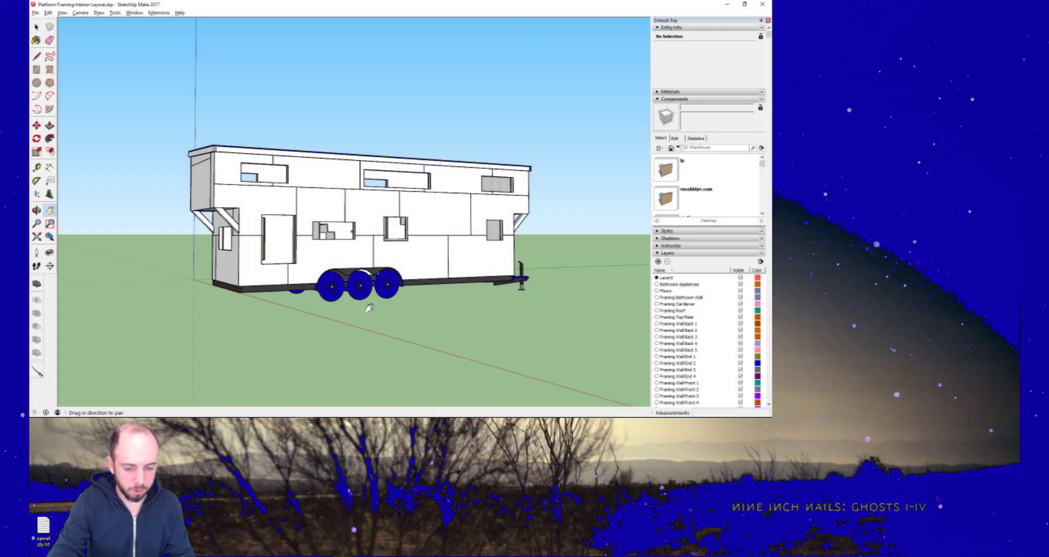
Orbit the view to look down on the trailer from higher up.
key(o)
drag(448, 228, 433, 256)
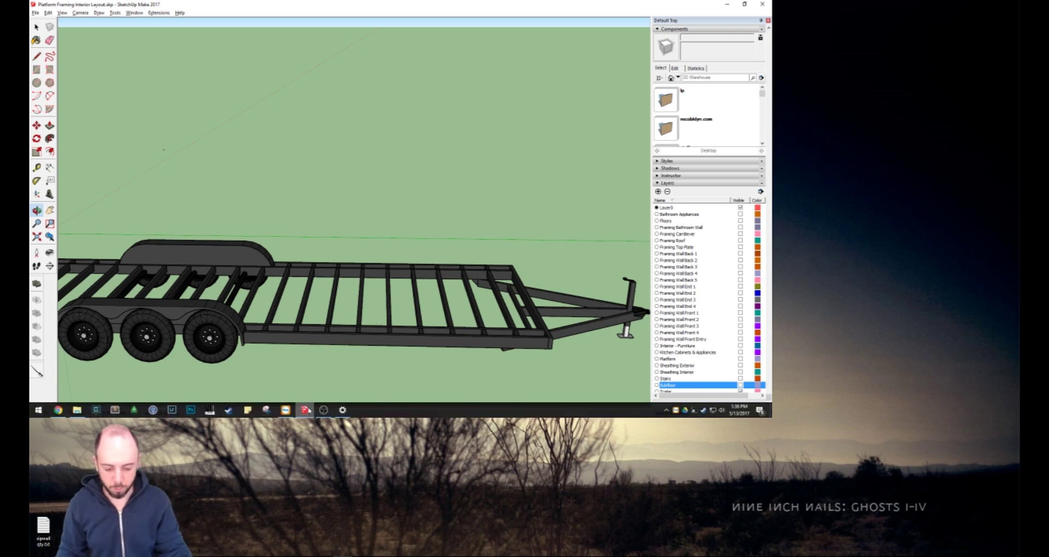
Measure the trailer's side rail from the fender's lower corner, reading 12'11".
mouse_move(312, 395)
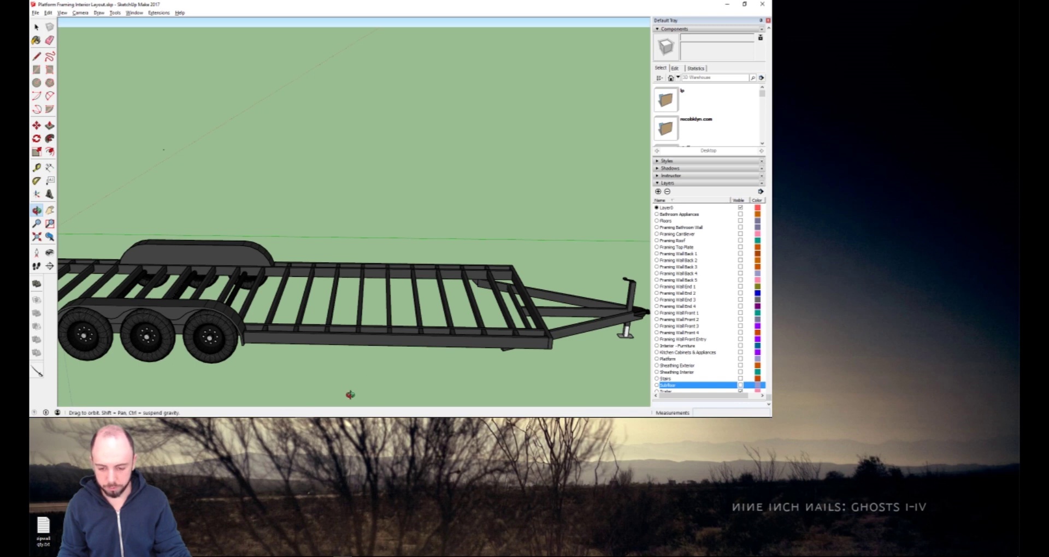
key(t)
scroll(240, 329, up, 6)
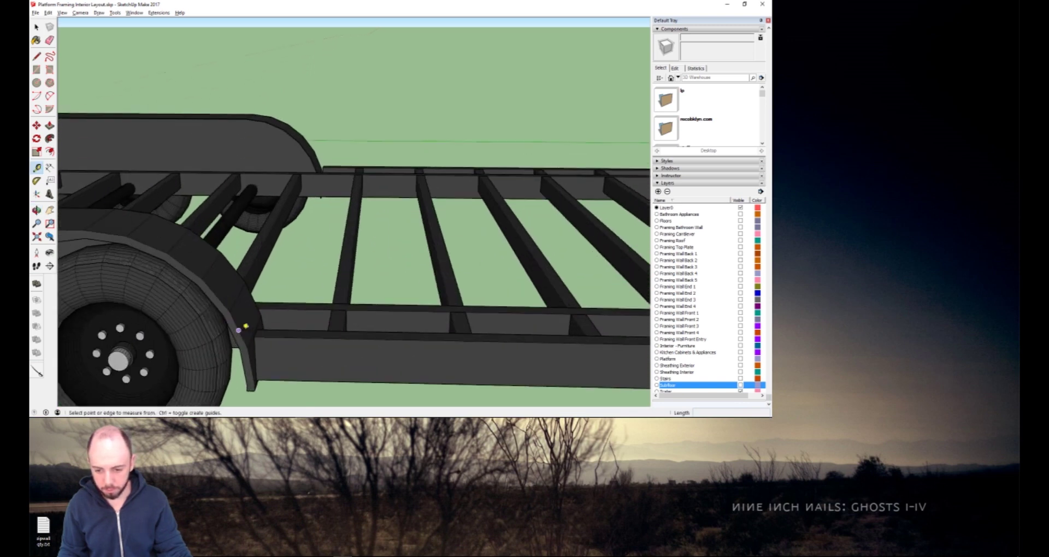
click(259, 332)
scroll(423, 342, down, 2)
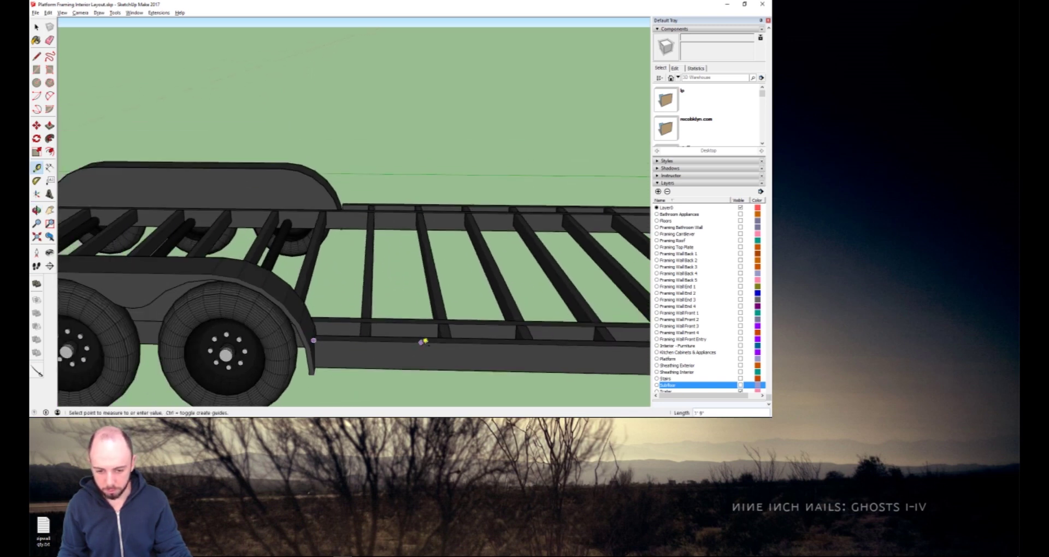
scroll(423, 343, down, 2)
shift+middle_drag(459, 353, 285, 327)
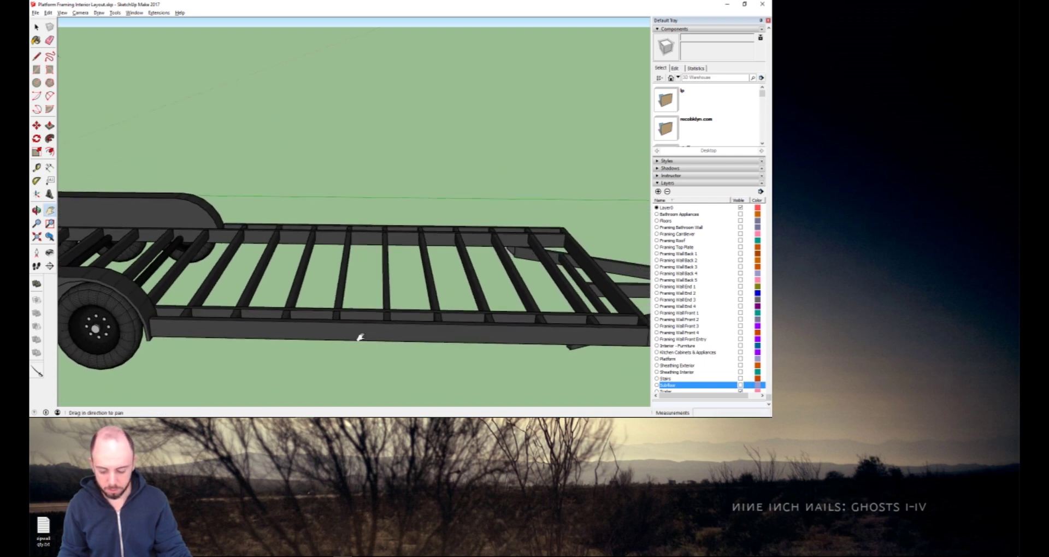
shift+middle_drag(360, 337, 315, 334)
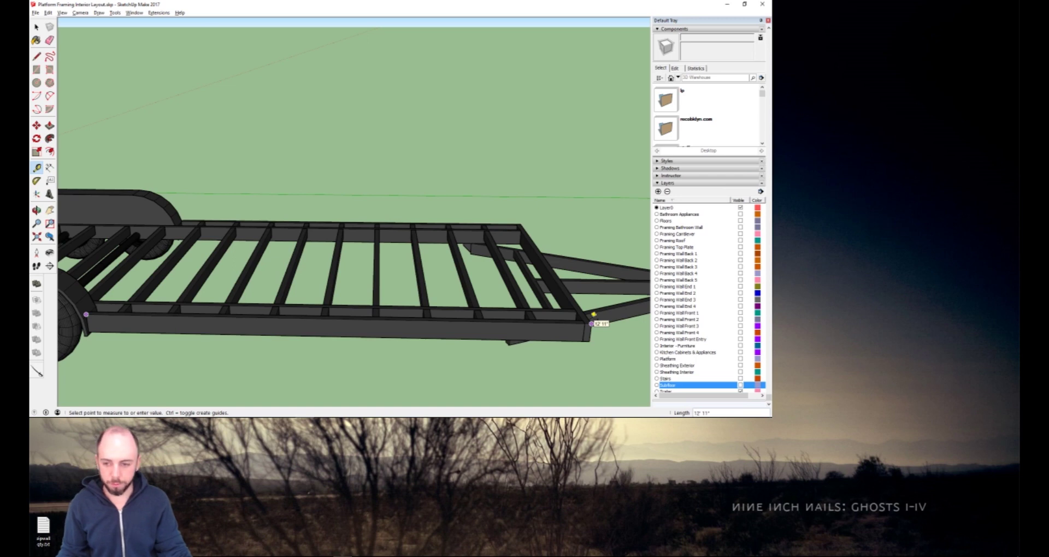
click(591, 323)
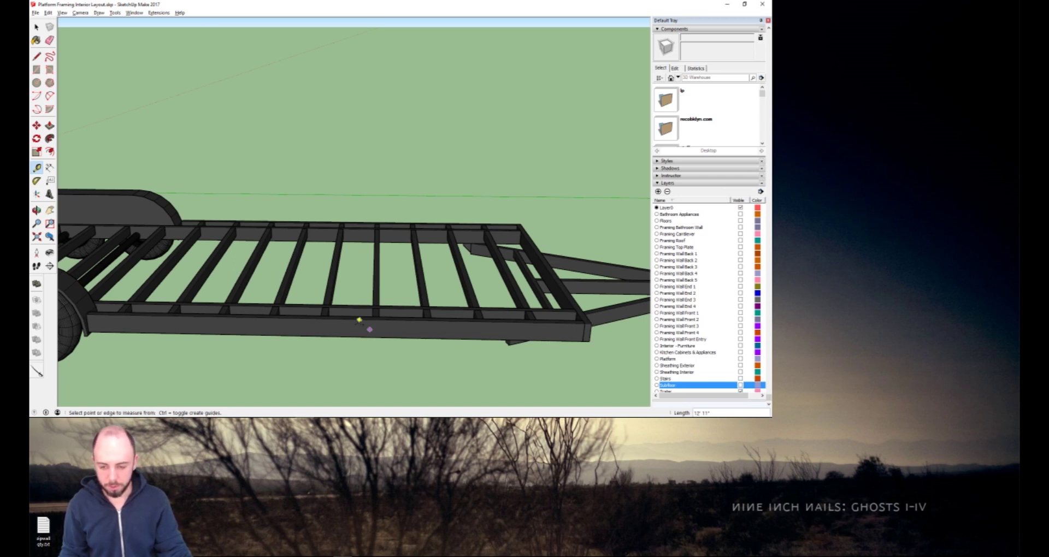
Measure from the frame corner by the fender, then pan along the trailer to the third wheel.
shift+middle_drag(158, 284, 479, 298)
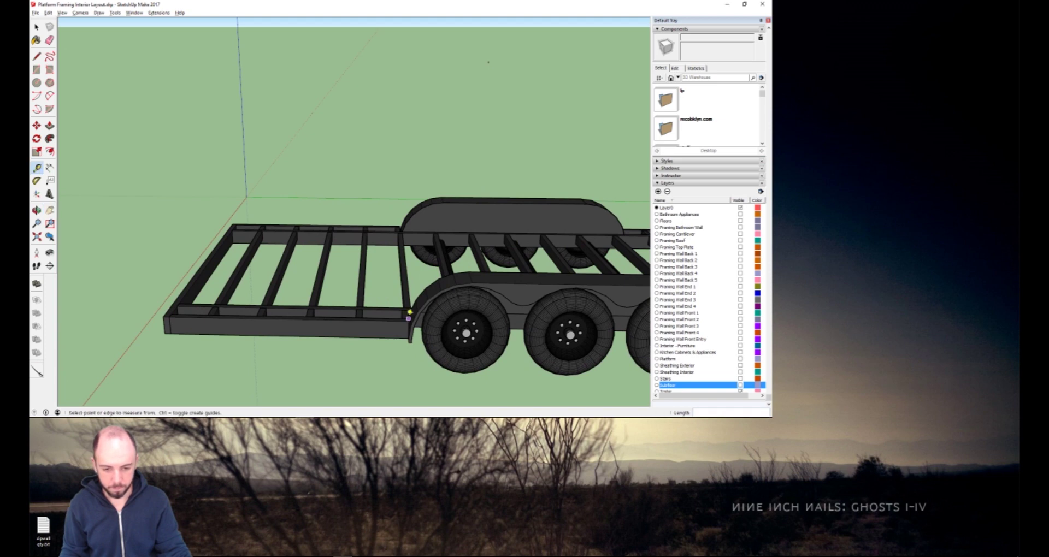
click(408, 322)
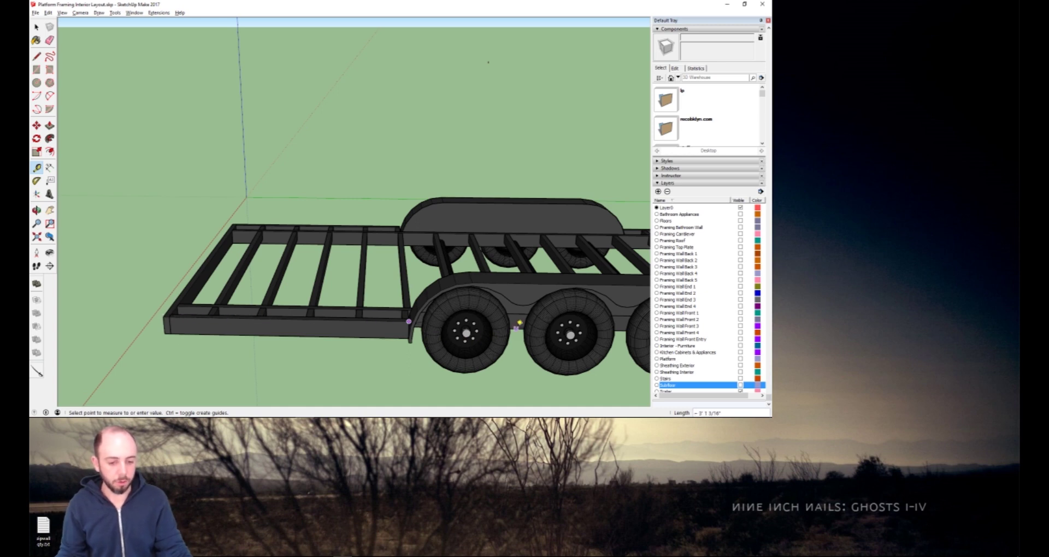
key(h)
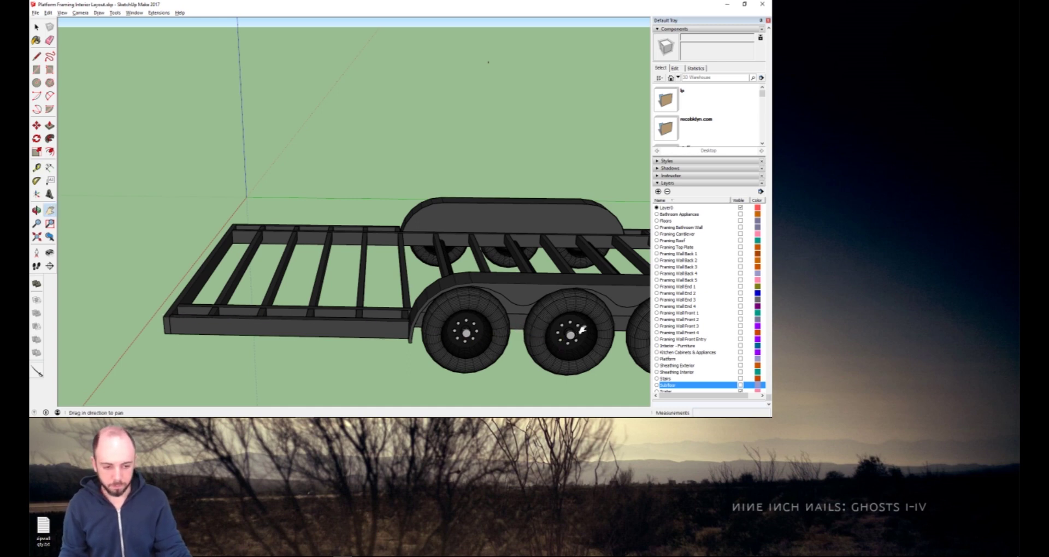
drag(583, 330, 347, 315)
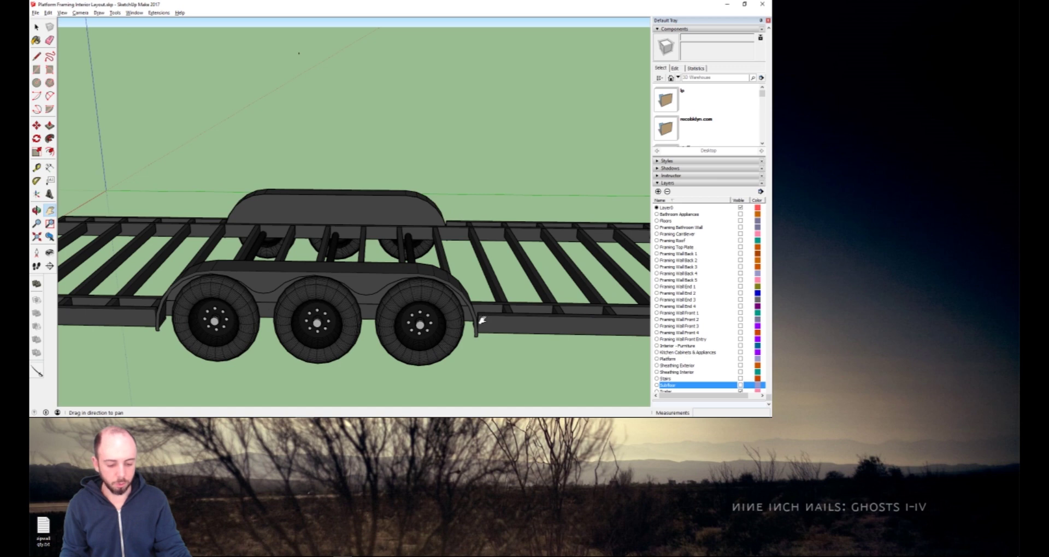
drag(526, 325, 345, 323)
drag(437, 321, 520, 311)
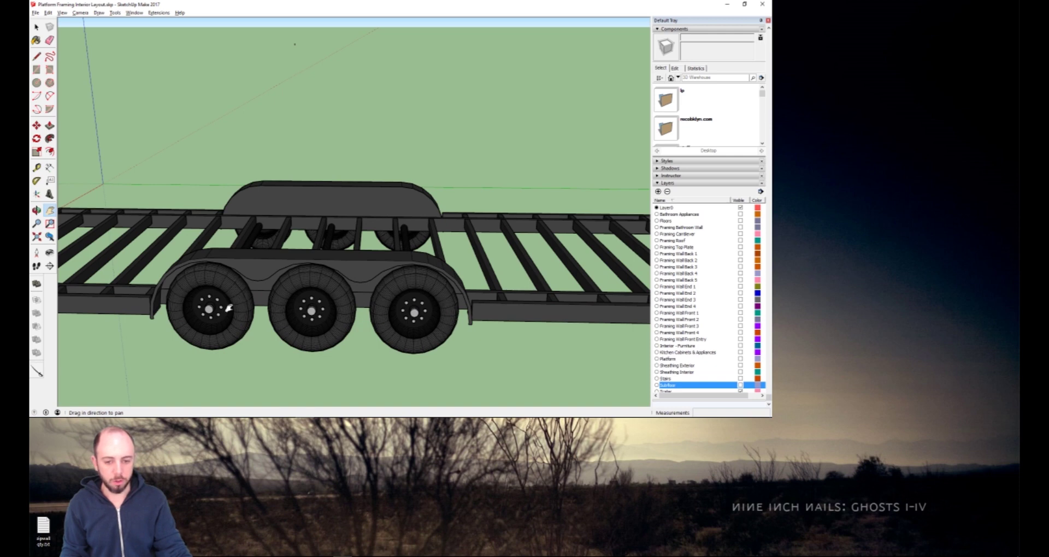
Open the trailer group and wheel assembly and select the fender.
key(space)
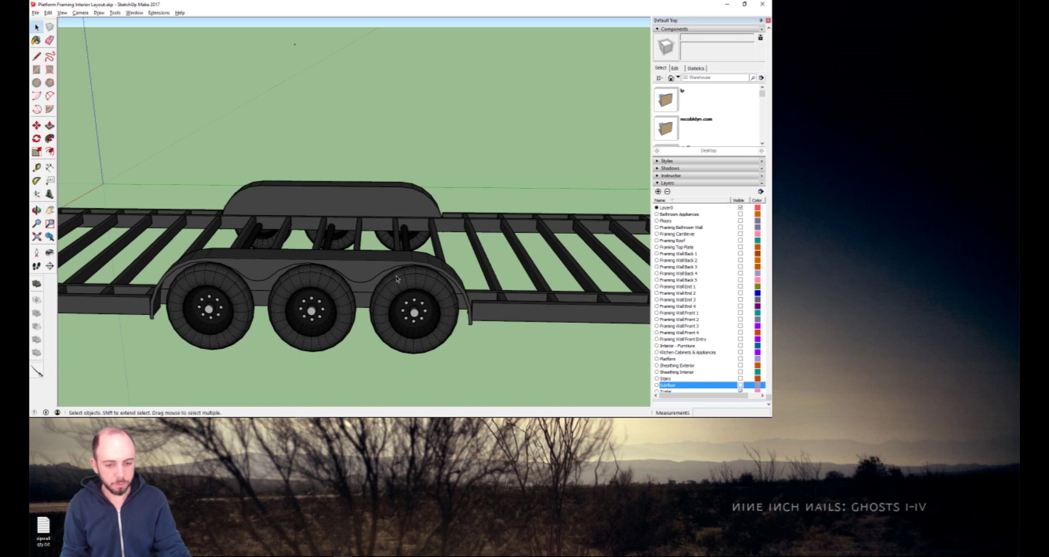
click(387, 274)
double_click(370, 269)
click(364, 272)
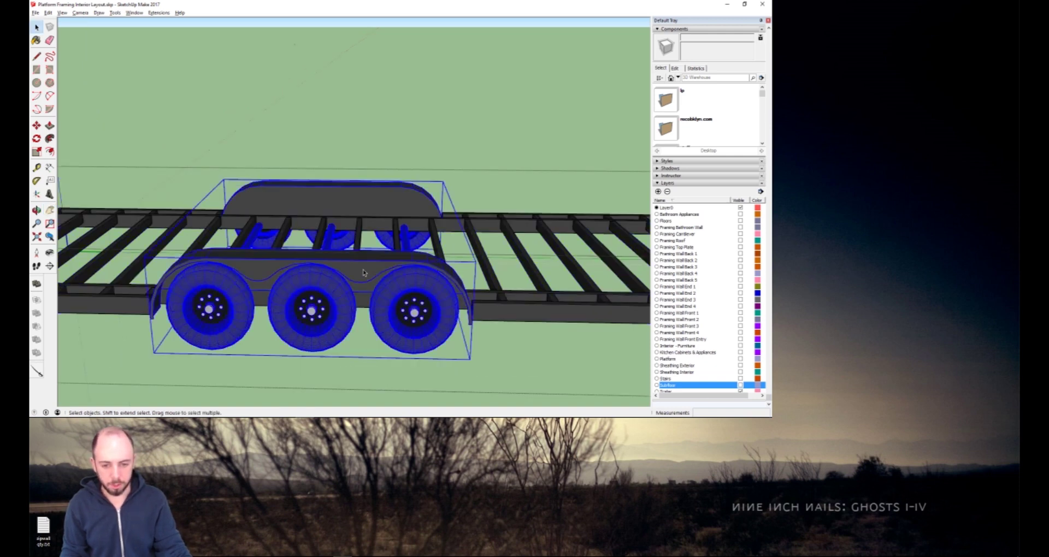
double_click(363, 273)
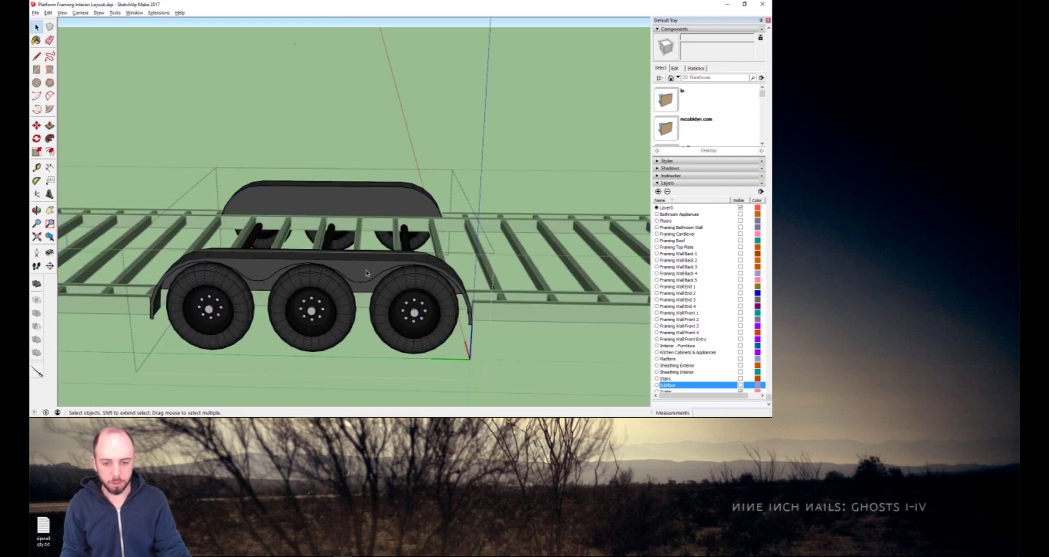
click(366, 274)
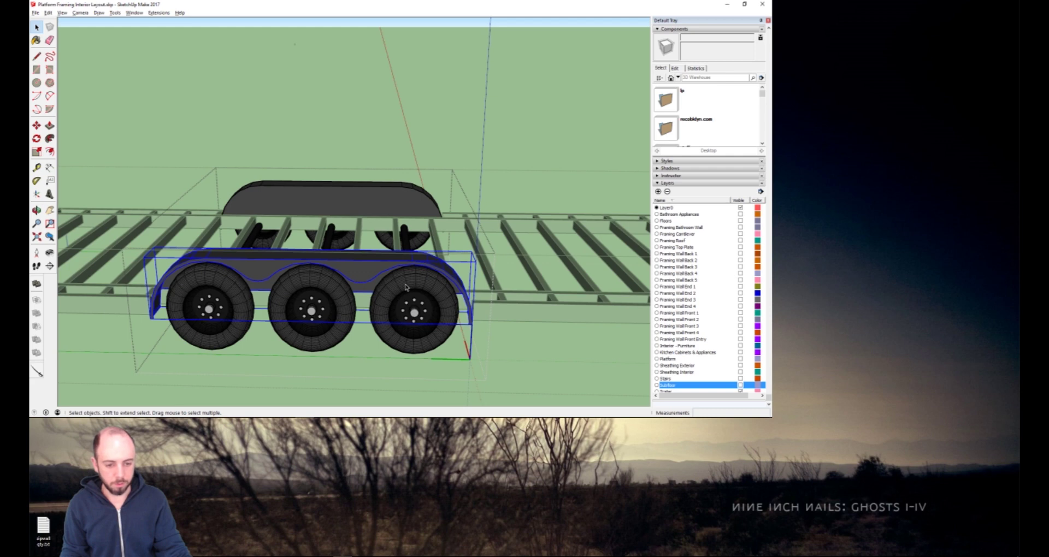
Inside the trailer frame, pull the side-rail end back 2 inches, then reselect the wheel-fender group.
click(550, 320)
click(502, 317)
double_click(503, 317)
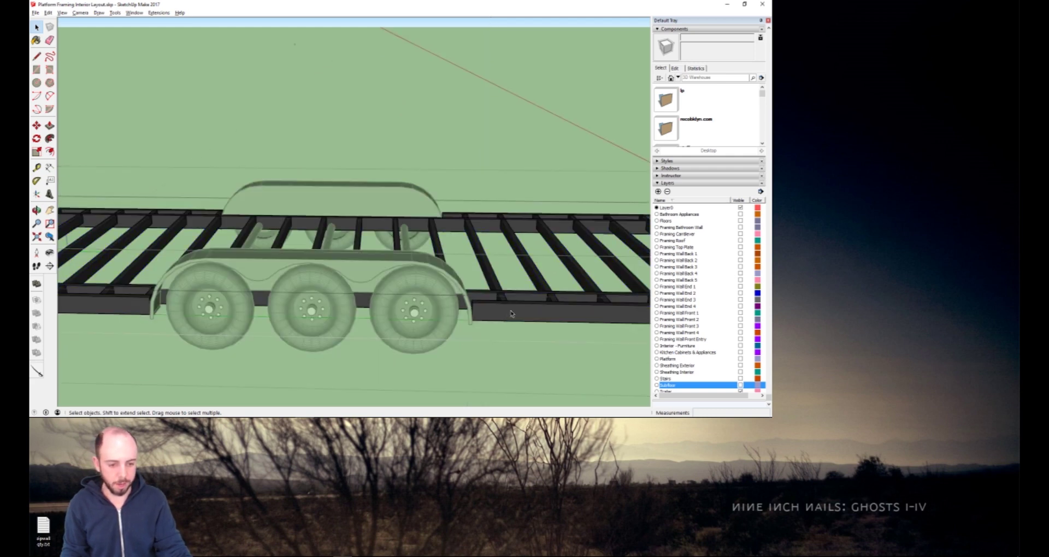
scroll(483, 314, up, 6)
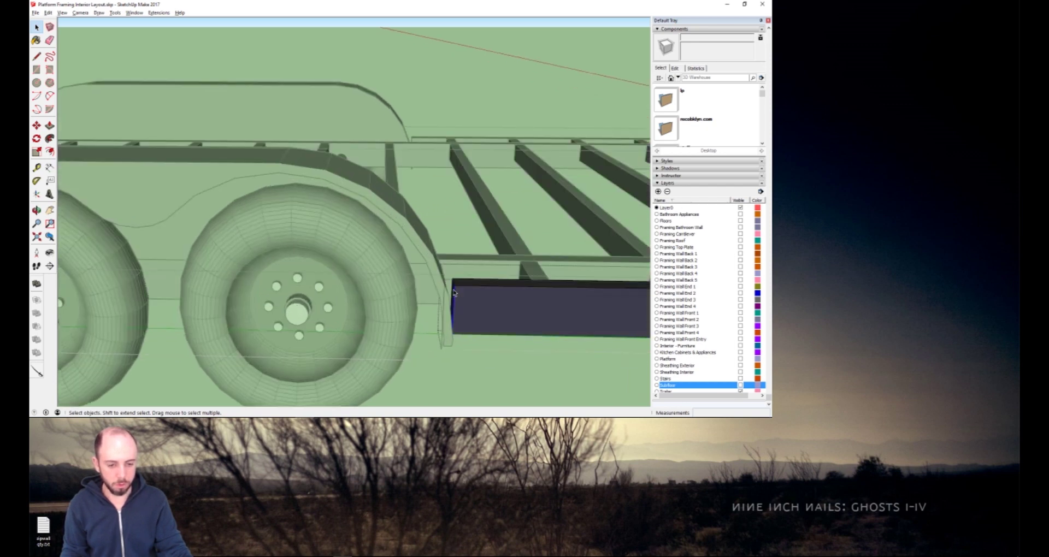
scroll(453, 292, up, 5)
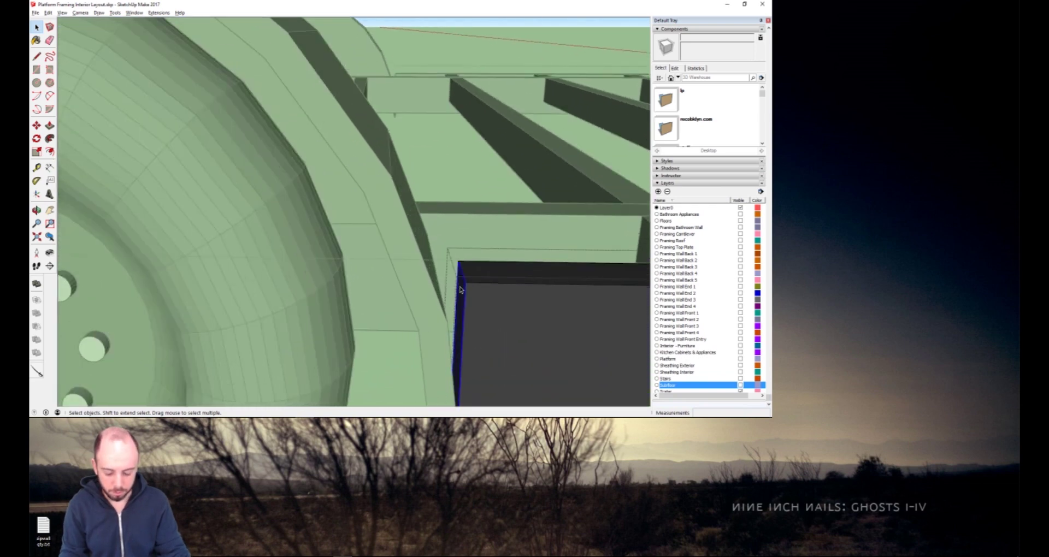
key(p)
drag(459, 287, 518, 288)
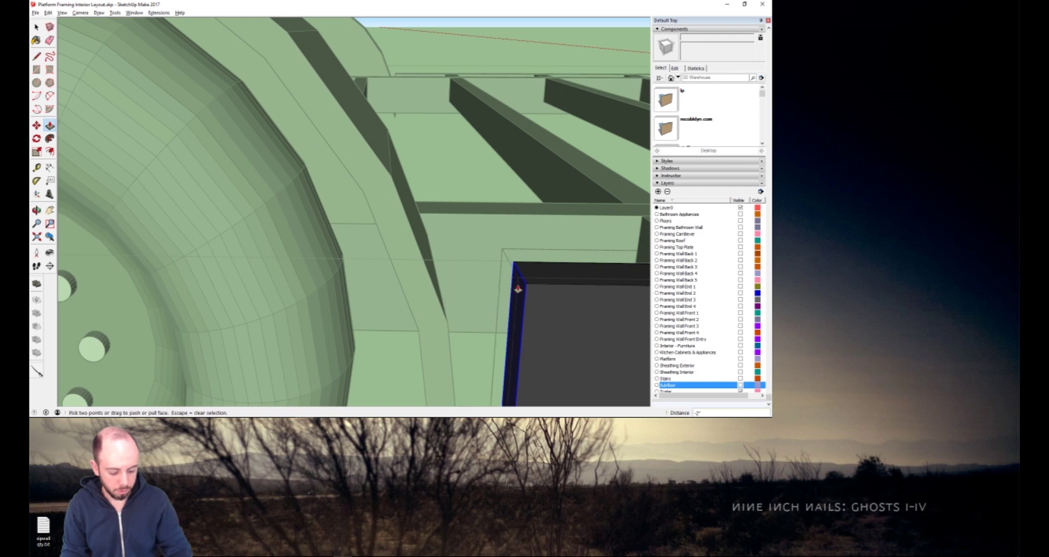
scroll(516, 286, down, 5)
key(space)
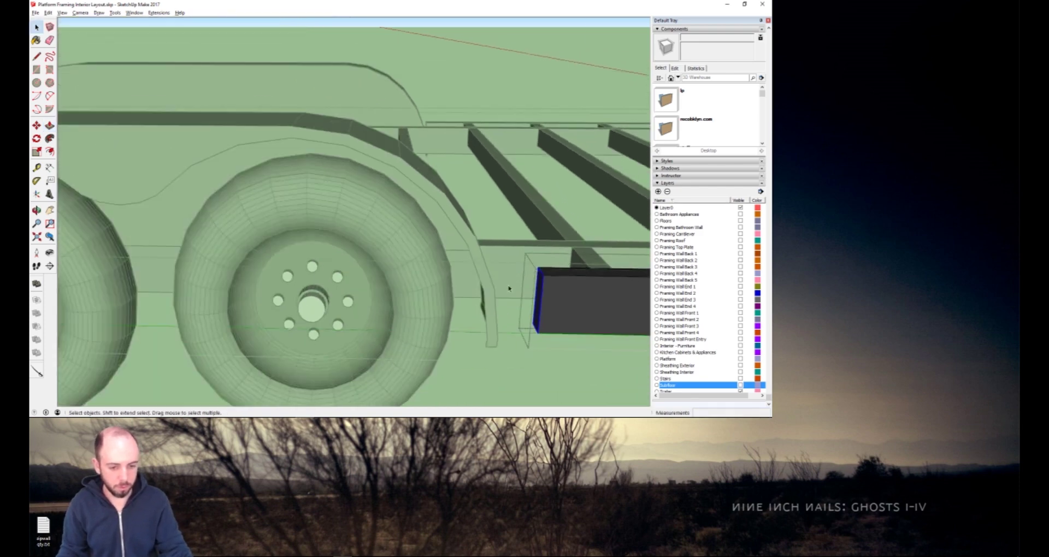
click(492, 306)
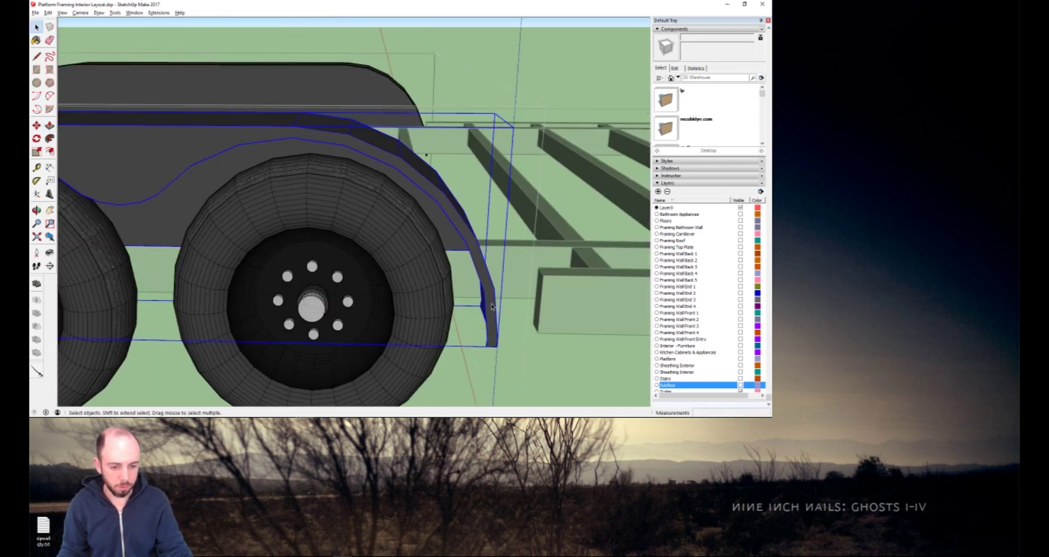
Scale the fender, undoing a mistaken 4' entry, until it reaches about 1.04.
key(s)
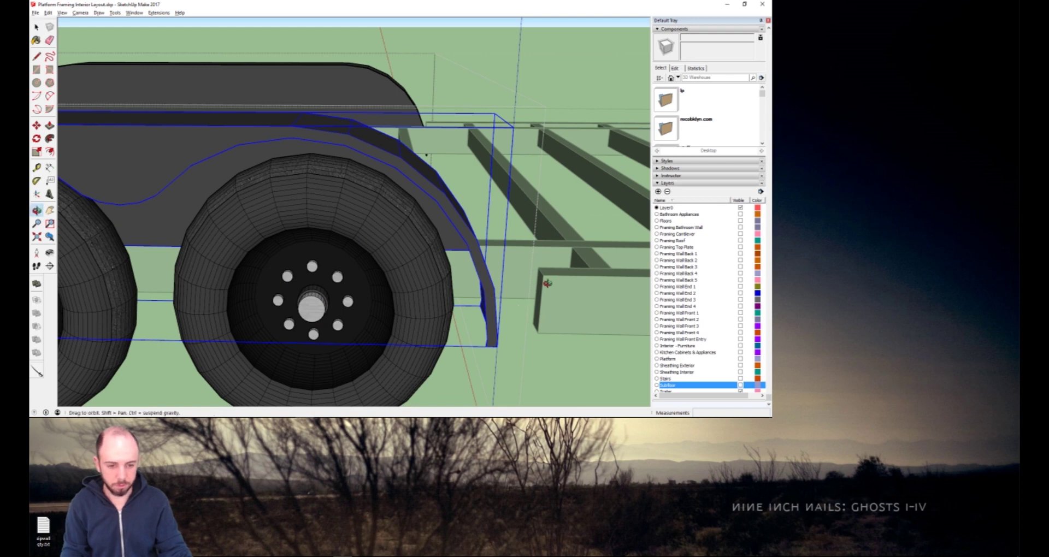
middle_drag(491, 297, 498, 296)
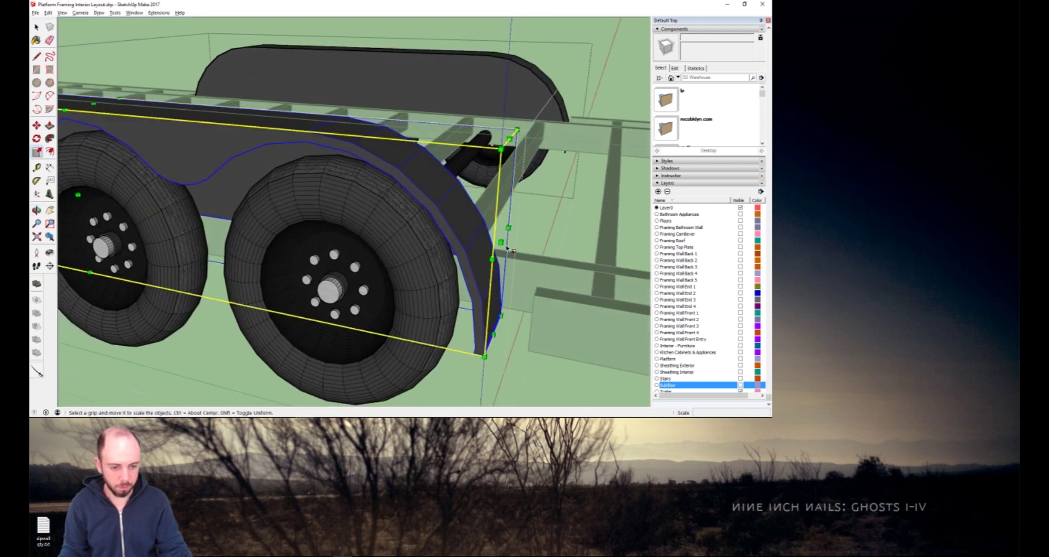
drag(500, 242, 519, 244)
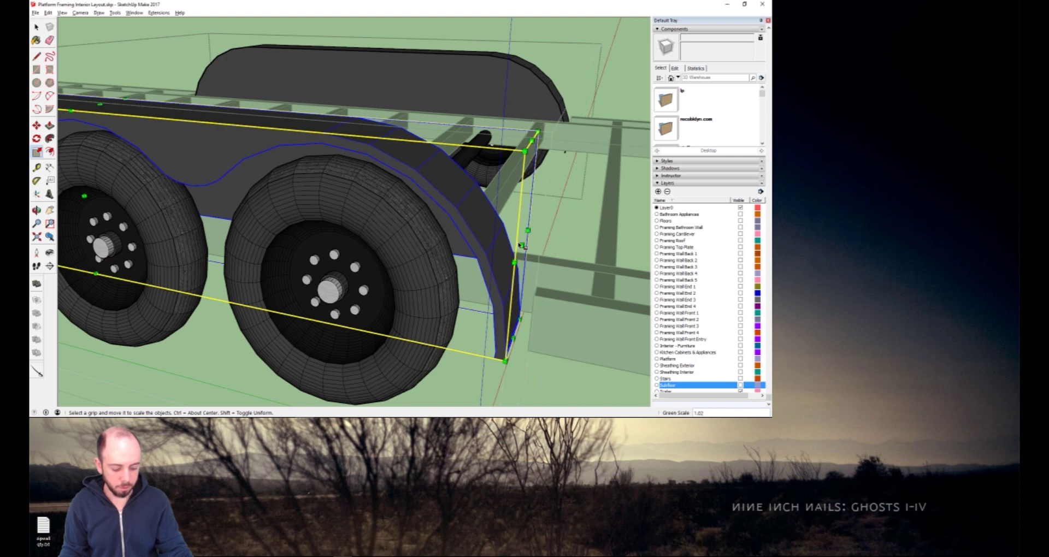
text(4')
key(Return)
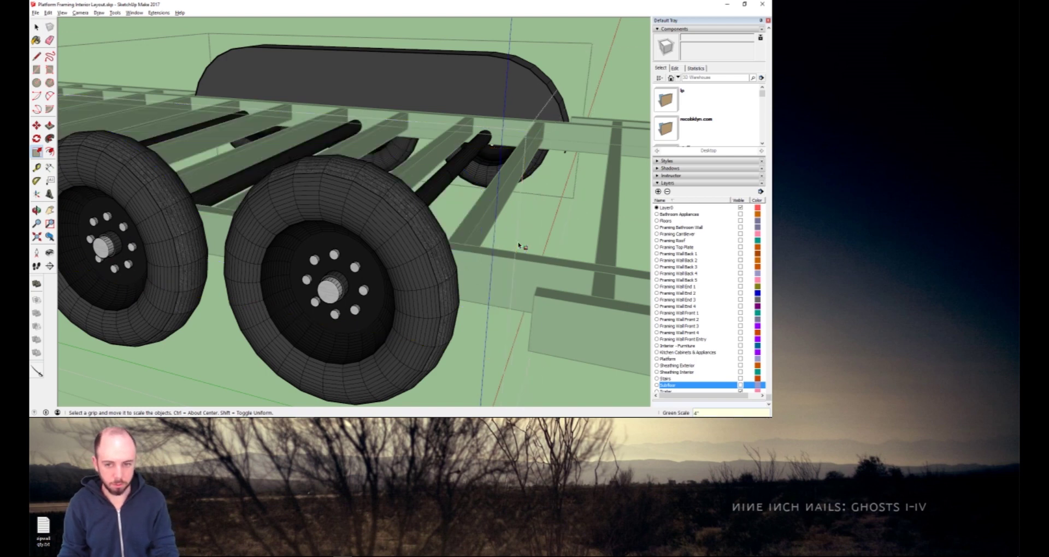
key(ctrl+z)
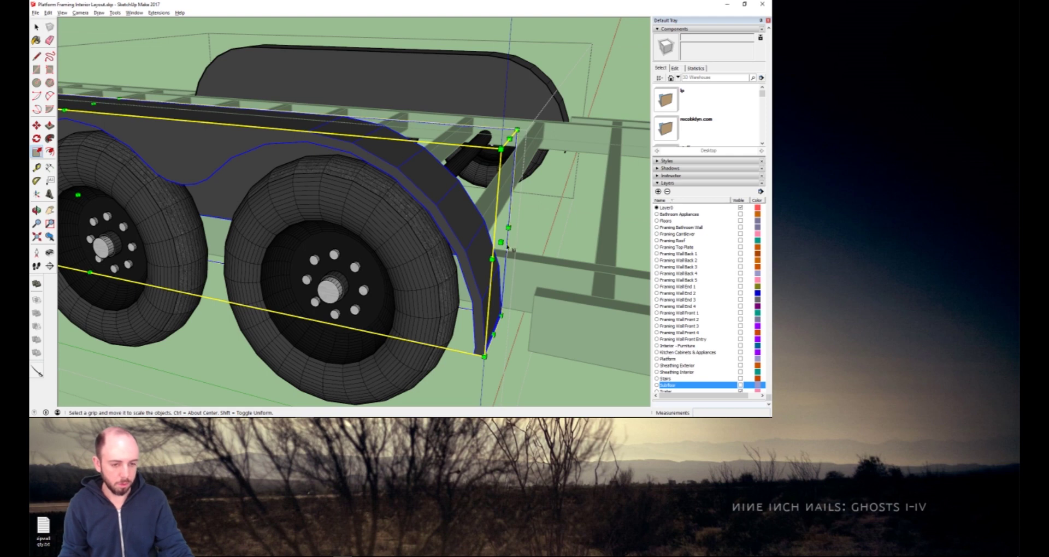
drag(501, 242, 543, 248)
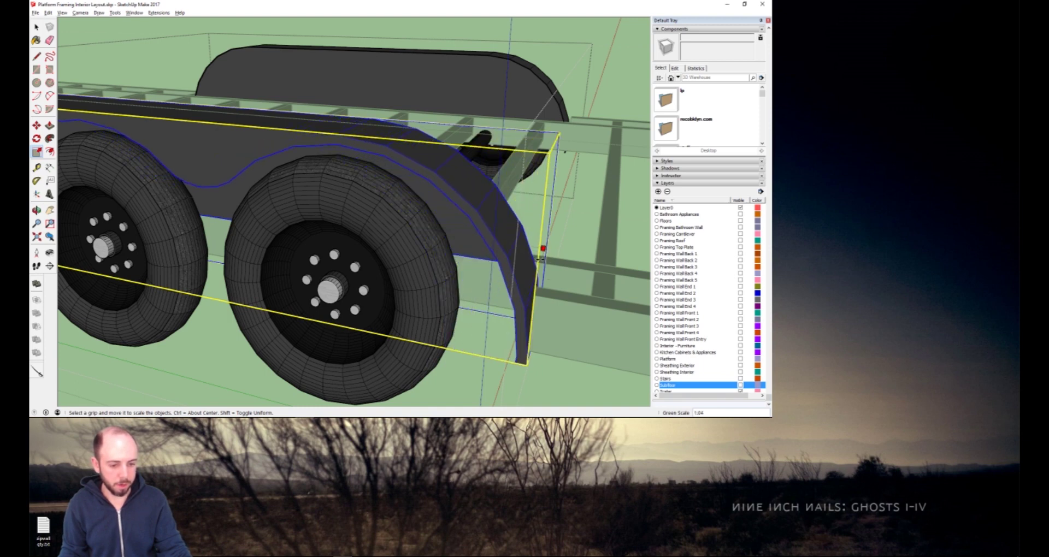
drag(536, 305, 533, 308)
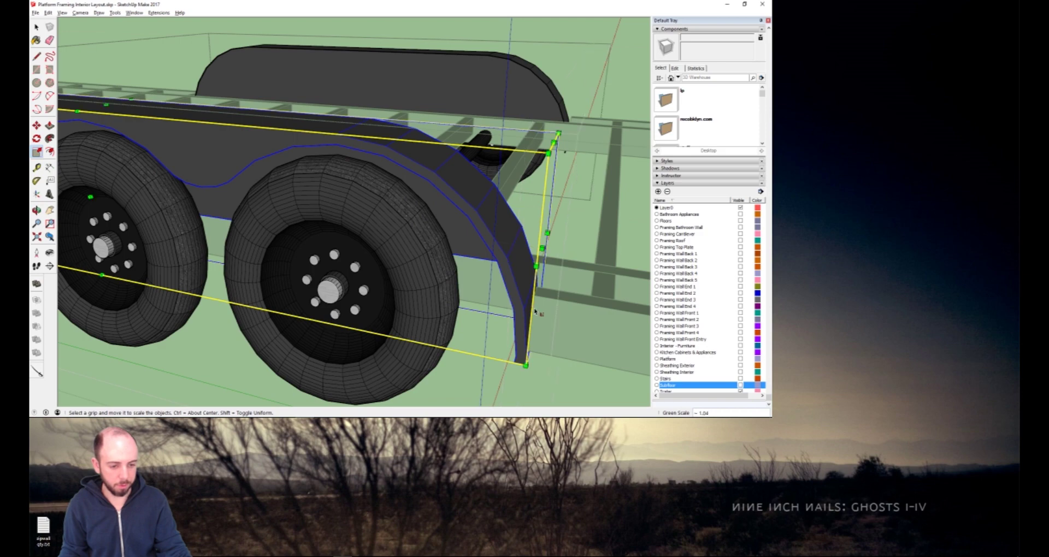
Open the wheel and axle group, select the rear wheel, and orbit to a side view.
key(space)
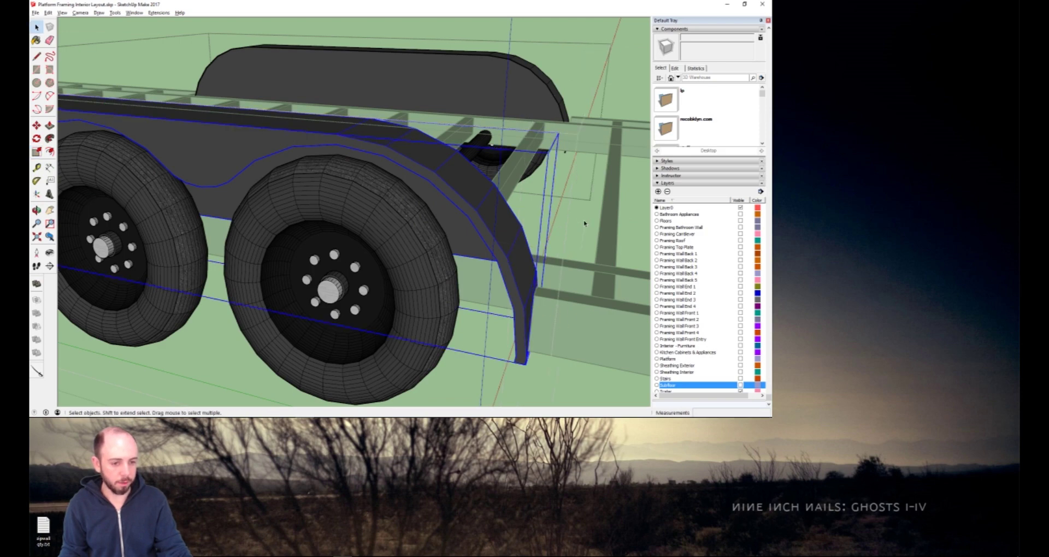
scroll(579, 231, down, 5)
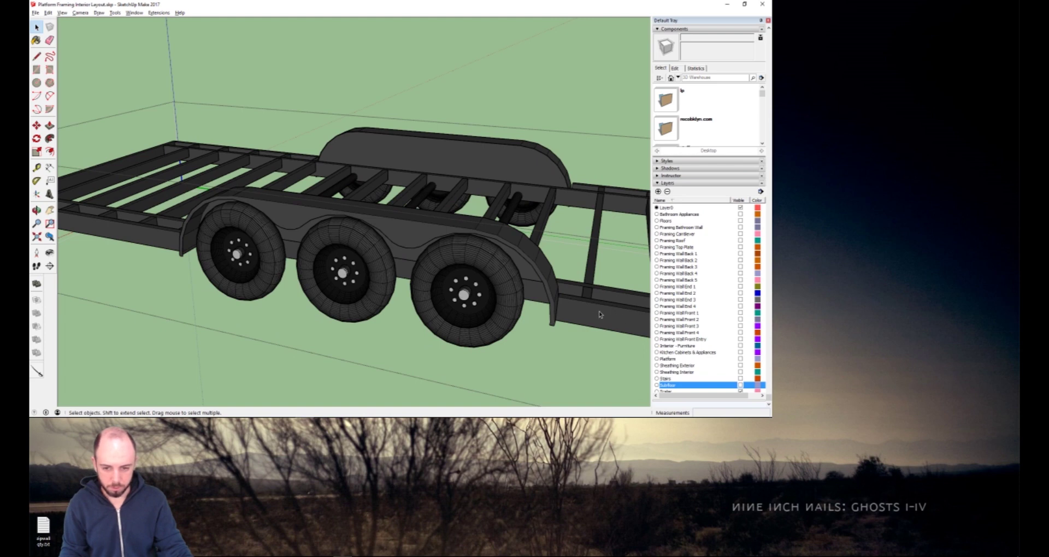
click(443, 260)
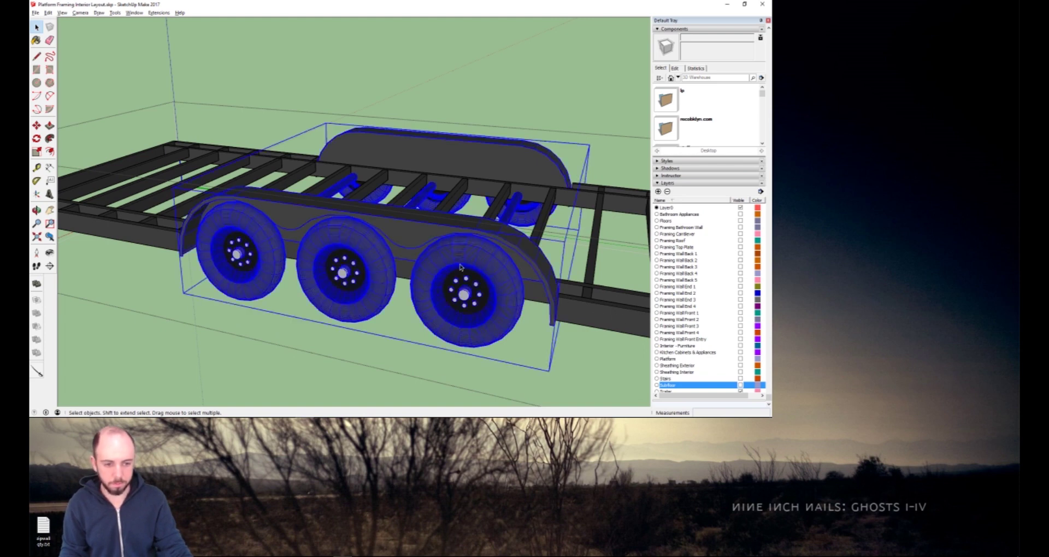
double_click(459, 267)
click(486, 270)
key(Escape)
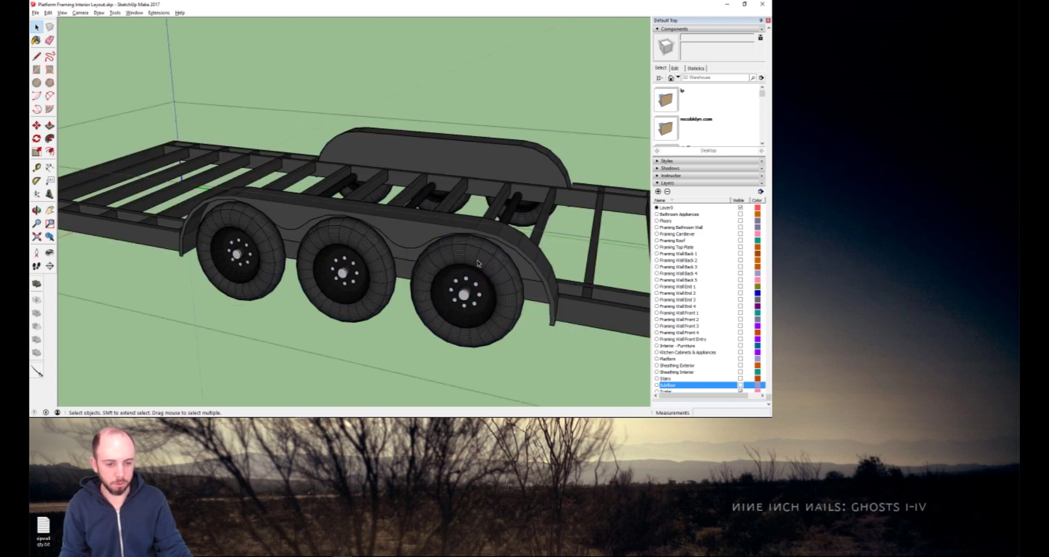
click(478, 264)
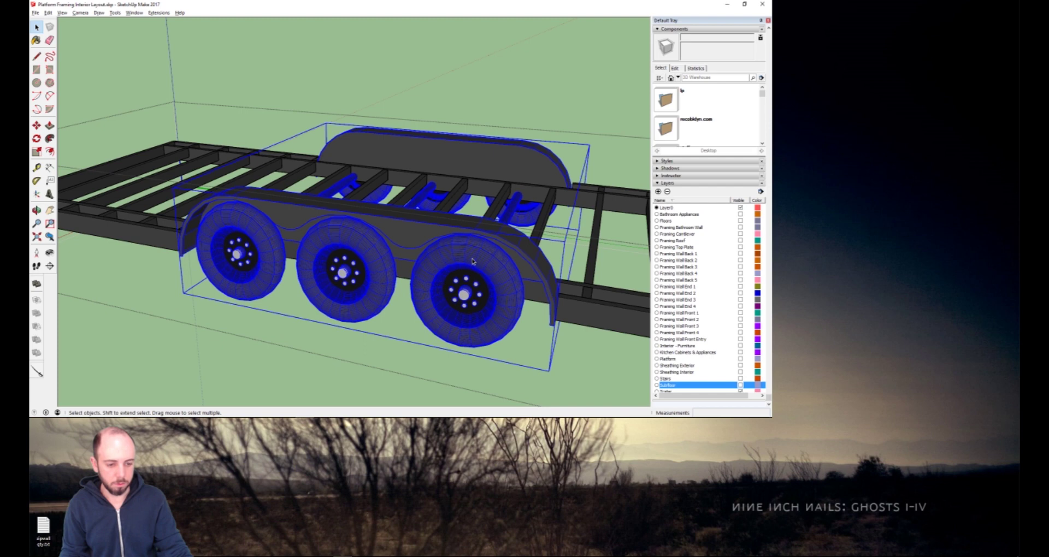
double_click(479, 266)
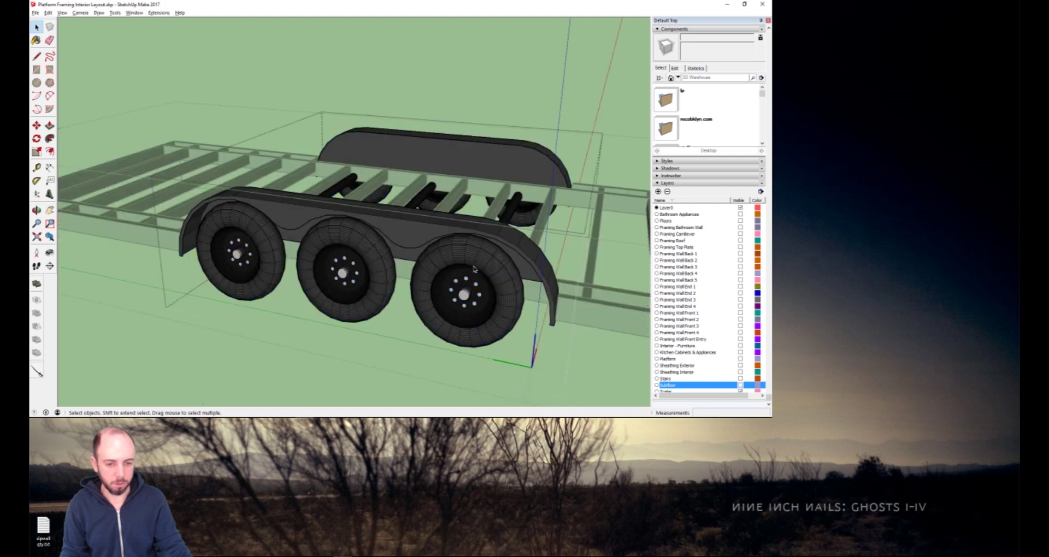
click(467, 263)
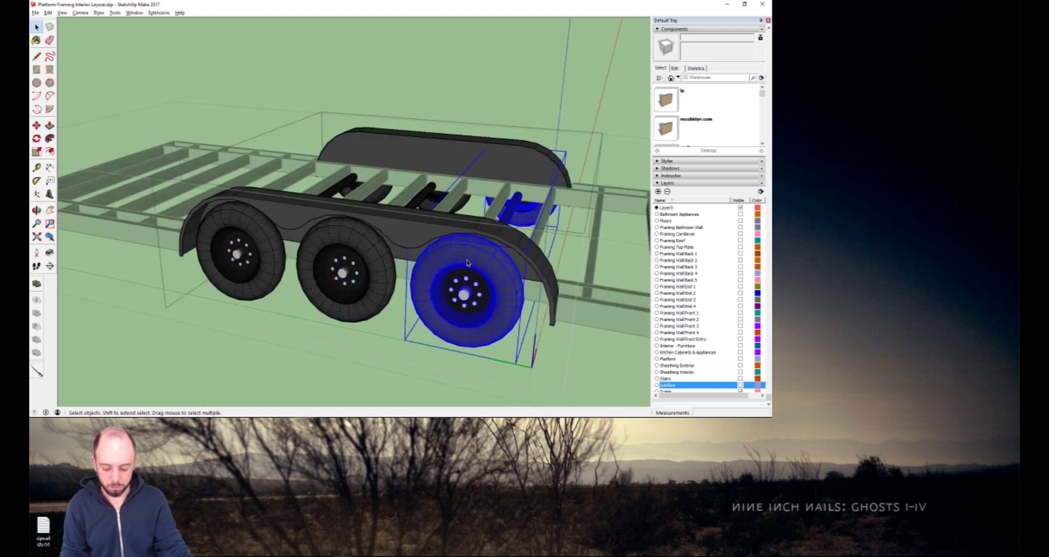
middle_drag(468, 263, 513, 150)
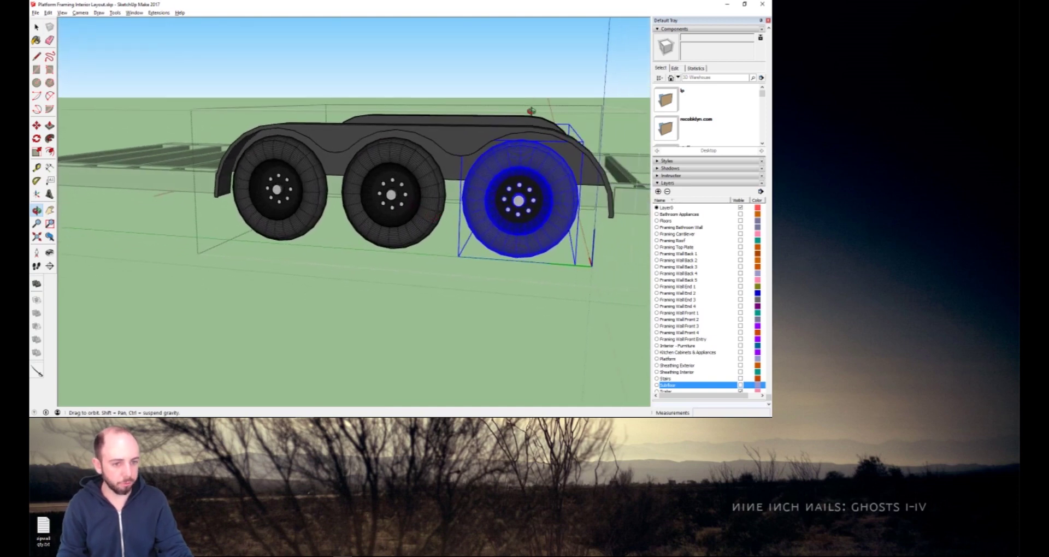
Exit the wheel group and measure along the frame side to its corner, about 12' 7".
key(space)
click(528, 90)
scroll(621, 239, down, 3)
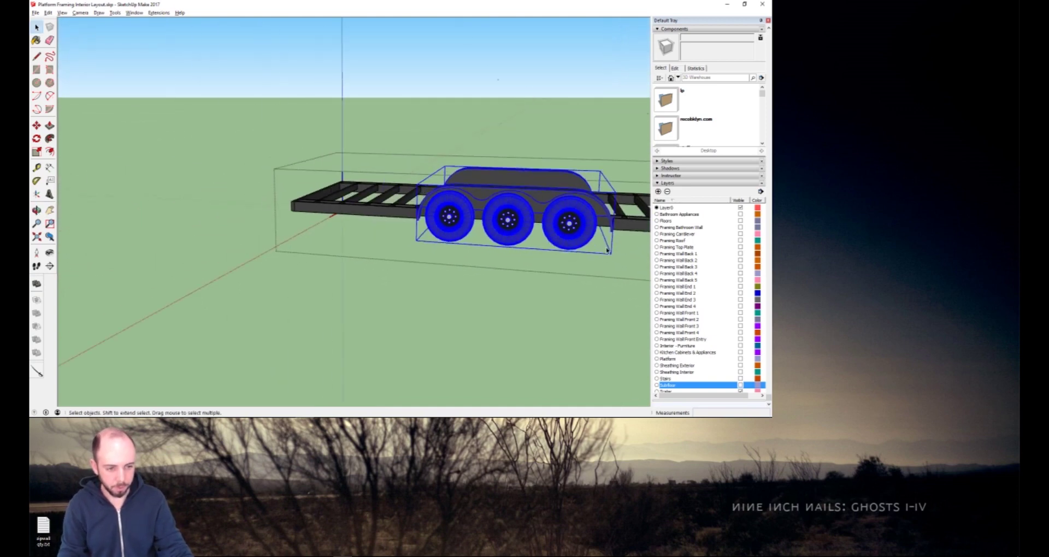
shift+middle_drag(603, 232, 341, 216)
middle_drag(334, 220, 329, 232)
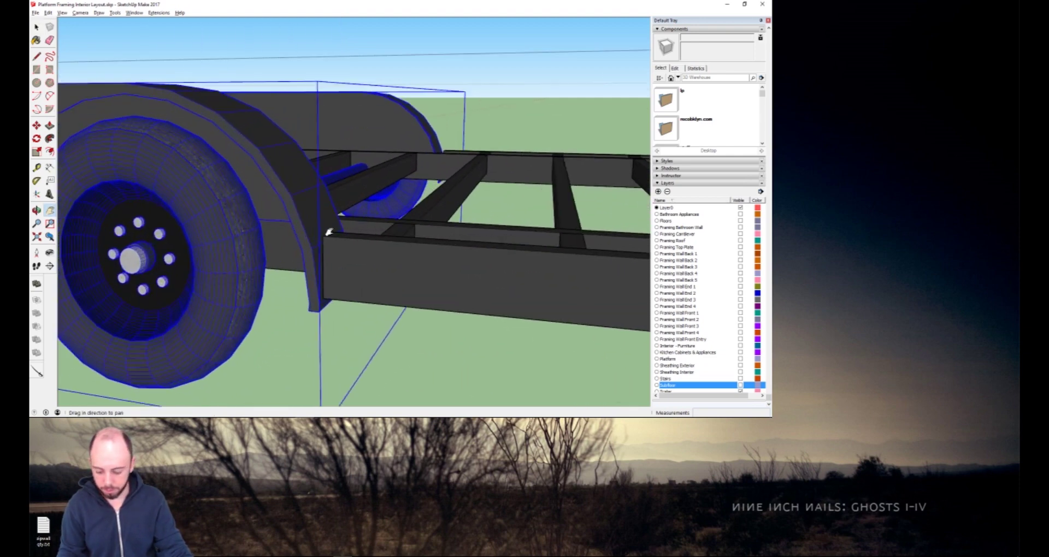
key(t)
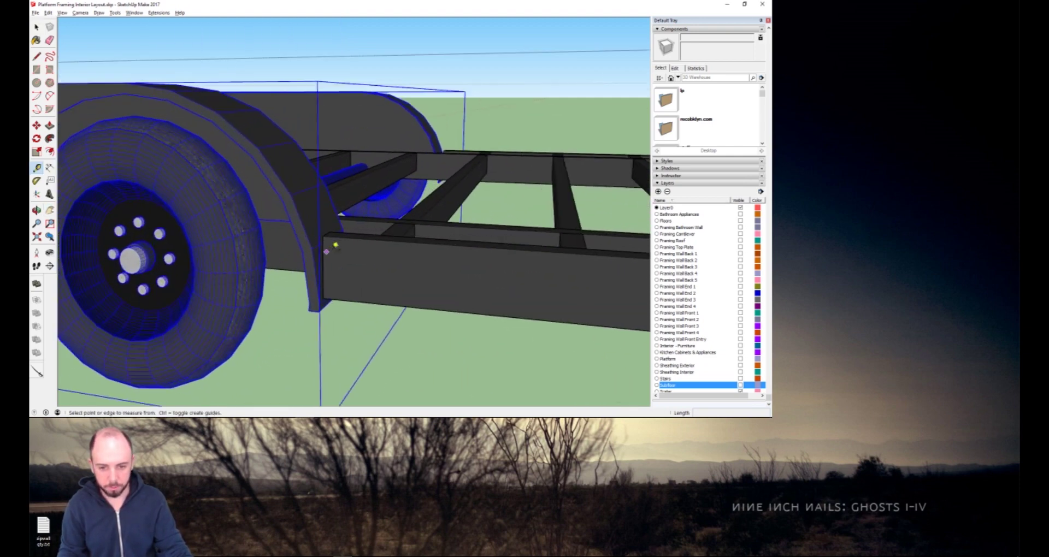
click(322, 236)
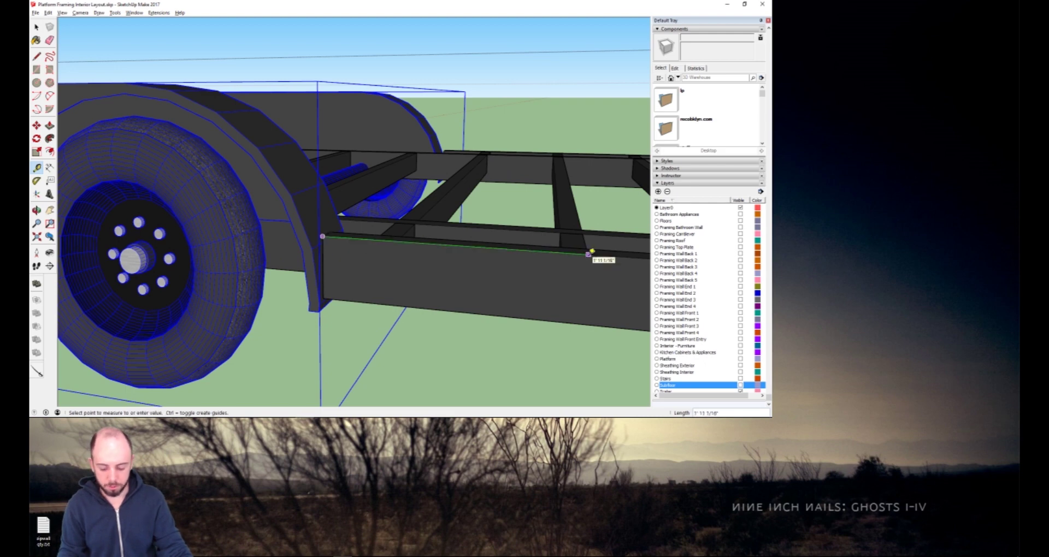
scroll(579, 253, up, 5)
shift+middle_drag(635, 316, 282, 265)
scroll(424, 267, down, 5)
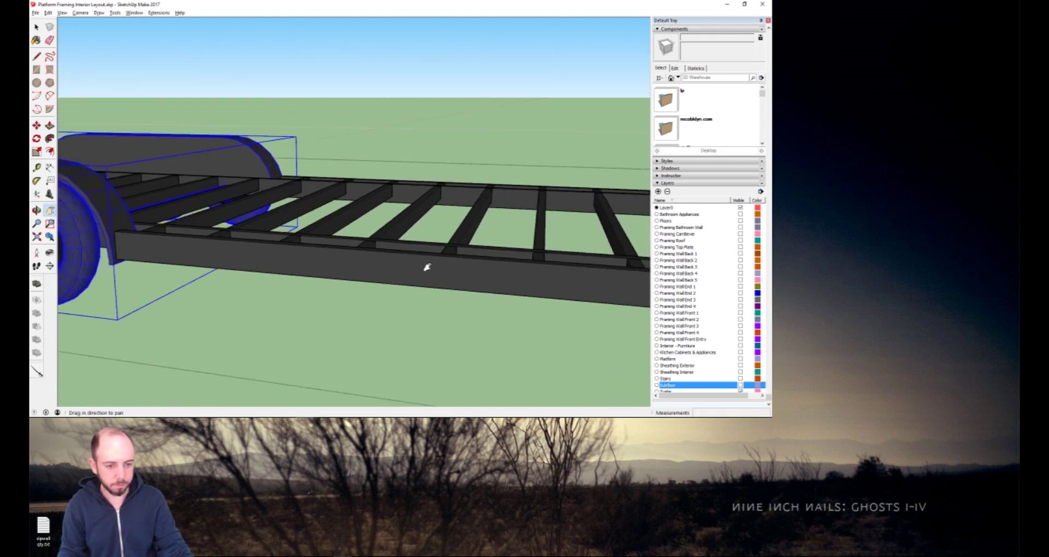
shift+middle_drag(424, 267, 279, 253)
scroll(210, 251, up, 3)
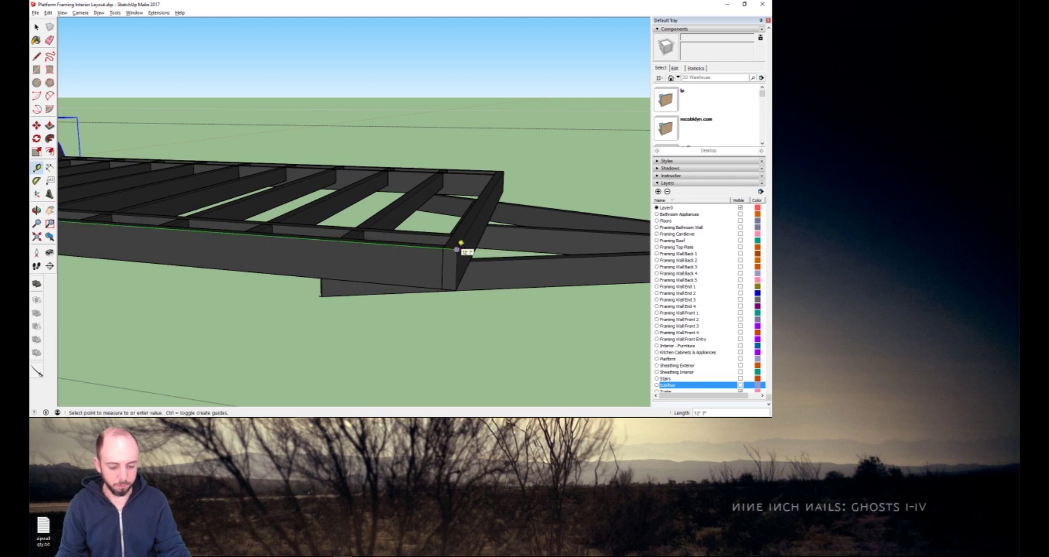
click(456, 249)
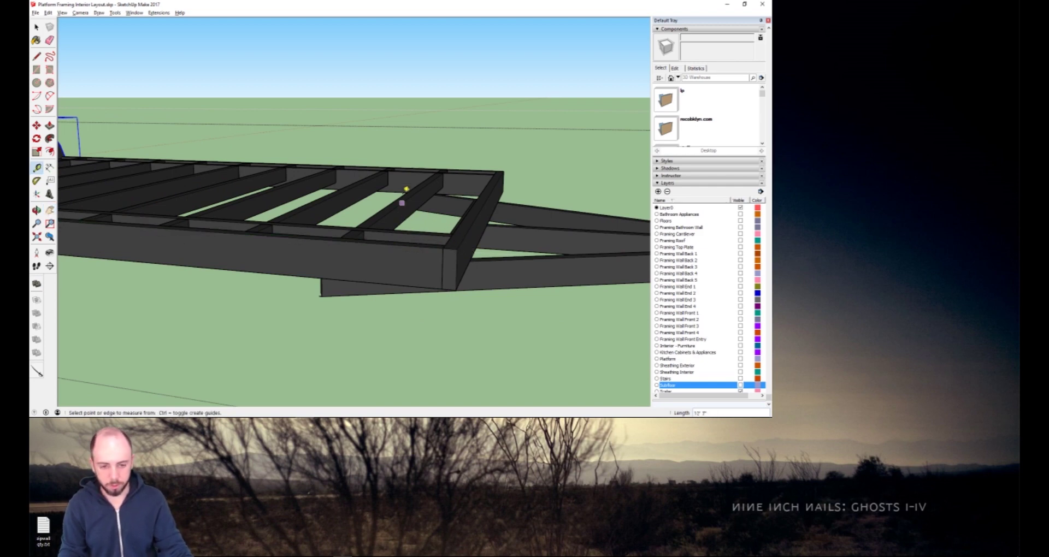
Measure from the frame end near the fender to the front corner, reading 12' 11".
middle_drag(402, 203, 427, 229)
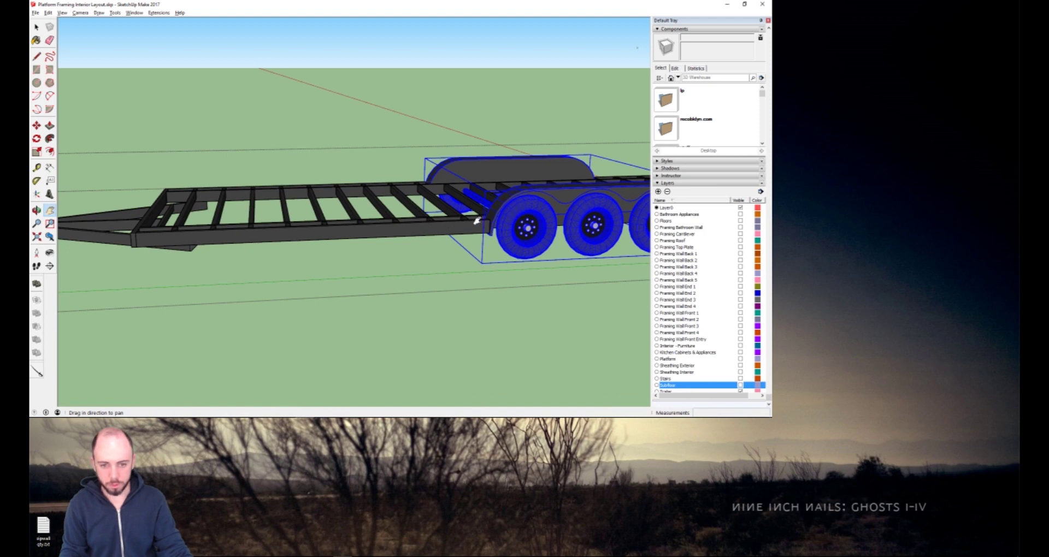
scroll(437, 230, up, 5)
click(442, 337)
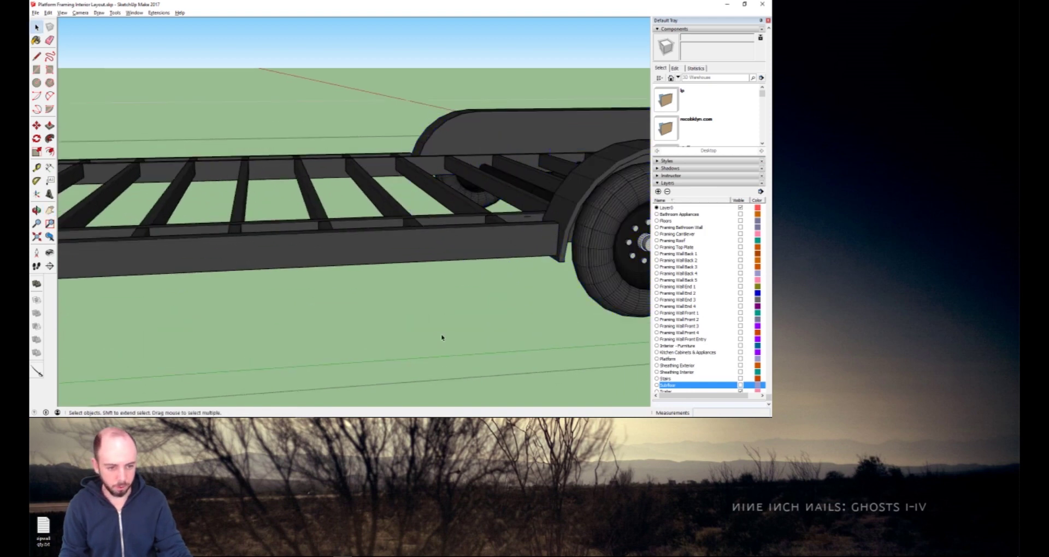
key(t)
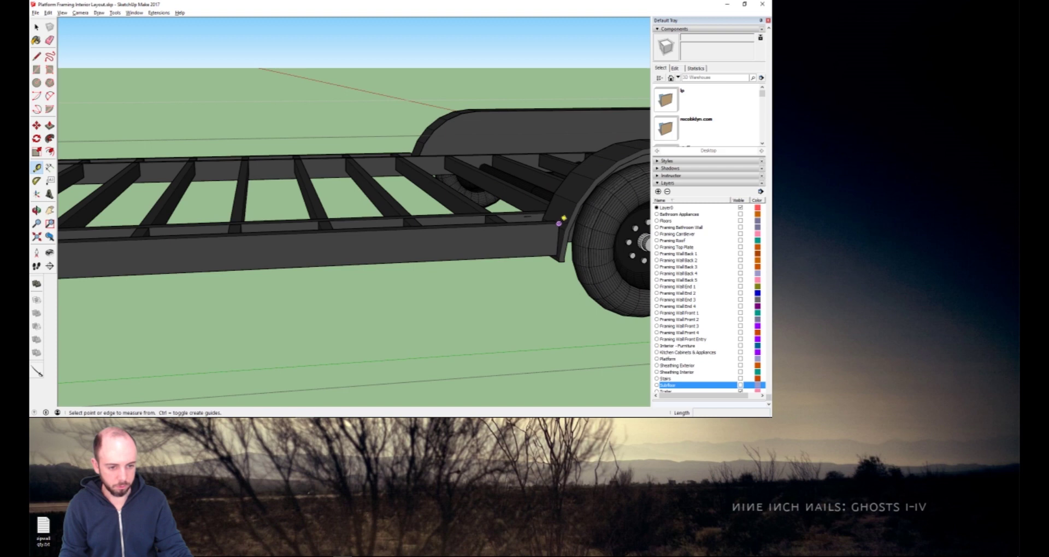
click(558, 223)
shift+middle_drag(167, 225, 382, 236)
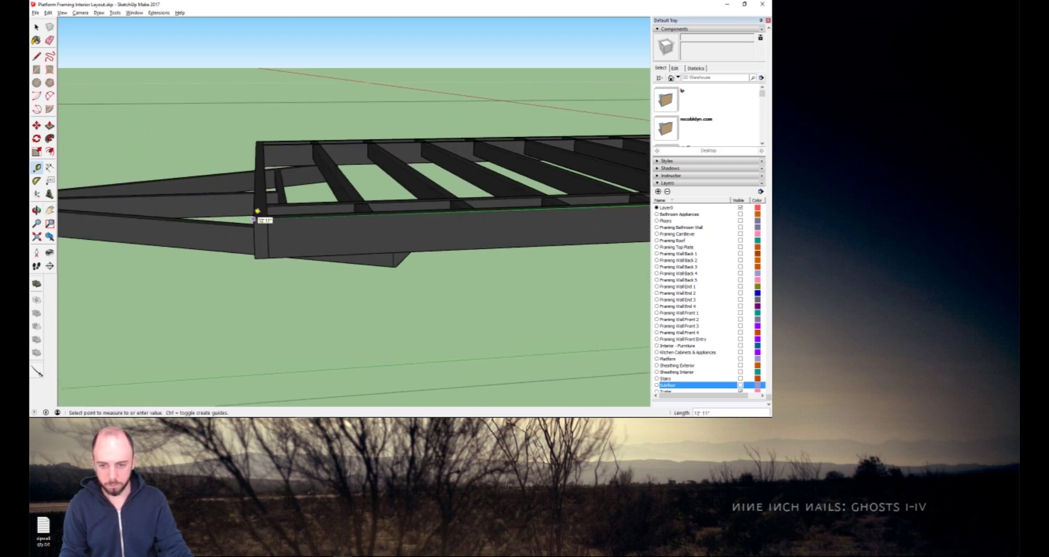
click(255, 216)
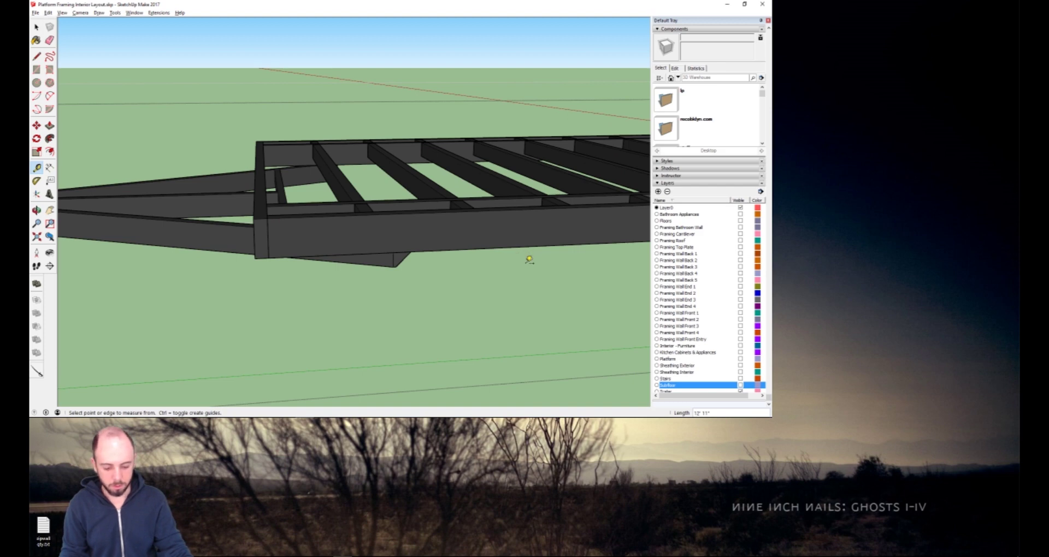
Pan back and orbit down to the frame beside the wheel and fender.
shift+middle_drag(568, 246, 250, 235)
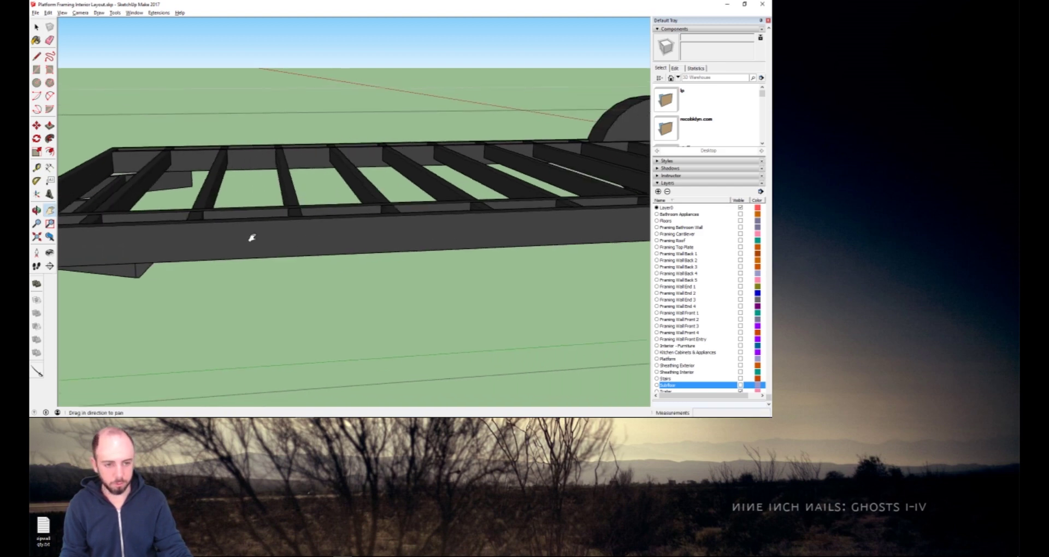
shift+middle_drag(485, 206, 272, 217)
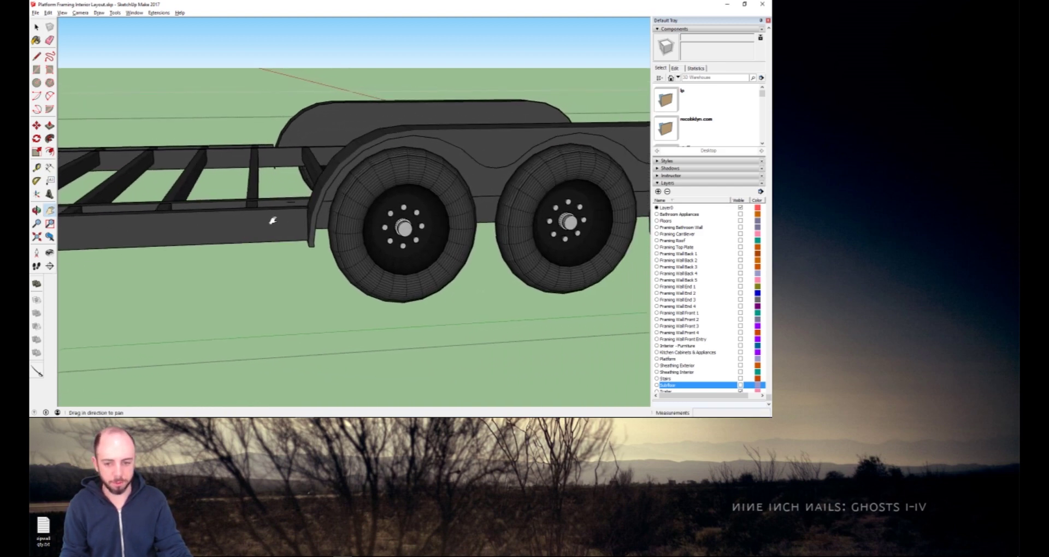
scroll(290, 217, up, 5)
middle_drag(341, 191, 334, 203)
Push the side board's end back about 3 1/4 inches inside its group.
key(space)
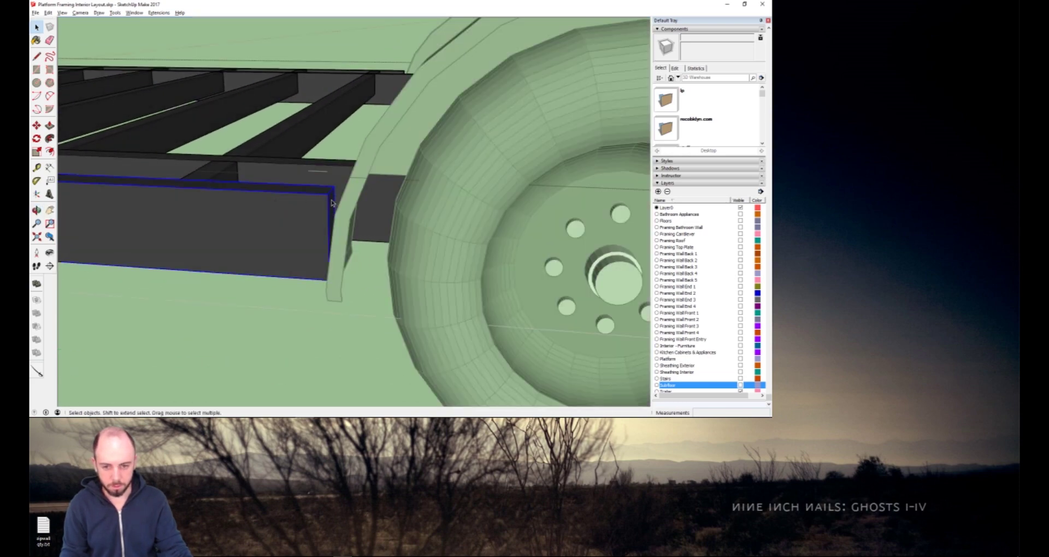
double_click(333, 203)
click(332, 203)
key(p)
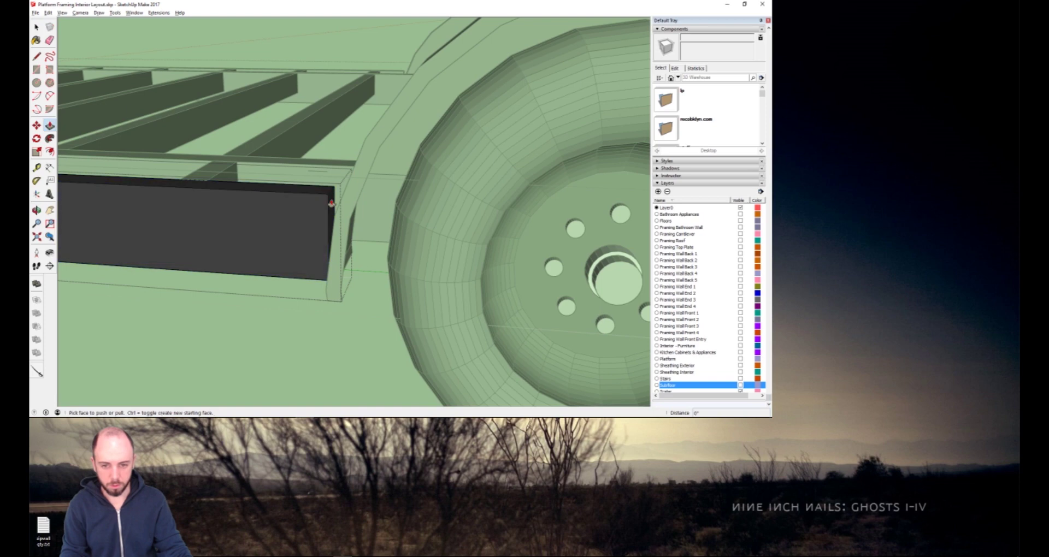
drag(332, 203, 285, 205)
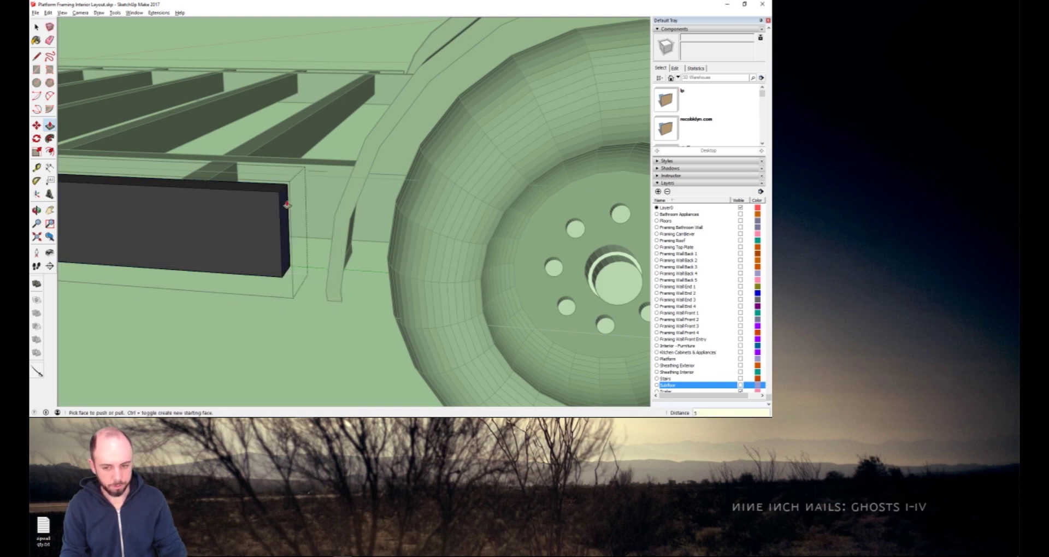
click(288, 201)
key(space)
key(Escape)
key(Escape)
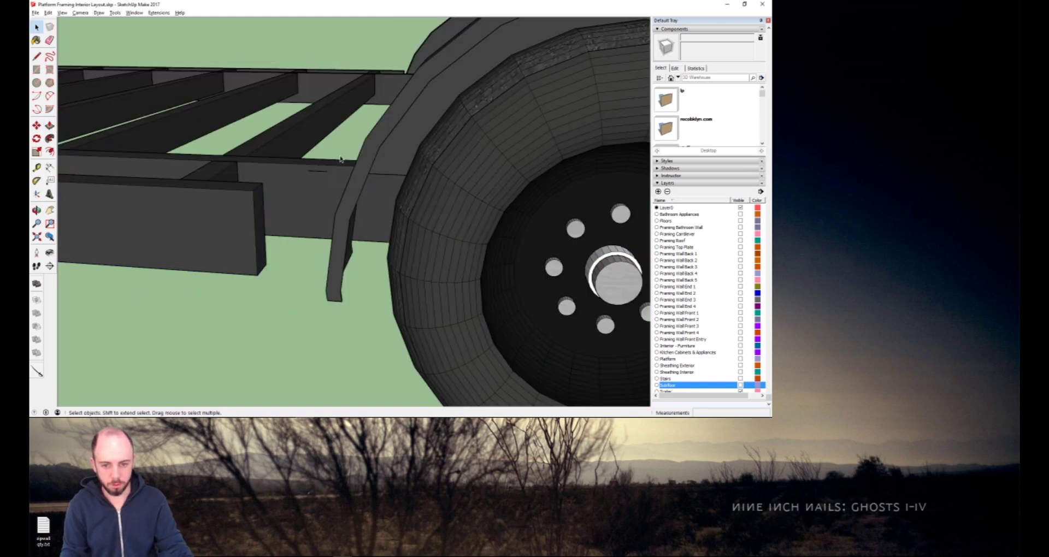
Select the fender and stretch it along the green axis to meet the side rail.
double_click(346, 206)
click(346, 206)
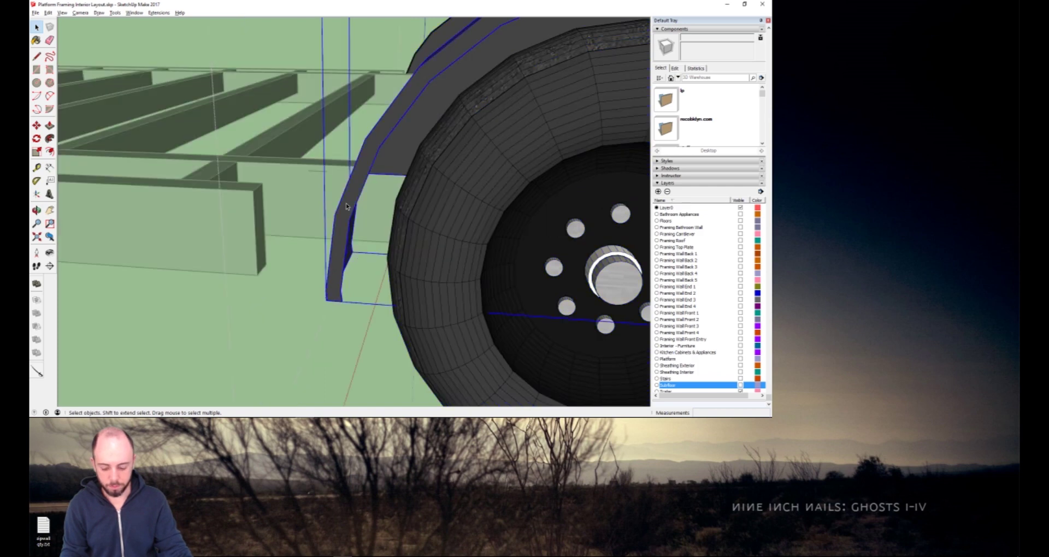
middle_drag(385, 210, 452, 212)
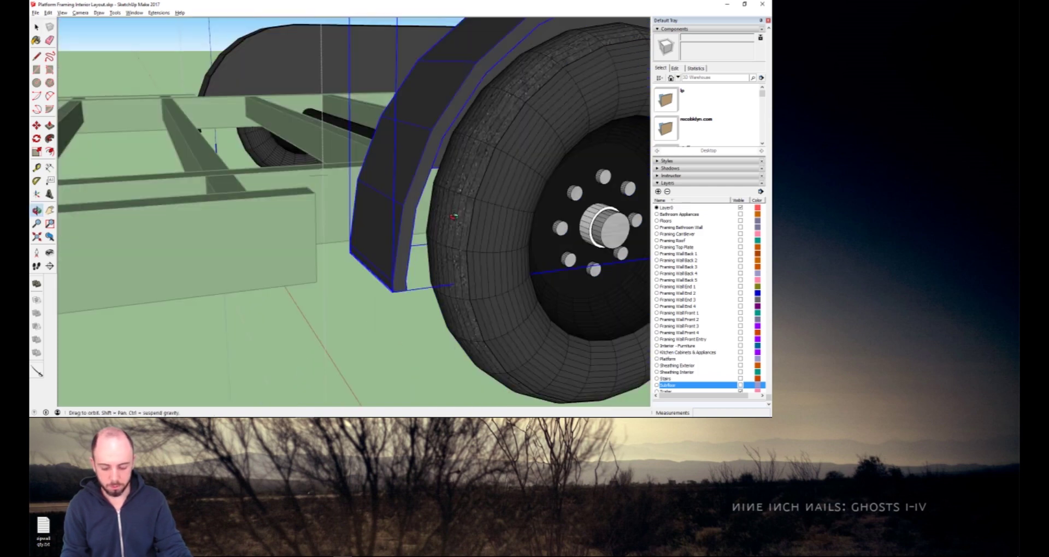
key(s)
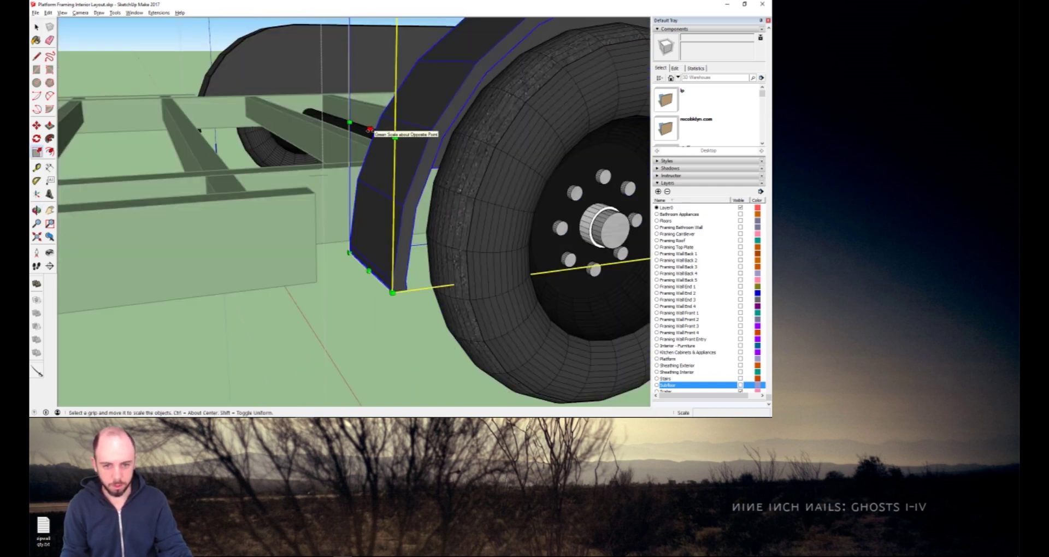
drag(371, 130, 316, 201)
key(space)
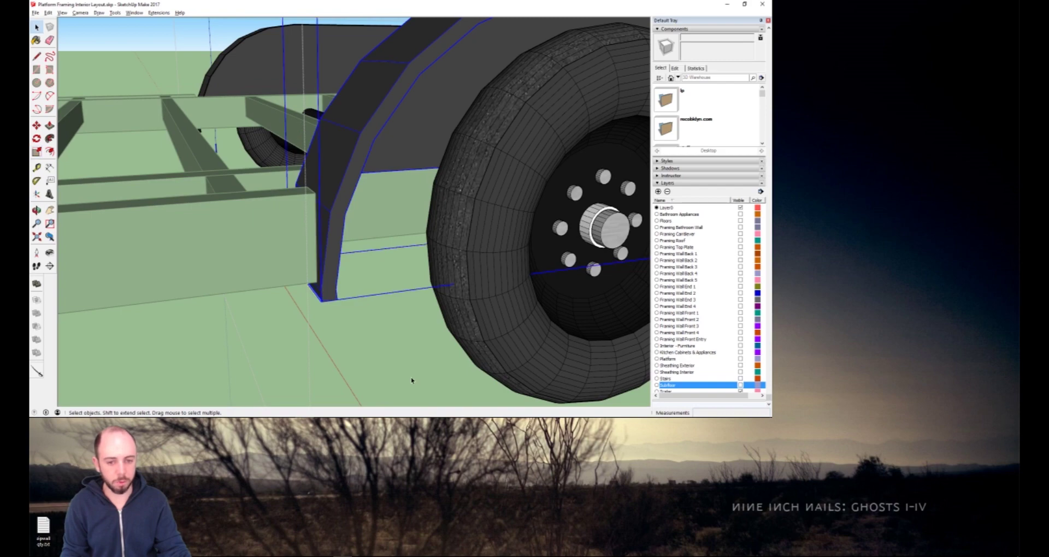
scroll(422, 352, down, 6)
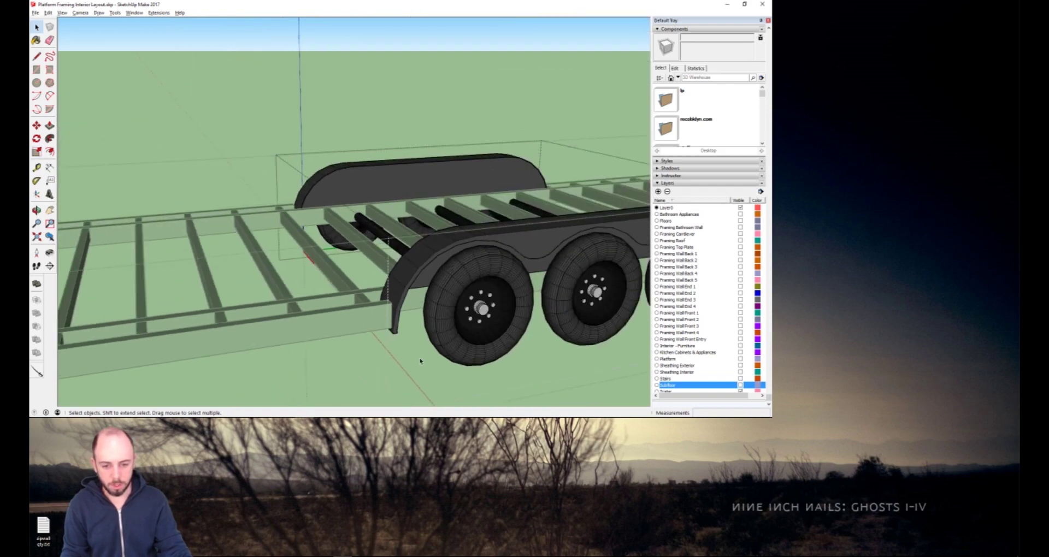
Exit the fender component and measure the frame to its front corner, reading 12'6".
click(274, 93)
scroll(353, 293, up, 3)
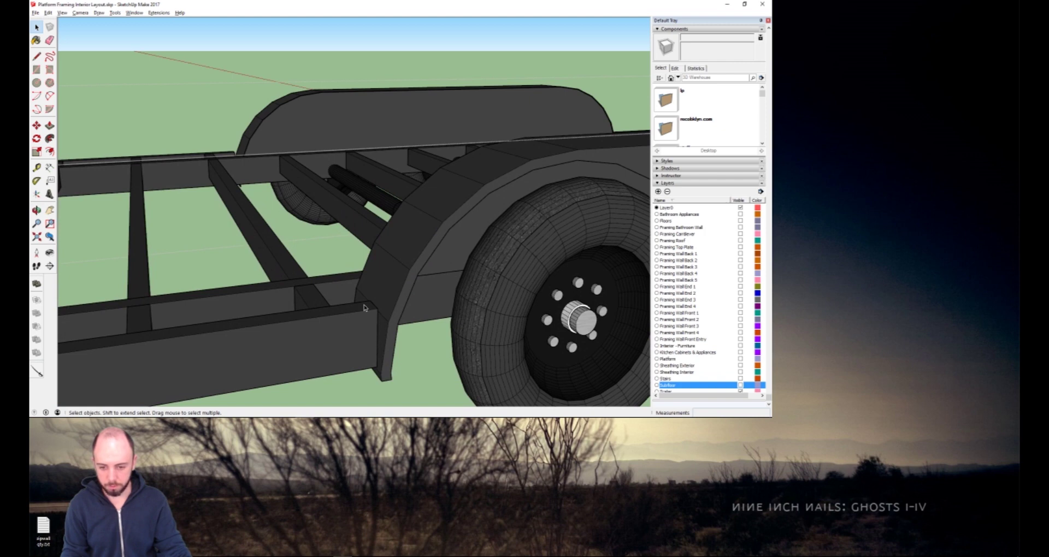
key(t)
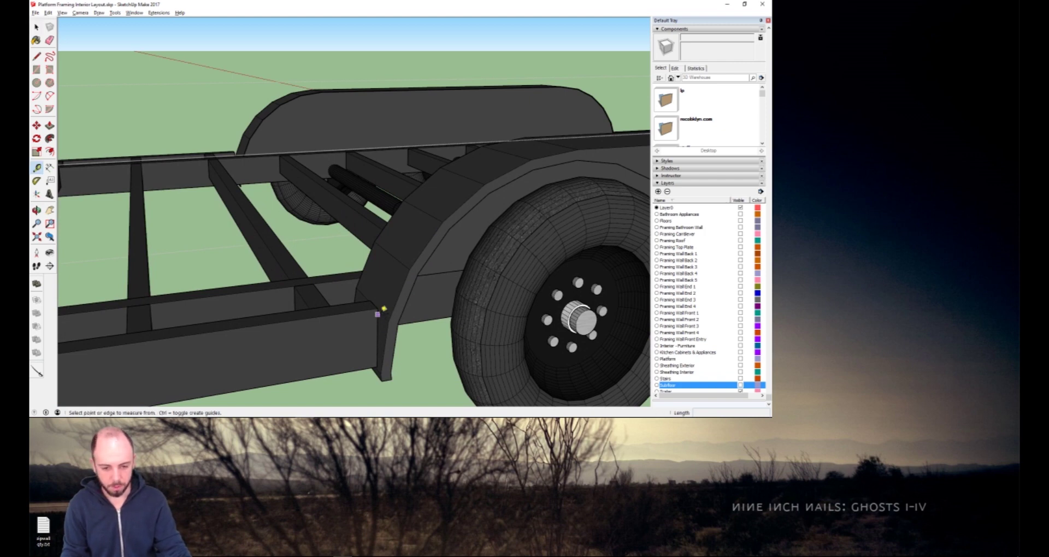
click(377, 308)
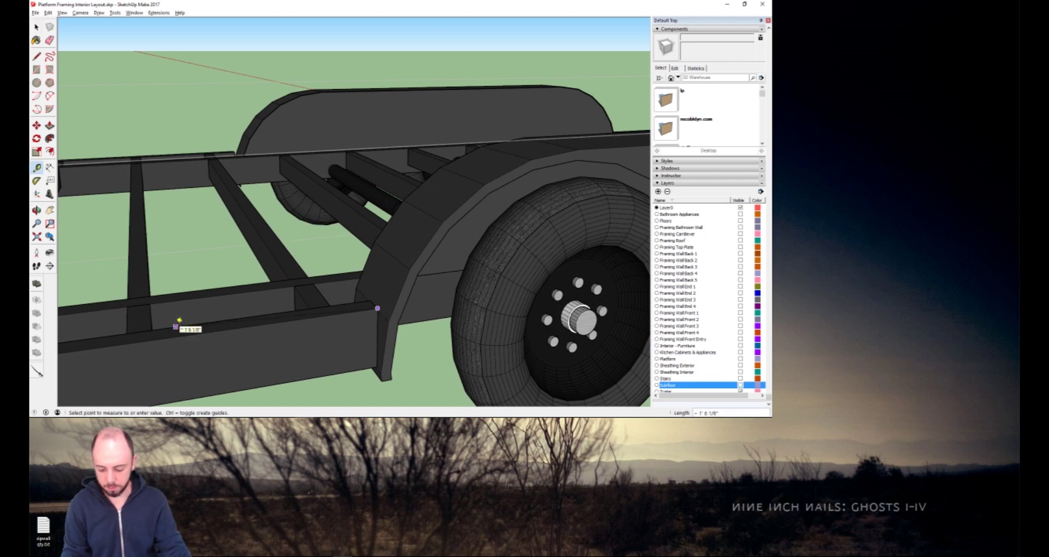
scroll(169, 323, down, 5)
shift+middle_drag(473, 235, 405, 264)
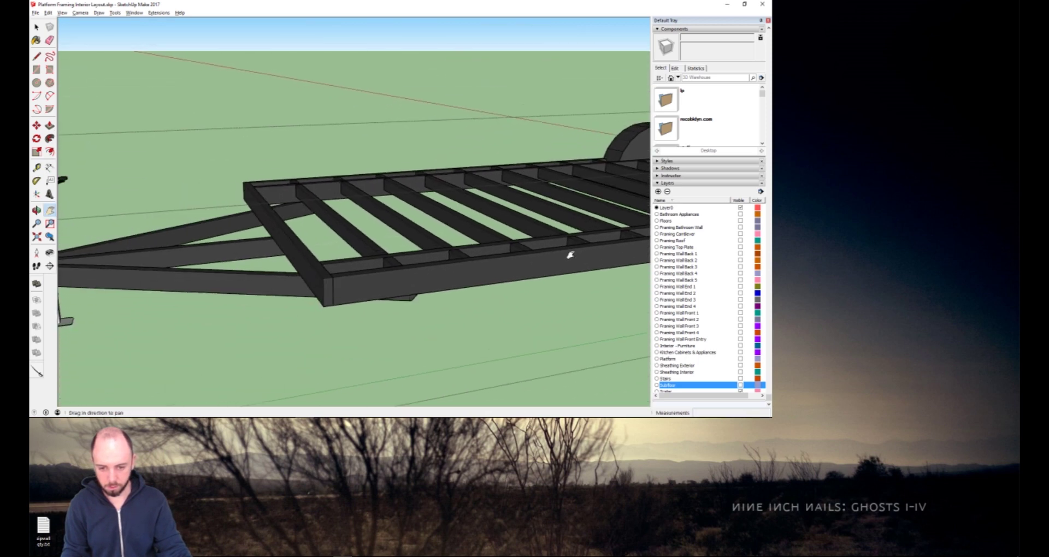
scroll(323, 263, up, 2)
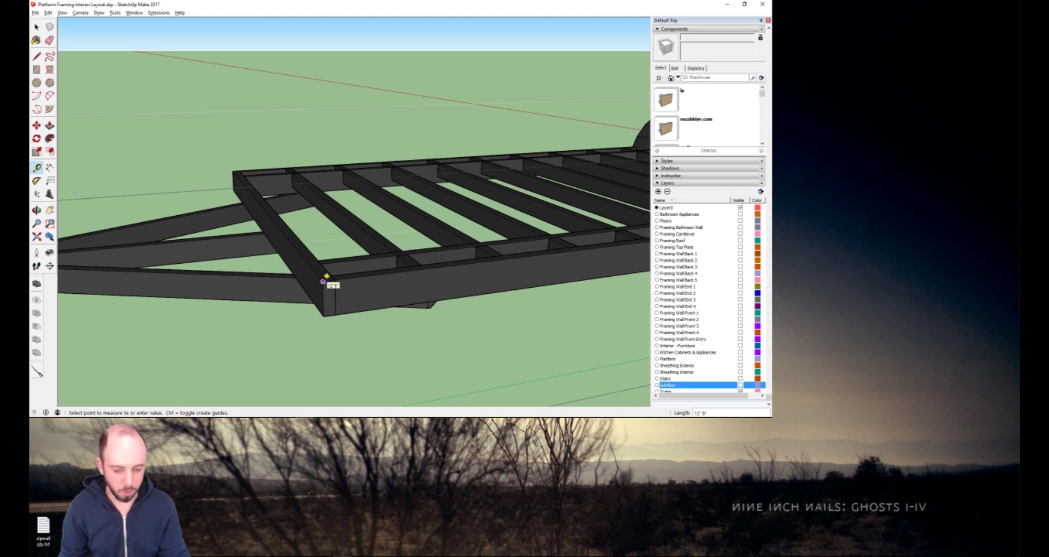
click(327, 276)
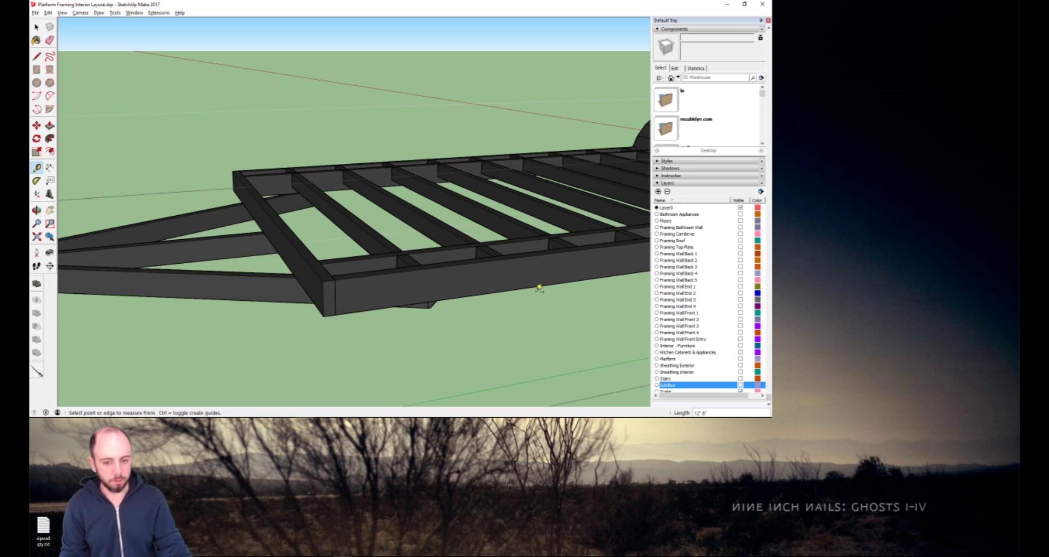
Pan and zoom the view over to the trailer's rear frame end.
scroll(578, 272, down, 3)
shift+middle_drag(571, 272, 494, 223)
scroll(493, 222, down, 3)
shift+middle_drag(315, 223, 249, 223)
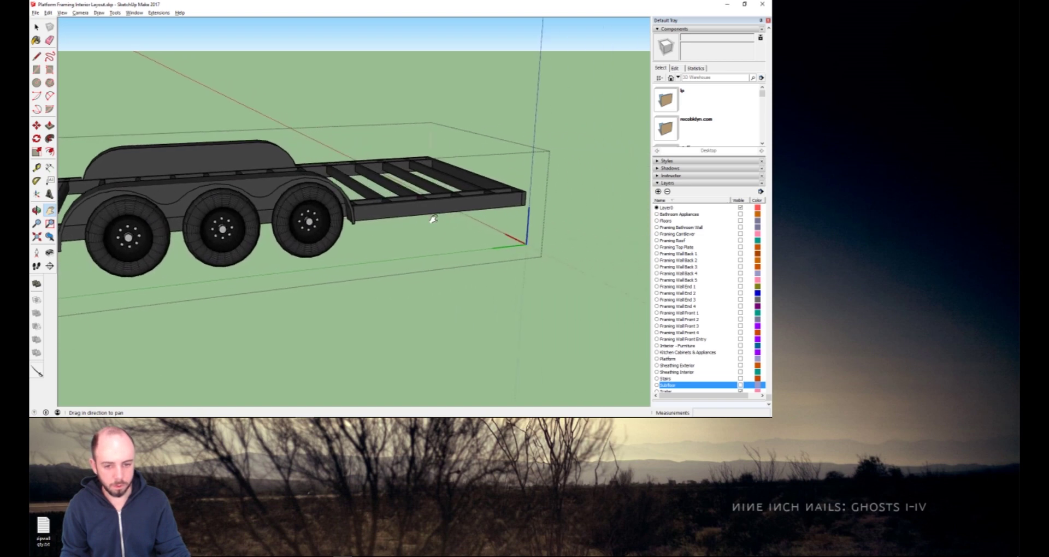
shift+middle_drag(433, 219, 323, 218)
scroll(297, 200, up, 3)
scroll(297, 201, up, 2)
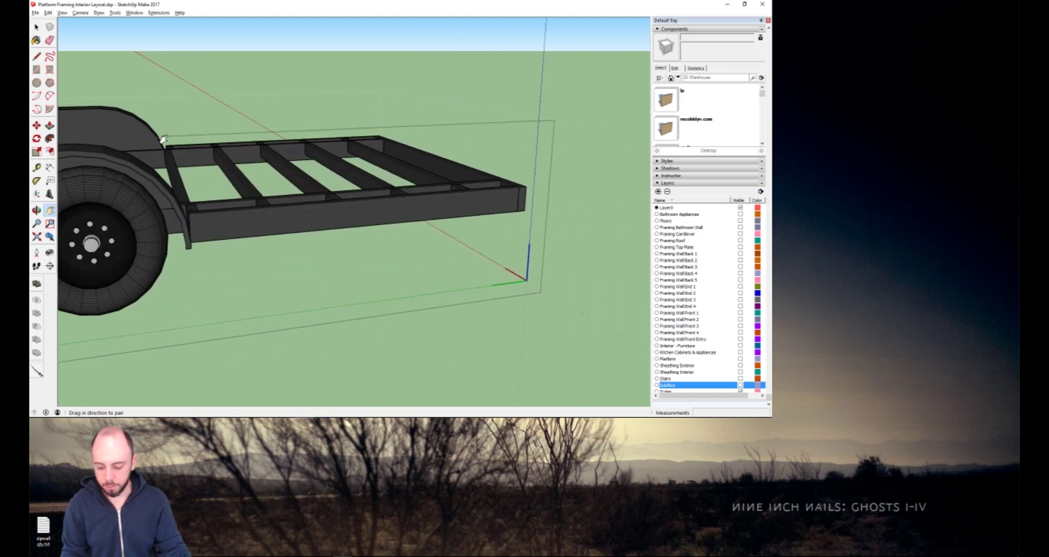
scroll(172, 140, up, 3)
scroll(173, 140, up, 3)
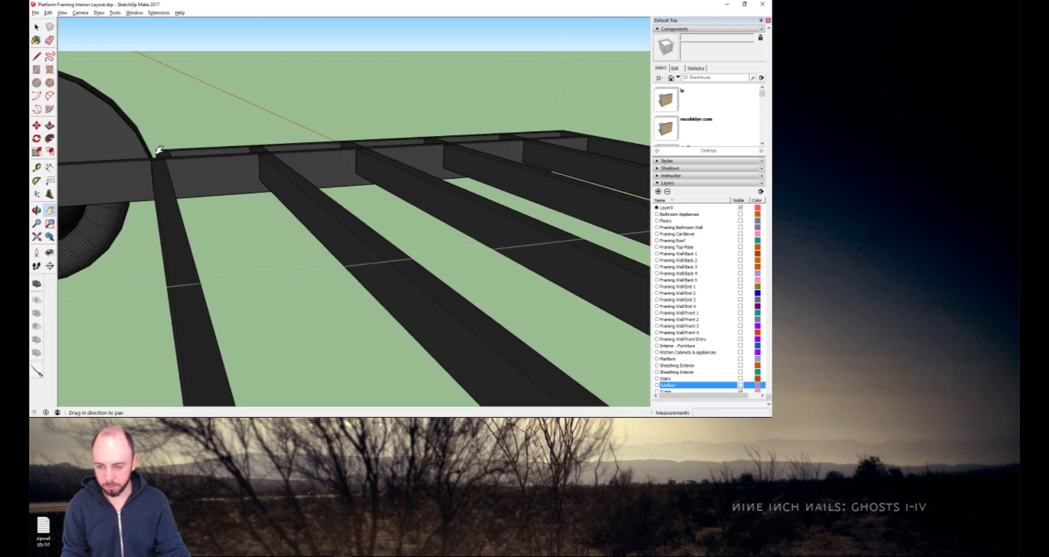
Measure from the rail corner beside the fender to the far rail corner, reading 6' 7".
key(t)
click(157, 152)
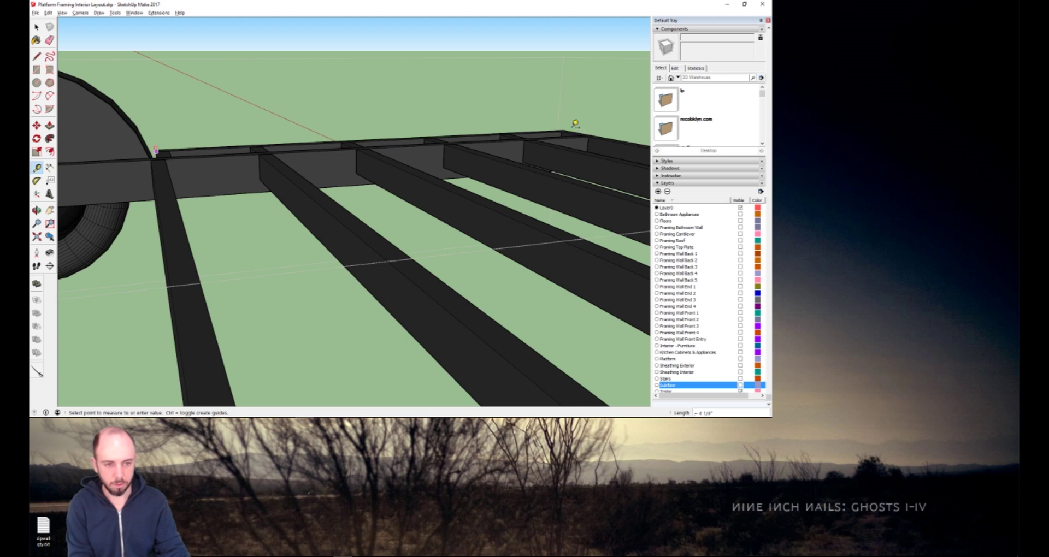
scroll(574, 124, up, 2)
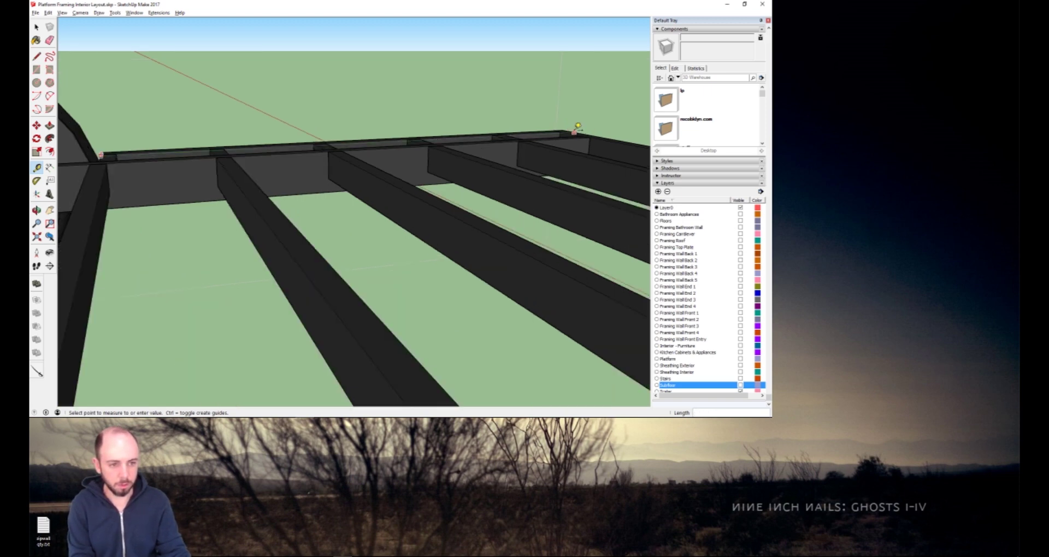
scroll(577, 126, up, 5)
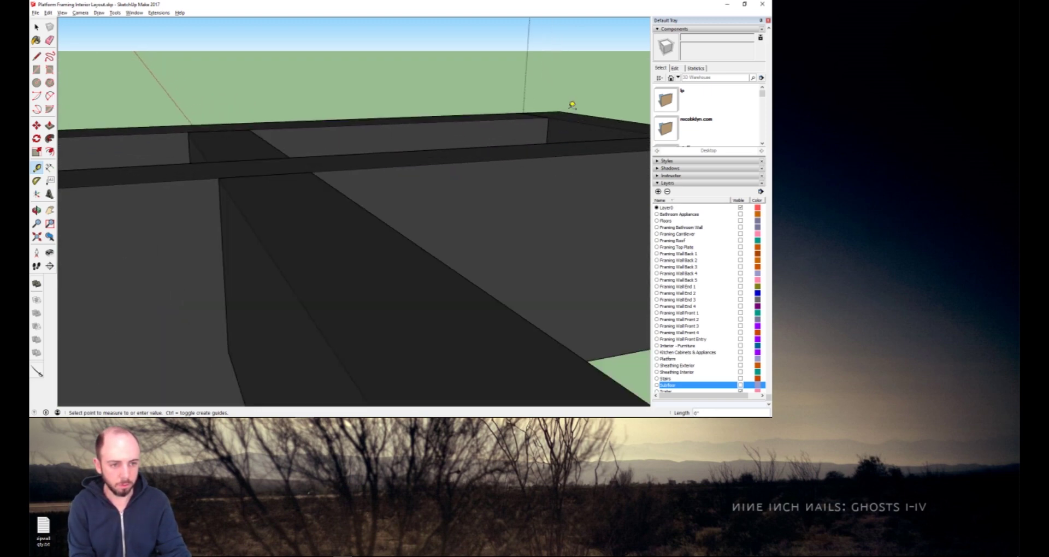
middle_drag(593, 110, 461, 171)
scroll(461, 169, down, 10)
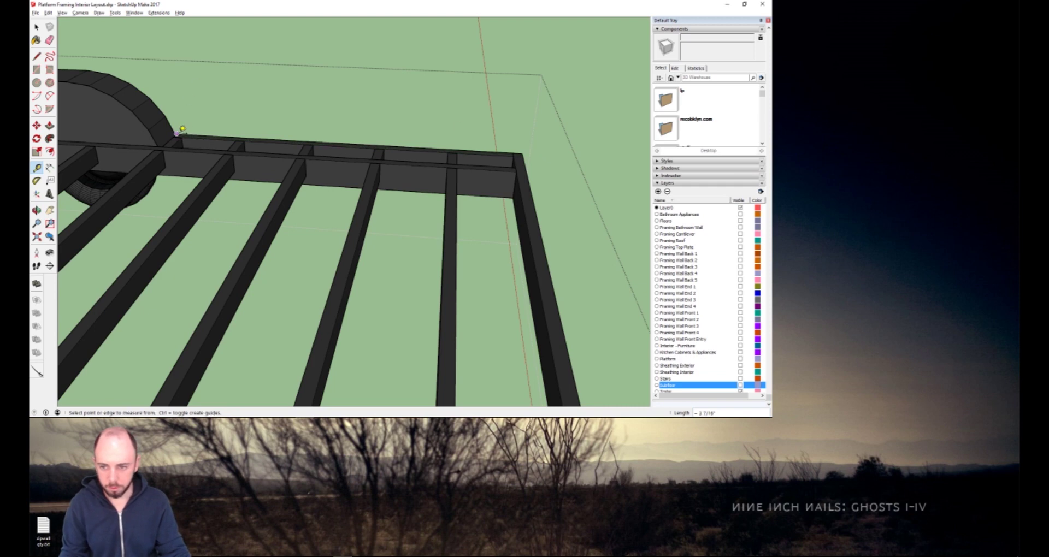
click(177, 133)
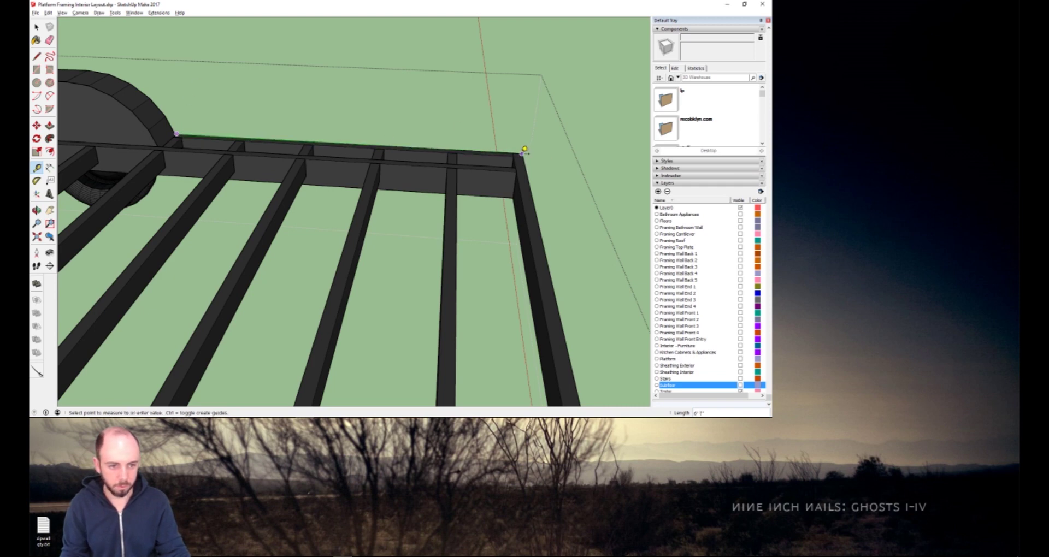
click(522, 153)
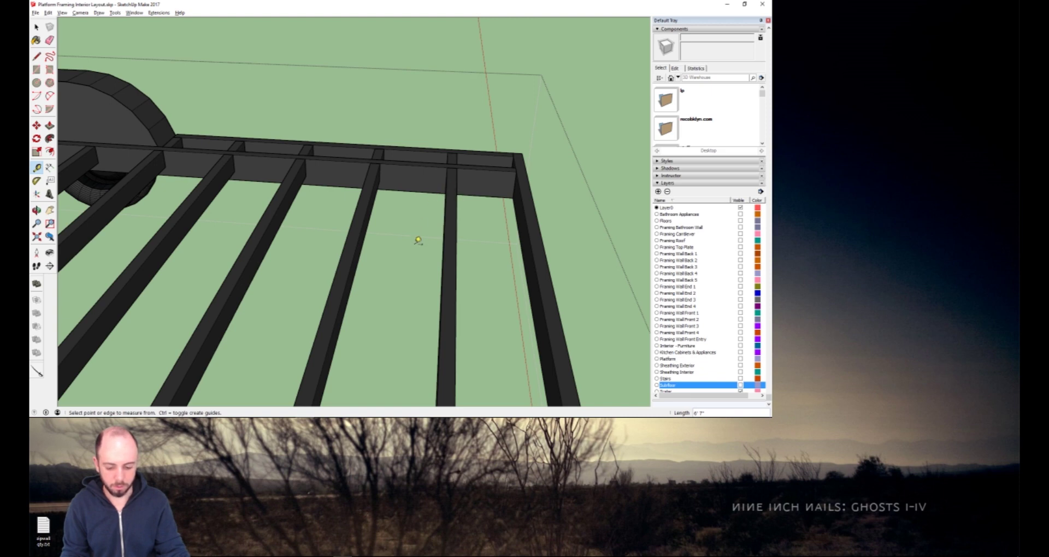
scroll(415, 256, down, 6)
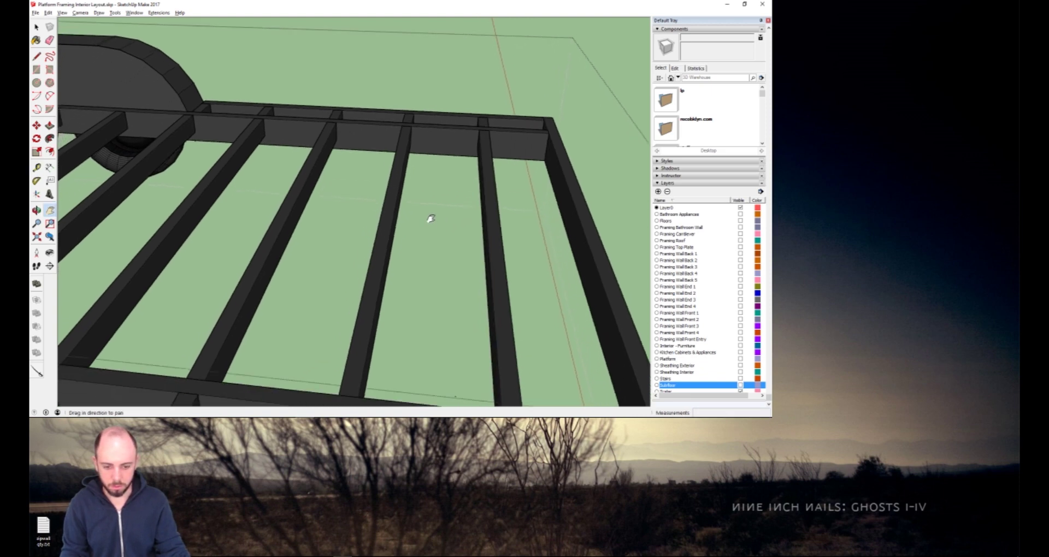
shift+middle_drag(421, 213, 422, 209)
scroll(422, 210, down, 5)
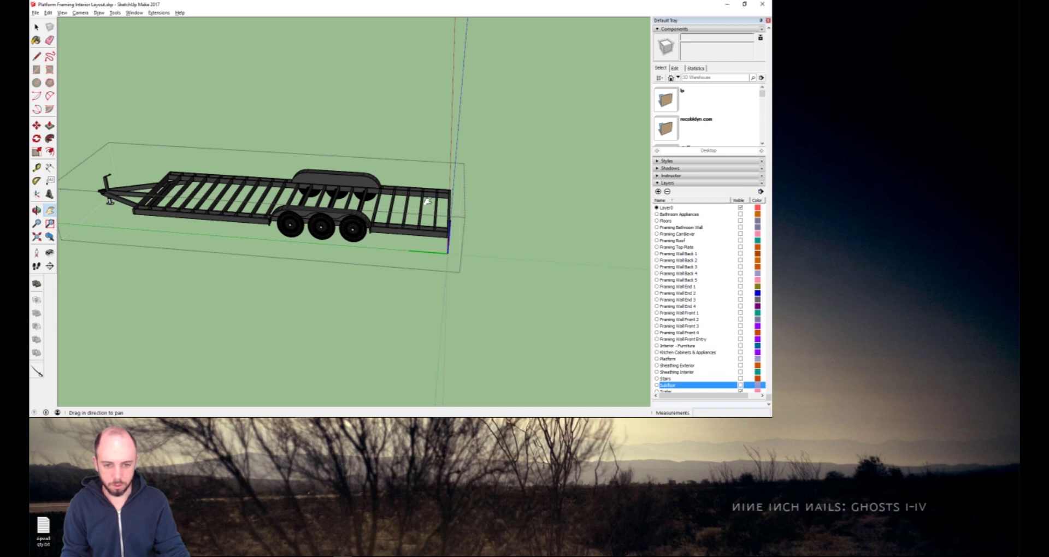
key(o)
drag(465, 190, 228, 211)
scroll(228, 211, up, 5)
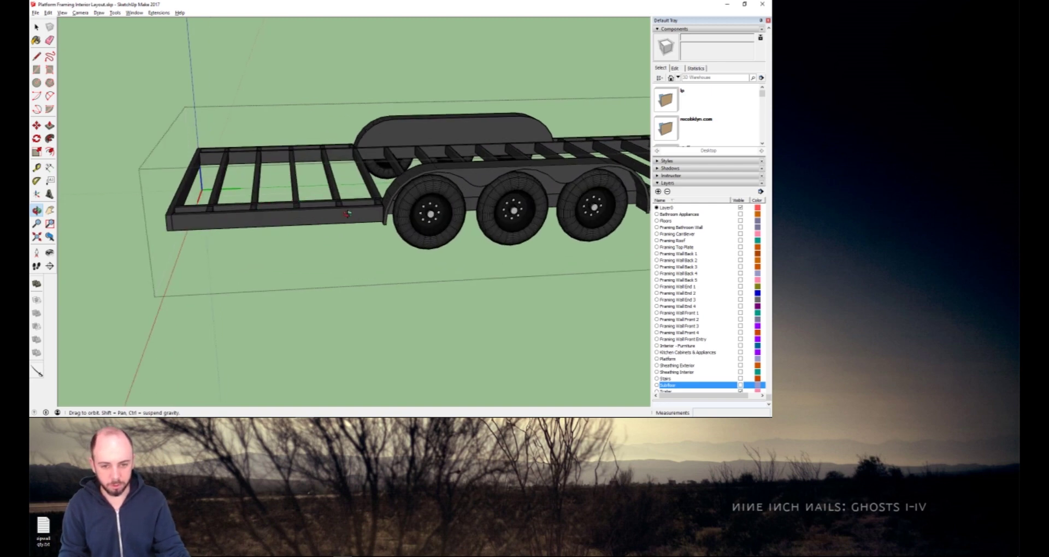
key(t)
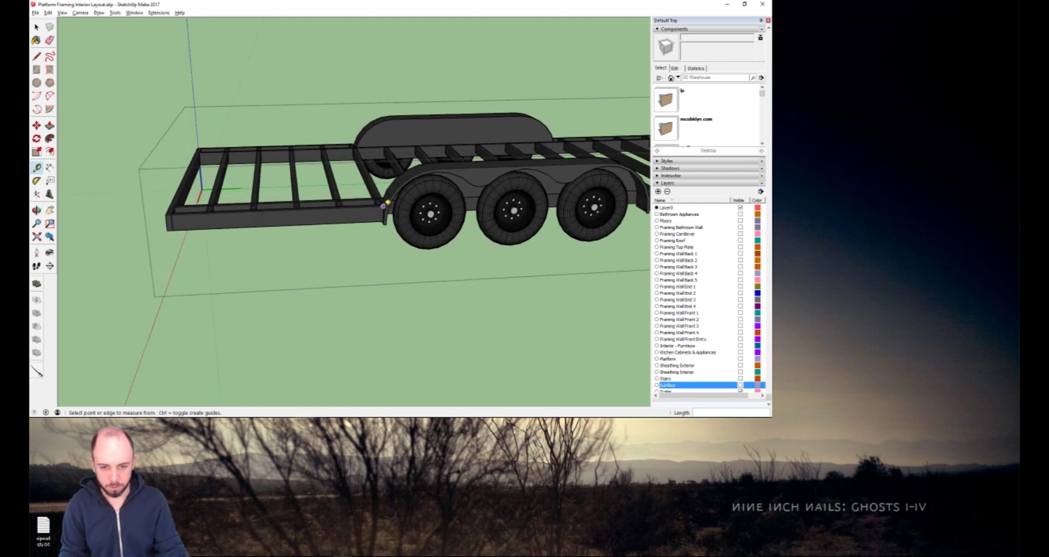
click(383, 206)
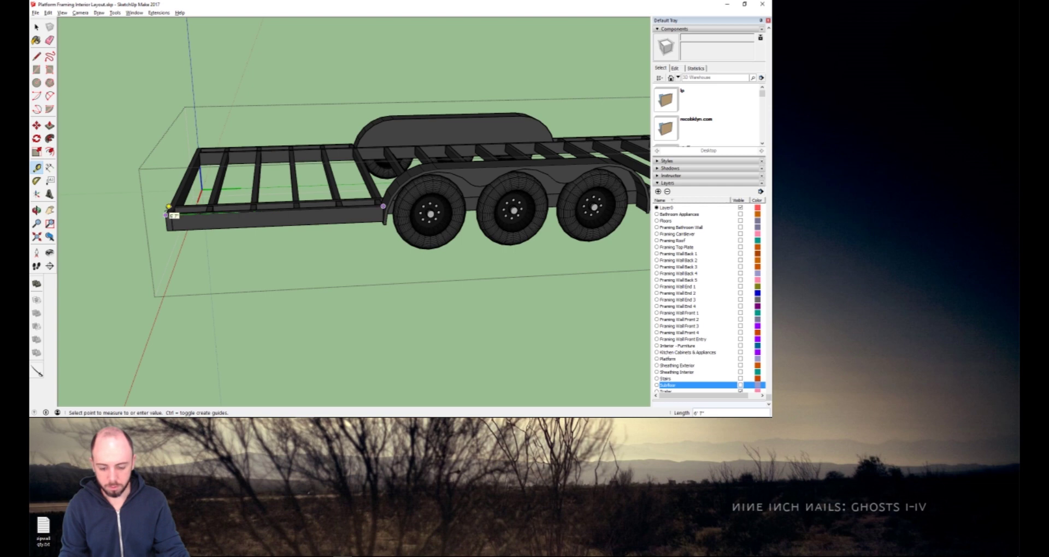
click(168, 208)
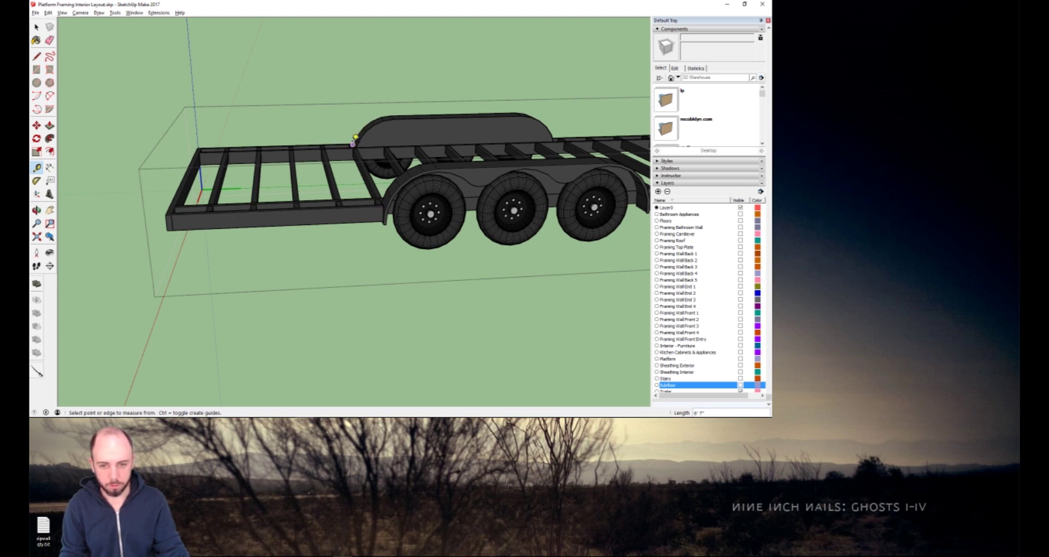
click(353, 141)
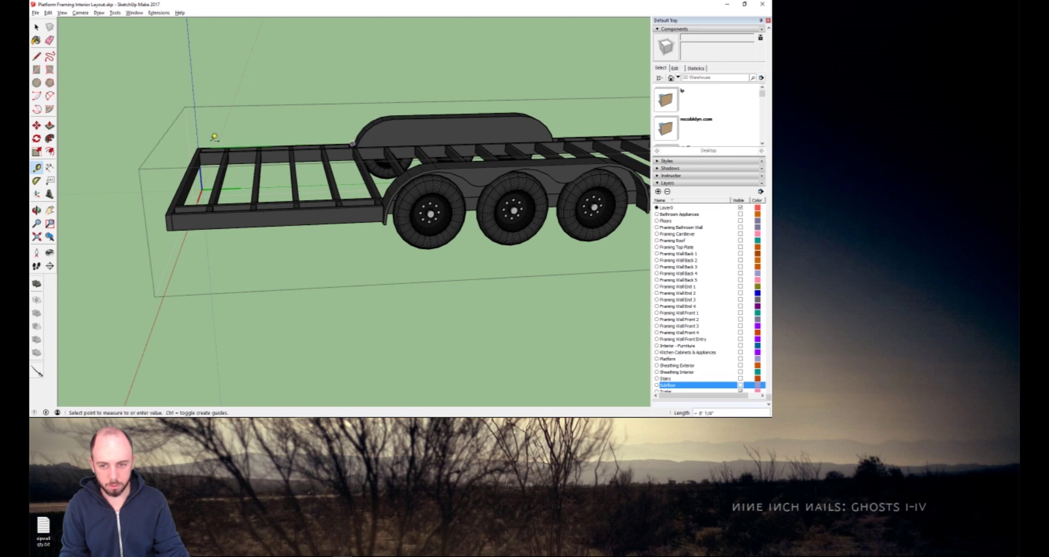
click(213, 145)
mouse_move(351, 134)
middle_down()
mouse_move(333, 139)
mouse_move(306, 117)
middle_up()
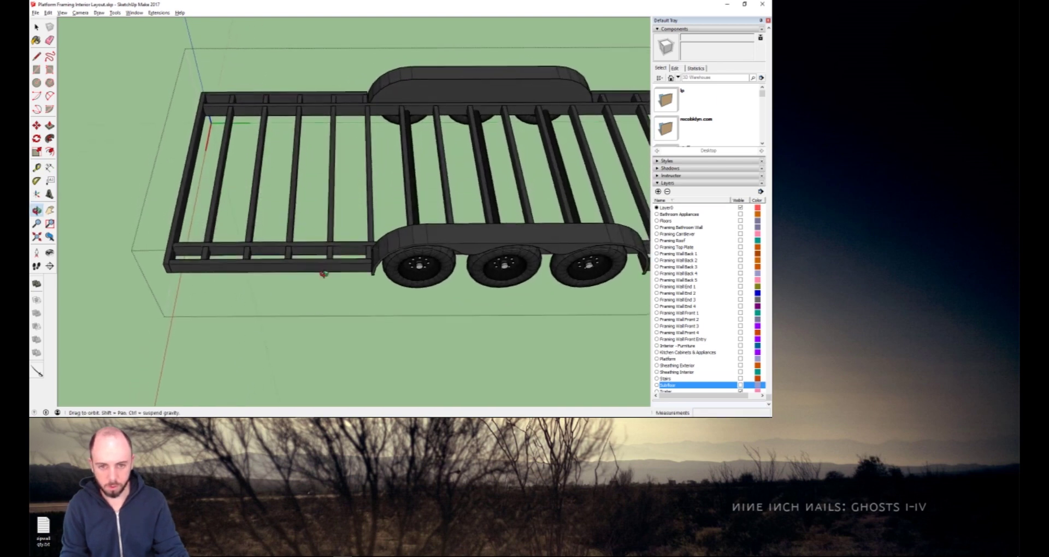
scroll(302, 113, up, 5)
key(t)
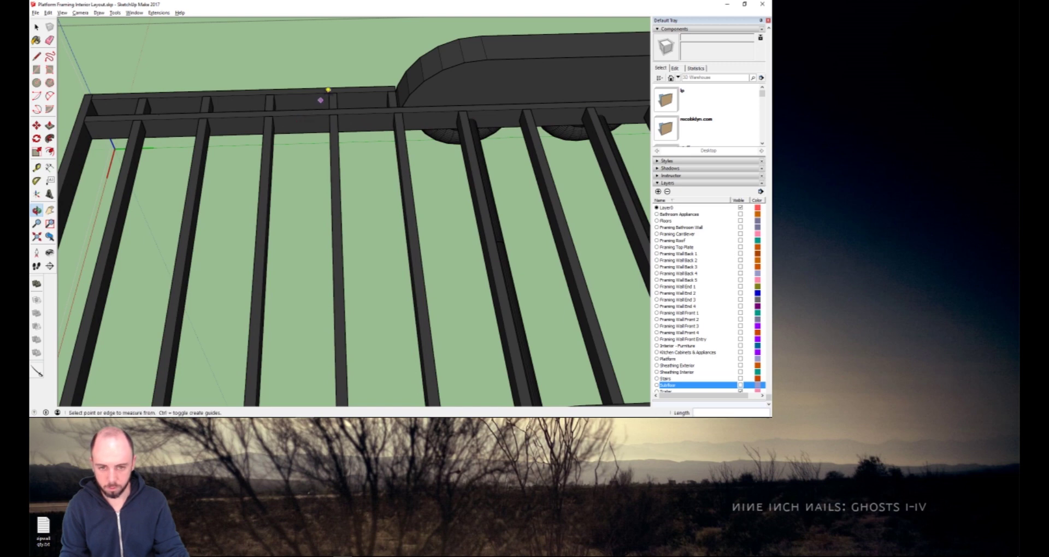
click(395, 85)
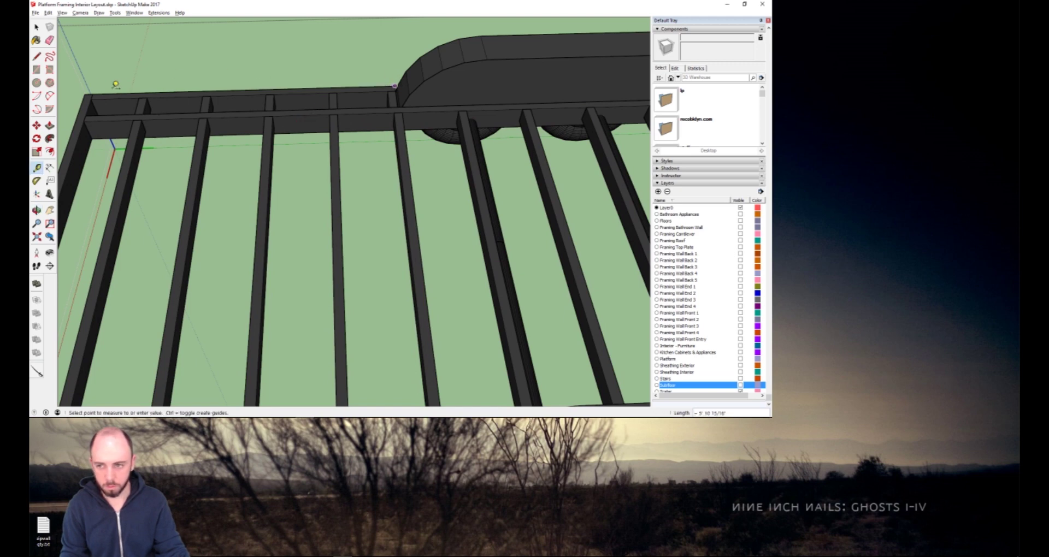
middle_drag(86, 90, 319, 172)
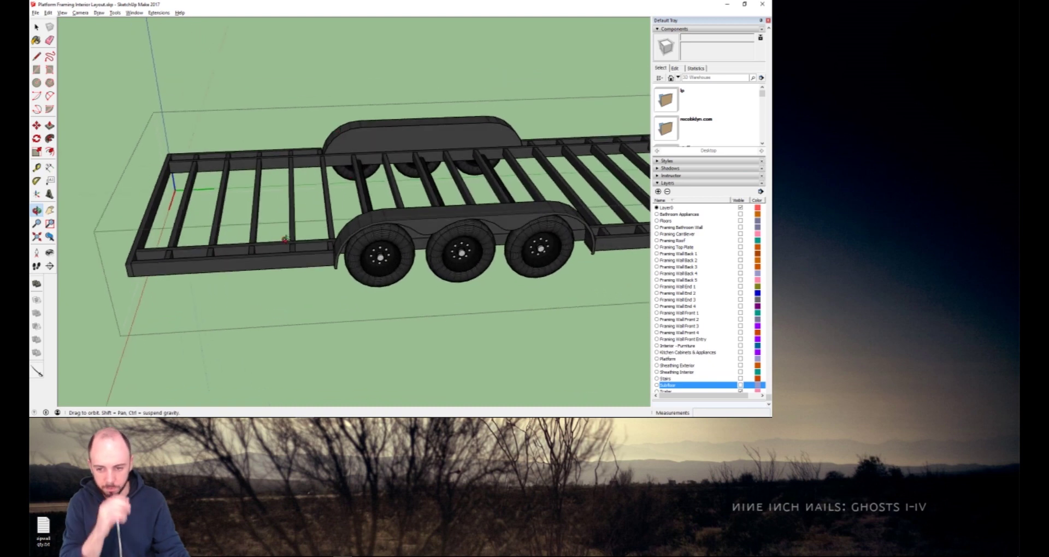
From a low side view, measure 6' 7" along the frame, then zoom toward the front fender.
middle_drag(338, 129, 303, 226)
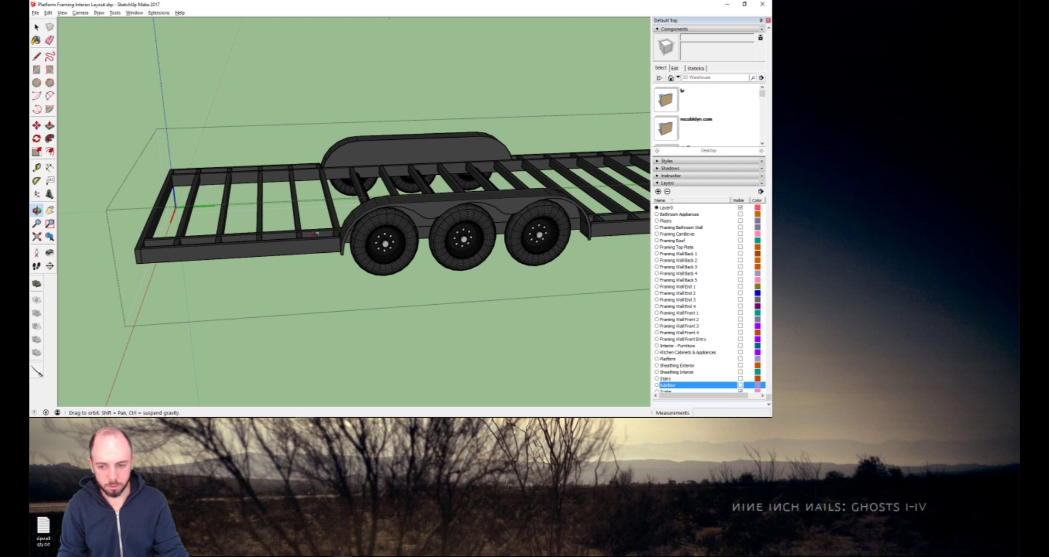
key(space)
key(t)
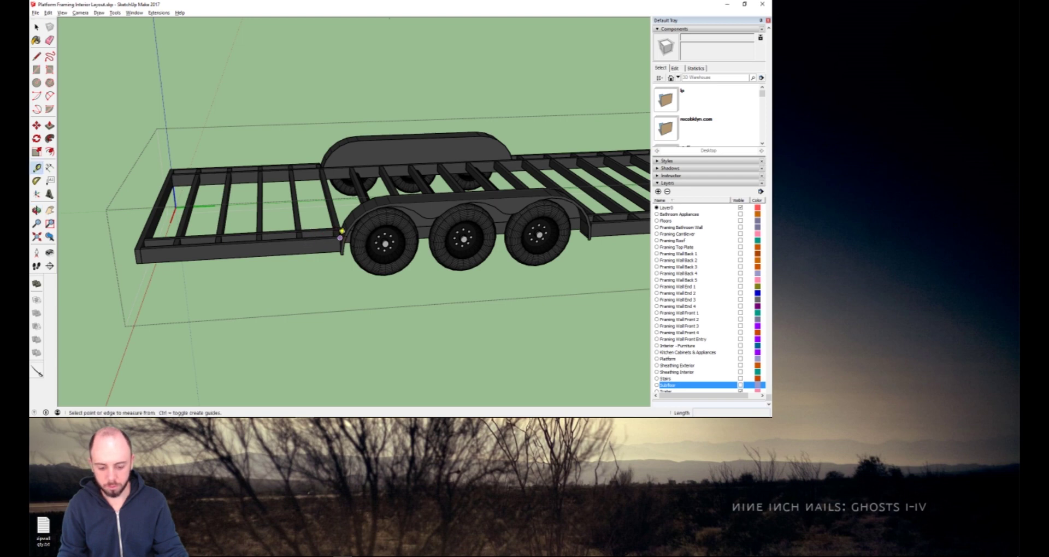
click(341, 236)
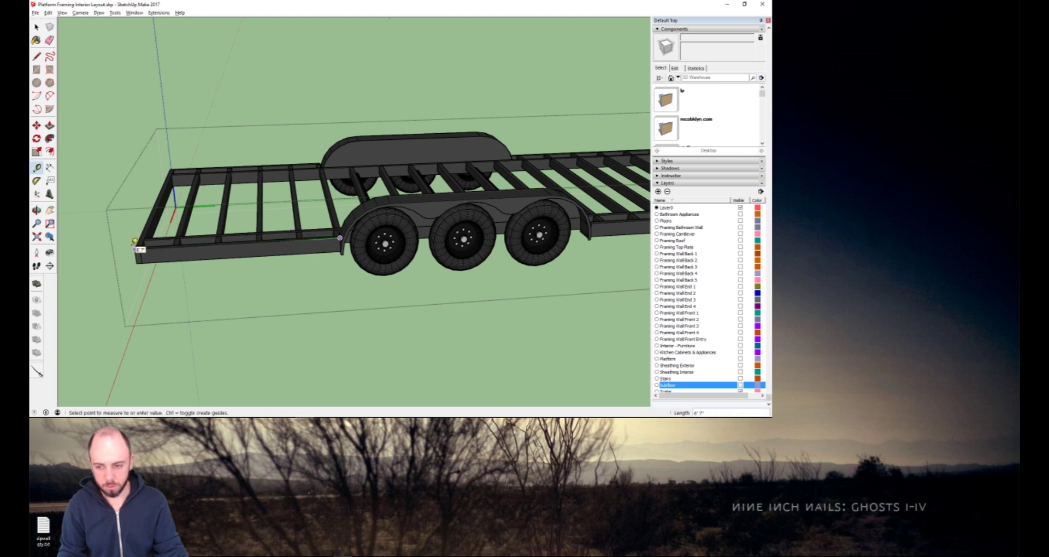
click(135, 242)
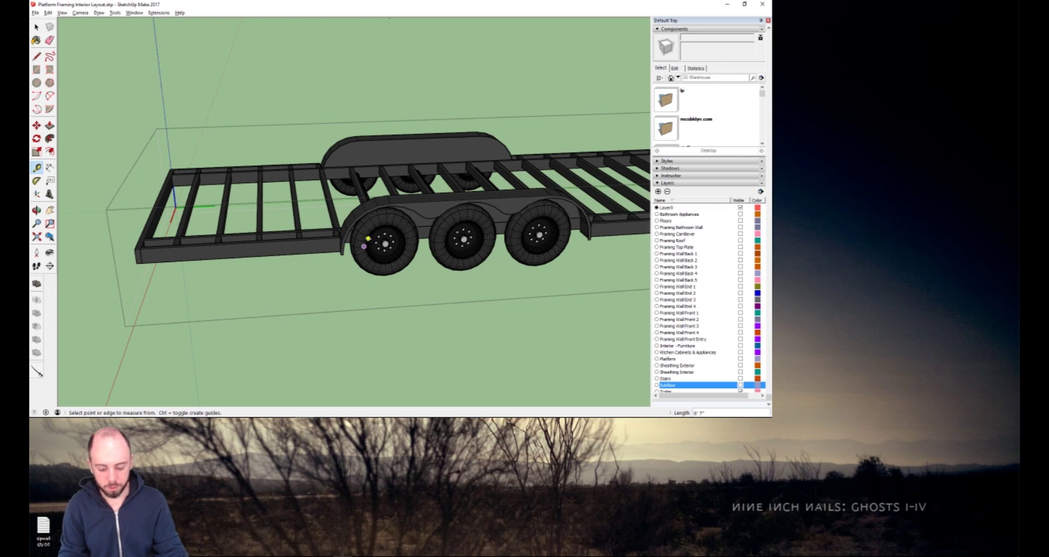
key(o)
scroll(358, 230, up, 6)
key(space)
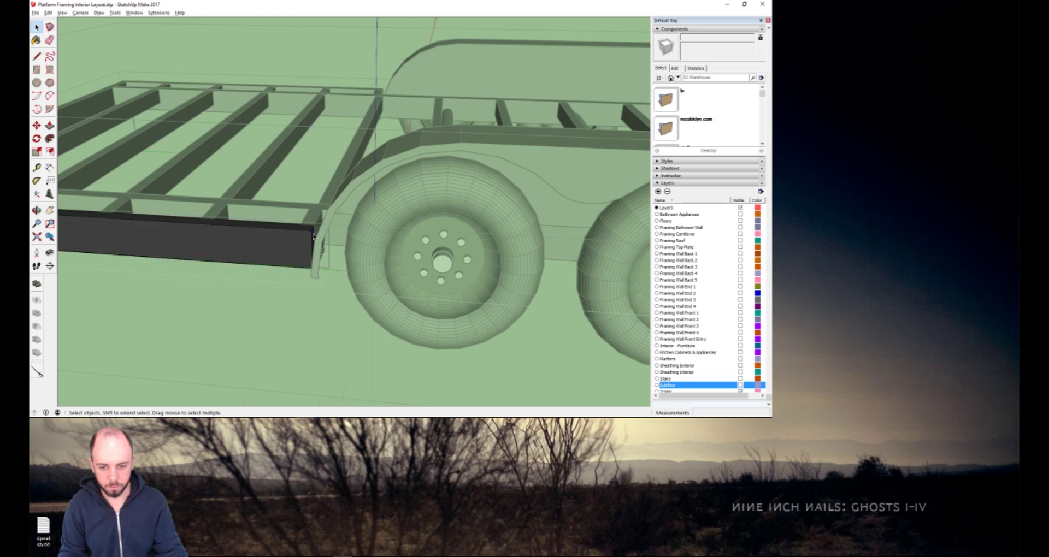
Select the front fender group and stretch it along the green axis to about 1.01.
key(p)
click(313, 237)
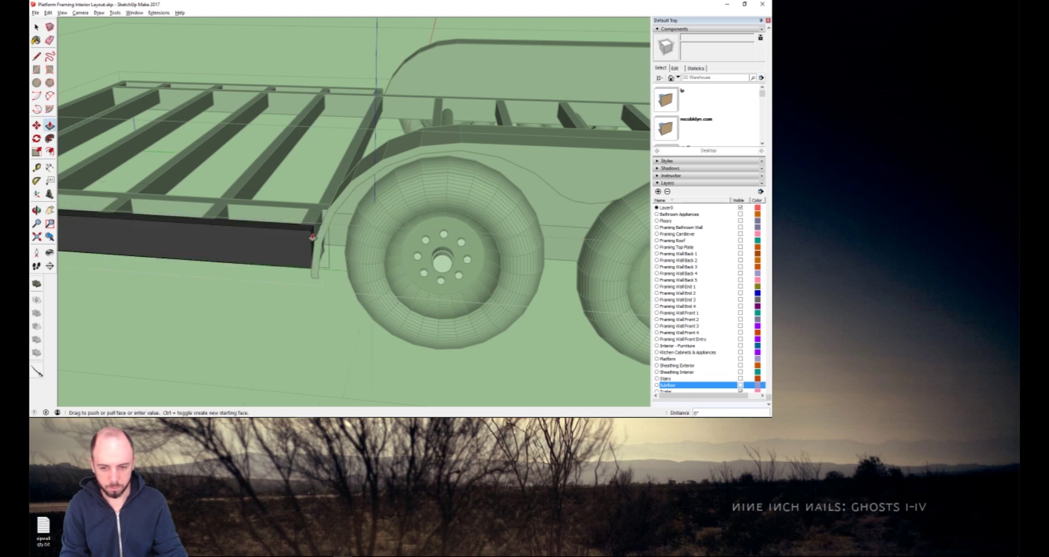
key(space)
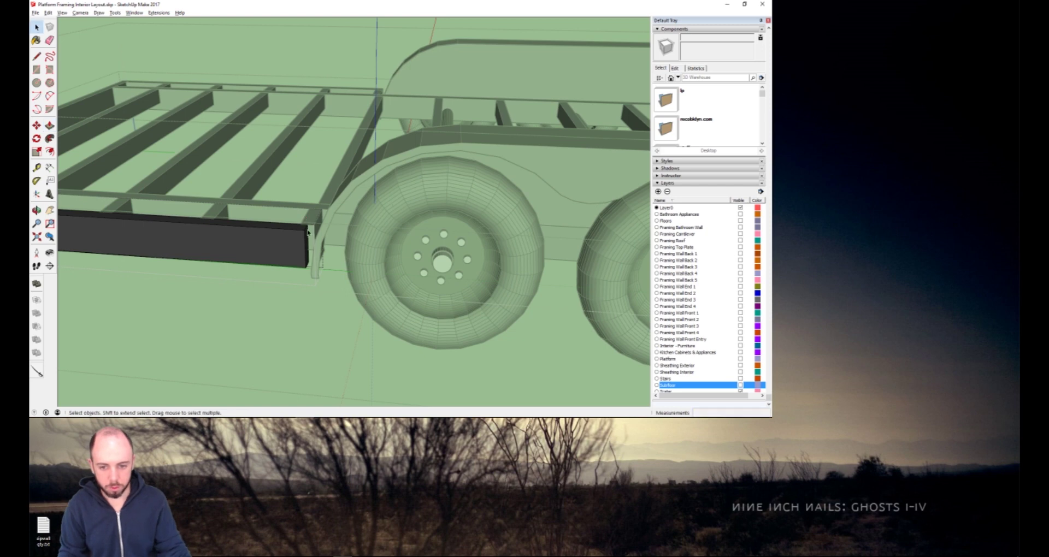
click(321, 252)
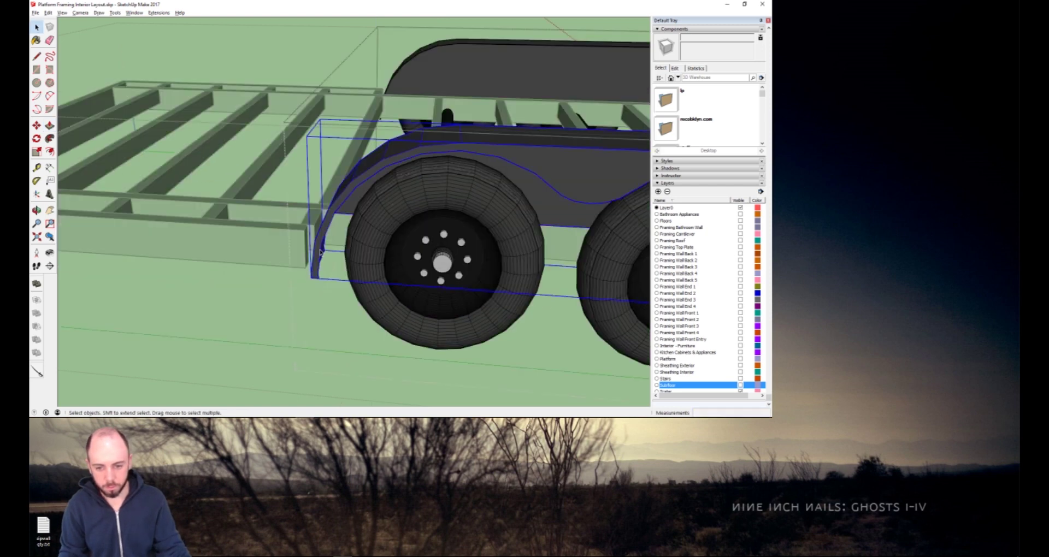
middle_drag(320, 252, 362, 243)
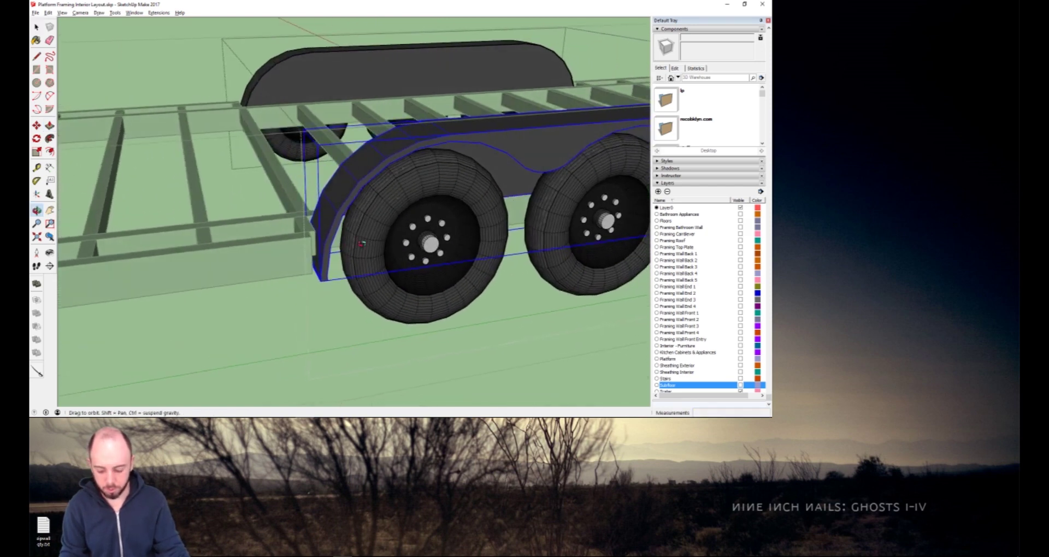
key(s)
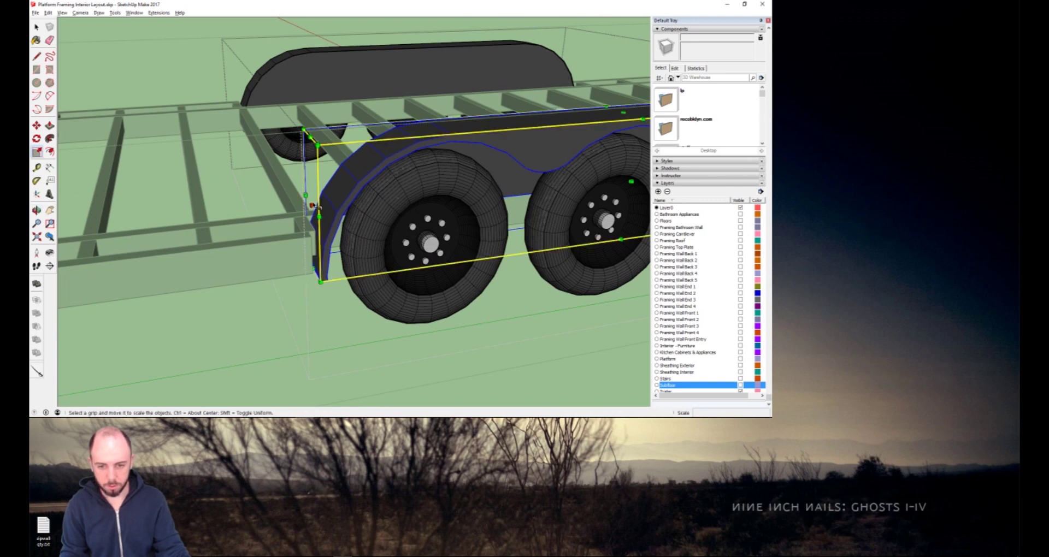
click(312, 206)
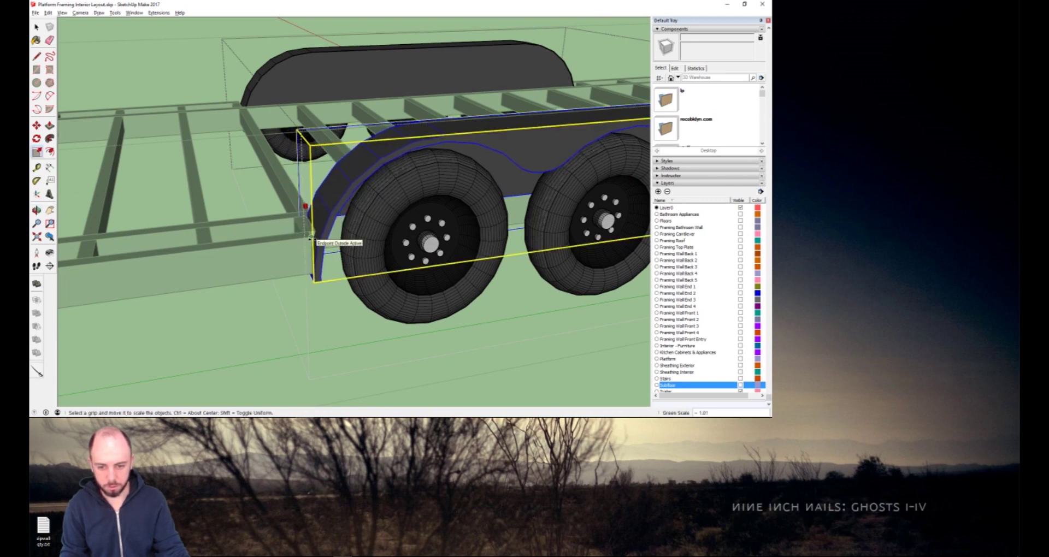
click(315, 244)
scroll(354, 343, down, 3)
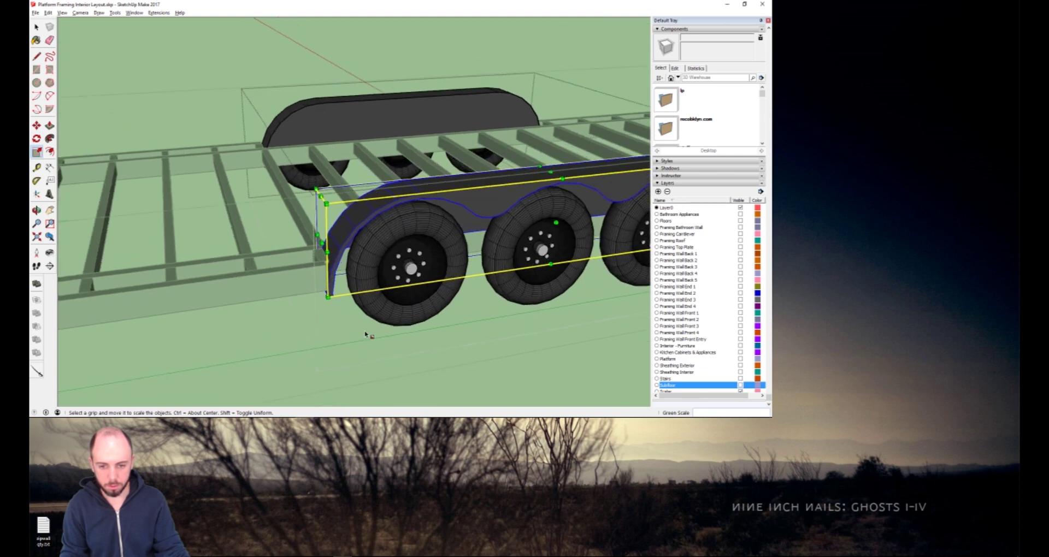
key(space)
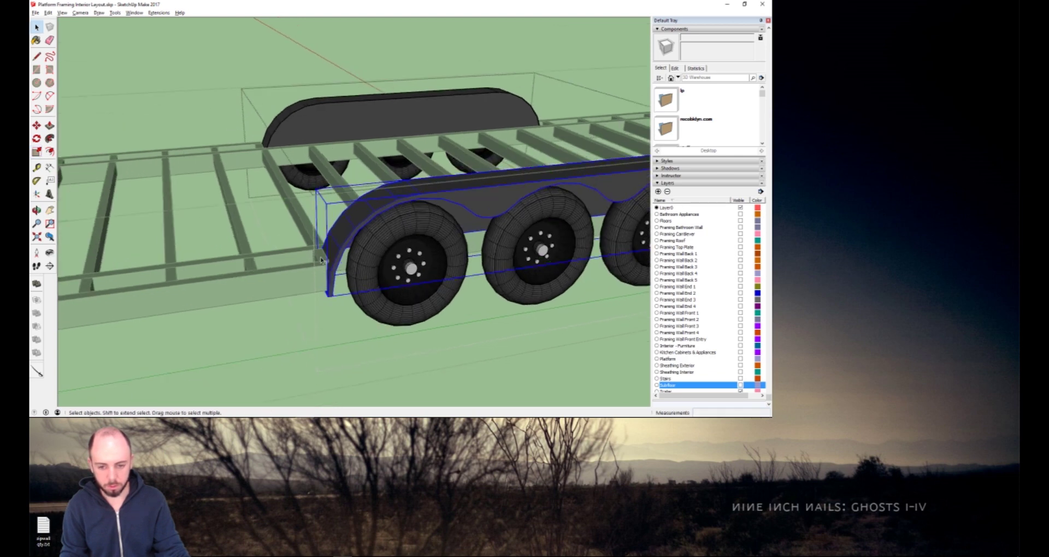
click(294, 331)
Drill into the trailer frame and its rail group, then zoom in and right-click the small blue block by the fender.
click(319, 258)
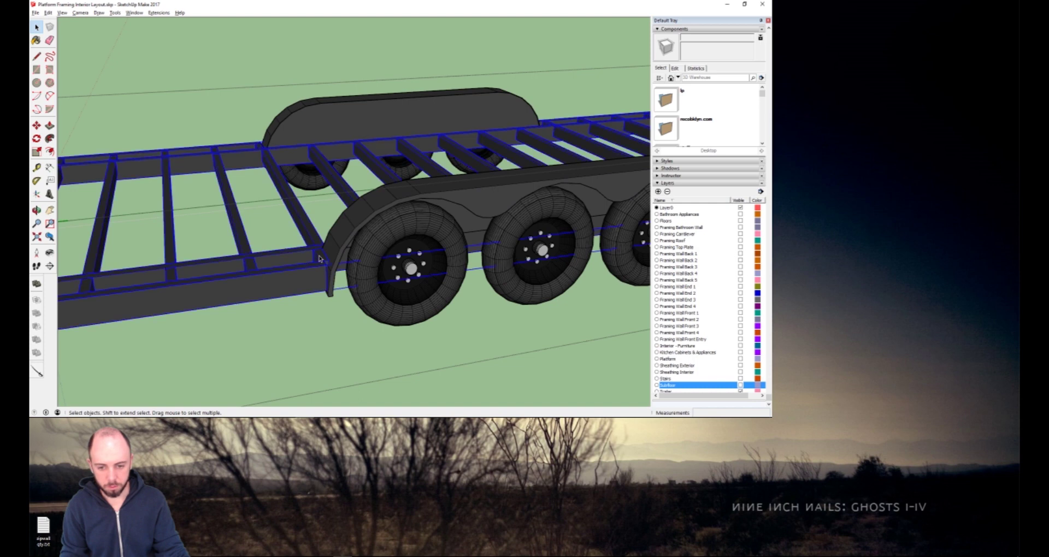
double_click(319, 258)
click(320, 258)
double_click(321, 259)
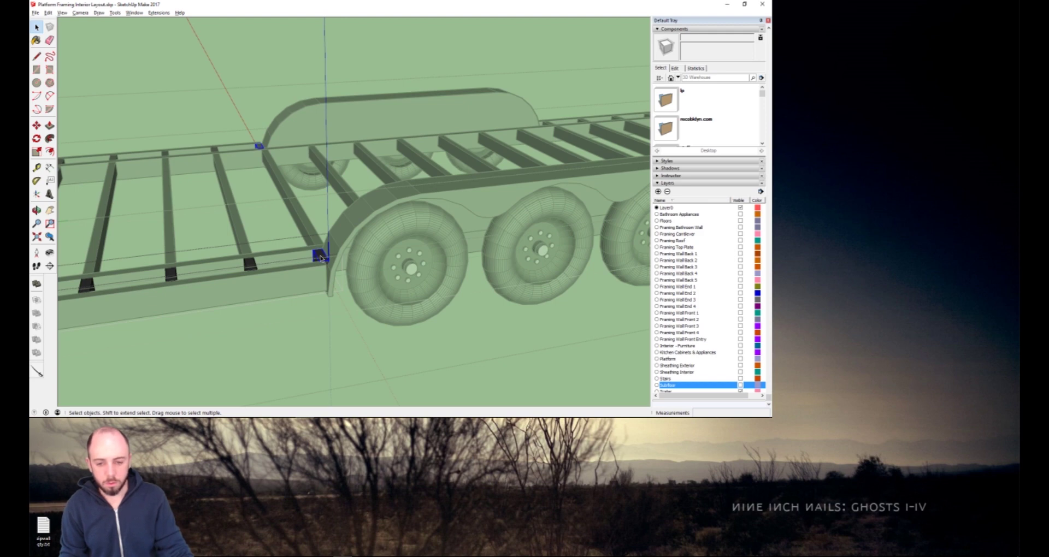
scroll(321, 258, up, 3)
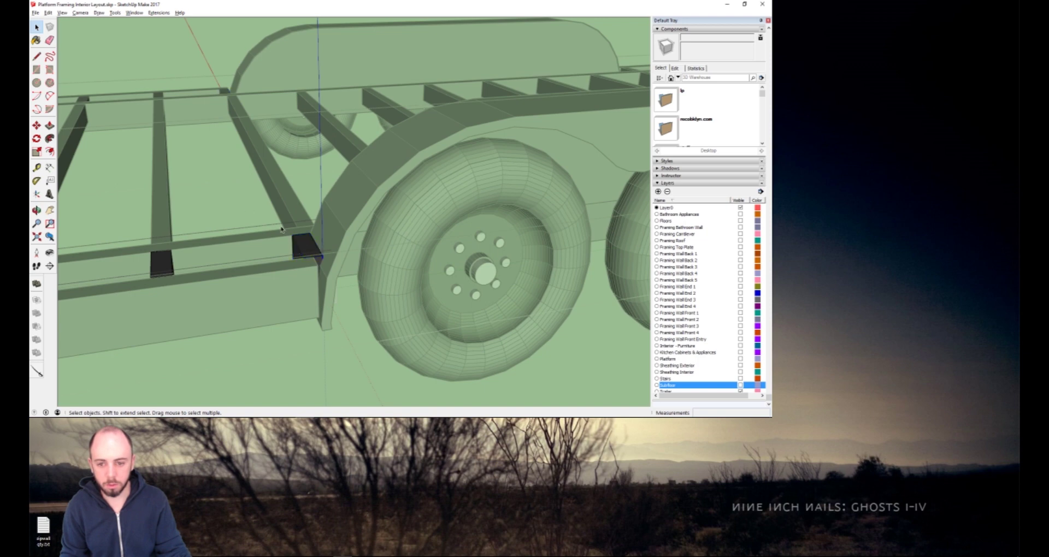
right_click(306, 250)
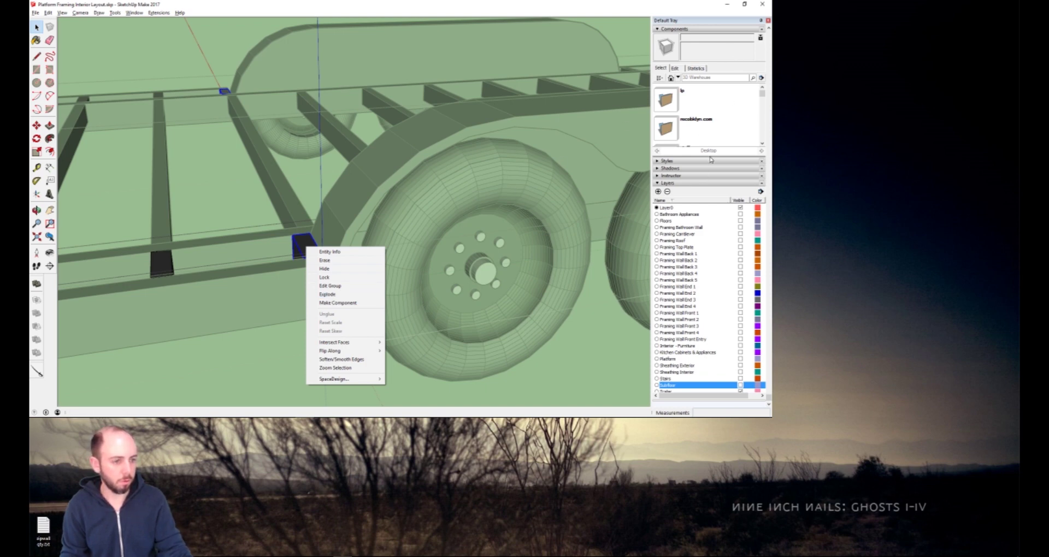
click(723, 70)
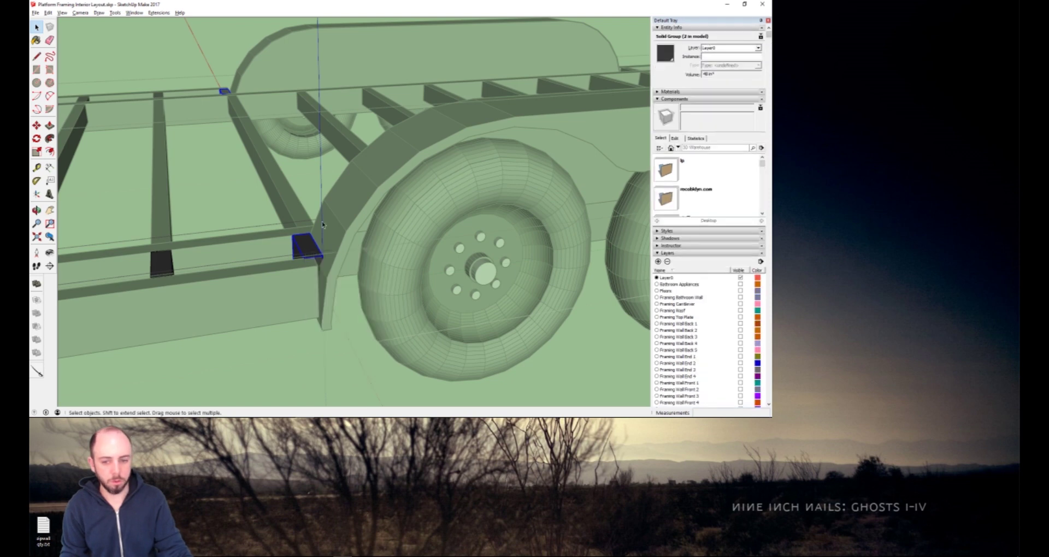
double_click(307, 246)
triple_click(308, 247)
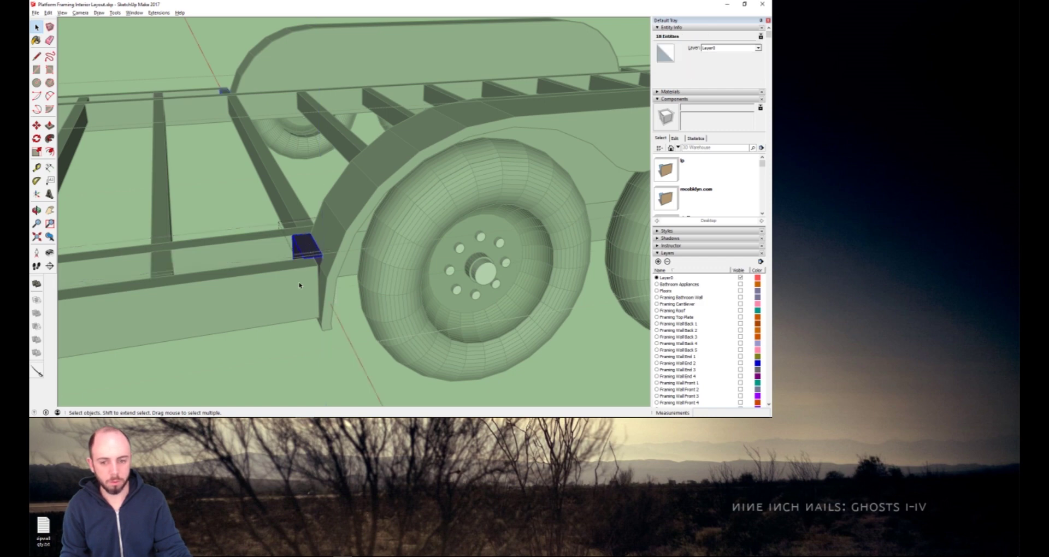
click(309, 253)
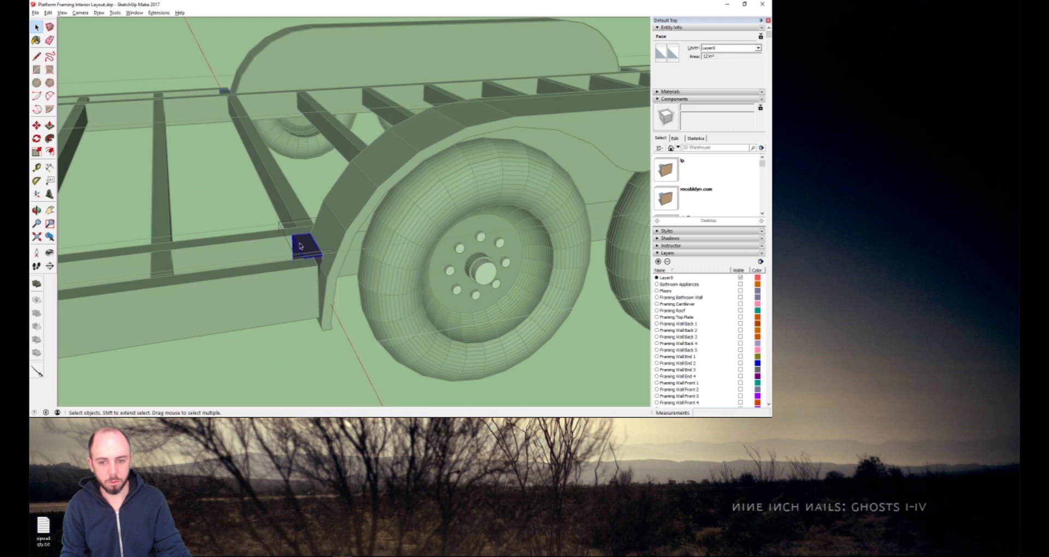
key(Escape)
key(Escape)
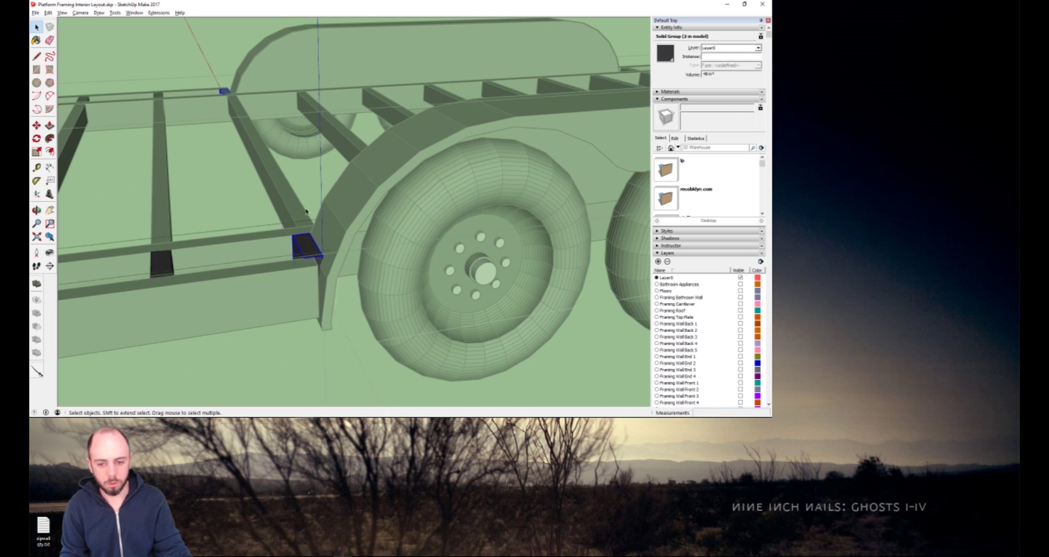
double_click(309, 247)
key(Escape)
key(Escape)
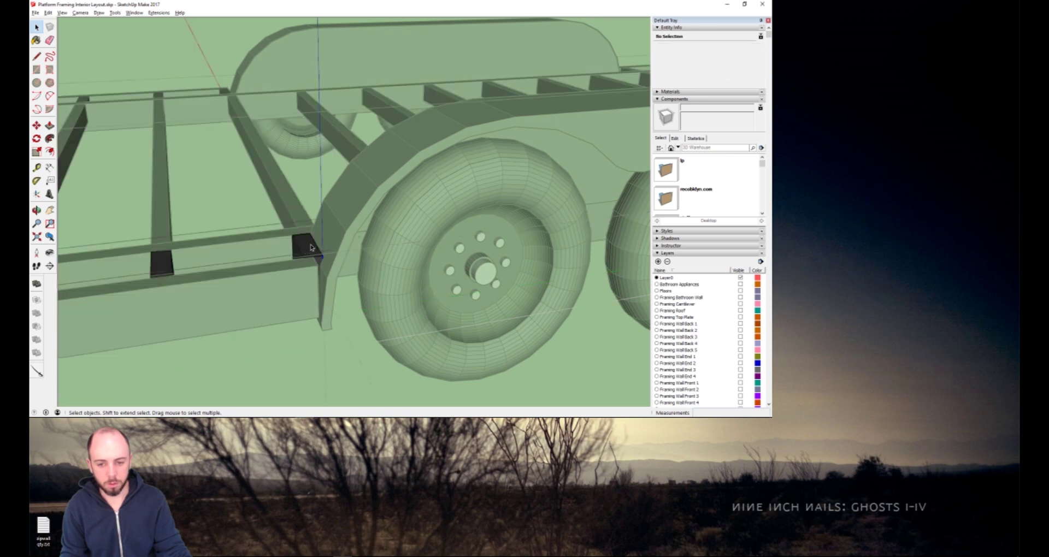
click(311, 247)
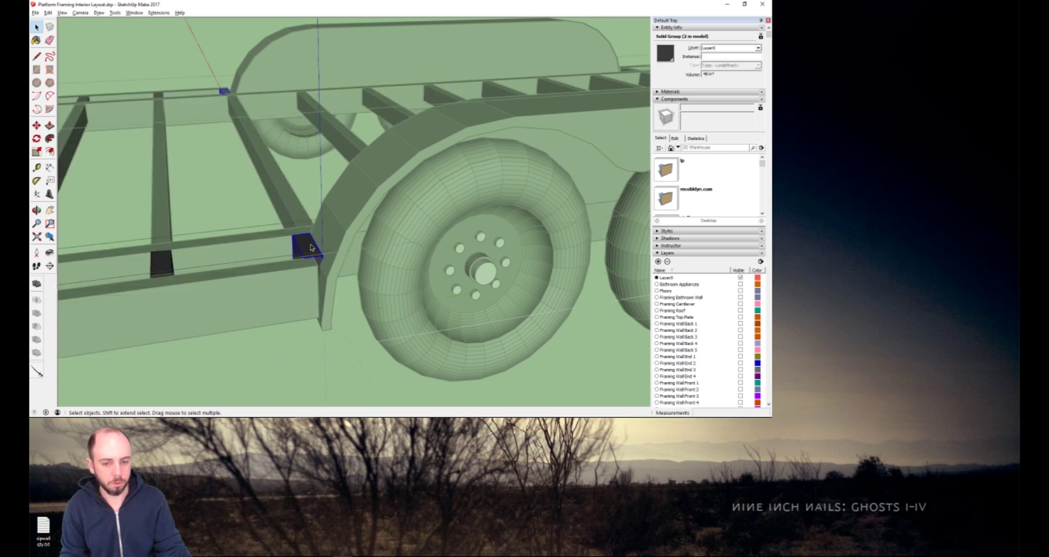
triple_click(307, 248)
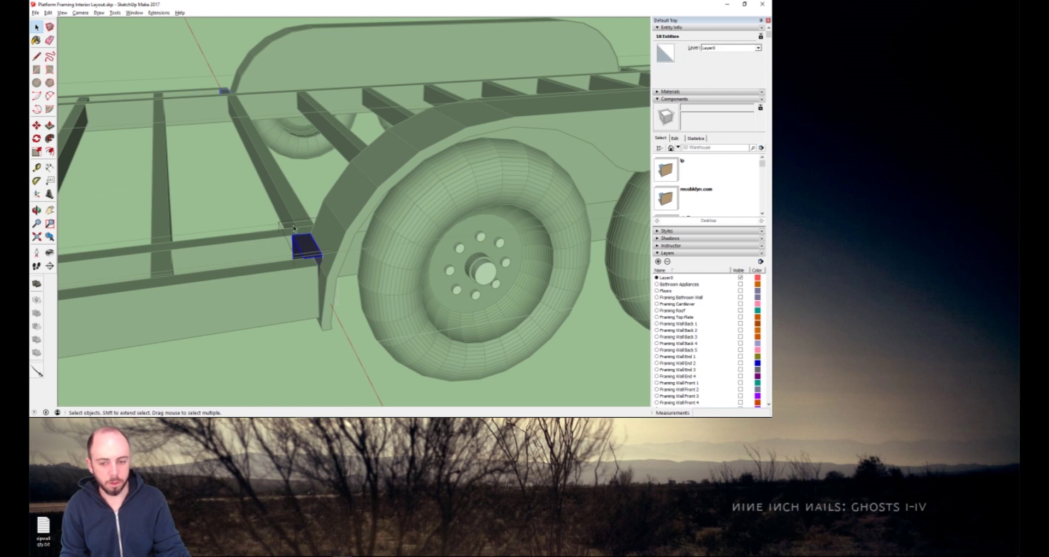
click(316, 185)
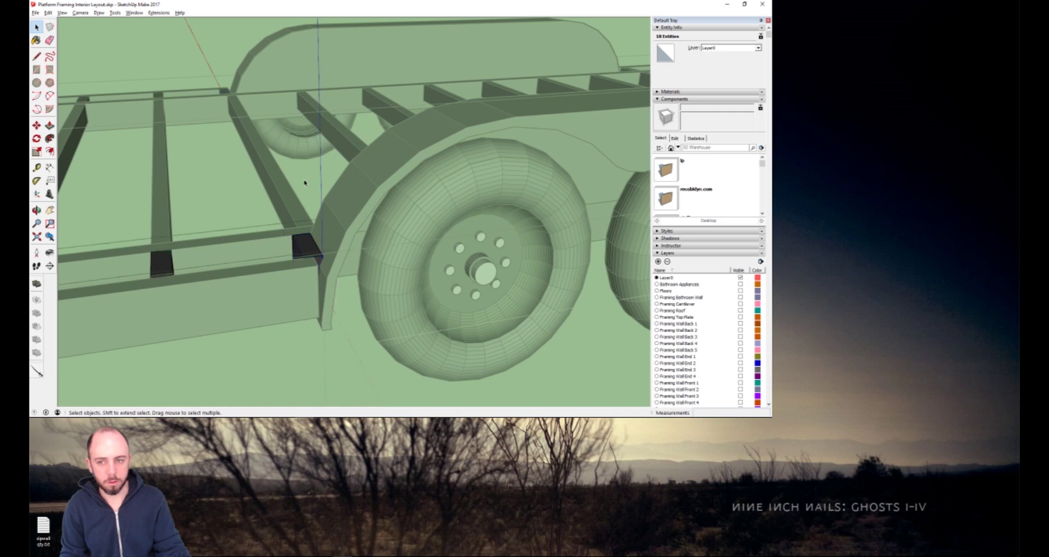
right_click(309, 248)
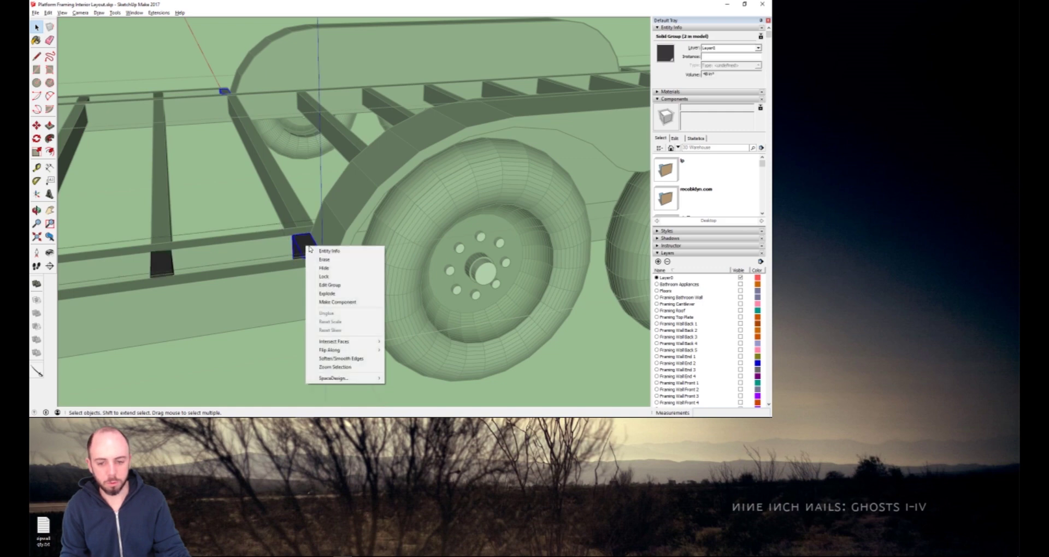
Explode the block group, select the geometry around the frame end, and leave the frame's edit context.
click(328, 293)
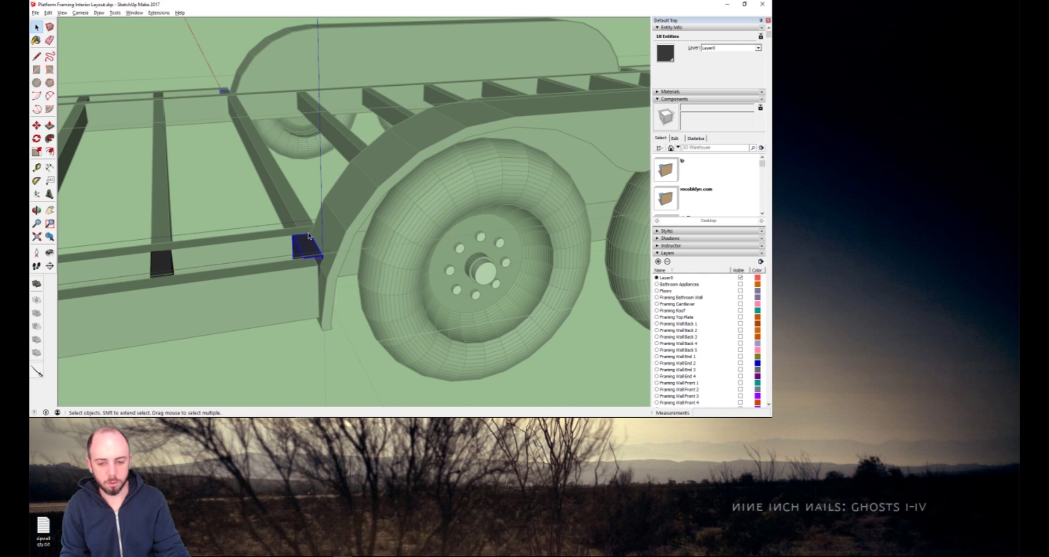
drag(335, 205, 258, 296)
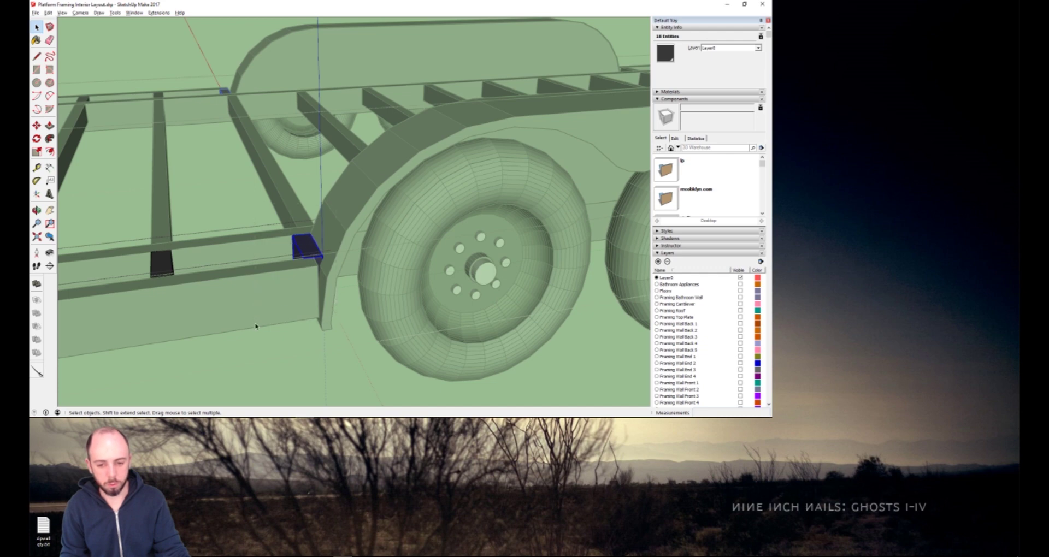
click(312, 197)
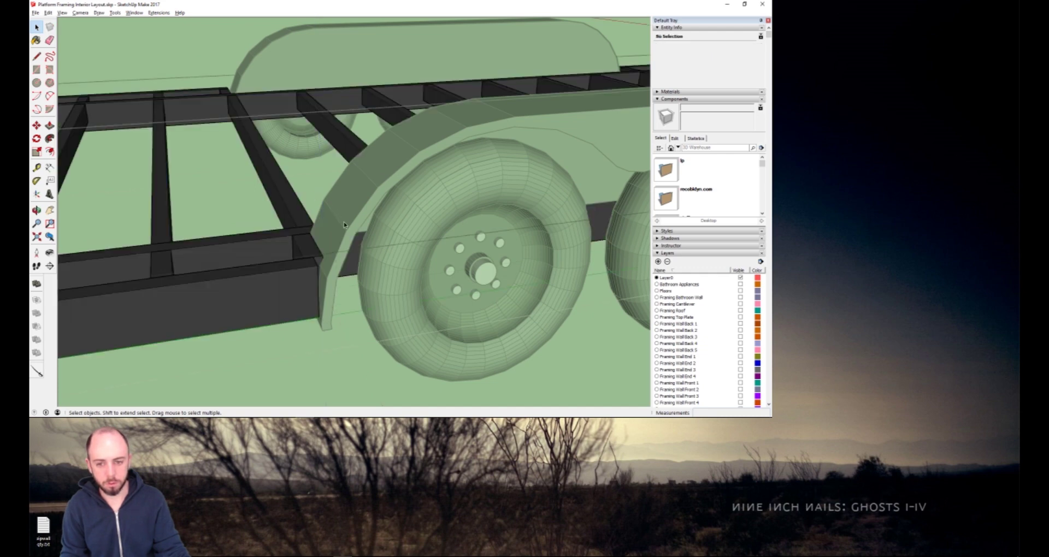
Open the left rim joist component and box-select the dark blocking piece beside the fender.
click(298, 256)
double_click(307, 247)
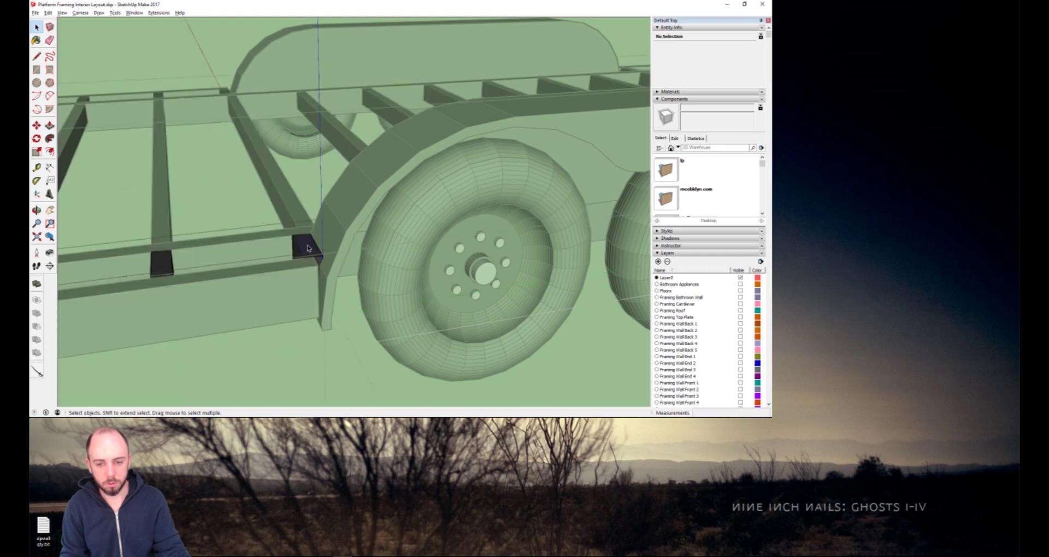
click(310, 245)
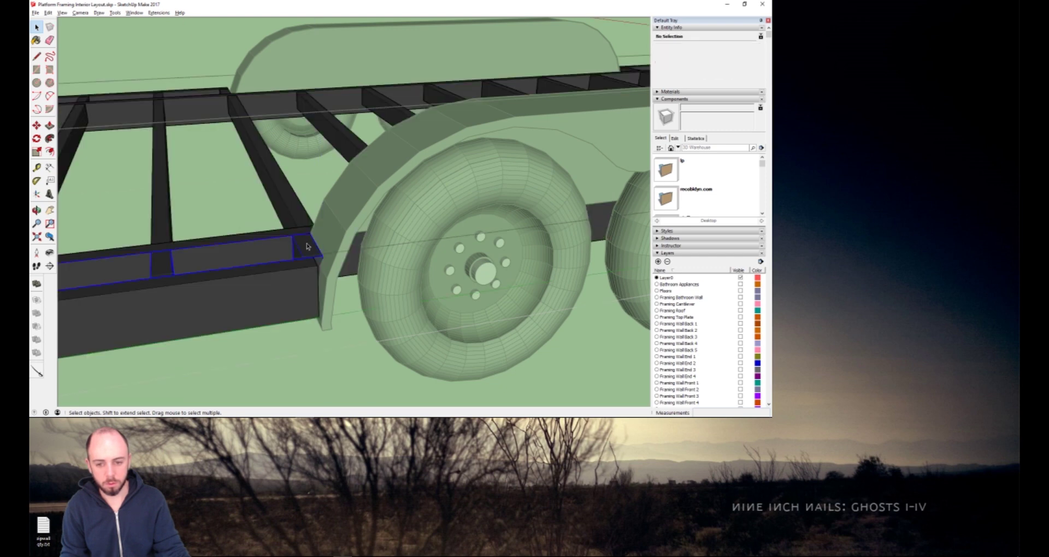
double_click(307, 246)
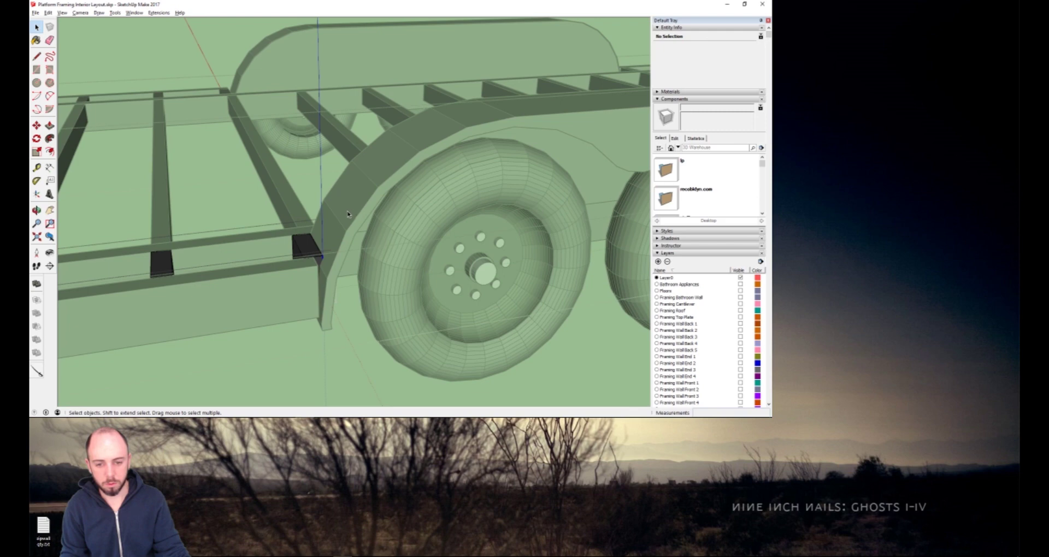
drag(271, 302, 271, 303)
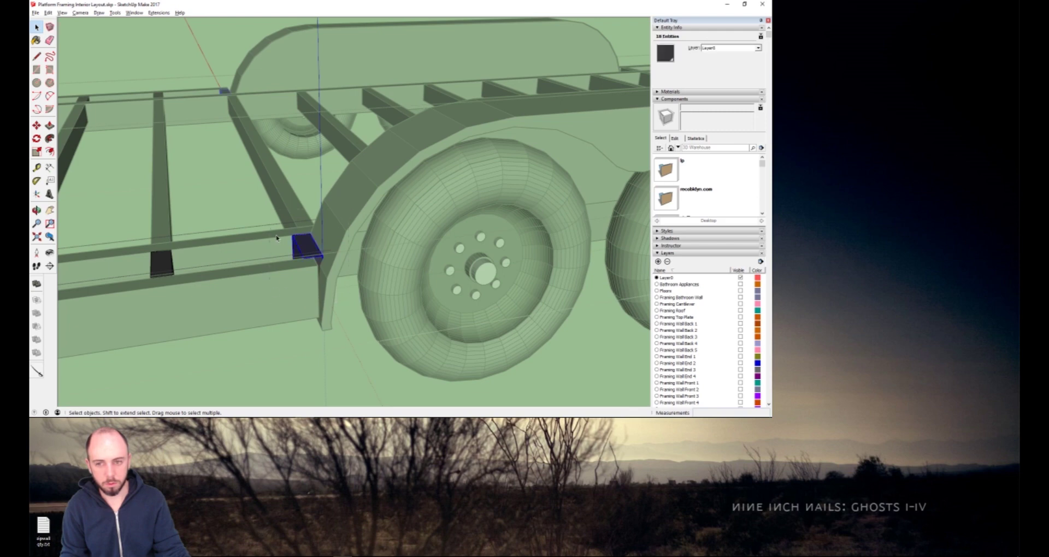
drag(255, 239, 367, 358)
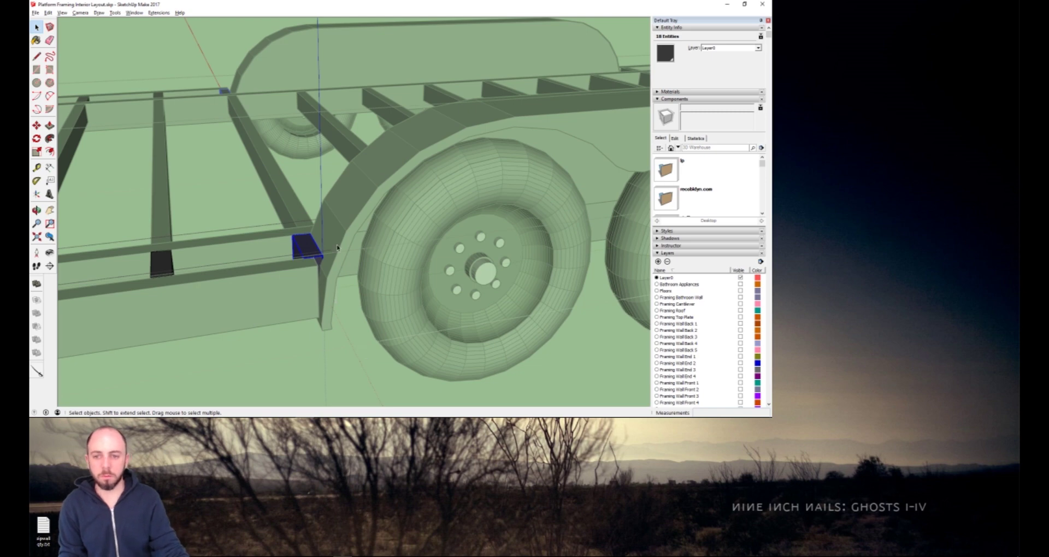
key(m)
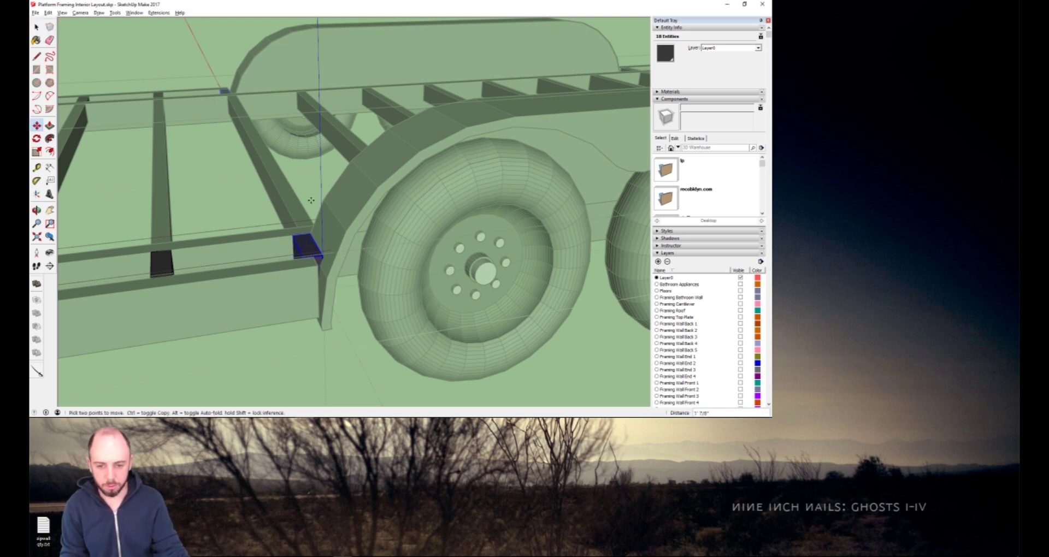
click(300, 237)
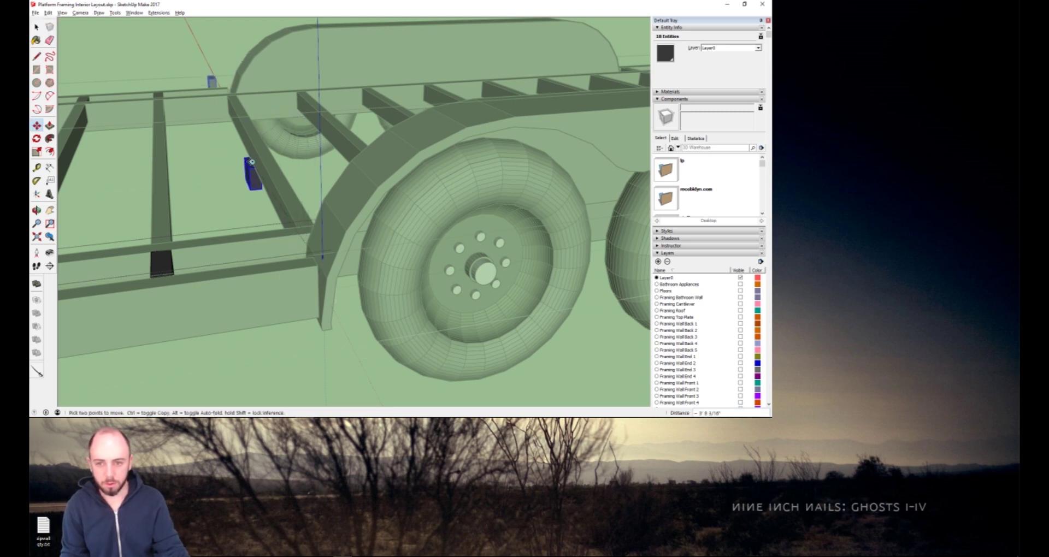
key(Escape)
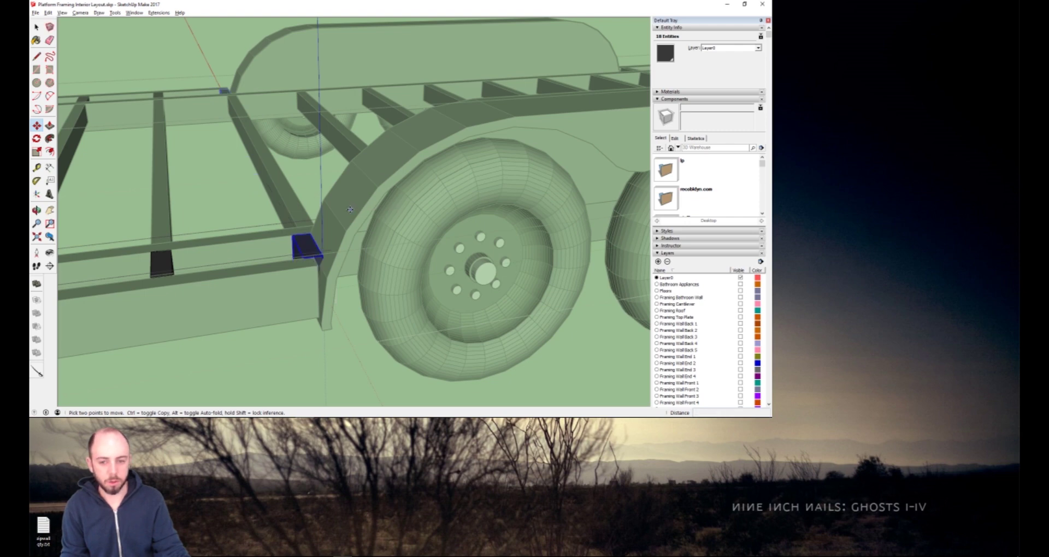
key(space)
click(305, 247)
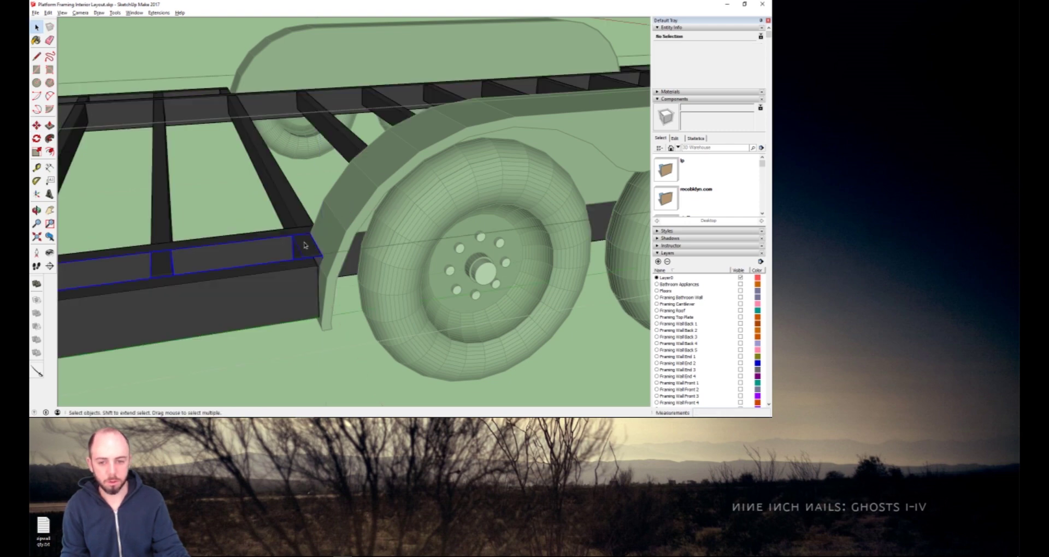
double_click(305, 248)
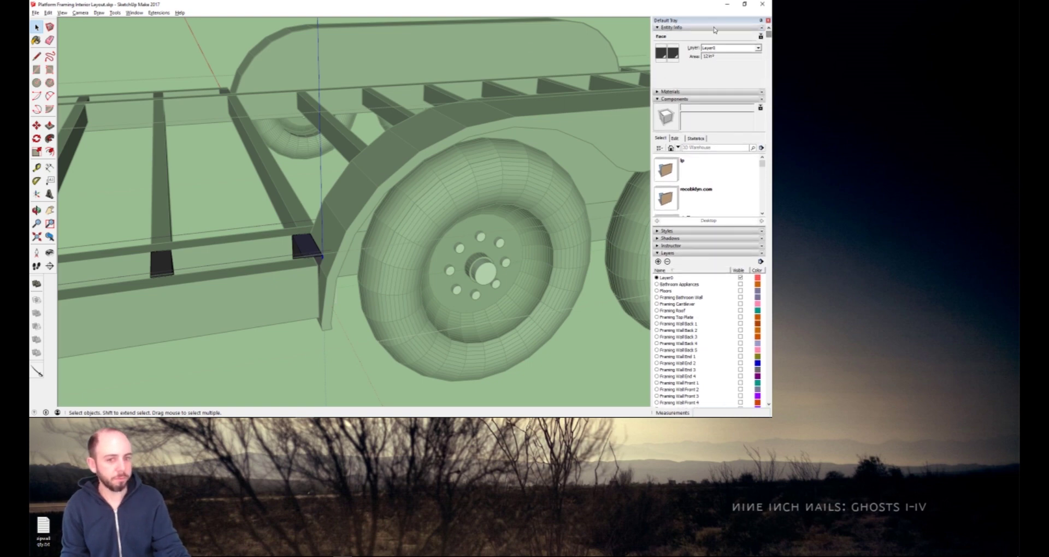
Re-enter the rim joist component and delete the short blocking piece next to the front fender.
key(Escape)
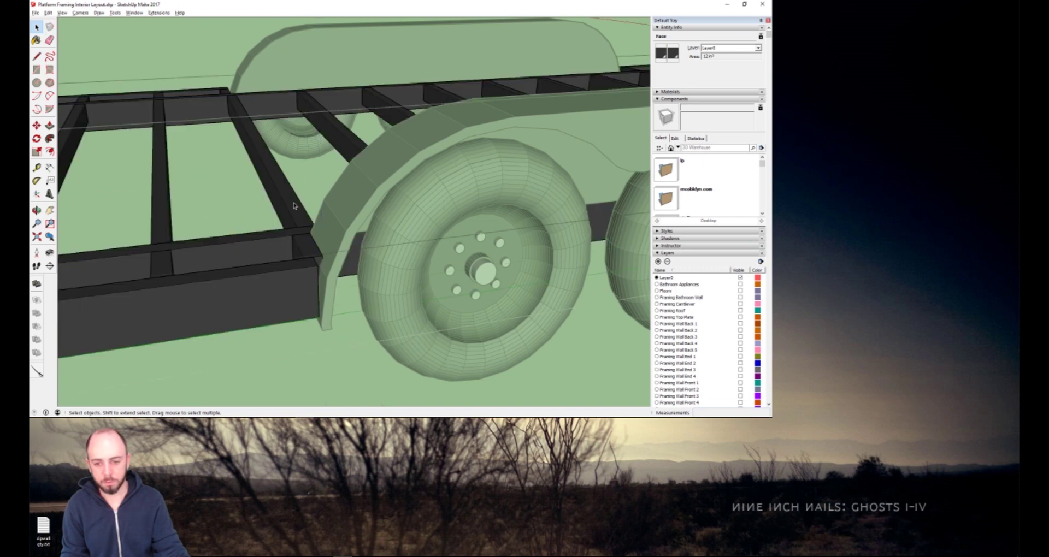
click(281, 165)
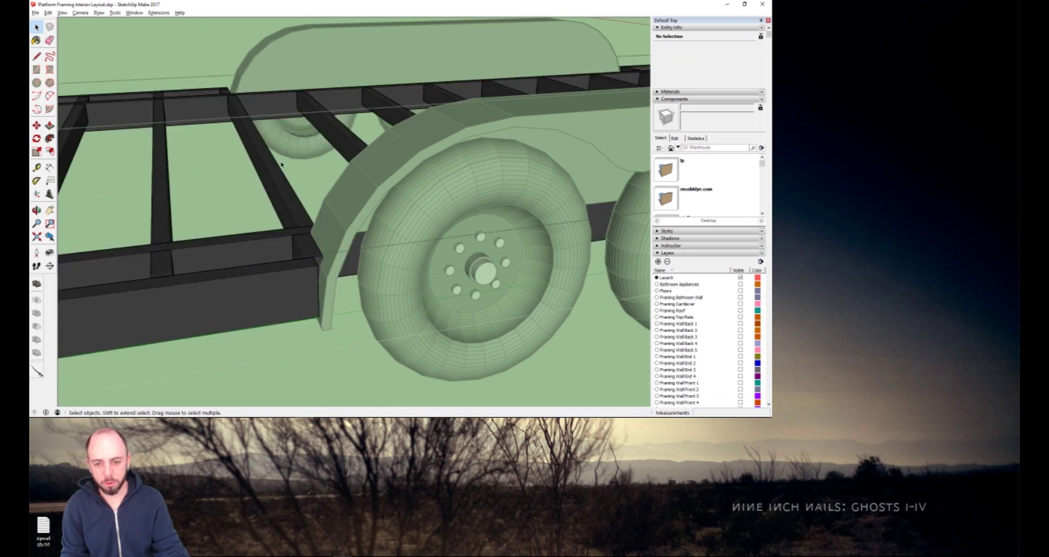
double_click(305, 247)
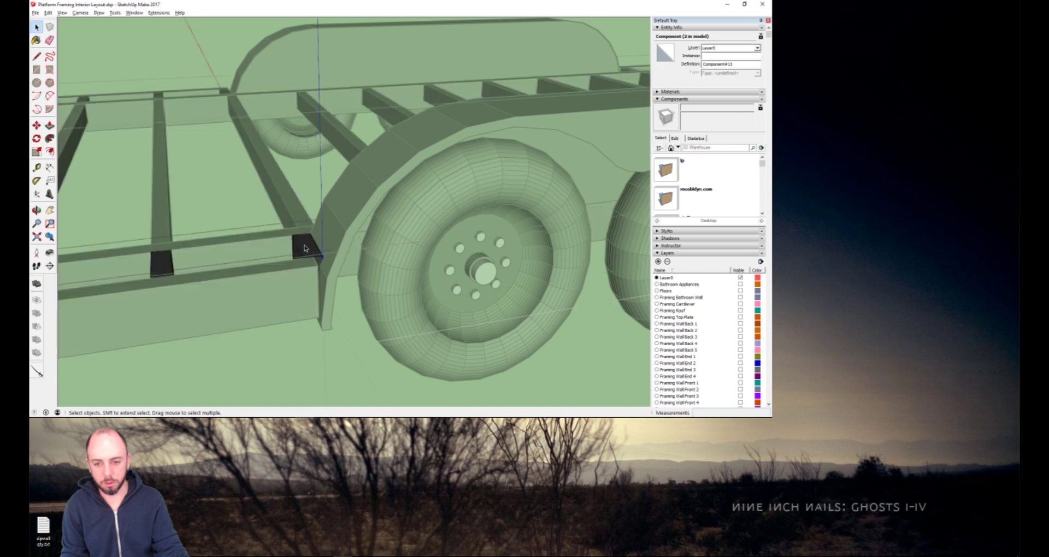
key(Escape)
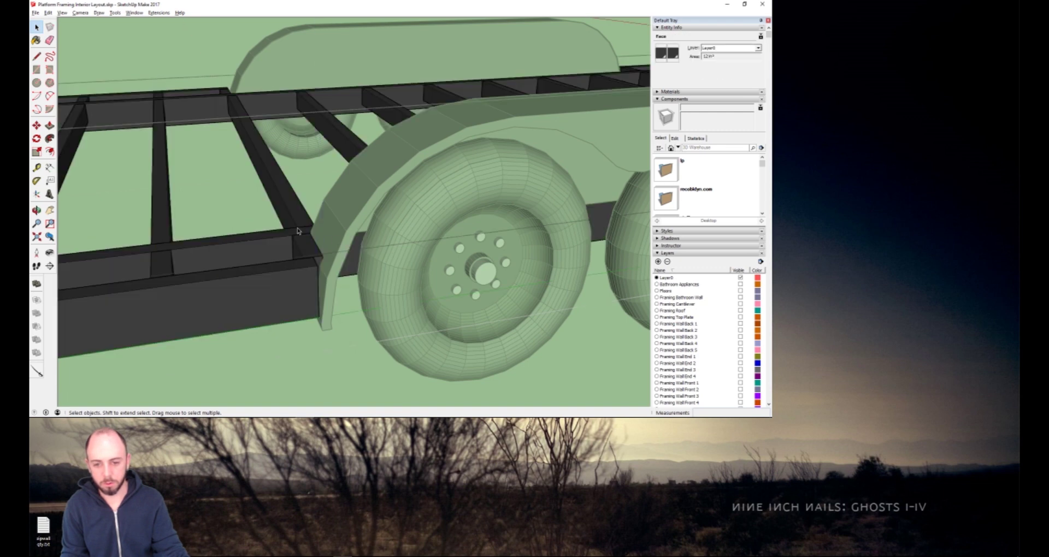
double_click(304, 243)
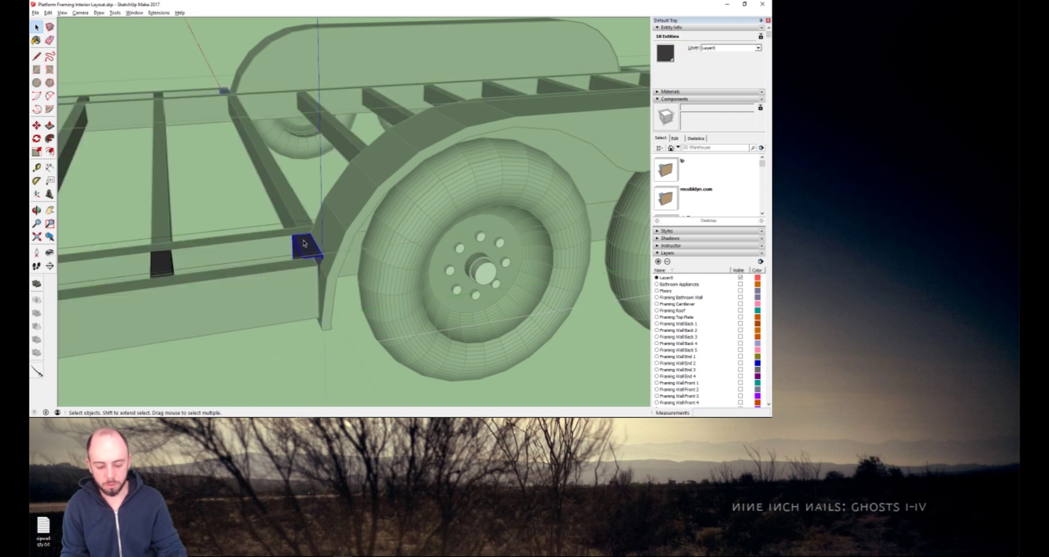
key(Delete)
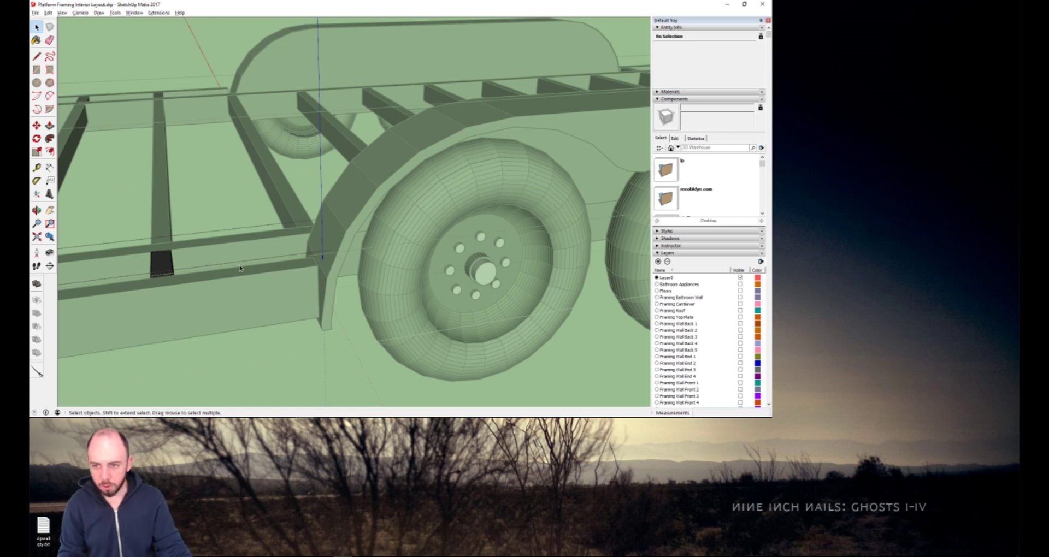
Orbit, zoom and pan until the whole triple-axle trailer and hitch show from nearly overhead.
key(p)
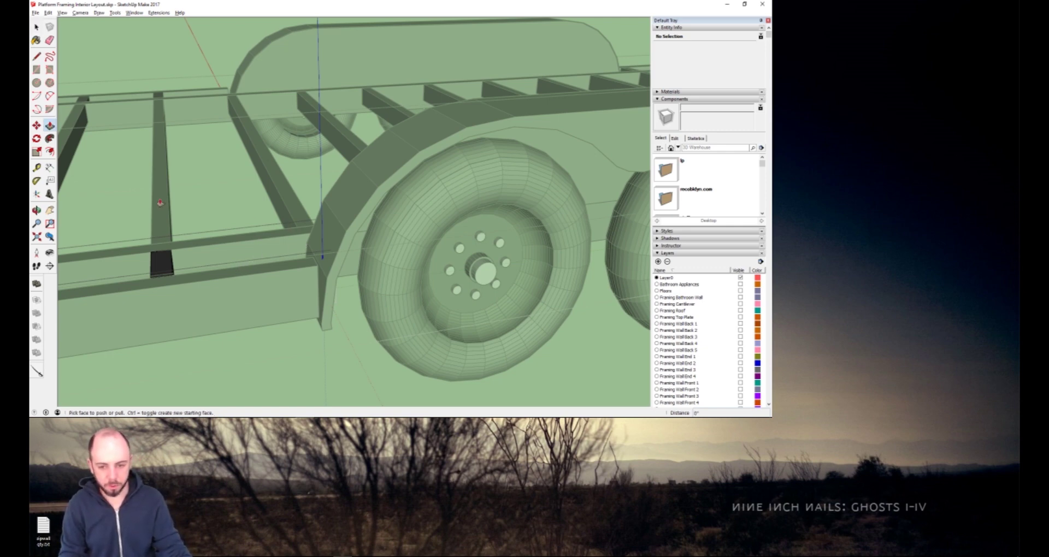
middle_drag(181, 215, 377, 295)
key(space)
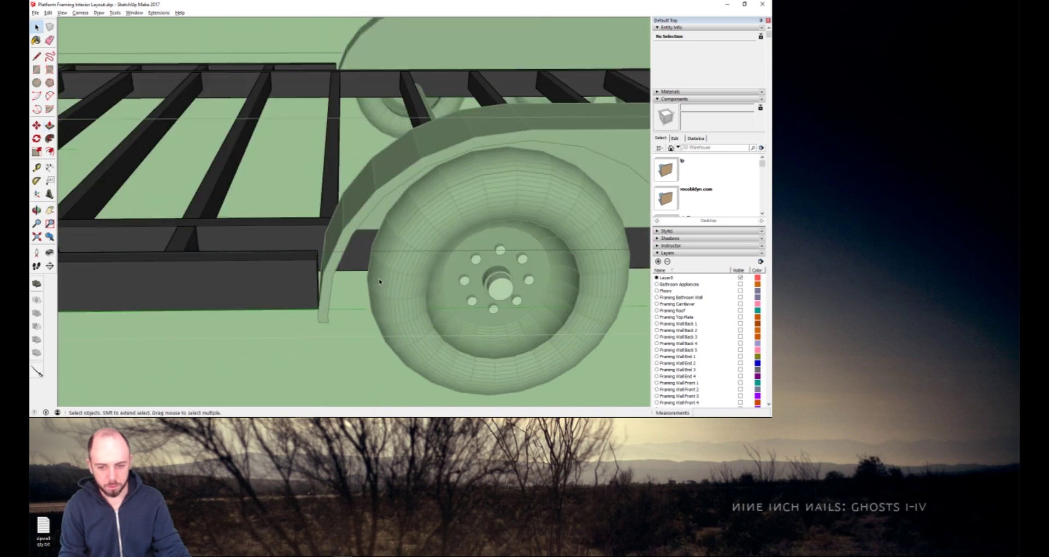
scroll(379, 300, down, 5)
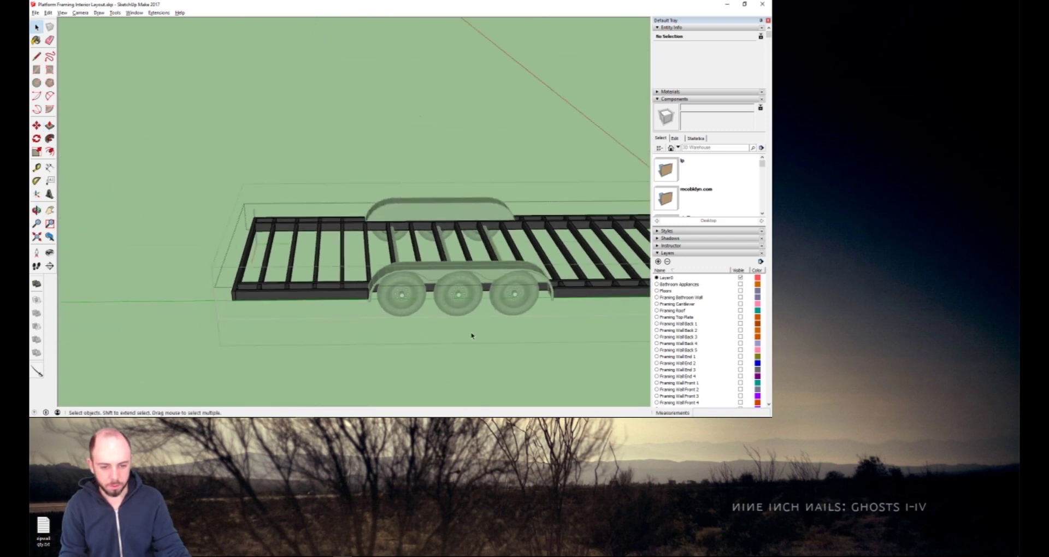
key(h)
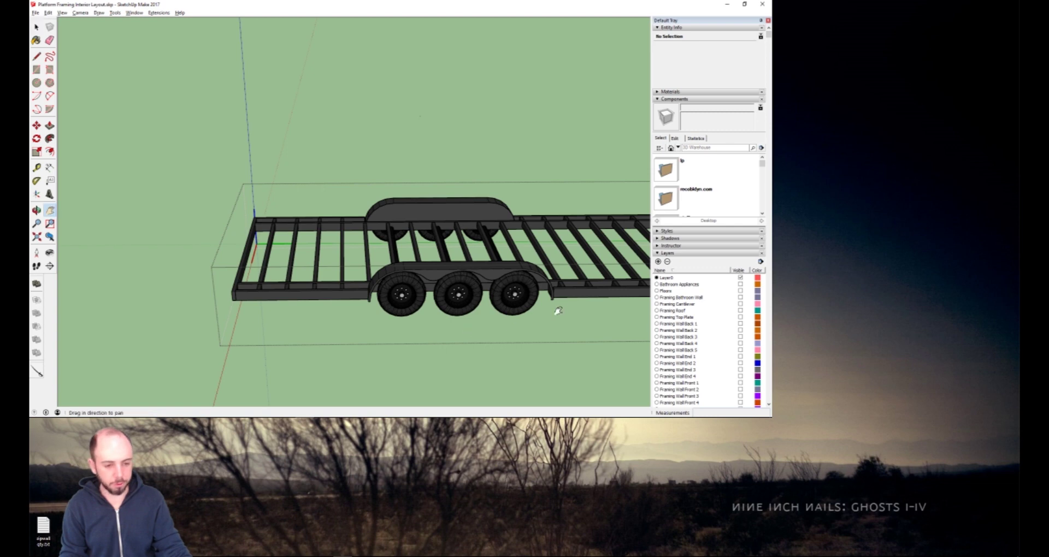
drag(555, 307, 325, 247)
scroll(311, 237, up, 8)
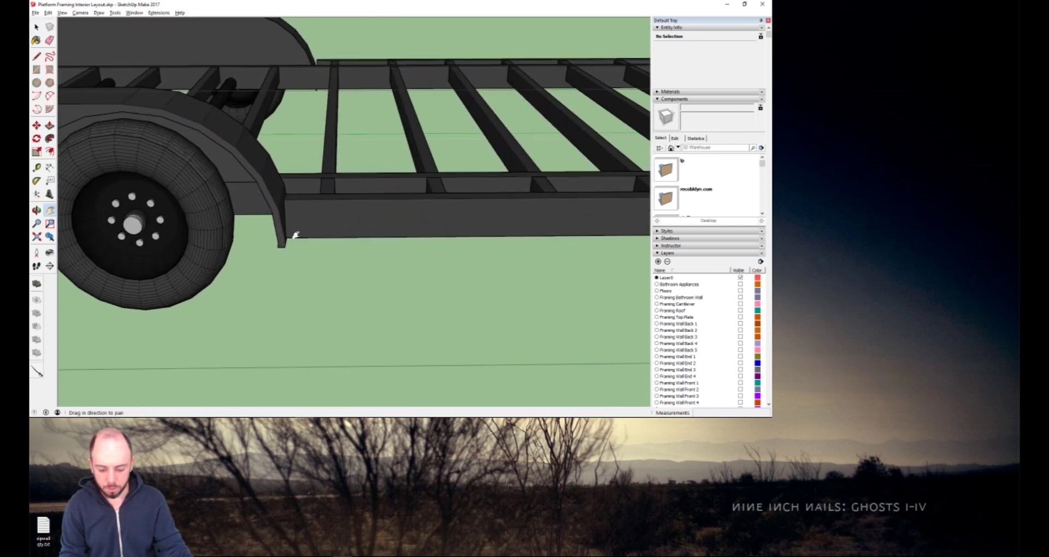
scroll(315, 235, down, 8)
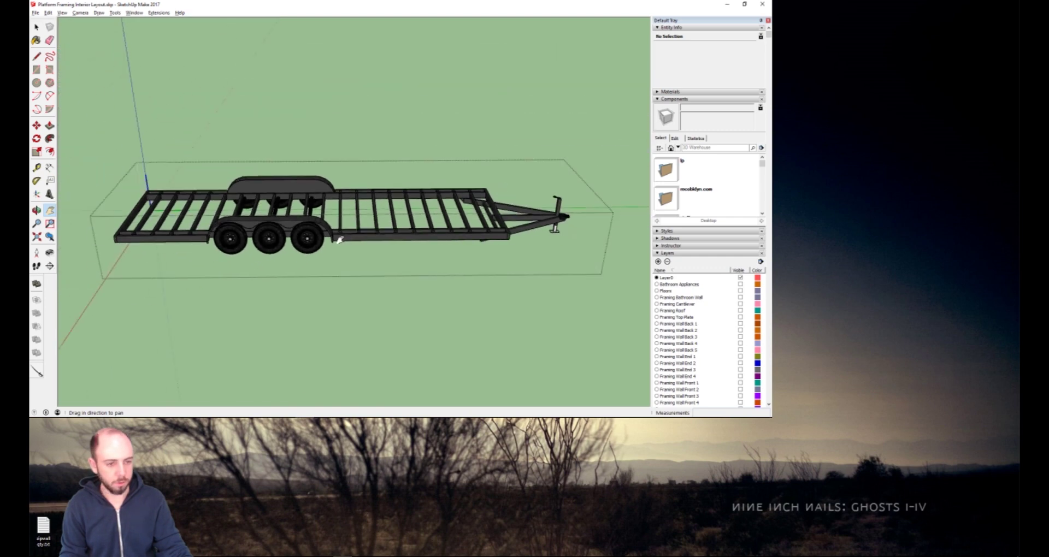
key(o)
drag(364, 238, 311, 201)
Frame the studs and top plate and start a tape measurement from the top-plate corner.
key(h)
scroll(327, 145, up, 3)
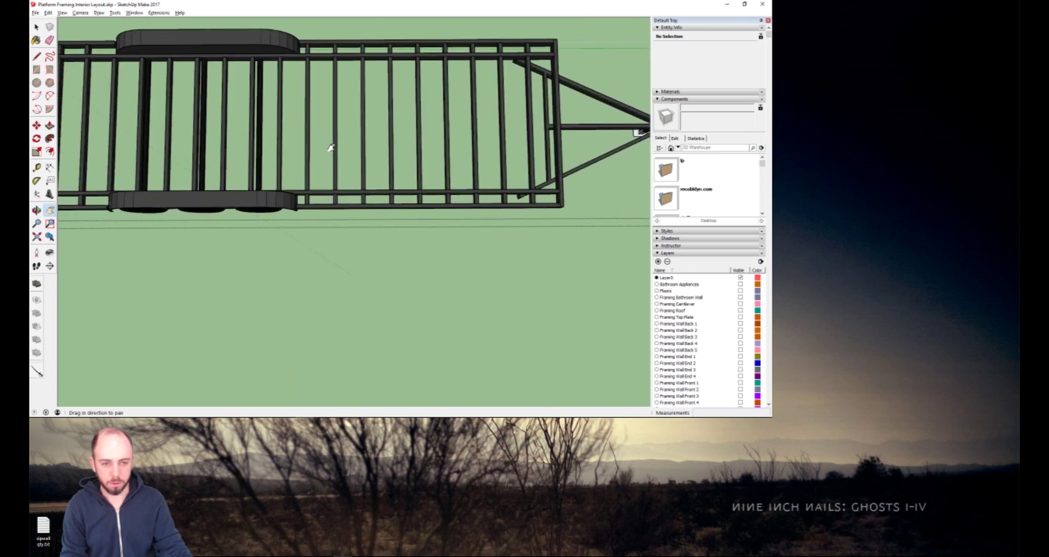
scroll(394, 166, down, 4)
scroll(379, 180, up, 5)
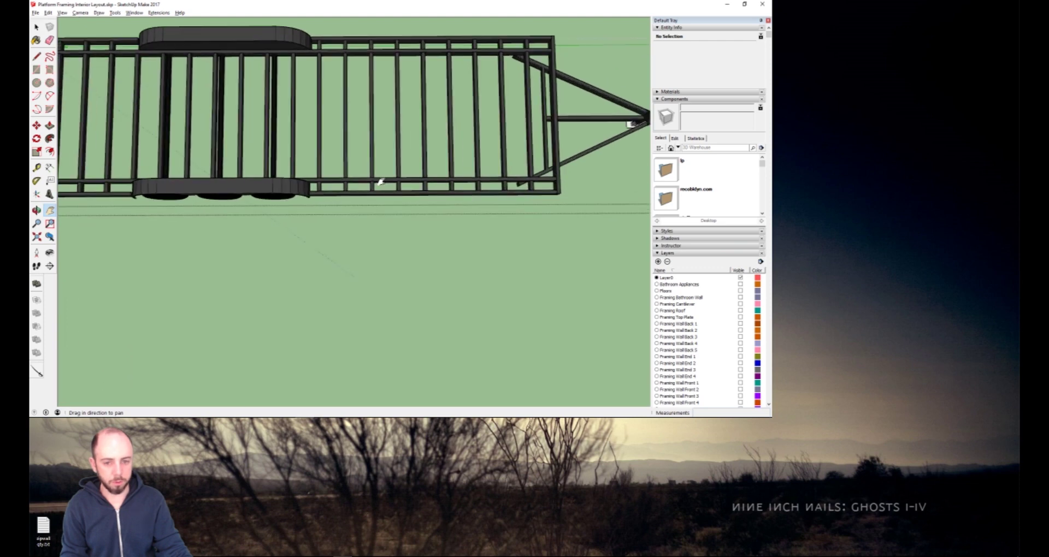
scroll(349, 188, up, 4)
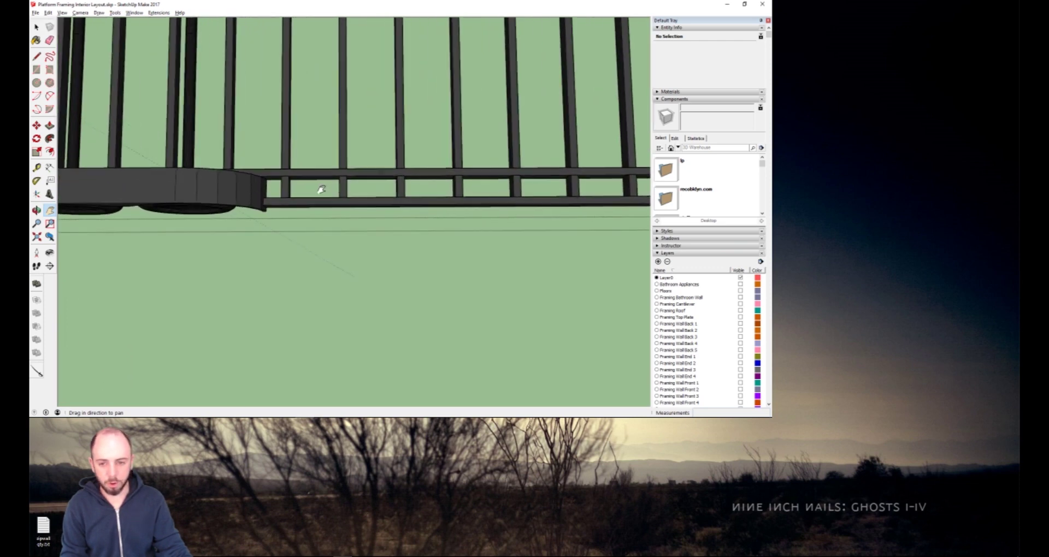
scroll(254, 194, up, 2)
key(t)
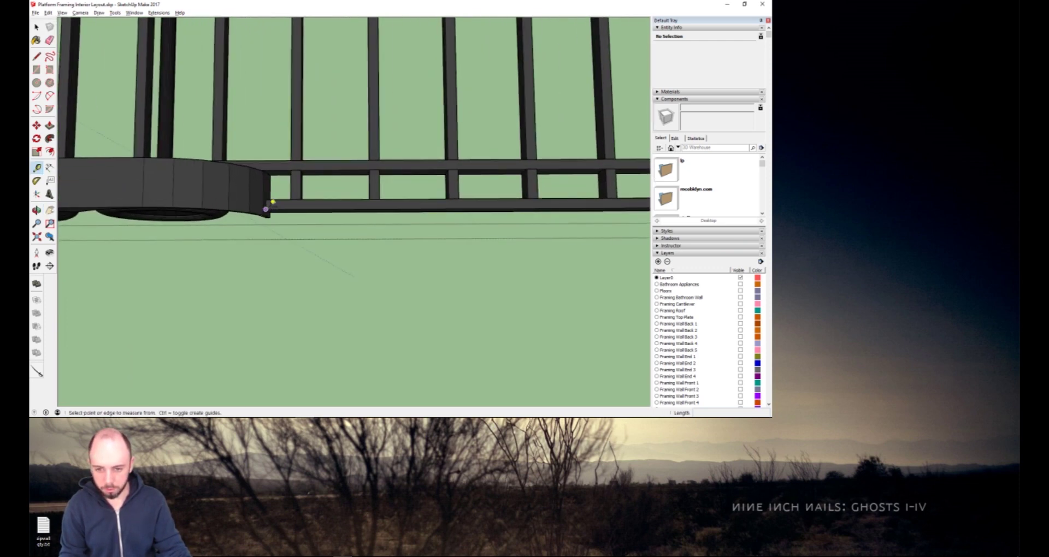
key(h)
drag(527, 201, 181, 199)
key(t)
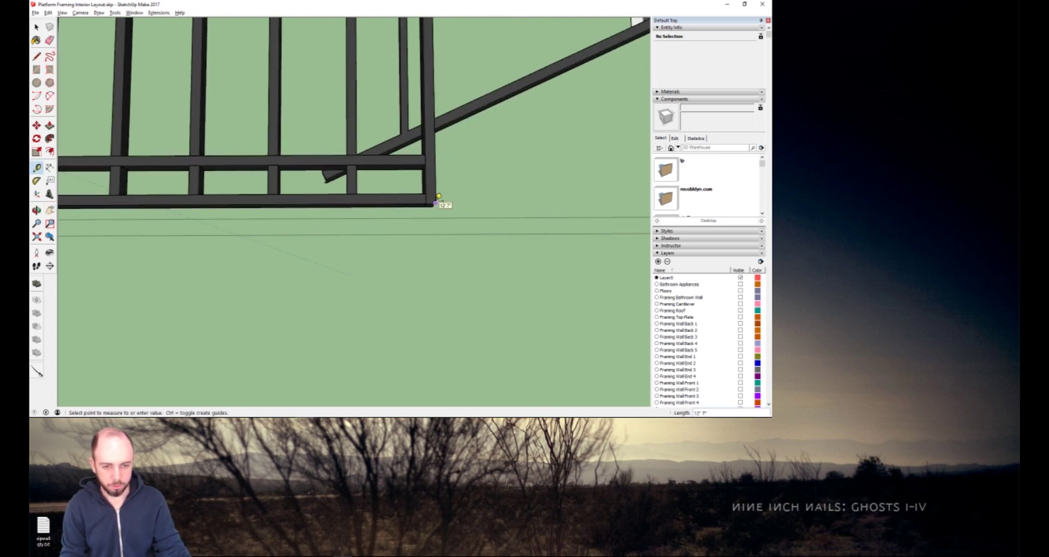
key(space)
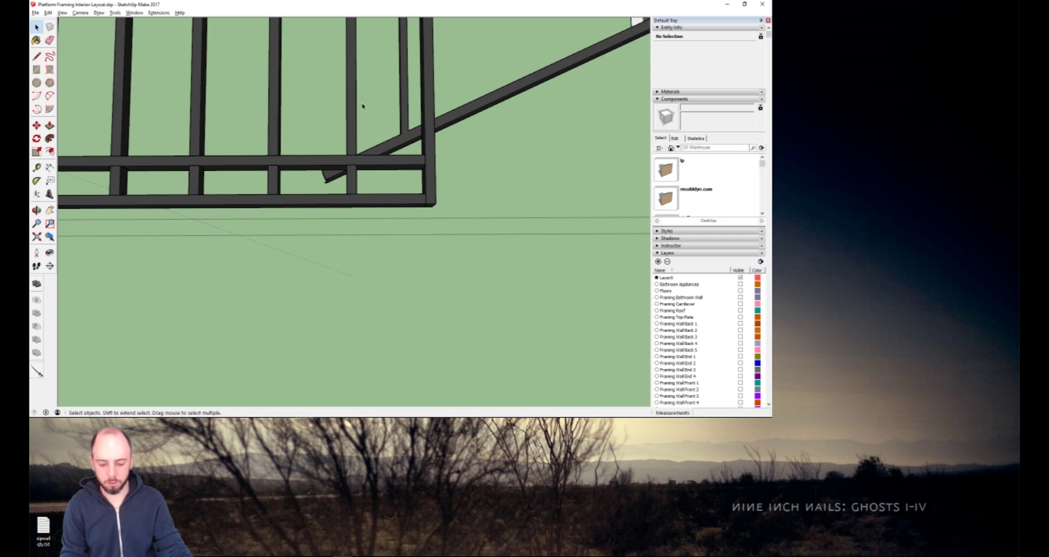
key(h)
drag(363, 106, 335, 320)
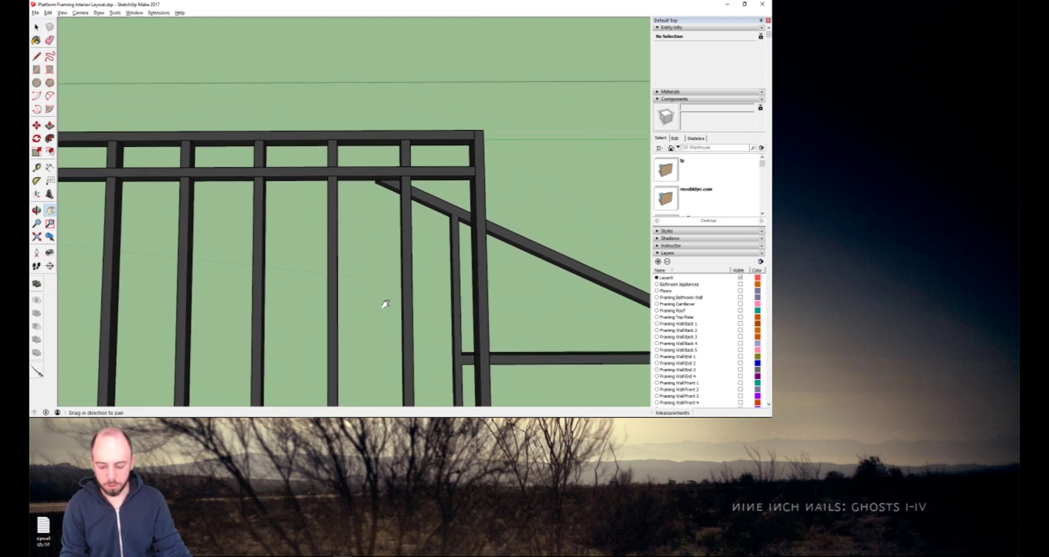
key(t)
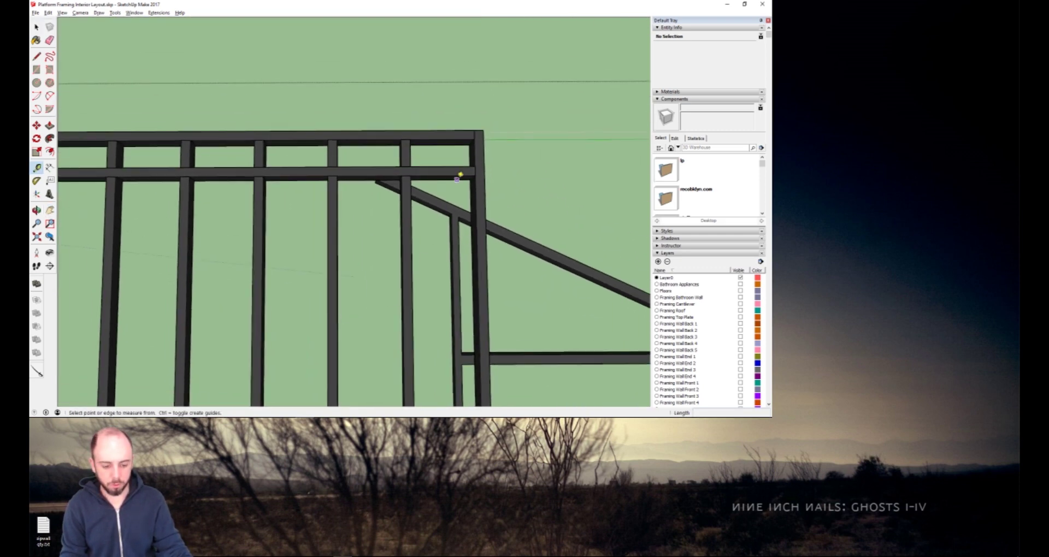
click(483, 130)
Bring the curved fender into view and start measuring from the beam end beside it.
key(h)
drag(250, 133, 309, 144)
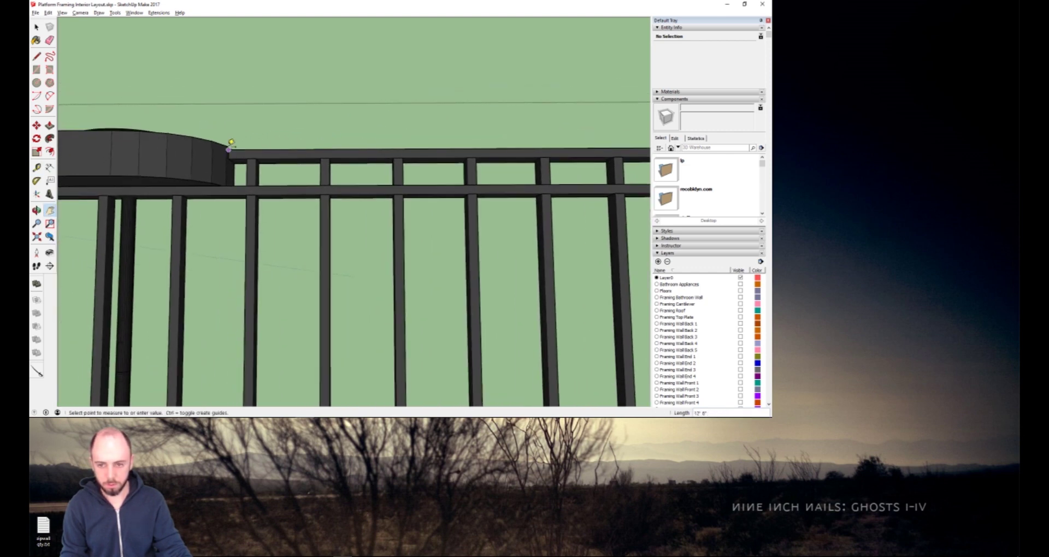
key(Escape)
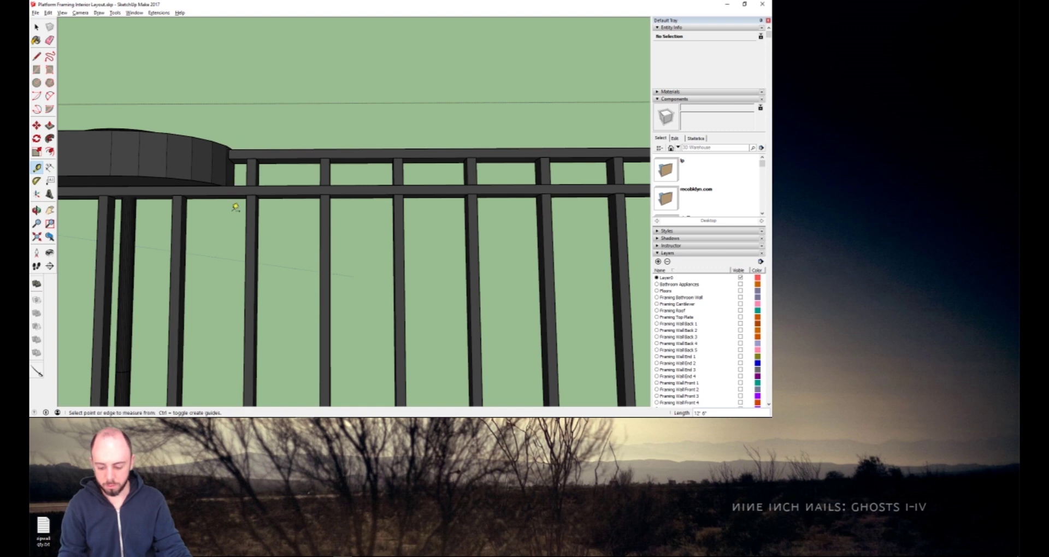
key(h)
drag(209, 219, 449, 183)
drag(109, 158, 354, 173)
key(t)
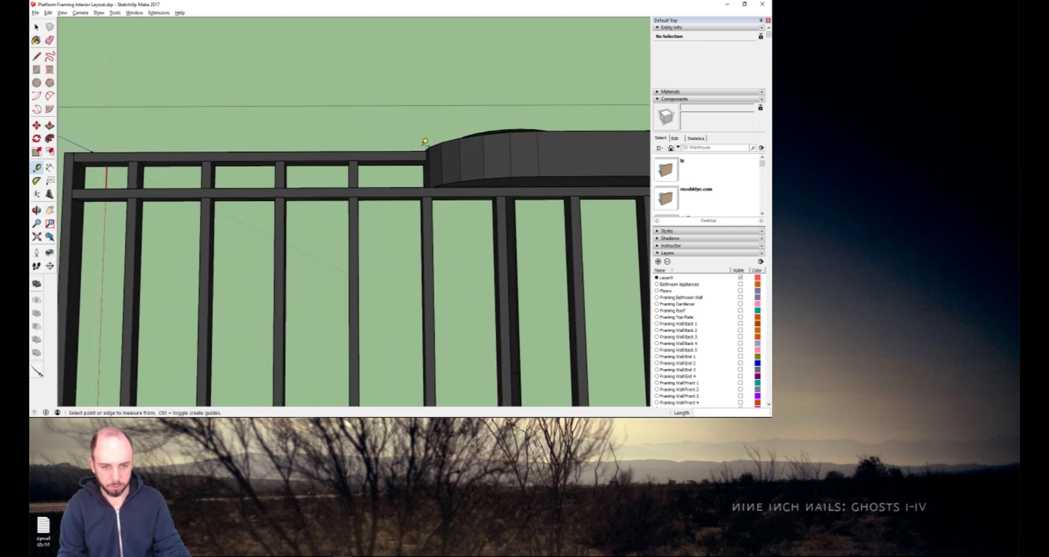
click(418, 151)
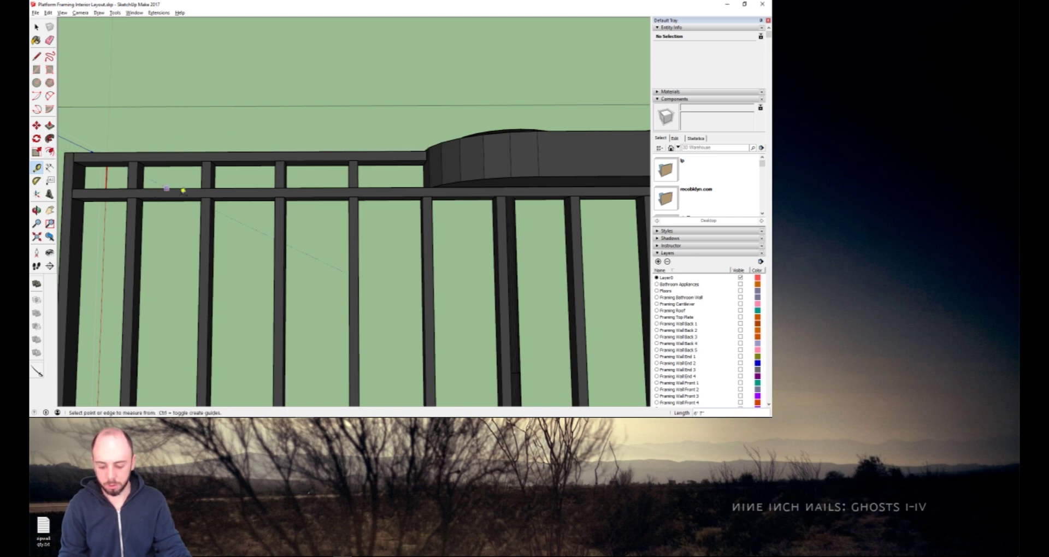
Measure from the beam corner at the fender to the left beam corner, then shift the view up.
key(h)
drag(220, 232, 266, 158)
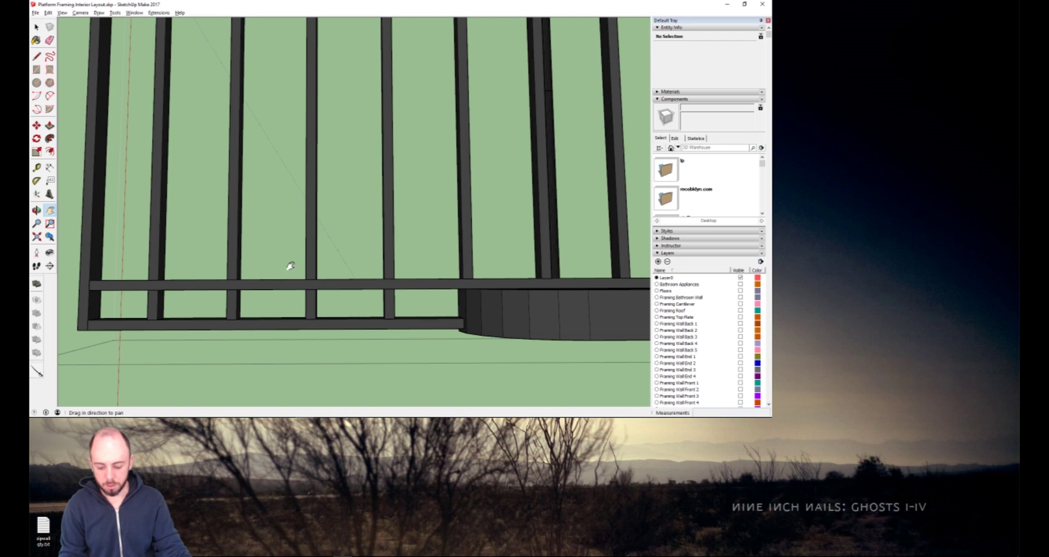
key(t)
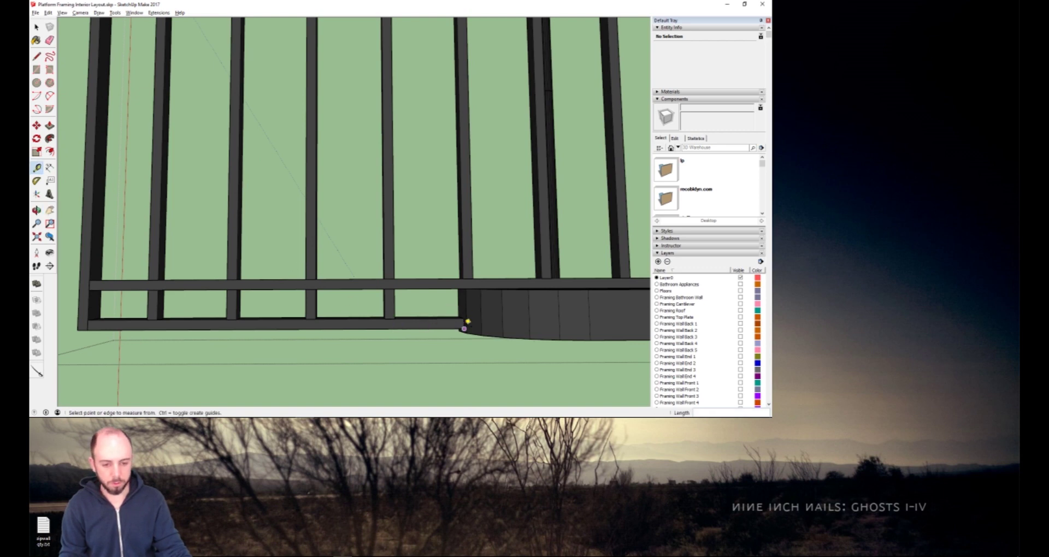
click(464, 329)
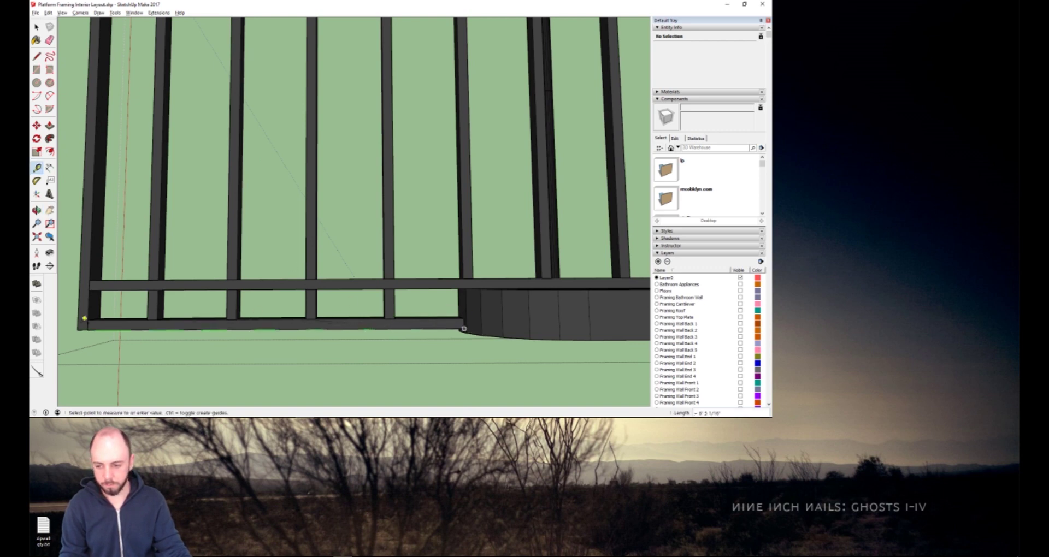
click(78, 329)
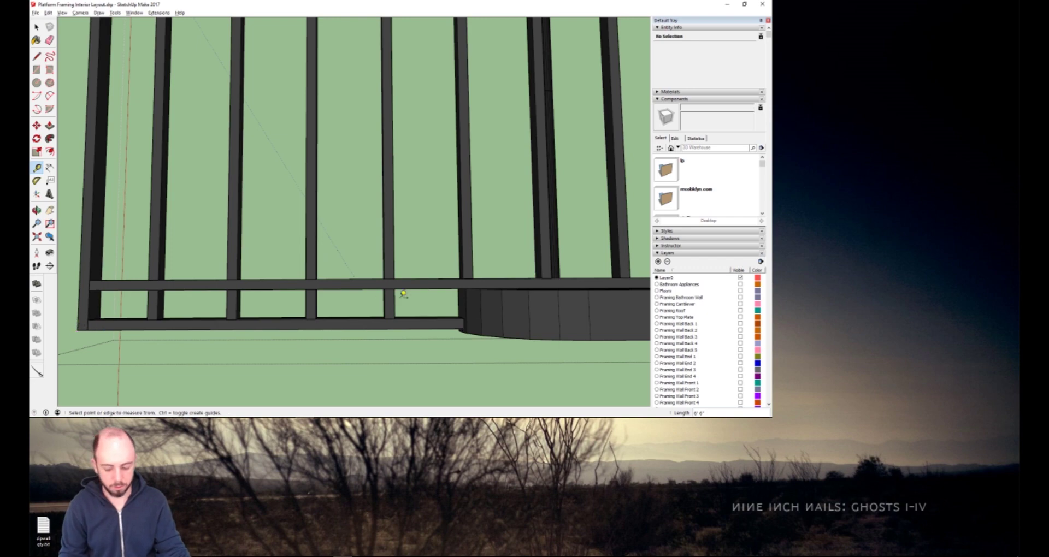
key(h)
drag(570, 311, 300, 182)
Orbit to the wheels, open the fenders, axles and wheels component, and select one wheel assembly.
key(o)
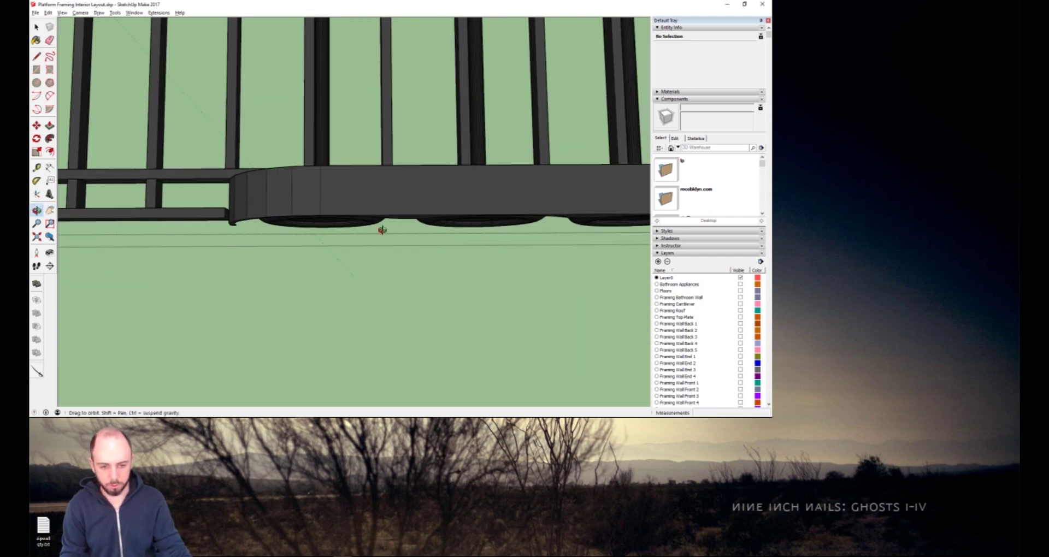
drag(382, 229, 570, 239)
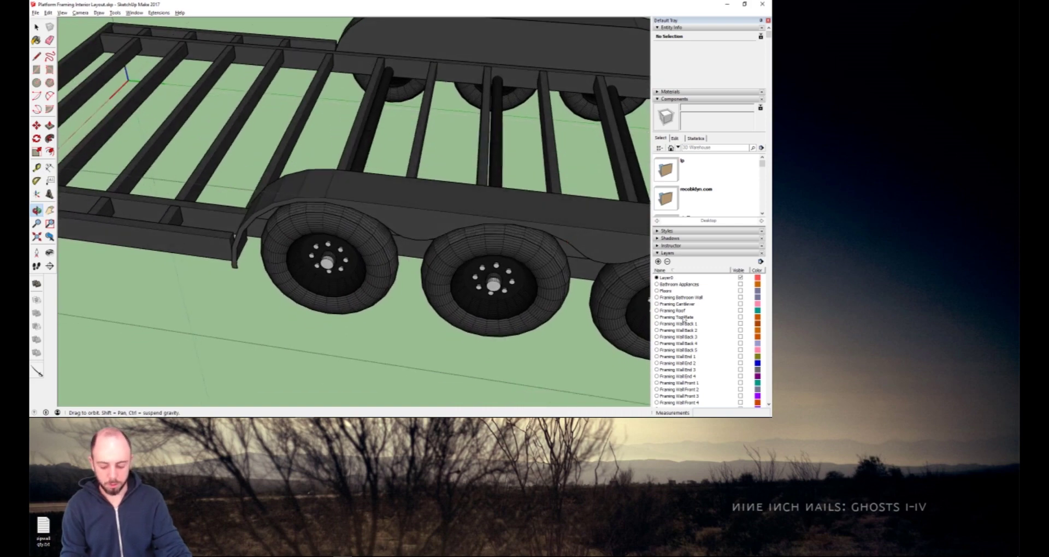
key(h)
drag(595, 282, 524, 211)
key(o)
key(space)
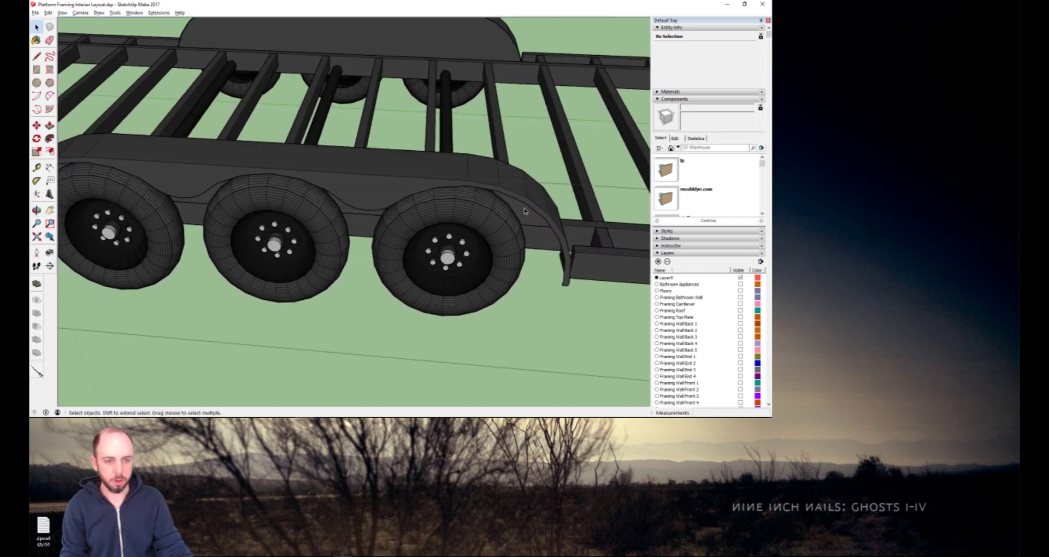
double_click(491, 209)
click(475, 216)
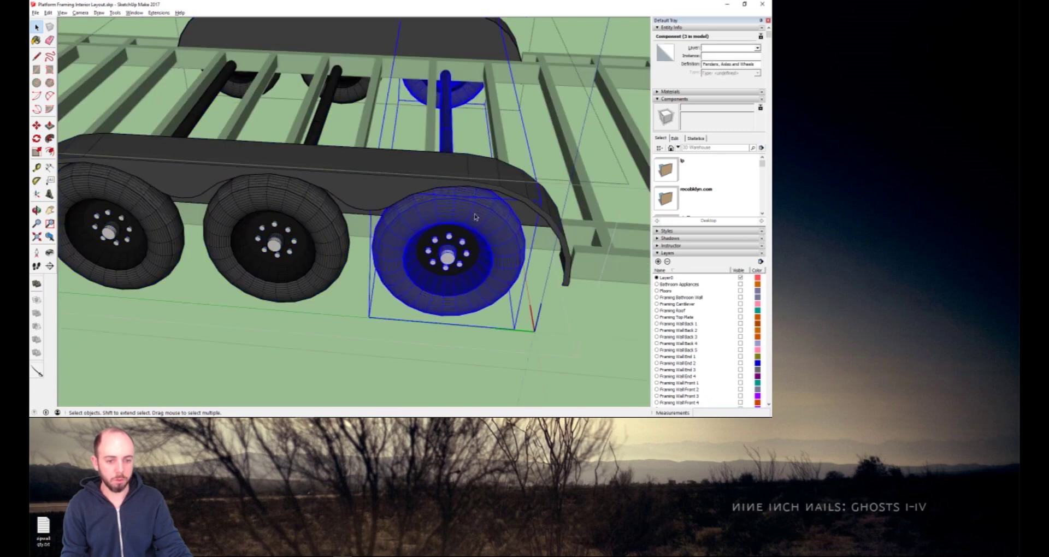
From a side view, move the end wheel about 1 5/16" along the trailer.
key(o)
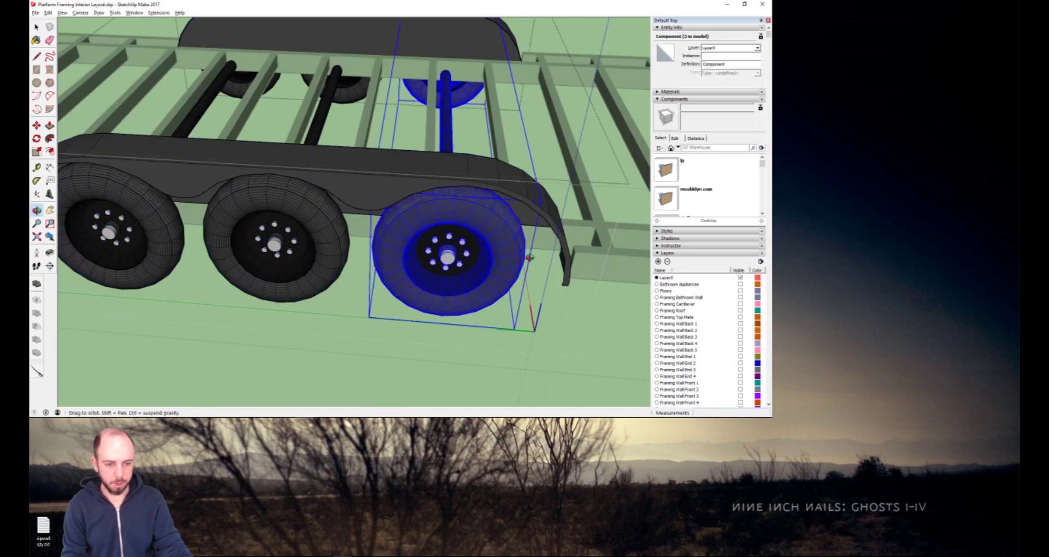
drag(510, 245, 510, 108)
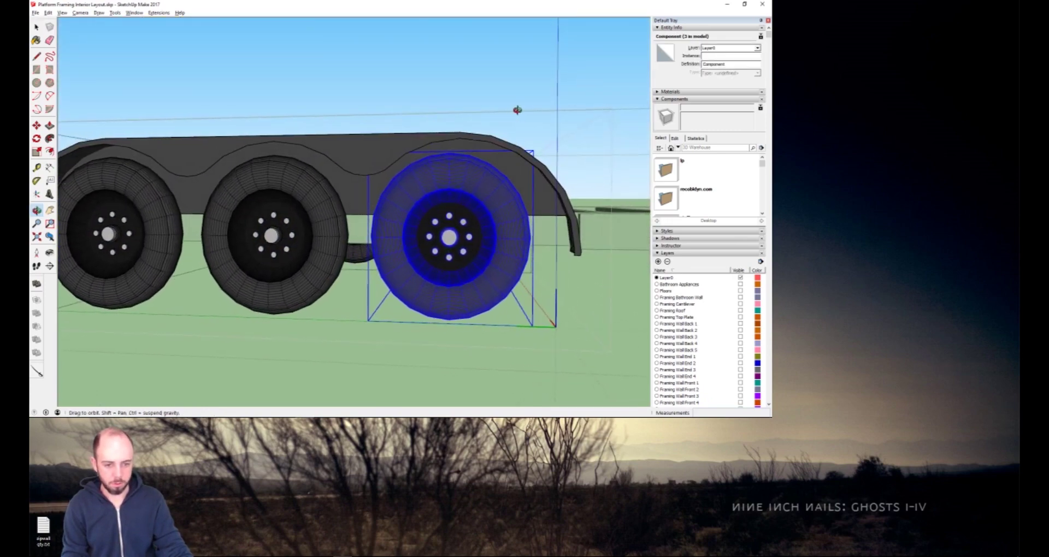
key(m)
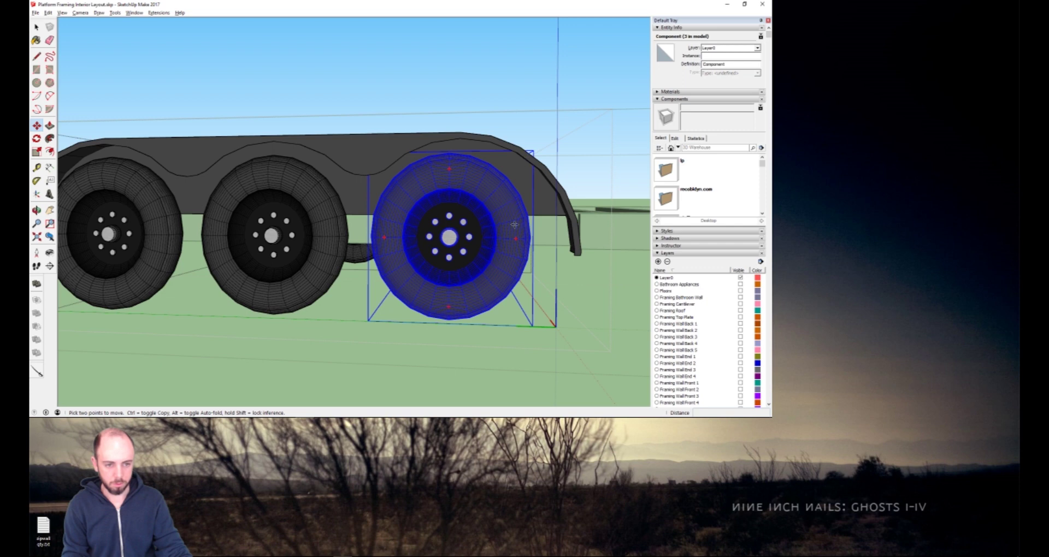
key(q)
key(m)
click(508, 255)
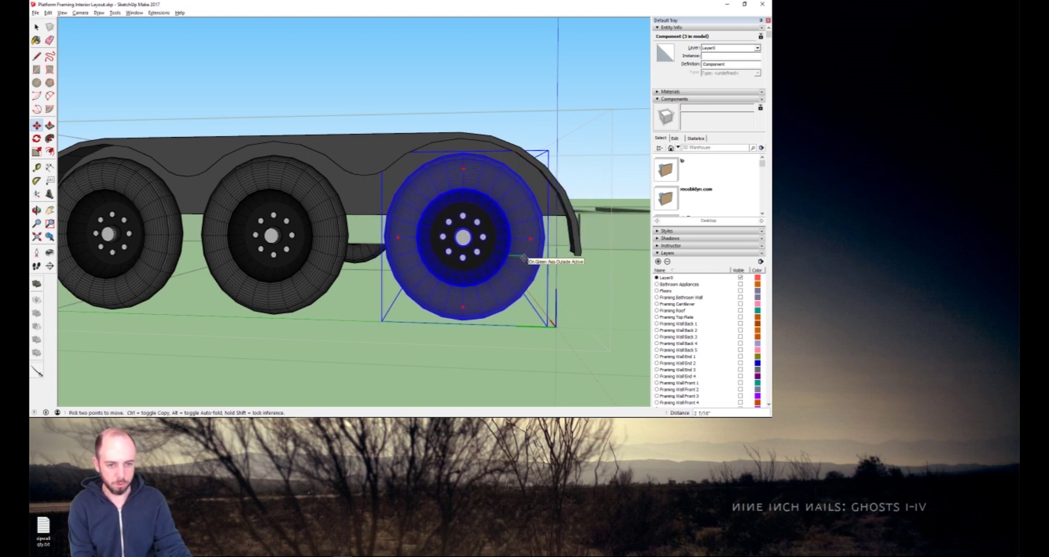
Select the middle wheel and move it 3 3/8" to the right.
key(h)
drag(391, 264, 521, 255)
middle_drag(522, 255, 459, 245)
key(space)
click(436, 245)
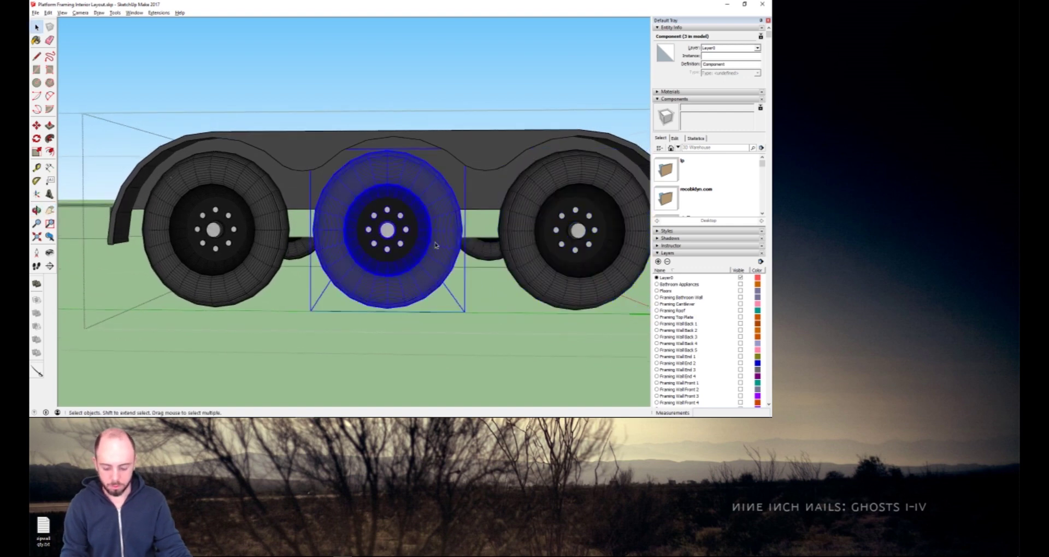
key(m)
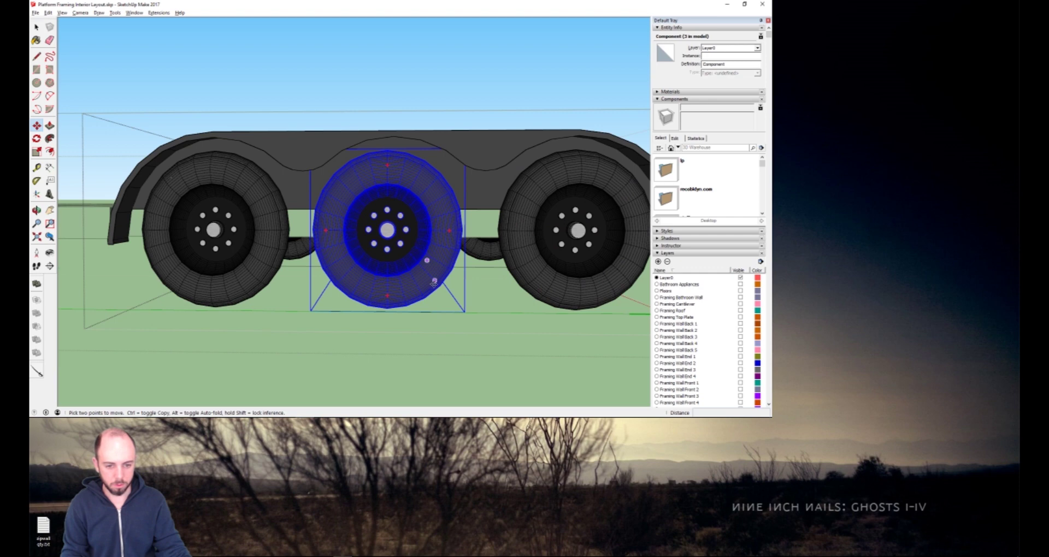
drag(427, 285, 435, 283)
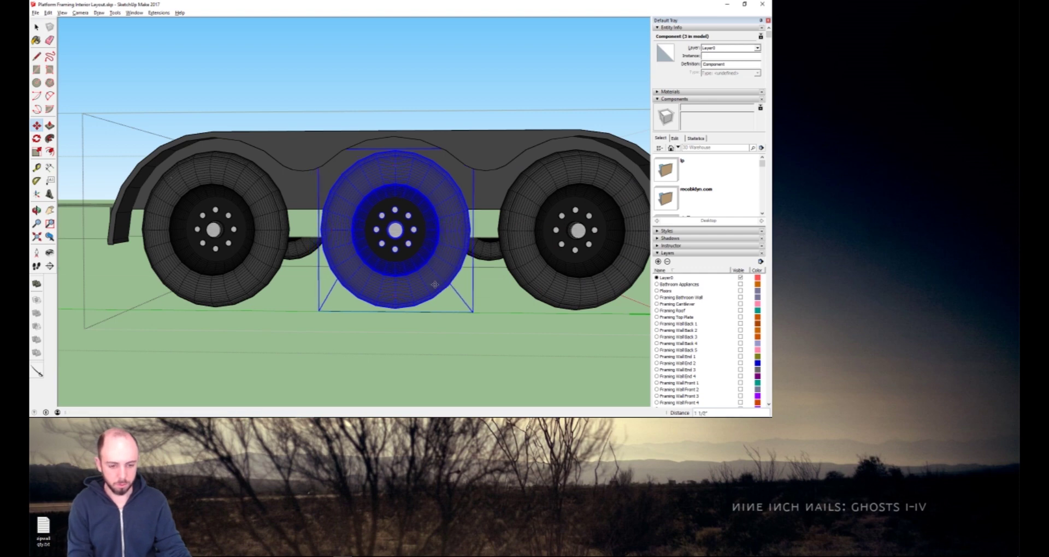
key(ctrl+z)
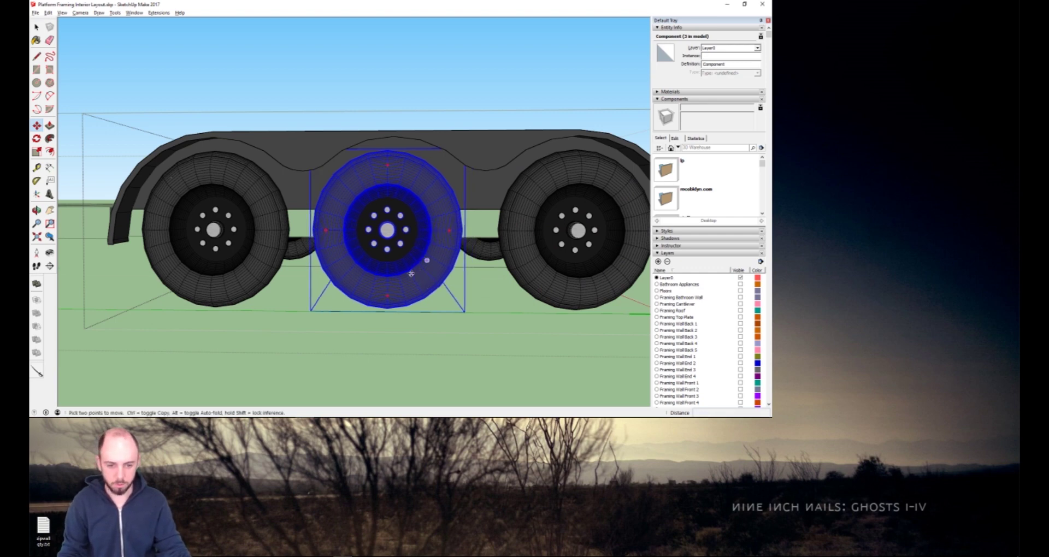
mouse_move(417, 273)
mouse_down()
mouse_move(434, 274)
mouse_move(417, 274)
mouse_up()
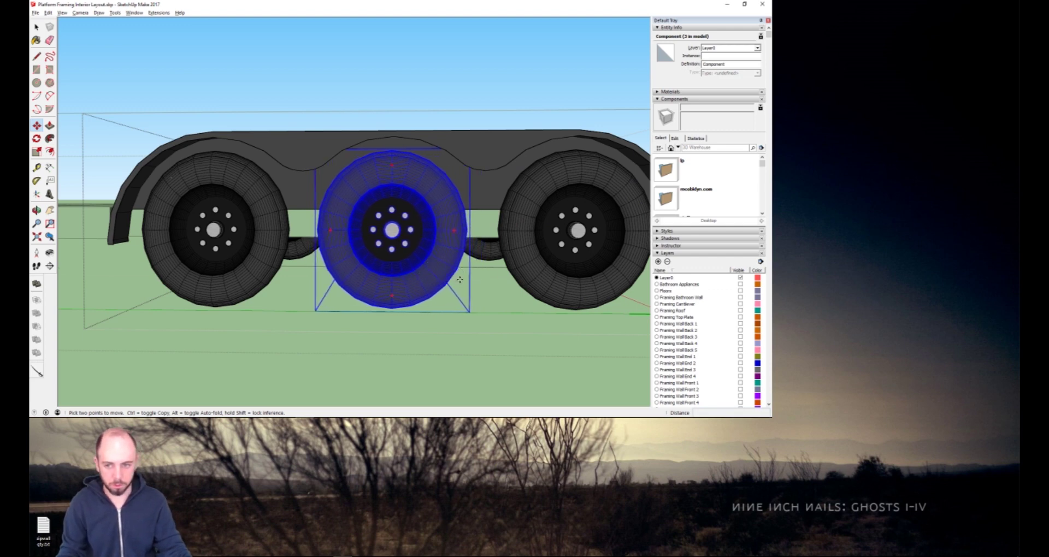
Exit the wheel component and orbit out to a front-left view of the trailer.
scroll(451, 281, down, 4)
scroll(451, 281, down, 1)
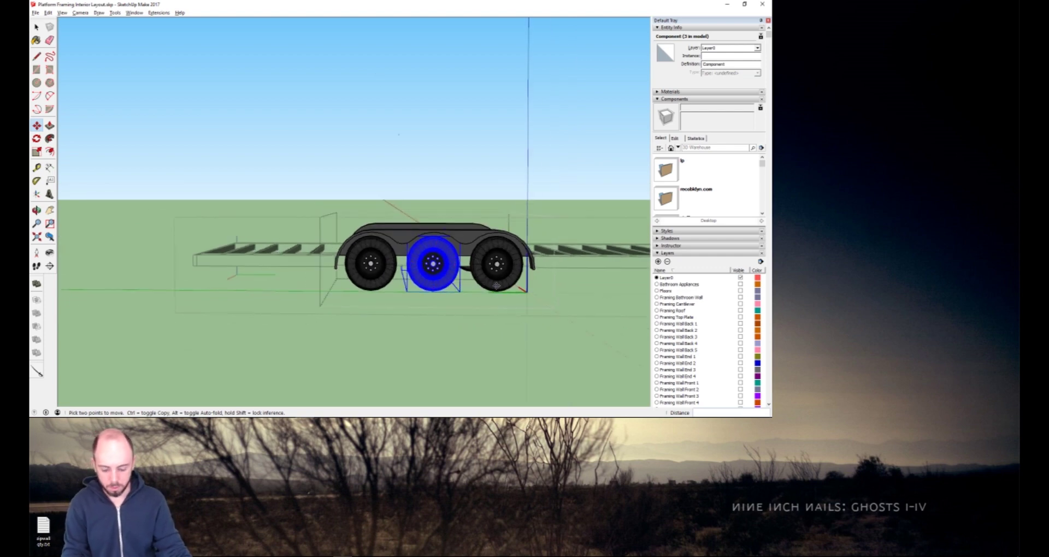
key(space)
click(470, 307)
key(o)
drag(468, 213, 510, 288)
drag(292, 312, 367, 342)
key(h)
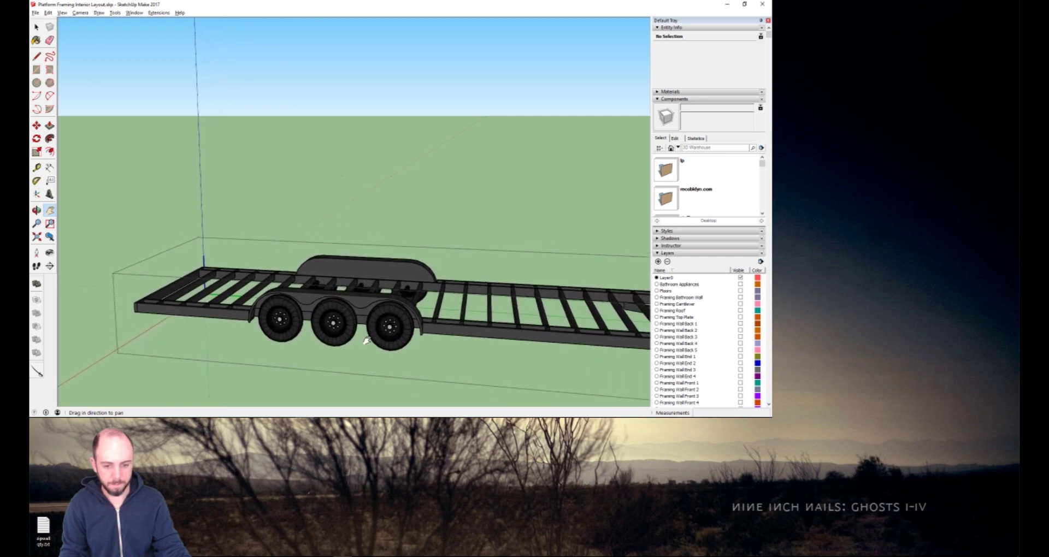
In Save As, try renaming Platform Framing Interior Layout to 'Tiny House' and dismiss the file-in-use error.
click(35, 13)
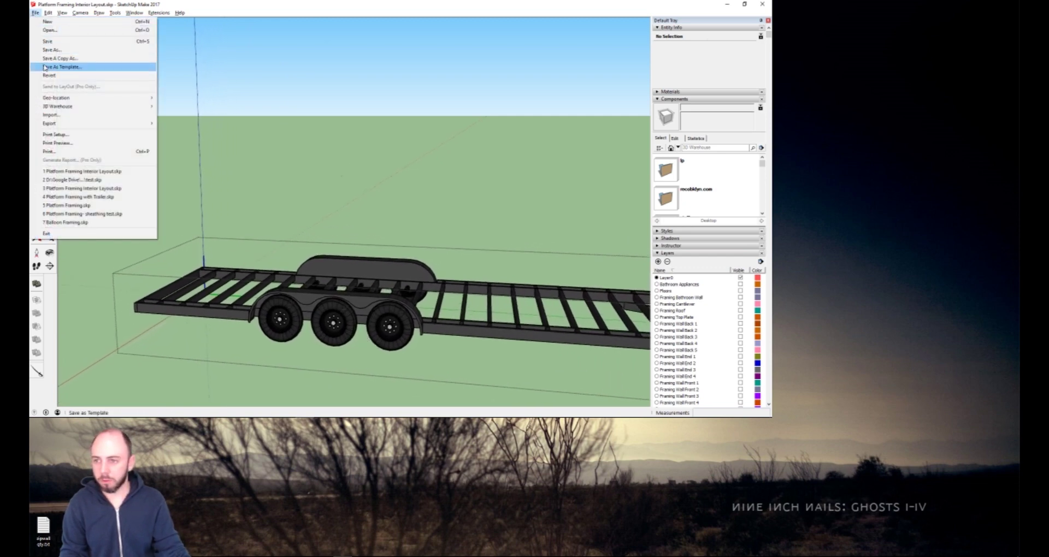
click(51, 50)
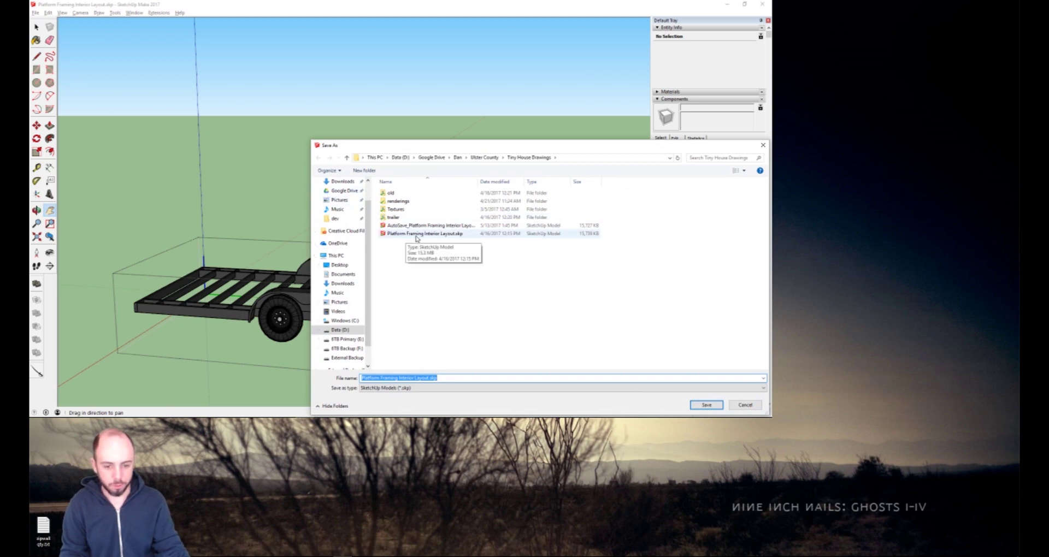
click(443, 235)
click(439, 235)
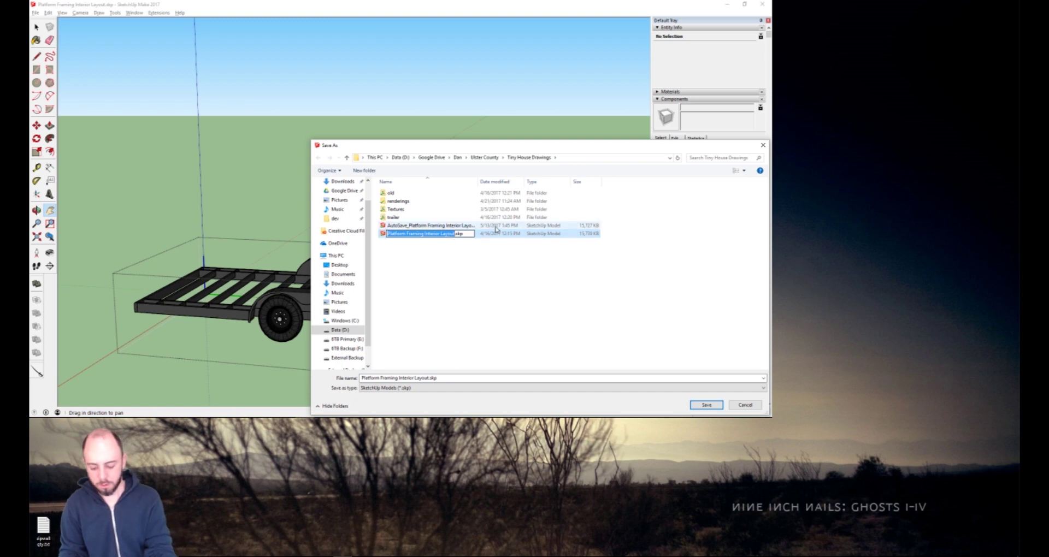
text(Tiny House)
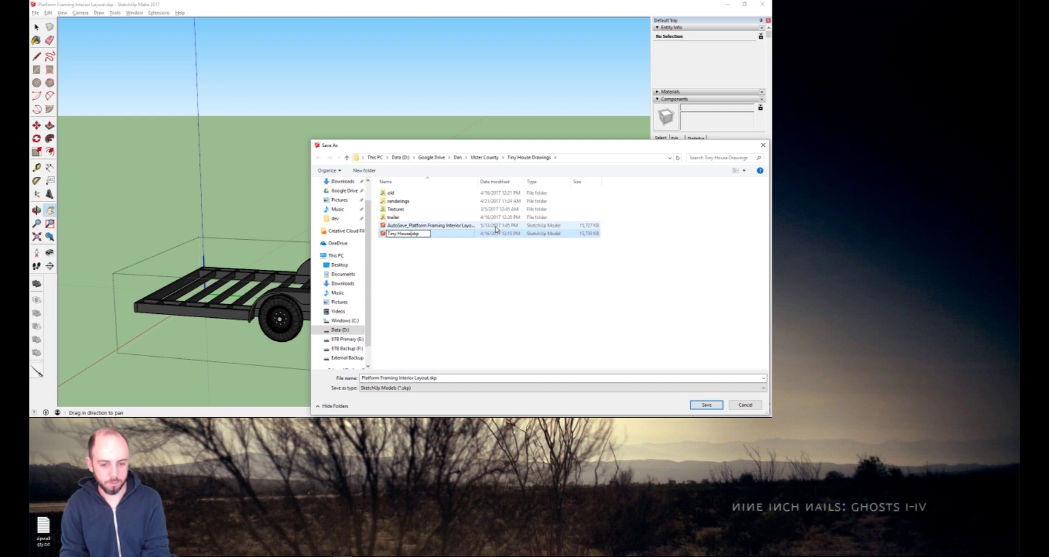
key(Return)
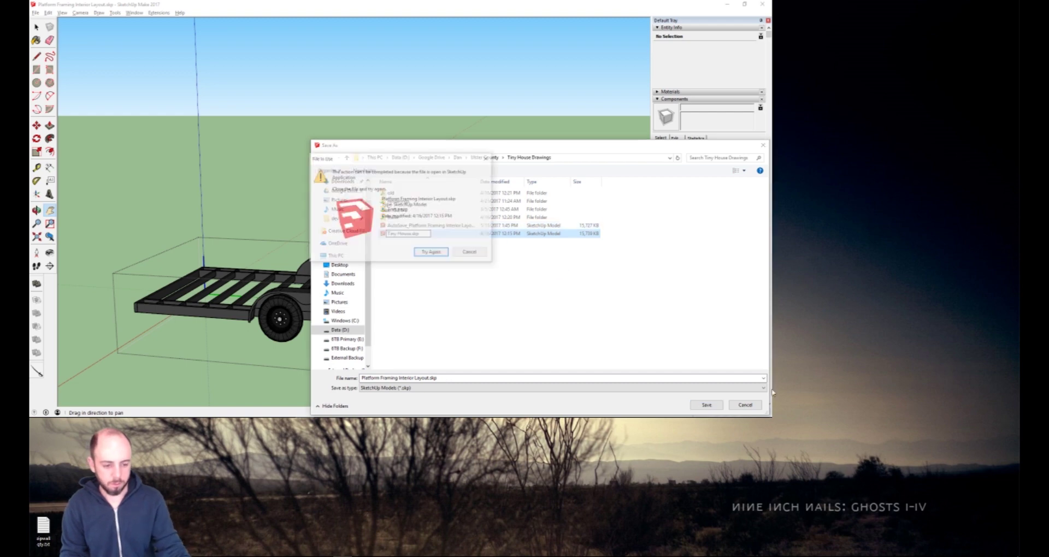
click(480, 253)
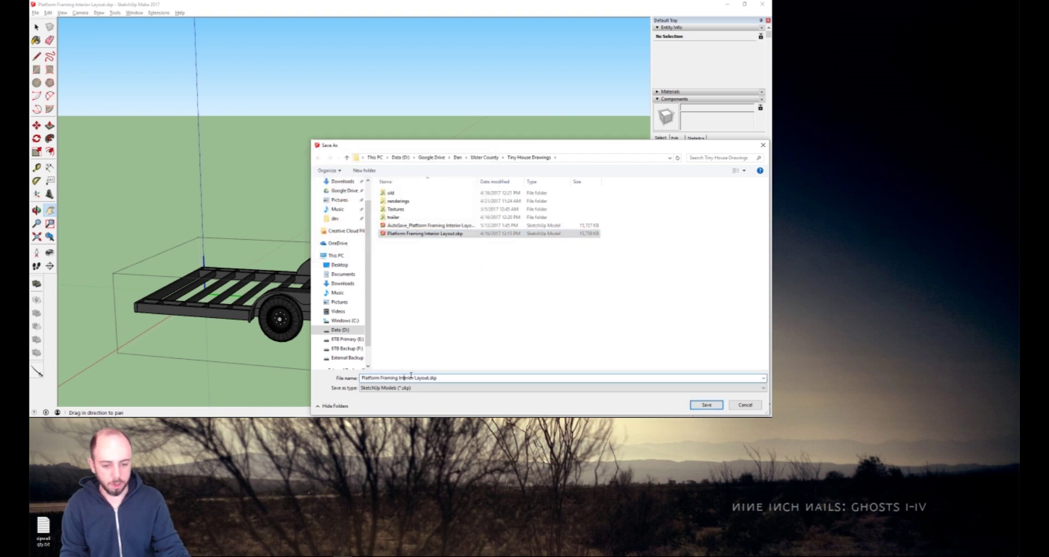
Save the model under a new 'Tiny House' file name that adds the owners' first names.
drag(437, 377, 328, 381)
text(Tiny House)
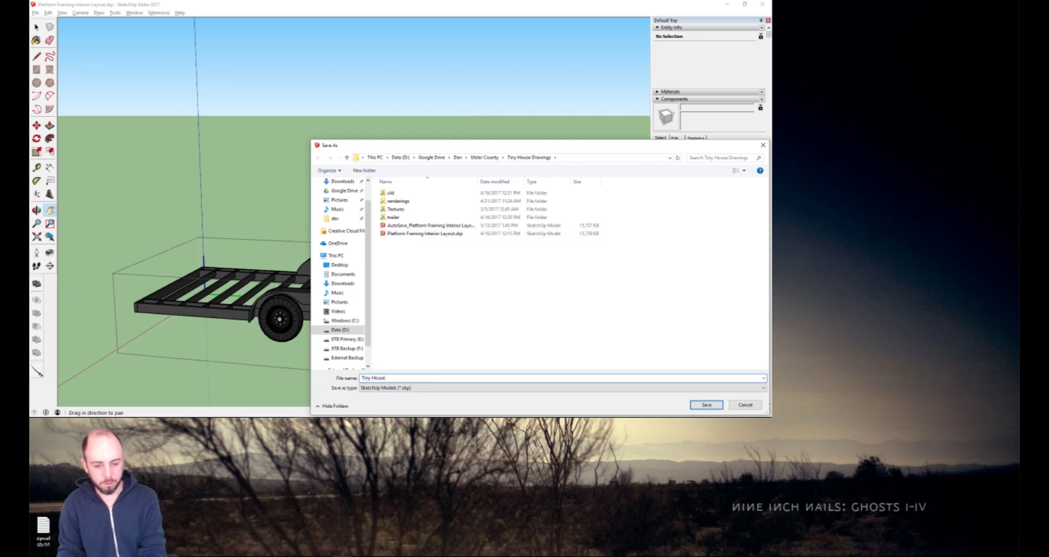
text( Dan)
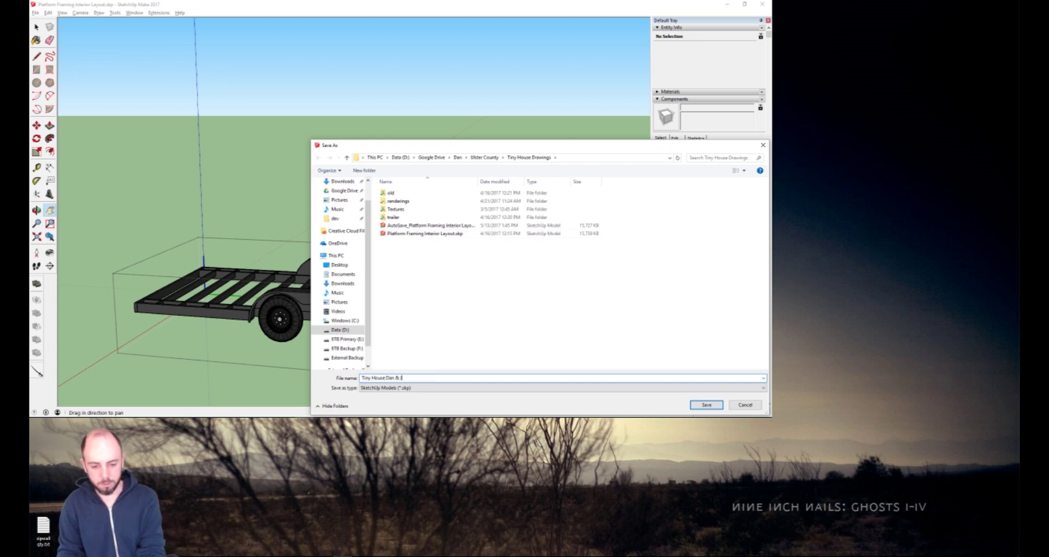
text( and Justine)
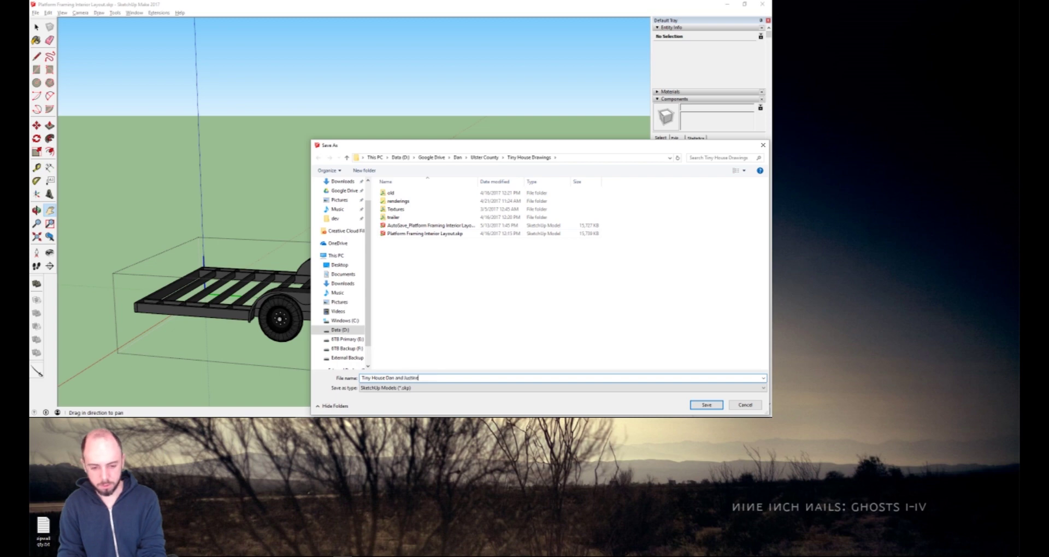
key(Return)
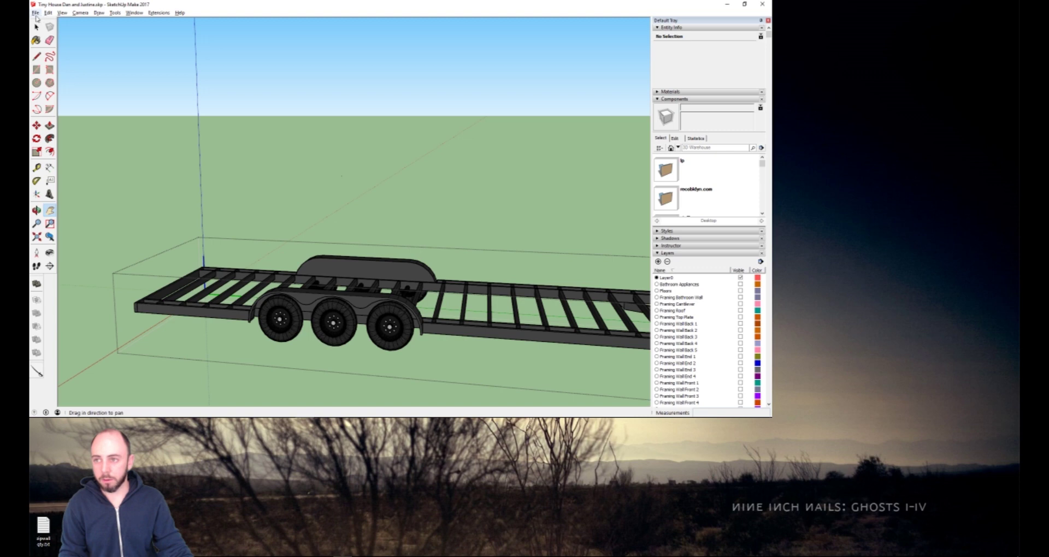
Dismiss the Google Drive warning and rename Platform Framing Interior Layout.skp to Tiny House.skp via Save As.
click(35, 13)
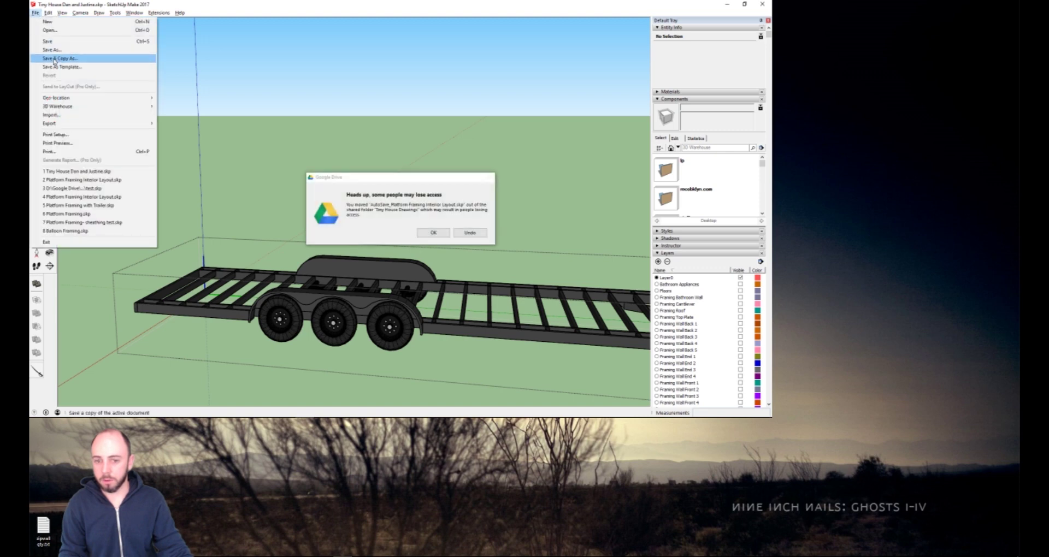
click(436, 233)
click(35, 12)
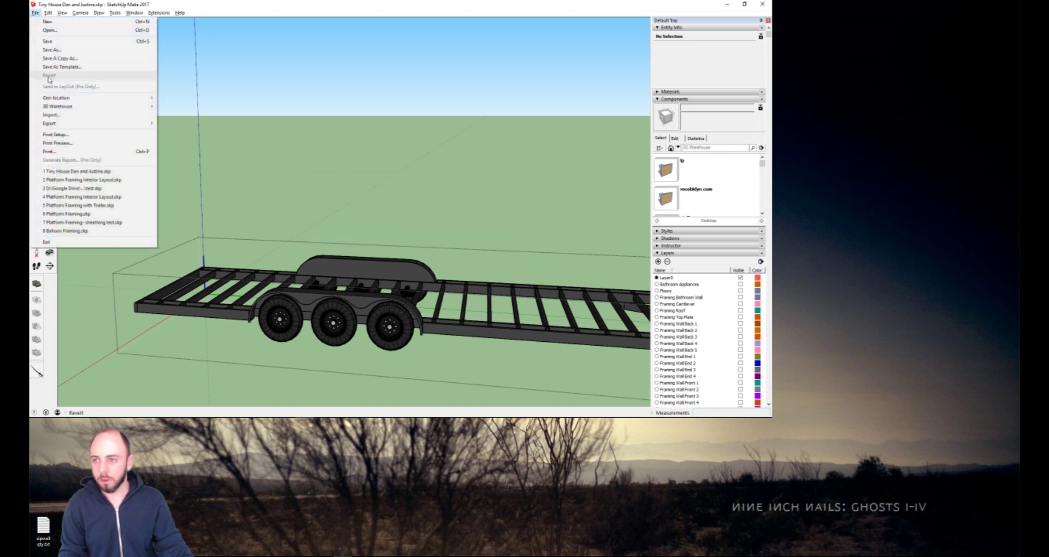
click(57, 52)
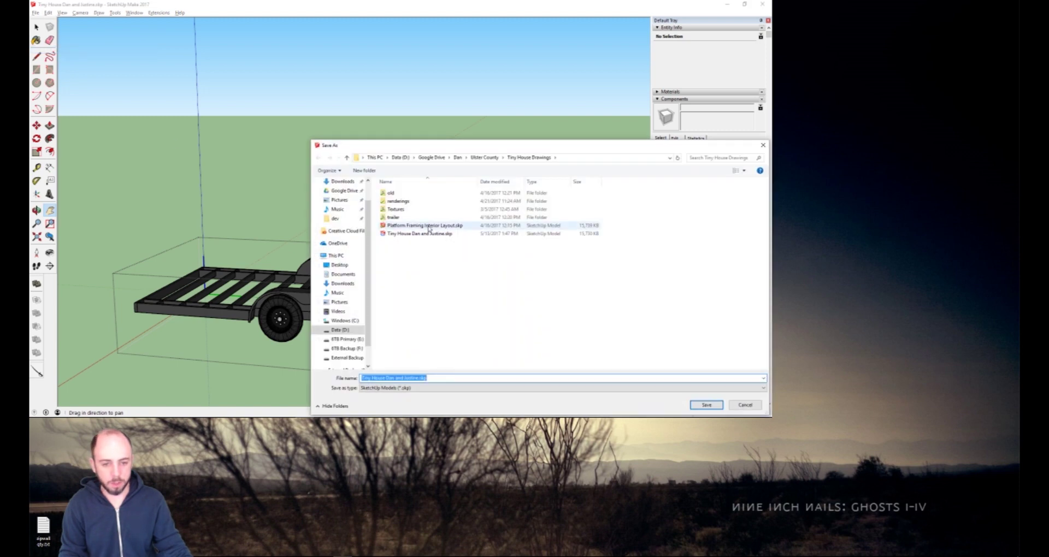
click(428, 226)
click(430, 227)
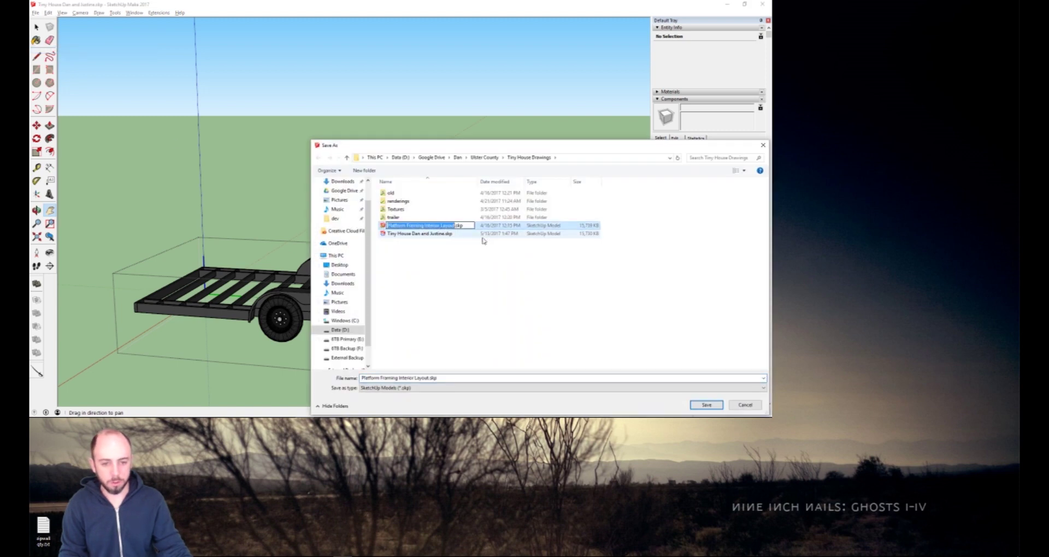
text(Tiny House)
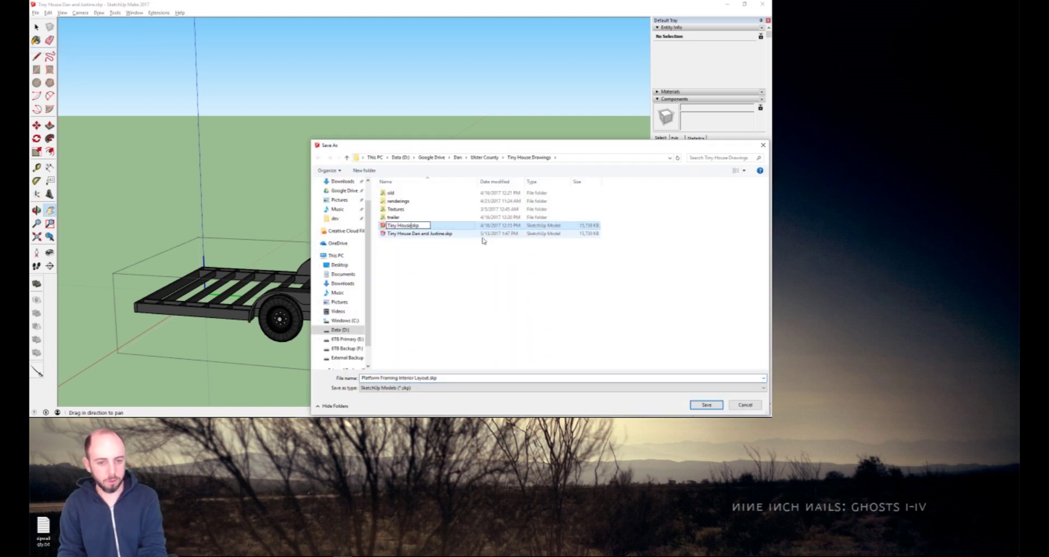
key(Return)
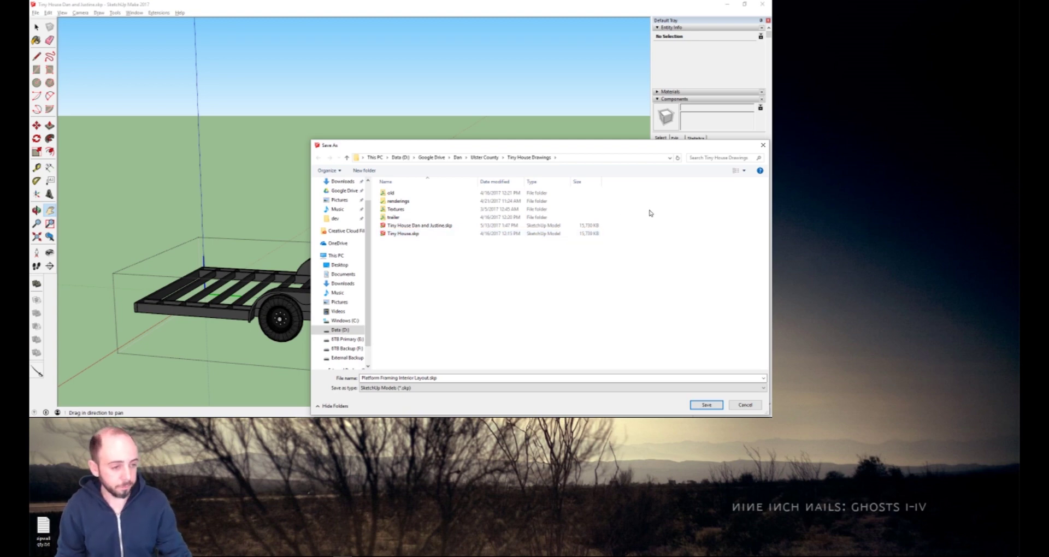
drag(768, 148, 768, 146)
Close the save window and tape-measure from the deck's top edge to the fender top.
click(767, 146)
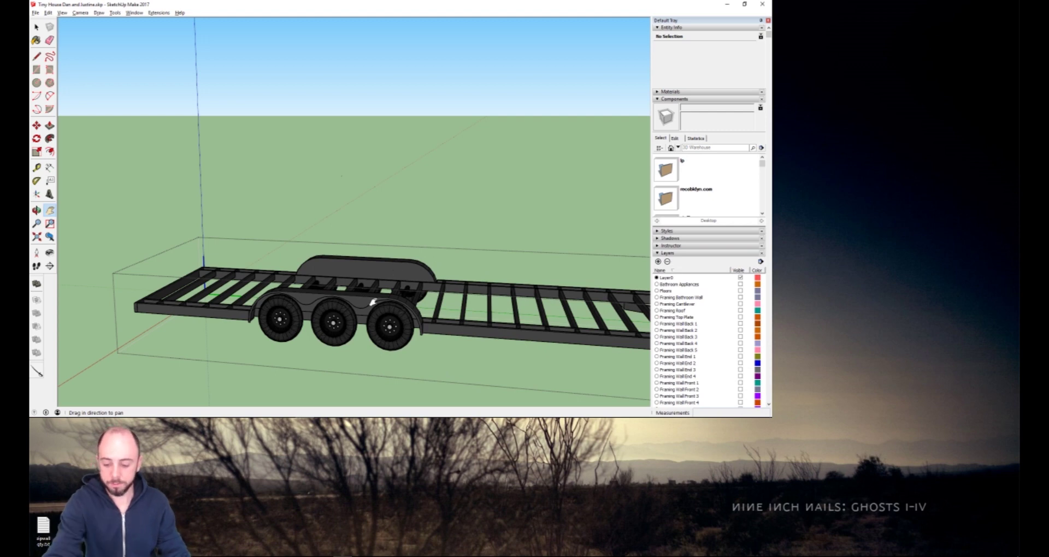
middle_drag(373, 303, 457, 346)
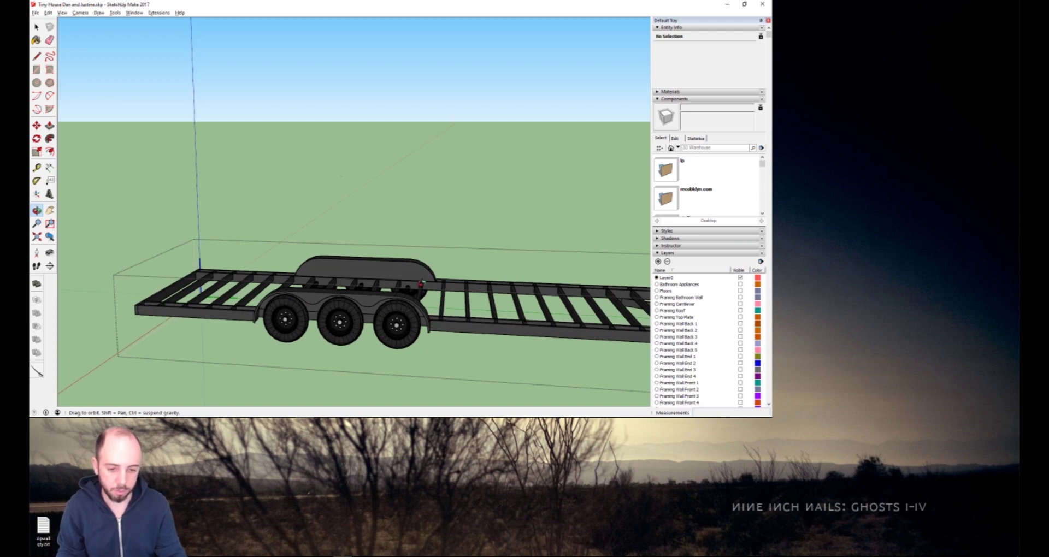
scroll(384, 277, up, 8)
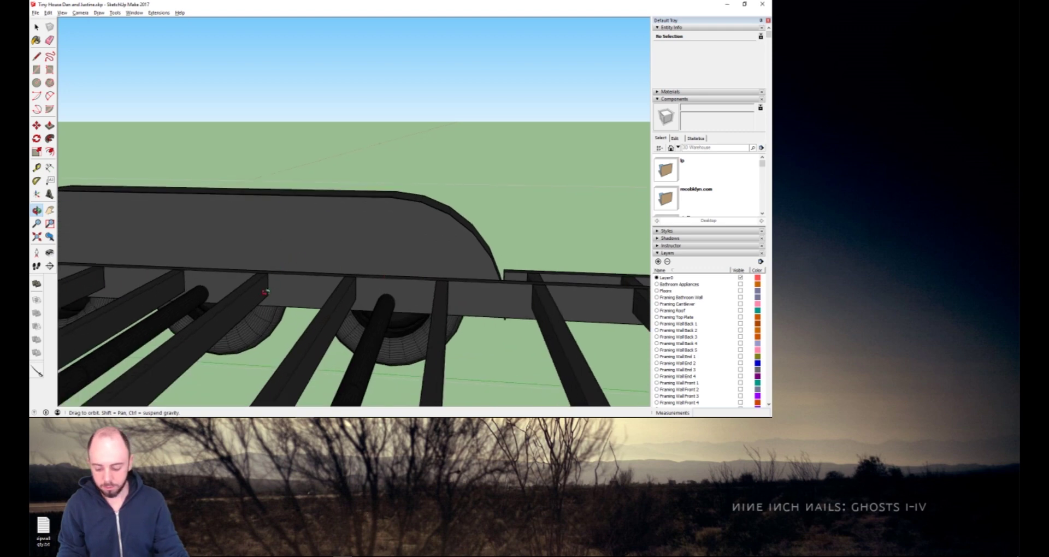
key(t)
click(269, 195)
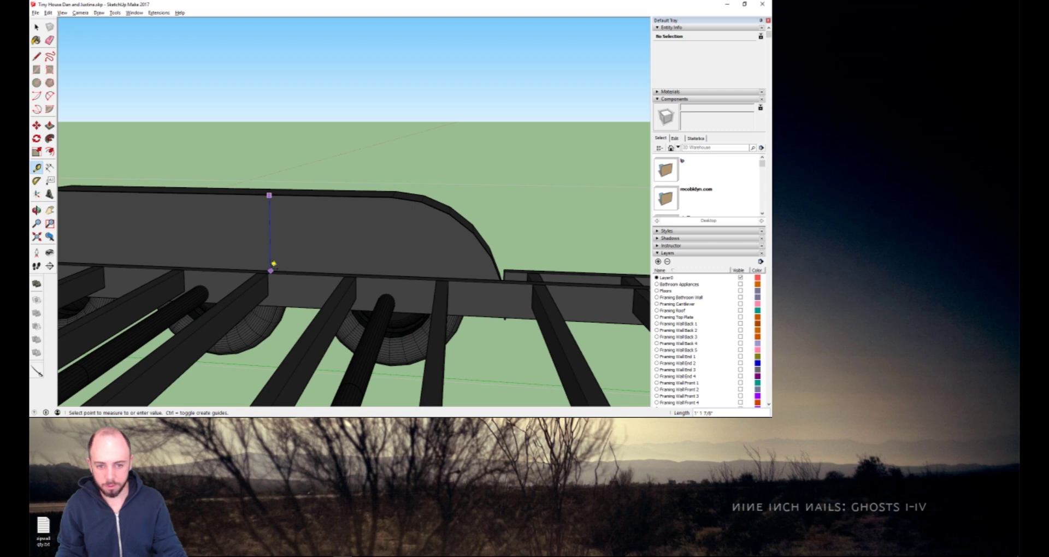
click(273, 264)
Orbit in to the fender's end block and start another measurement from its top edge.
key(o)
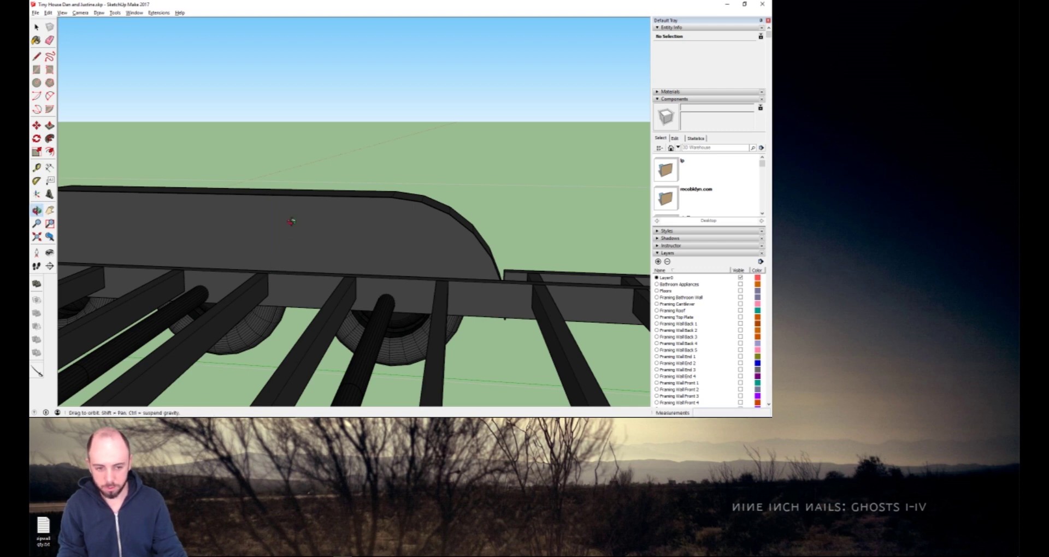
drag(292, 207, 243, 181)
scroll(257, 213, up, 4)
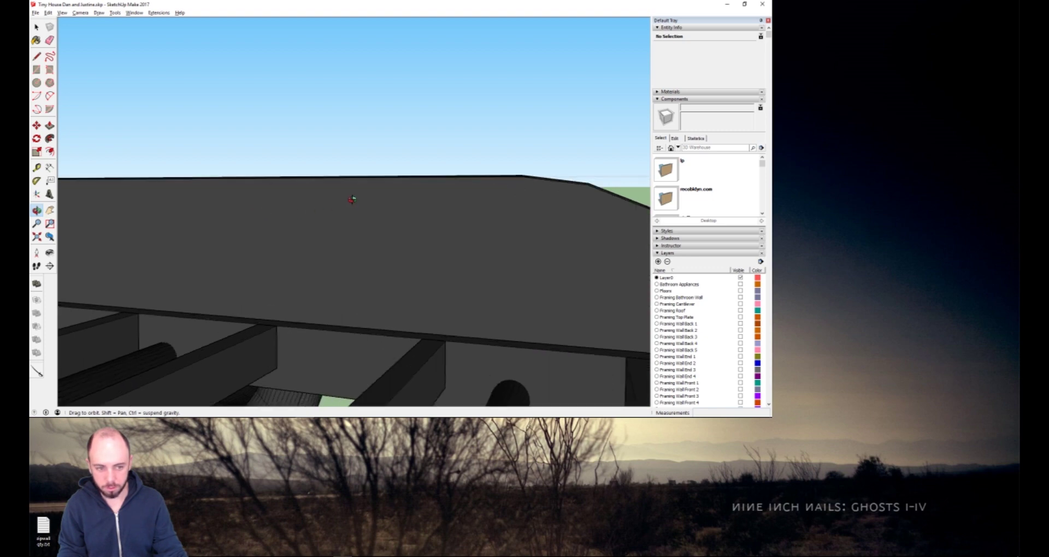
drag(353, 199, 318, 204)
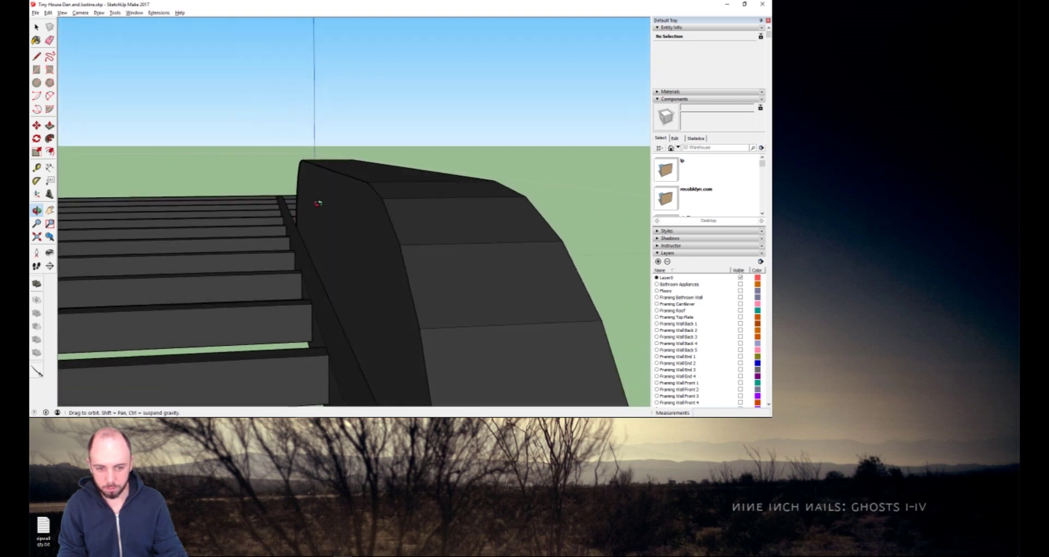
scroll(332, 179, up, 4)
mouse_move(426, 197)
mouse_down()
mouse_move(405, 178)
mouse_move(410, 171)
mouse_move(405, 188)
mouse_move(415, 195)
mouse_up()
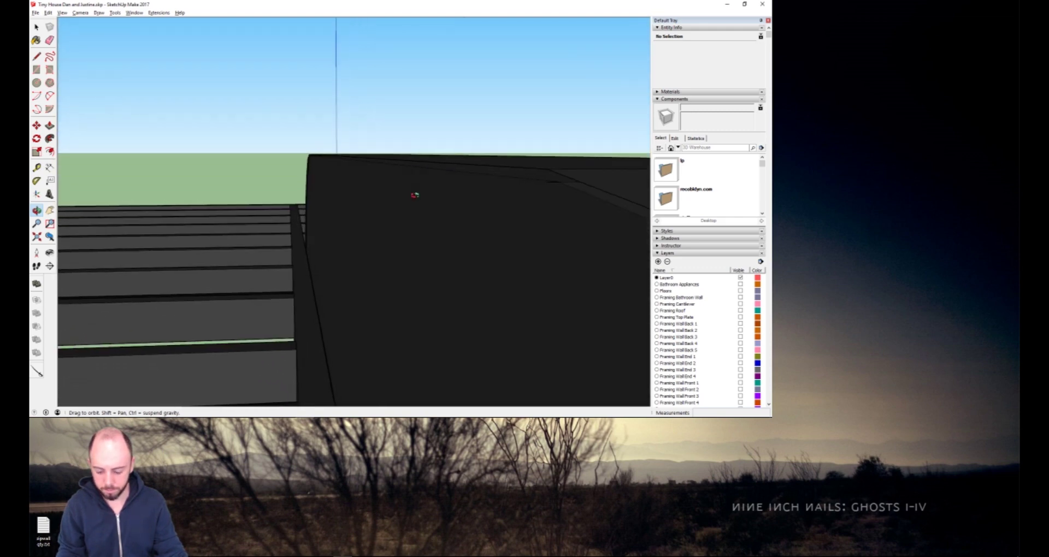
key(t)
click(426, 162)
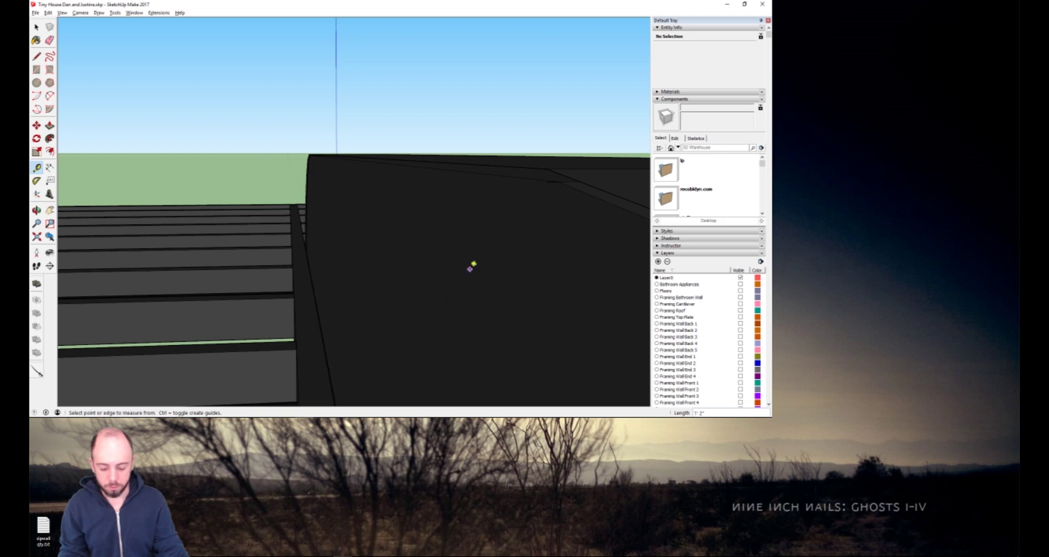
mouse_move(513, 260)
middle_down()
mouse_move(434, 301)
mouse_move(453, 320)
mouse_move(536, 344)
middle_up()
Inside the floor group, select the right fender rail, try a 1.25 vertical scale, then undo it.
double_click(460, 274)
click(460, 274)
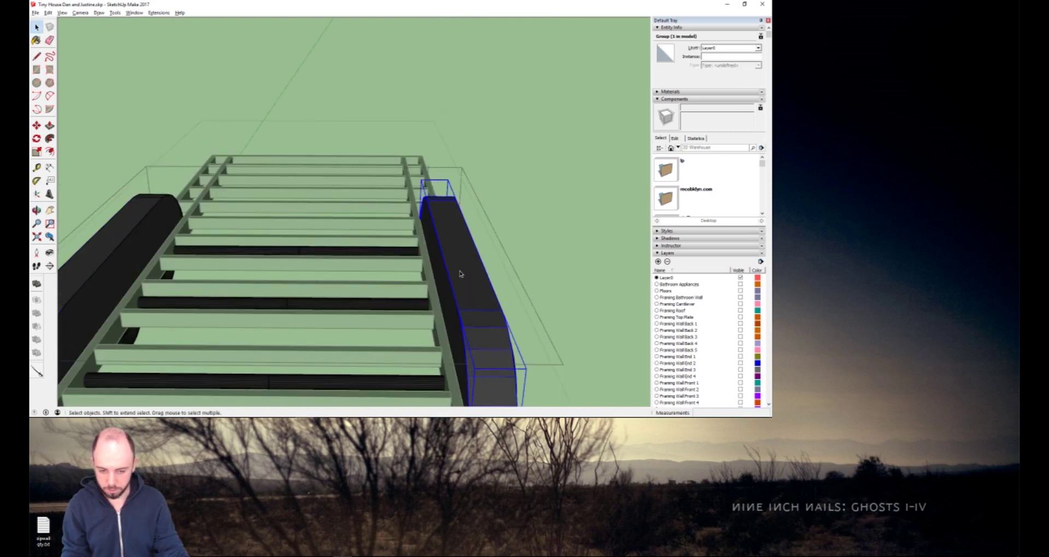
key(s)
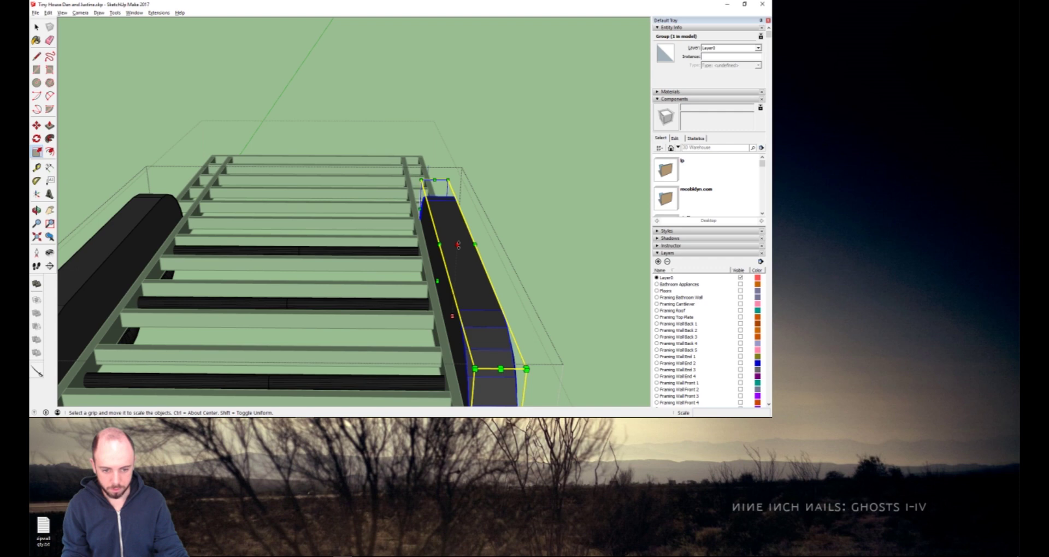
drag(458, 244, 457, 248)
key(Escape)
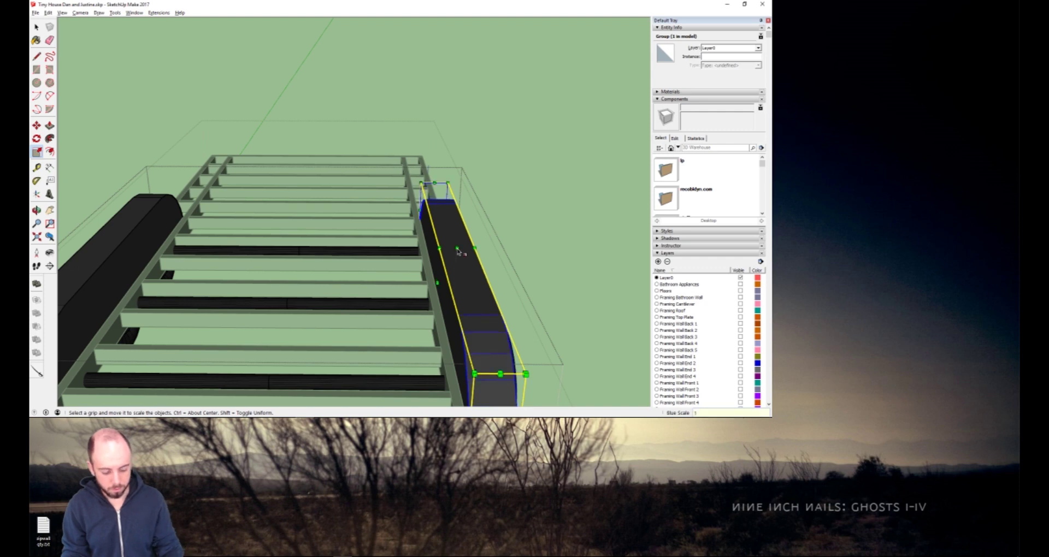
text(1.25)
key(Return)
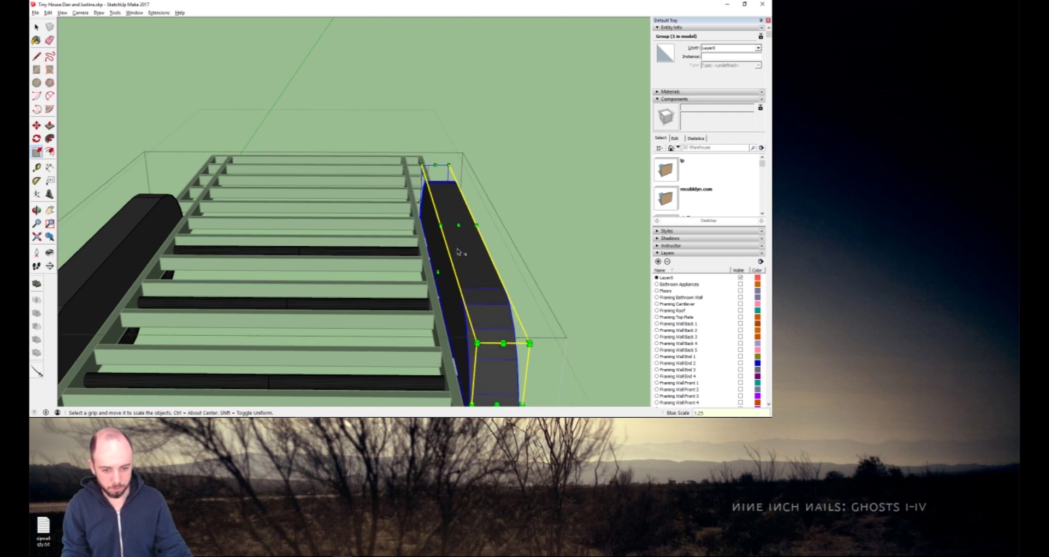
key(ctrl+z)
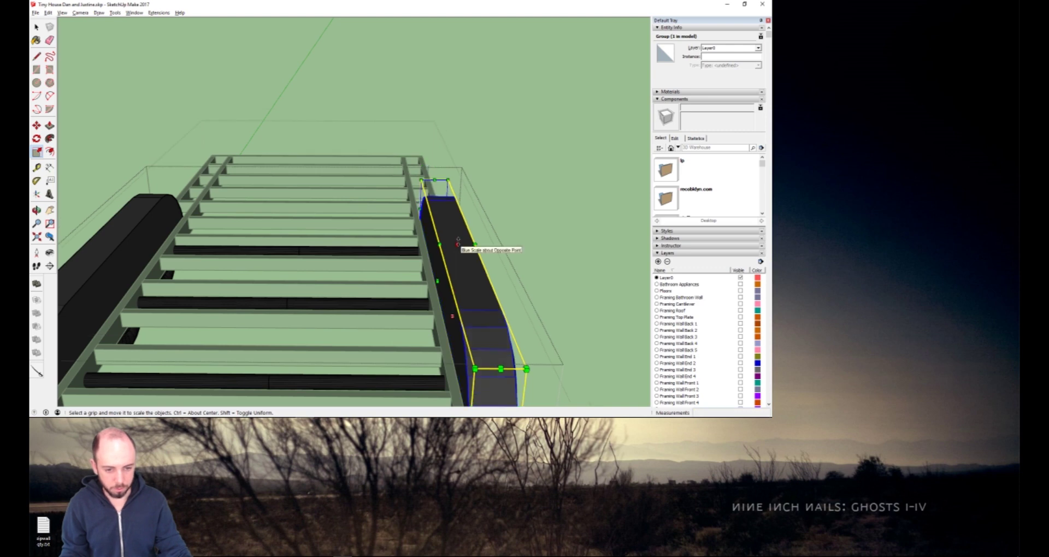
Try rescaling the rail to about 0.82 and 0.83, discard both, and orbit low along the fender.
drag(458, 242, 459, 259)
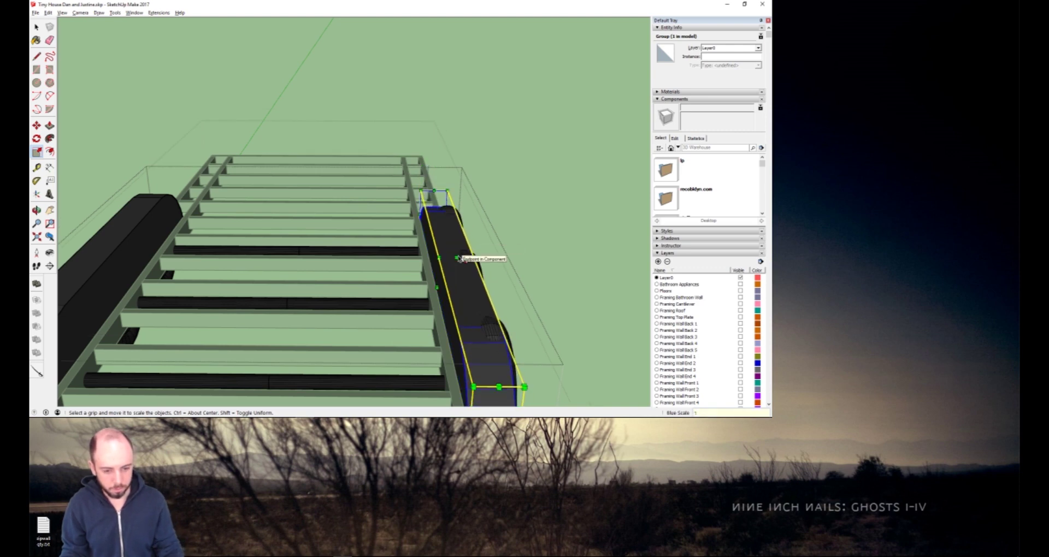
text(5)
key(Return)
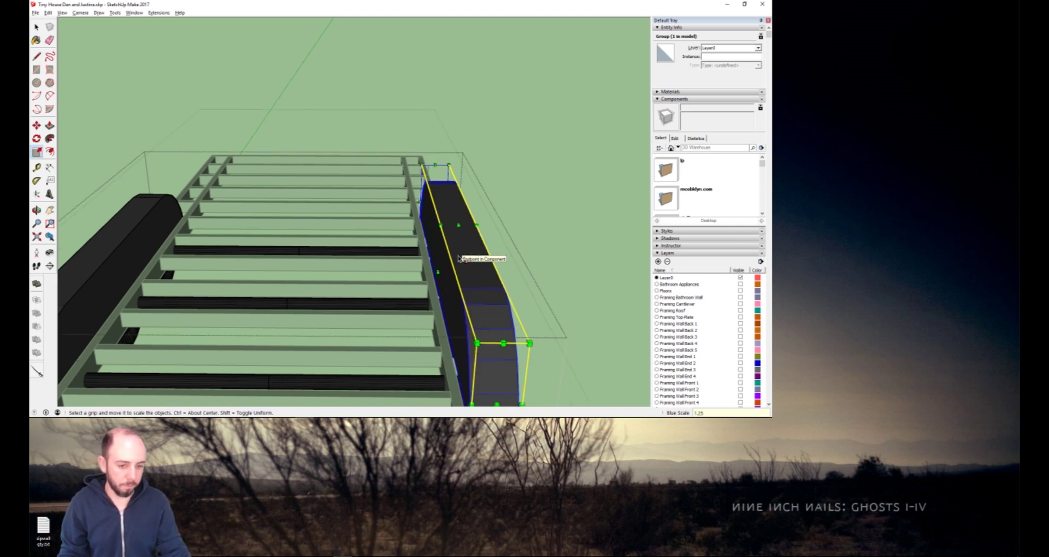
key(ctrl+z)
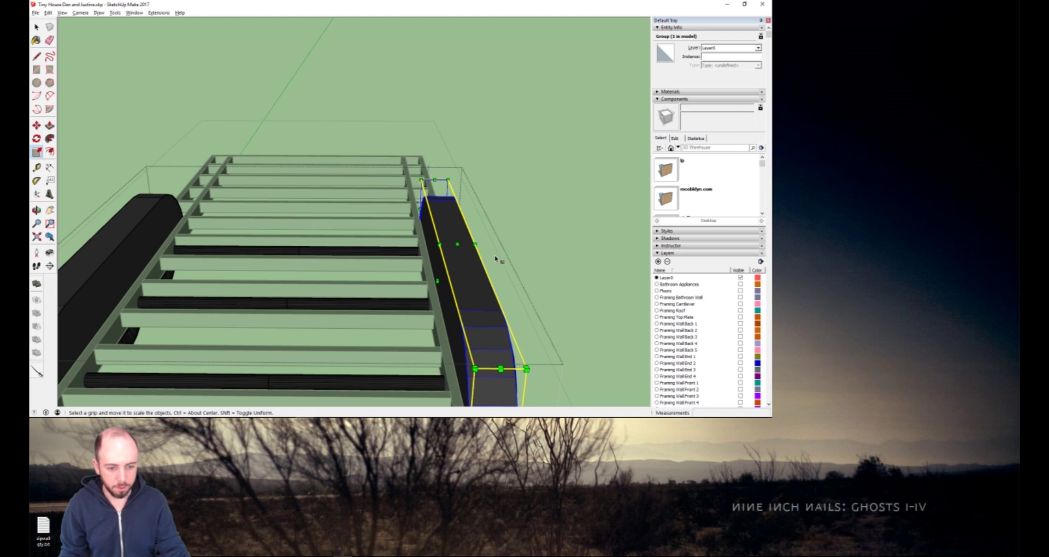
mouse_move(474, 368)
mouse_down()
mouse_move(475, 382)
mouse_move(473, 327)
mouse_move(478, 349)
mouse_up()
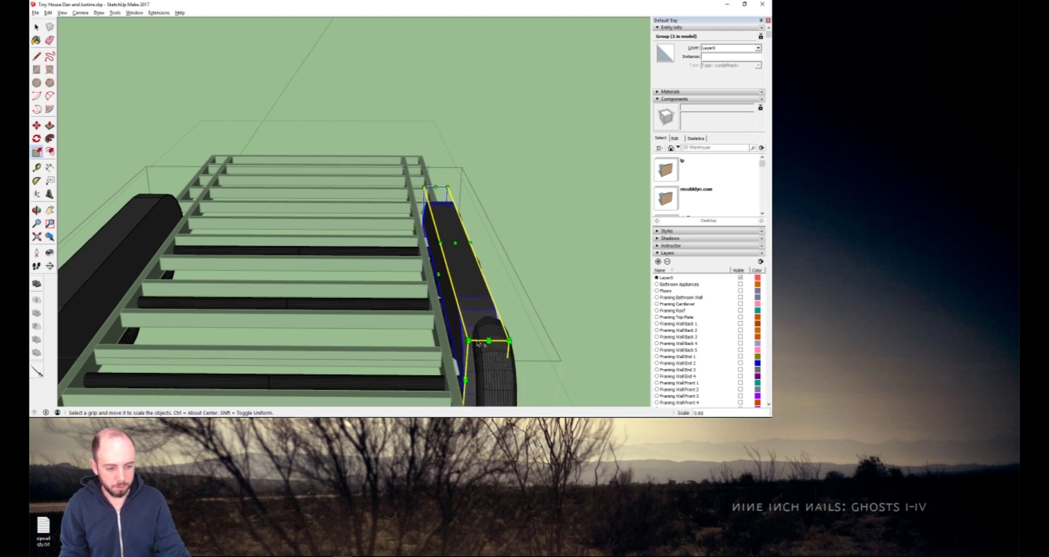
key(Escape)
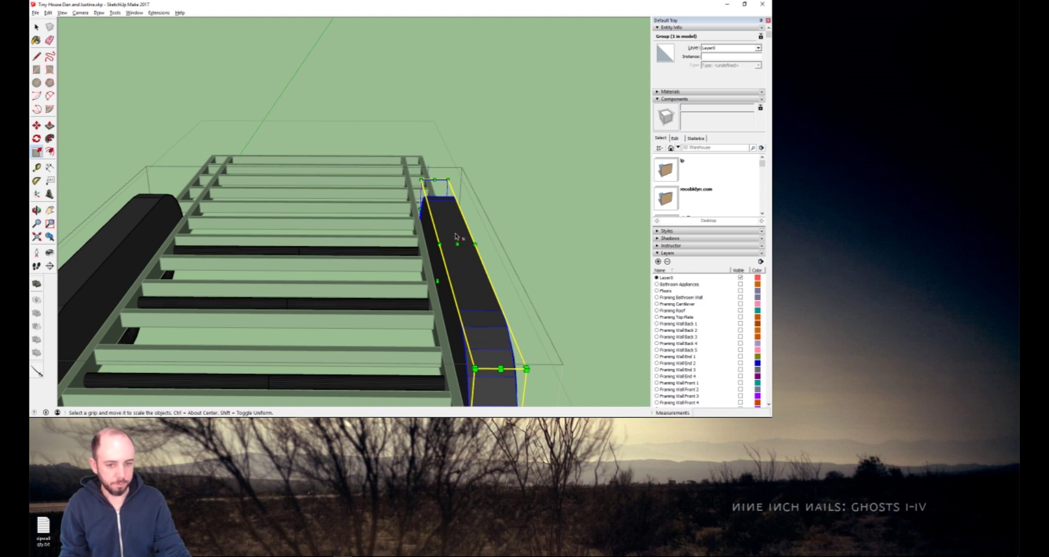
middle_drag(449, 266, 559, 215)
Add a Tape Measure guide 12.75" above the deck edge.
key(t)
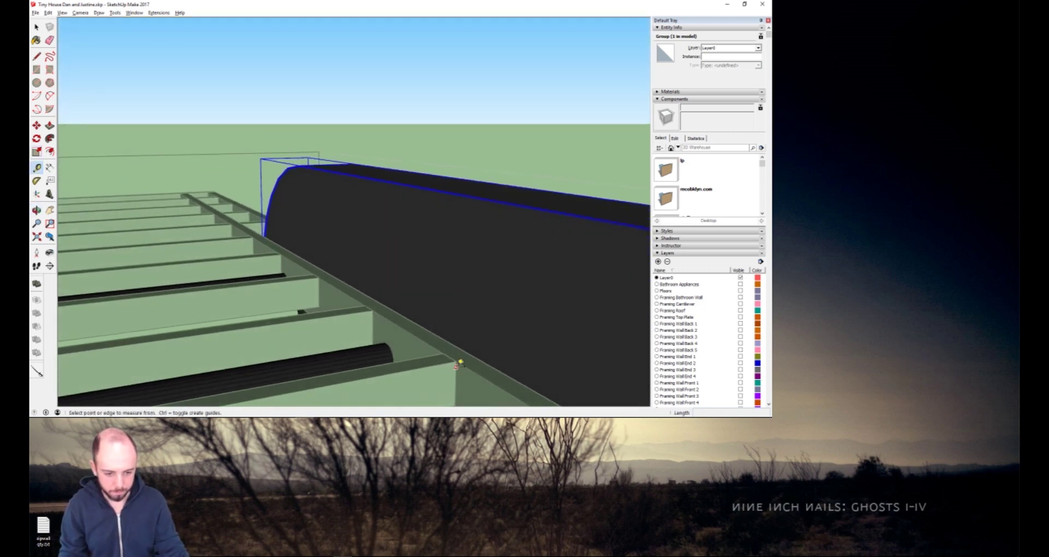
click(468, 353)
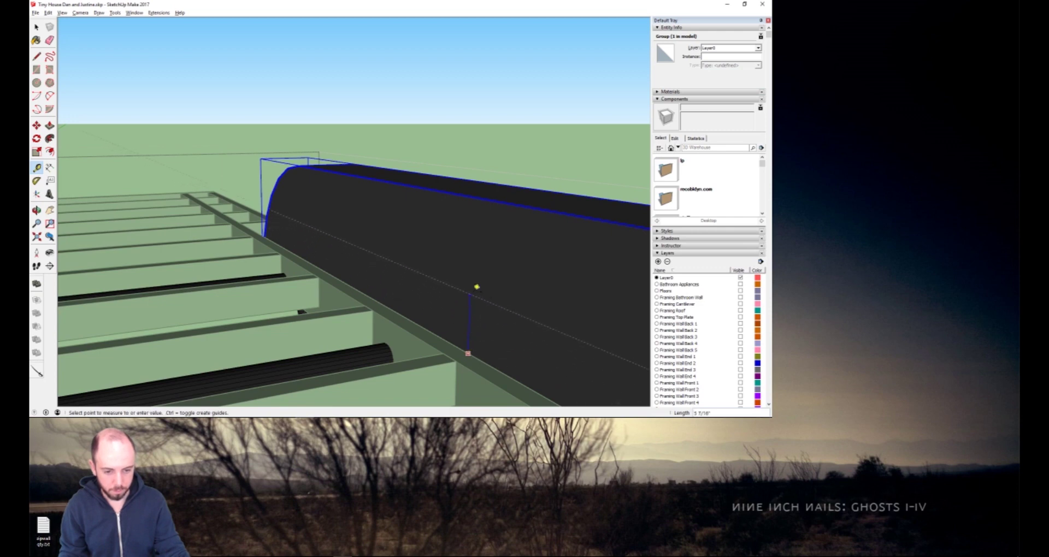
text(12.75)
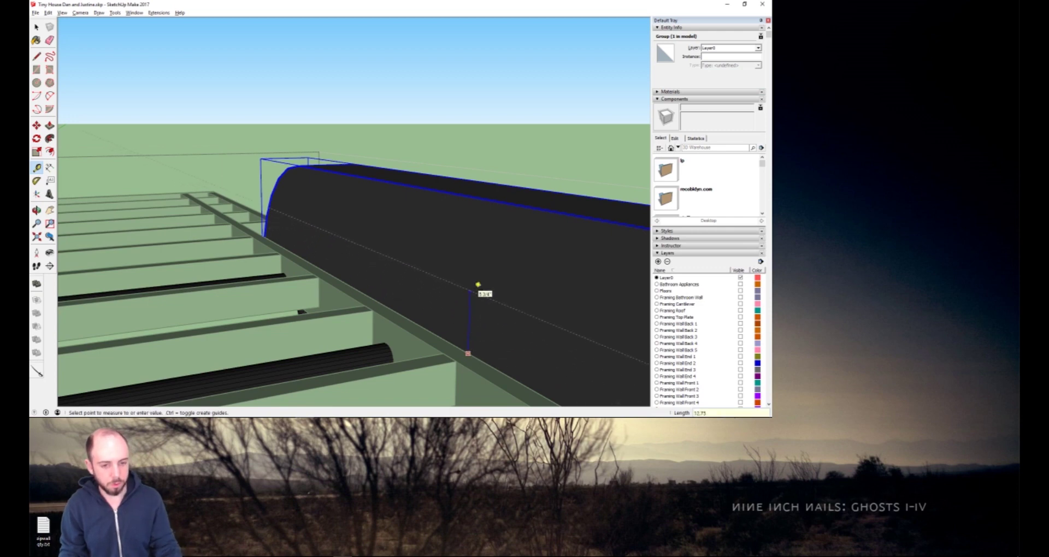
key(Return)
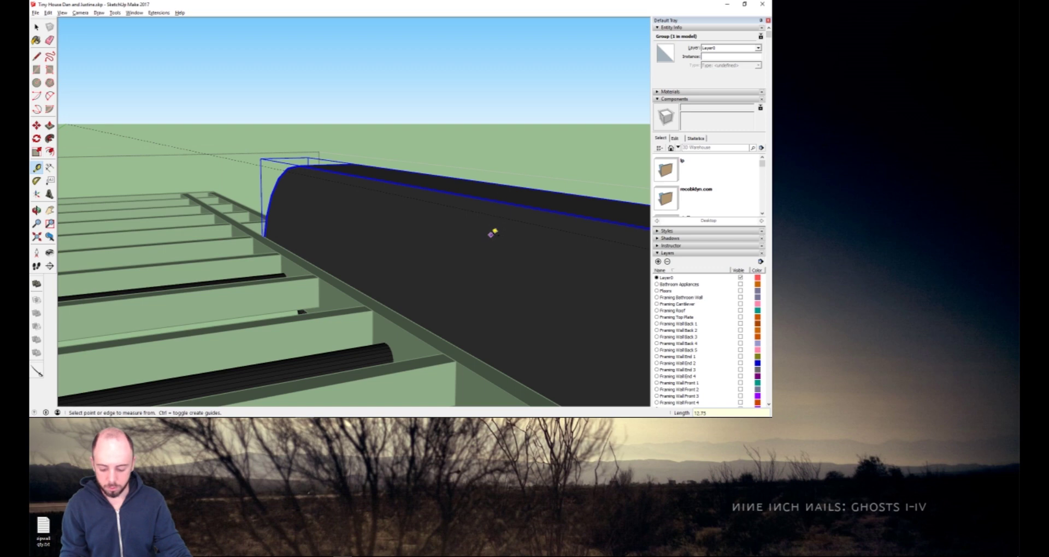
Scale the first fender's top down to the 12.75" guide and deselect it.
key(s)
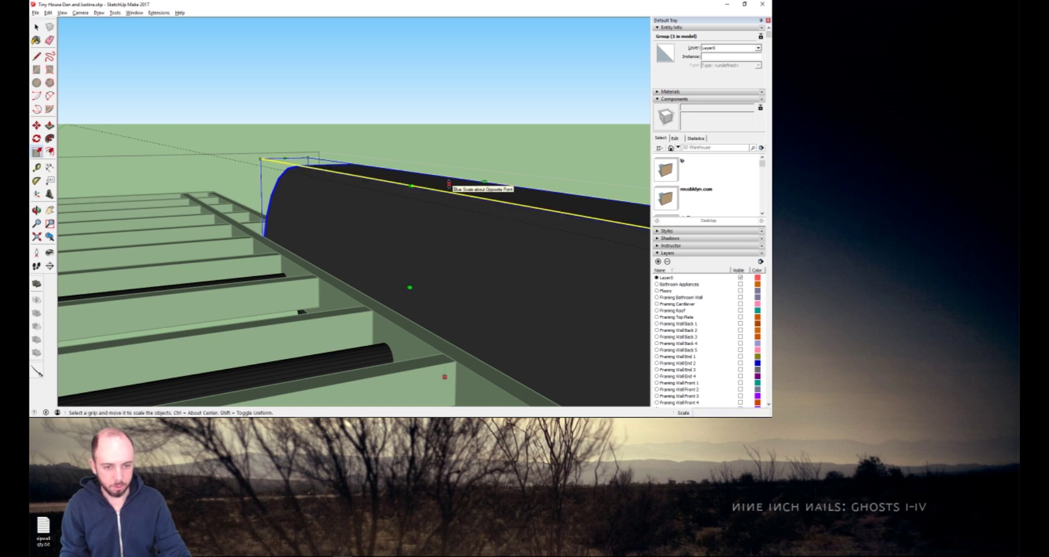
drag(448, 184, 446, 206)
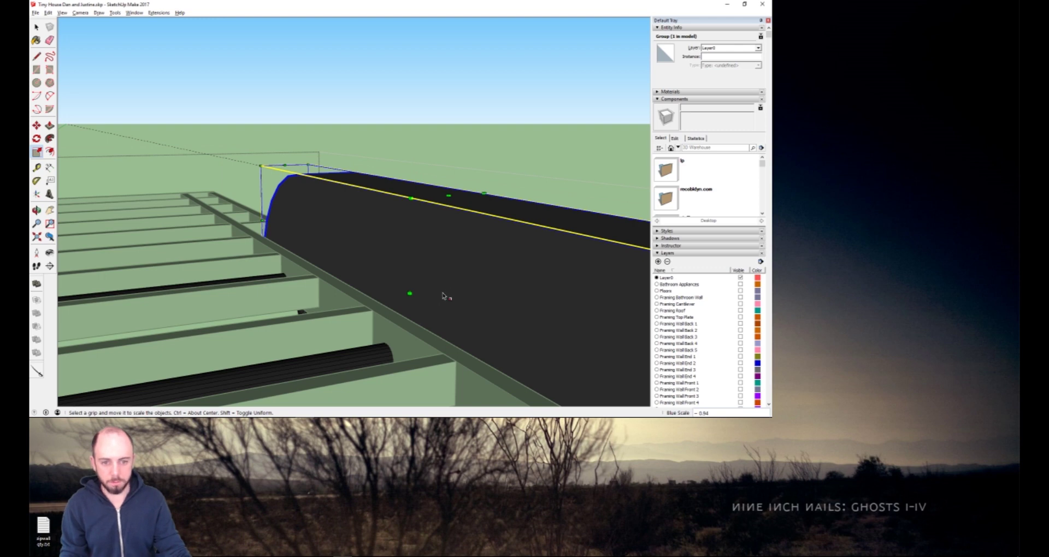
key(space)
click(444, 170)
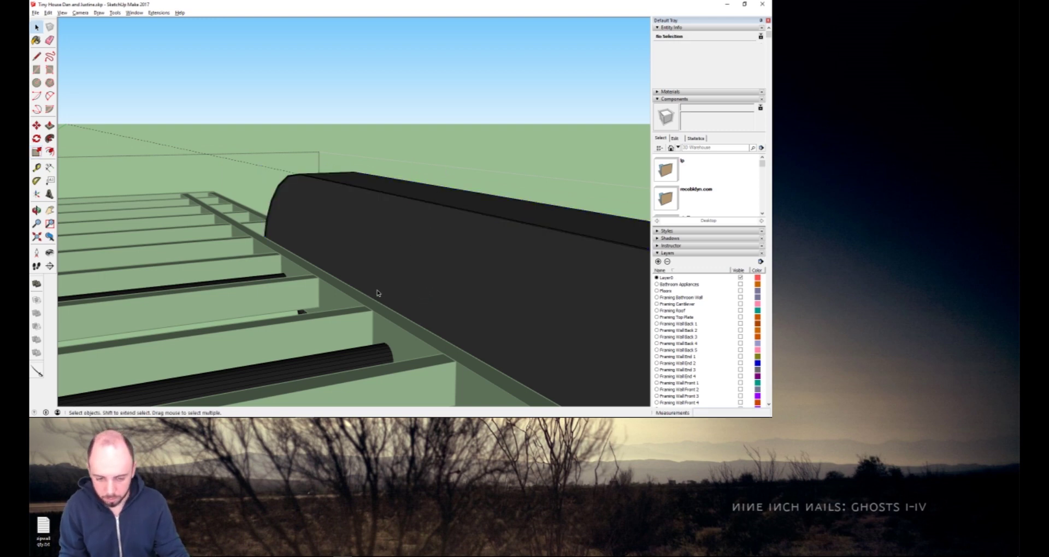
Measure the lowered first fender's height from its top edge down to the deck.
scroll(489, 243, up, 2)
scroll(488, 243, up, 2)
key(t)
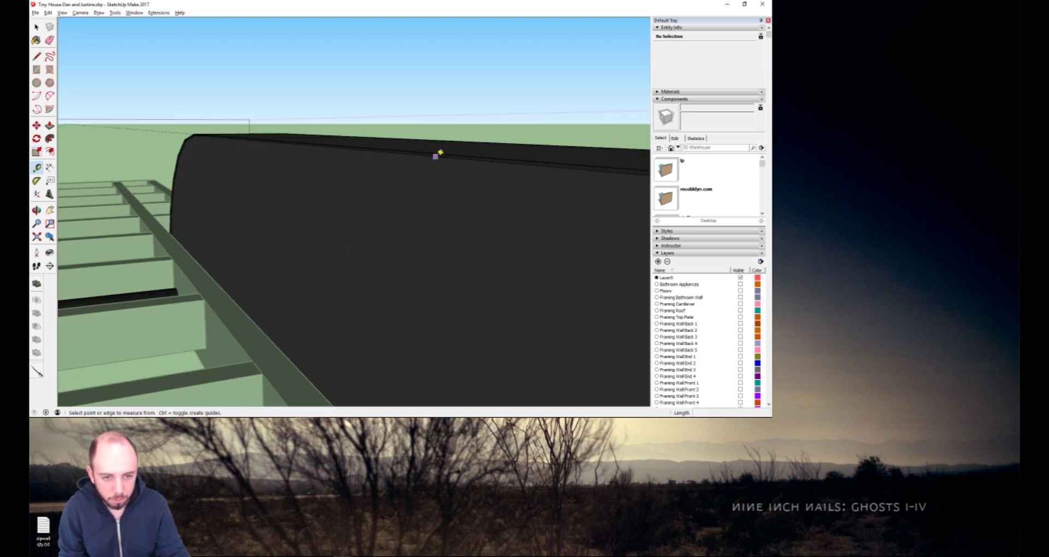
click(437, 154)
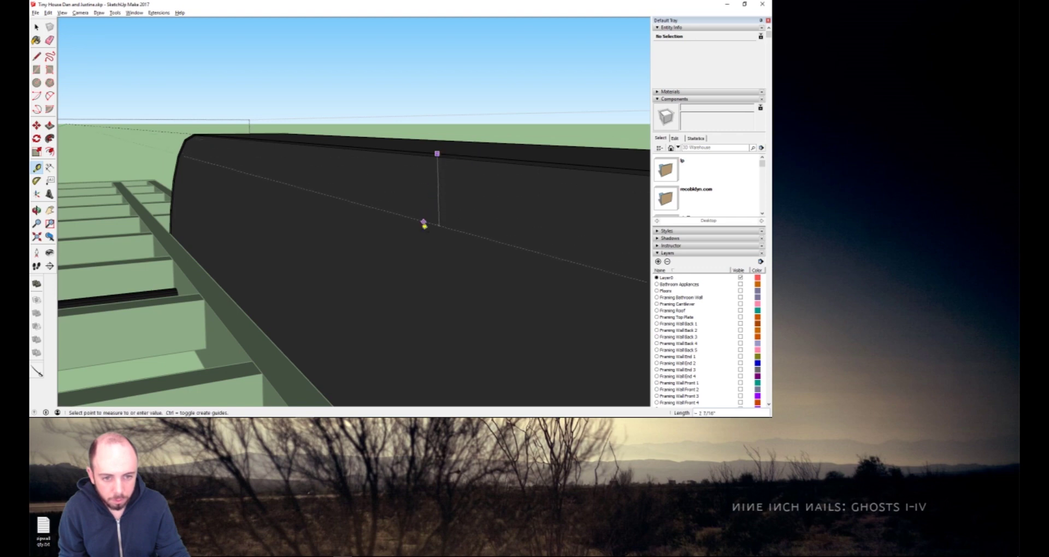
click(321, 391)
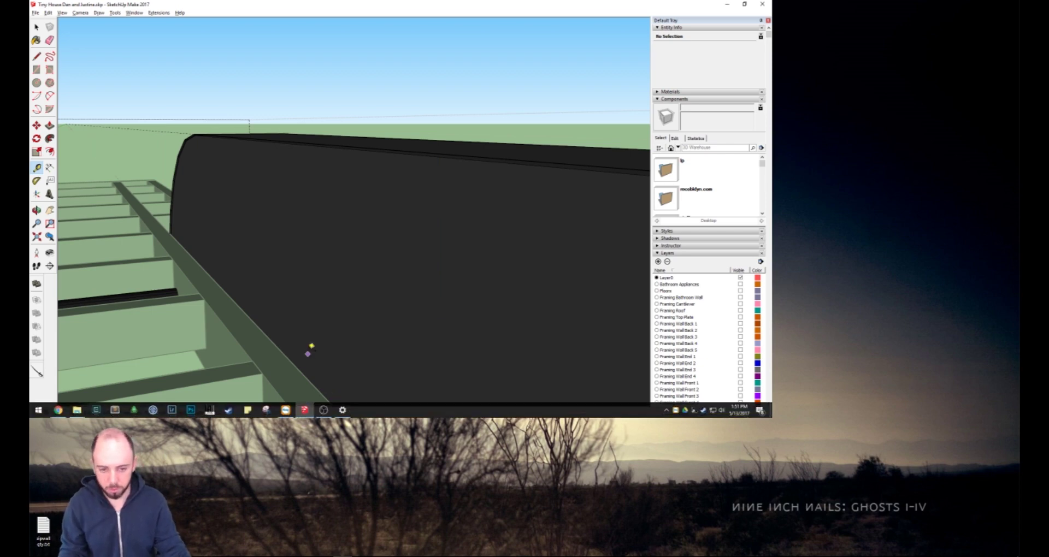
Orbit to the other fender and add a 12.75" guide above the deck edge there.
scroll(303, 344, down, 6)
mouse_move(180, 333)
middle_down()
mouse_move(134, 306)
mouse_move(148, 311)
mouse_move(134, 290)
mouse_move(386, 286)
middle_up()
scroll(220, 297, up, 6)
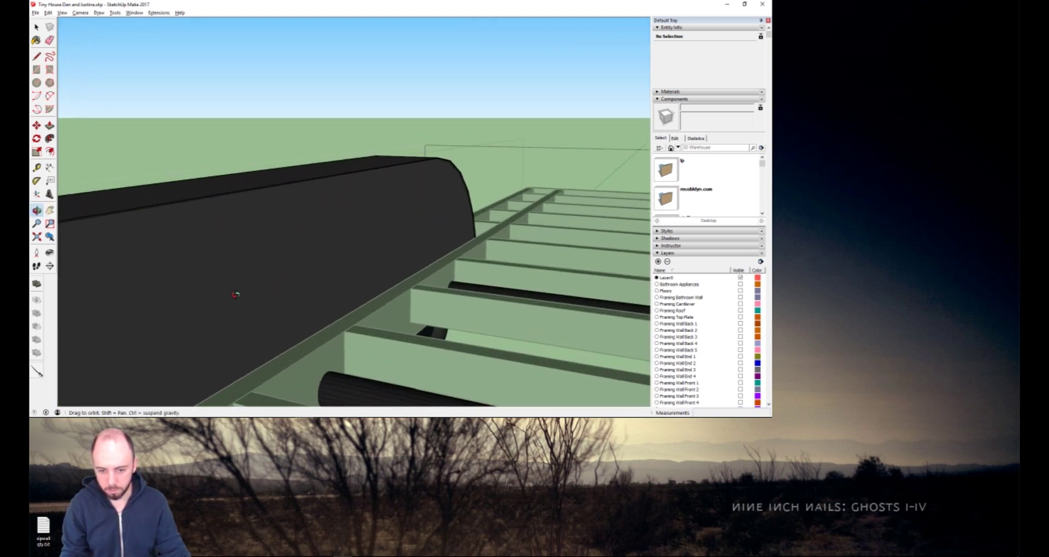
key(space)
key(t)
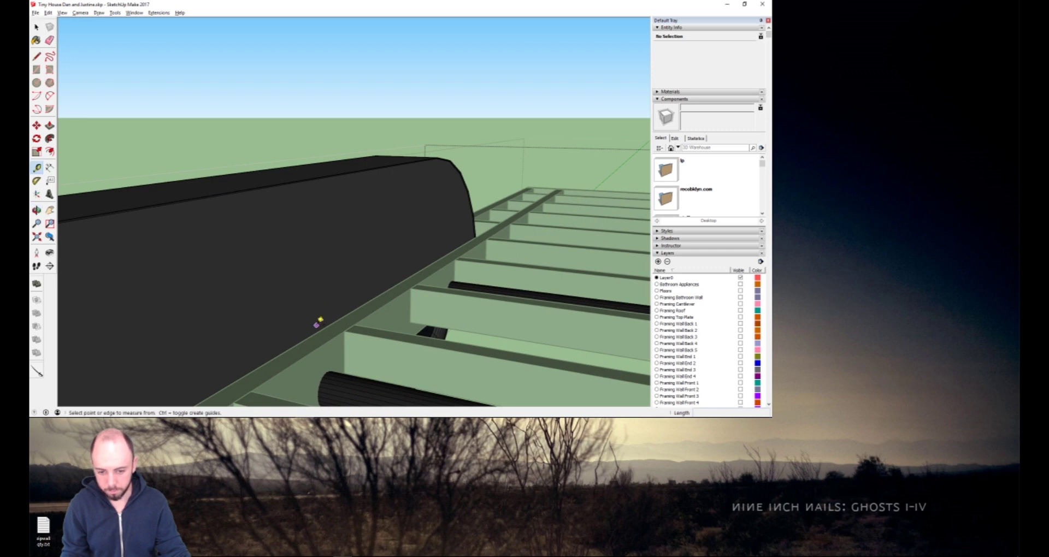
click(318, 331)
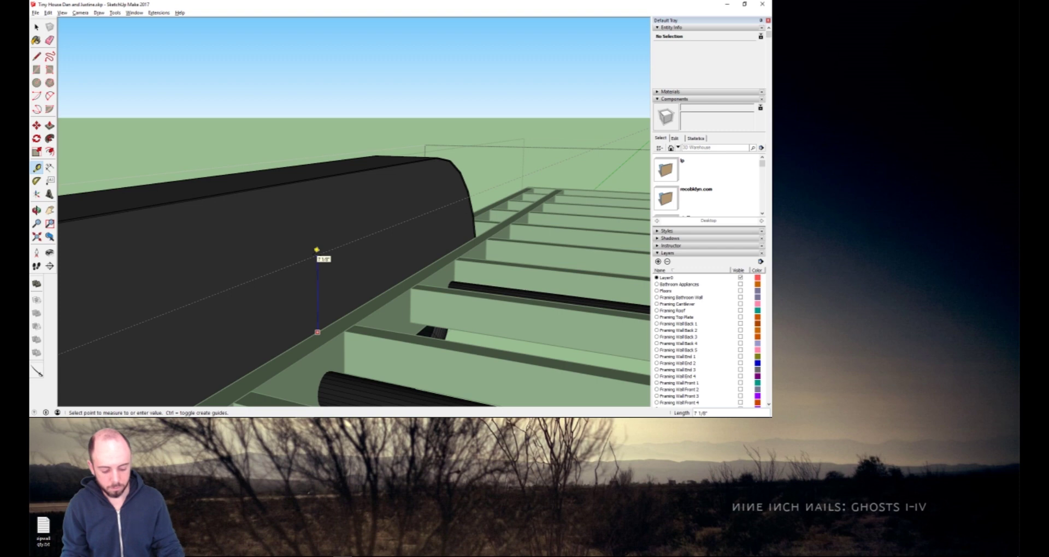
text(12.75)
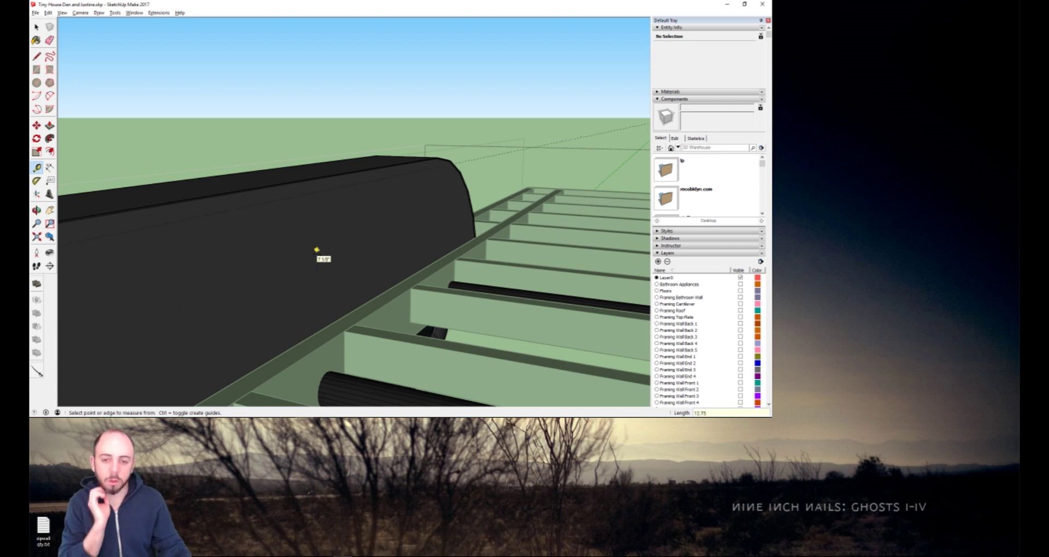
key(Return)
scroll(327, 170, up, 2)
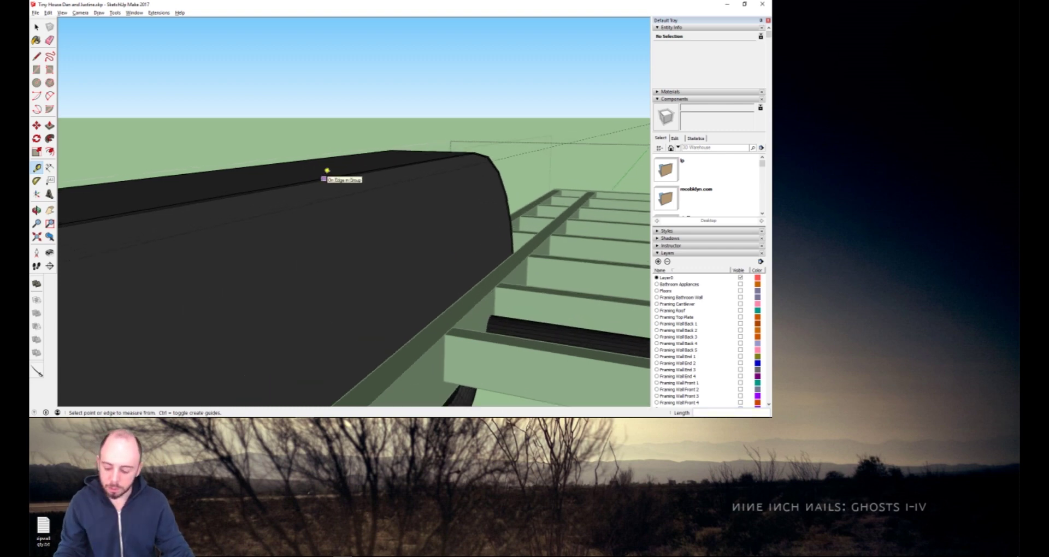
Select the second fender and scale its top down to the guide (Blue Scale 0.94).
key(space)
click(307, 179)
key(s)
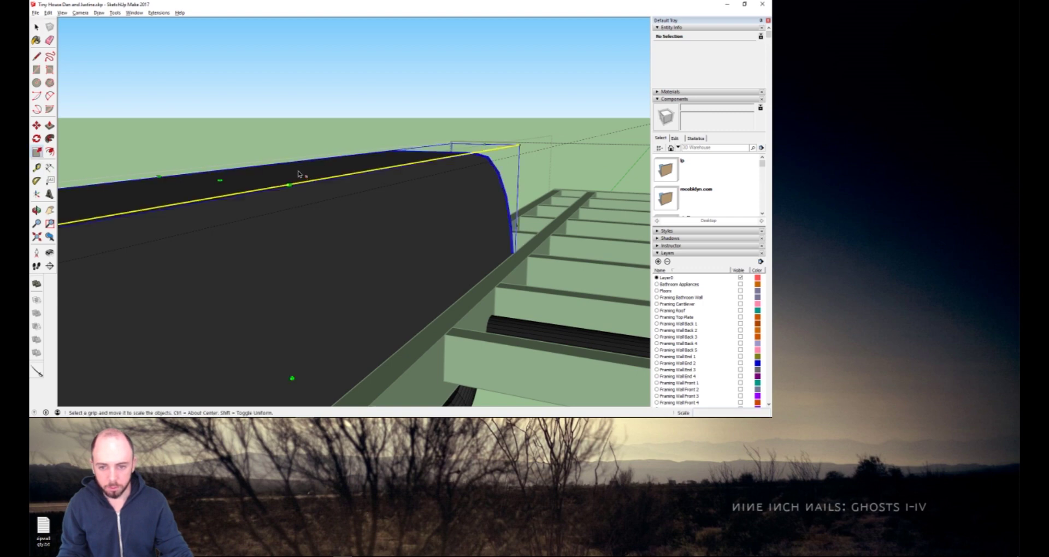
drag(221, 179, 254, 215)
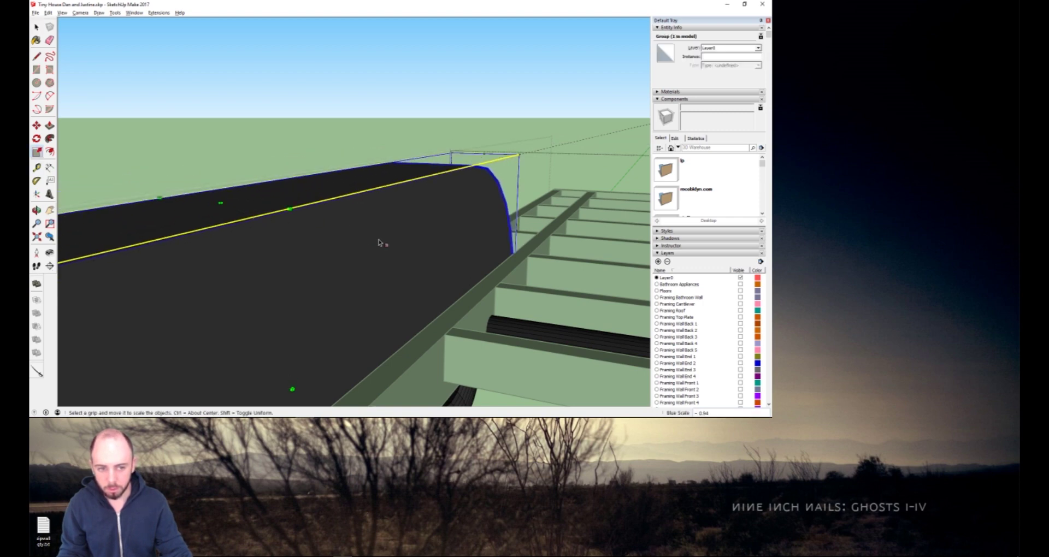
scroll(397, 247, down, 2)
key(space)
scroll(391, 275, up, 1)
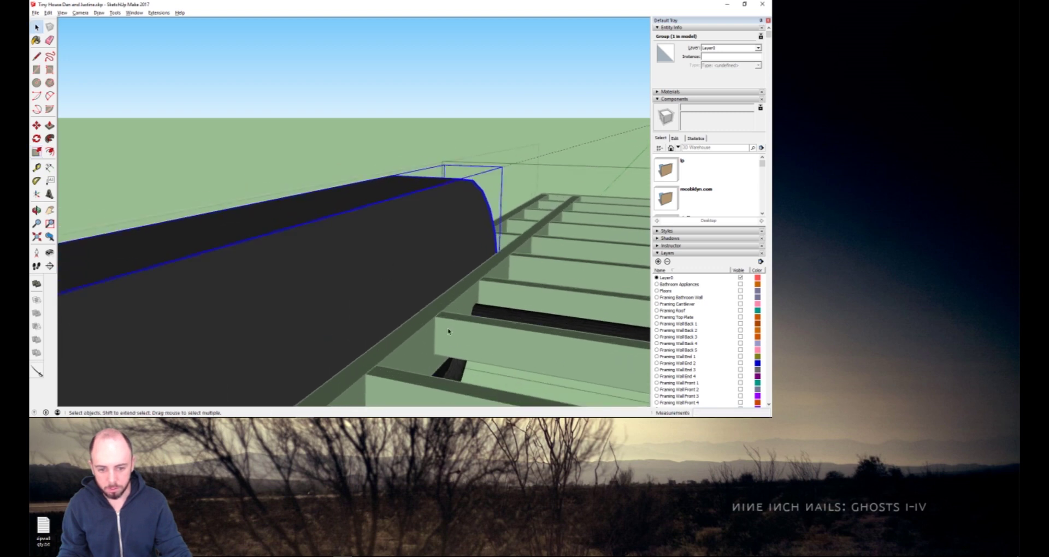
Tape-measure the second fender's height above the deck beam, about 1' 3/4".
click(453, 369)
scroll(397, 339, up, 4)
key(t)
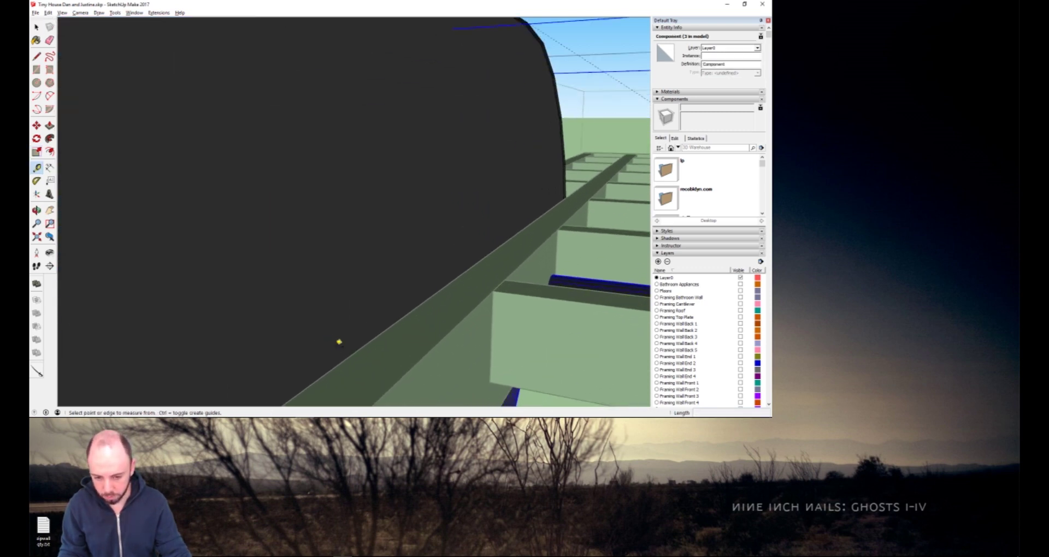
click(338, 363)
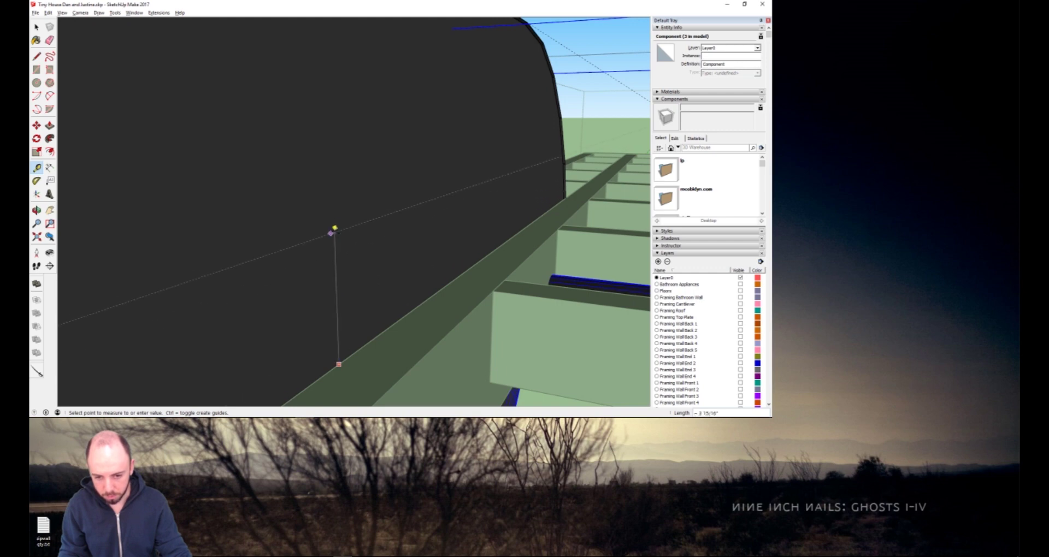
scroll(332, 215, down, 4)
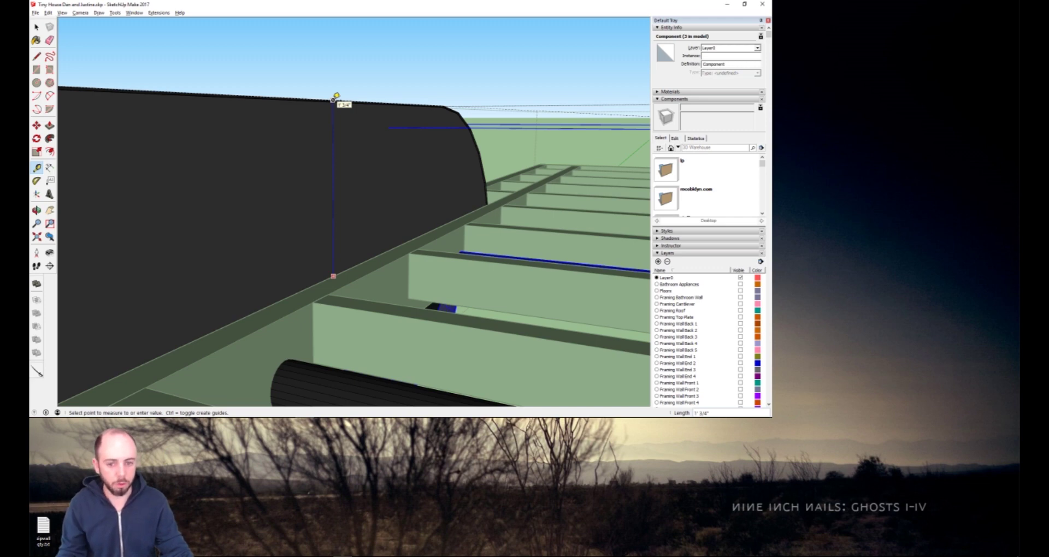
click(336, 99)
scroll(379, 172, down, 8)
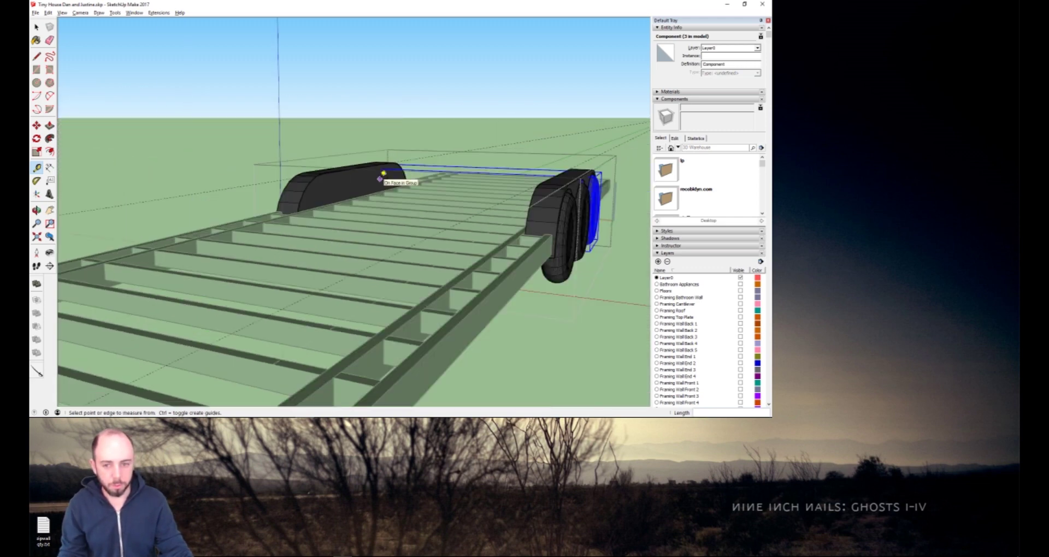
key(space)
Exit the trailer component and orbit to a full side view showing both lowered fenders over three wheels.
key(e)
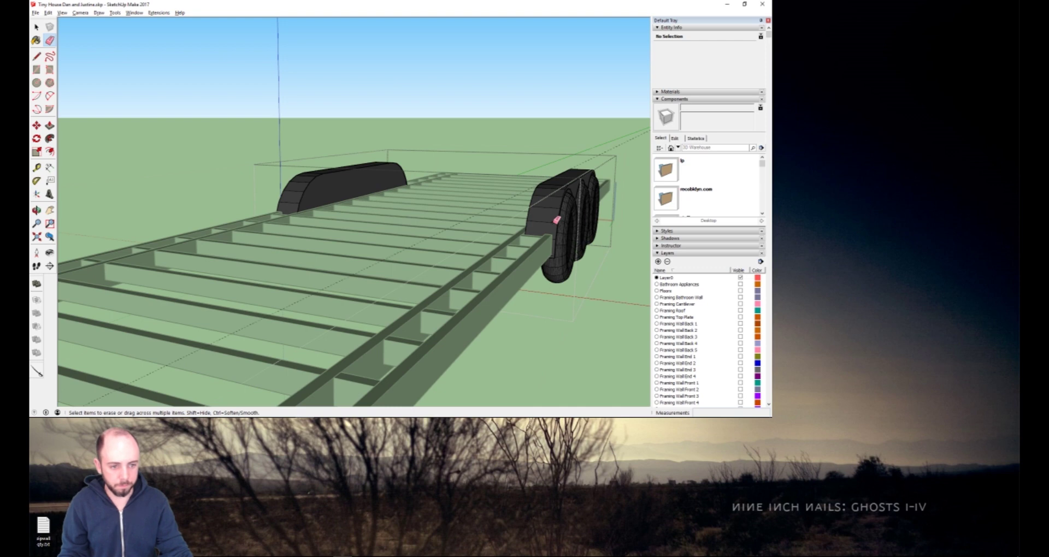
scroll(595, 272, down, 5)
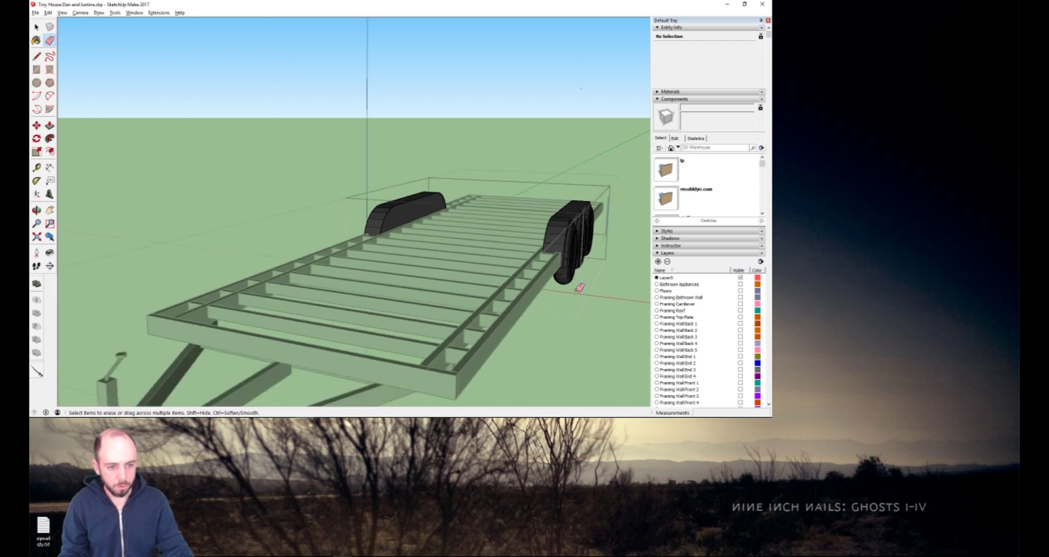
key(space)
click(541, 185)
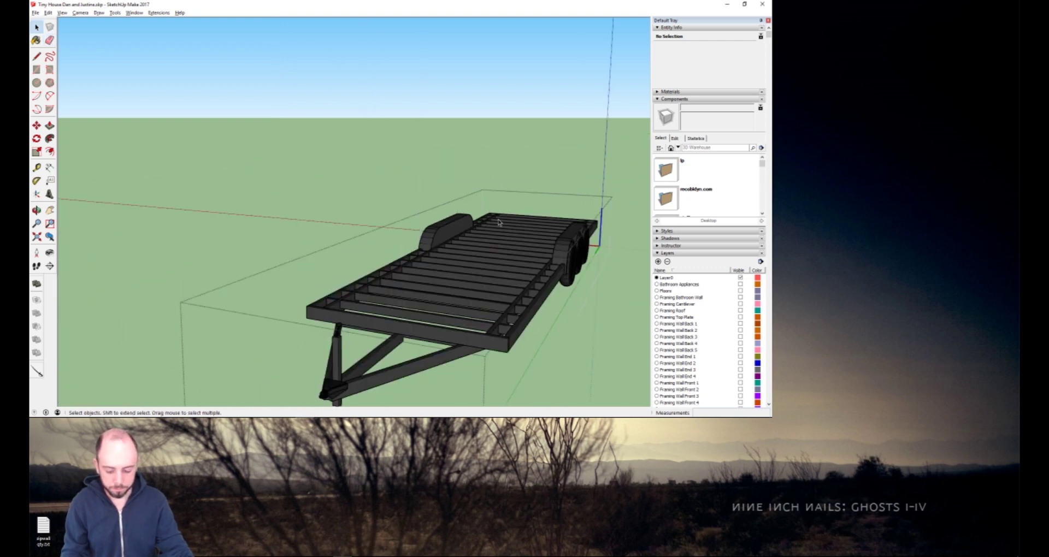
middle_drag(540, 233, 141, 237)
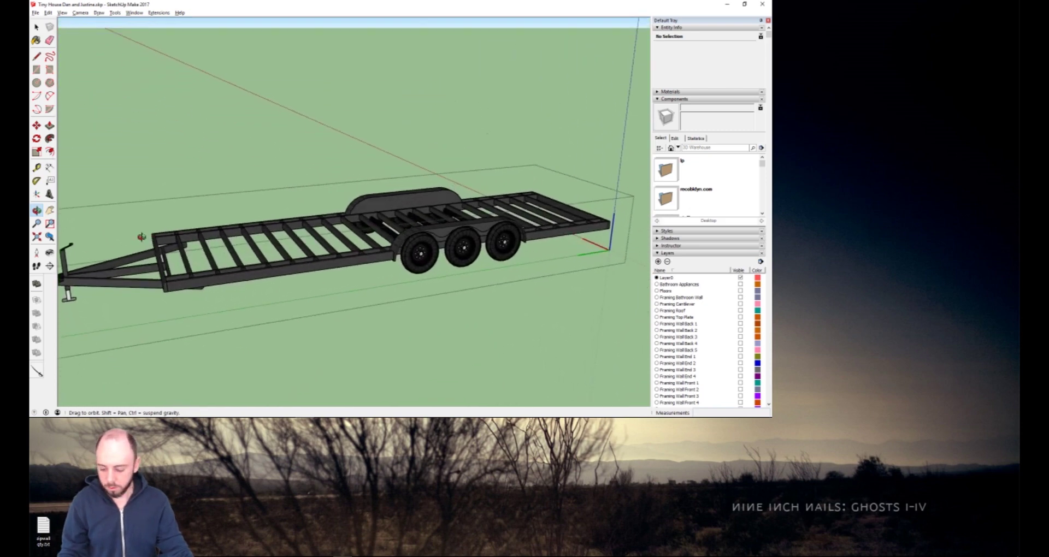
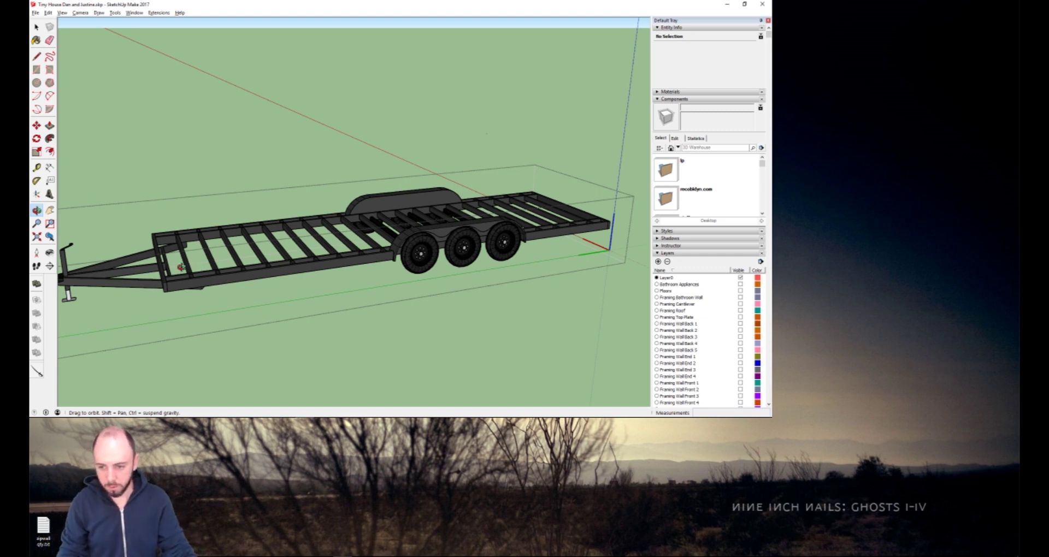
Measure a short distance at the trailer beam corner from a near top-down view.
scroll(164, 273, up, 5)
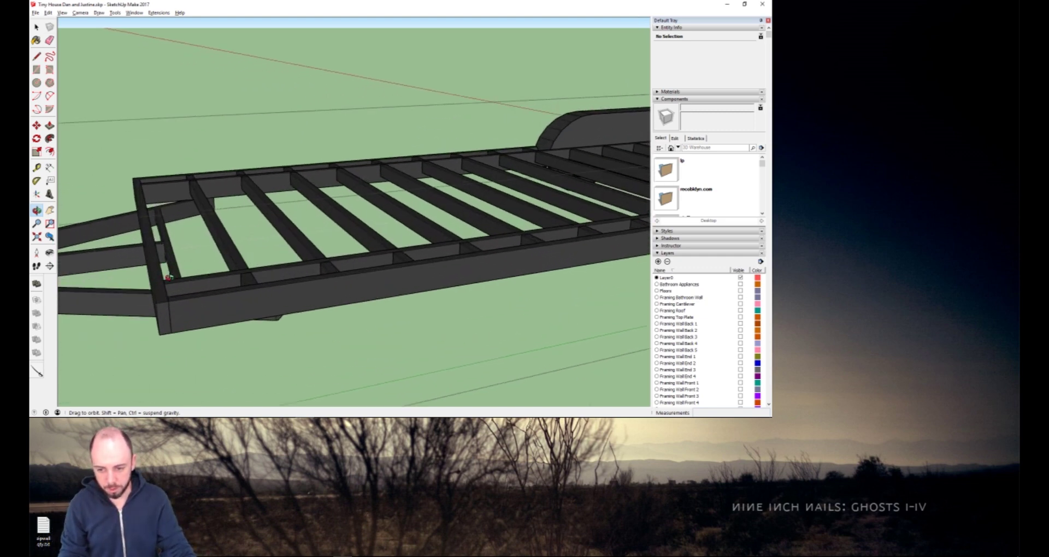
drag(186, 282, 510, 397)
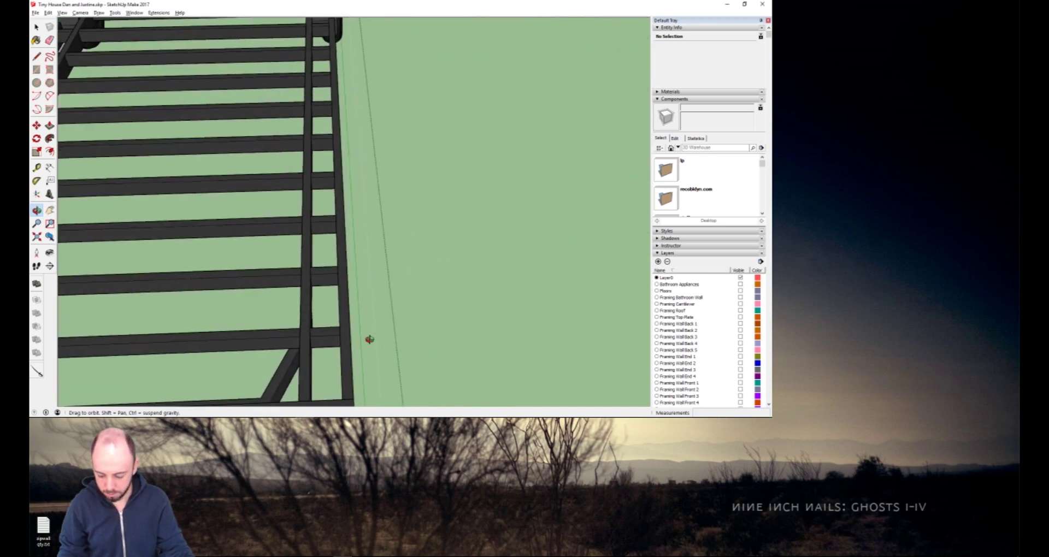
key(t)
click(309, 401)
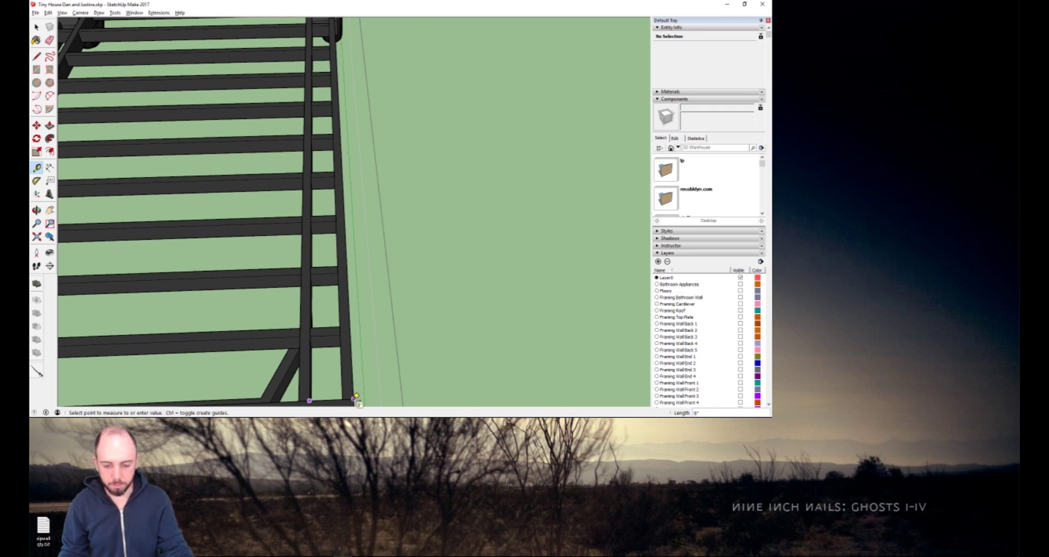
click(356, 395)
scroll(339, 341, down, 3)
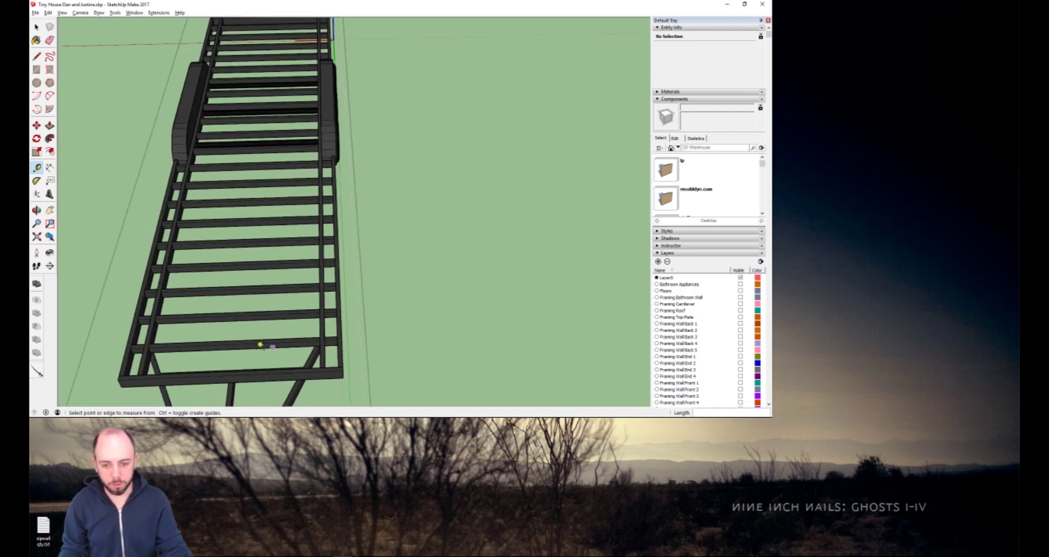
middle_drag(298, 329, 333, 225)
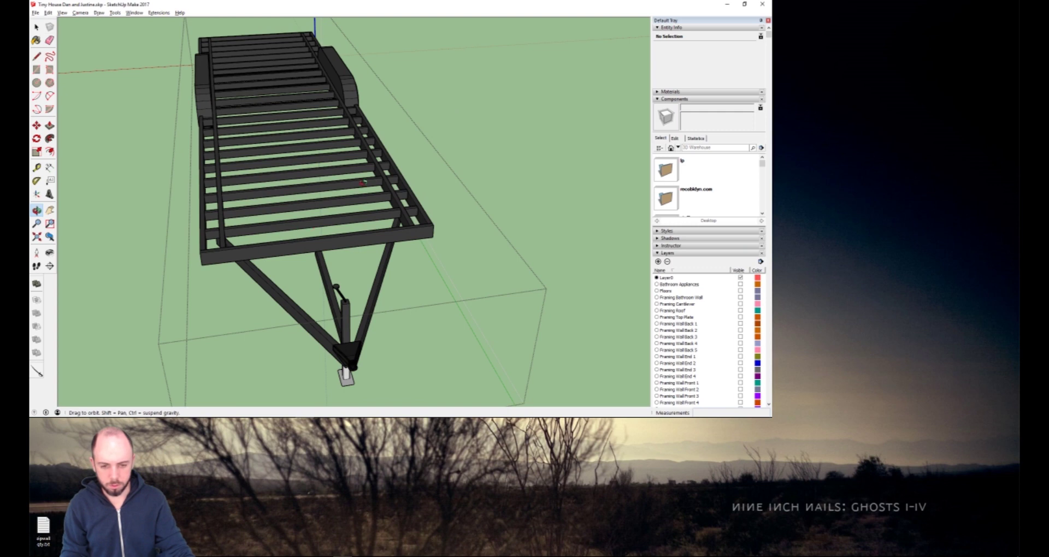
scroll(363, 183, up, 4)
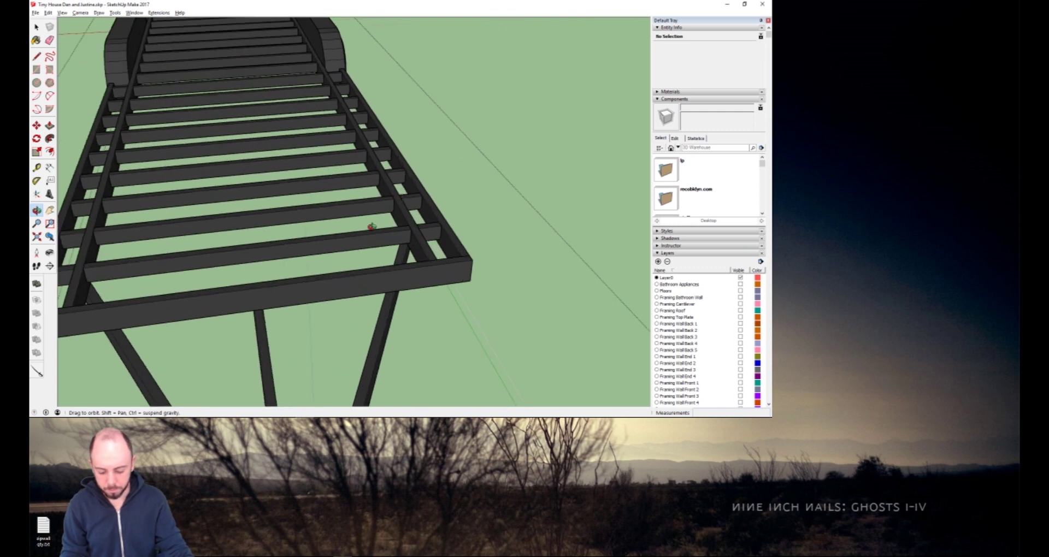
scroll(262, 249, down, 5)
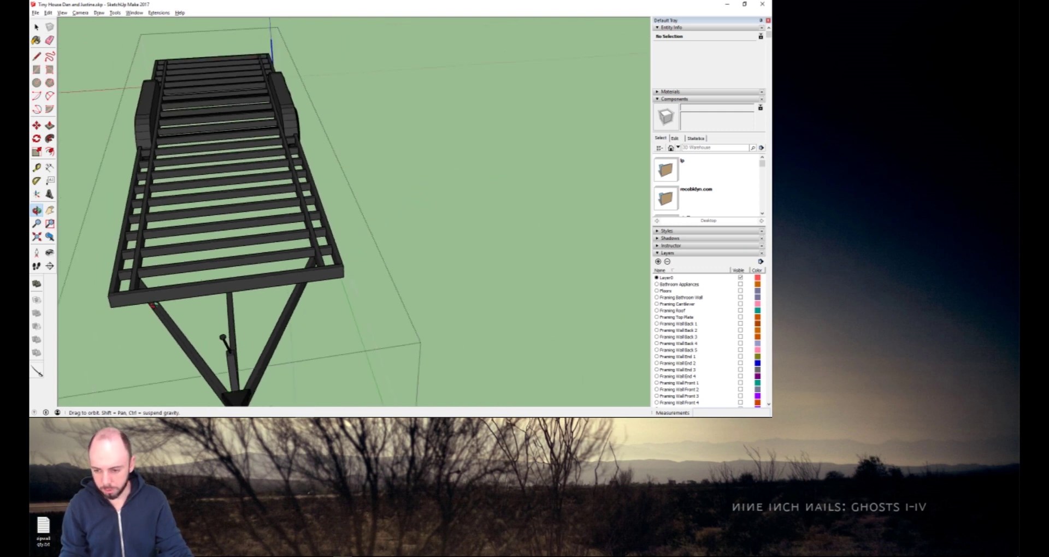
Measure across the trailer frame from its corner with the Tape Measure.
key(t)
click(112, 295)
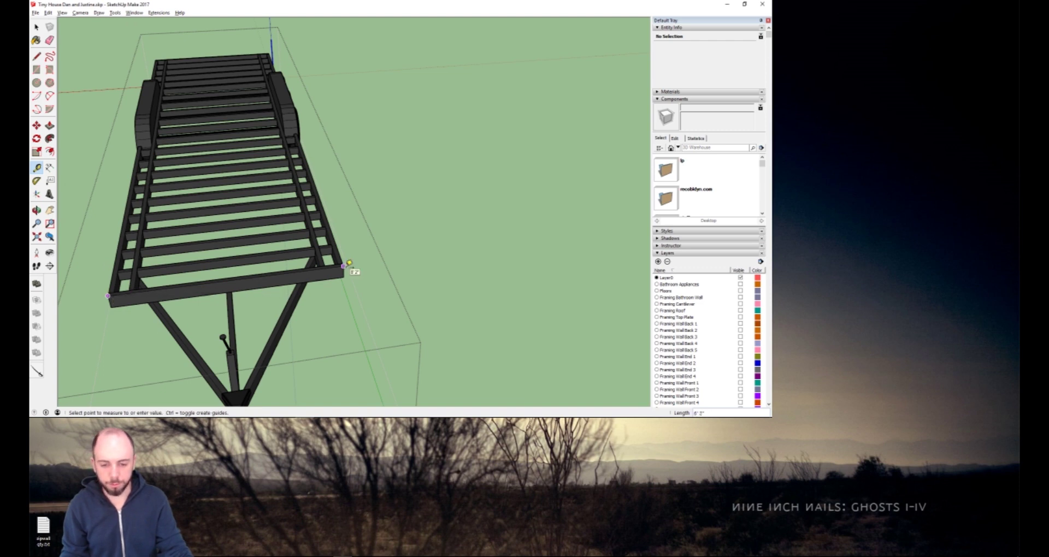
click(348, 264)
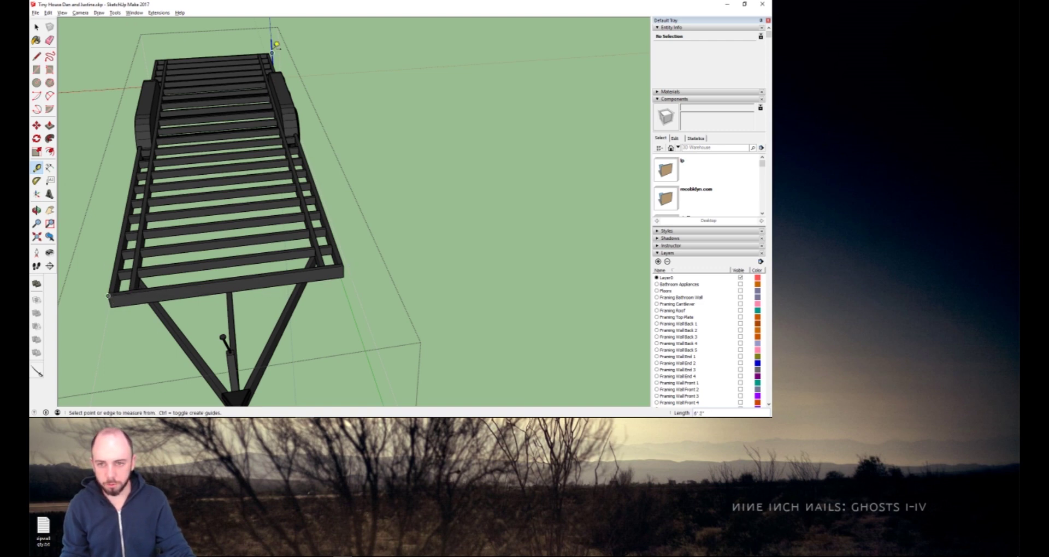
click(344, 266)
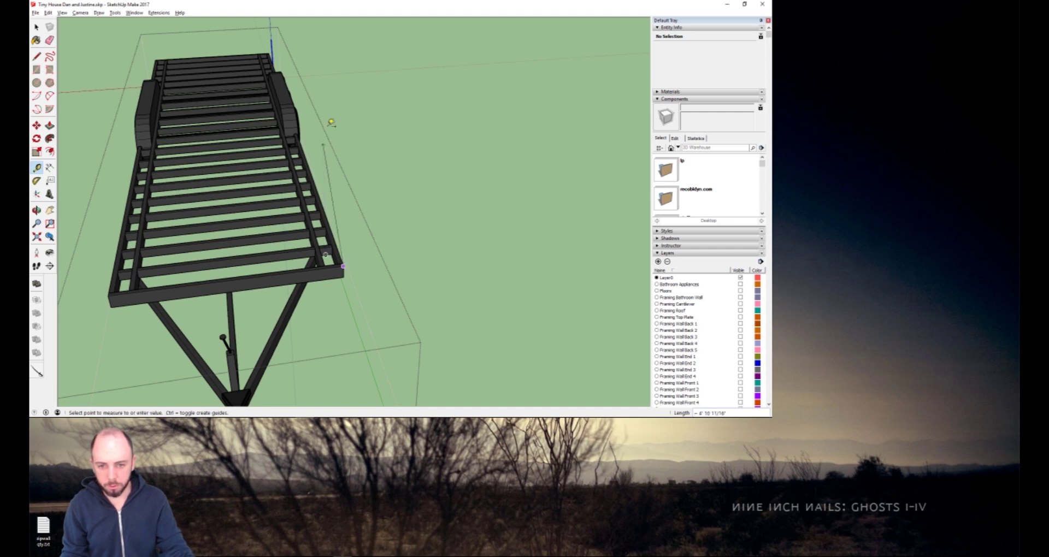
scroll(268, 51, up, 5)
scroll(268, 51, up, 4)
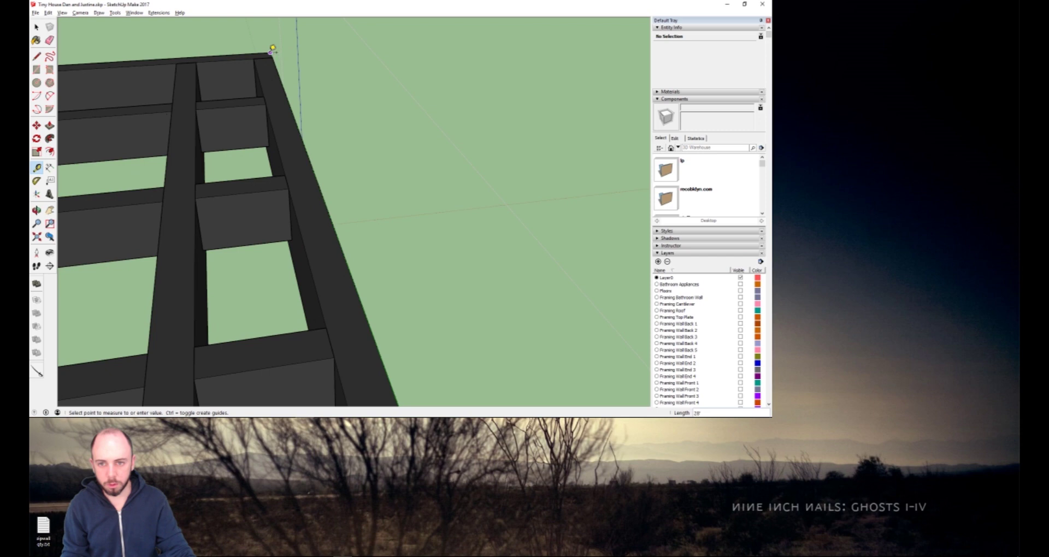
scroll(269, 49, down, 10)
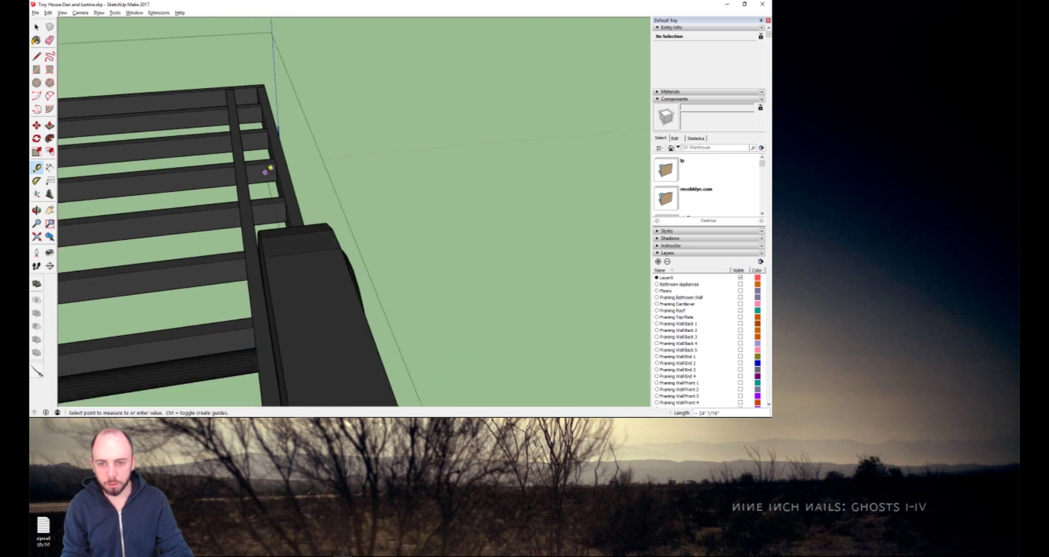
scroll(269, 314, up, 4)
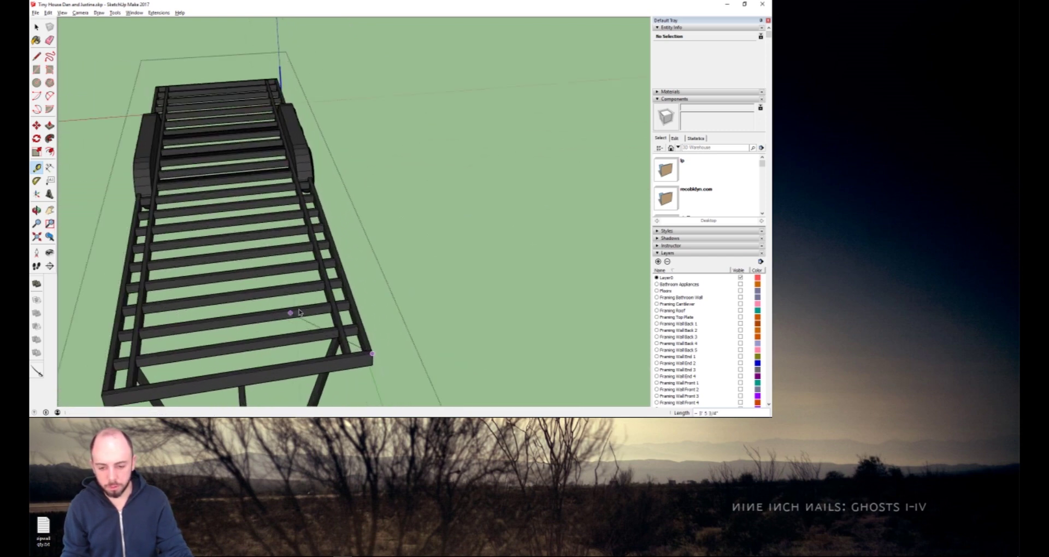
key(space)
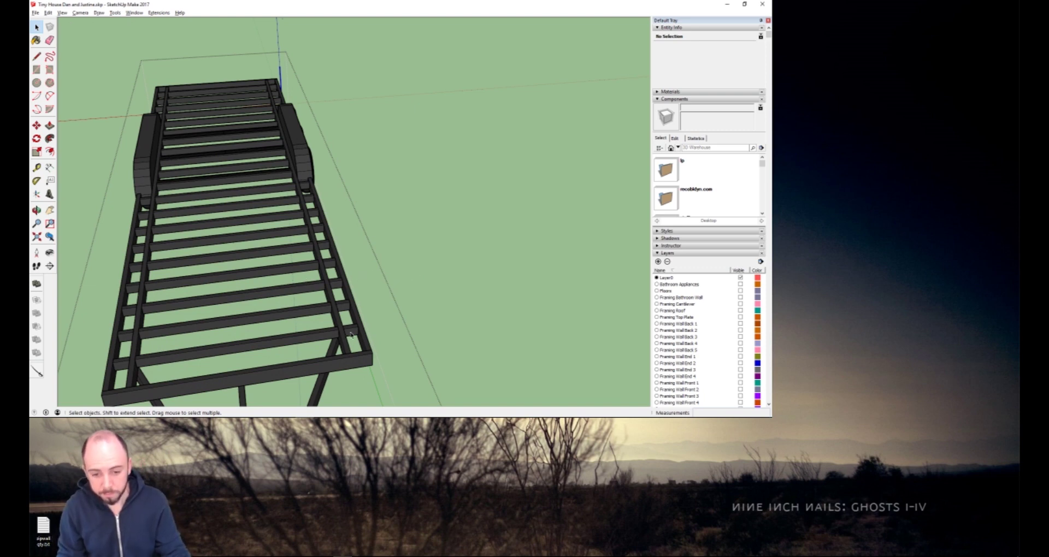
Enter the trailer floor frame group and select the end rim board and nearest joist.
click(331, 332)
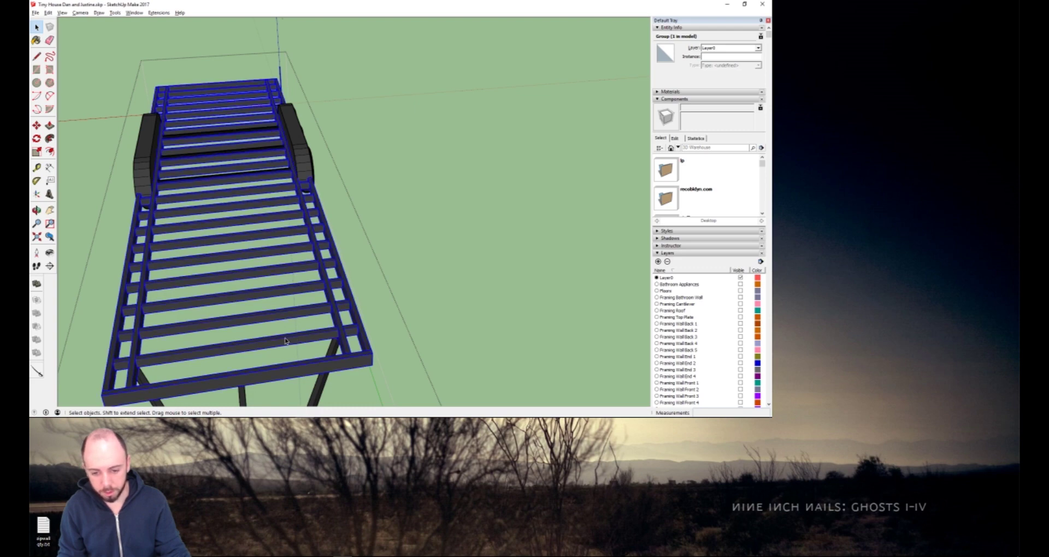
middle_drag(273, 348, 437, 342)
shift+middle_drag(499, 326, 264, 300)
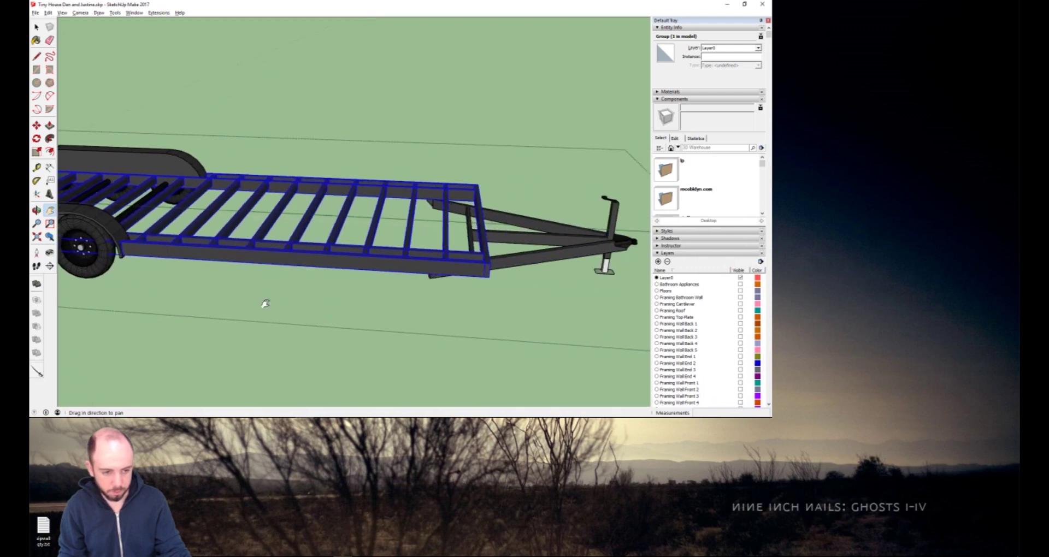
scroll(460, 218, up, 2)
scroll(460, 218, up, 2)
double_click(390, 260)
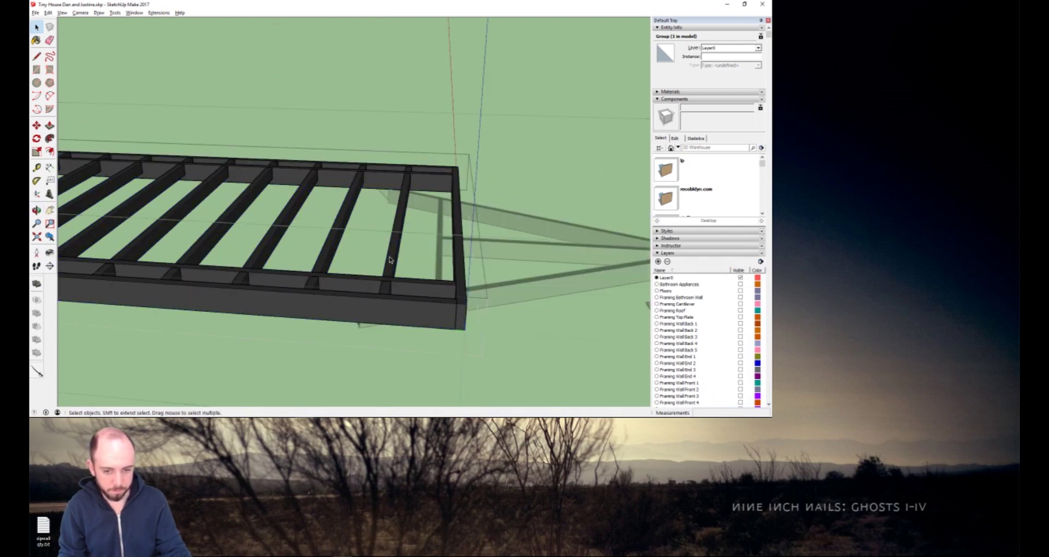
click(459, 253)
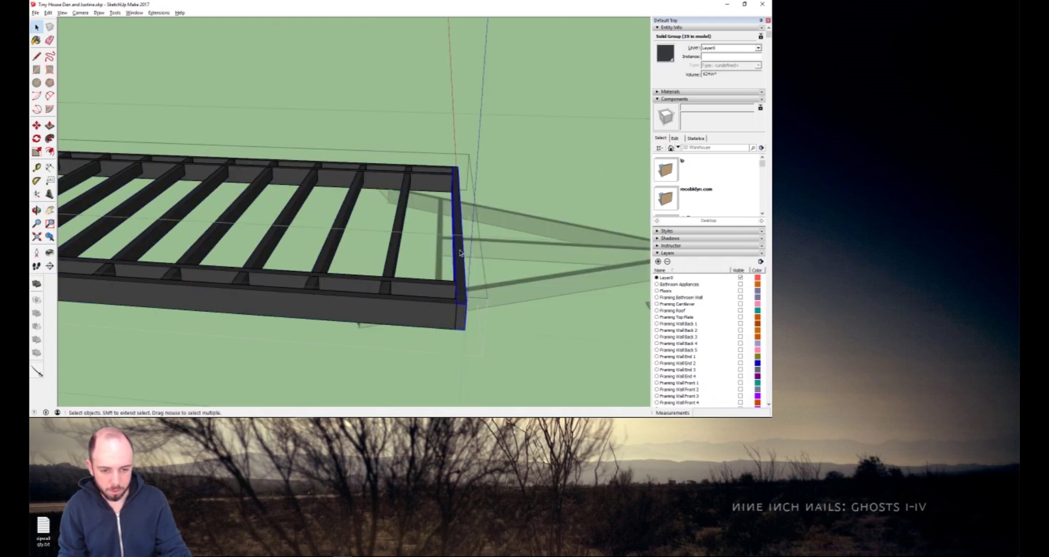
click(392, 257)
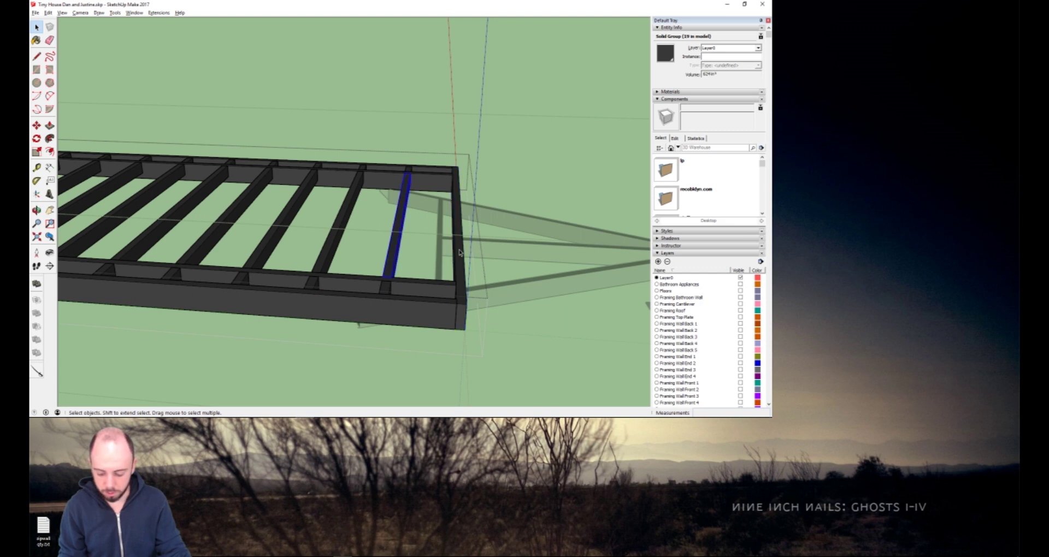
scroll(459, 252, up, 3)
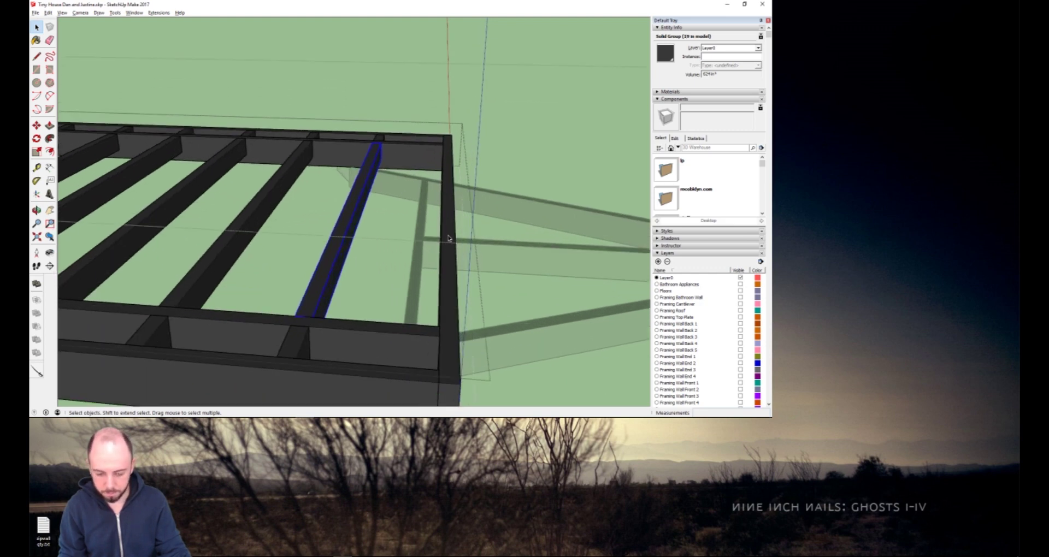
Place a Tape Measure guide 15 inches from the end board.
key(t)
click(454, 221)
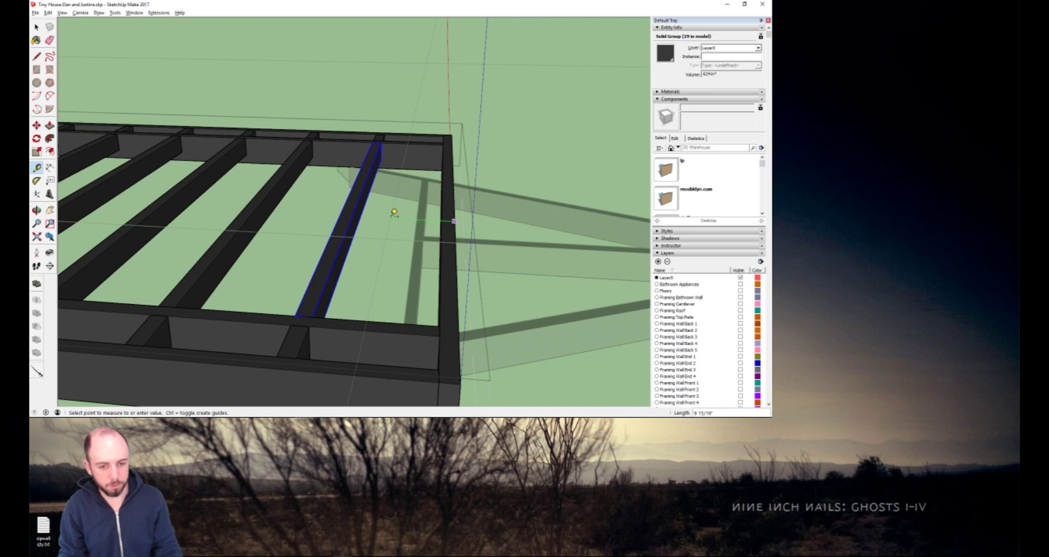
text(15)
key(Return)
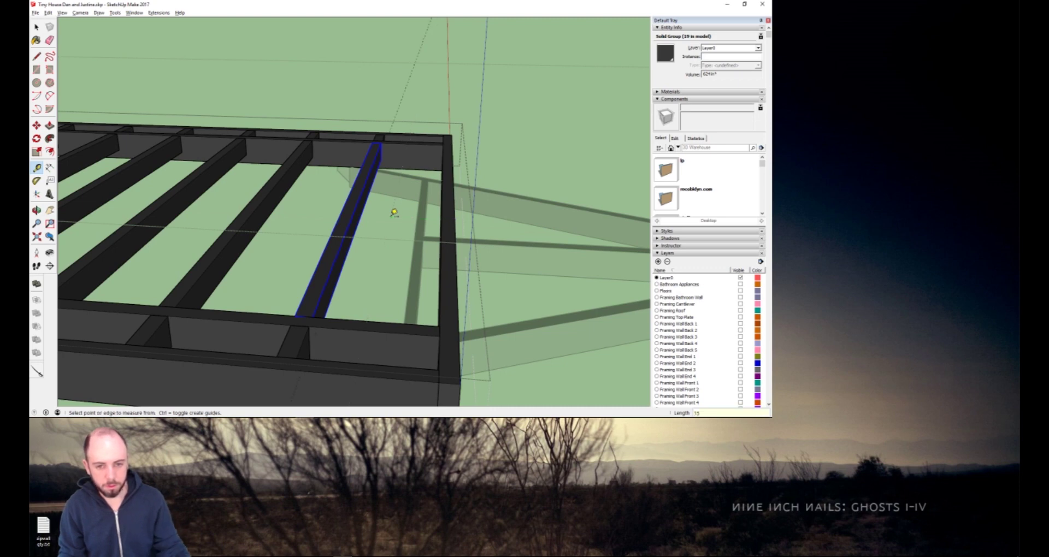
Move the end joist onto the 15 inch guide and deselect it.
middle_drag(366, 232, 379, 237)
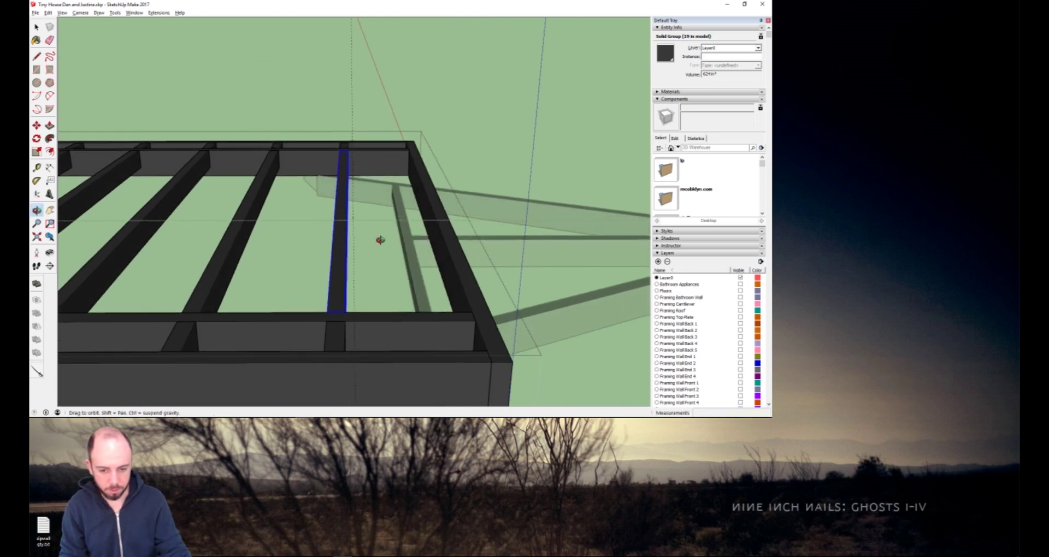
key(m)
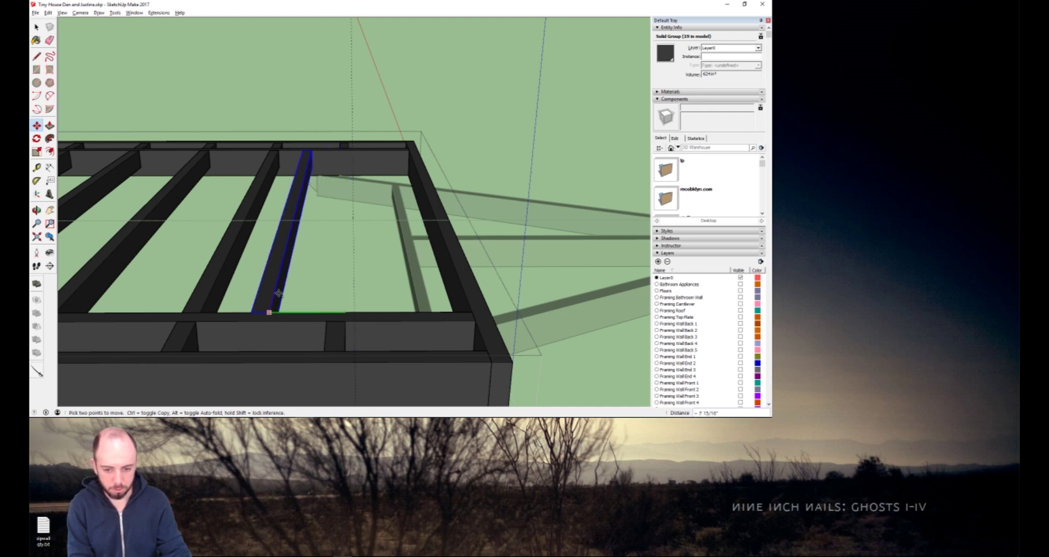
click(354, 332)
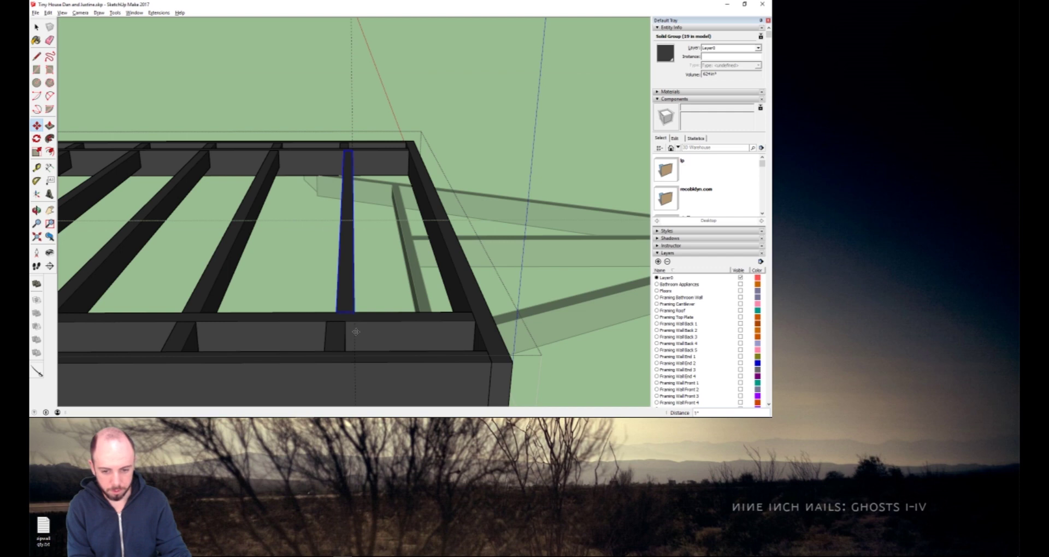
key(space)
click(382, 194)
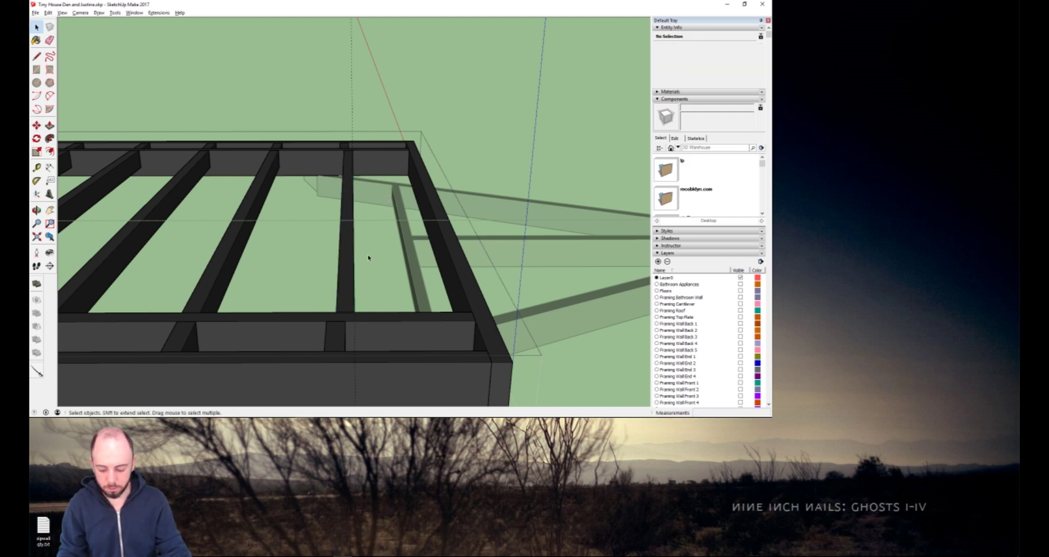
Place a 15 inch guide measured from the joist edge.
key(h)
middle_drag(233, 221, 244, 203)
scroll(481, 218, up, 8)
scroll(327, 203, up, 5)
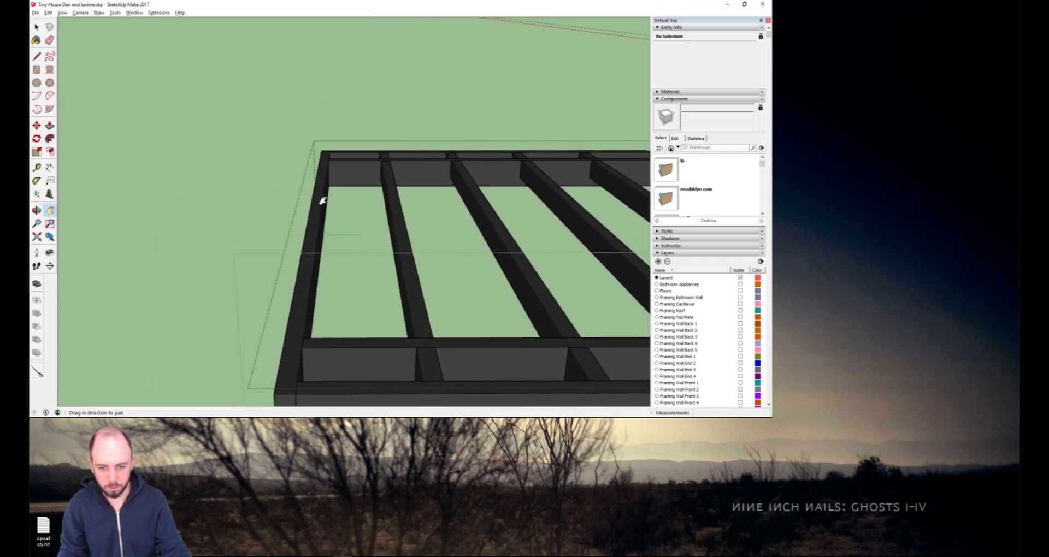
key(t)
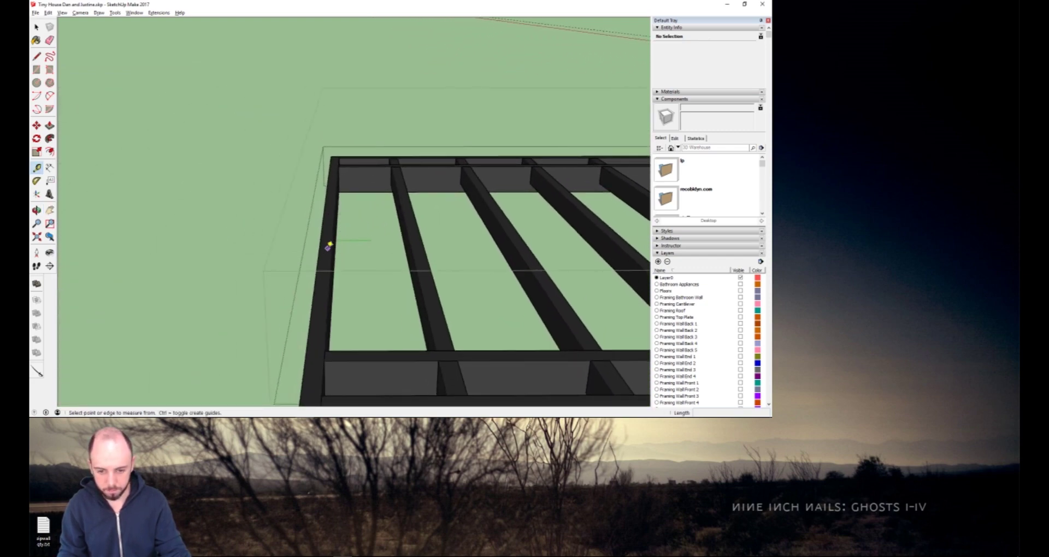
click(320, 253)
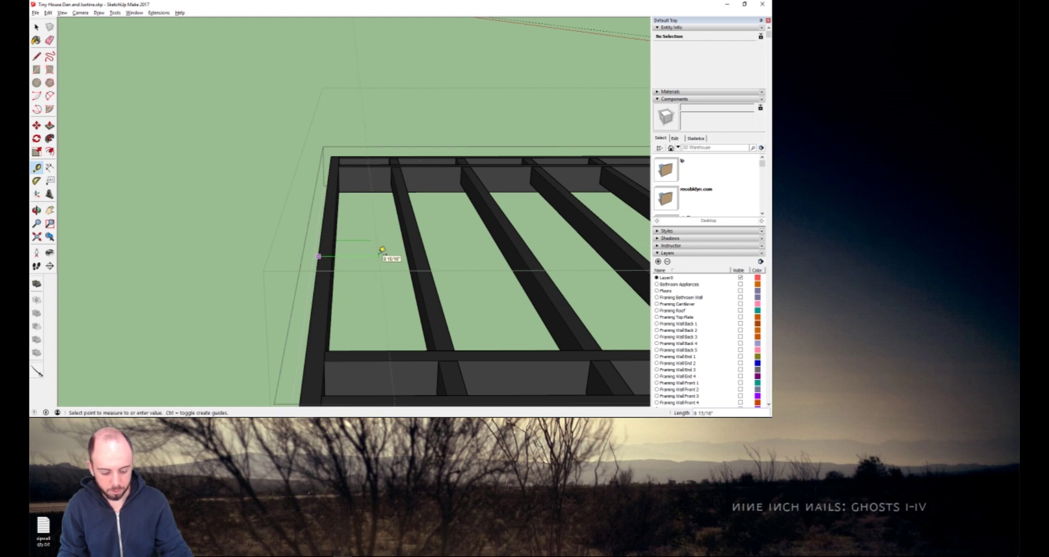
text(15)
key(Return)
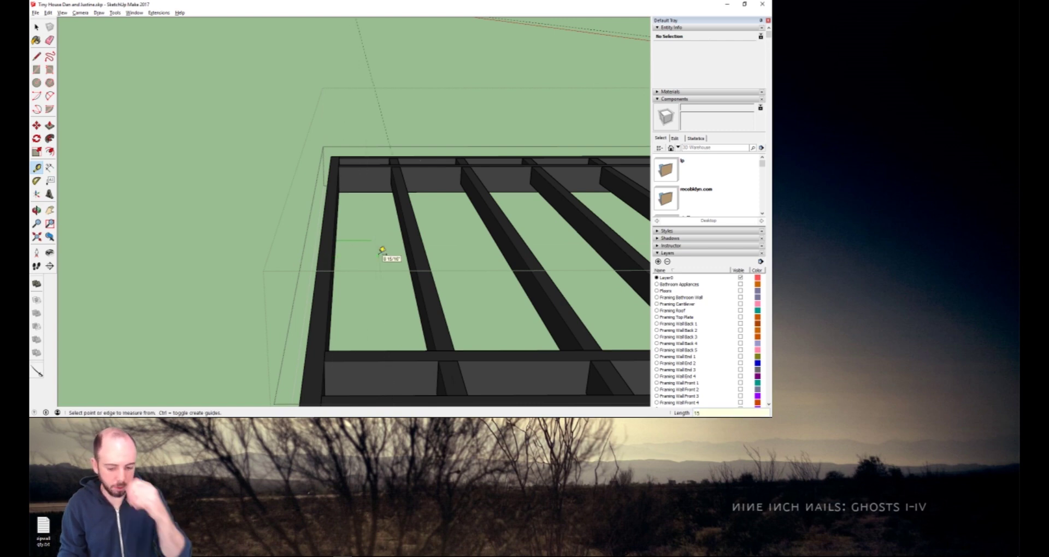
Shift the floor joist beside the guide about 1 3/8 inches sideways.
key(space)
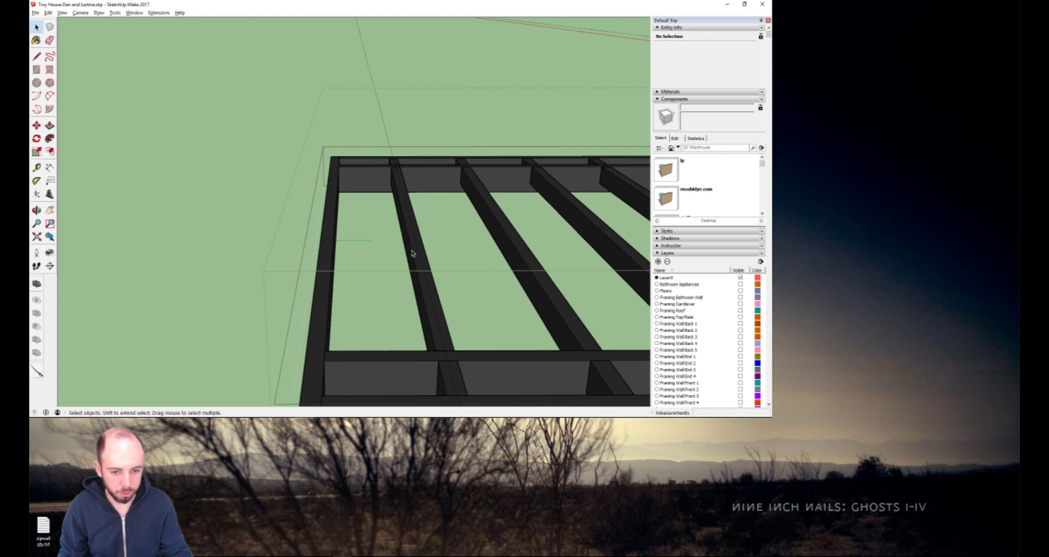
click(414, 255)
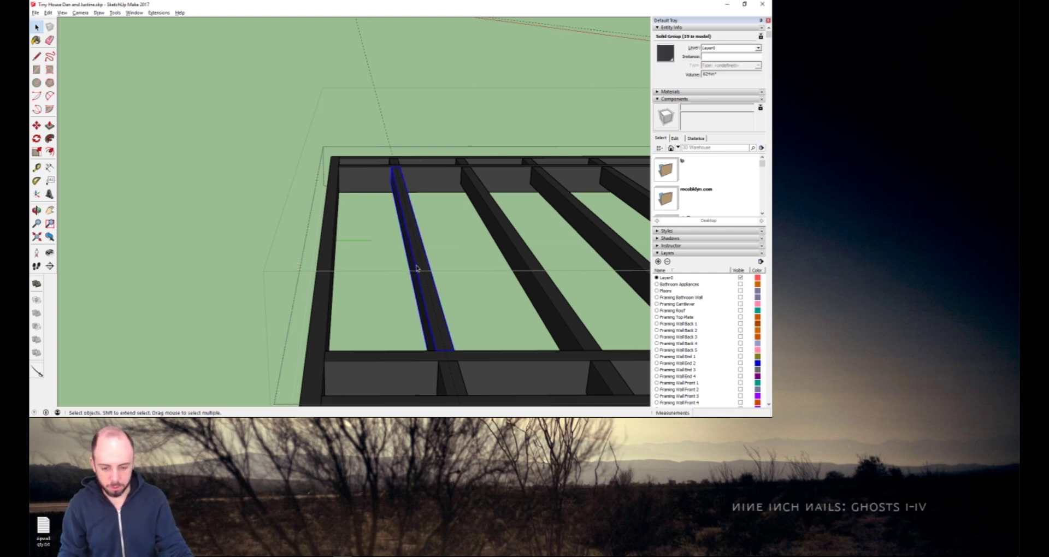
key(m)
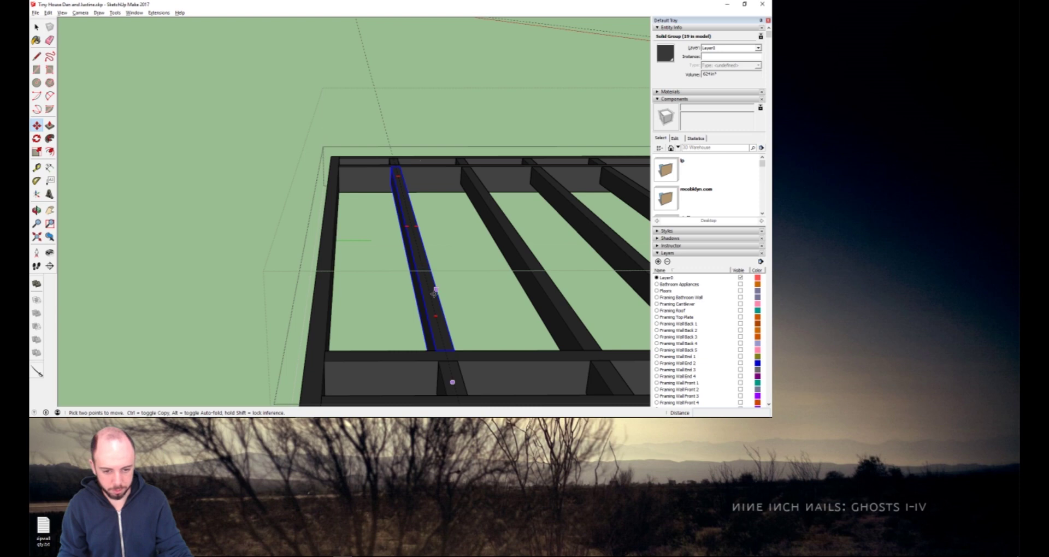
click(435, 348)
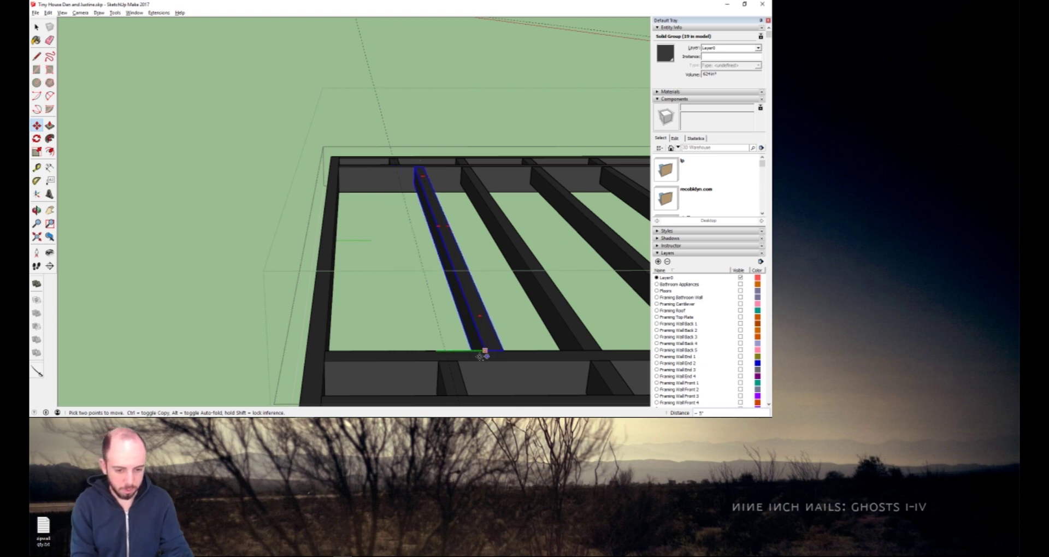
click(449, 354)
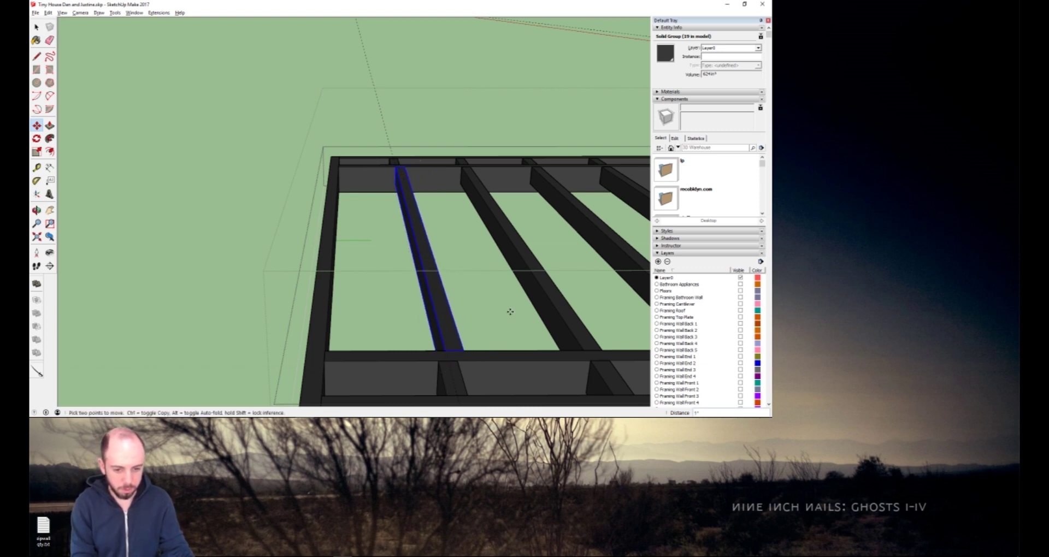
scroll(508, 312, down, 2)
mouse_move(523, 299)
shift+middle_down()
mouse_move(378, 285)
mouse_move(454, 249)
mouse_move(271, 292)
mouse_move(140, 264)
mouse_move(292, 292)
shift+middle_up()
key(space)
Reopen the trailer frame group for editing and frame the tongue end in view.
click(486, 204)
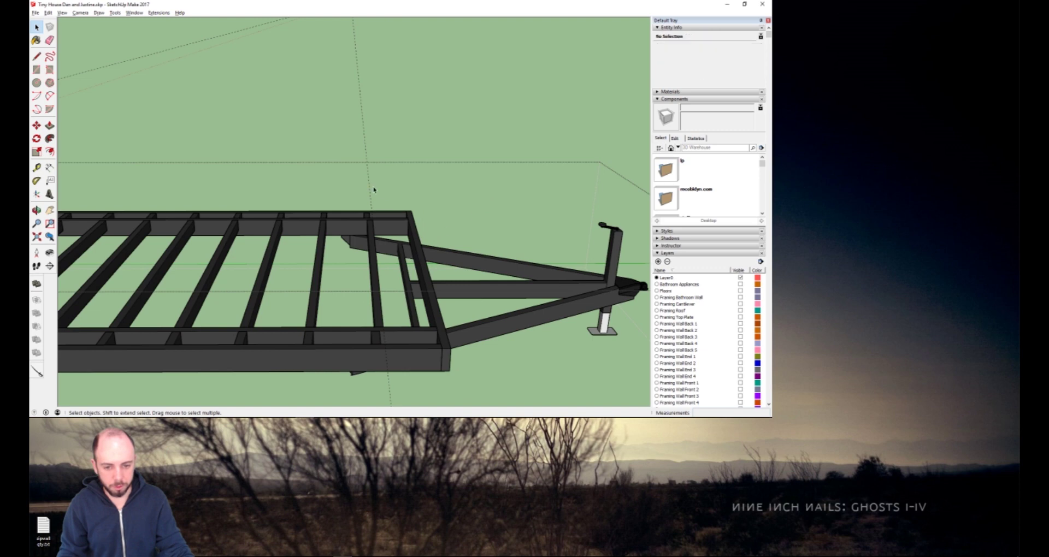
key(e)
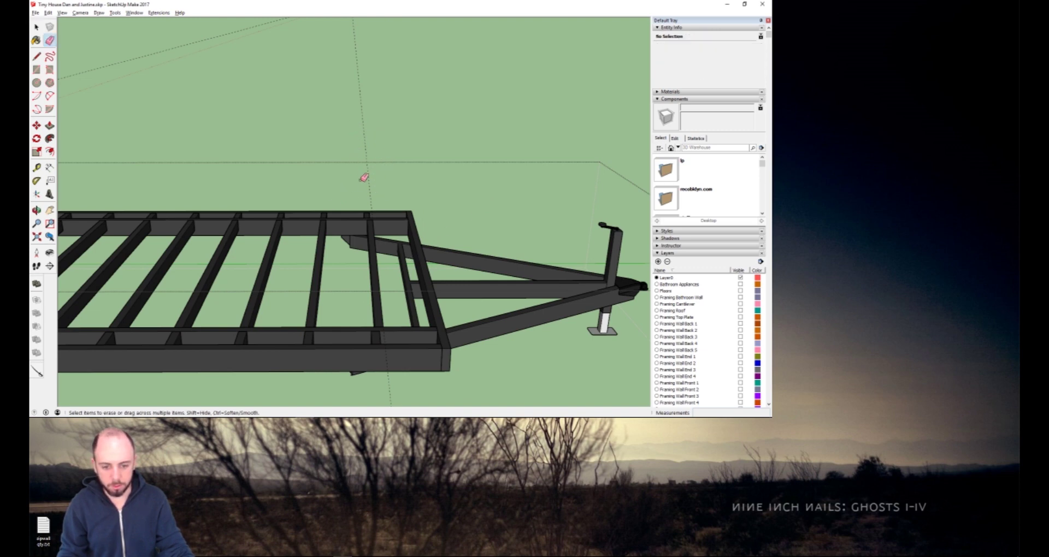
key(space)
click(367, 170)
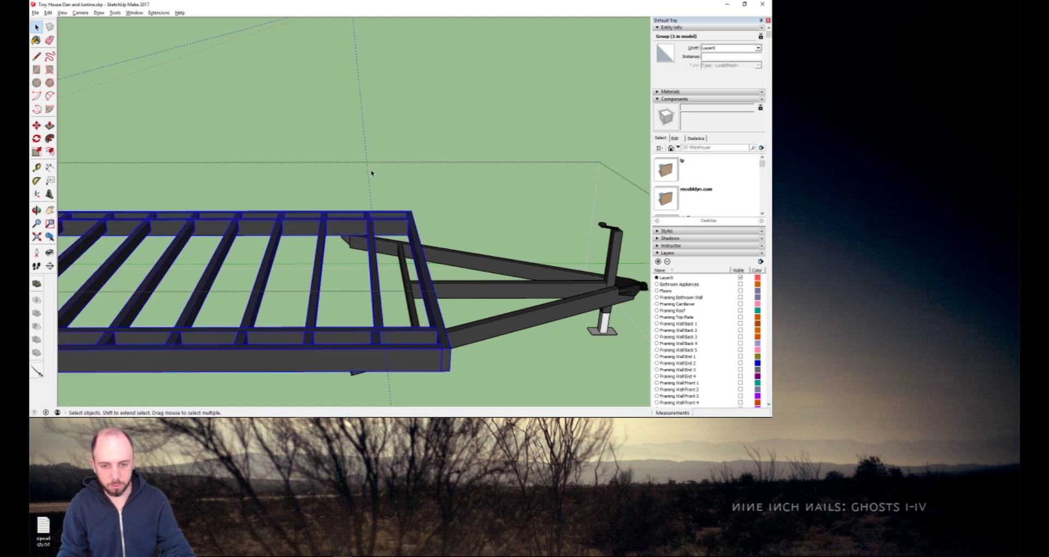
double_click(371, 234)
click(370, 233)
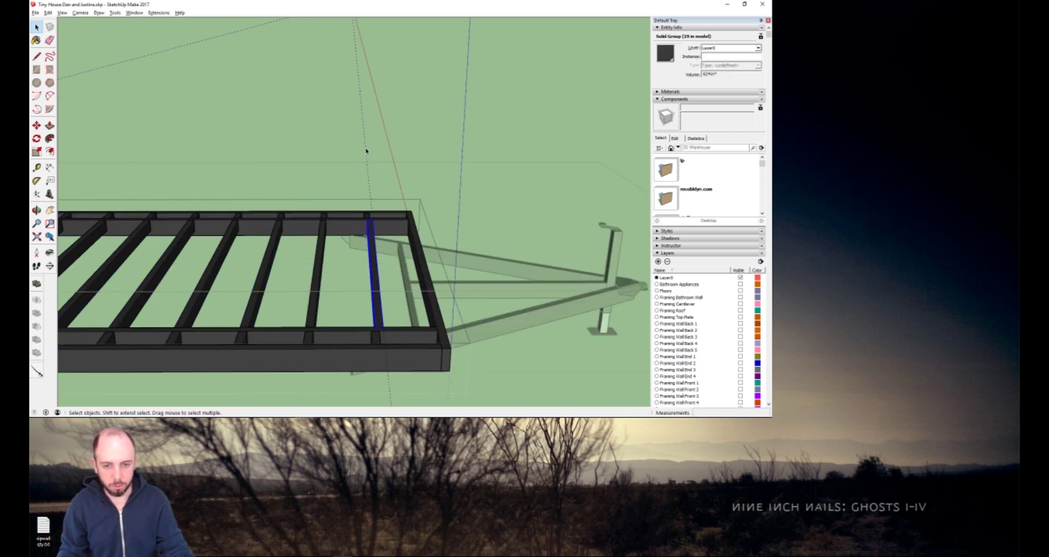
click(370, 134)
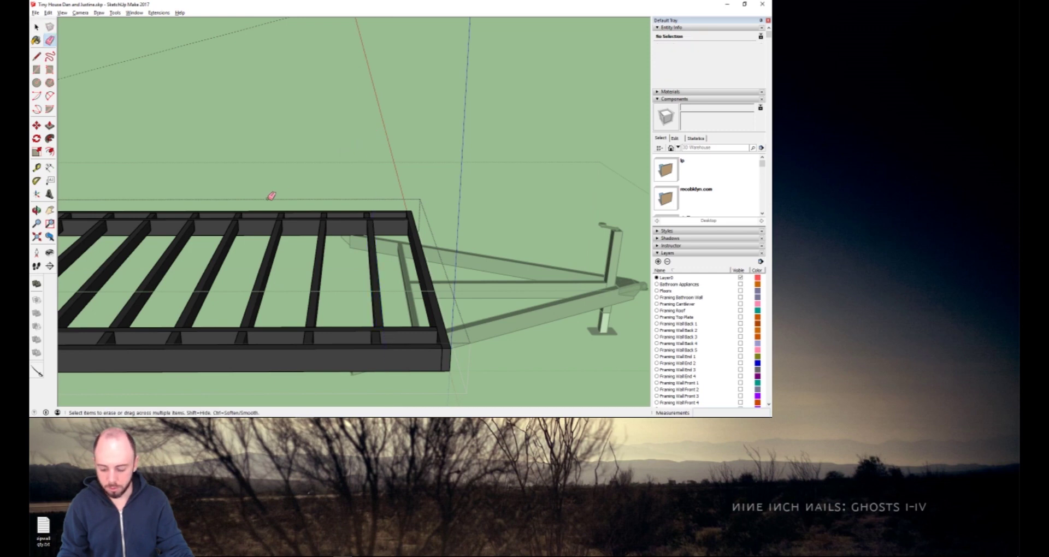
mouse_move(272, 194)
shift+middle_down()
mouse_move(364, 192)
mouse_move(241, 145)
mouse_move(273, 133)
shift+middle_up()
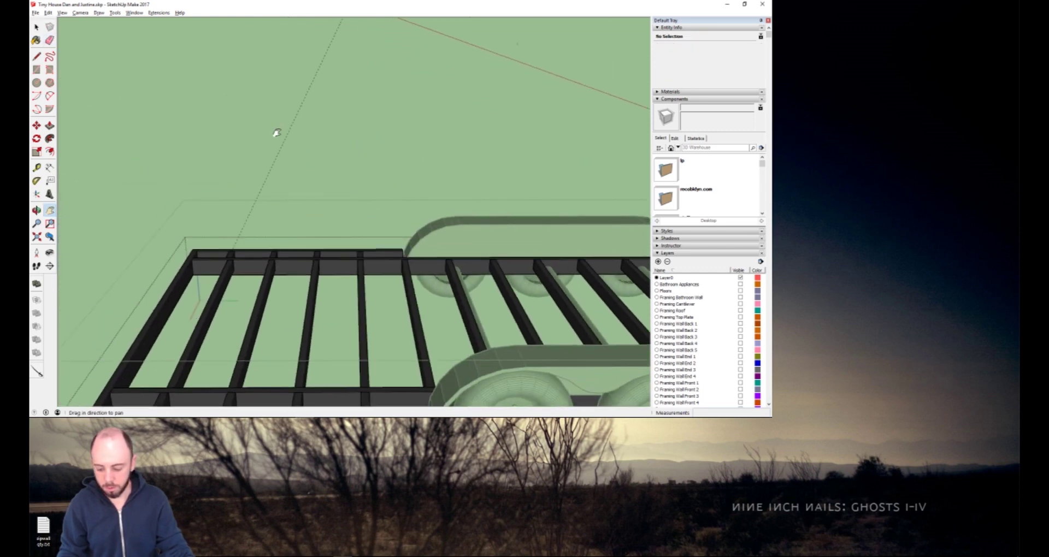
key(e)
shift+middle_drag(484, 171, 361, 245)
drag(368, 258, 345, 259)
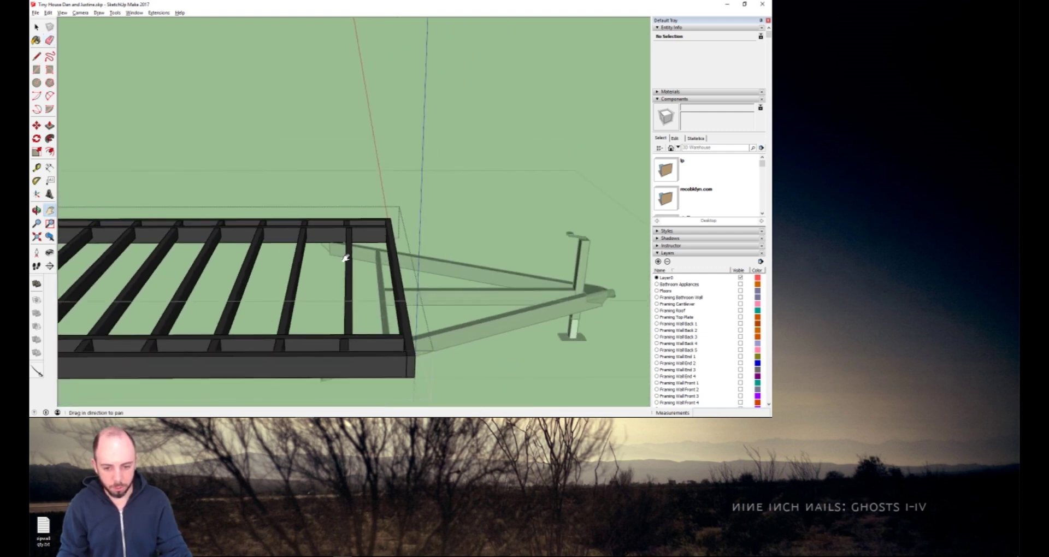
Delete five floor joists near the tongue end of the frame.
key(space)
click(294, 282)
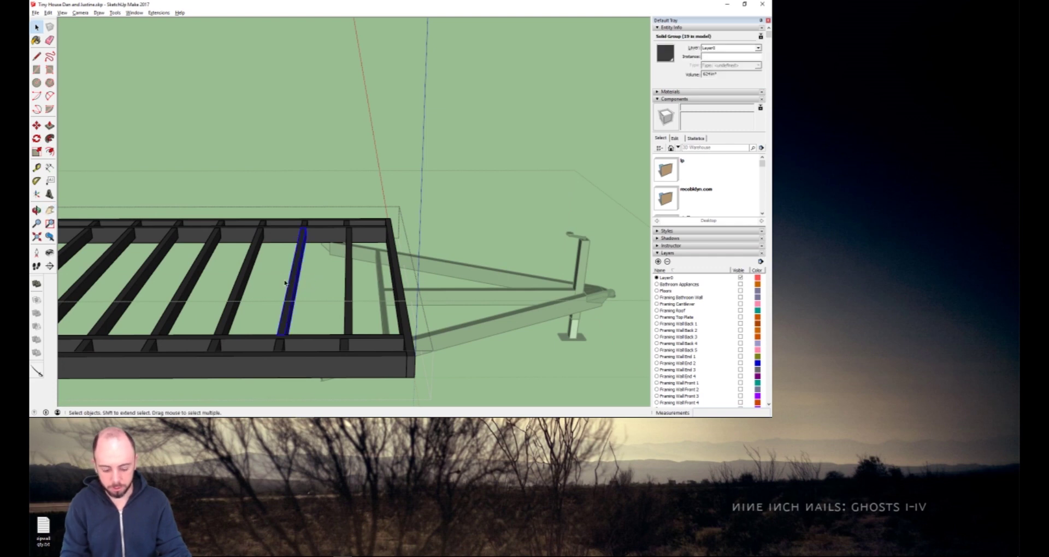
key(Delete)
click(240, 275)
key(Delete)
click(207, 276)
key(Delete)
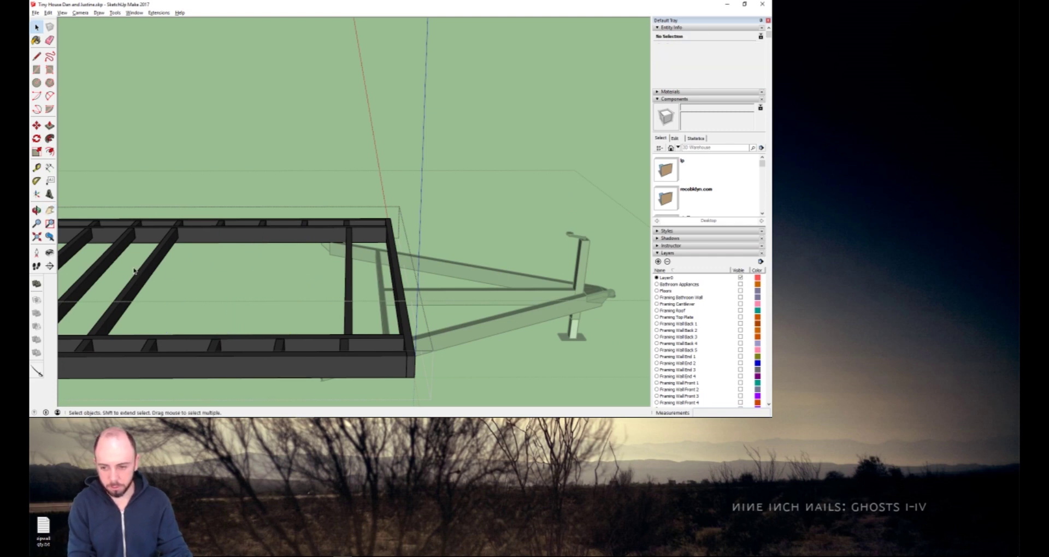
click(135, 271)
key(Delete)
click(97, 268)
key(Delete)
Delete the four floor joists above the wheels.
key(h)
drag(106, 264, 474, 264)
key(space)
click(474, 265)
key(Delete)
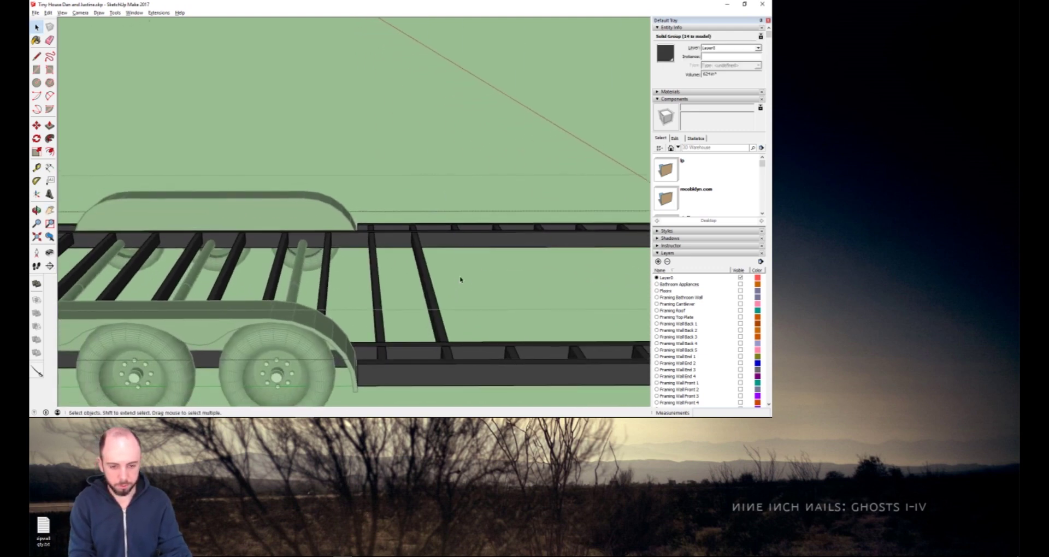
click(427, 281)
key(Delete)
click(380, 279)
key(Delete)
click(326, 276)
key(Delete)
Delete the next floor joists further along the frame.
click(275, 267)
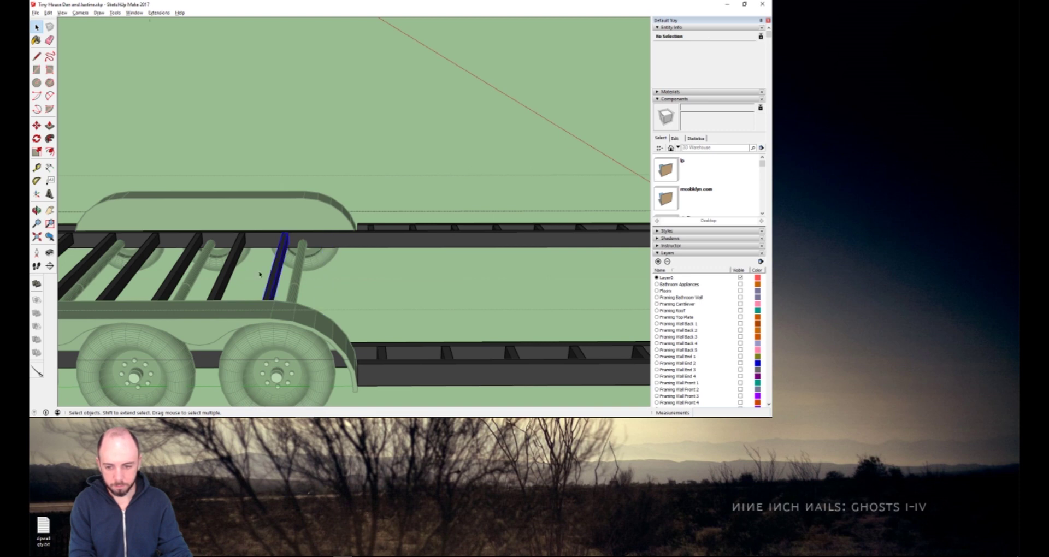
key(Delete)
click(181, 268)
key(Delete)
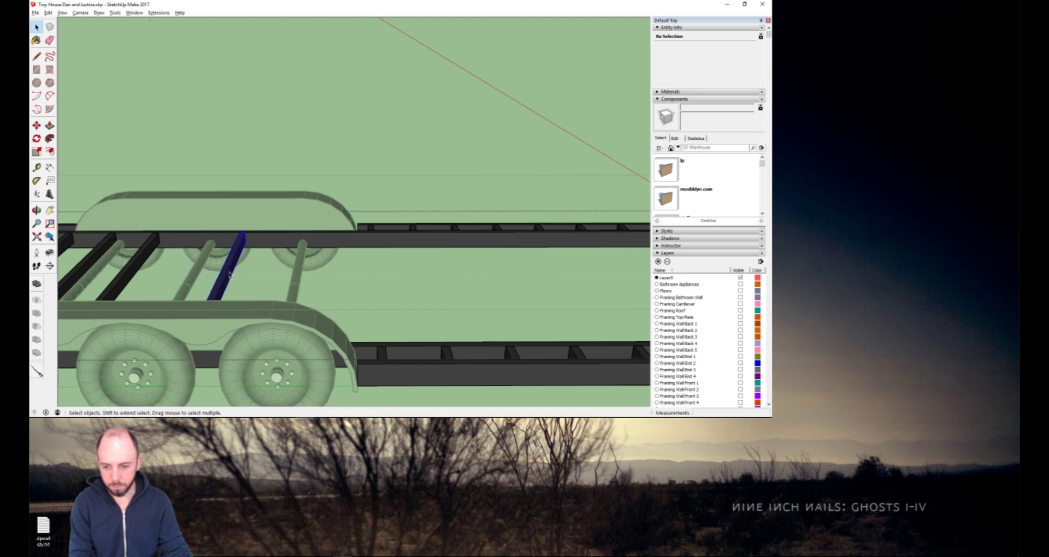
key(Delete)
click(138, 267)
key(Delete)
click(88, 266)
key(Delete)
Delete the remaining interior joists at the far end of the frame.
key(h)
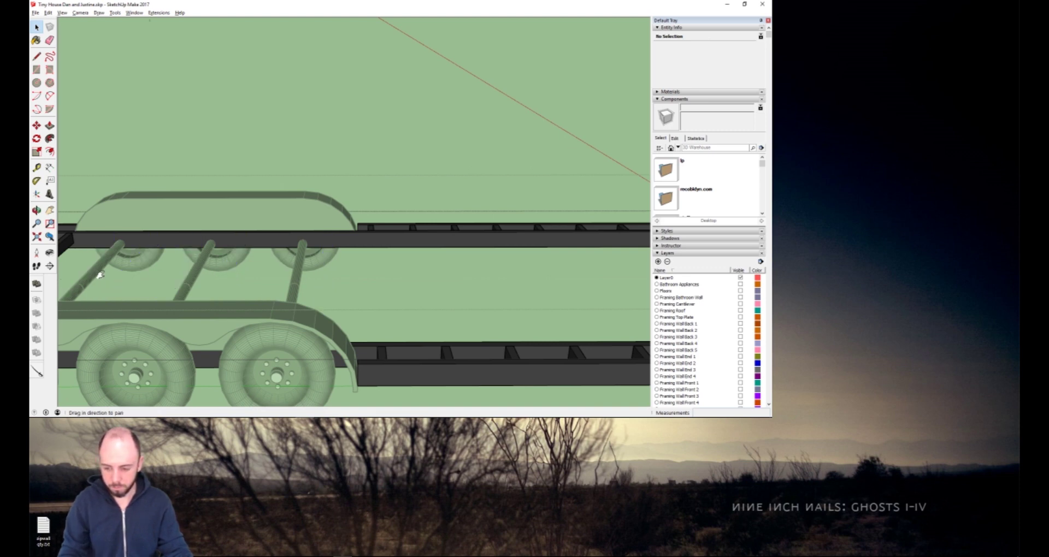
drag(100, 275, 427, 297)
key(space)
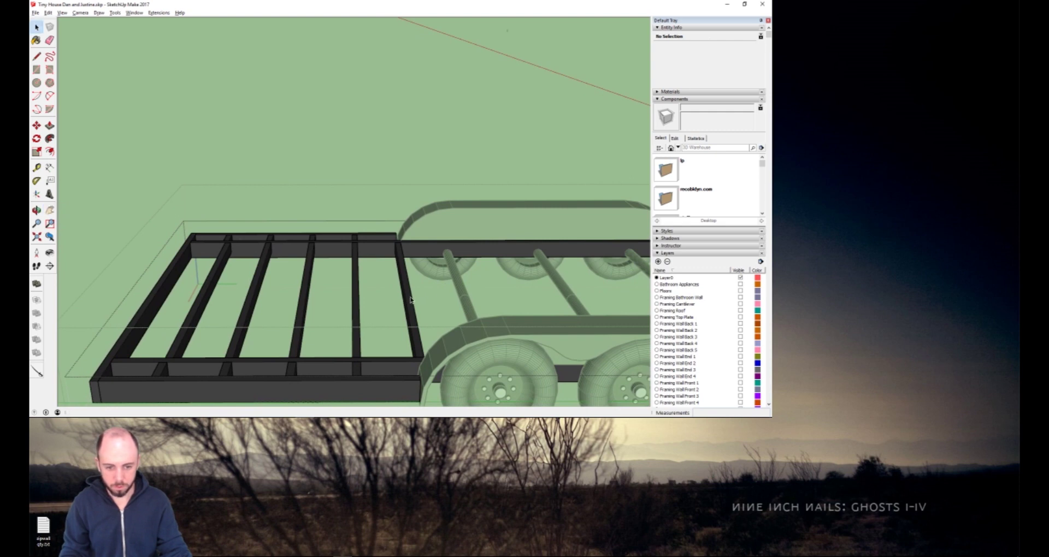
click(410, 297)
key(Delete)
click(358, 295)
key(Delete)
click(307, 296)
key(Delete)
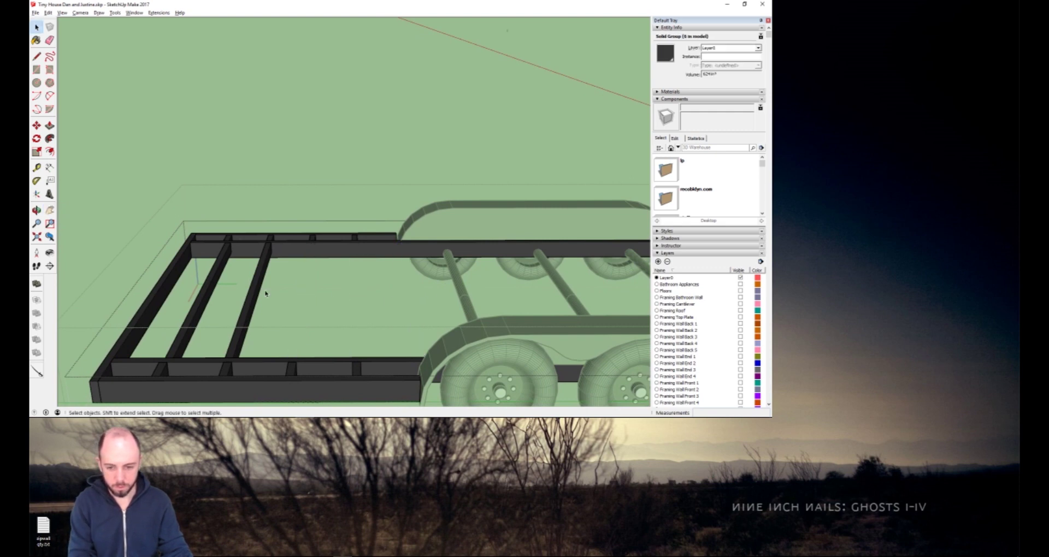
key(Delete)
click(208, 289)
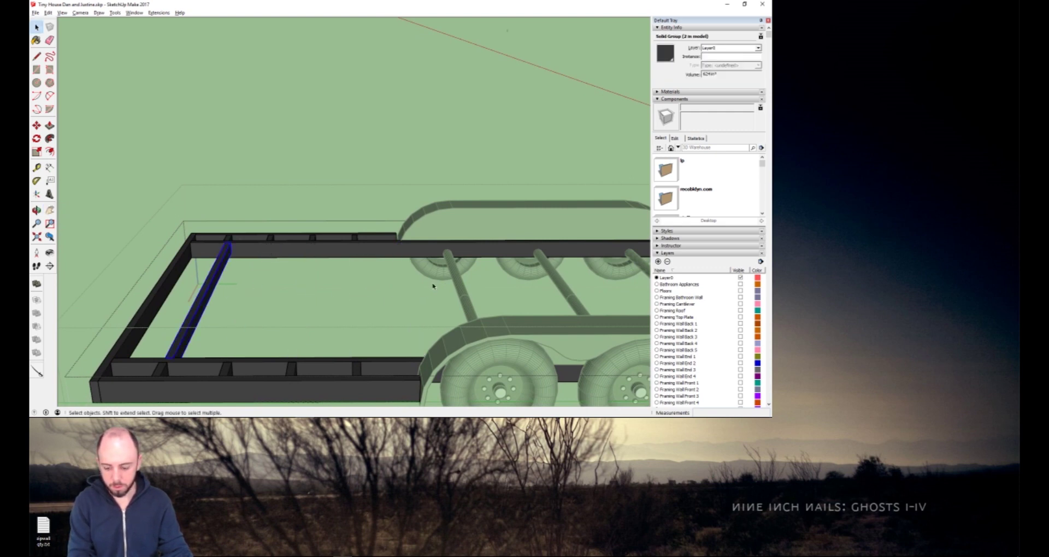
middle_drag(529, 307, 391, 290)
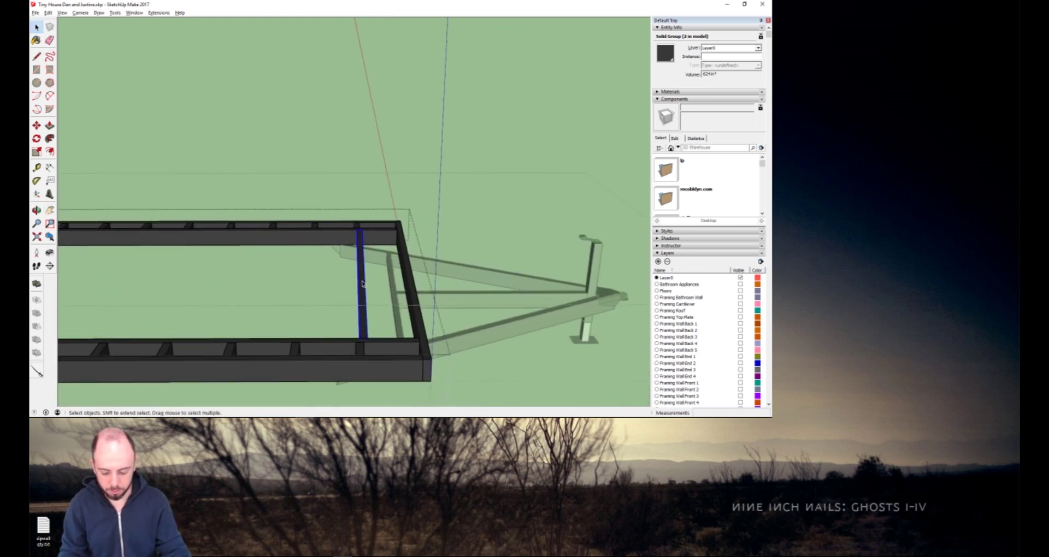
Copy the end joist 16 inches over, then offset the copy another 16 inches.
key(m)
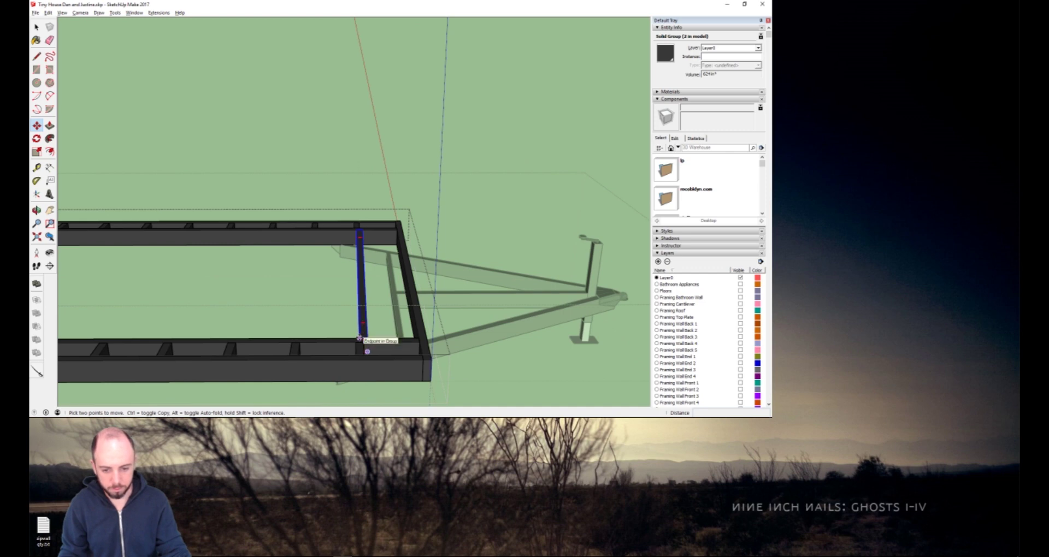
click(359, 338)
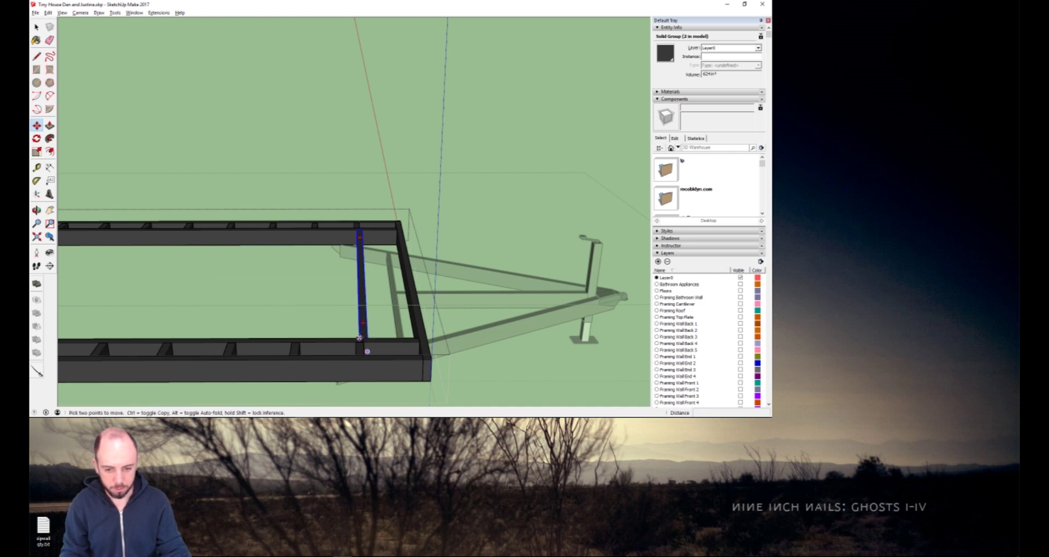
key(ctrl)
text(16)
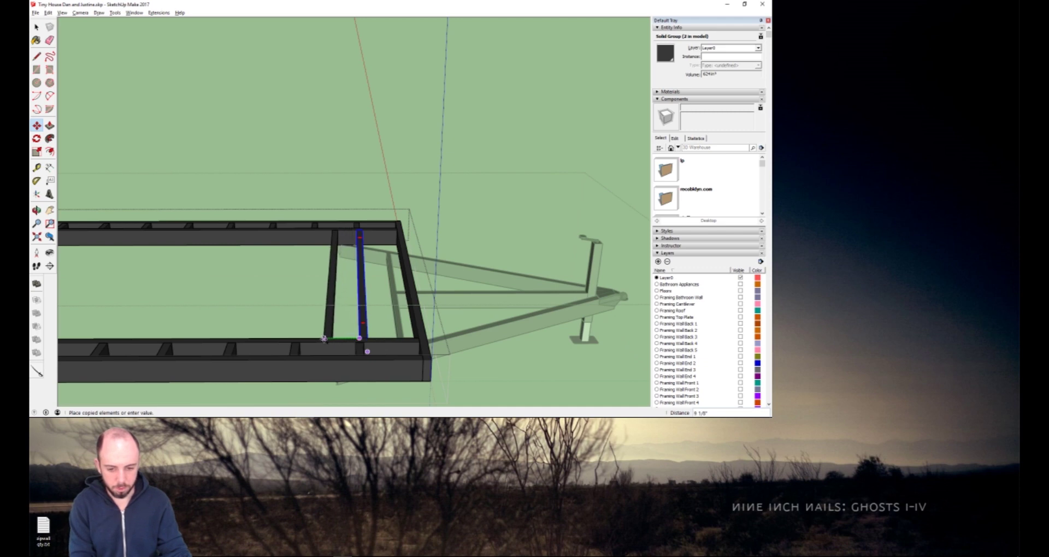
key(Return)
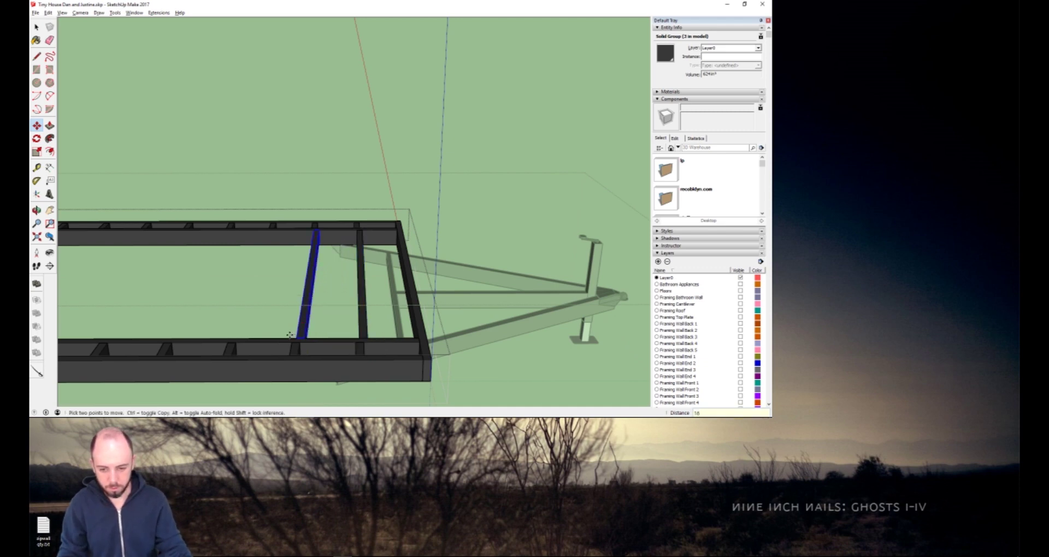
click(298, 337)
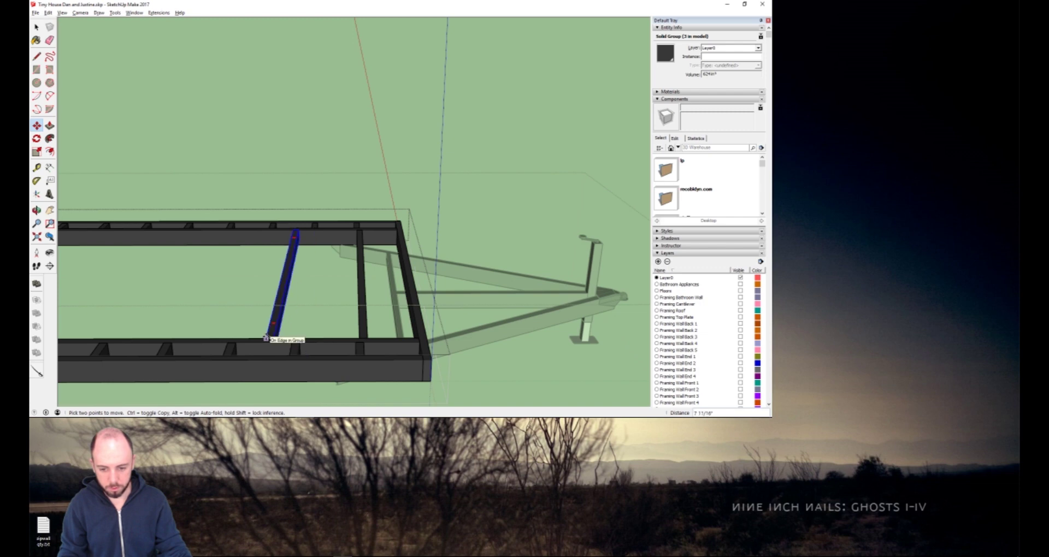
text(16)
key(Return)
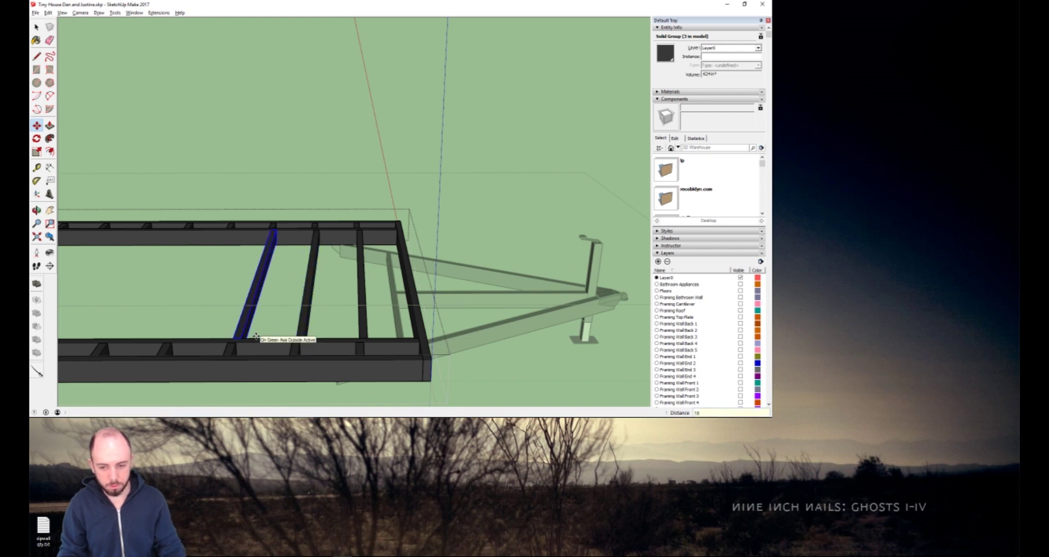
Copy the selected joists 48 inches along the trailer frame.
click(365, 327)
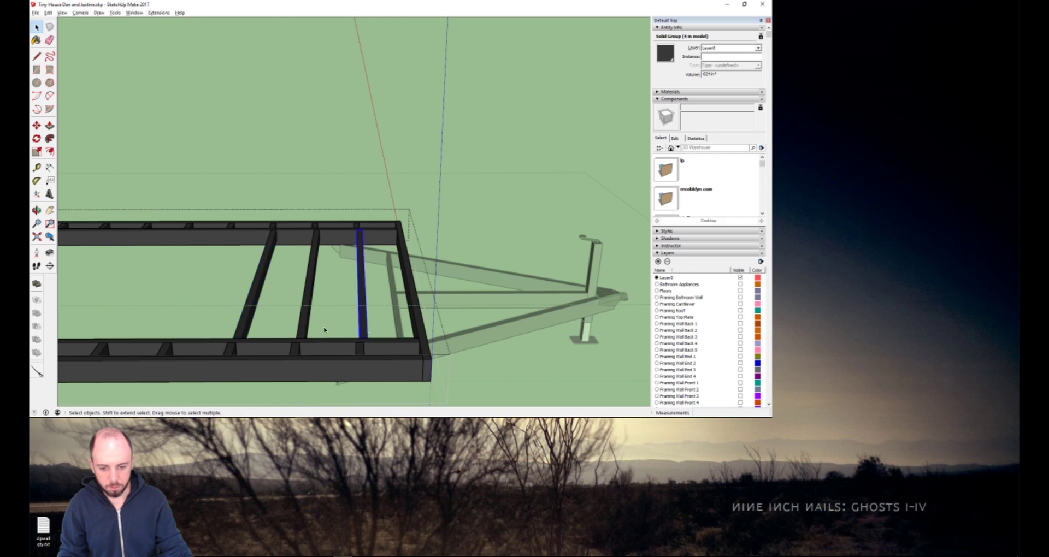
shift+click(303, 325)
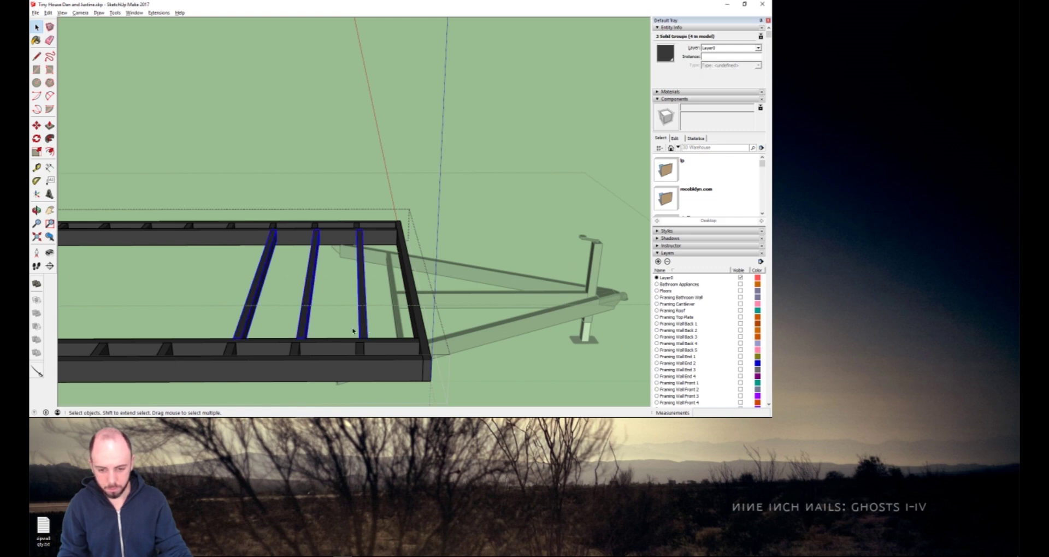
key(m)
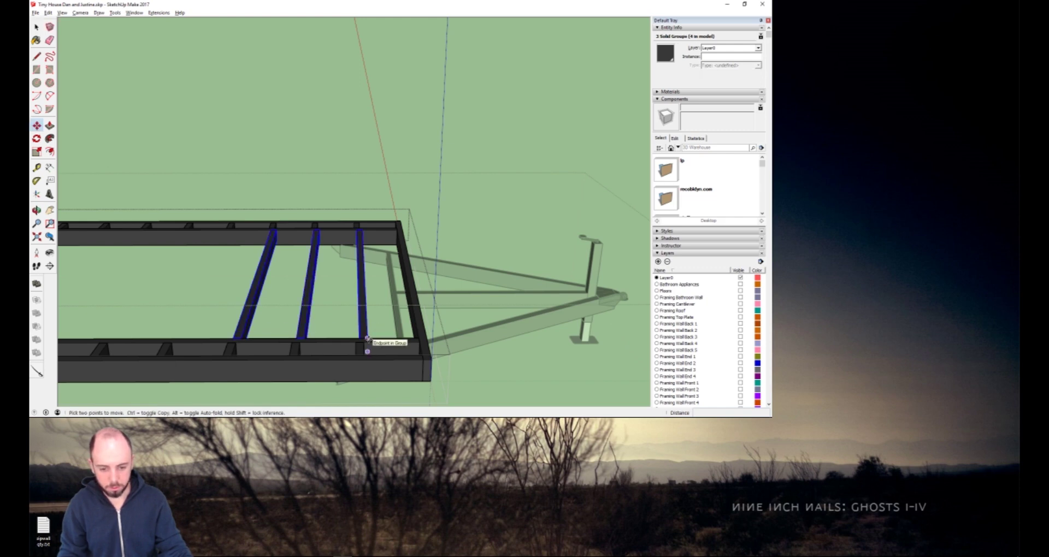
click(368, 339)
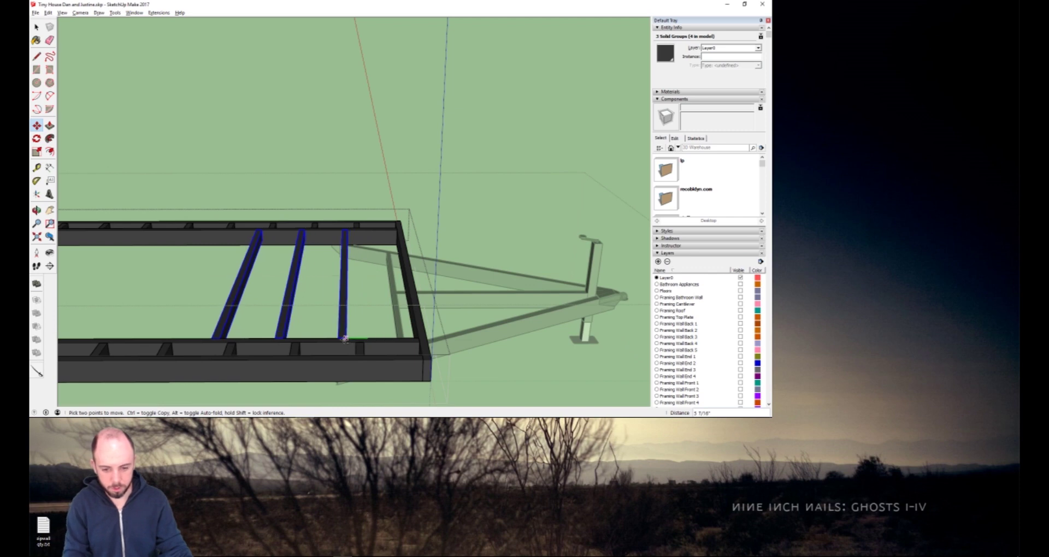
key(ctrl)
text(4)
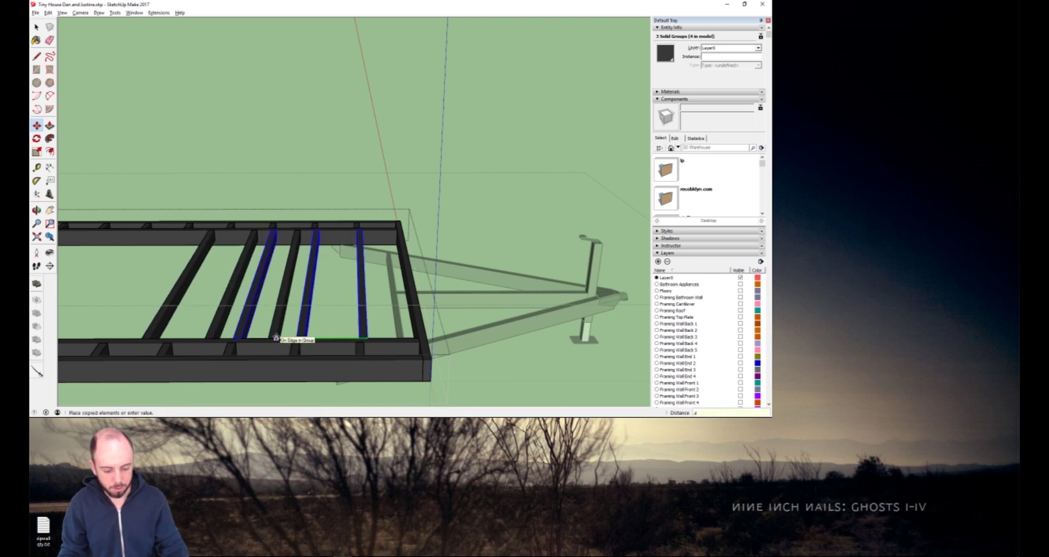
text(8)
key(Return)
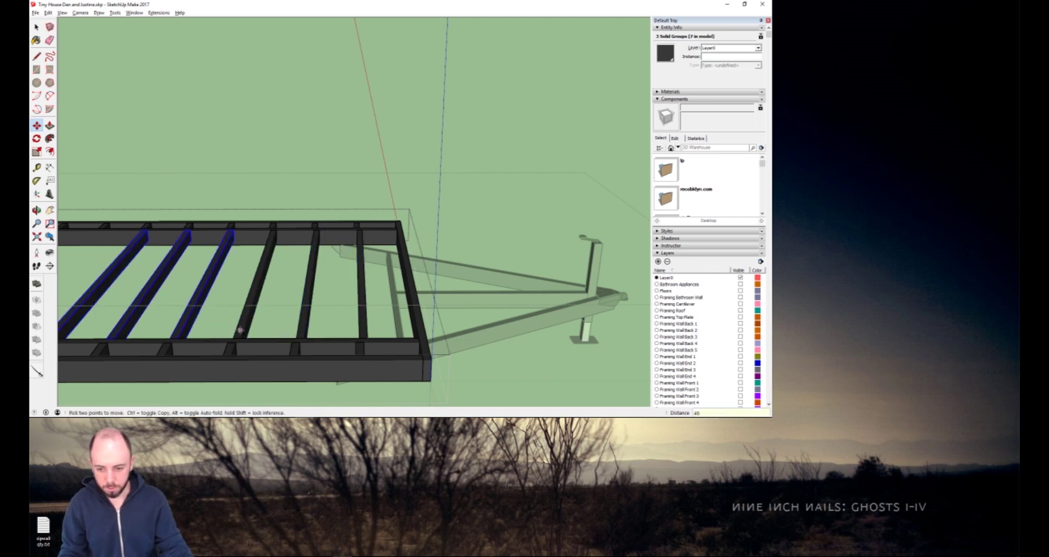
key(space)
Select three joists and copy them further along the frame.
shift+click(252, 332)
shift+click(308, 330)
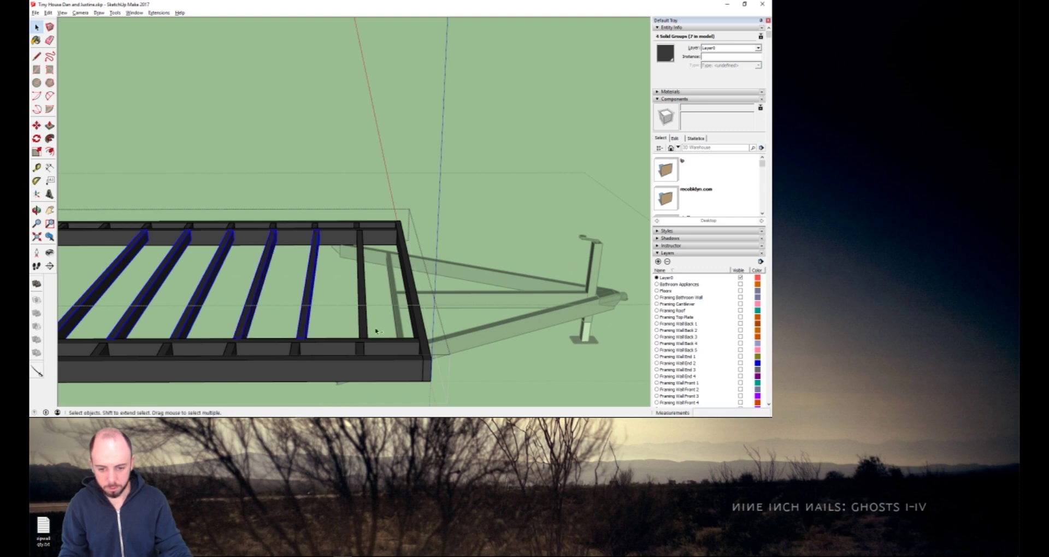
shift+click(366, 331)
key(m)
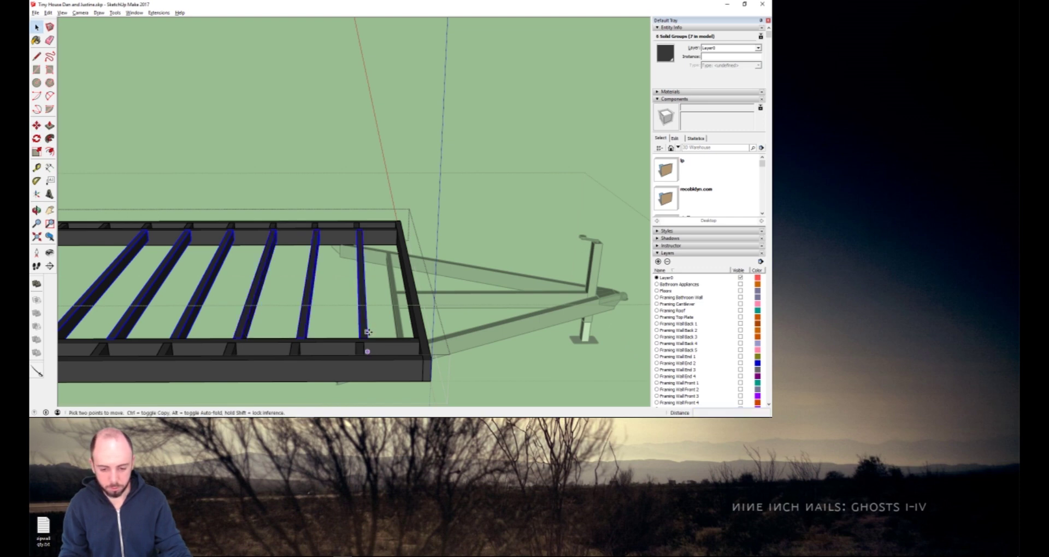
key(ctrl)
click(367, 338)
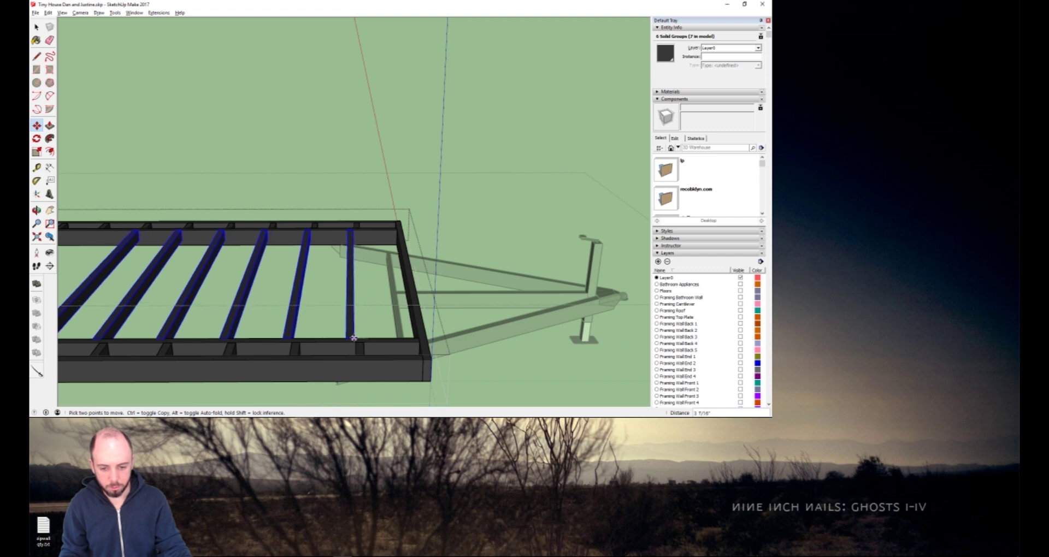
click(297, 338)
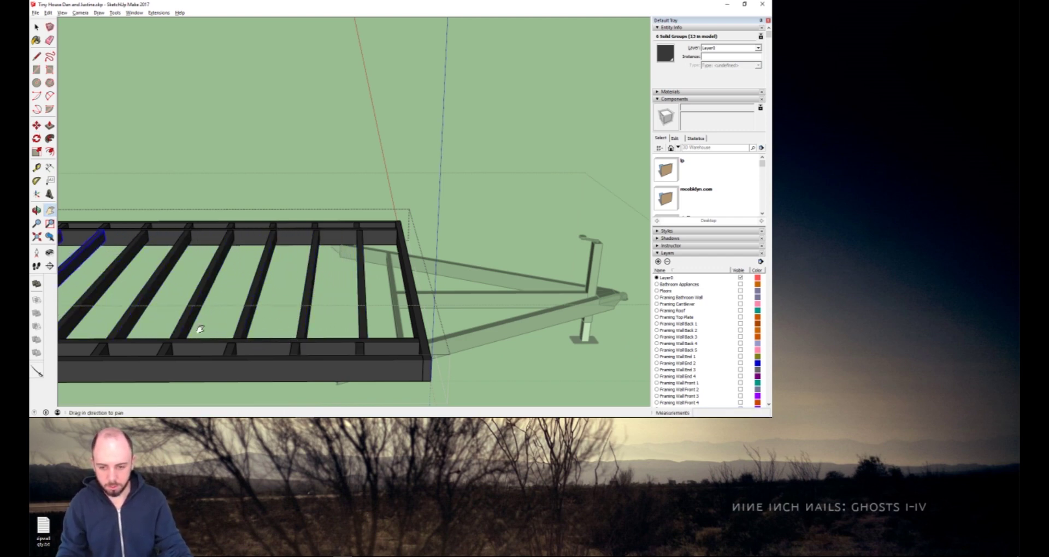
Copy the six selected joists 96 inches along, over the wheels and fenders.
middle_drag(197, 328, 590, 304)
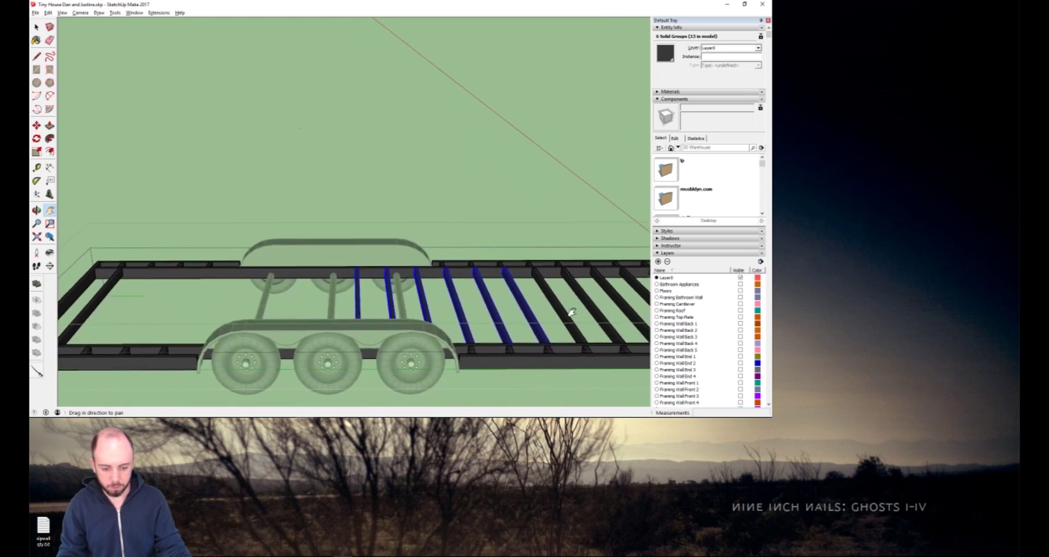
key(m)
click(548, 343)
key(ctrl)
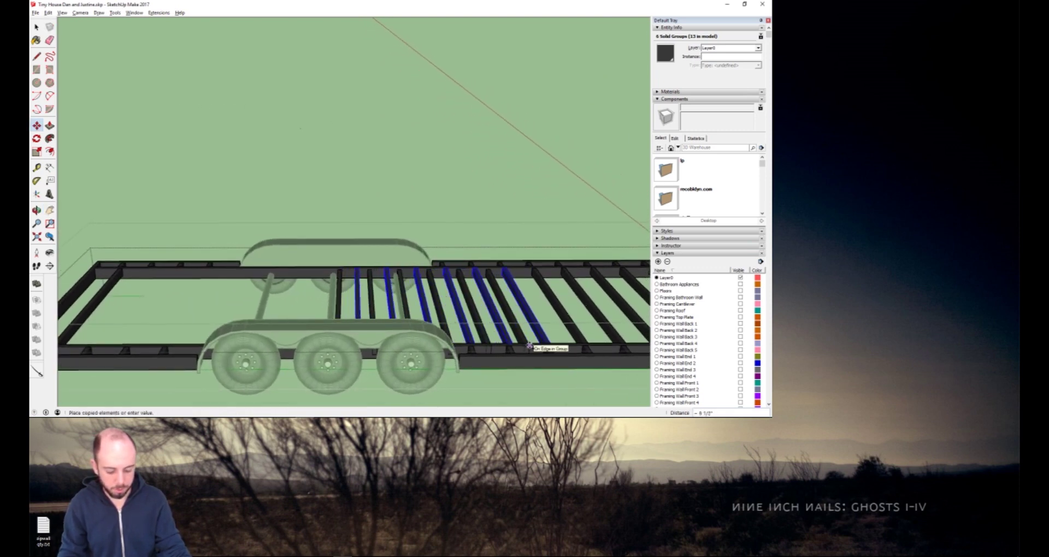
text(96)
key(Return)
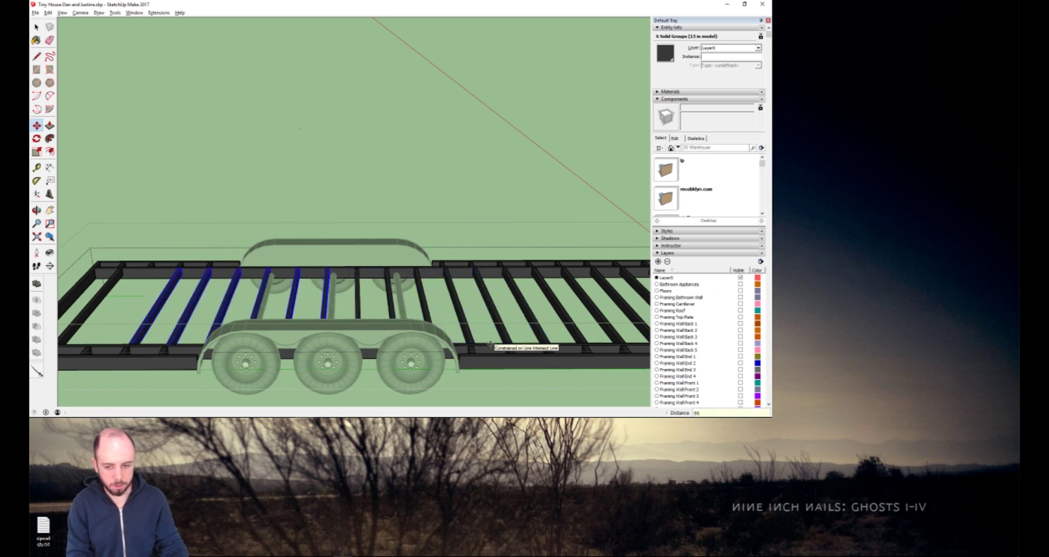
key(space)
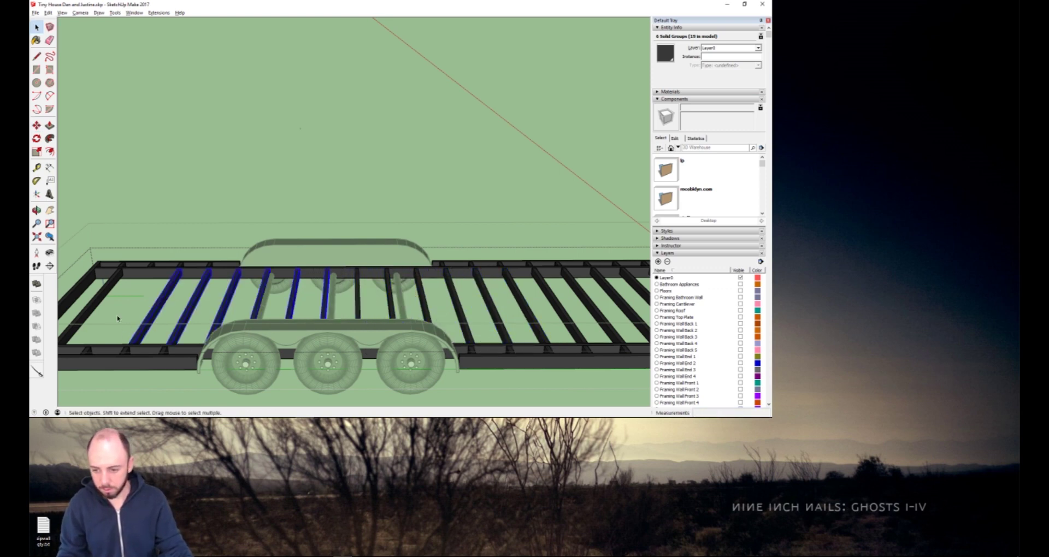
click(137, 340)
shift+middle_drag(136, 341, 327, 346)
scroll(328, 345, up, 3)
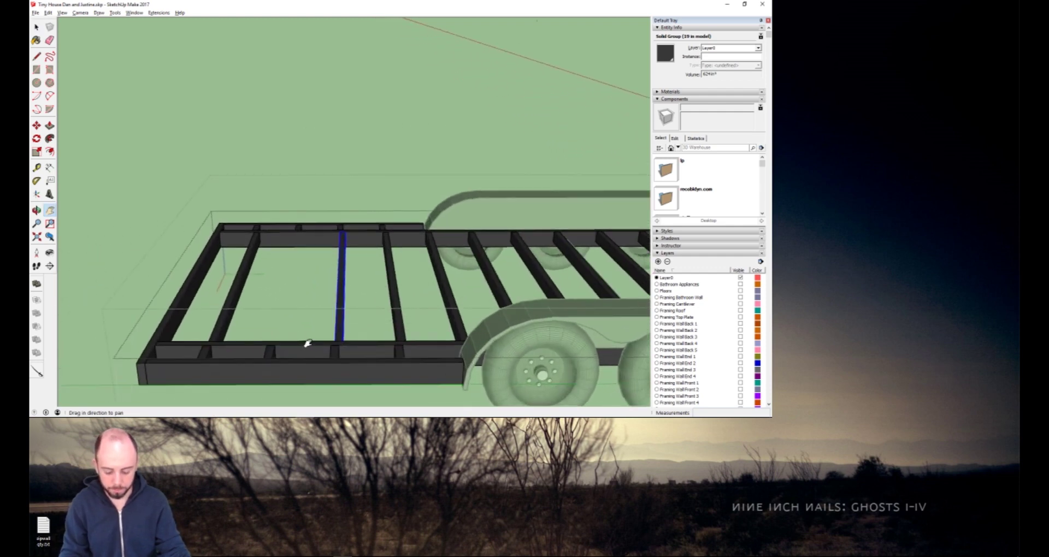
Copy the end joist 16 inches (1'4") further along to sit near the trailer frame's end.
key(m)
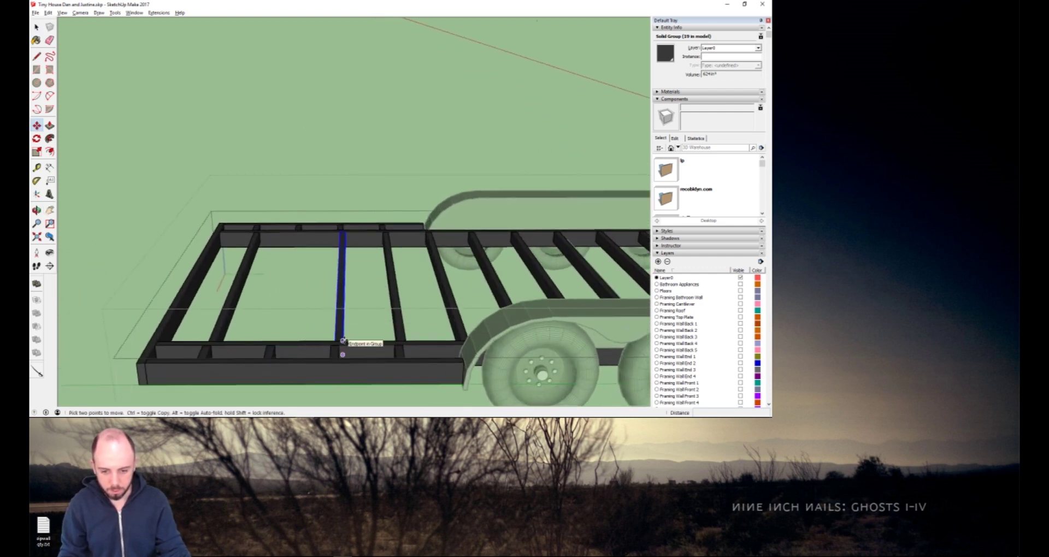
click(342, 341)
key(ctrl)
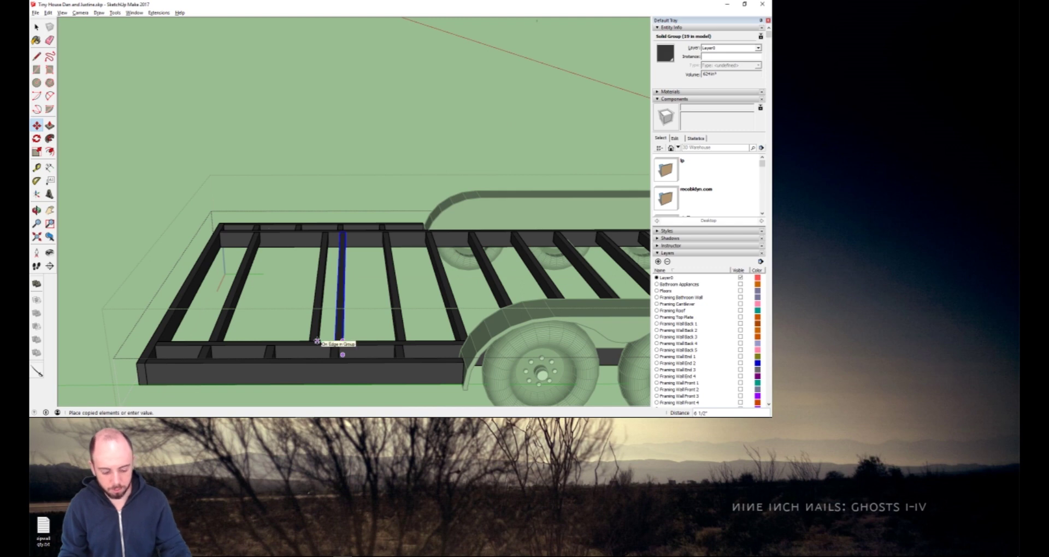
text(16)
key(Return)
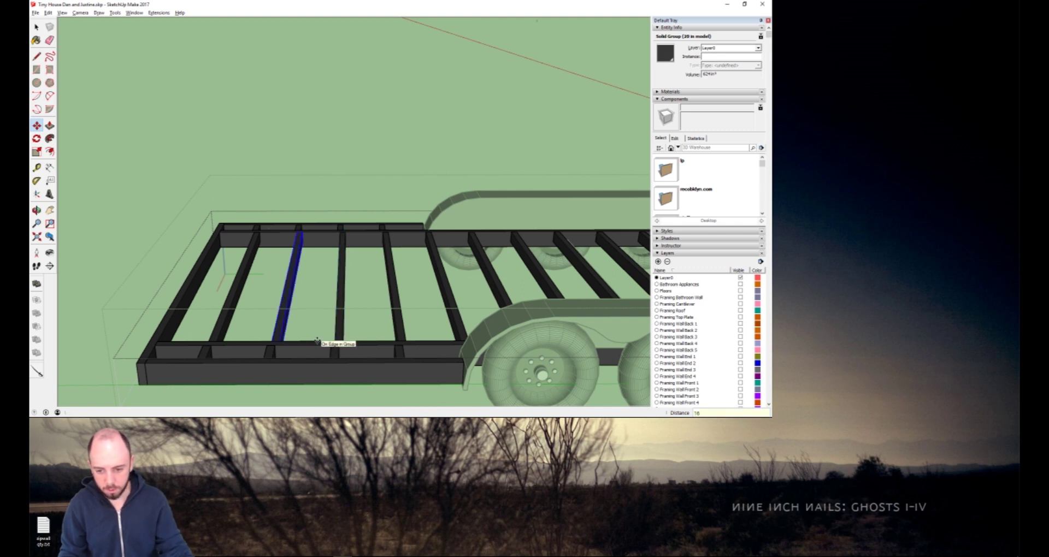
key(h)
drag(300, 327, 340, 328)
scroll(341, 327, up, 5)
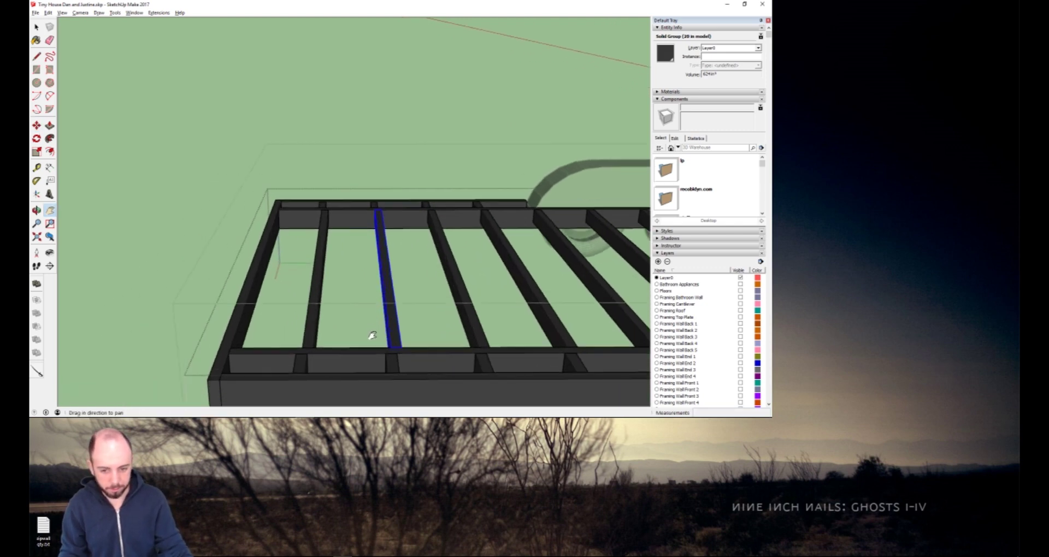
key(space)
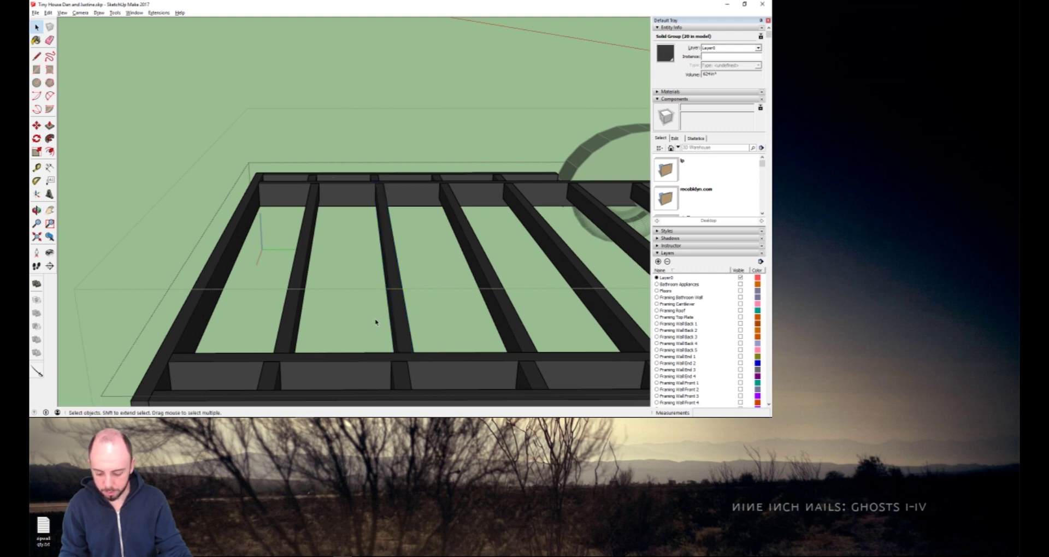
key(t)
click(413, 352)
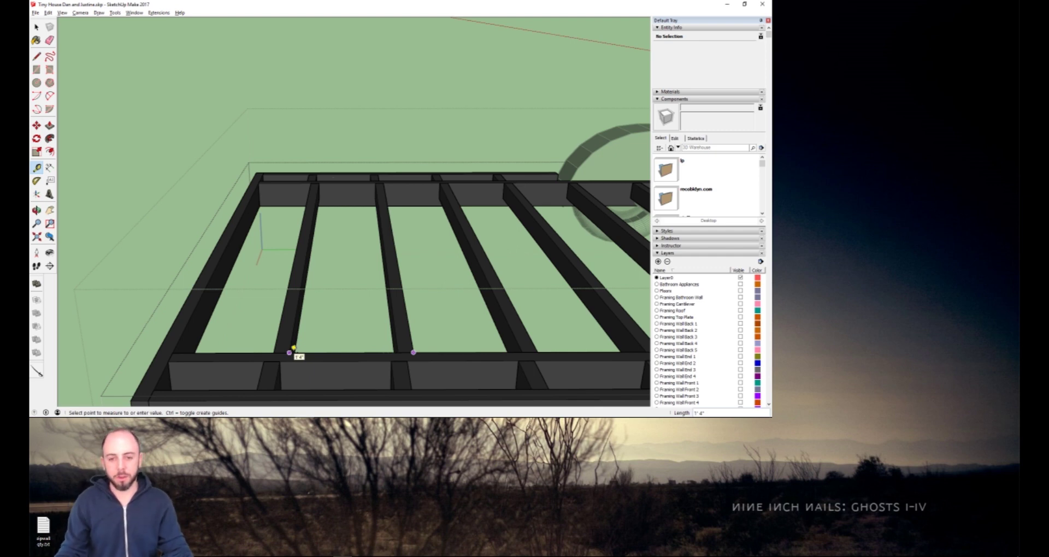
click(294, 348)
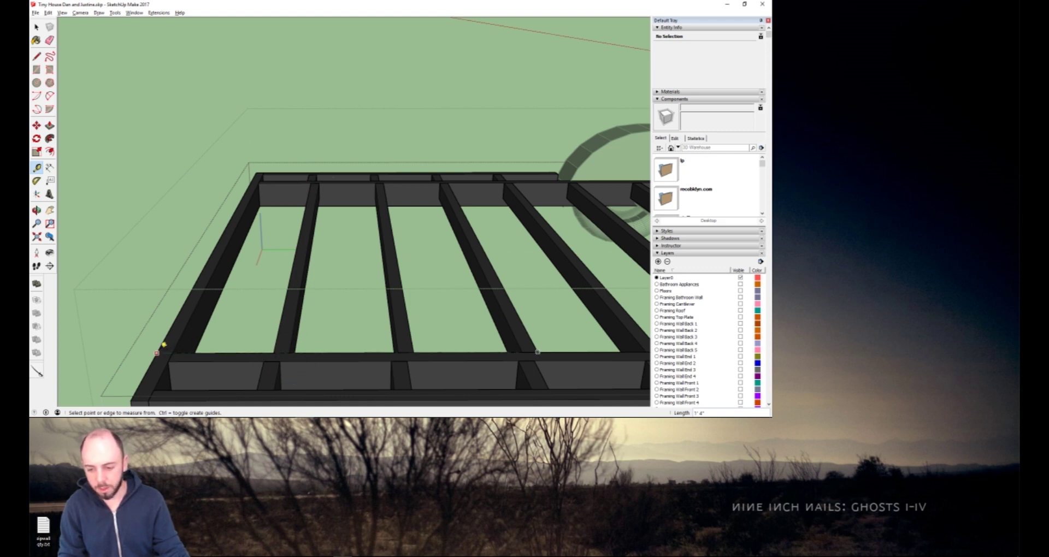
click(273, 353)
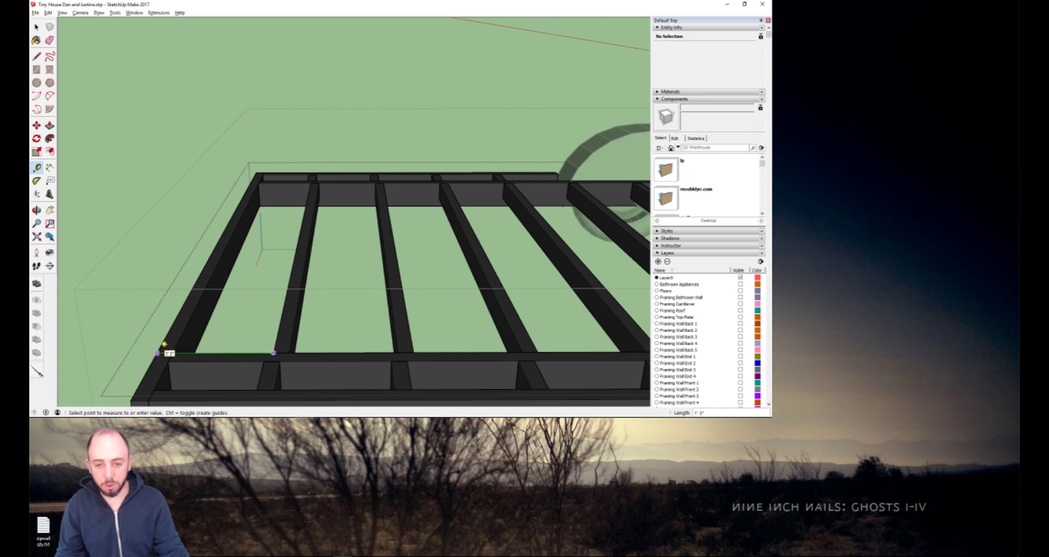
click(158, 353)
click(311, 183)
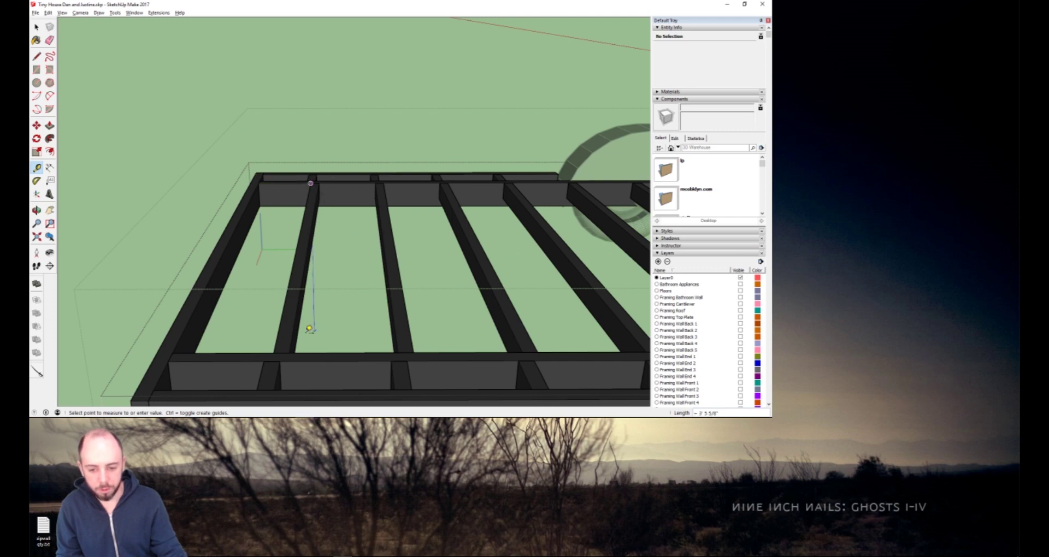
click(274, 350)
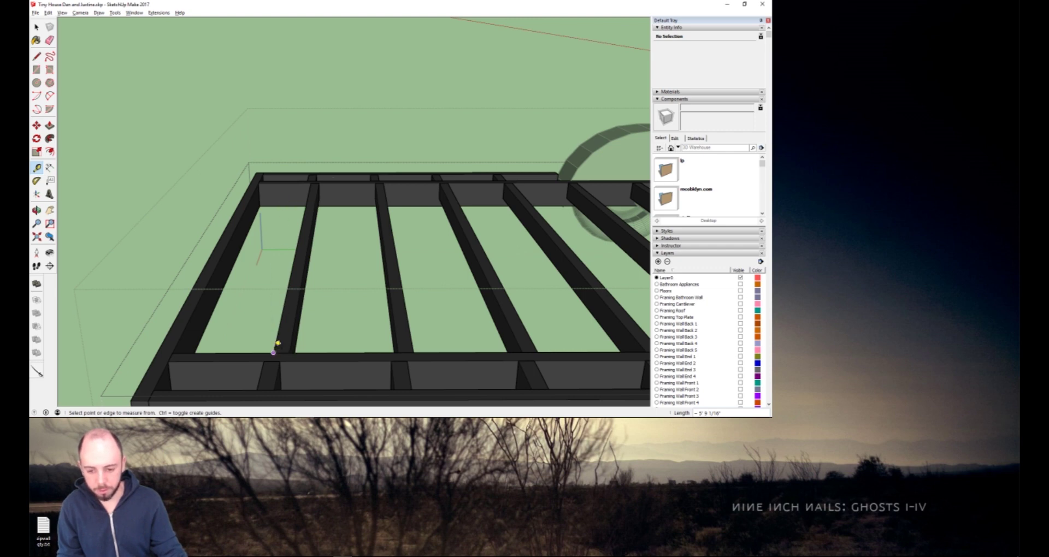
click(273, 351)
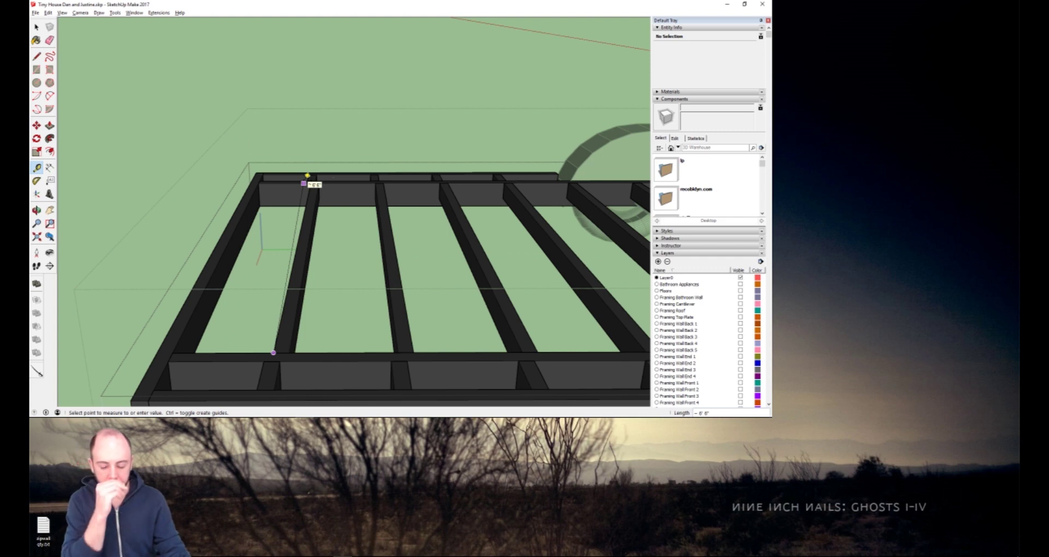
click(326, 174)
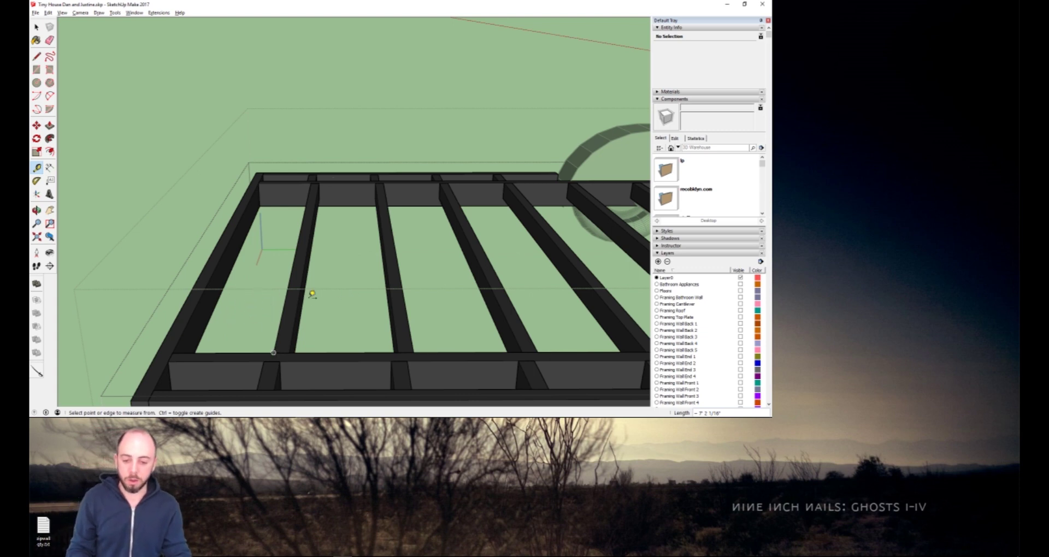
scroll(327, 286, down, 5)
scroll(359, 292, down, 3)
Open the floor frame and bottom rail groups for editing and select a small block.
key(space)
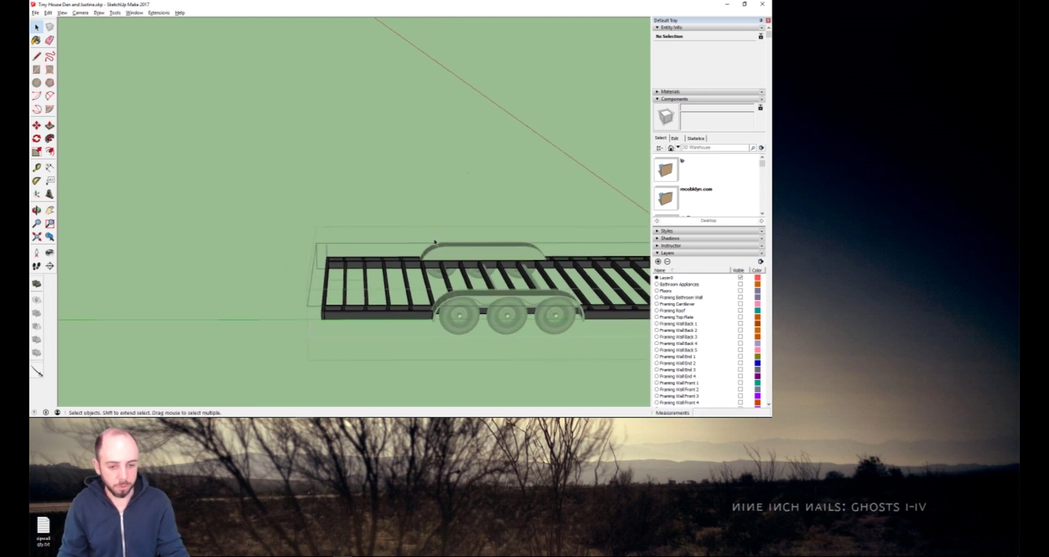
scroll(377, 328, up, 5)
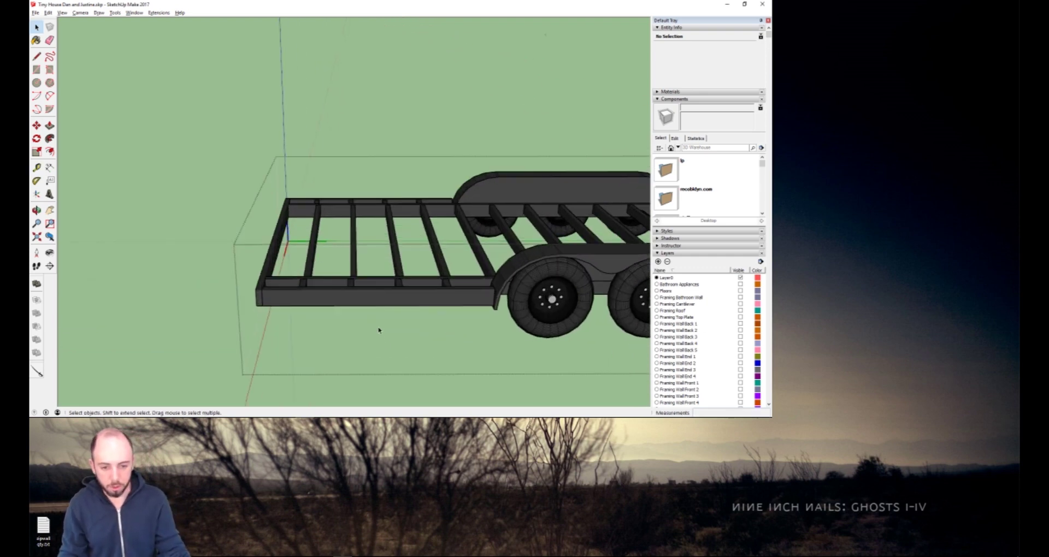
click(449, 280)
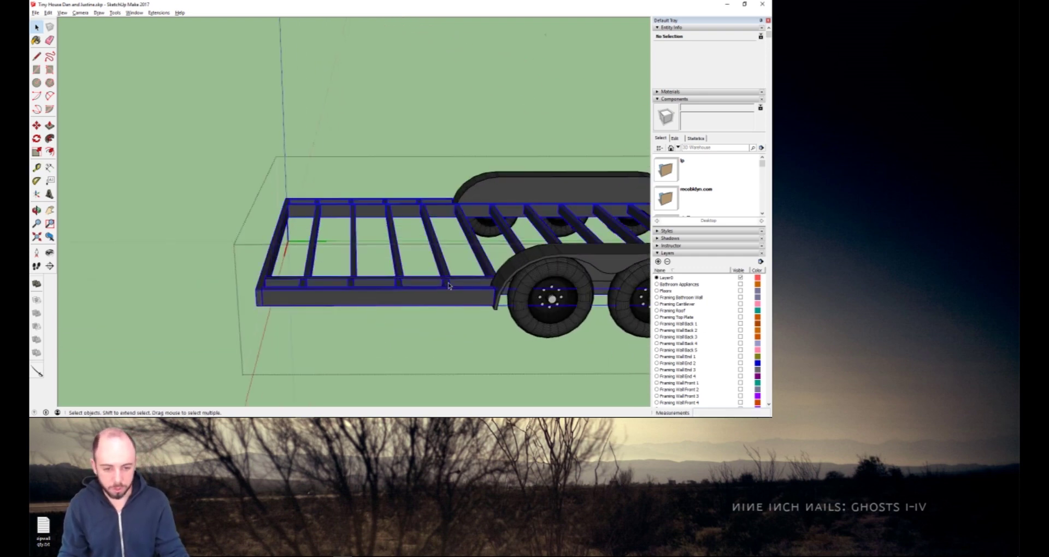
double_click(446, 285)
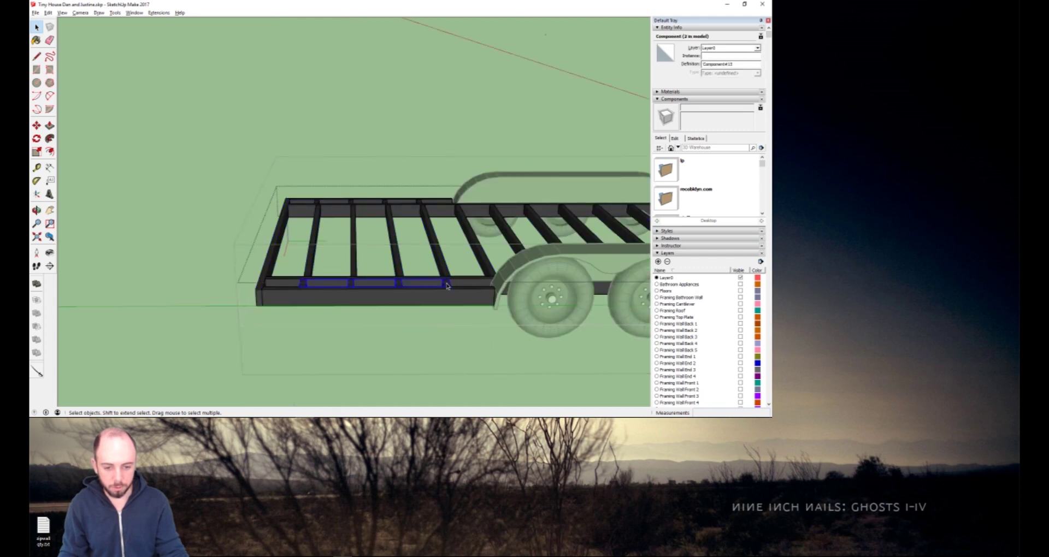
double_click(446, 284)
click(447, 284)
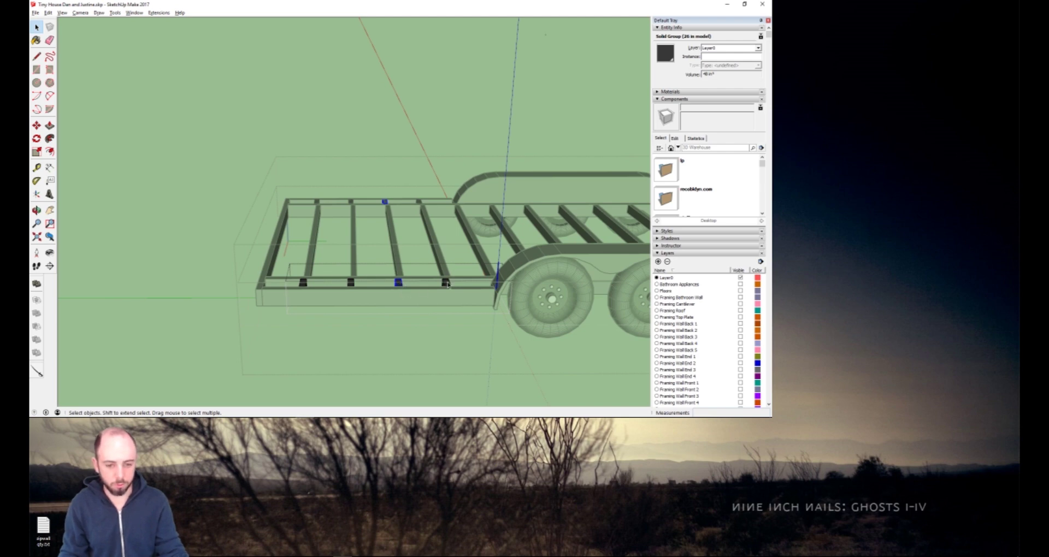
Exit group editing, select then clear the bottom rail, and slide the trailer view left.
key(Escape)
click(400, 286)
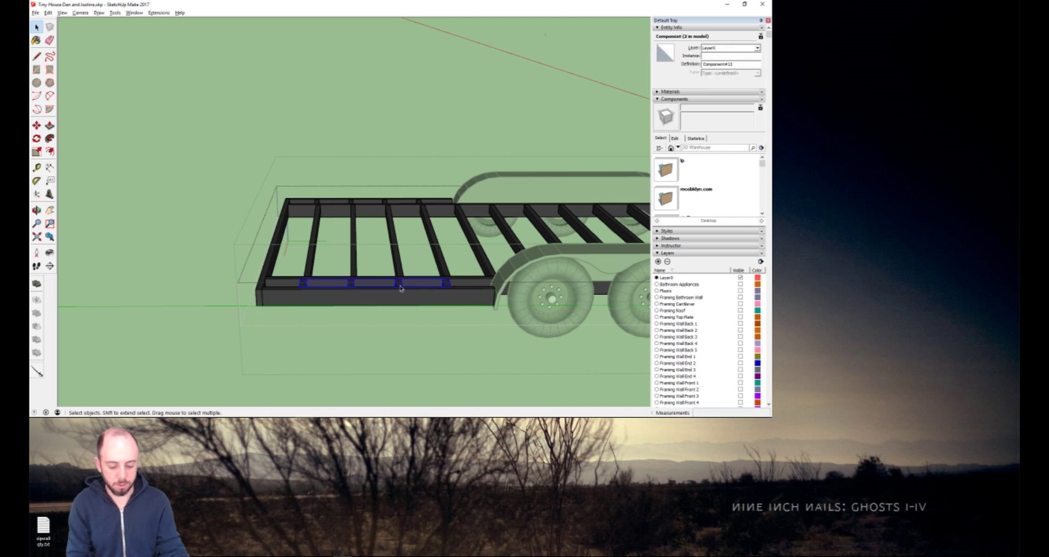
click(398, 248)
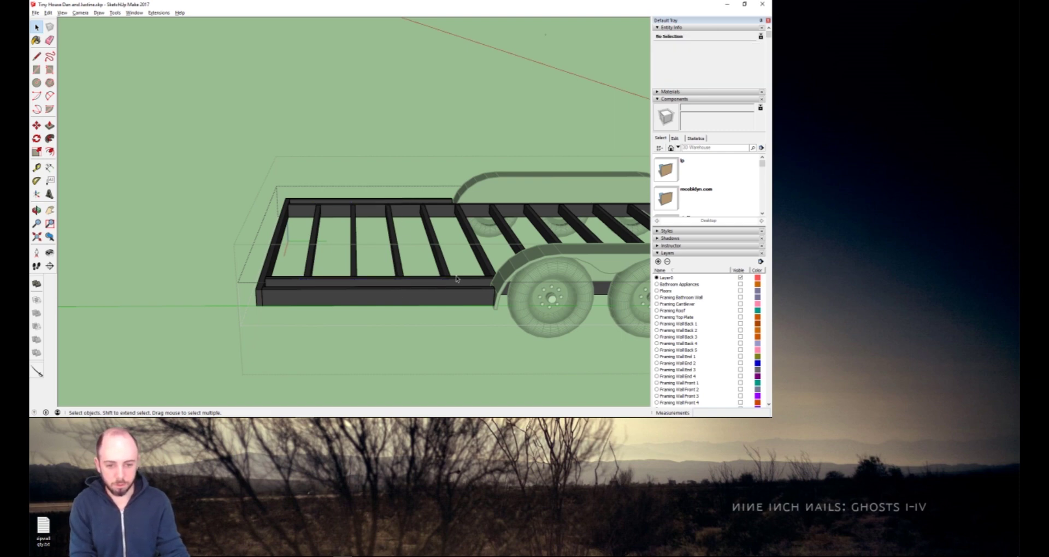
key(h)
drag(472, 293, 223, 279)
key(space)
Select and clear frame pieces, then pan the wheels and frame end into view.
click(202, 263)
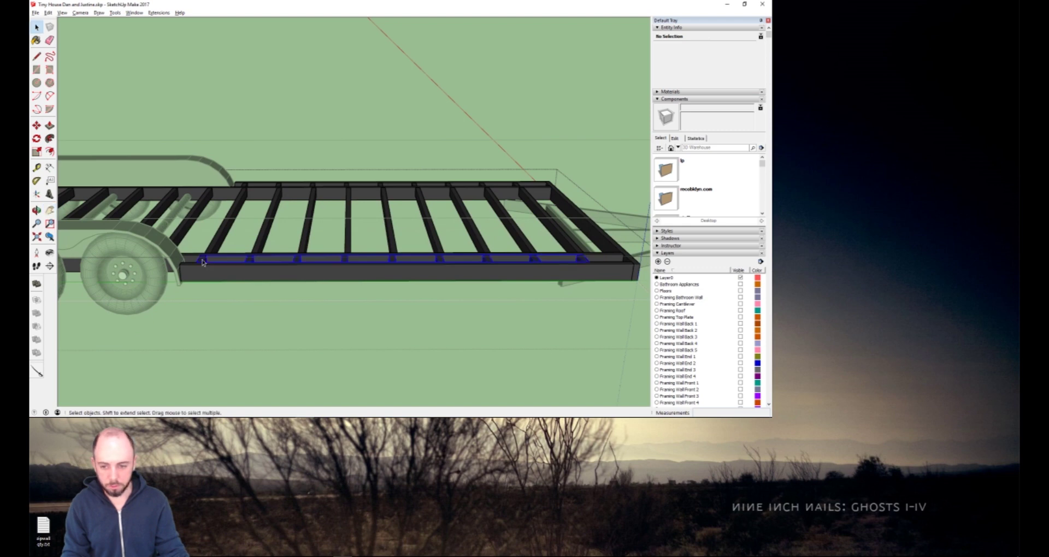
click(251, 224)
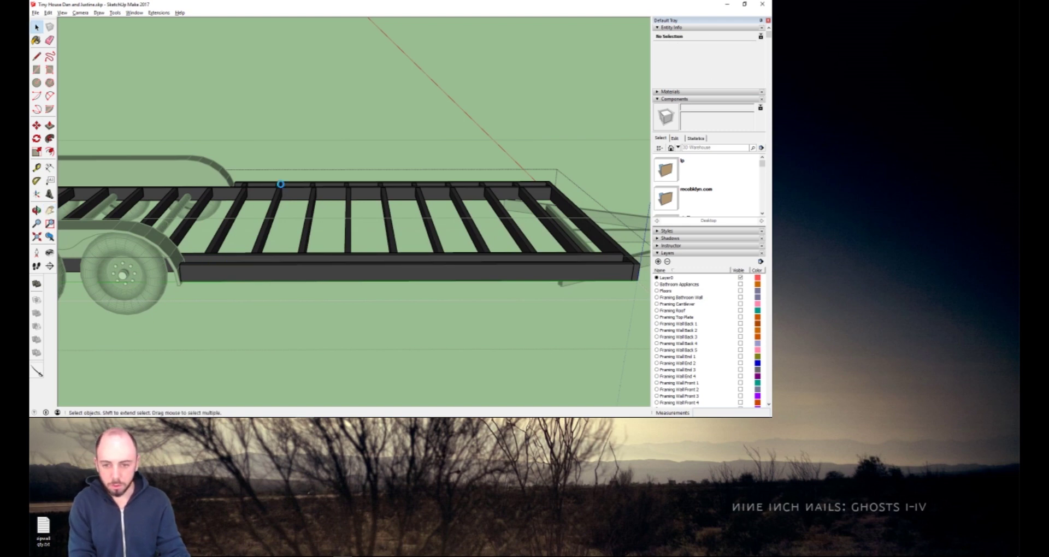
click(281, 184)
click(267, 215)
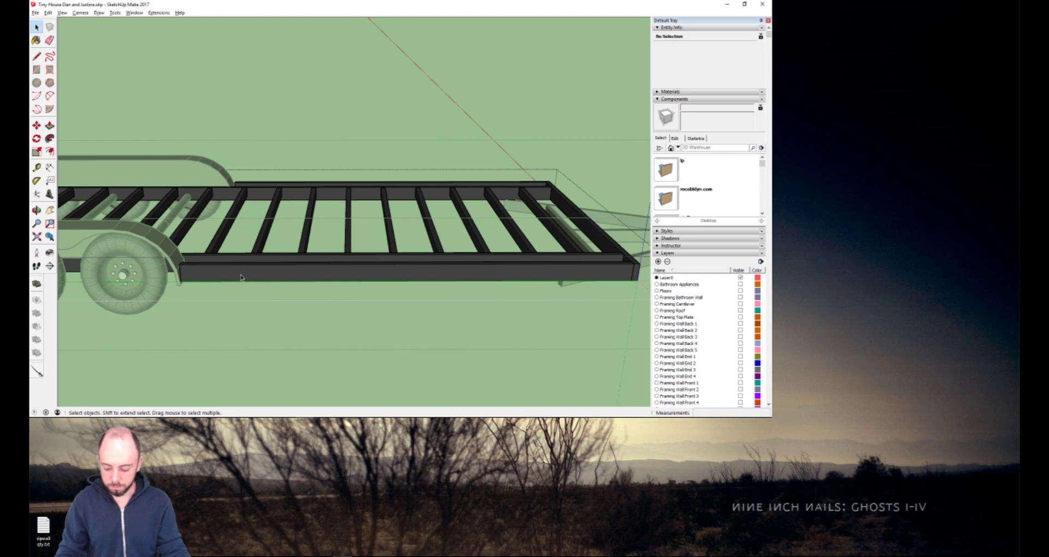
key(h)
drag(194, 252, 254, 271)
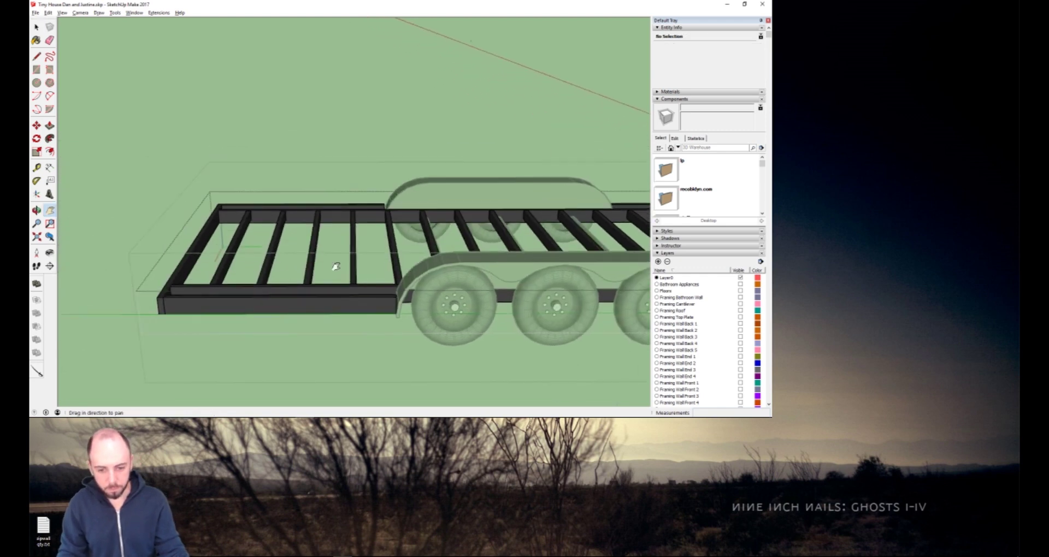
Orbit to look down over the whole frame, then at the wheels and fenders from the side.
scroll(350, 266, down, 3)
key(o)
drag(356, 274, 628, 321)
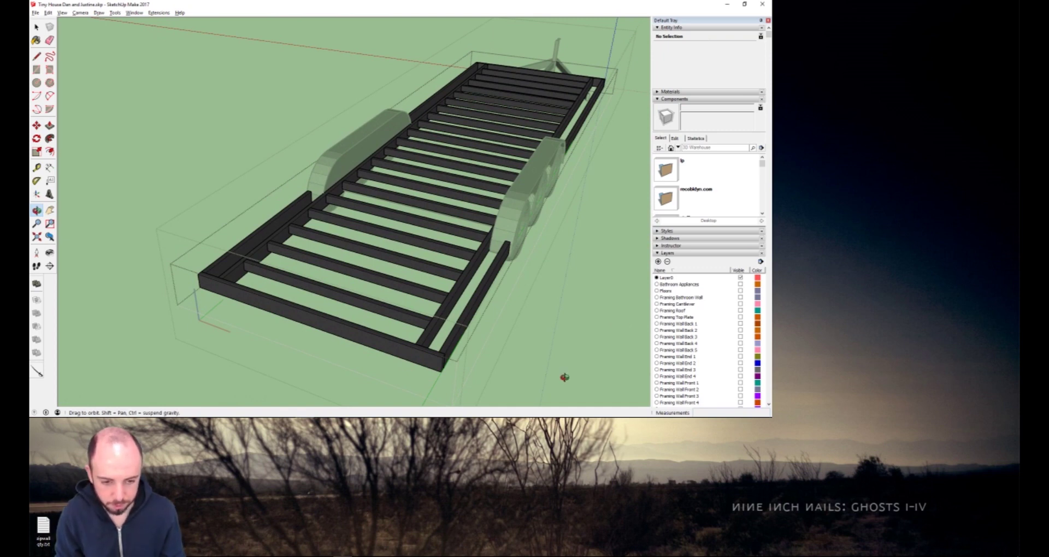
drag(472, 309, 210, 306)
With the Tape Measure, measure from the side rail and across the joists.
key(t)
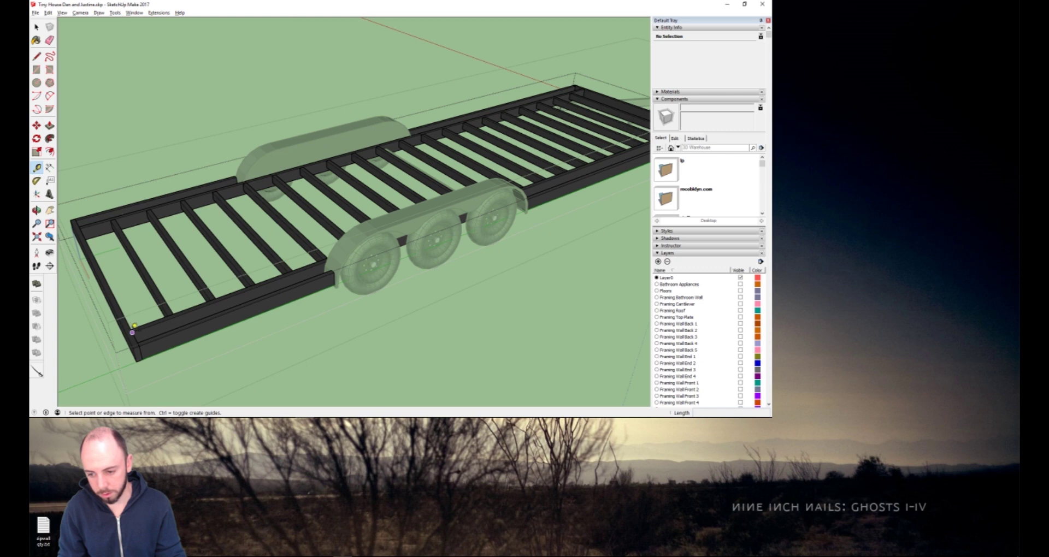
click(250, 285)
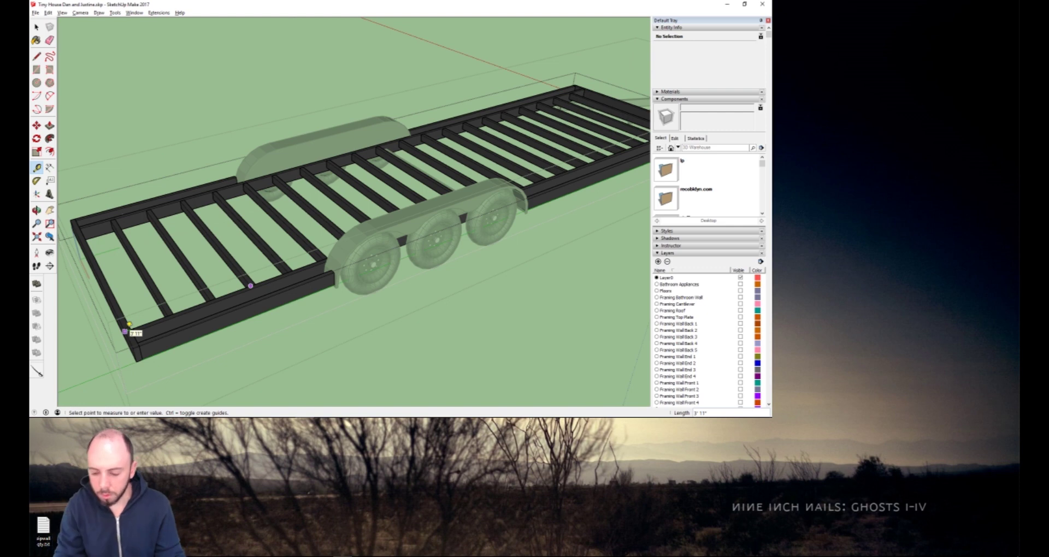
key(Escape)
scroll(129, 324, up, 3)
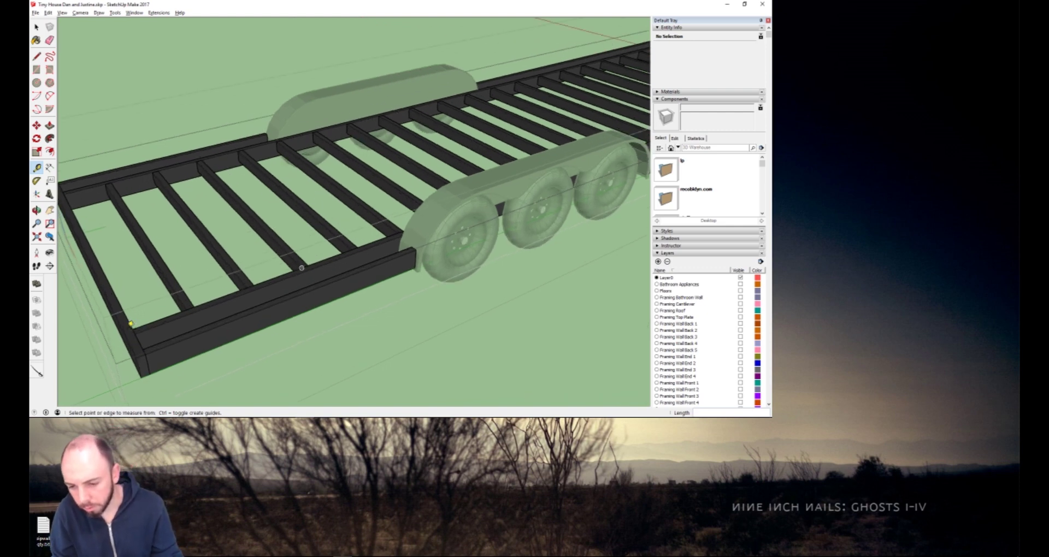
scroll(298, 273, up, 4)
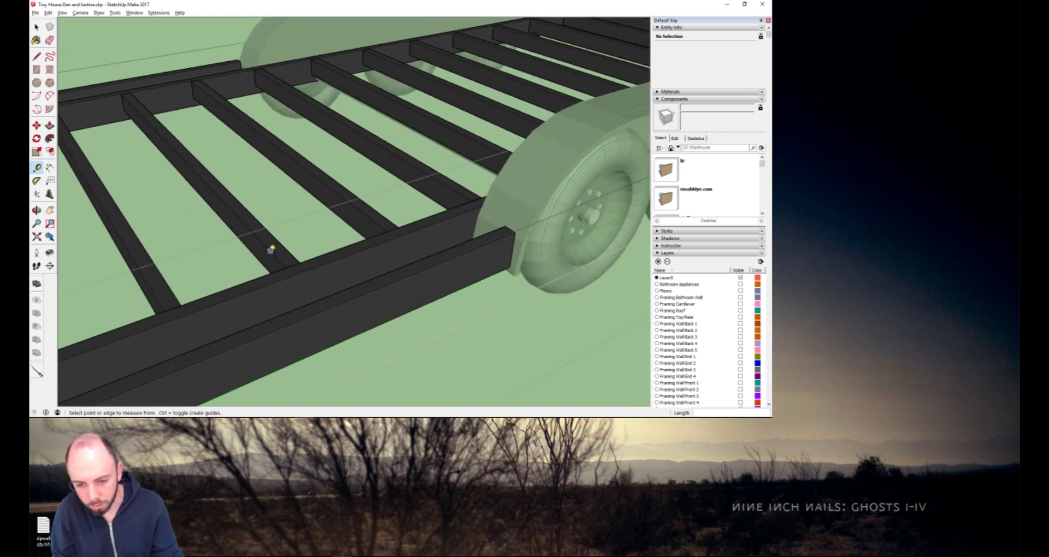
click(291, 263)
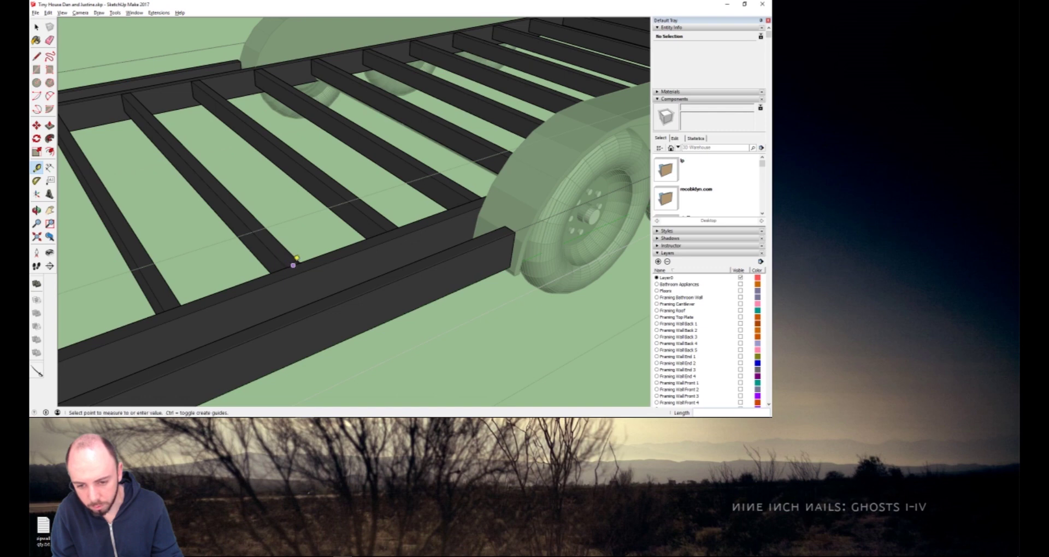
scroll(164, 309, down, 3)
scroll(163, 308, down, 4)
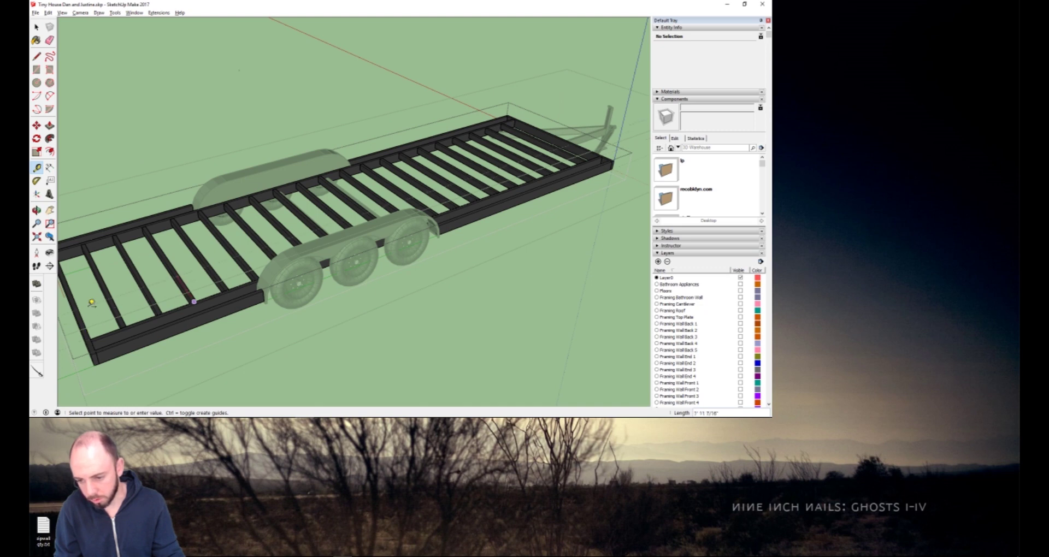
click(104, 326)
Start a measurement at the beam end, panning the trailer up and right mid-measurement.
scroll(181, 274, up, 3)
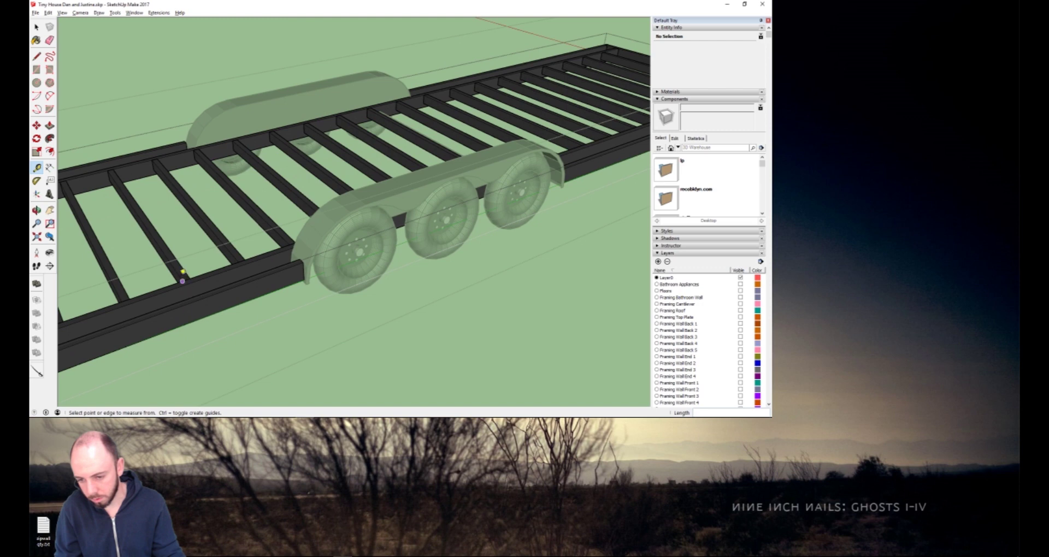
click(186, 277)
key(h)
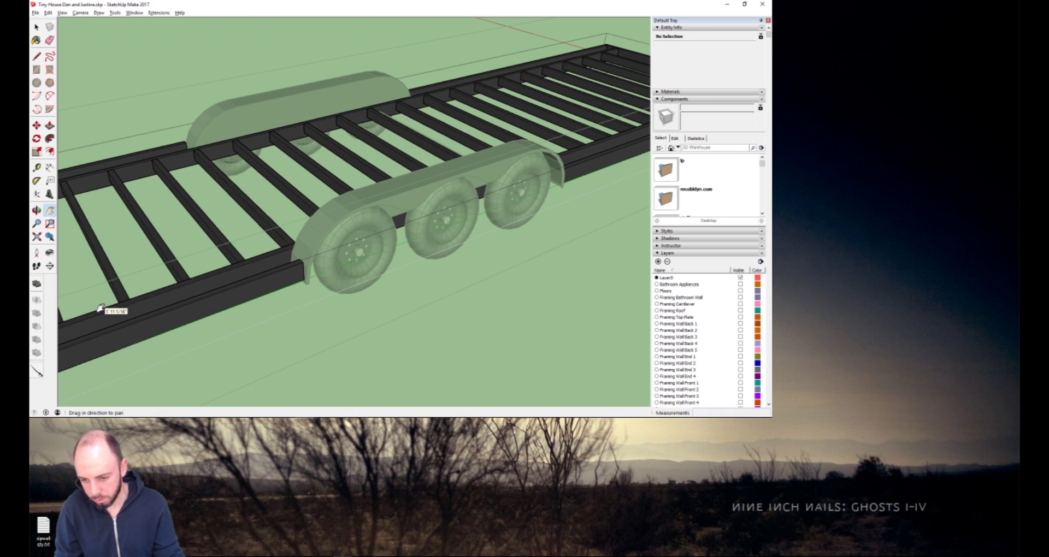
drag(113, 307, 295, 281)
key(Escape)
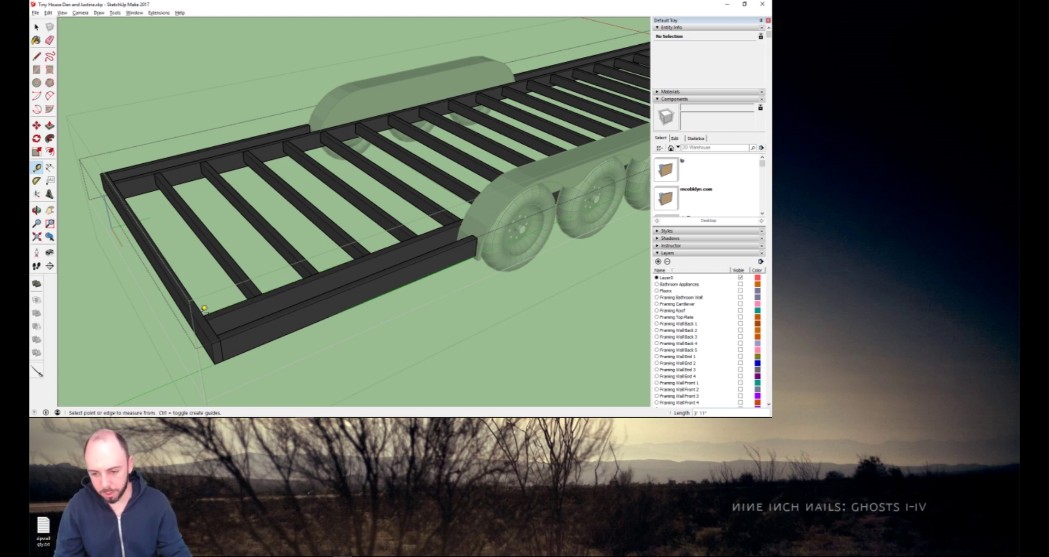
Measure from the frame corner along the side rail to each successive joist, about 1' 4" apart.
click(203, 309)
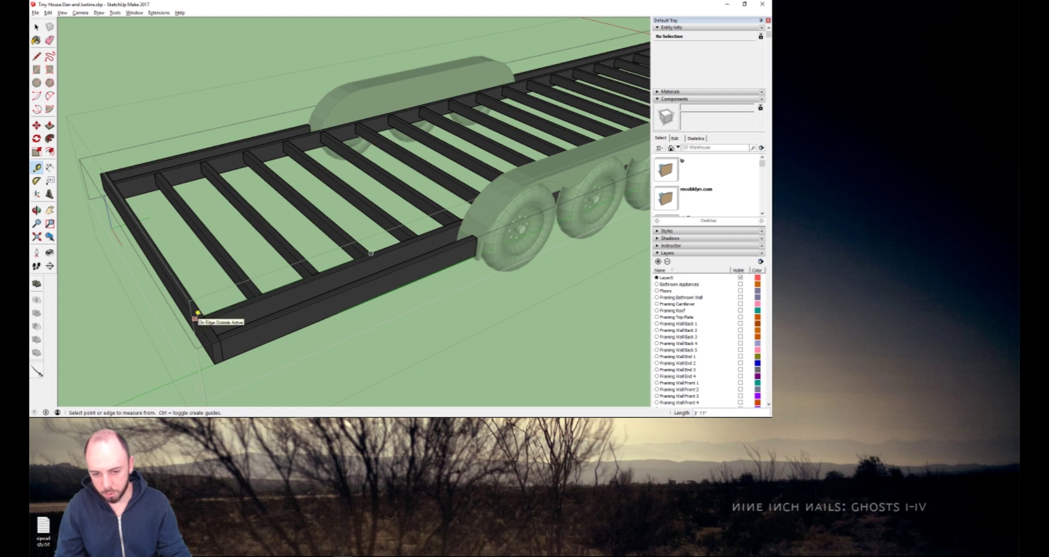
click(195, 317)
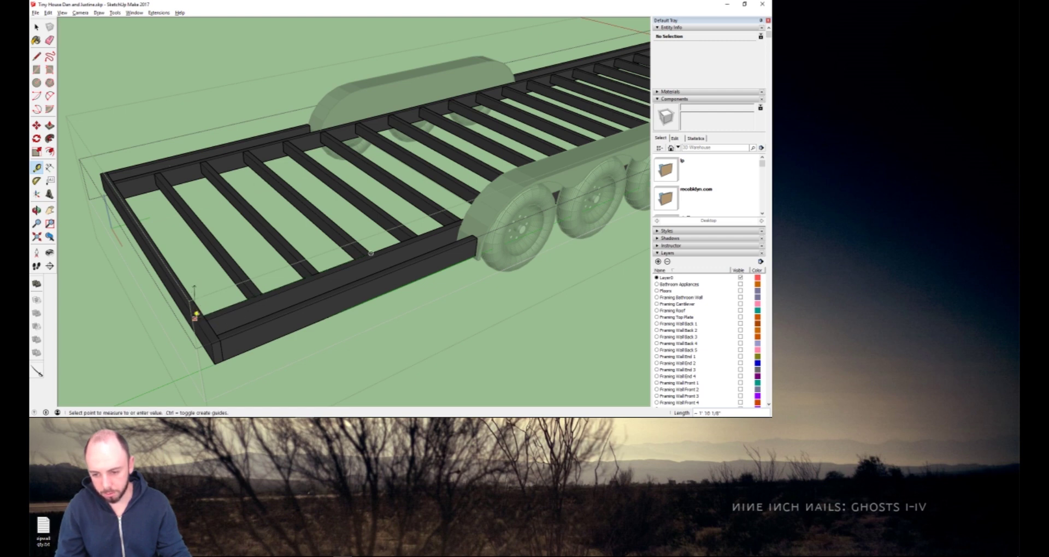
click(196, 315)
click(195, 318)
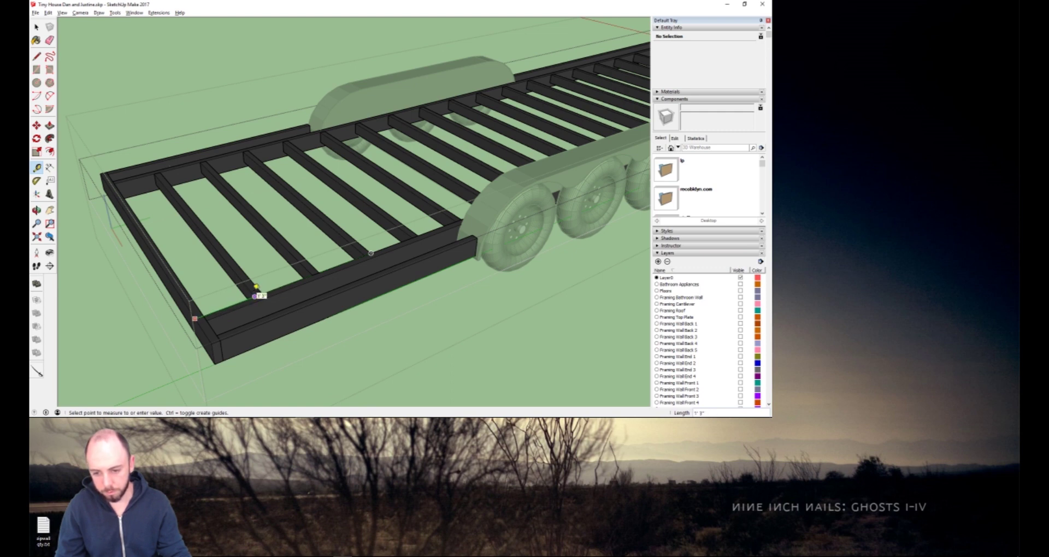
click(255, 296)
click(255, 296)
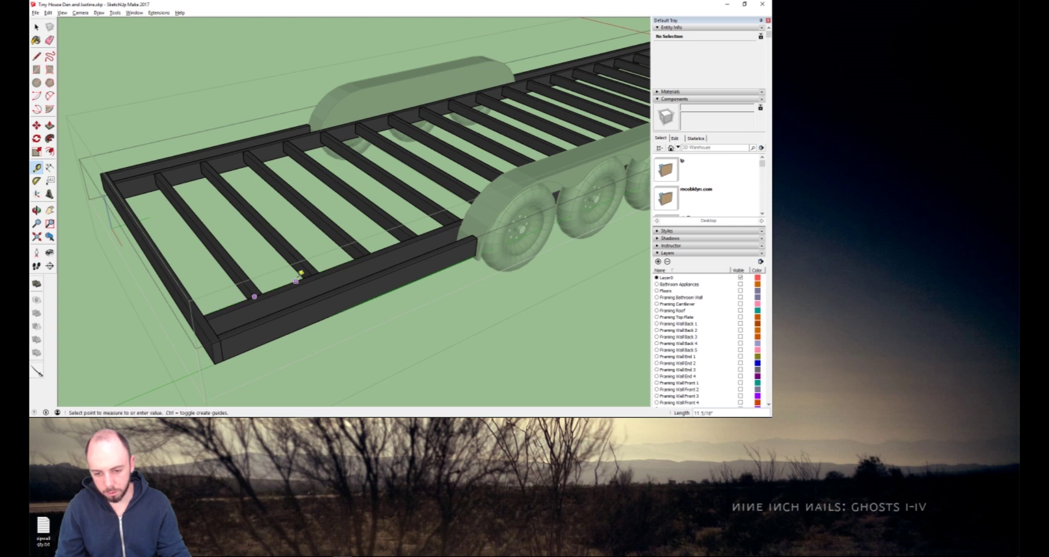
click(312, 274)
click(311, 274)
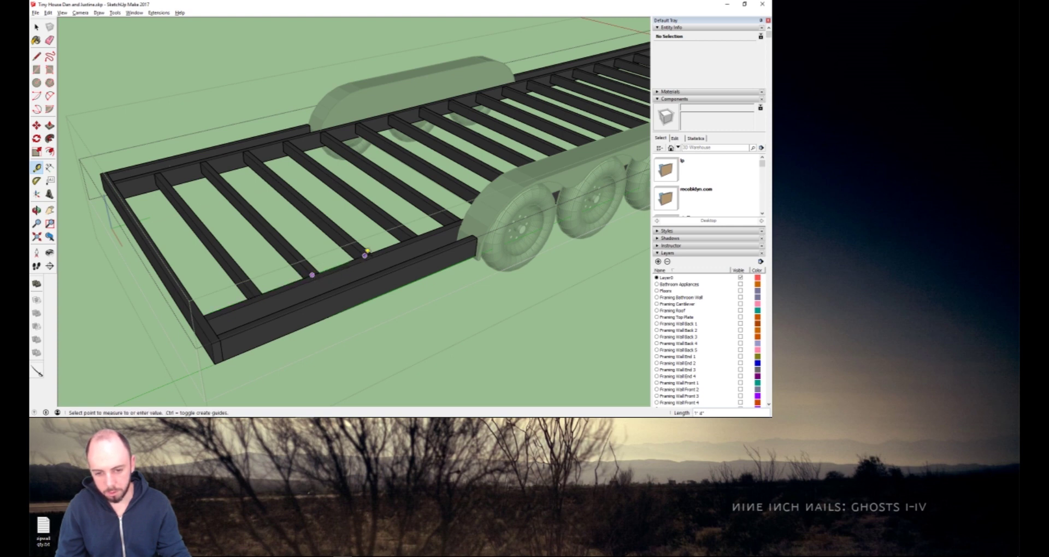
click(368, 250)
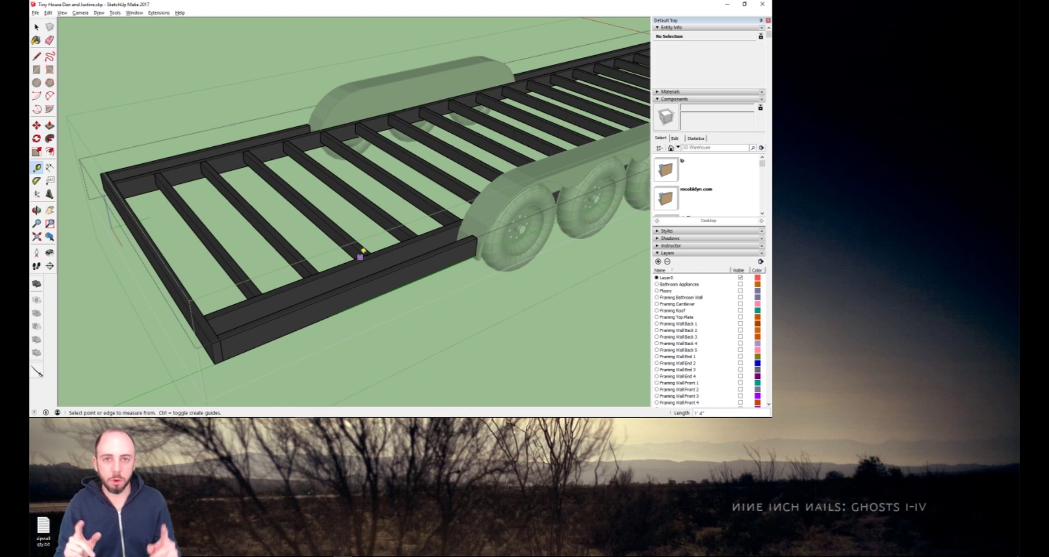
Bring the OBS recording window to the front through Windows Task View (Win+Tab).
key(super+Tab)
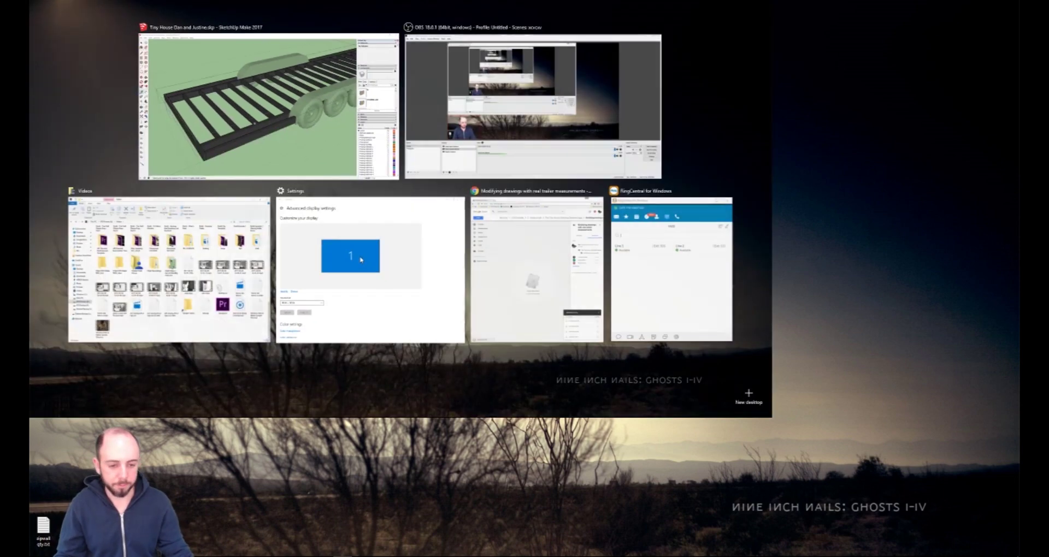
click(593, 94)
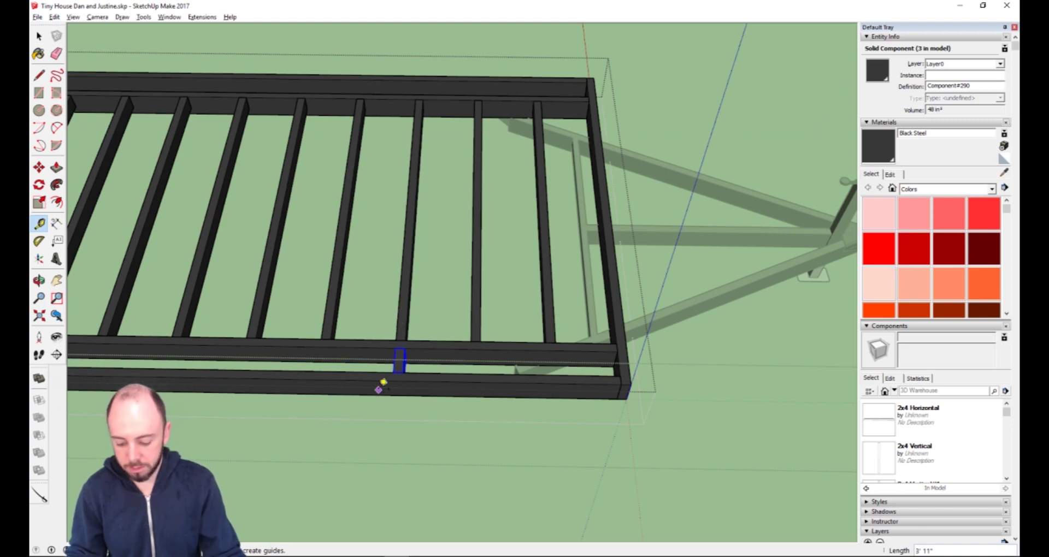
Orbit to the trailer's end and measure from the upright 2x4's end to the frame corner.
middle_drag(381, 382, 492, 289)
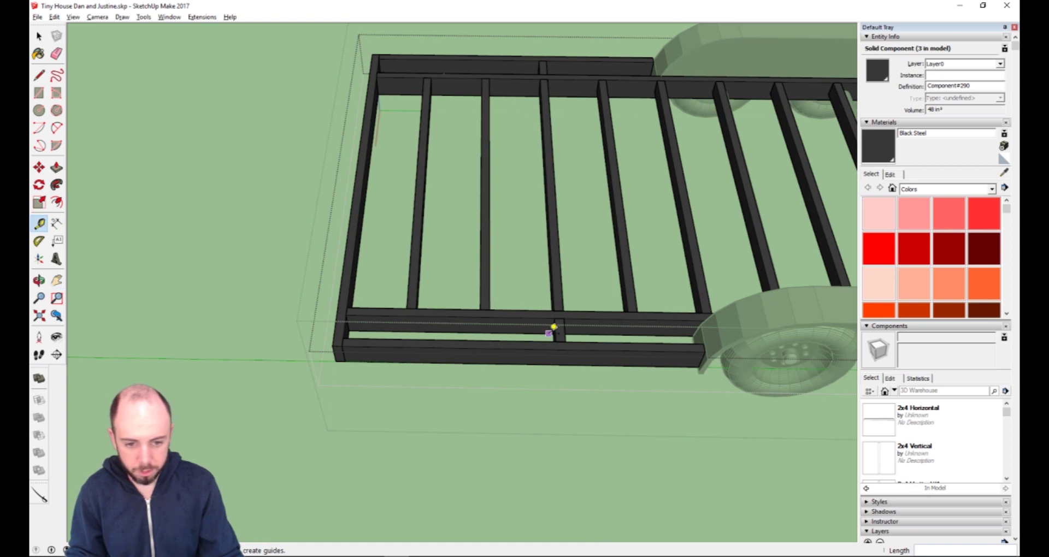
click(555, 342)
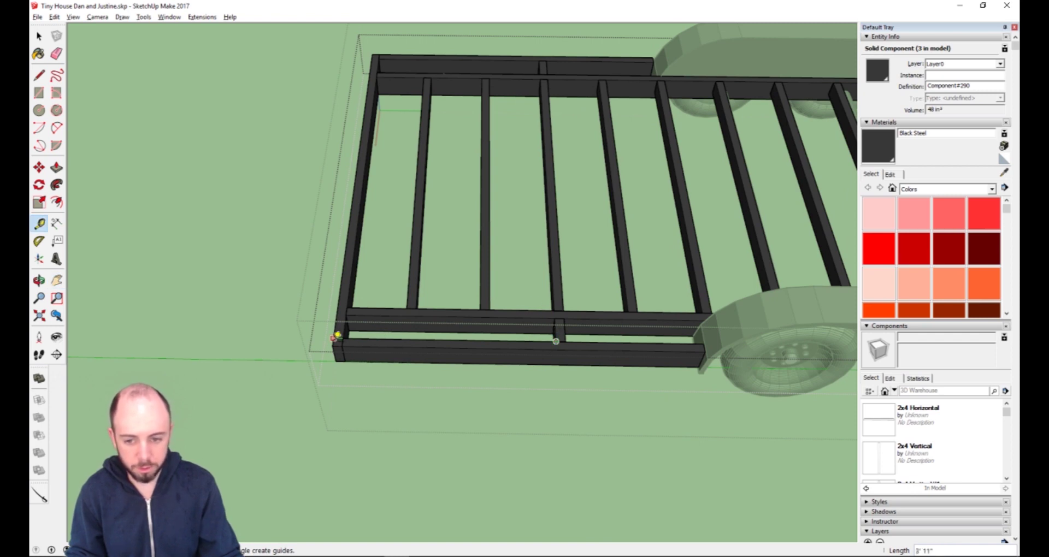
click(335, 336)
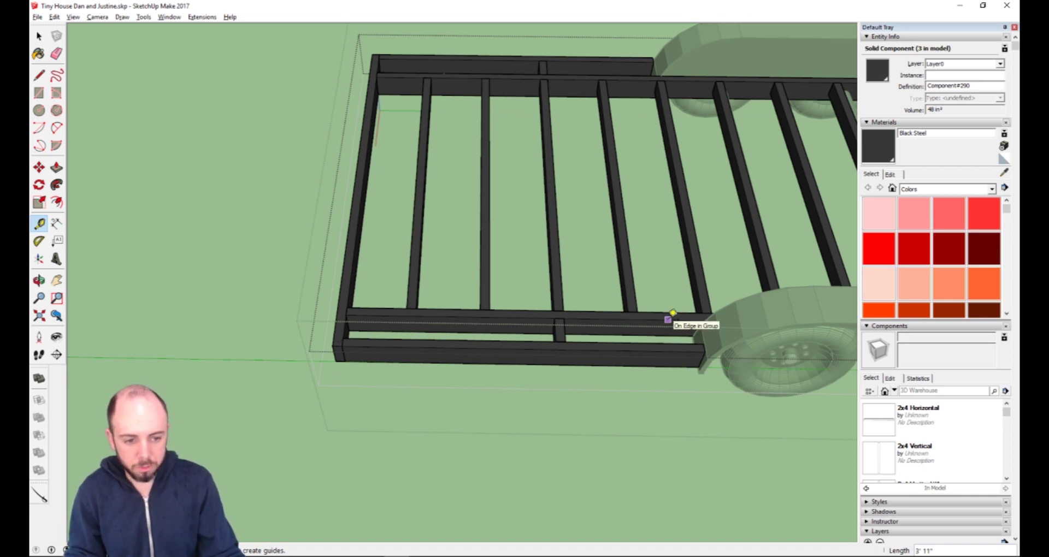
Copy the 2x4 block to the beam end beside the rear fender, then pan toward the other fender.
key(space)
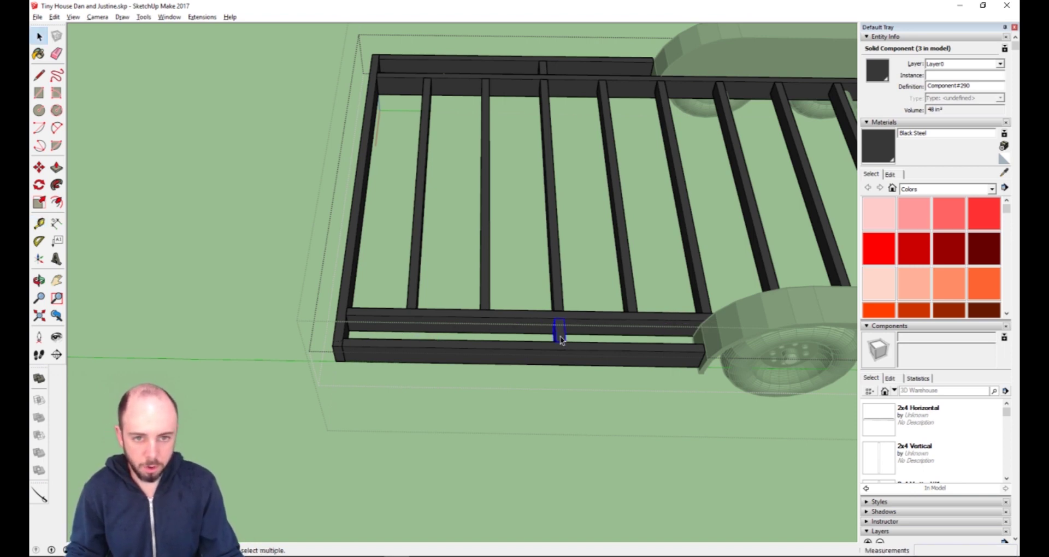
key(m)
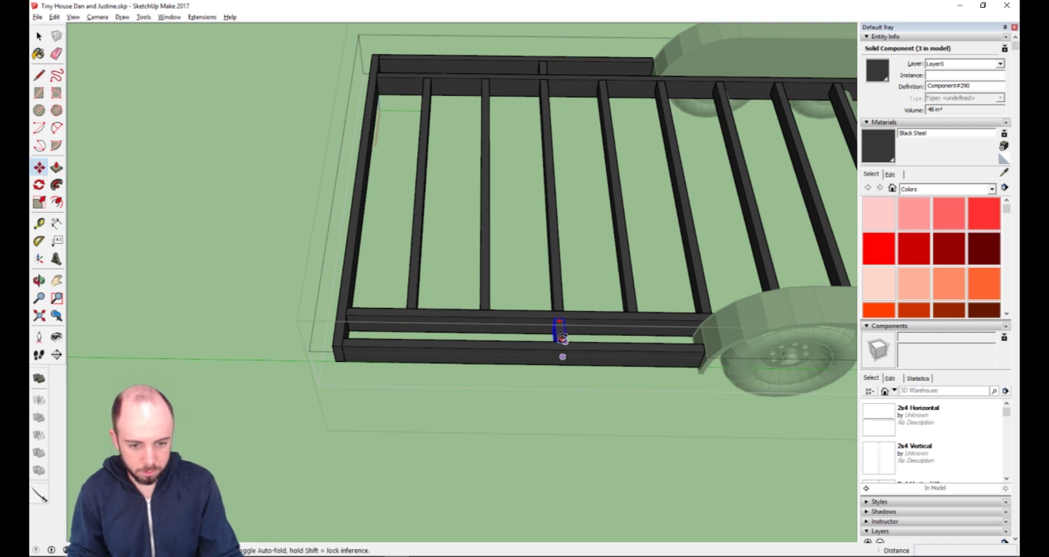
click(562, 338)
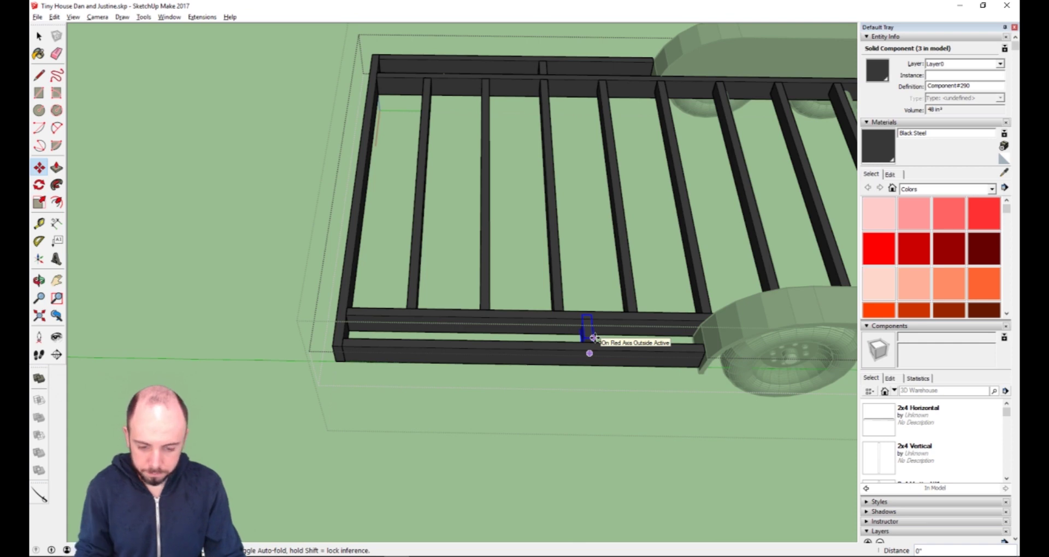
key(ctrl)
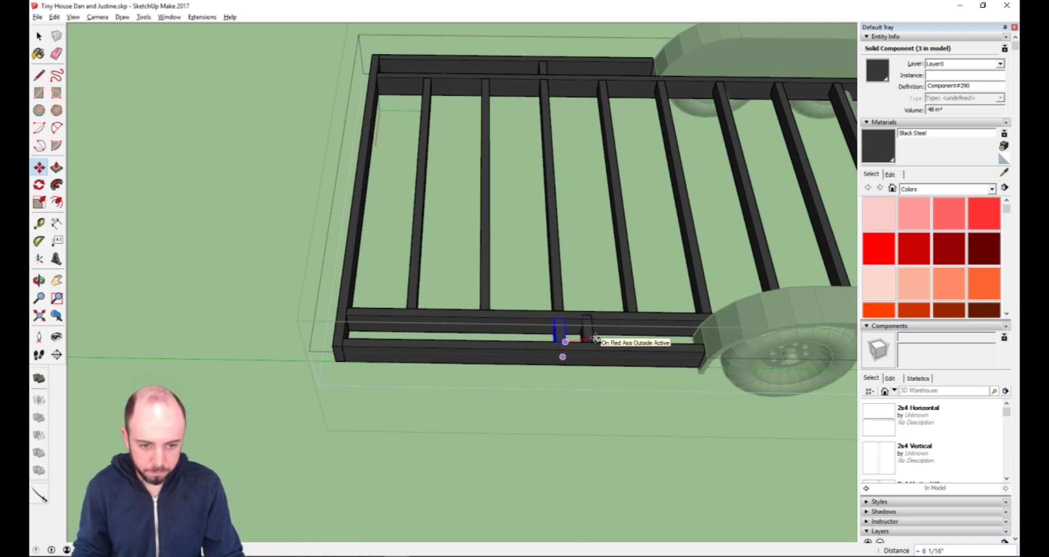
click(702, 343)
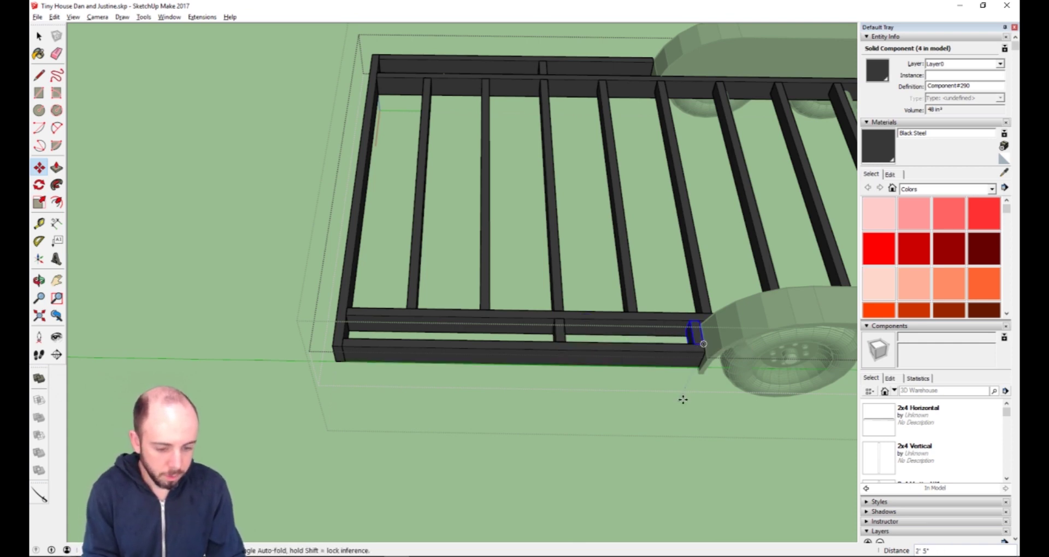
key(h)
drag(714, 384, 321, 399)
drag(789, 371, 267, 391)
Copy the block to the far beam end at the other fender.
key(space)
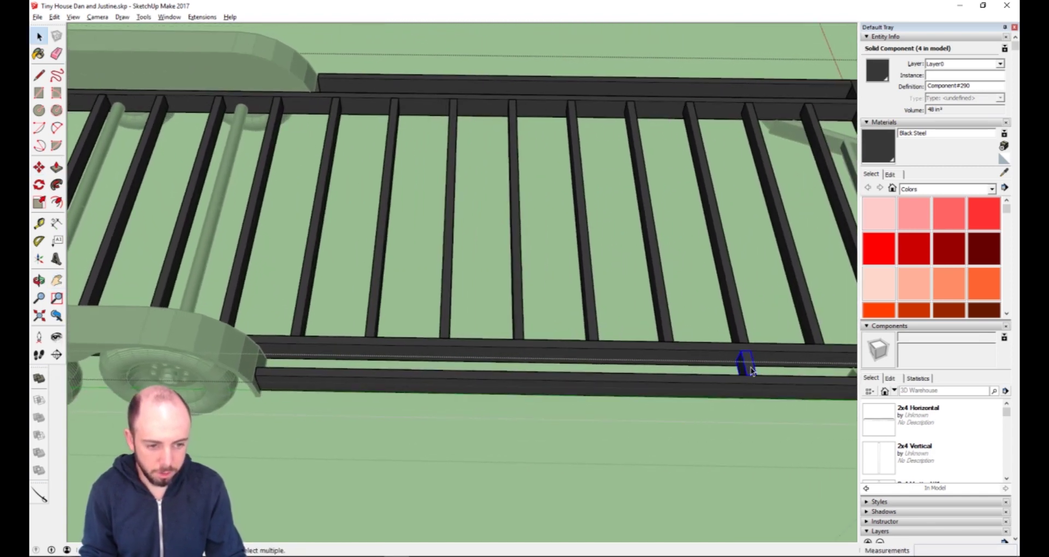
key(m)
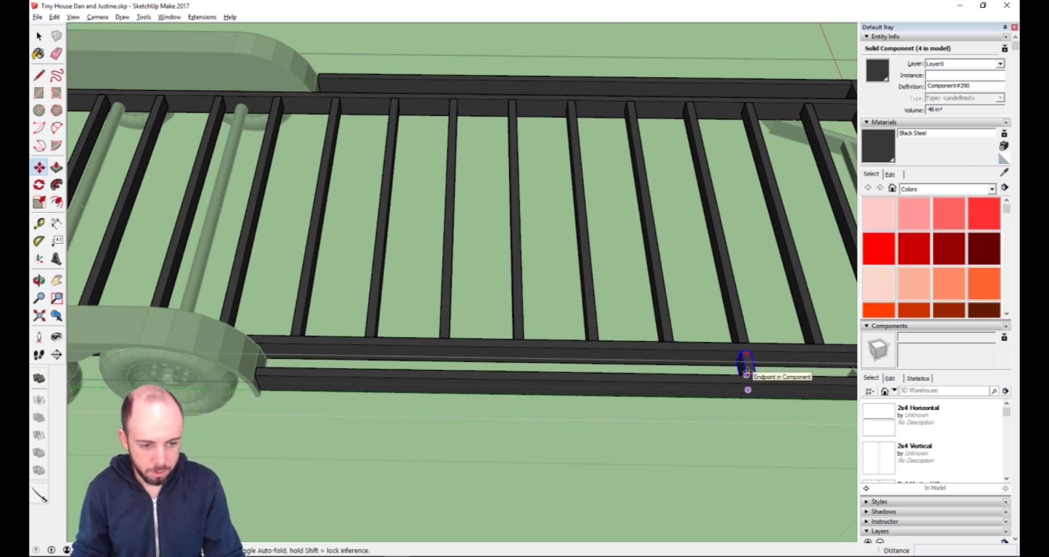
click(746, 373)
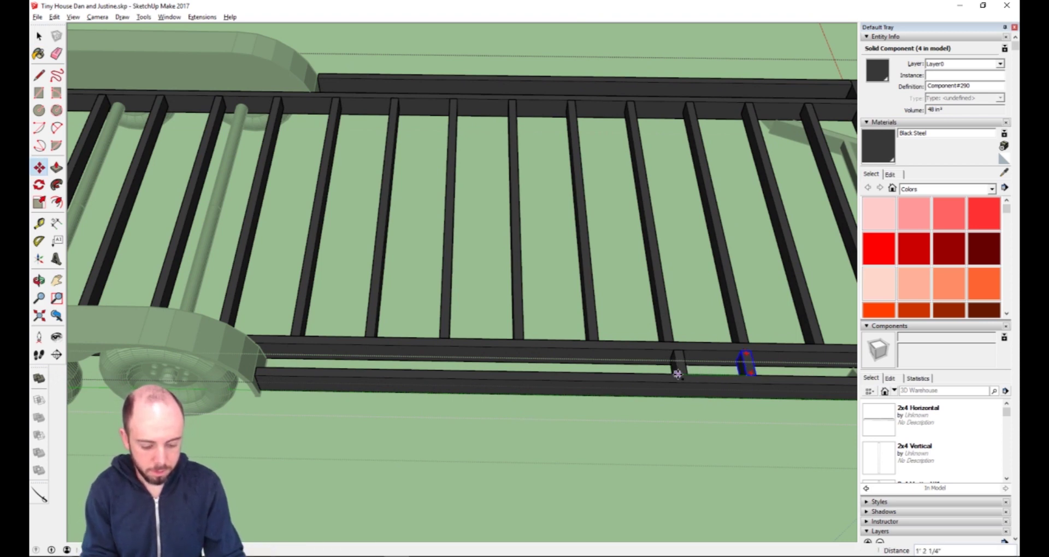
click(260, 367)
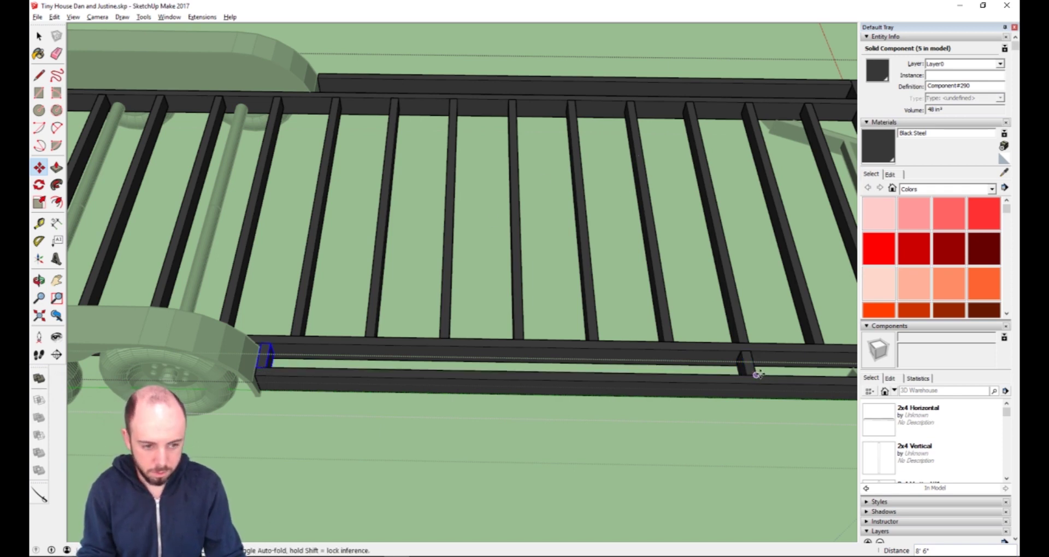
Copy the small block along the red axis across to the opposite rail.
scroll(751, 372, up, 4)
middle_click(713, 381)
mouse_move(713, 381)
middle_down()
mouse_move(608, 412)
mouse_move(535, 368)
mouse_move(672, 363)
mouse_move(728, 373)
middle_up()
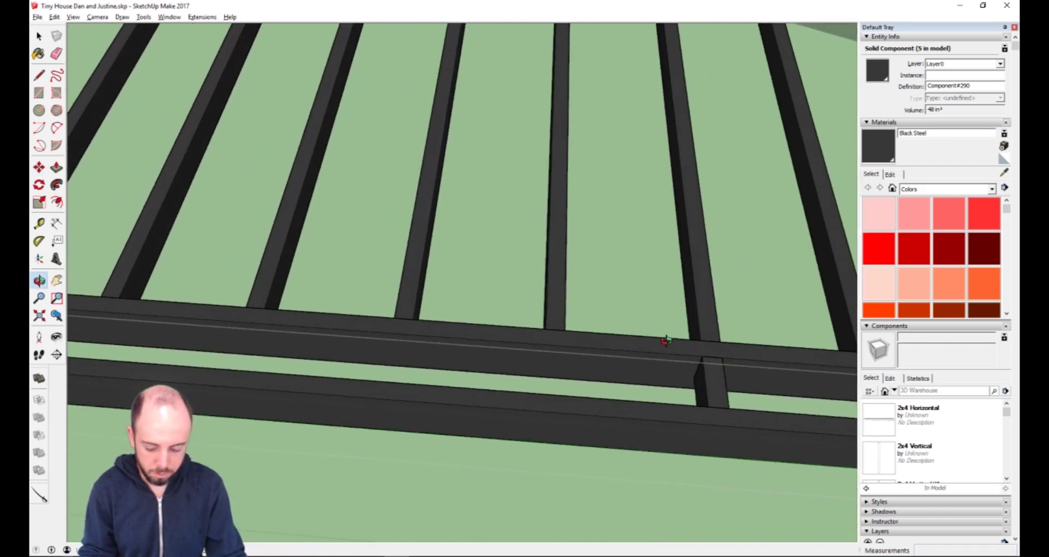
middle_drag(548, 247, 648, 227)
scroll(590, 246, down, 5)
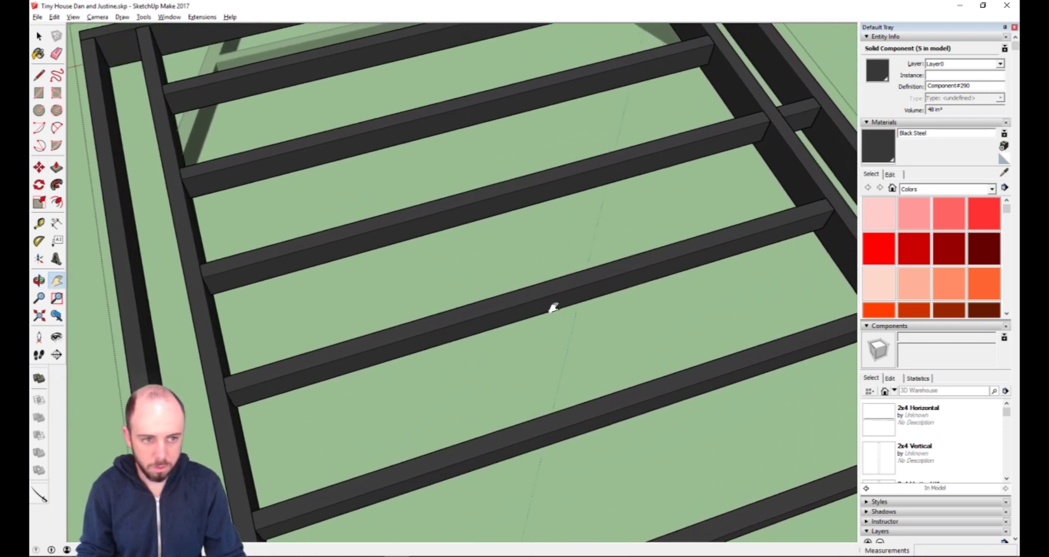
click(799, 120)
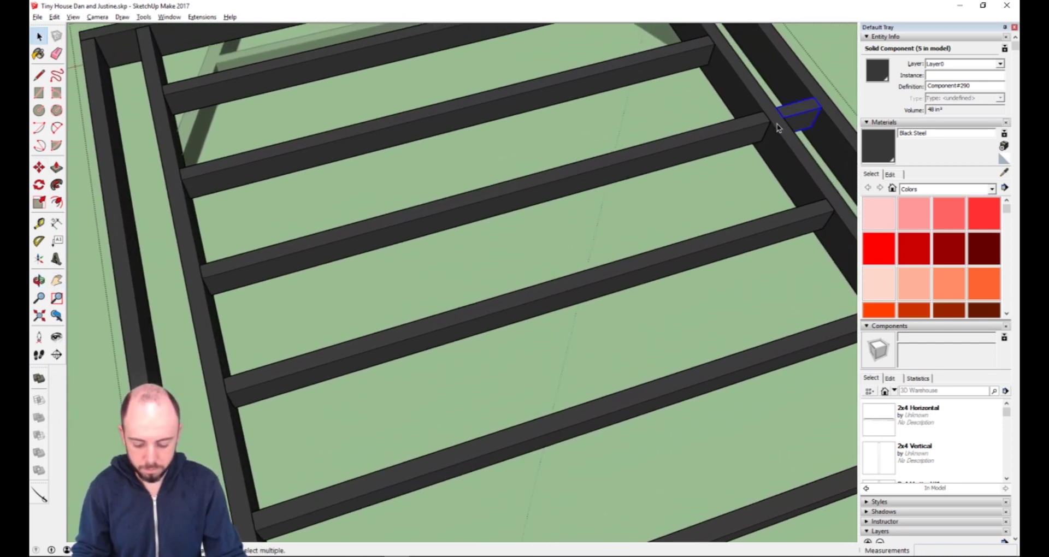
key(m)
key(ctrl)
click(784, 118)
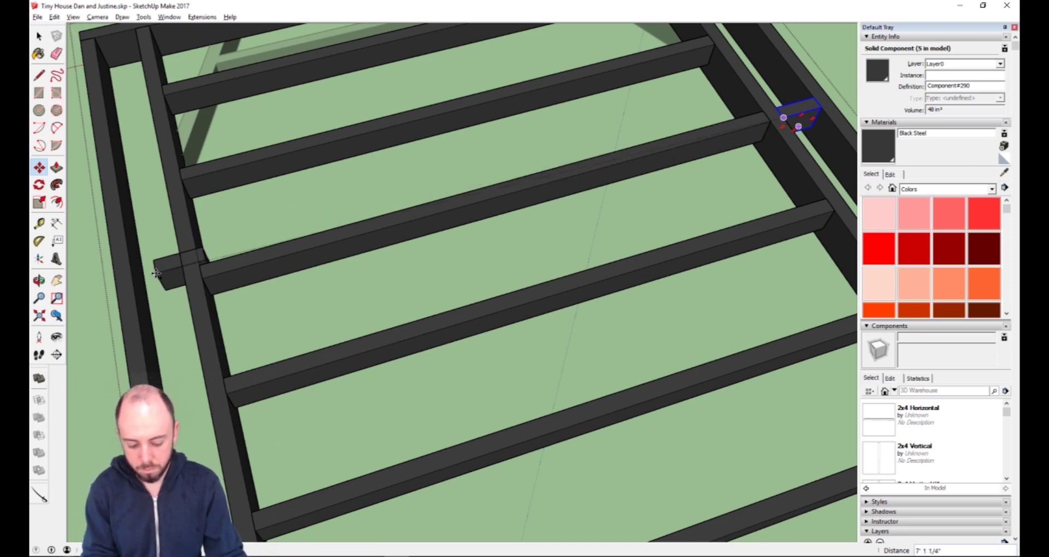
key(shift)
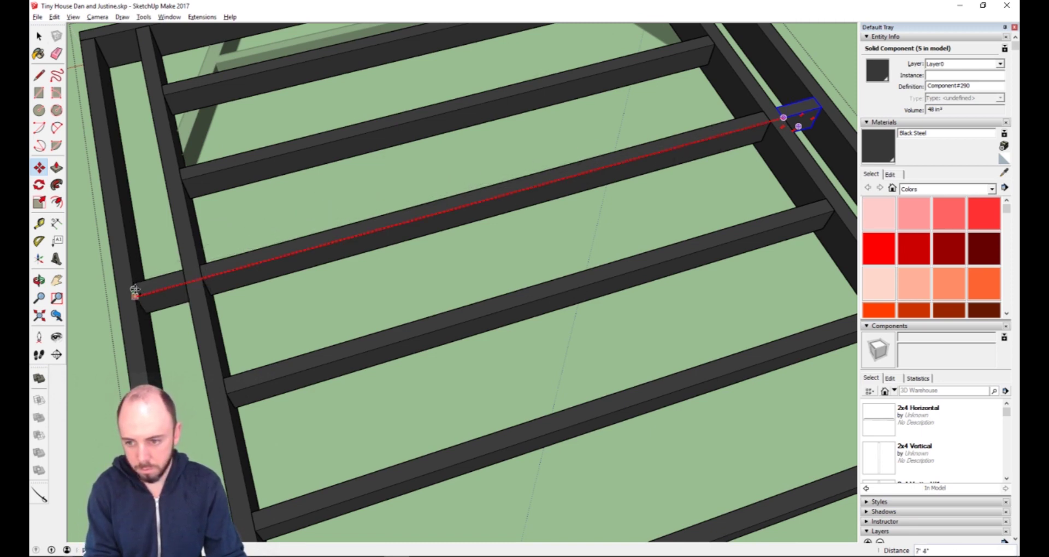
click(135, 293)
Move that block down to the rail end by the fender, about 8' 5" along.
scroll(234, 290, down, 5)
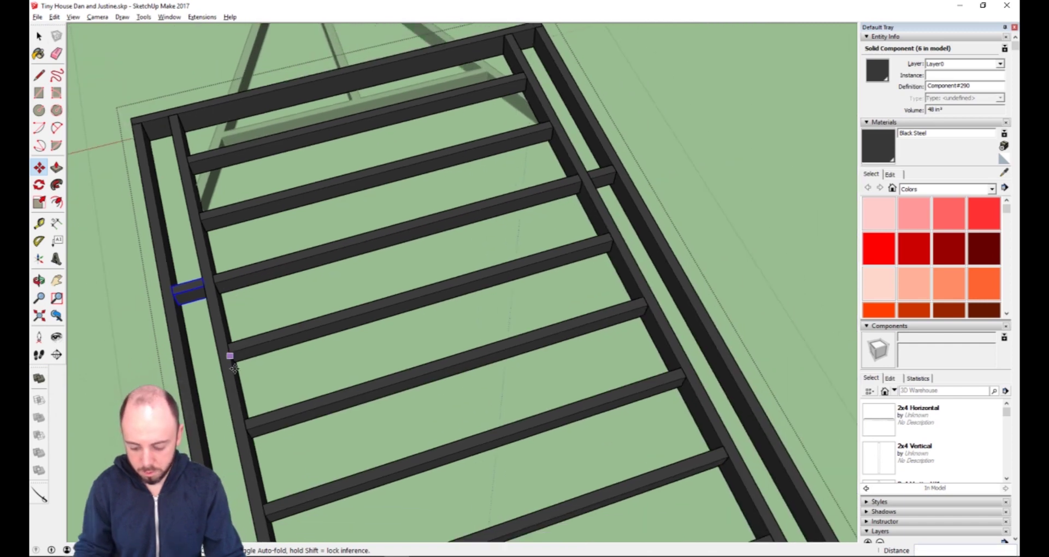
shift+middle_drag(263, 438, 348, 176)
key(m)
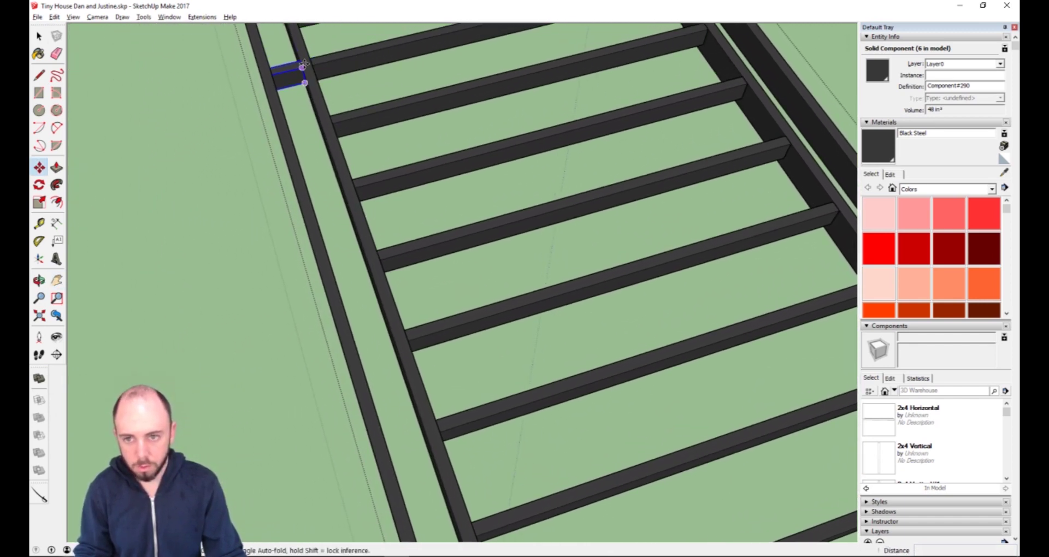
click(302, 73)
scroll(421, 453, down, 3)
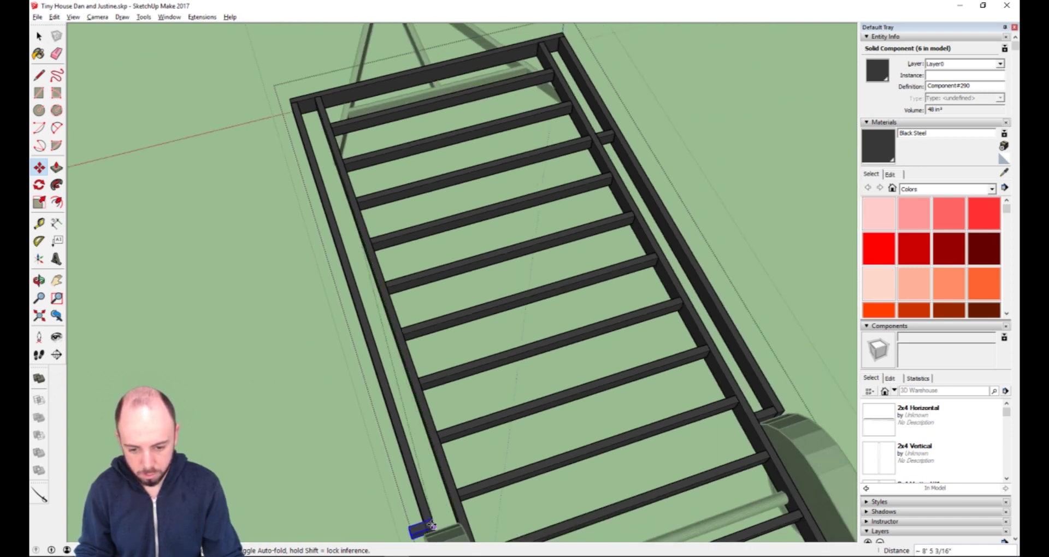
click(454, 516)
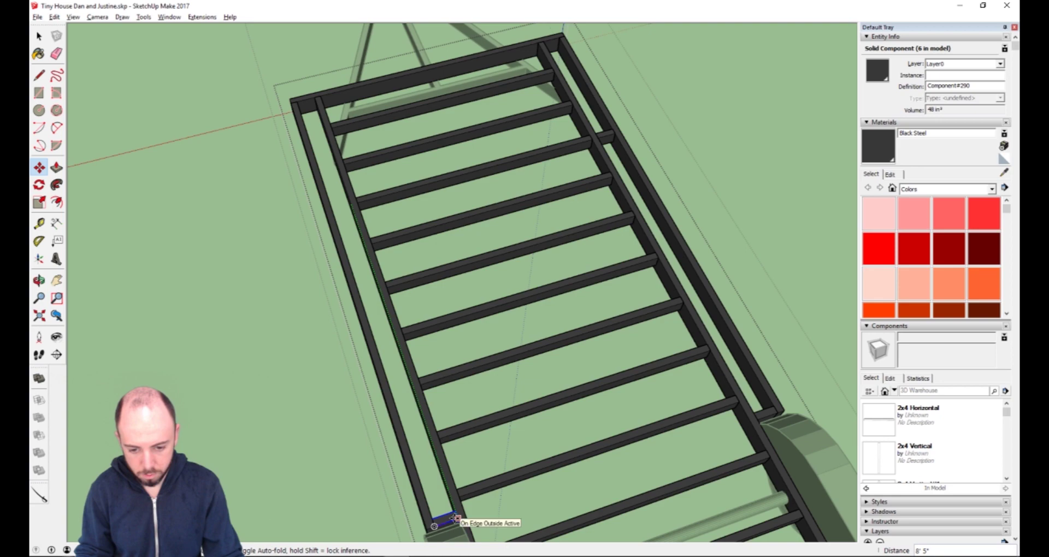
scroll(454, 517, up, 5)
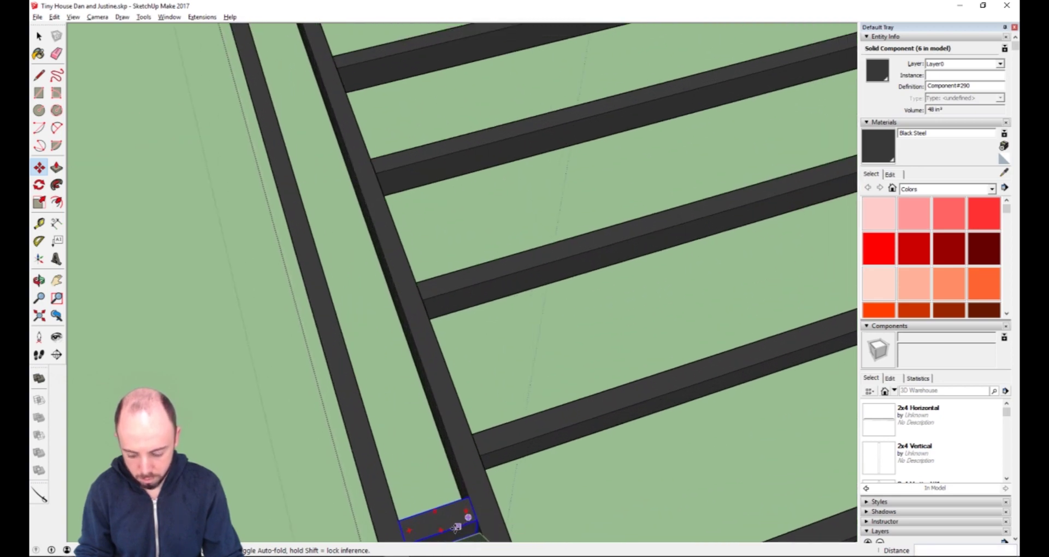
shift+middle_drag(466, 518, 442, 467)
scroll(442, 467, down, 10)
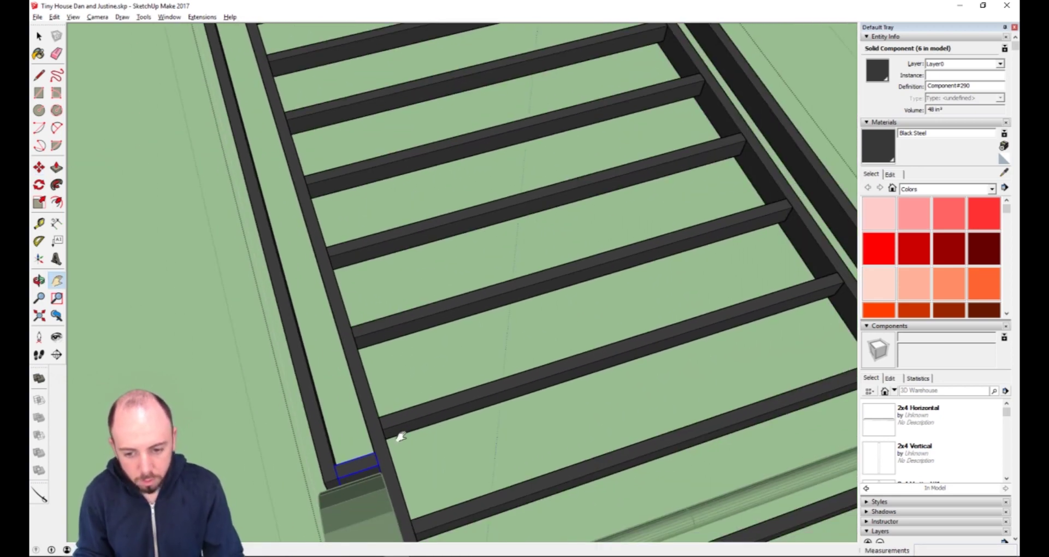
scroll(404, 432, down, 4)
Copy the small block to the left rail's beam end next to the fender.
scroll(388, 361, up, 7)
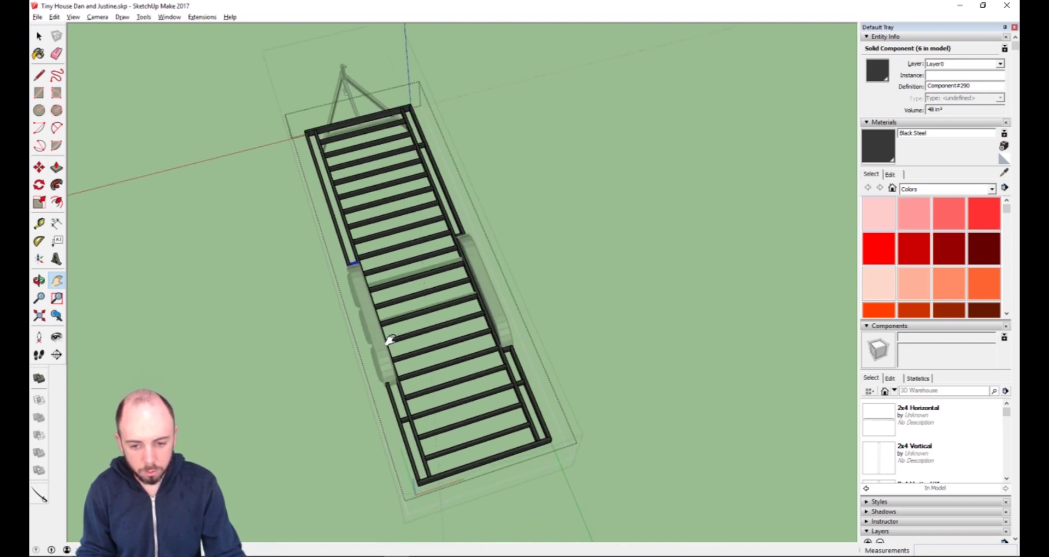
scroll(388, 370, up, 3)
key(space)
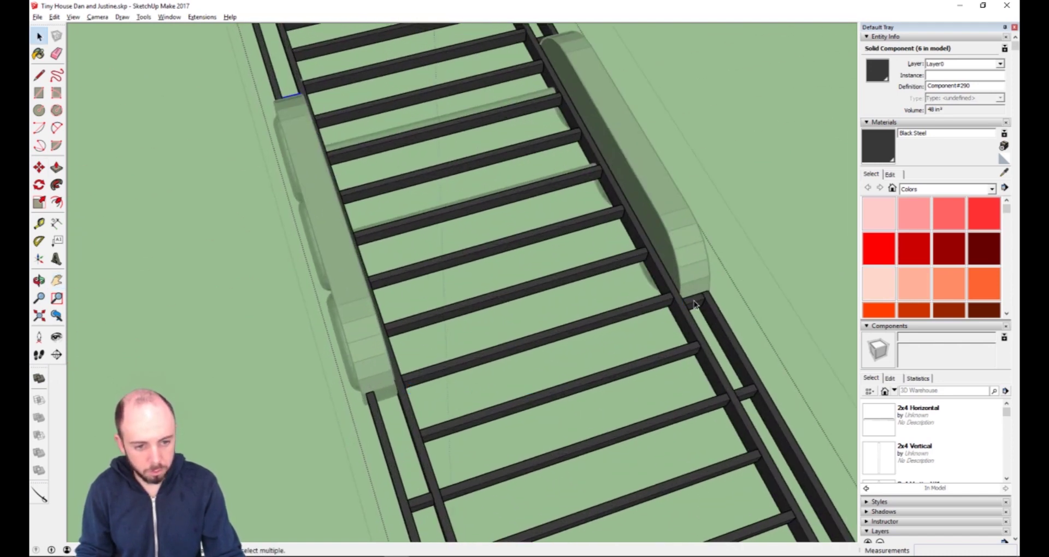
key(m)
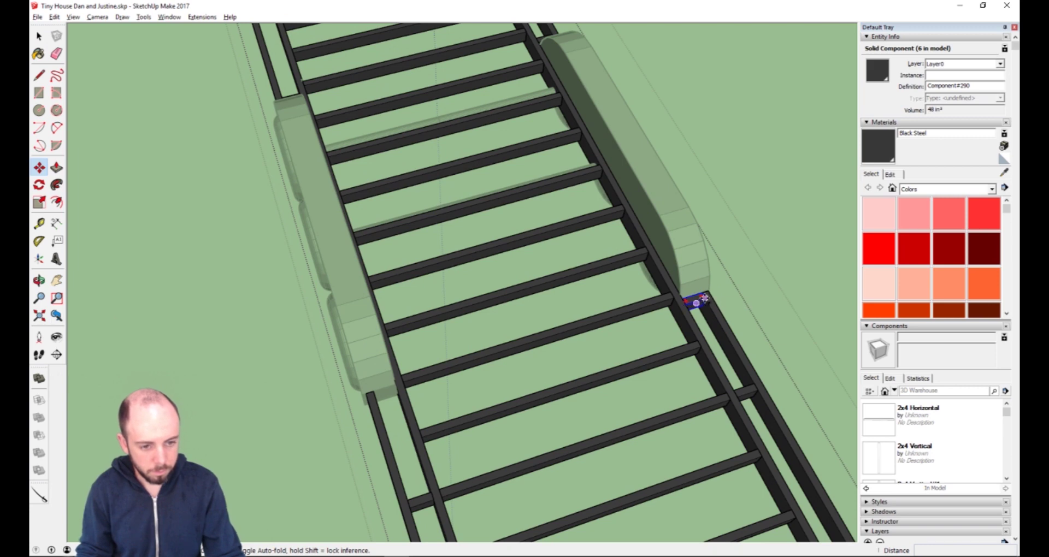
click(691, 302)
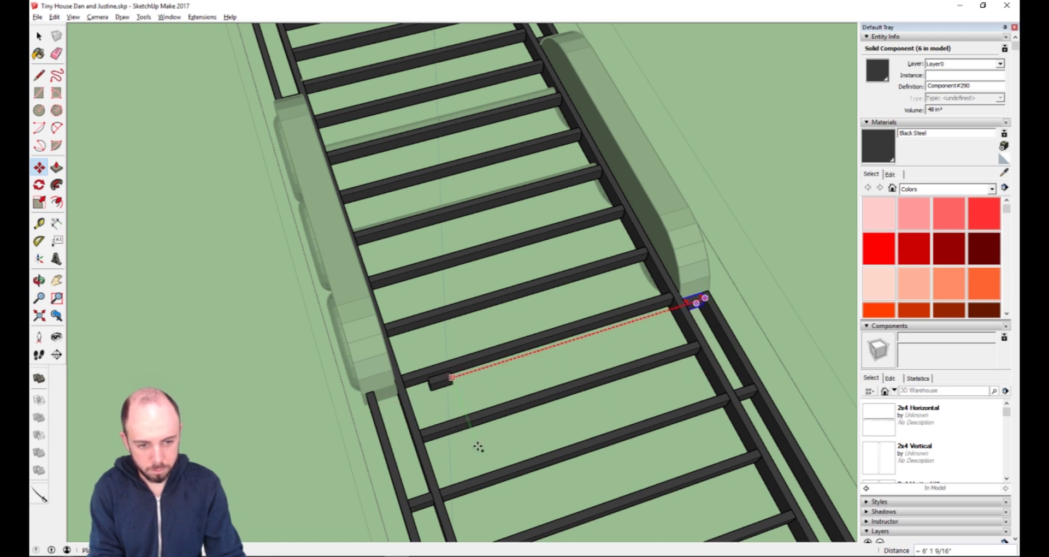
click(399, 394)
Orbit to a diagonal angle, then pan and zoom out to show the whole rail and wheels.
key(o)
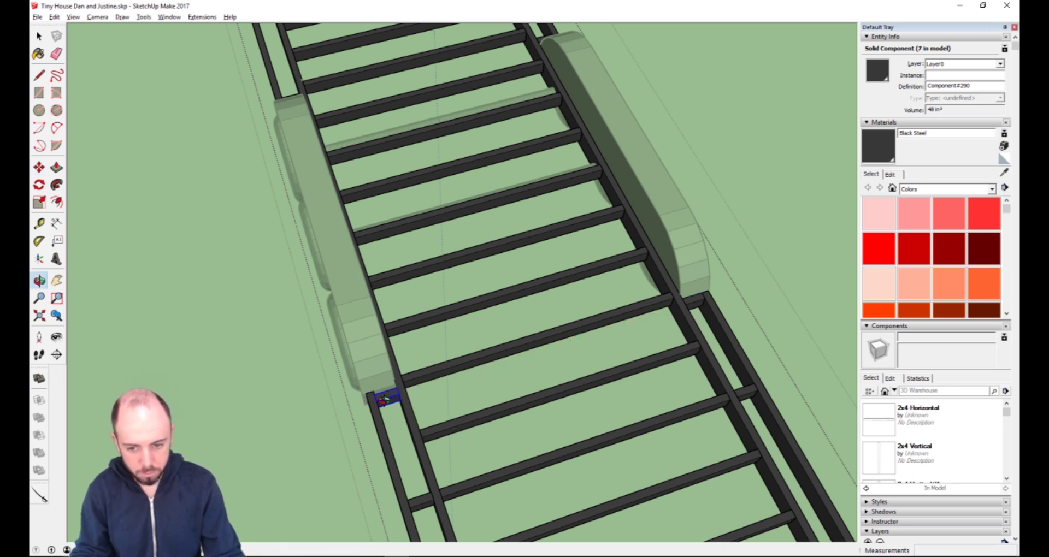
drag(427, 368, 669, 343)
scroll(444, 493, up, 5)
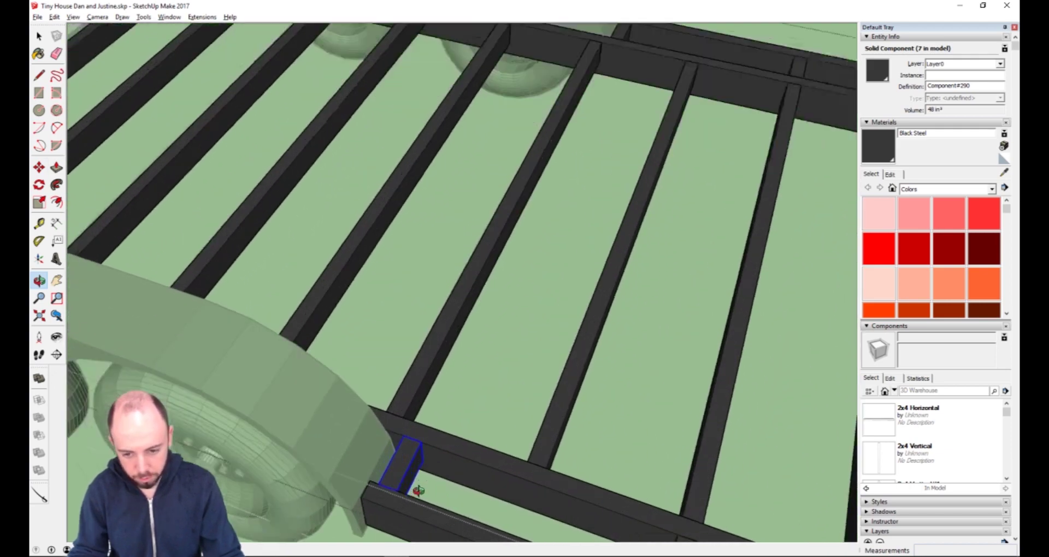
key(m)
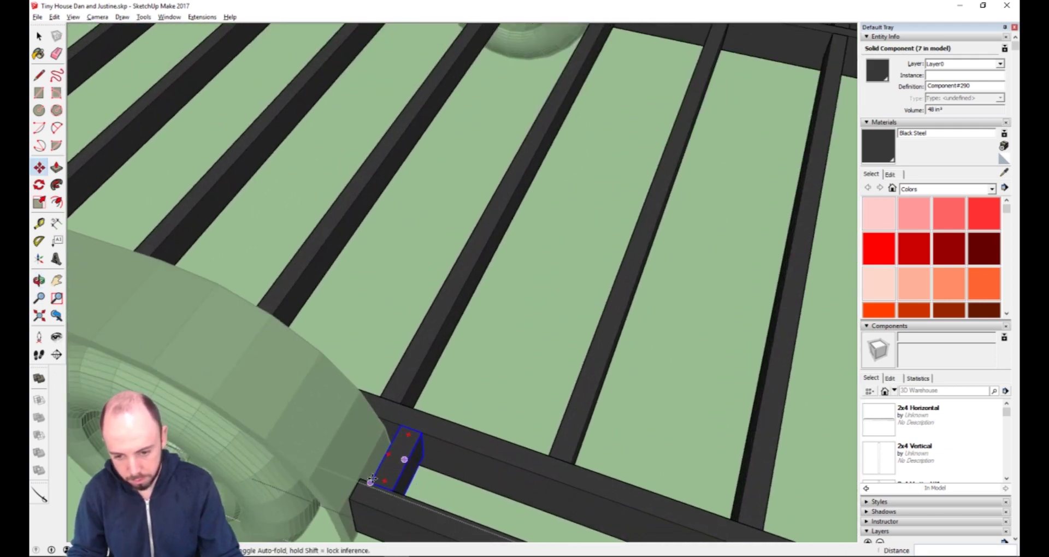
click(372, 479)
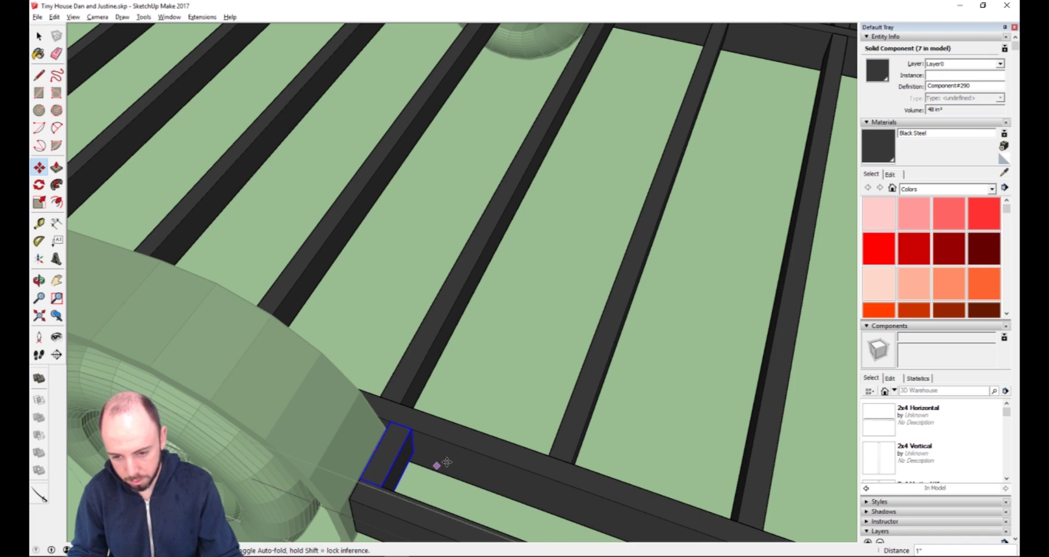
key(h)
drag(234, 351, 291, 348)
scroll(351, 299, down, 3)
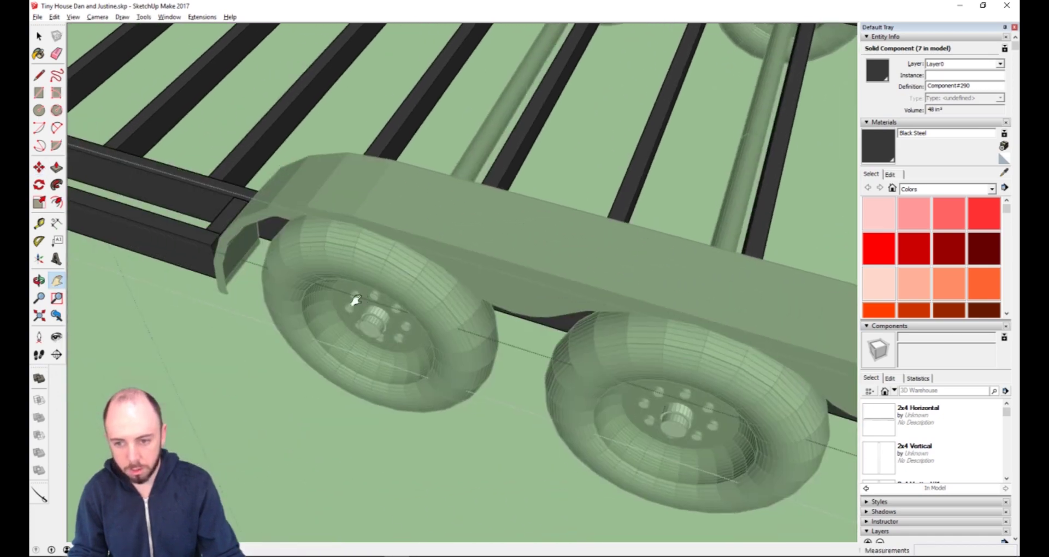
drag(351, 299, 604, 370)
scroll(522, 325, down, 2)
scroll(522, 325, down, 3)
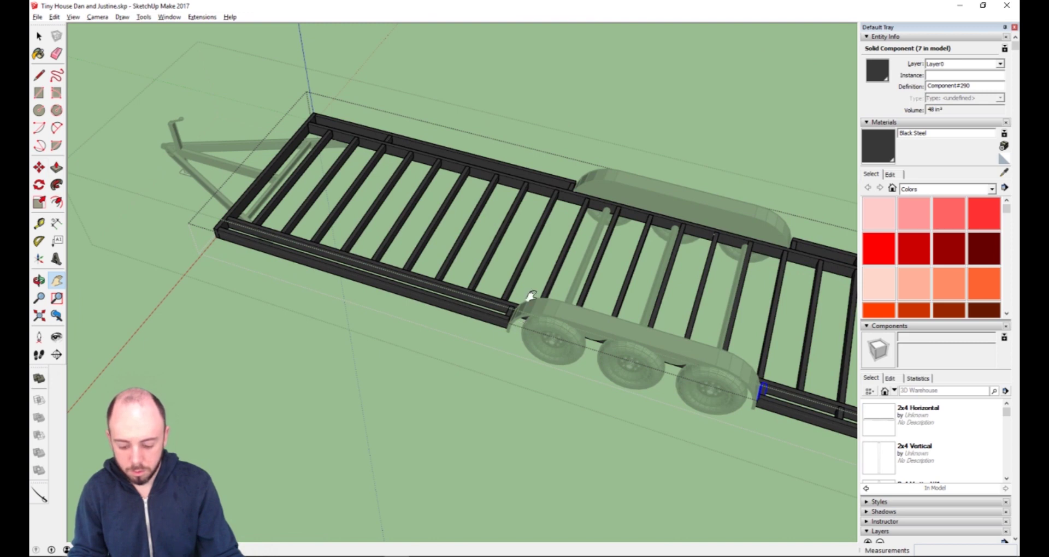
Place the copied block at its new spot on the trailer's side rail.
key(o)
drag(342, 243, 468, 213)
key(space)
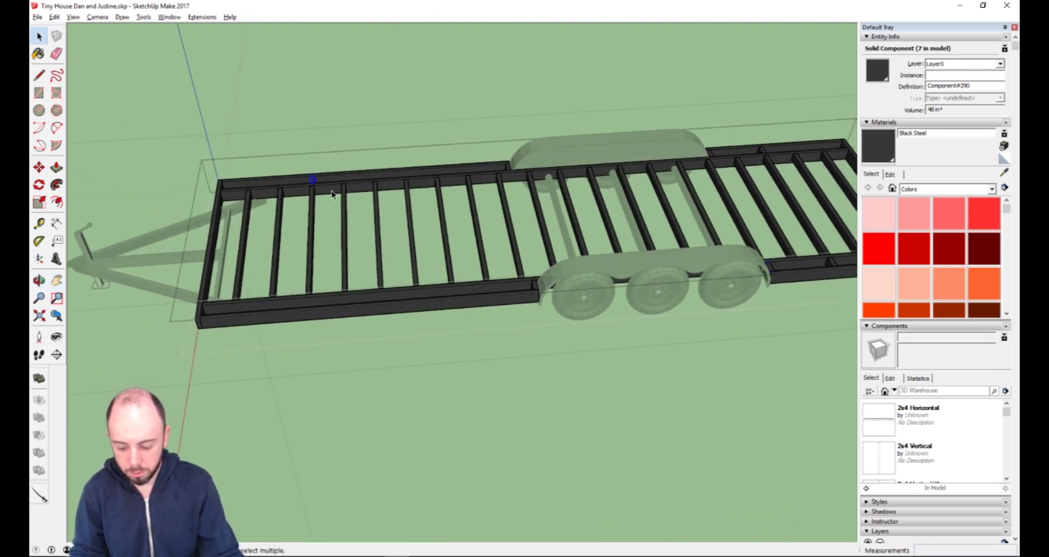
key(m)
click(314, 179)
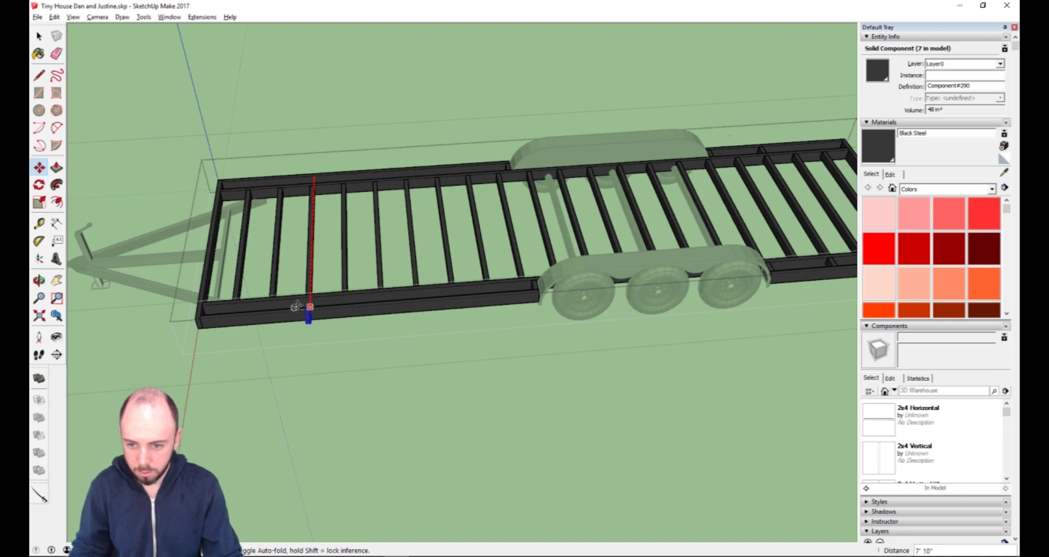
scroll(307, 301, up, 5)
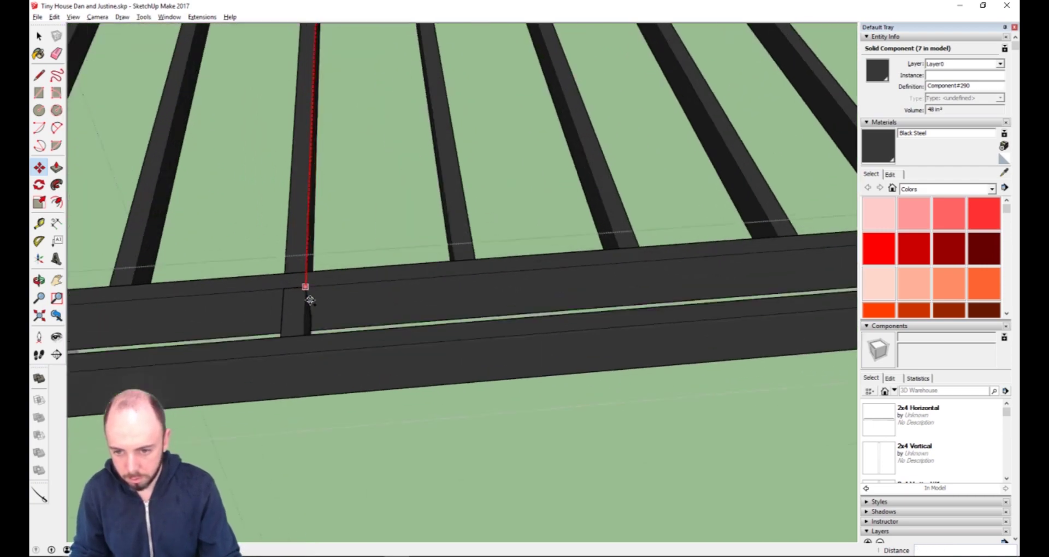
click(299, 282)
scroll(295, 287, down, 8)
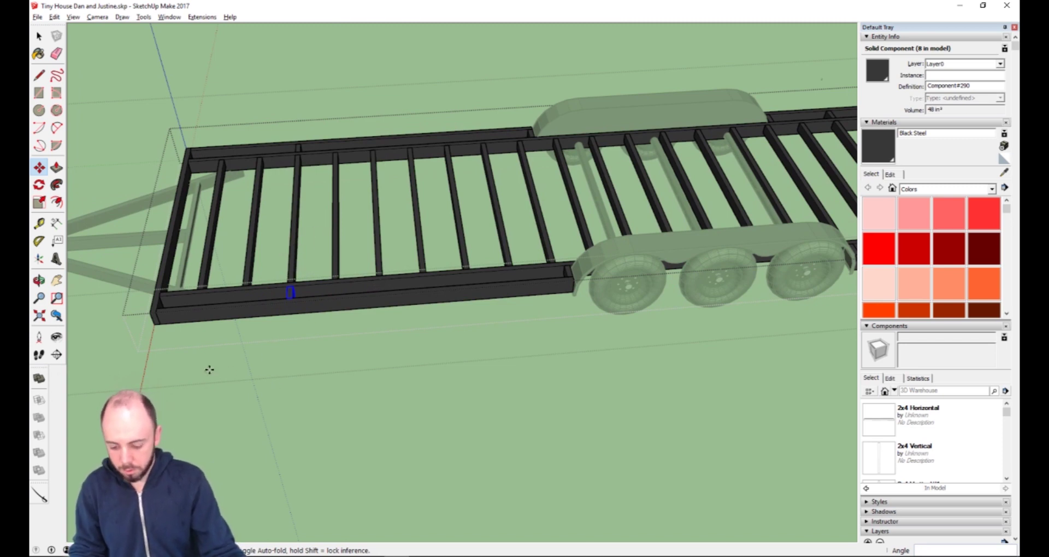
scroll(180, 358, up, 3)
Check the rail spacing, then move the block 48 inches further along the rail.
key(t)
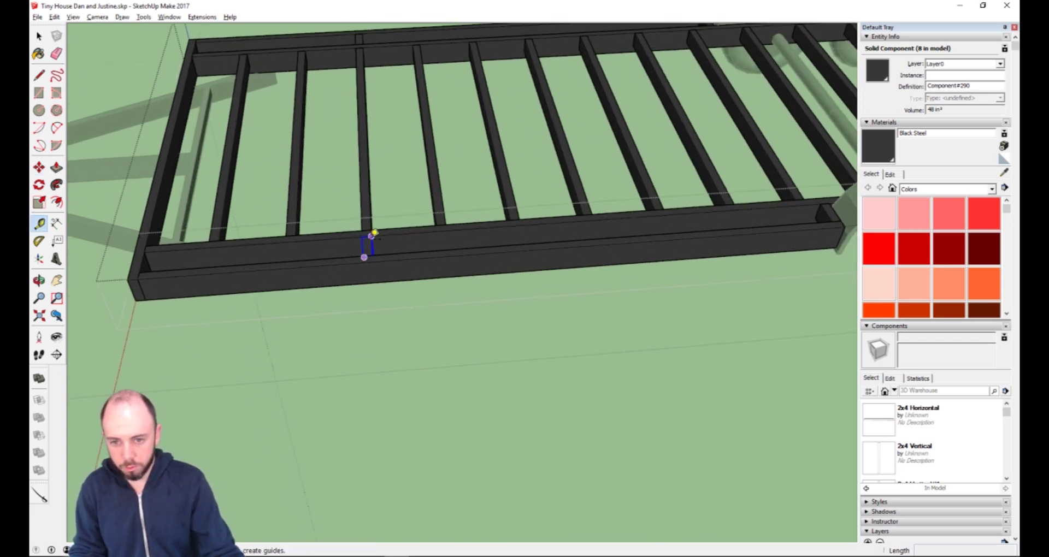
click(370, 232)
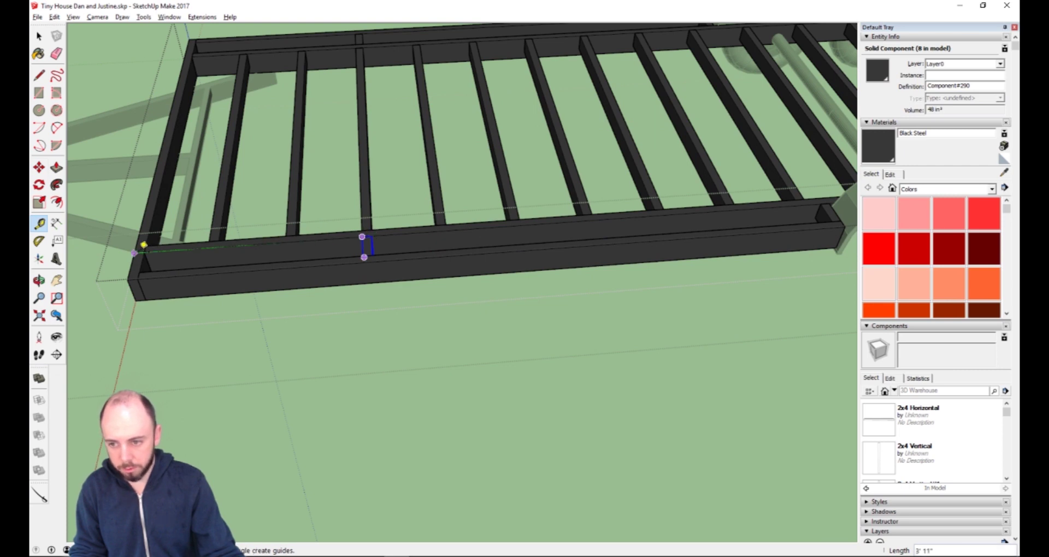
key(Escape)
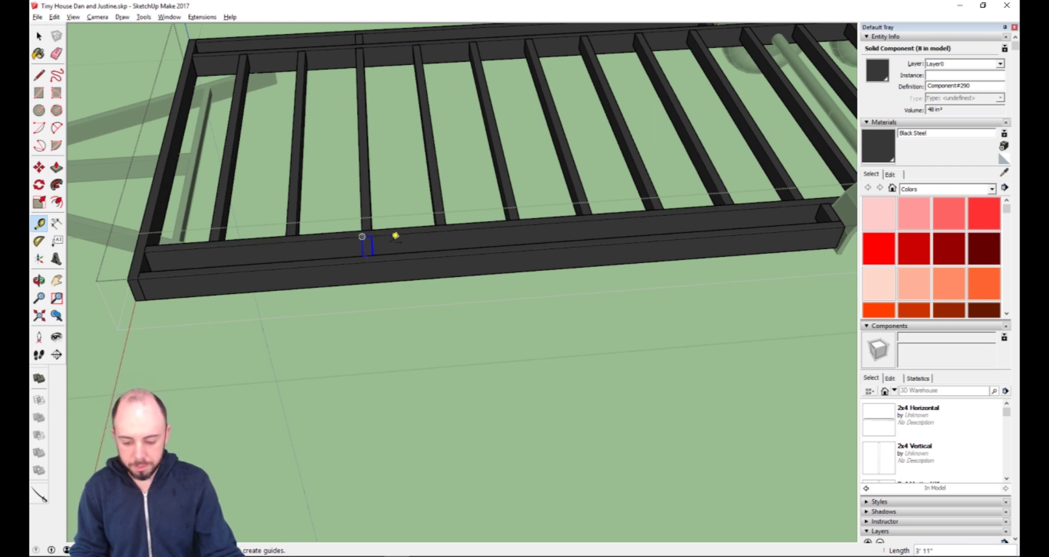
key(m)
click(371, 236)
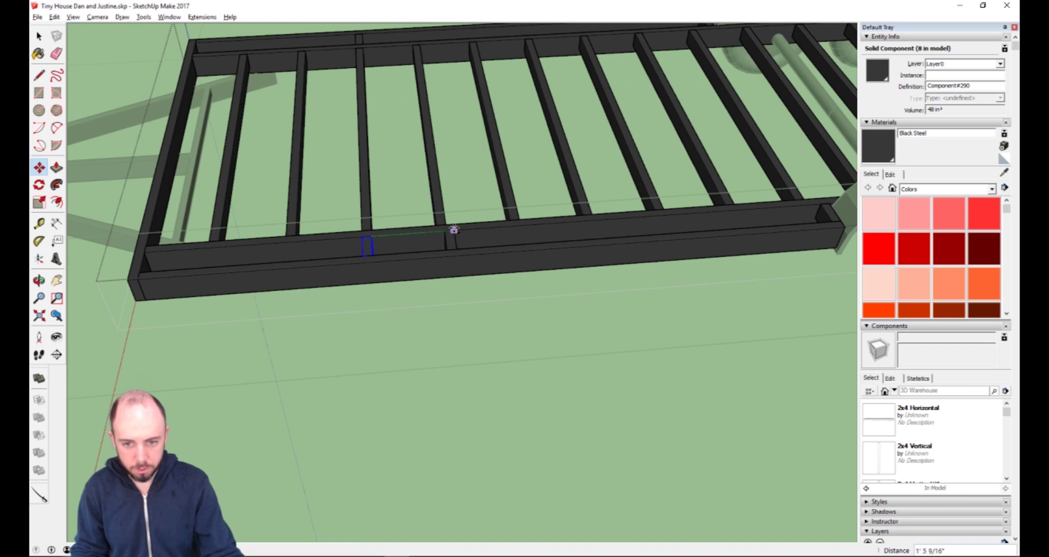
text(48)
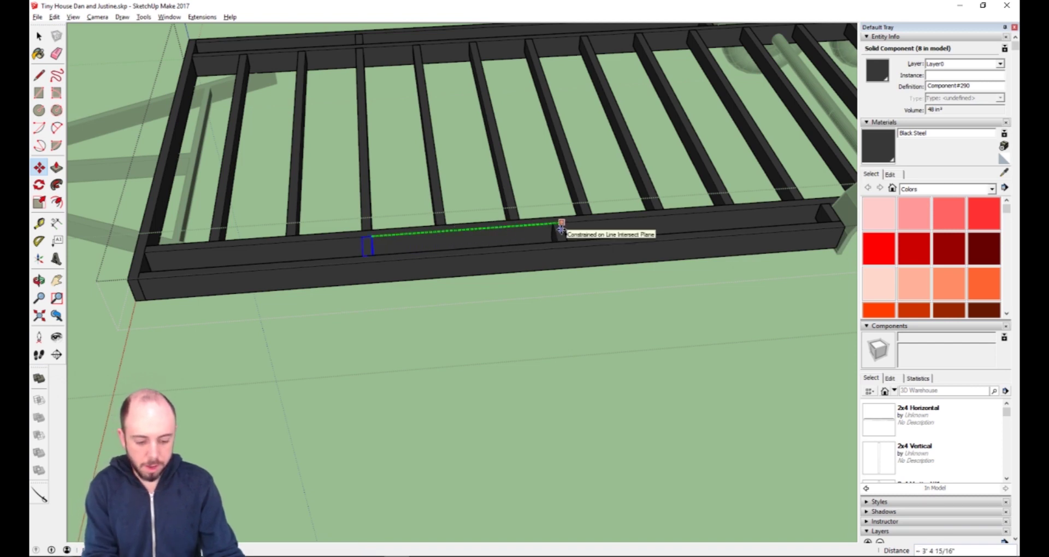
key(Return)
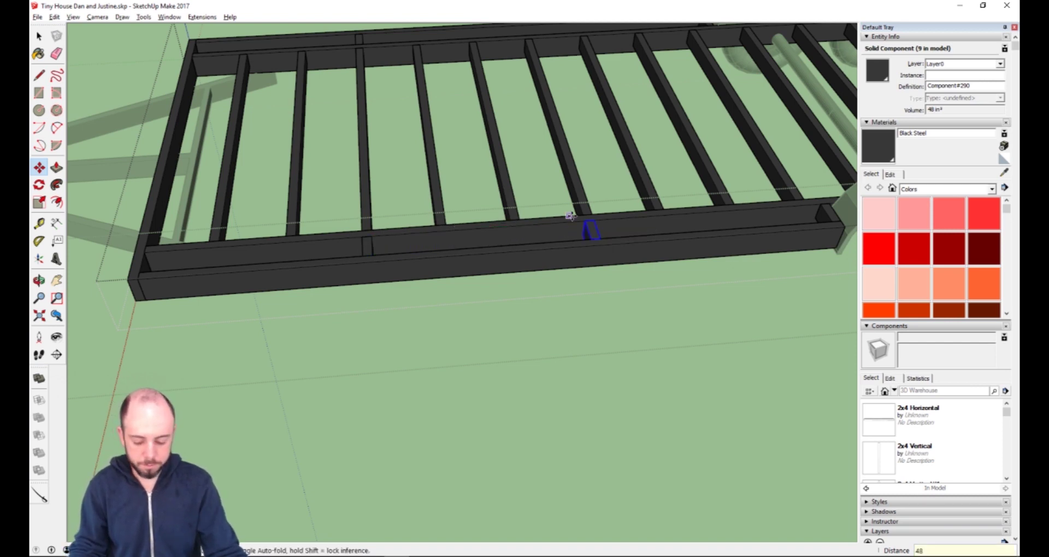
middle_drag(607, 191, 537, 246)
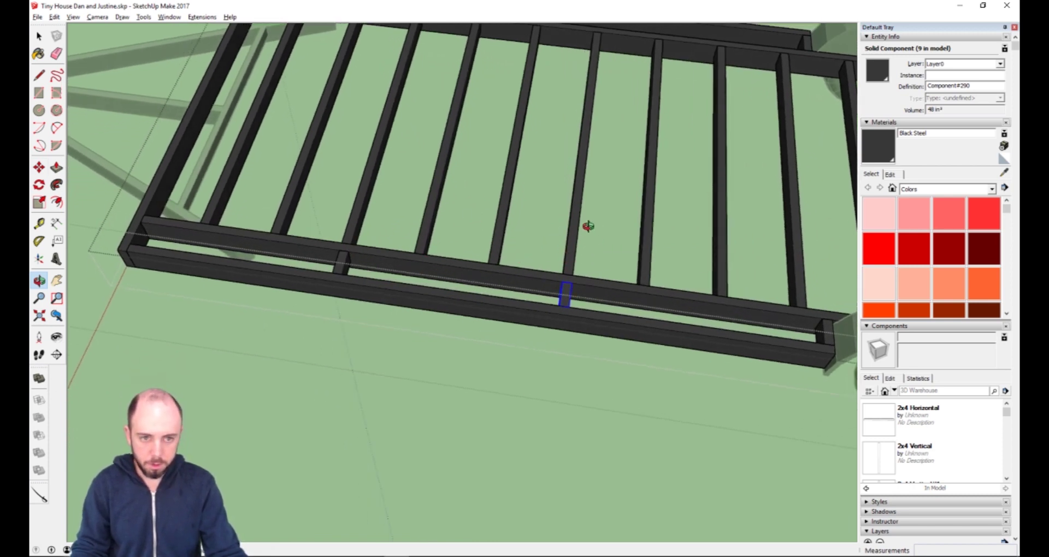
Copy the spacer block from its corner 48 inches along the far side beam.
middle_drag(495, 173, 551, 452)
scroll(510, 192, up, 5)
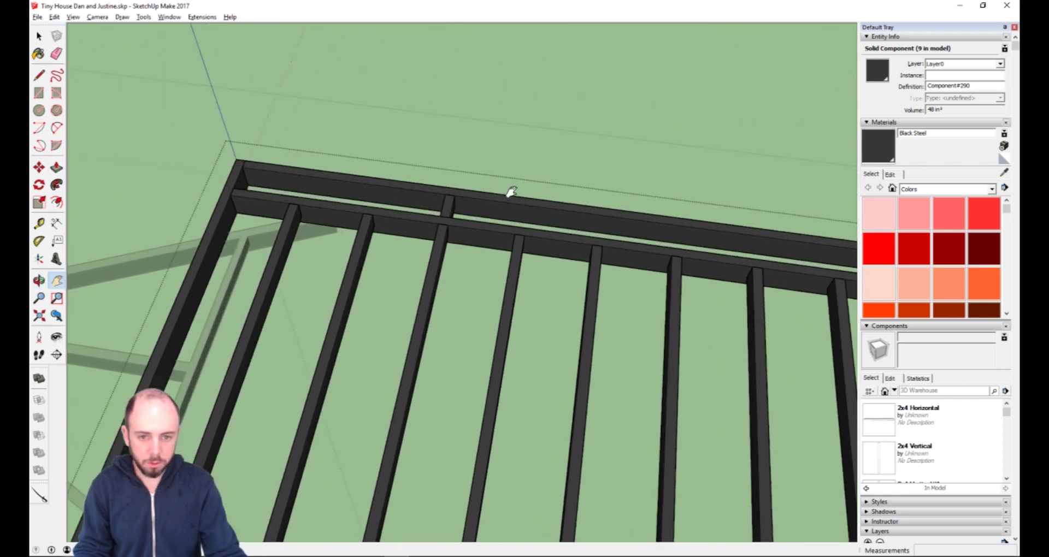
shift+middle_drag(510, 191, 485, 205)
key(m)
click(429, 224)
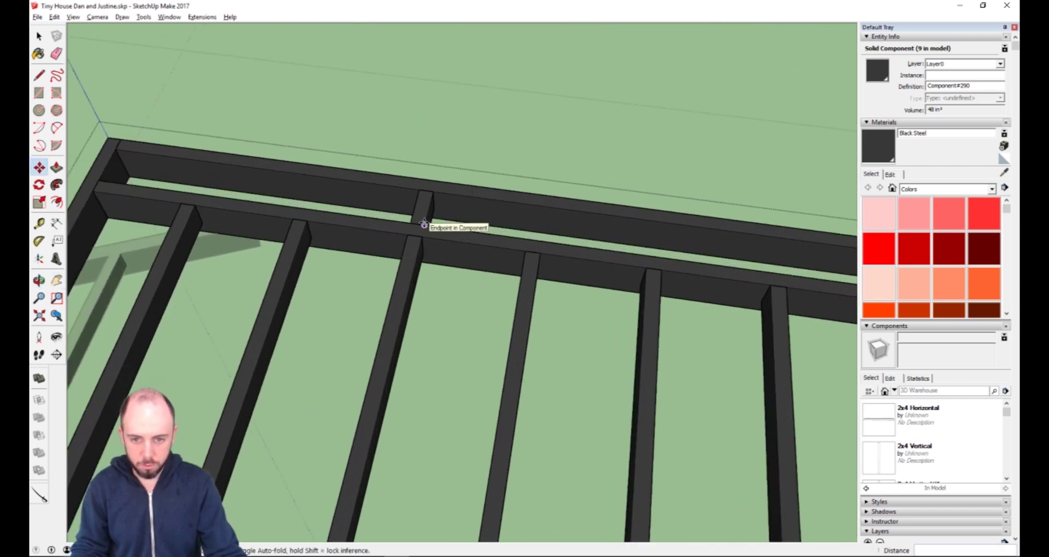
key(Escape)
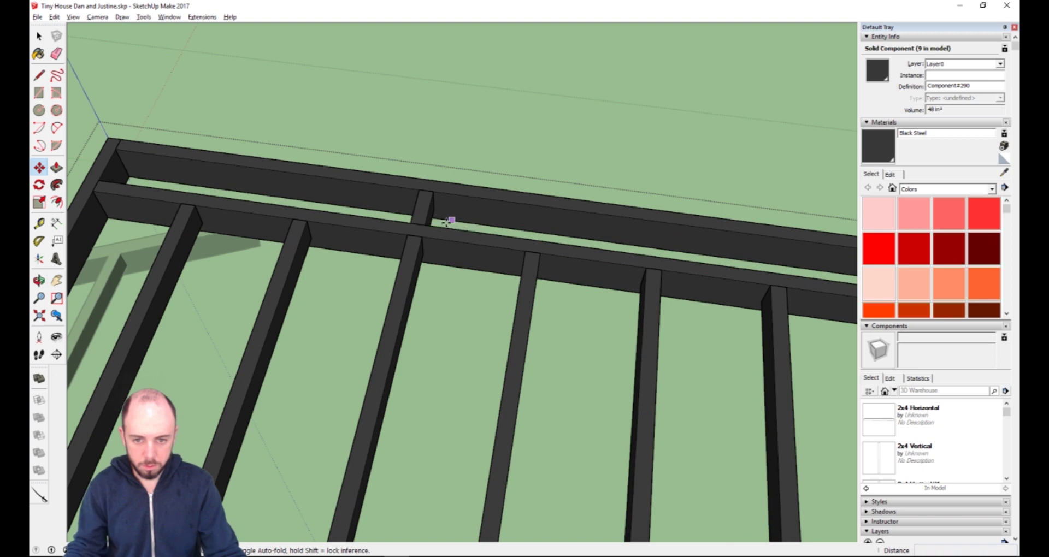
key(space)
key(m)
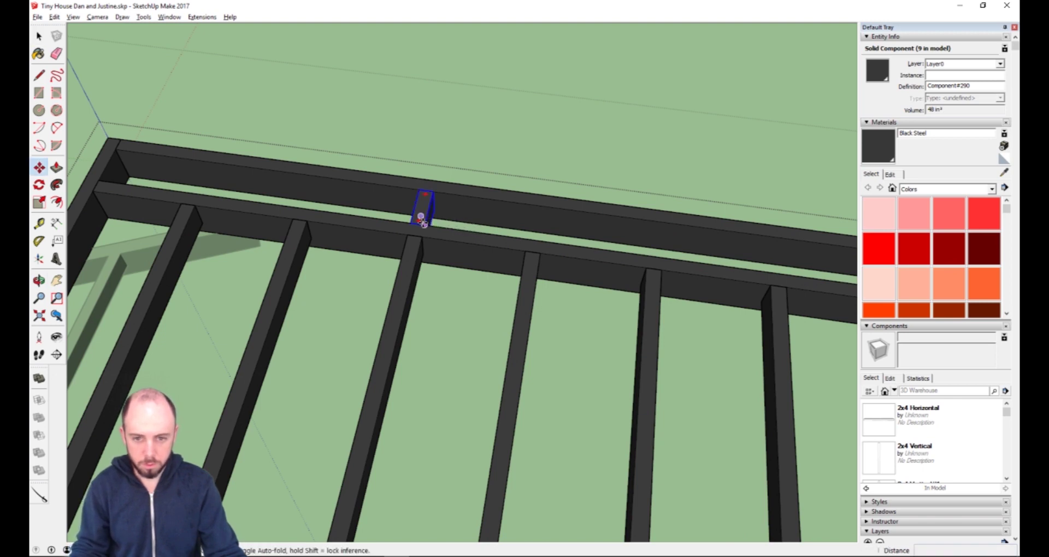
click(425, 223)
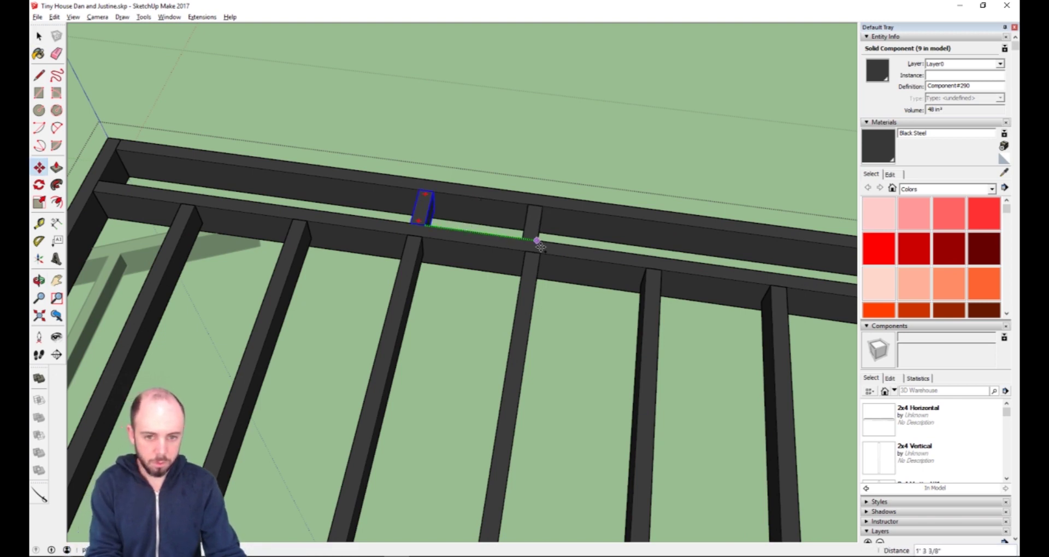
key(Return)
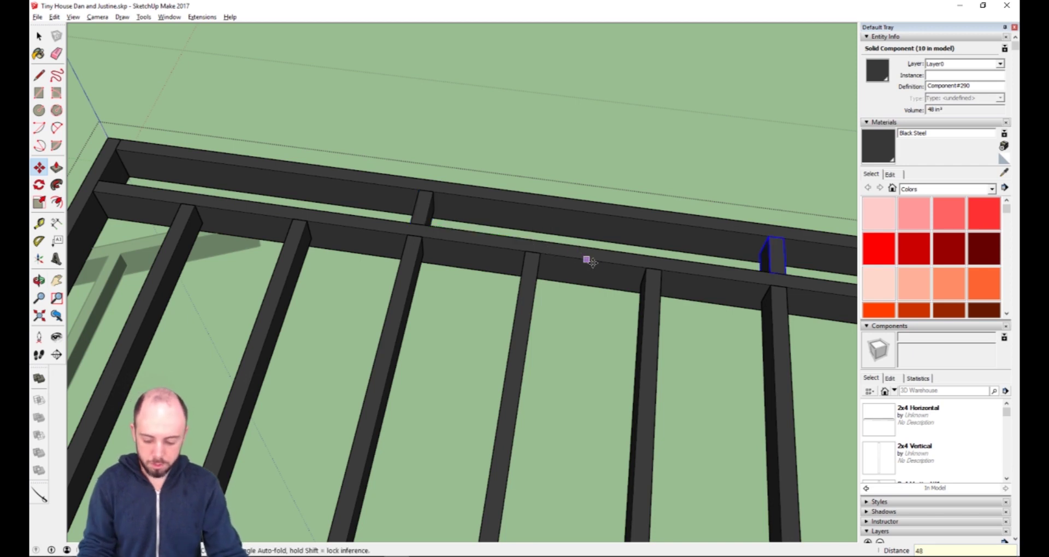
Pan and zoom out to a perspective view of the whole trailer.
key(h)
drag(667, 283, 431, 288)
scroll(563, 289, down, 10)
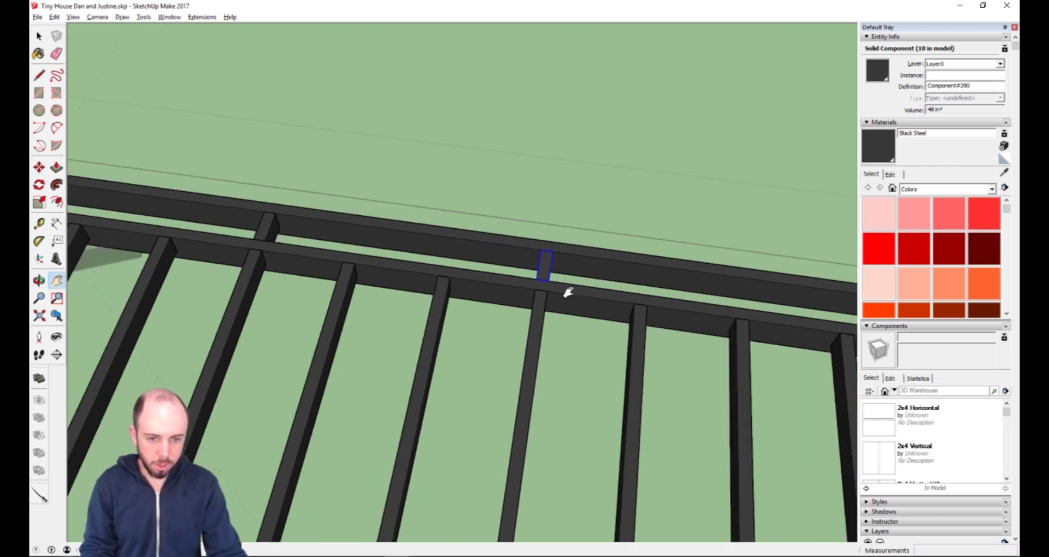
scroll(573, 302, down, 3)
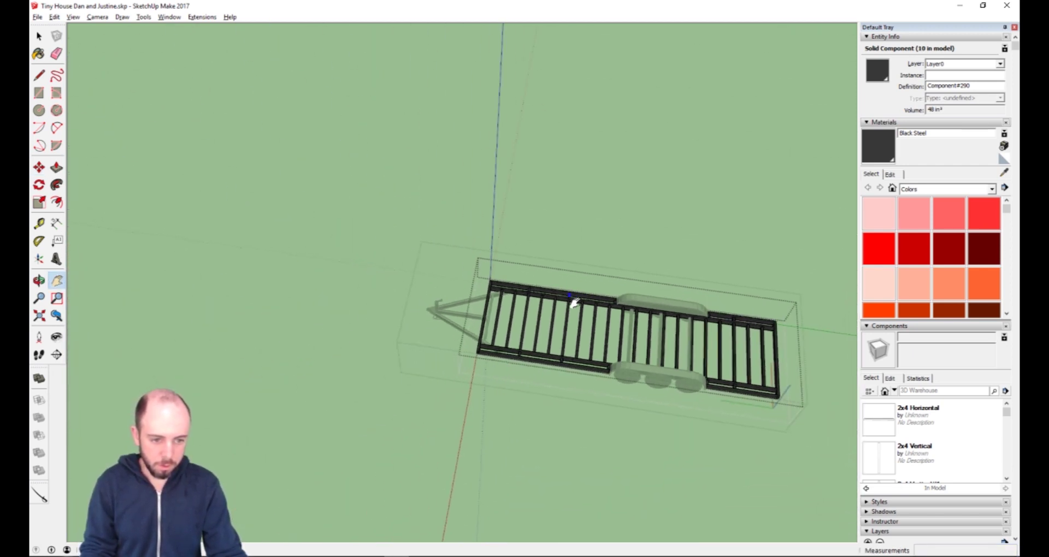
middle_drag(644, 355, 677, 204)
Clear the selection, orbit higher over the trailer and dismiss the Google Drive warning.
key(space)
click(634, 390)
scroll(634, 390, up, 2)
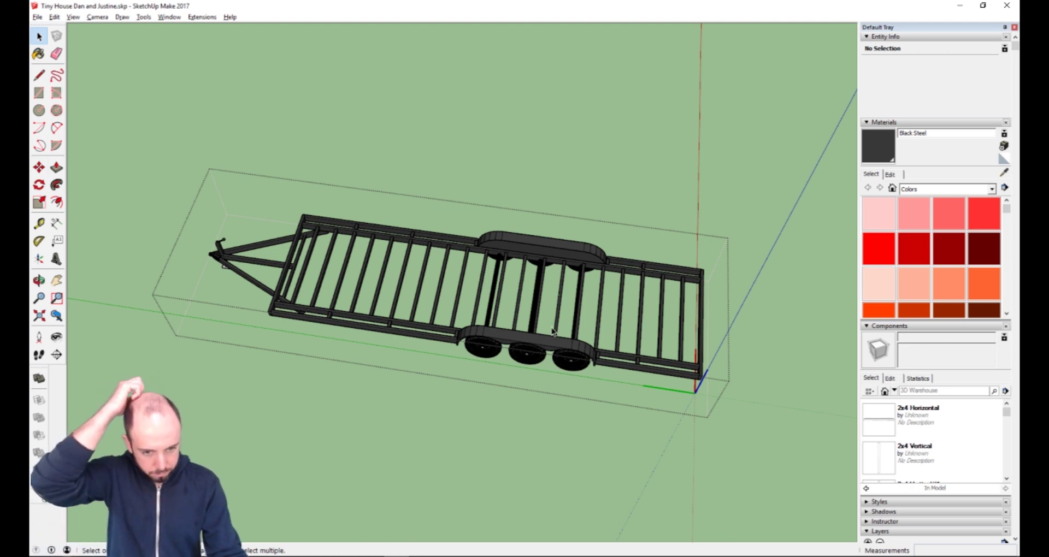
middle_drag(591, 330, 145, 269)
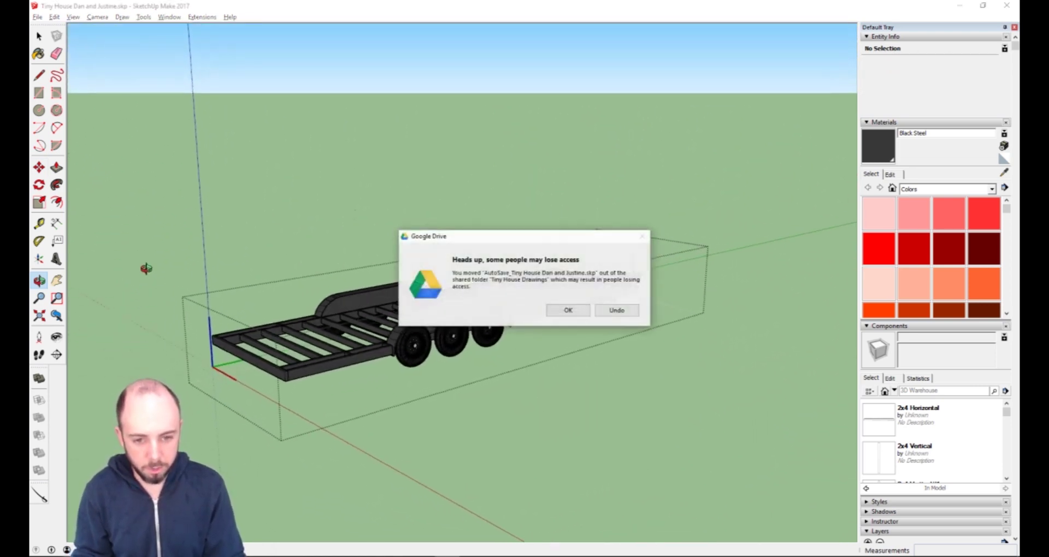
click(568, 311)
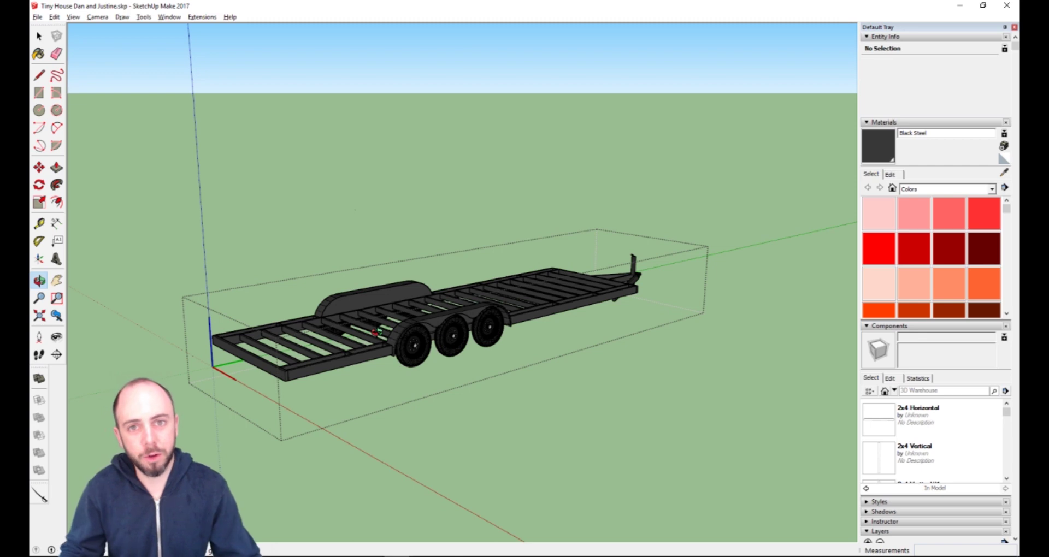
Collapse the Materials panel and tick Visible for the Subfloor layer.
drag(375, 331, 601, 246)
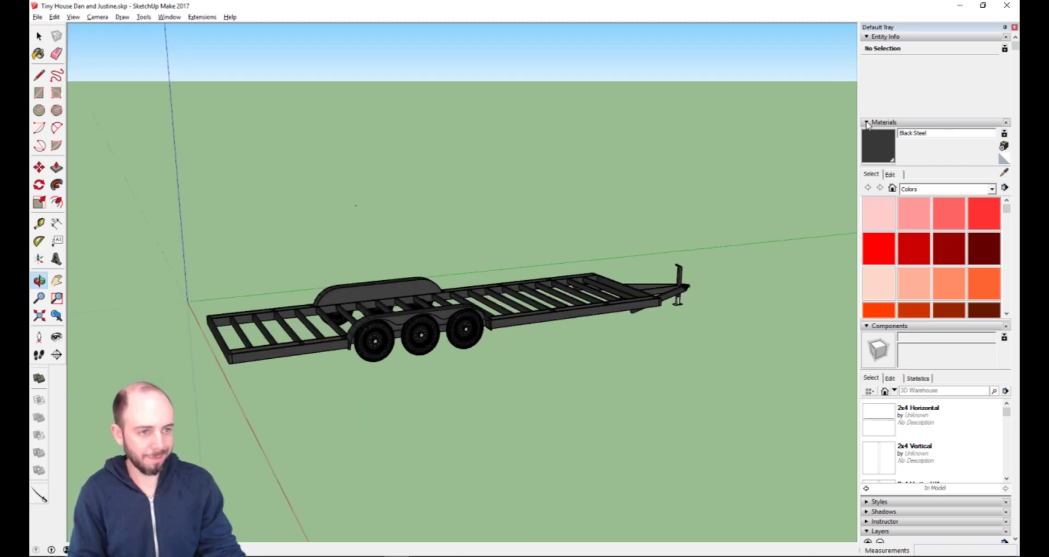
click(868, 124)
scroll(938, 457, down, 3)
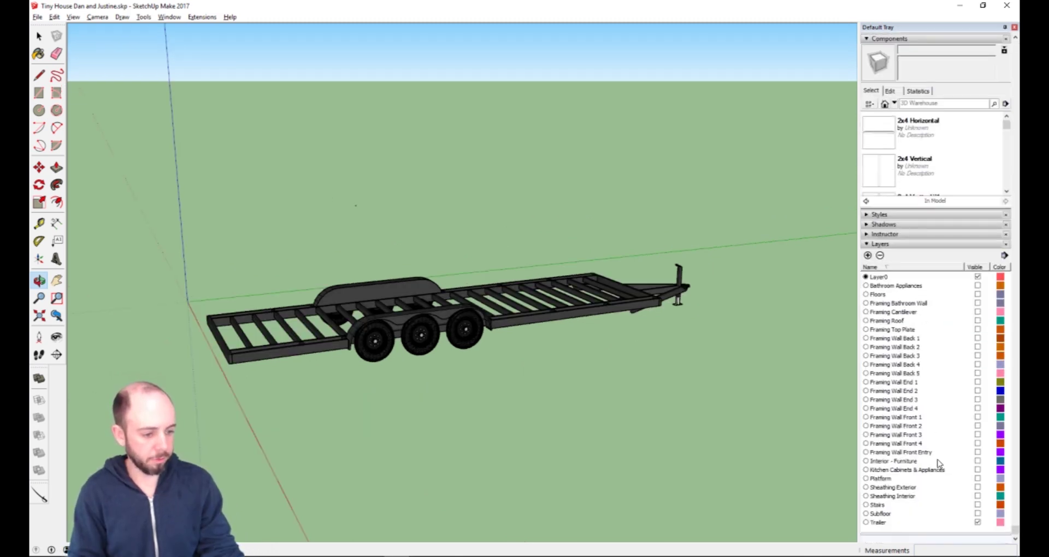
click(978, 514)
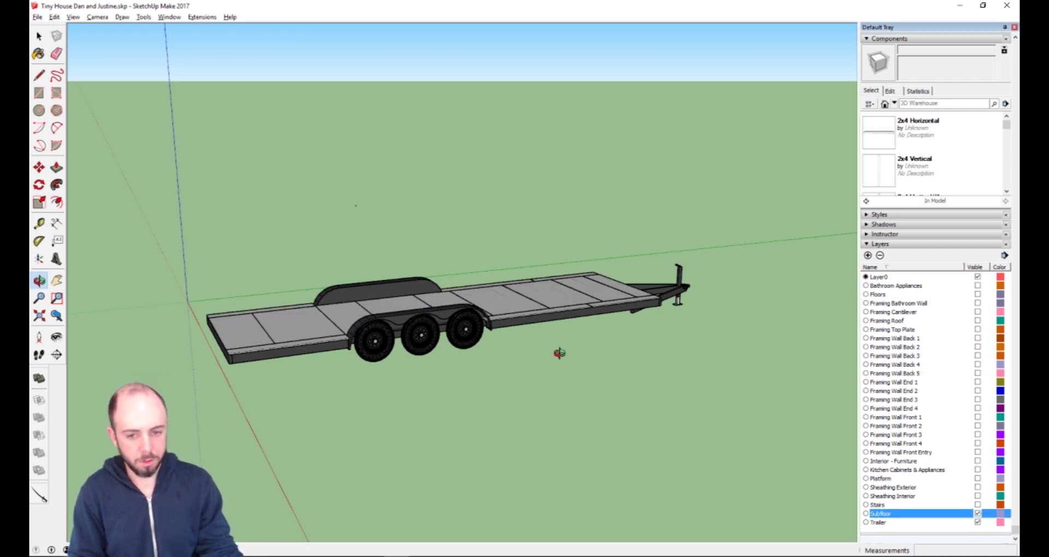
Inside the trailer group, hide the wheel and fender group via its context menu.
scroll(497, 320, up, 5)
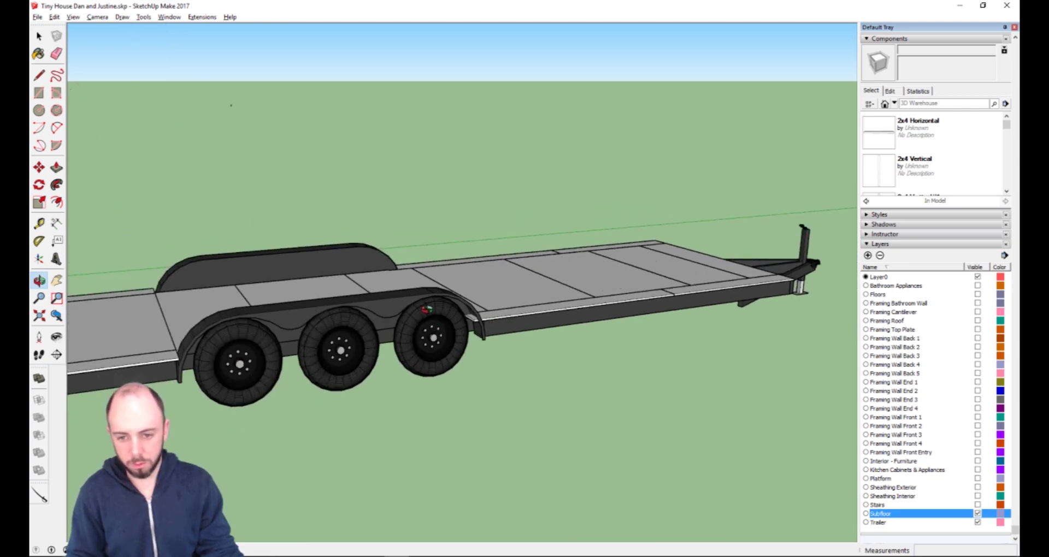
key(space)
click(386, 312)
double_click(385, 312)
click(389, 309)
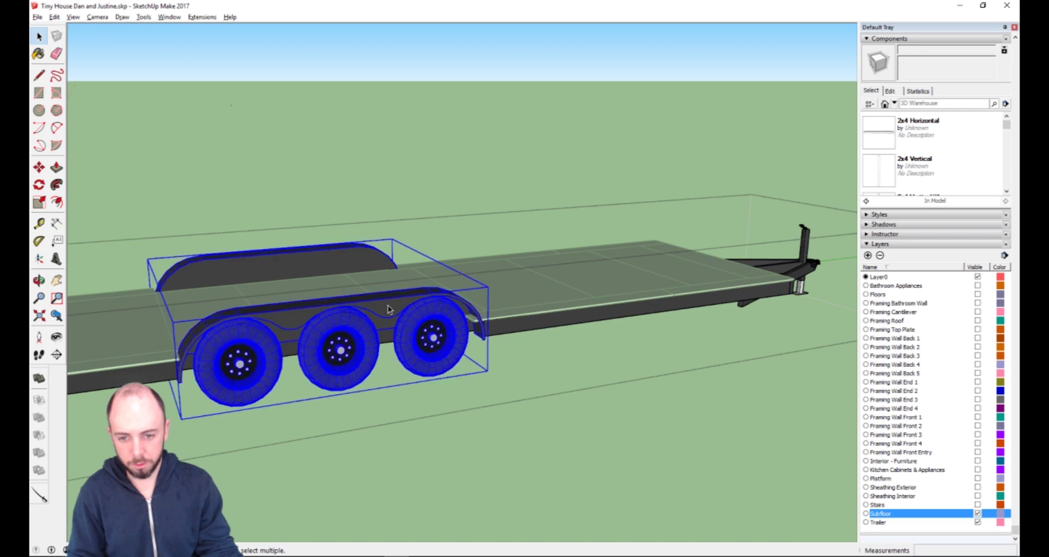
right_click(388, 309)
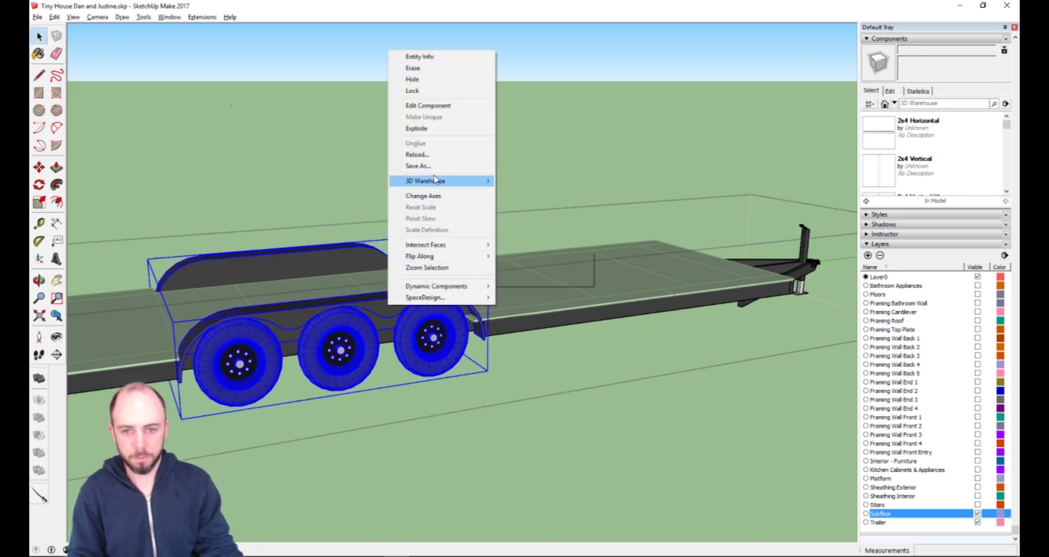
click(414, 80)
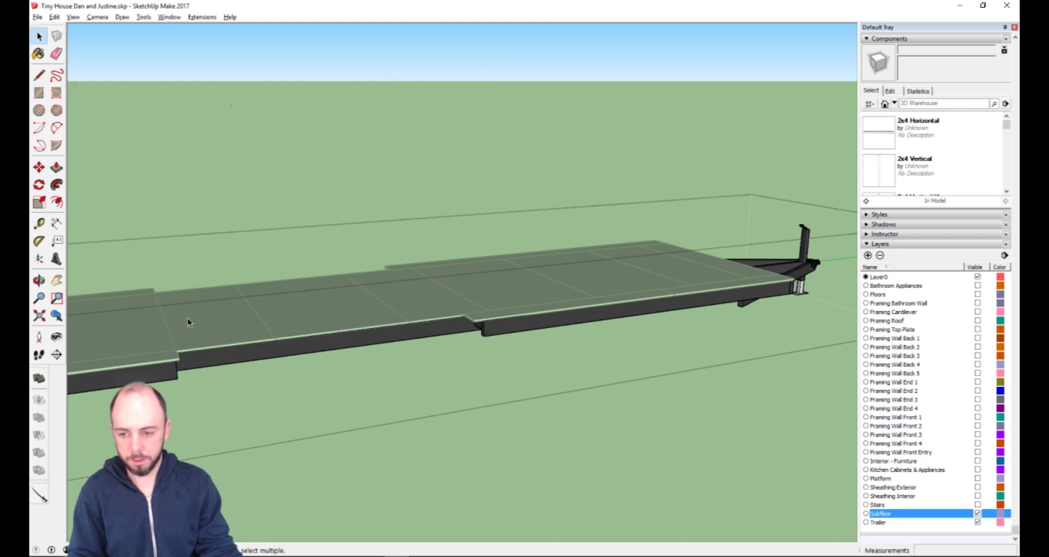
scroll(458, 321, up, 5)
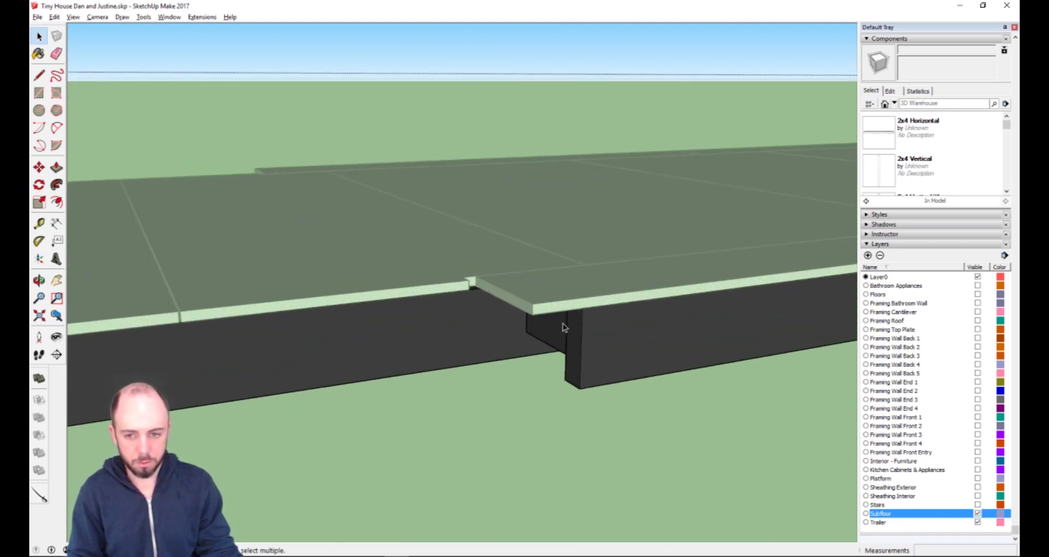
Inside the trailer group, push the deck board end and delete the selected end geometry.
double_click(523, 306)
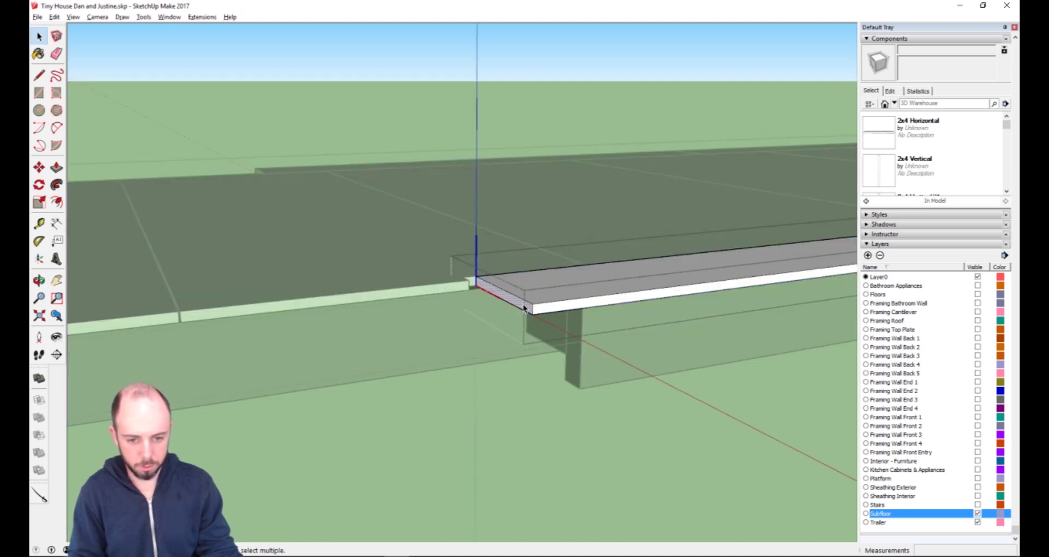
key(p)
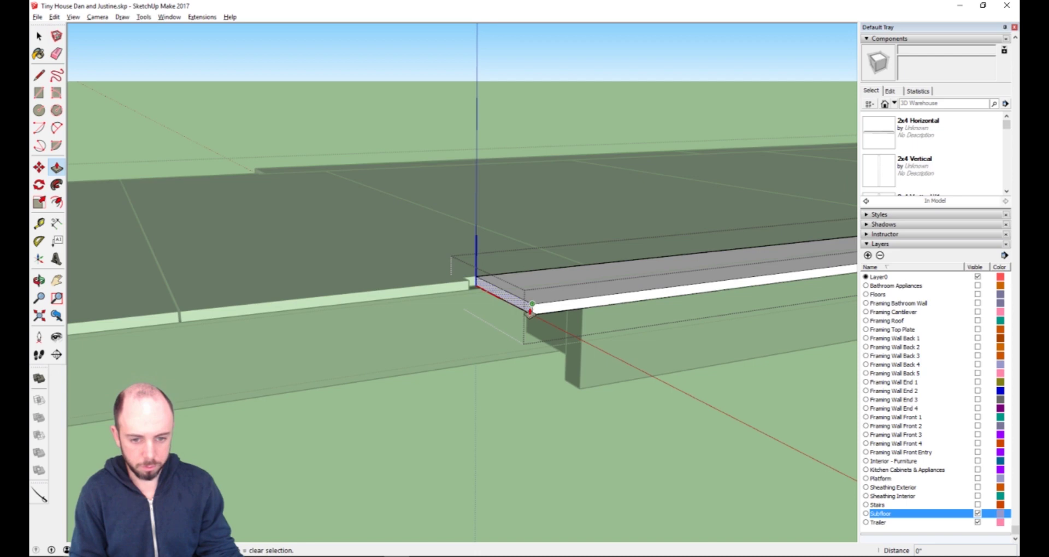
click(530, 311)
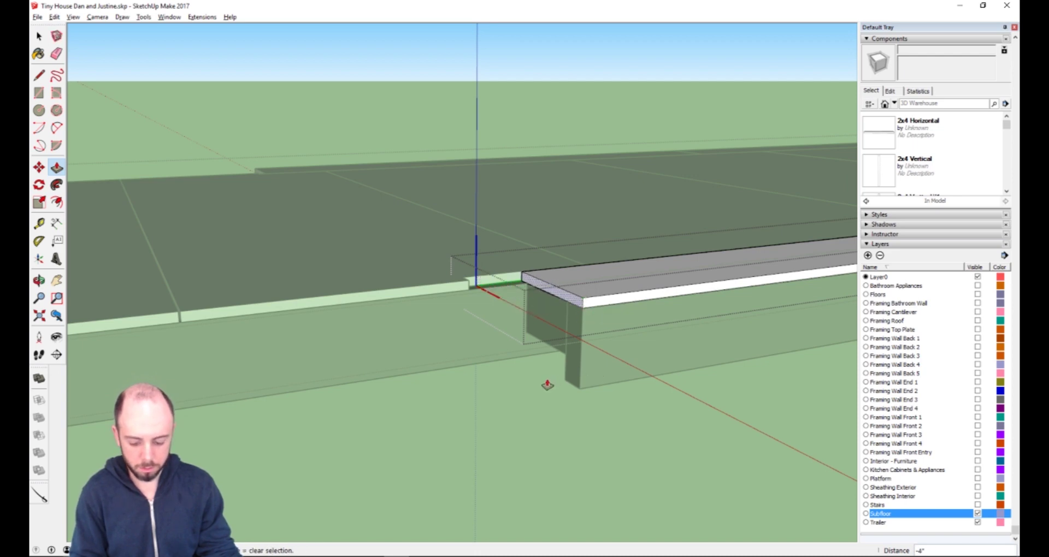
middle_drag(547, 386, 363, 539)
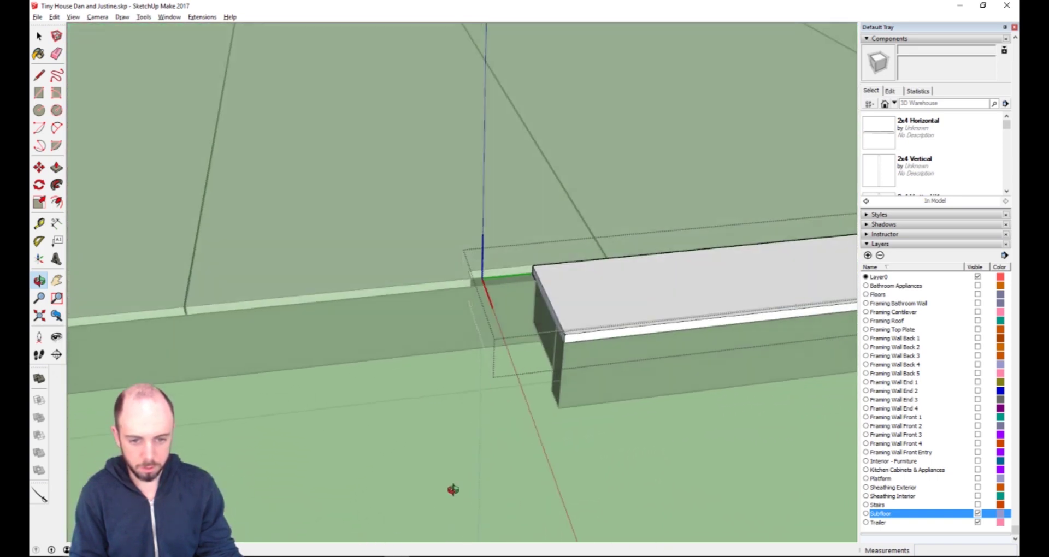
text(gh)
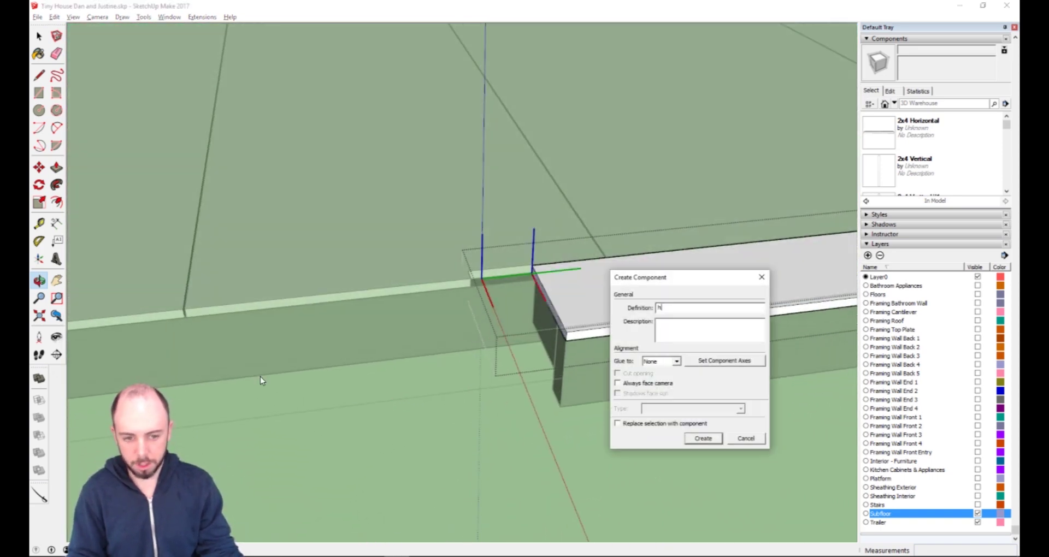
click(761, 279)
drag(293, 371, 574, 316)
key(Delete)
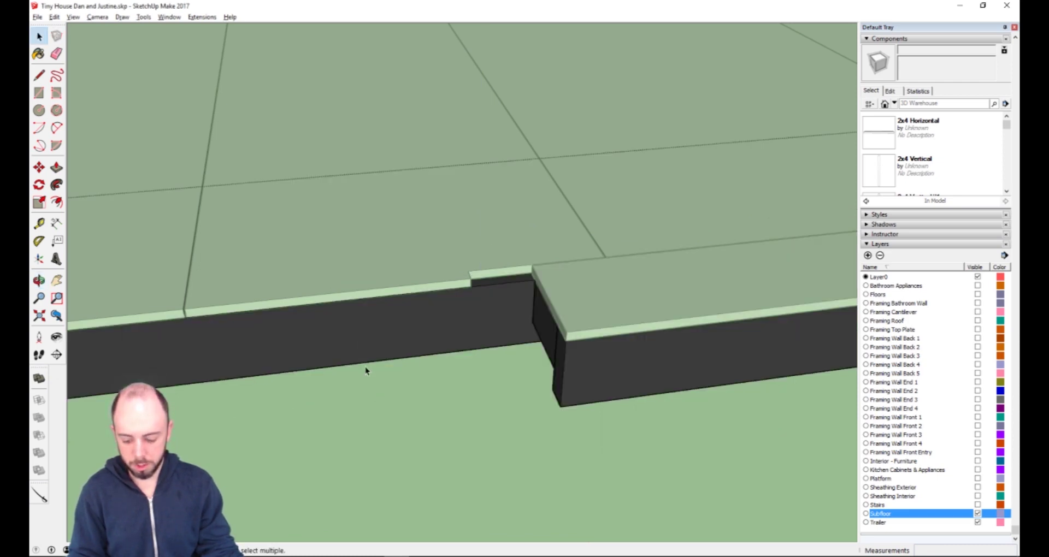
key(h)
drag(365, 367, 939, 200)
middle_drag(939, 200, 300, 251)
Push the subfloor board's end face back 1 inch, then exit the group.
key(space)
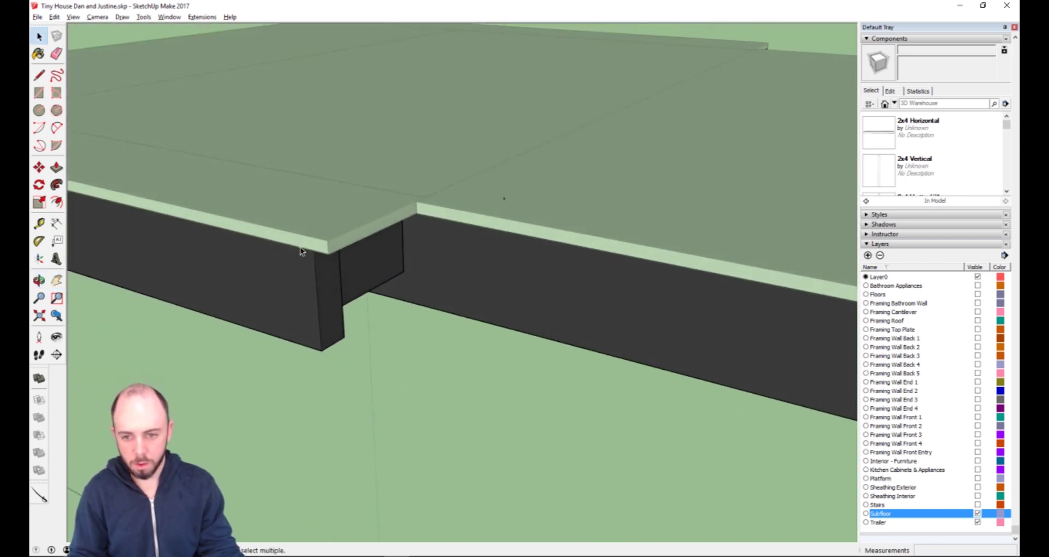
double_click(352, 234)
double_click(367, 232)
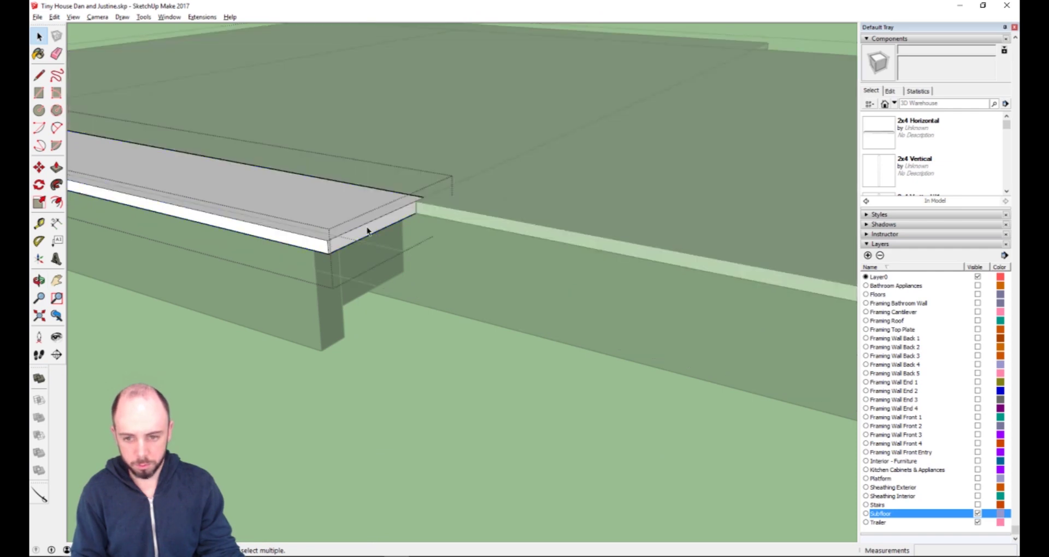
key(p)
click(352, 234)
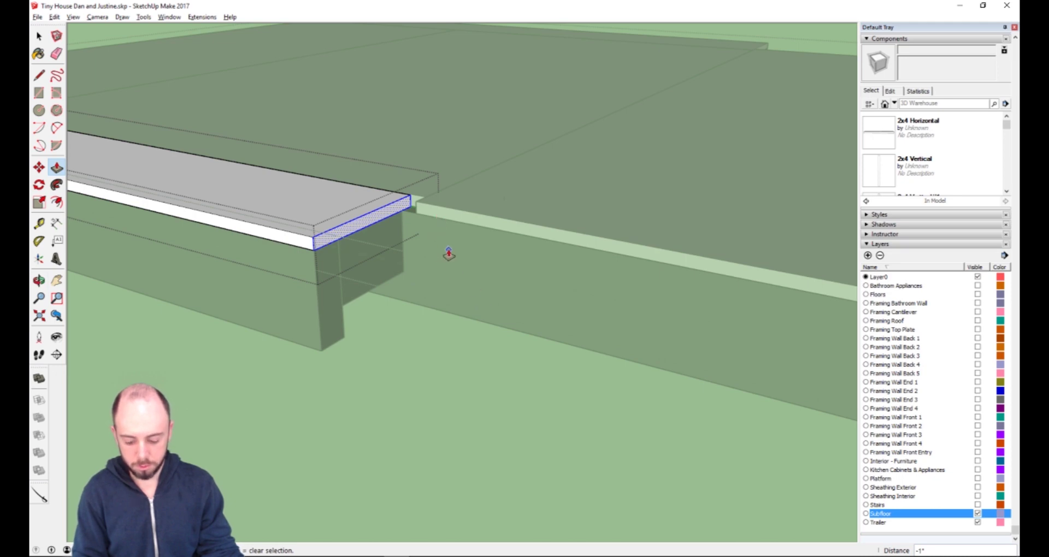
middle_drag(447, 256, 514, 320)
scroll(513, 320, down, 3)
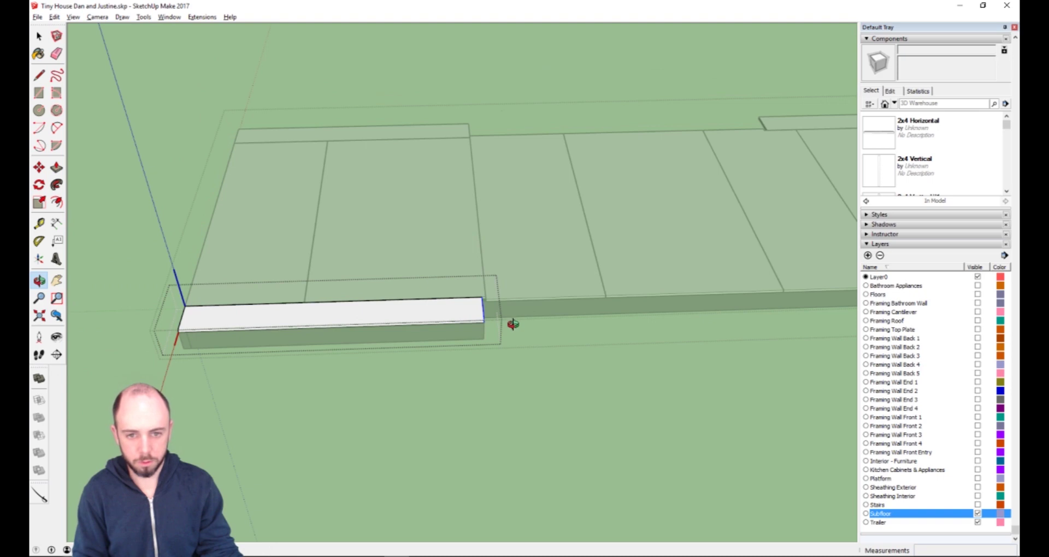
scroll(514, 324, up, 3)
key(space)
click(548, 392)
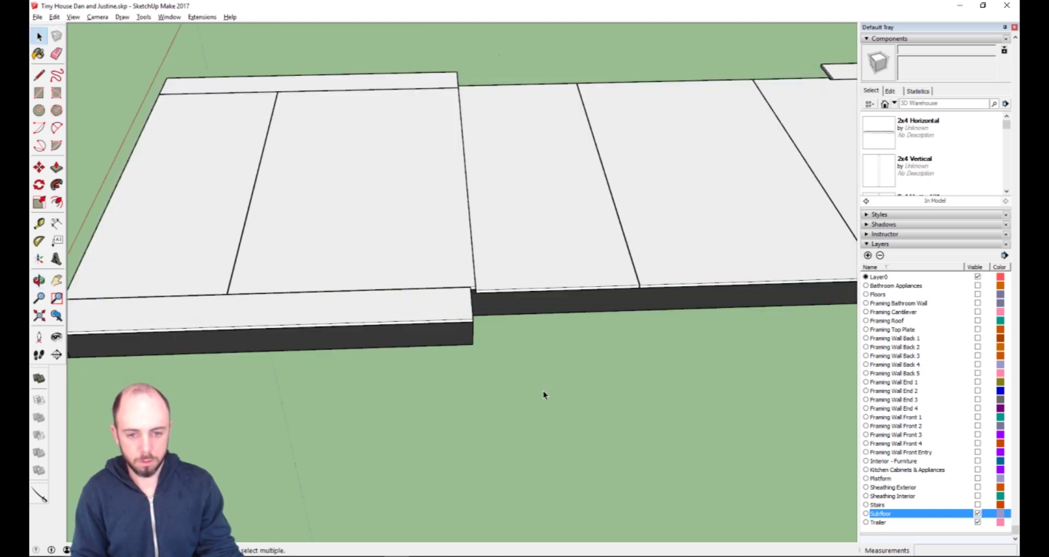
Run Edit > Unhide > All outside and inside the subfloor group, then inspect the fender.
click(56, 17)
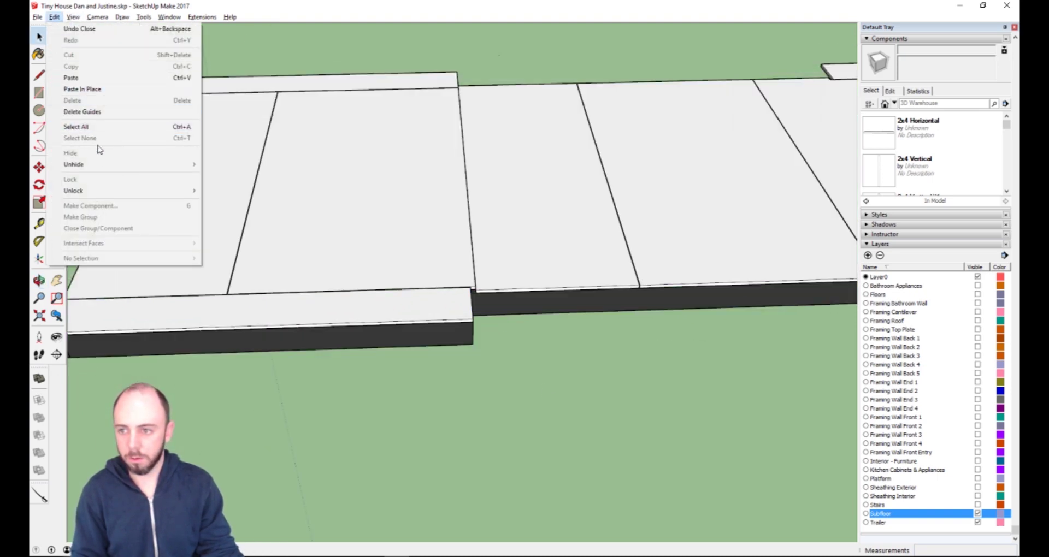
mouse_move(136, 164)
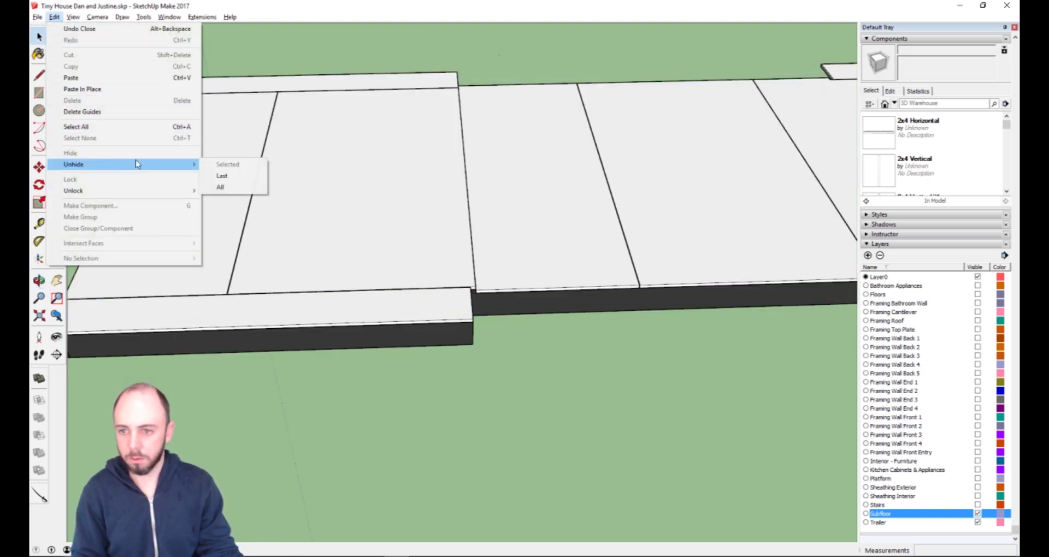
click(221, 187)
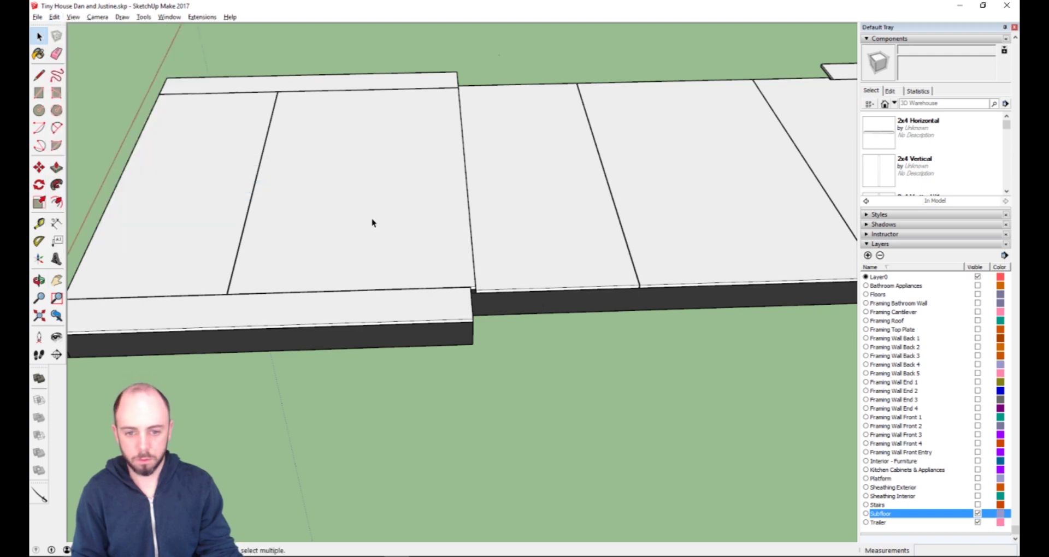
double_click(523, 312)
click(516, 314)
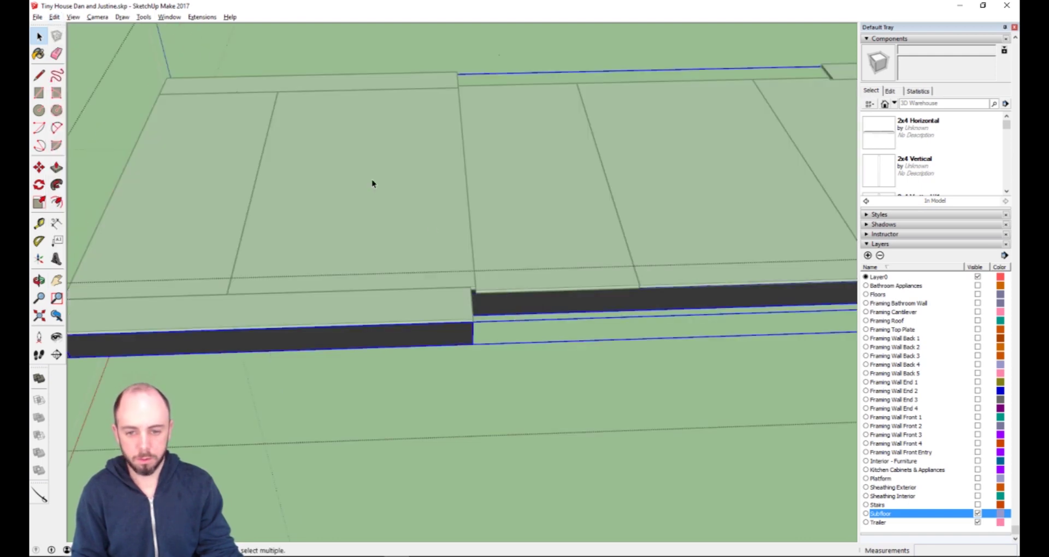
click(54, 17)
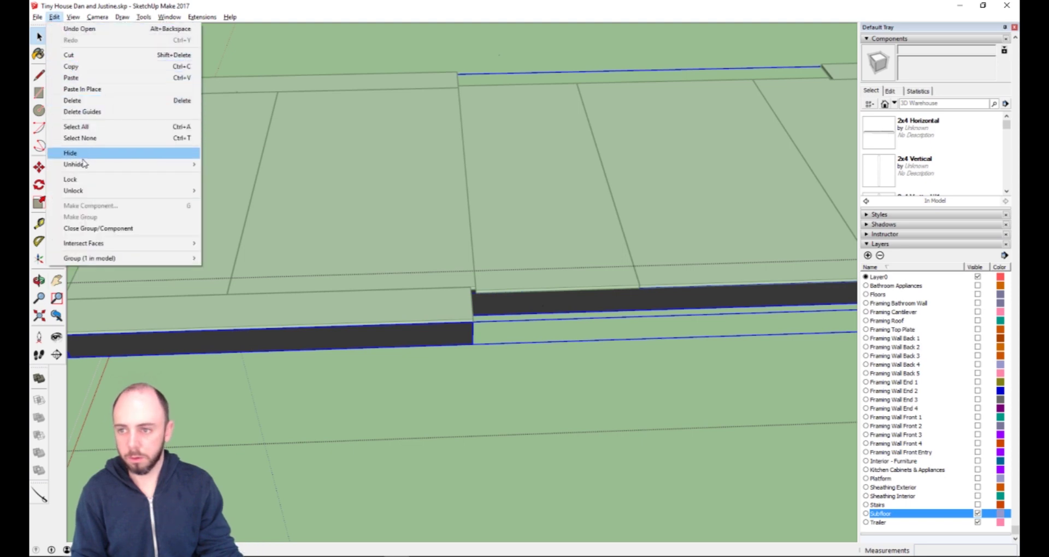
mouse_move(85, 164)
click(220, 187)
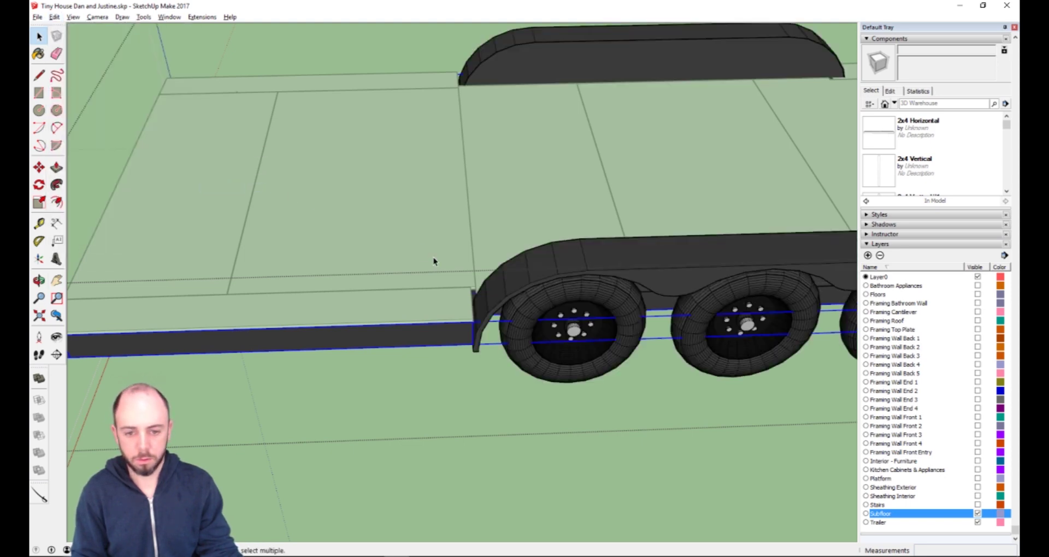
scroll(487, 293, up, 3)
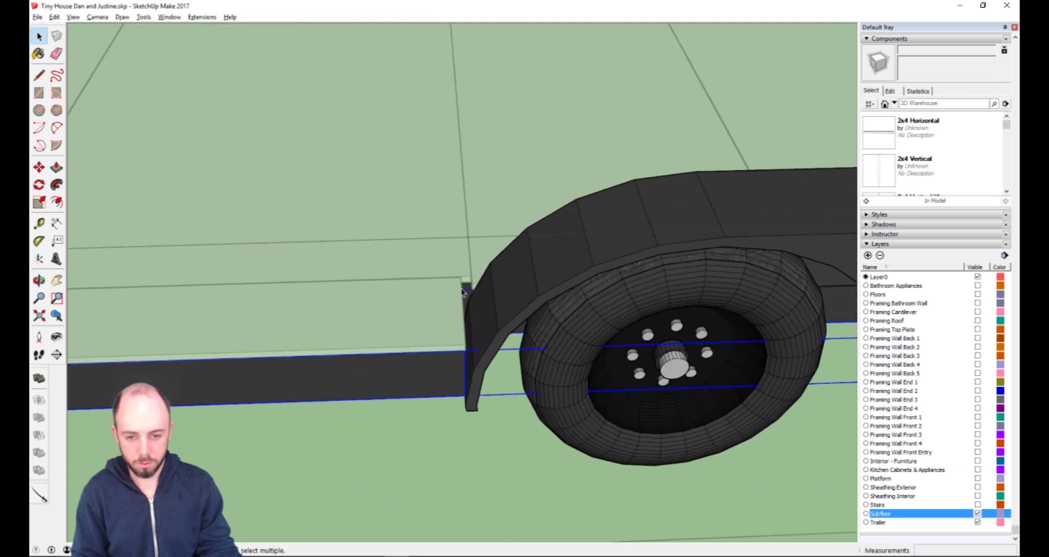
middle_drag(444, 296, 366, 279)
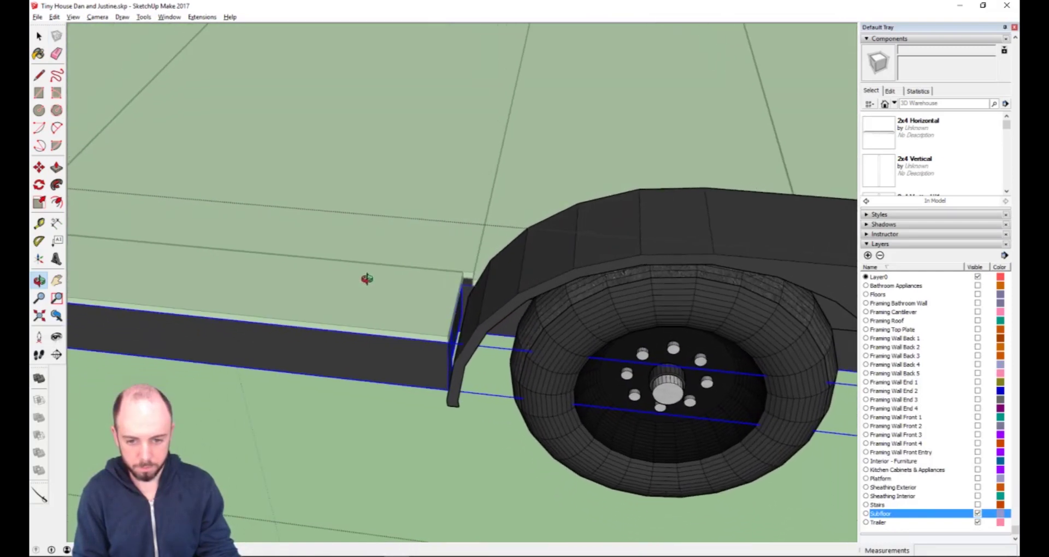
middle_drag(366, 279, 433, 297)
Measure 2'7 7/8" from the deck edge to the fender with the Tape Measure.
scroll(436, 268, down, 5)
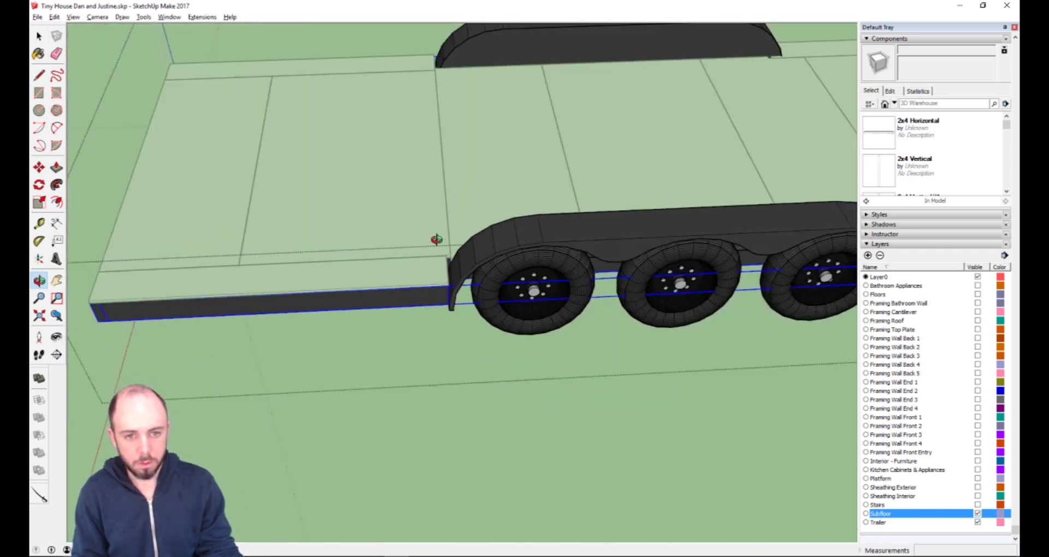
middle_drag(437, 240, 488, 155)
scroll(488, 156, up, 3)
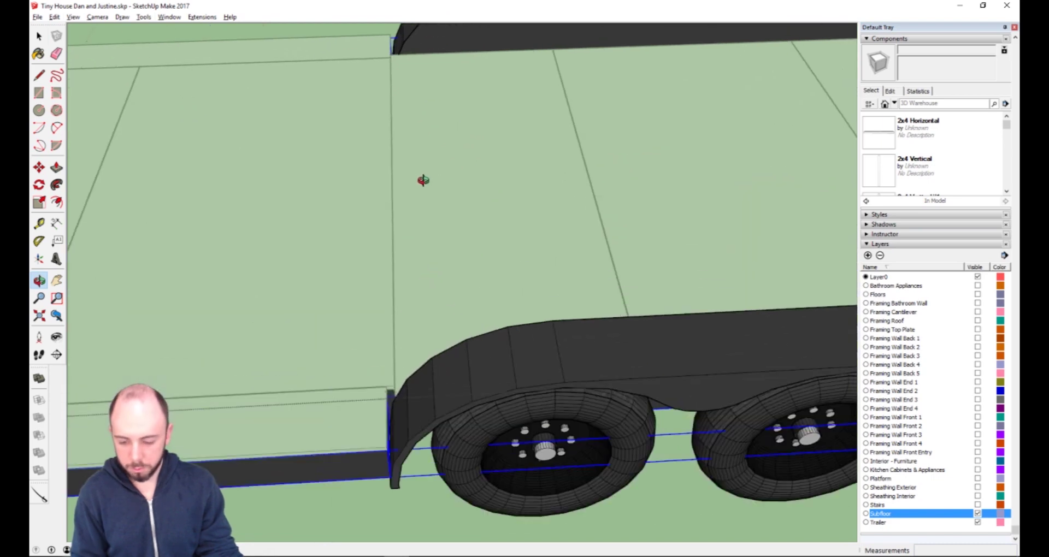
key(t)
click(392, 205)
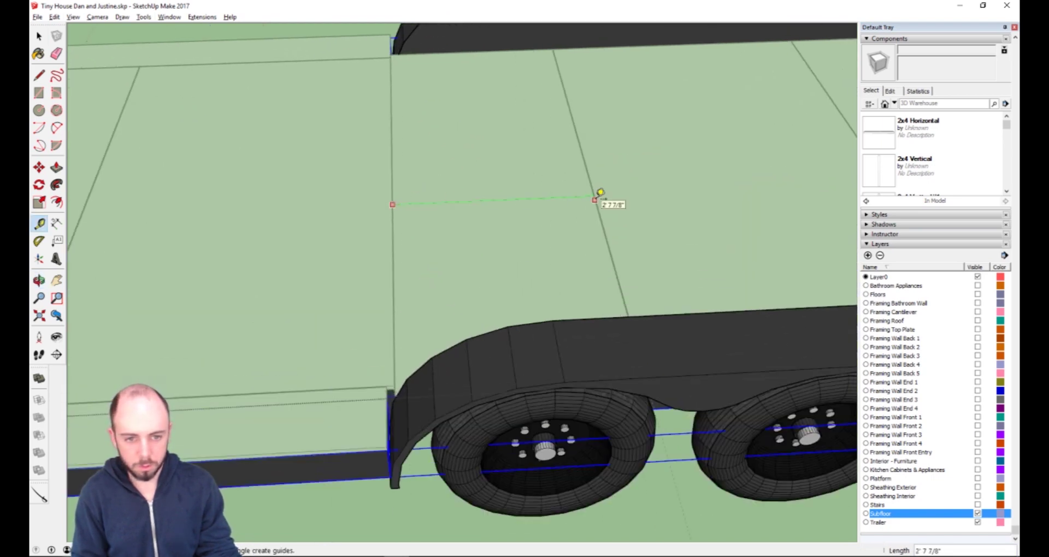
click(600, 192)
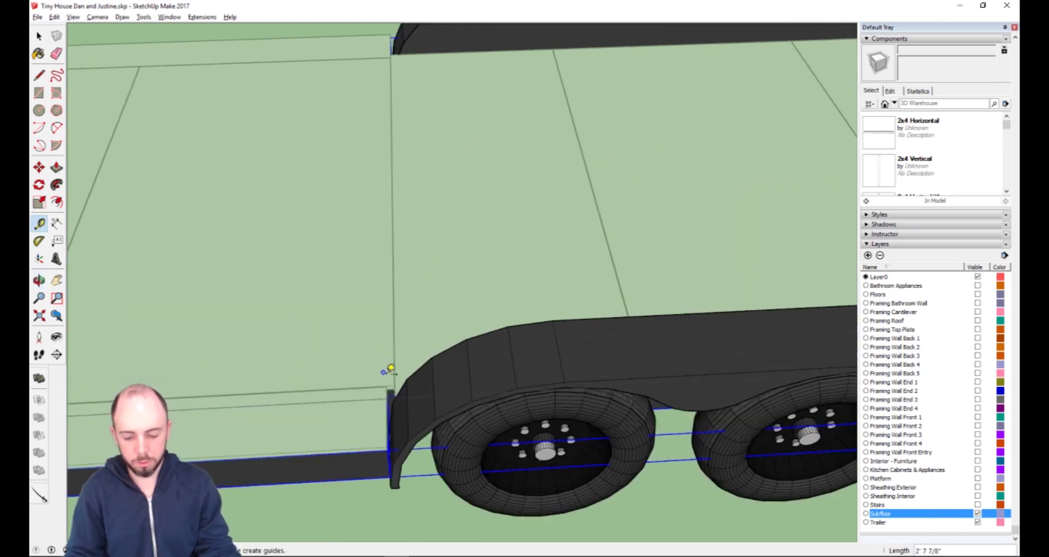
Hide the subfloor panel sitting above the fender.
key(space)
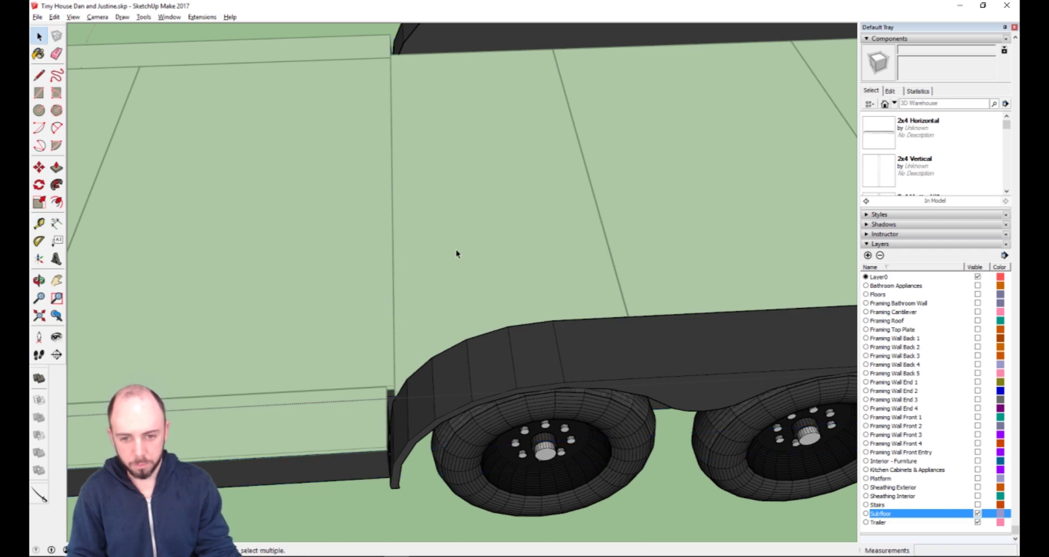
double_click(455, 237)
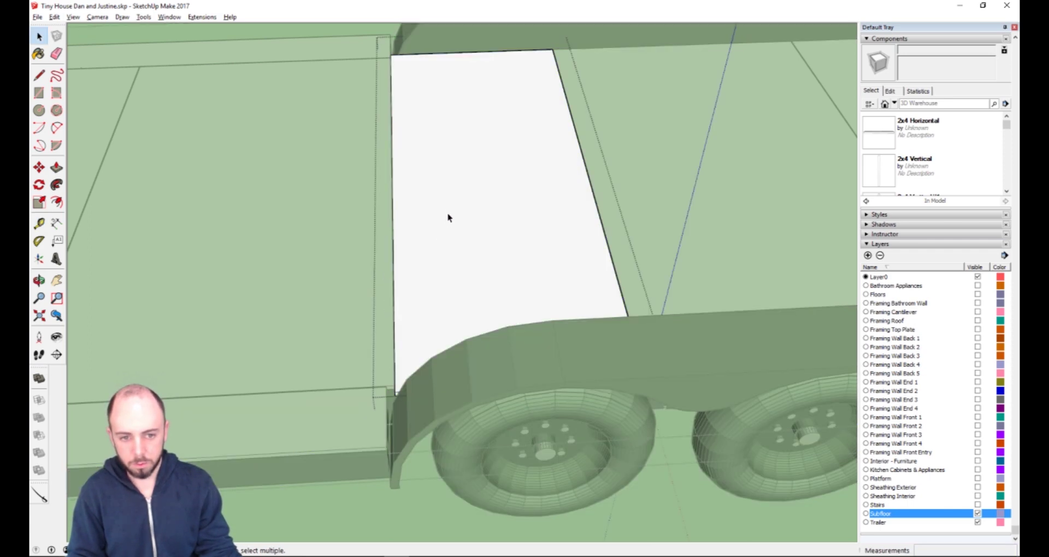
right_click(448, 218)
click(661, 109)
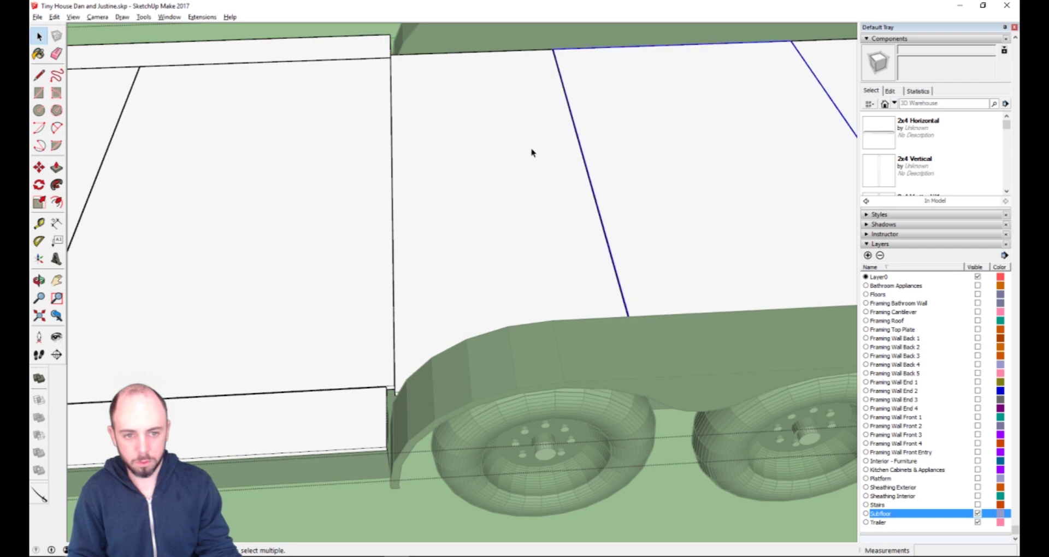
click(499, 153)
right_click(485, 154)
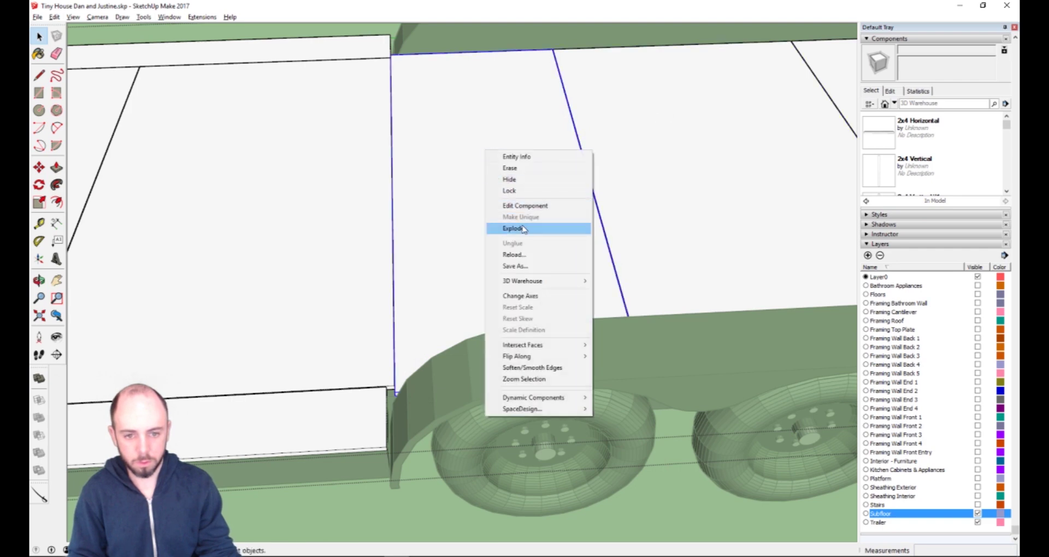
click(491, 180)
Push the floor panel's side face in 1 inch inside its group.
key(o)
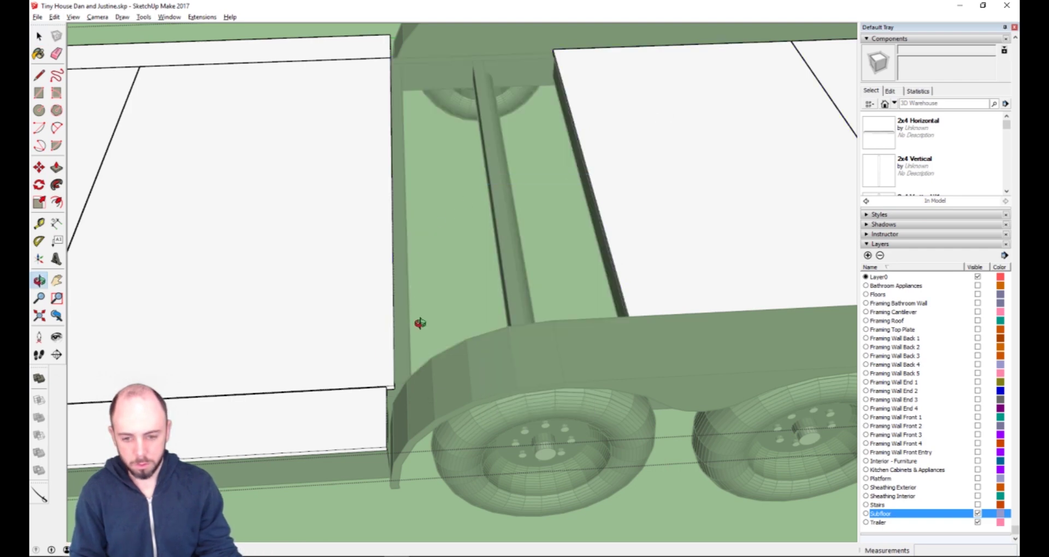
scroll(367, 383, down, 3)
scroll(354, 337, up, 6)
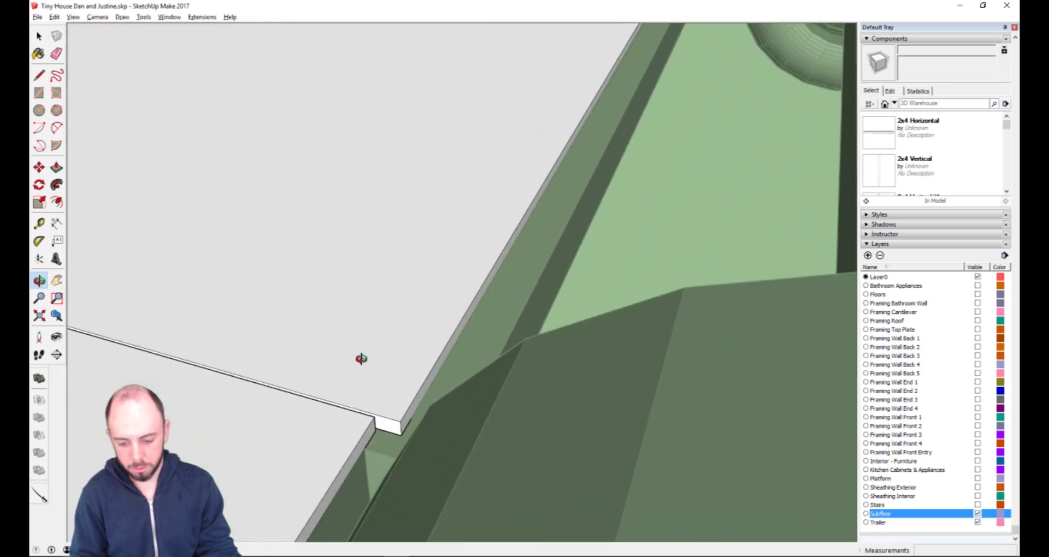
key(space)
double_click(414, 403)
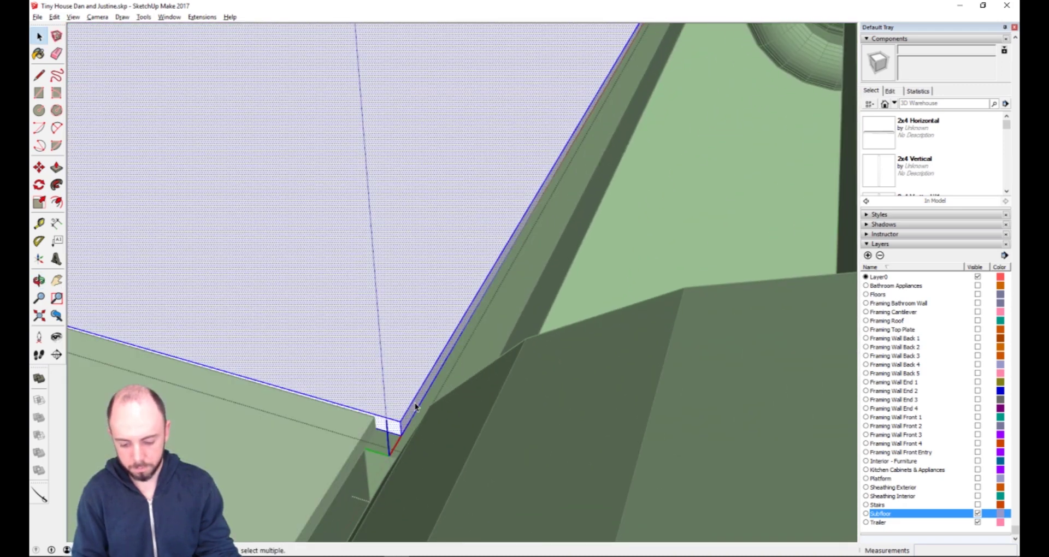
key(p)
click(408, 418)
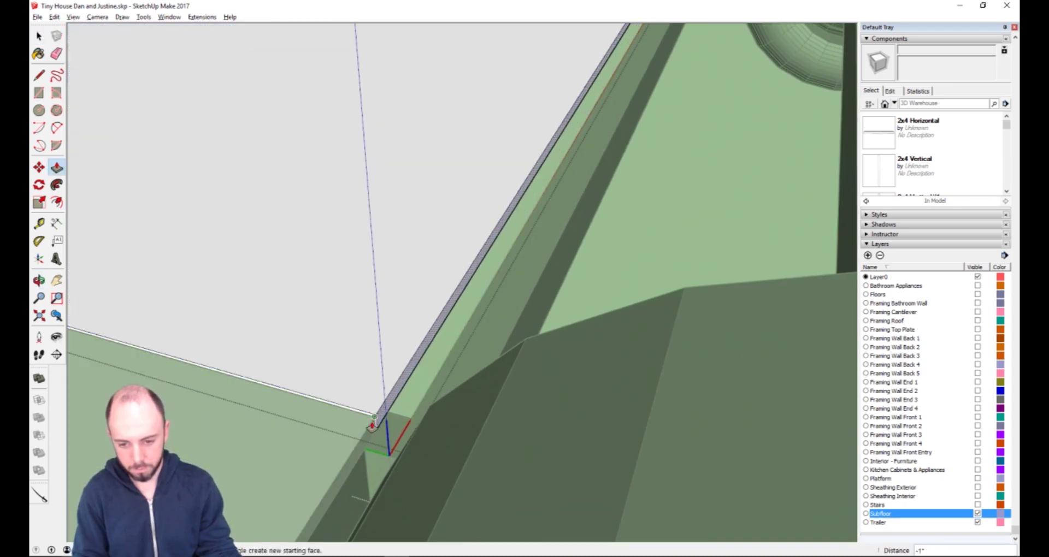
click(402, 416)
scroll(505, 286, down, 4)
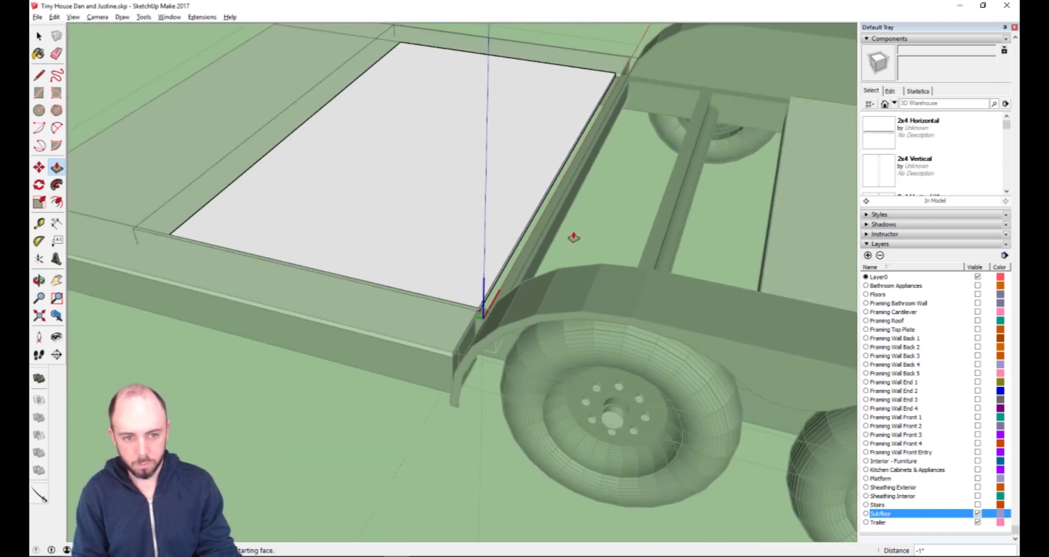
key(space)
click(544, 127)
click(437, 356)
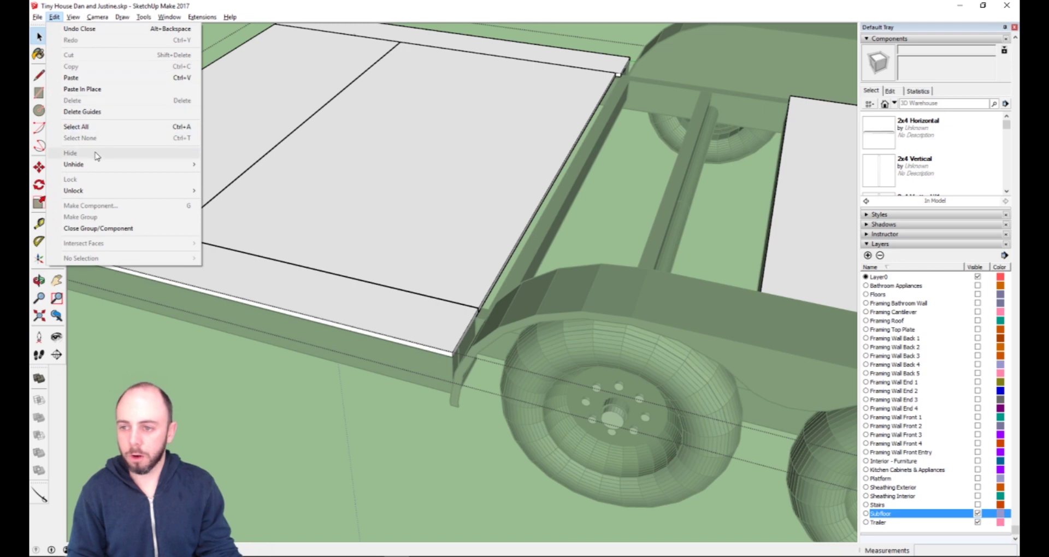
Unhide all floor panels and look along the floor toward the beam edge.
mouse_move(164, 164)
click(236, 190)
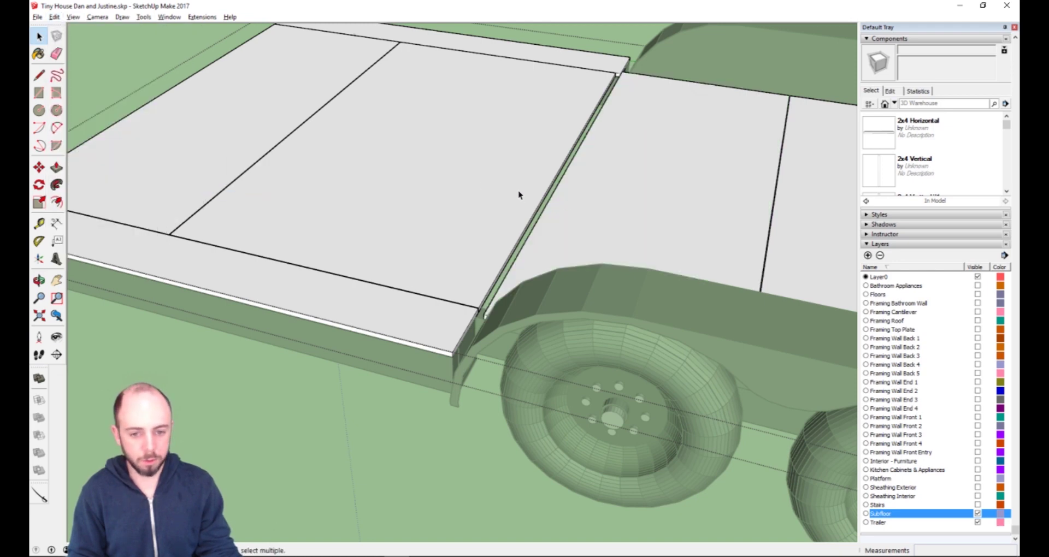
middle_drag(499, 237, 712, 291)
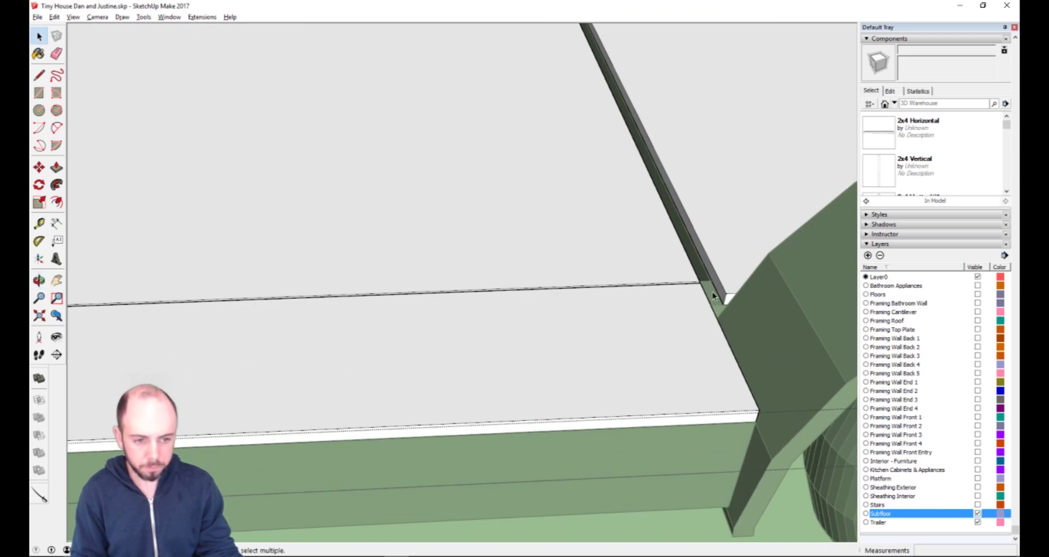
click(718, 289)
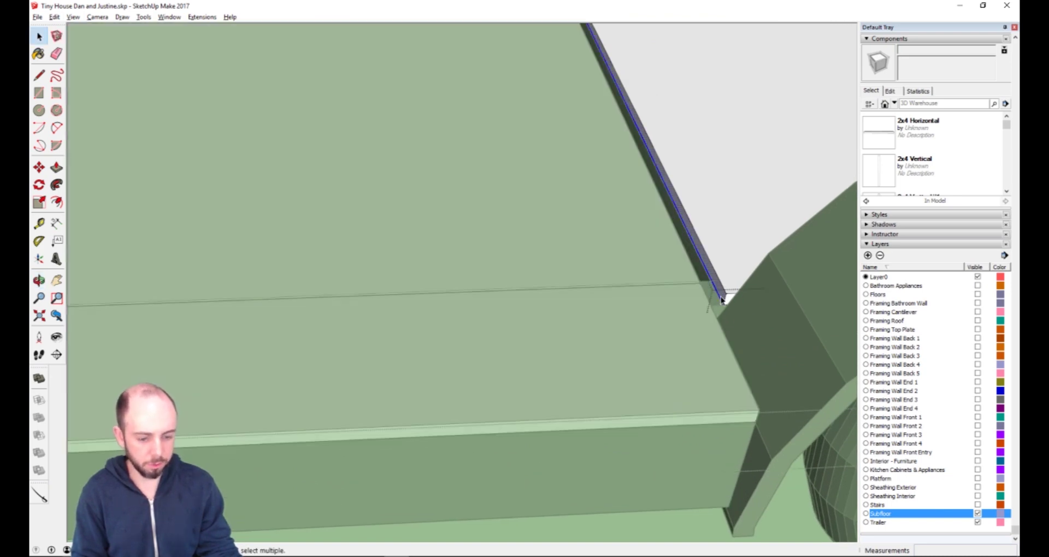
middle_drag(722, 299, 722, 297)
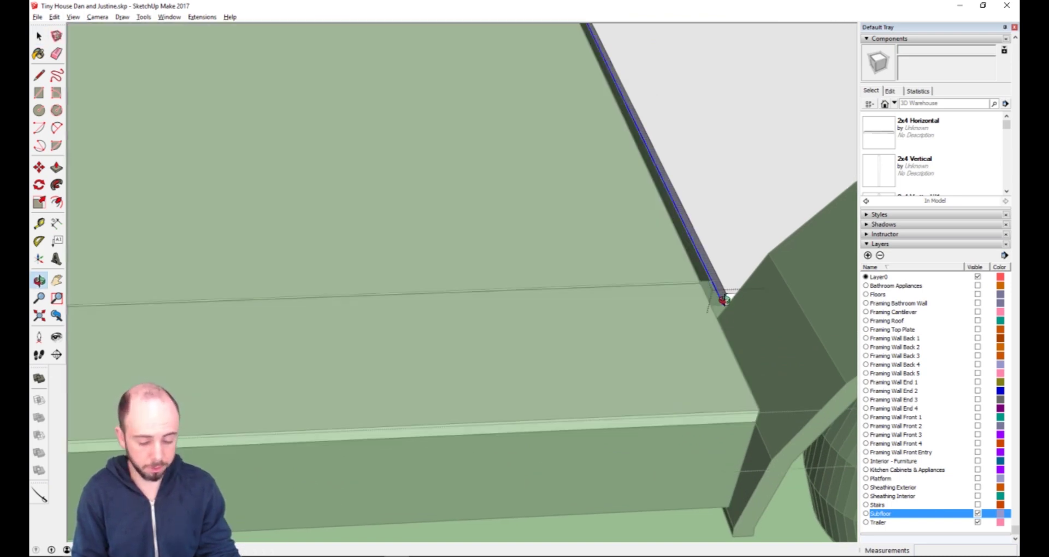
Try extruding the thin beam edge face, cancel it, and select the subfloor board by the fender.
key(p)
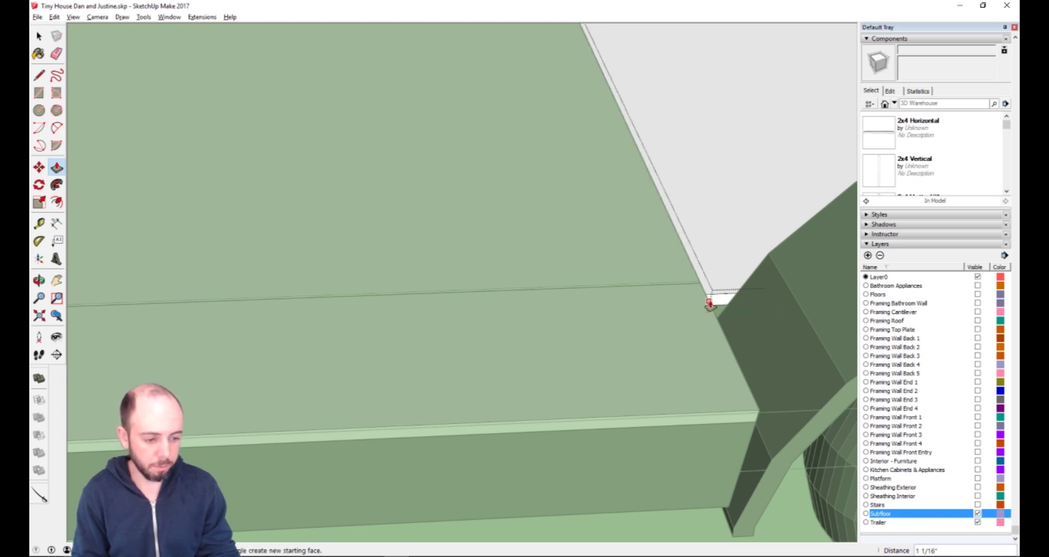
drag(709, 304, 702, 294)
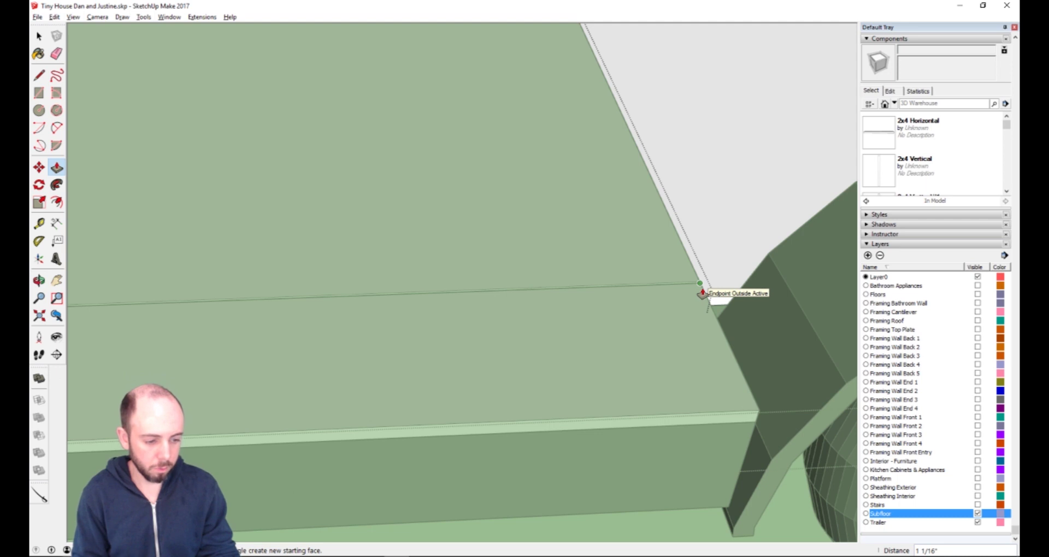
drag(702, 294, 707, 290)
scroll(707, 290, up, 4)
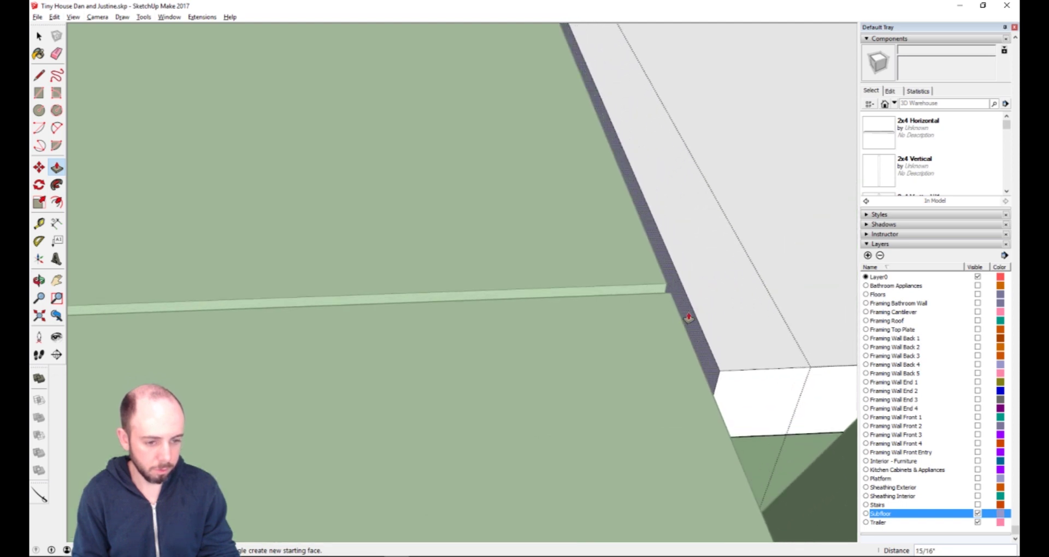
right_click(688, 316)
key(Escape)
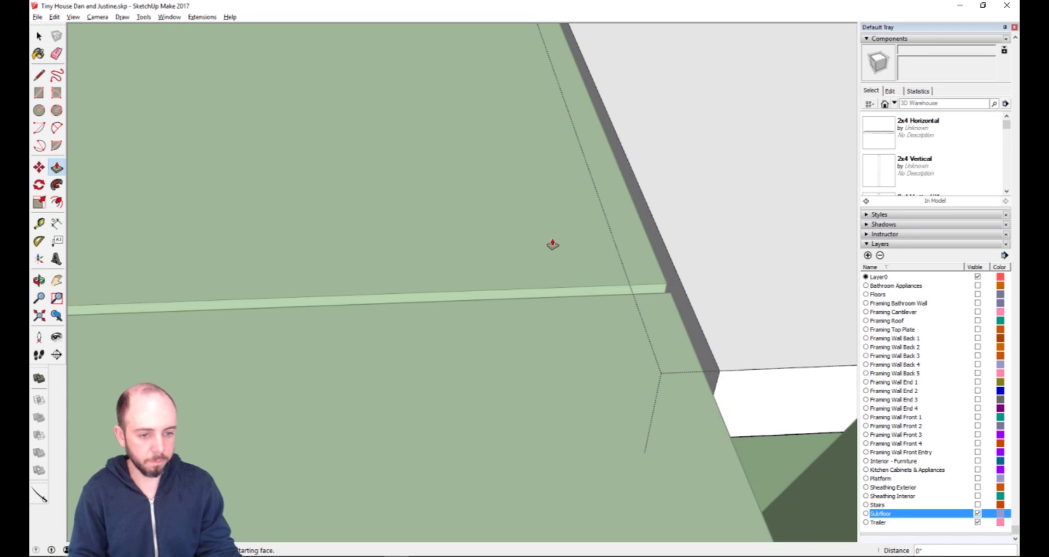
key(space)
scroll(585, 326, down, 2)
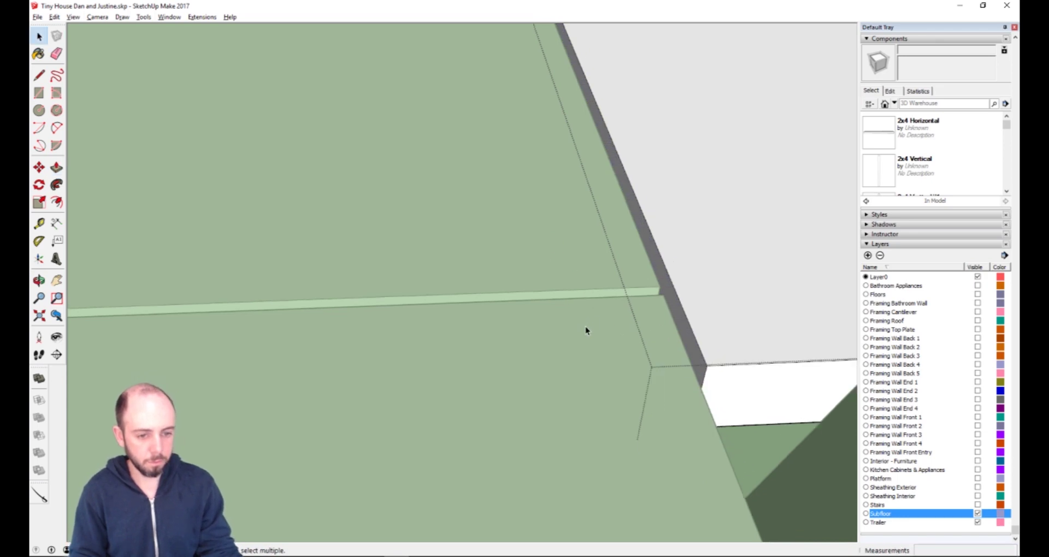
click(578, 329)
scroll(580, 329, down, 6)
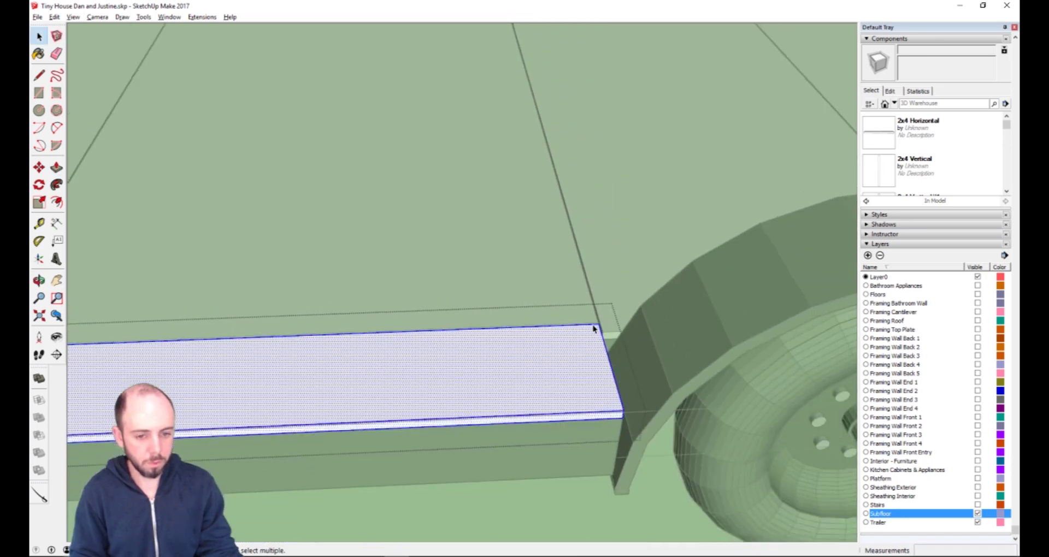
Orbit, pan and zoom in on the subfloor panel corner beside the fender.
scroll(711, 365, up, 8)
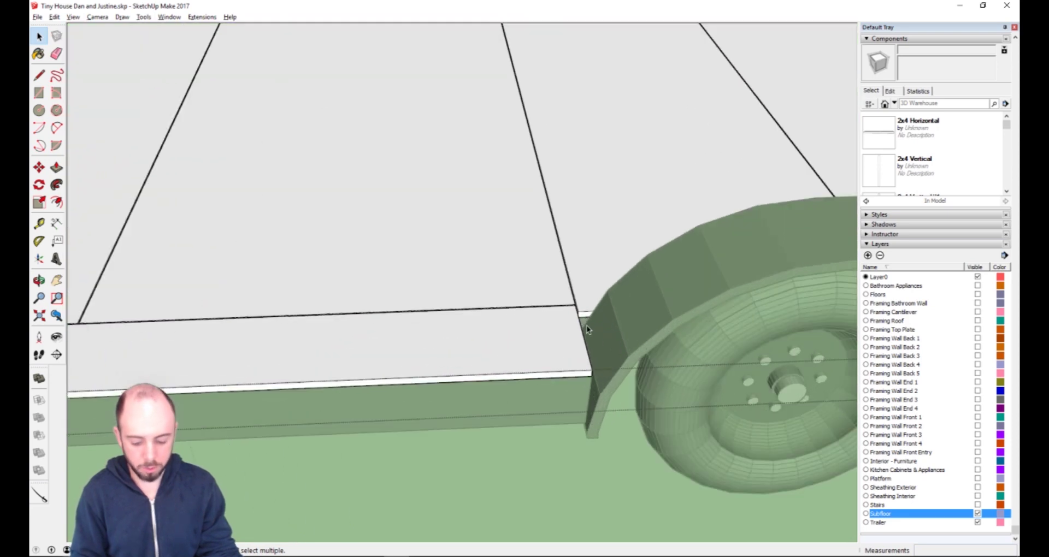
middle_drag(586, 325, 520, 299)
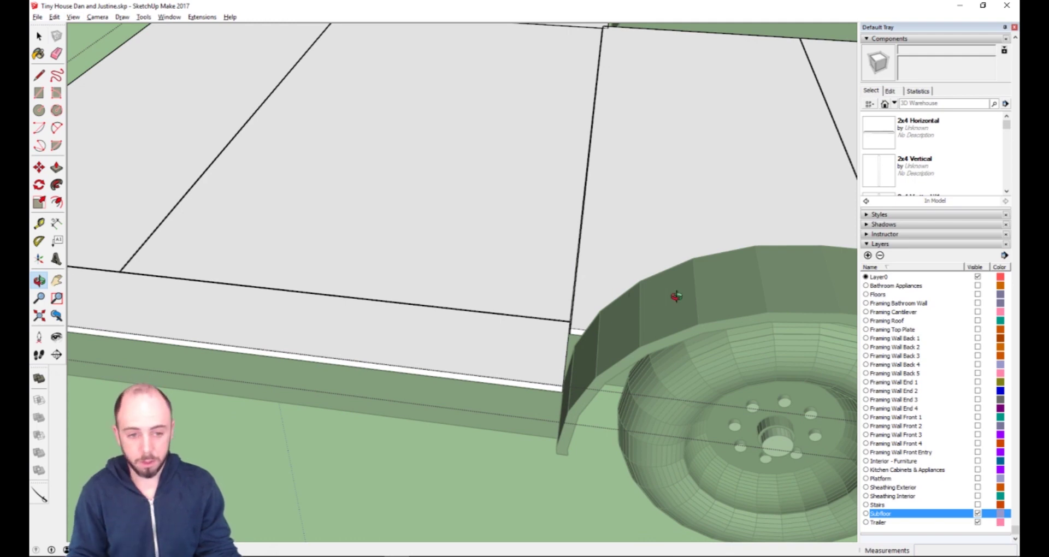
shift+middle_drag(674, 298, 141, 255)
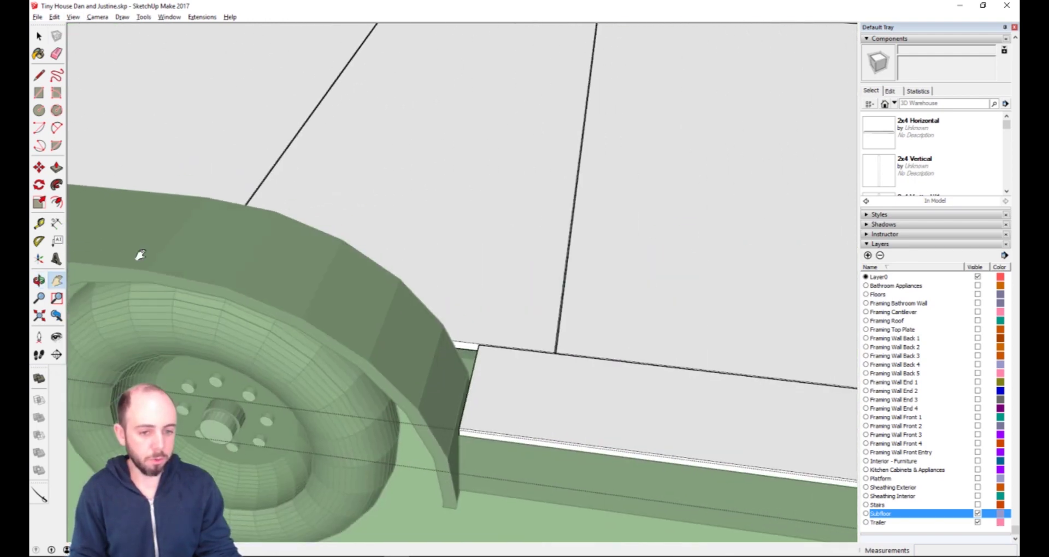
middle_drag(568, 344, 654, 369)
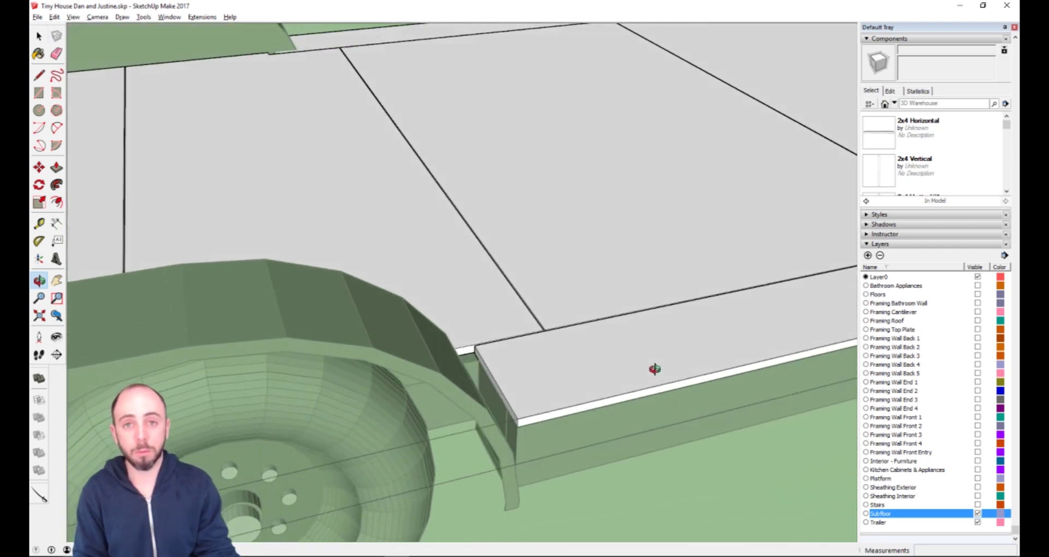
scroll(474, 338, up, 4)
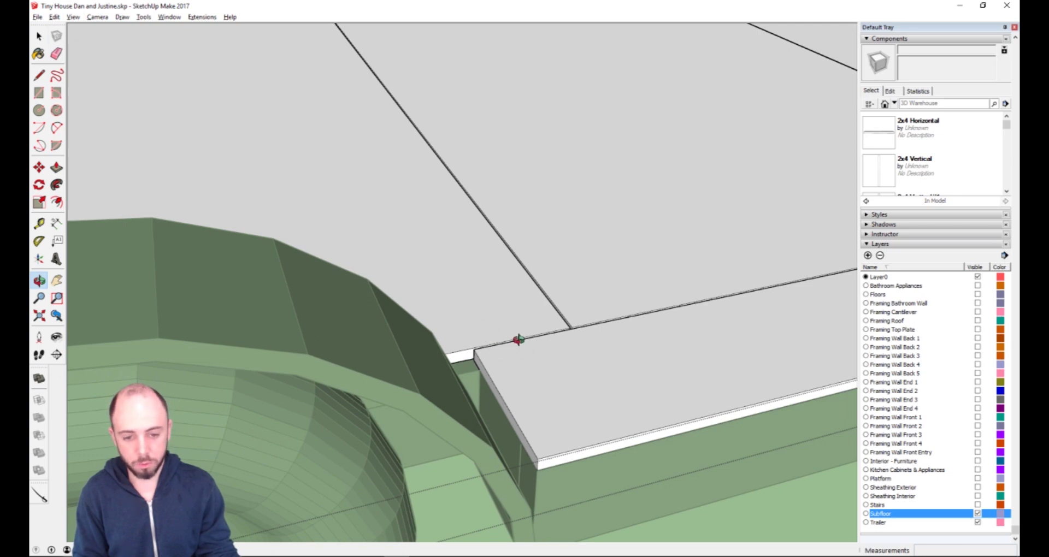
drag(518, 340, 385, 114)
key(space)
double_click(368, 211)
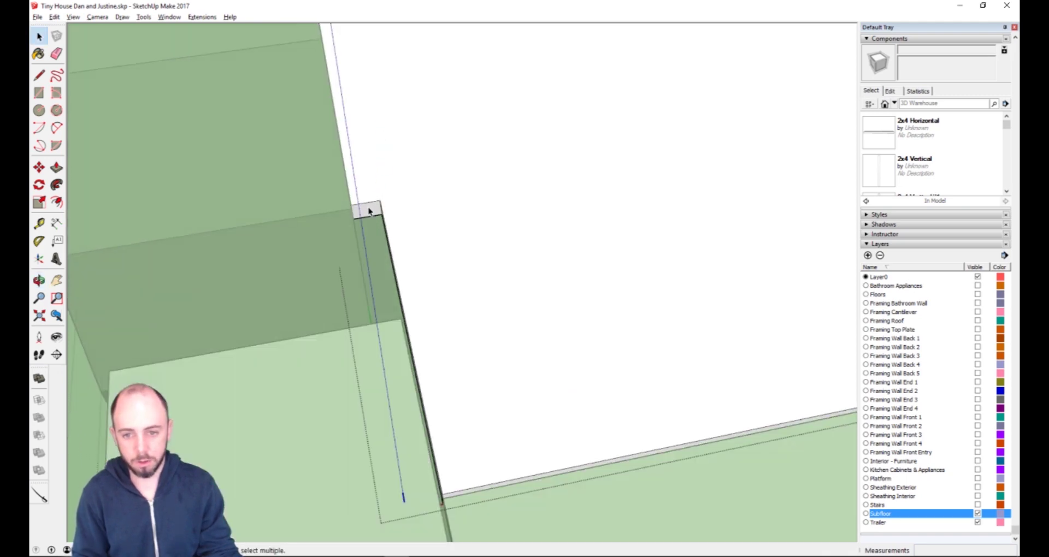
click(369, 211)
key(p)
drag(368, 212, 382, 328)
middle_drag(384, 326, 388, 324)
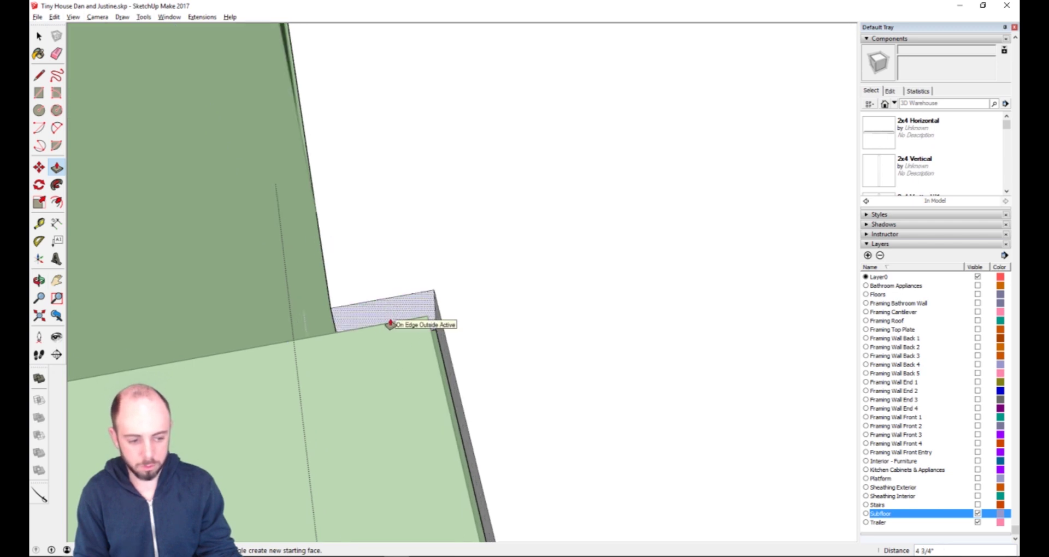
scroll(391, 325, up, 5)
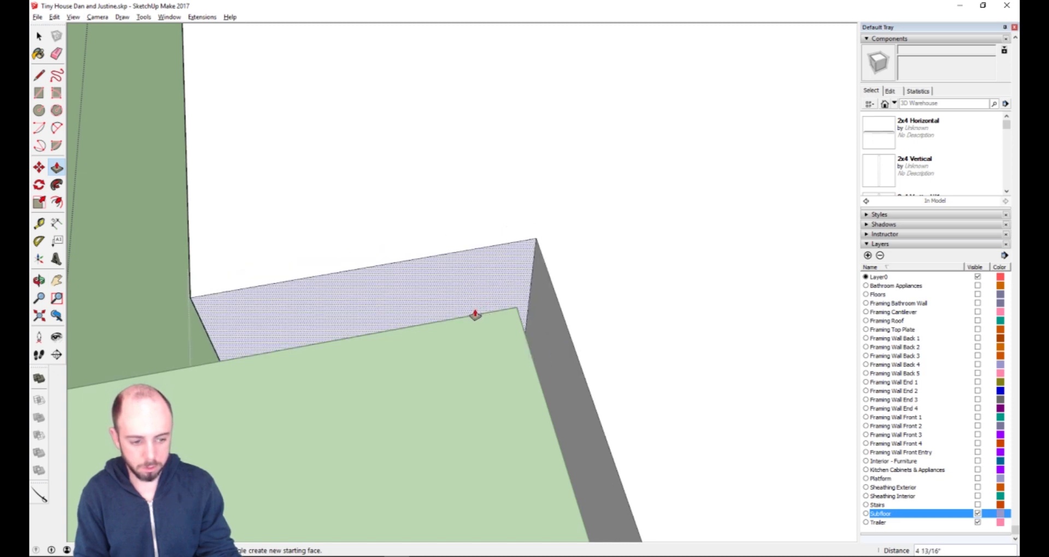
key(Escape)
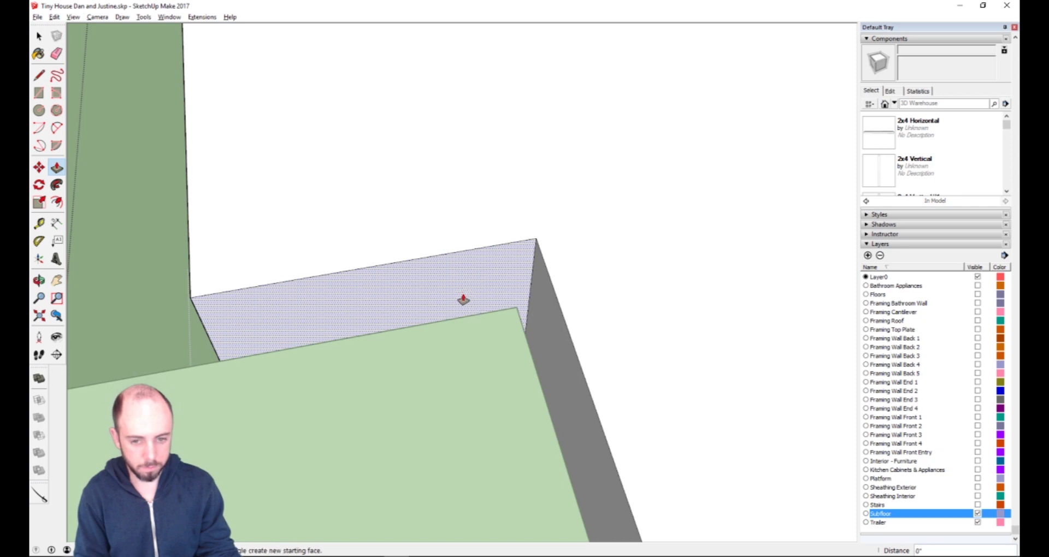
click(463, 300)
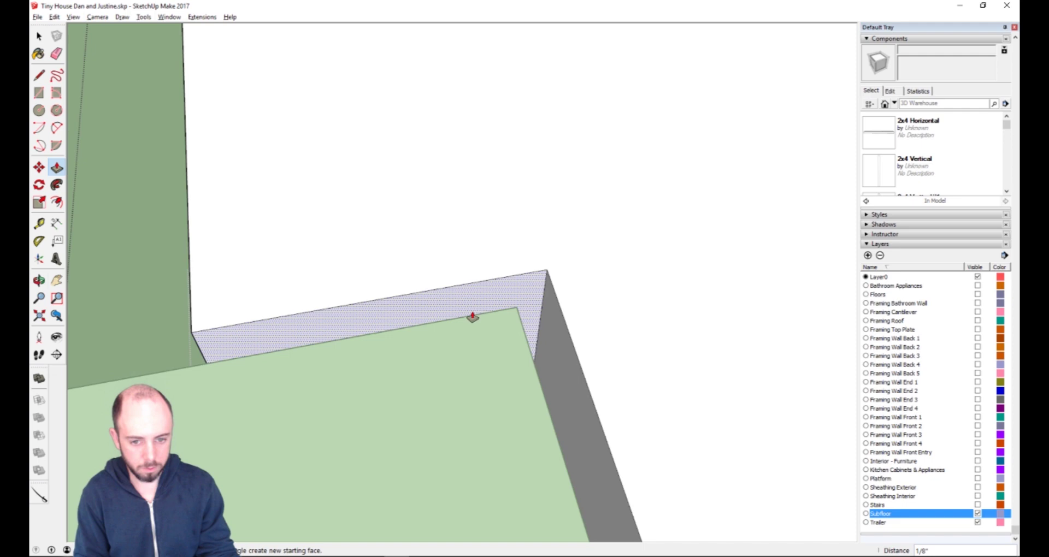
key(space)
scroll(516, 273, up, 3)
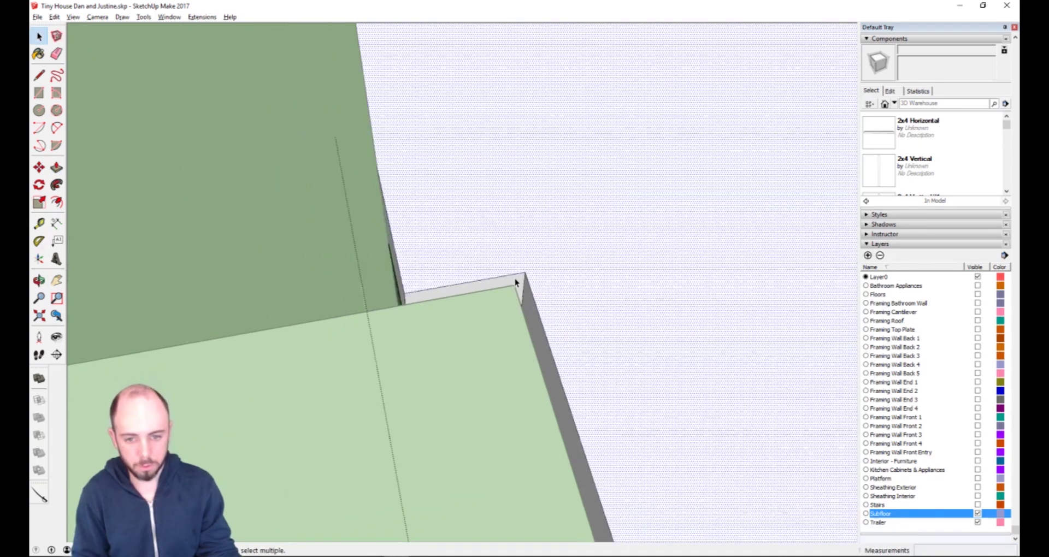
scroll(515, 283, up, 5)
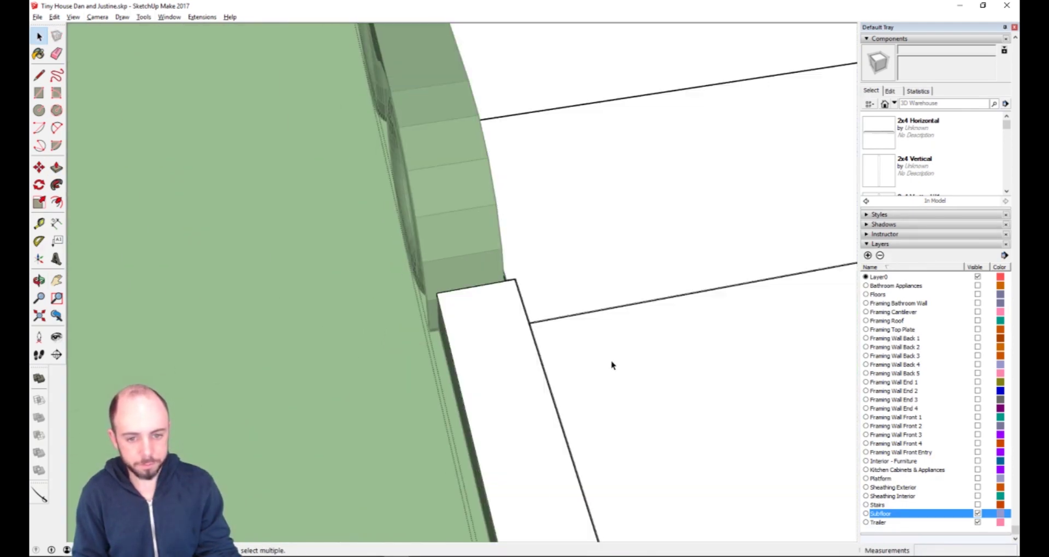
key(h)
drag(699, 377, 473, 194)
scroll(446, 232, up, 3)
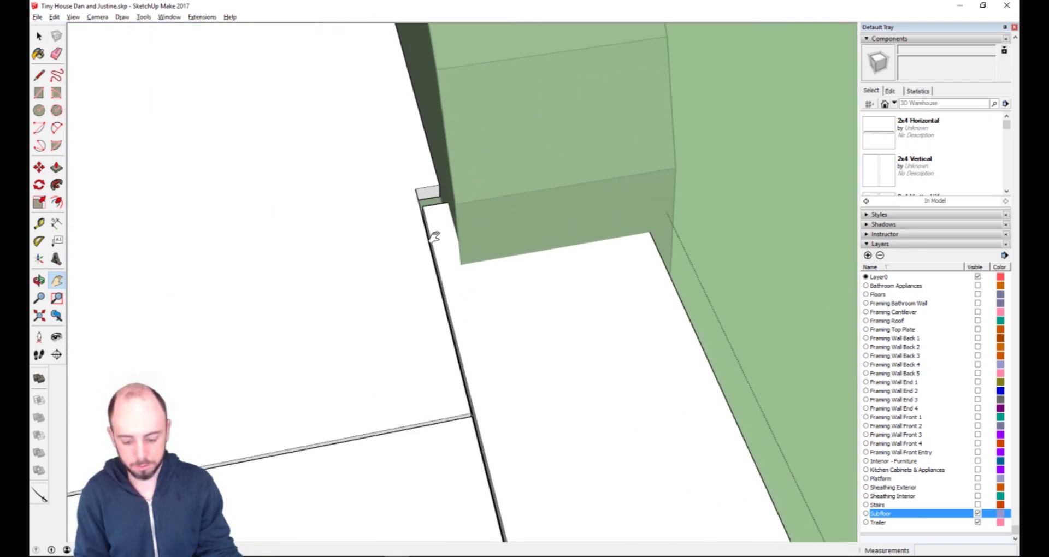
key(o)
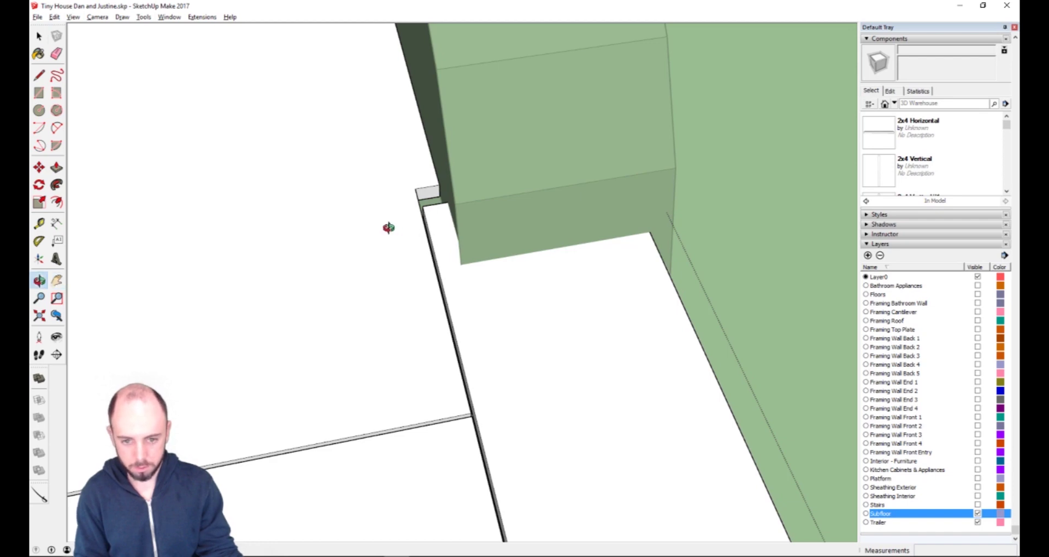
drag(608, 184, 183, 134)
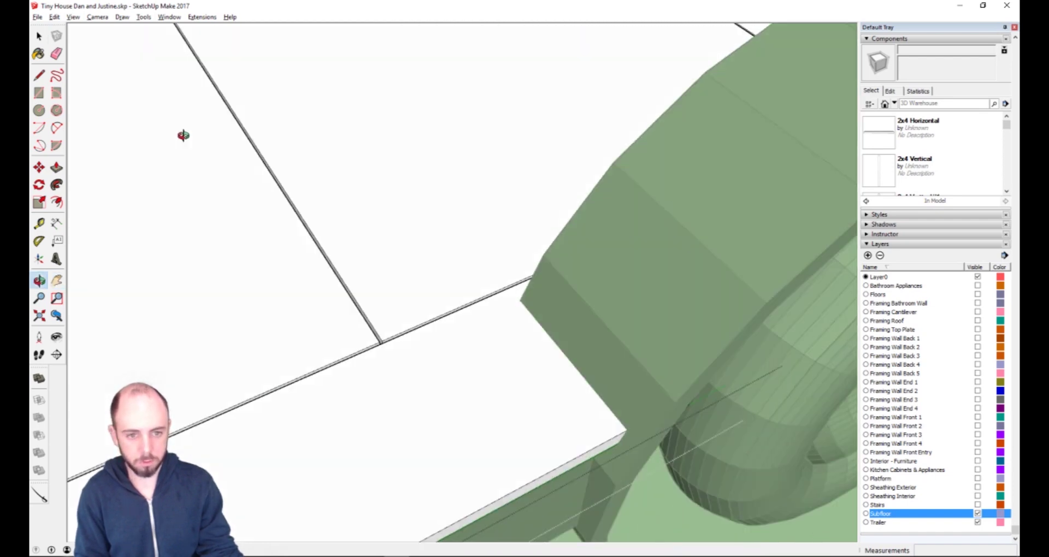
key(space)
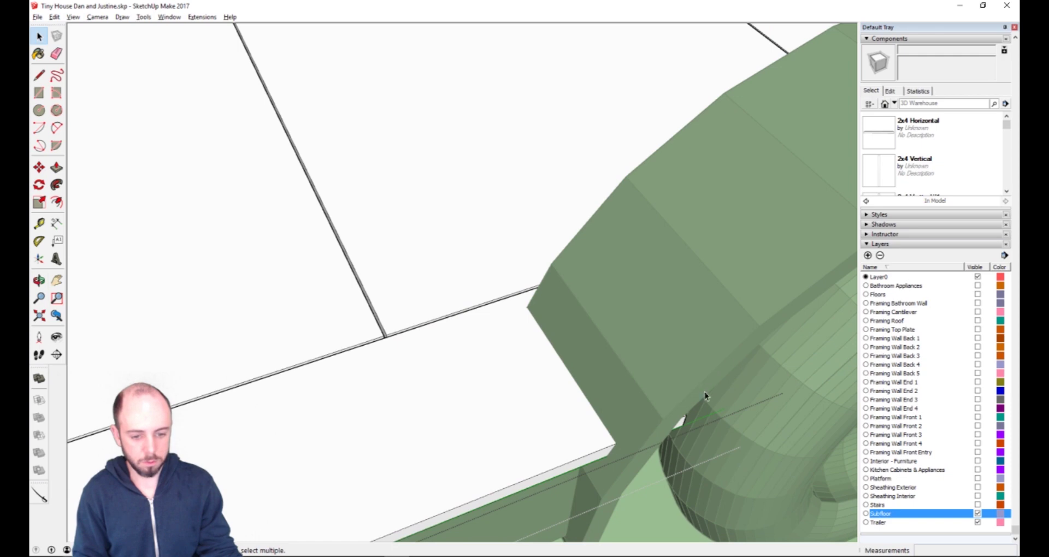
middle_drag(707, 383, 371, 191)
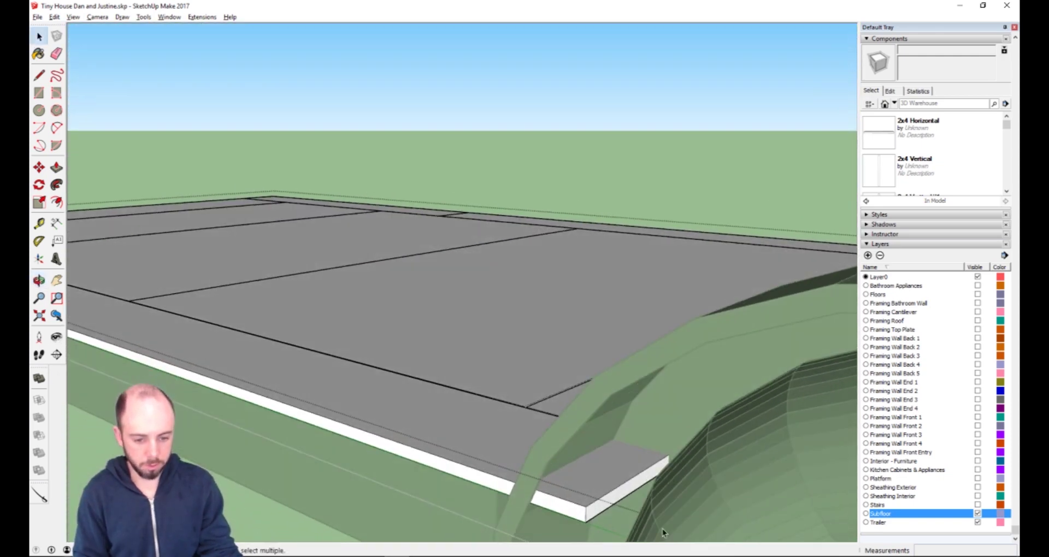
Shorten the subfloor panel's end by 5 inches at the fender with Push/Pull.
key(p)
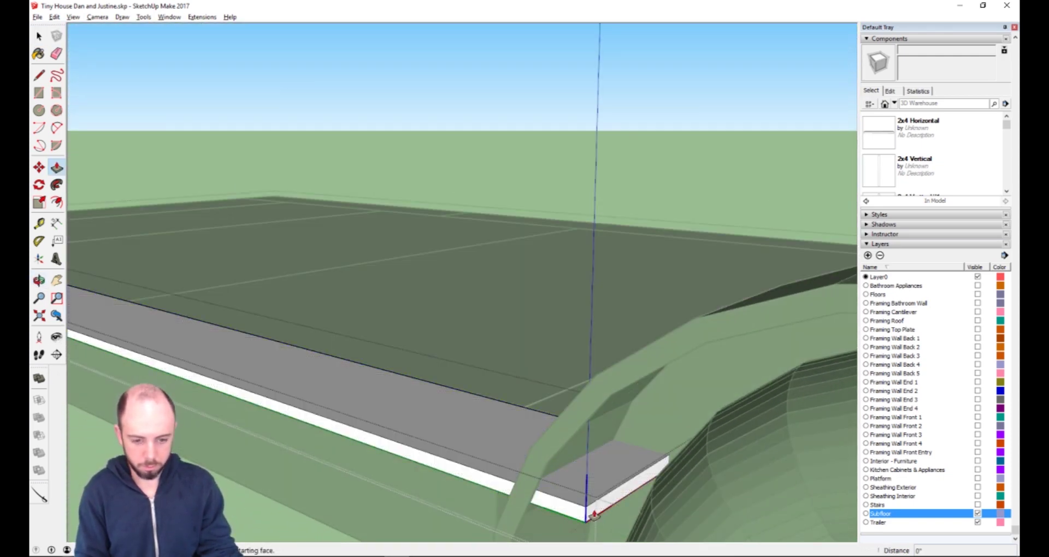
drag(594, 518, 496, 501)
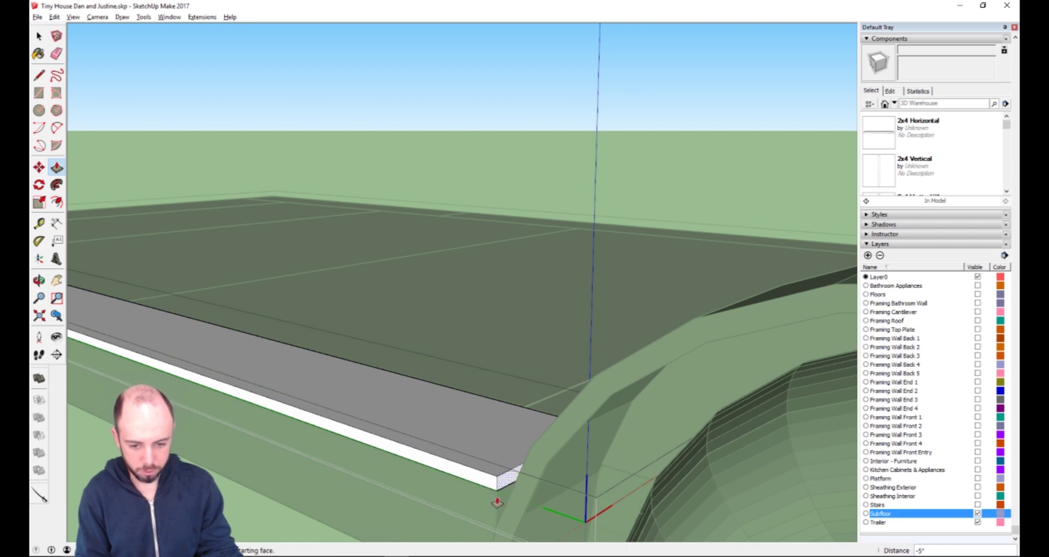
middle_drag(553, 450, 944, 476)
scroll(700, 152, up, 3)
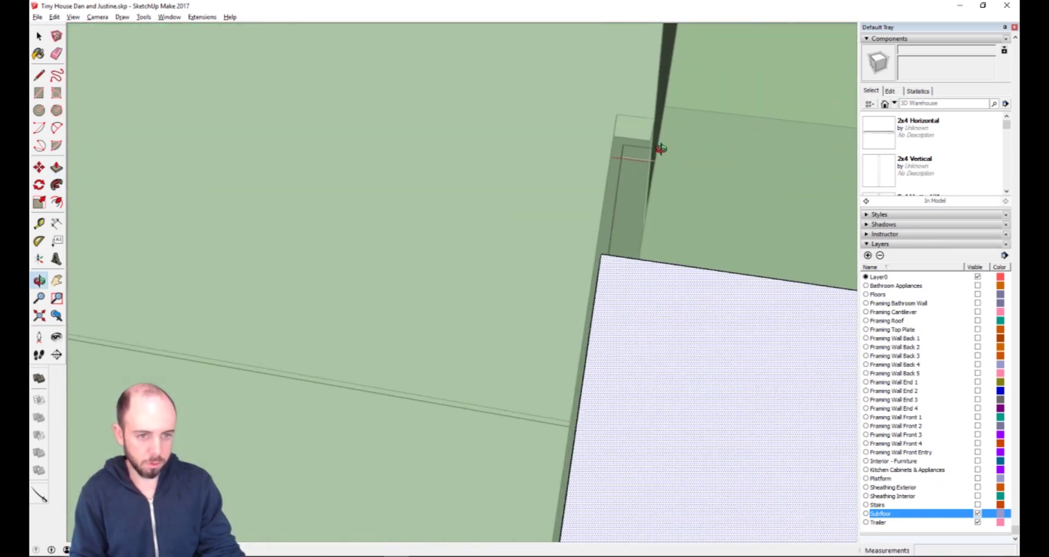
Select the subfloor corner face and push it down to notch around the fender.
key(space)
double_click(626, 136)
key(p)
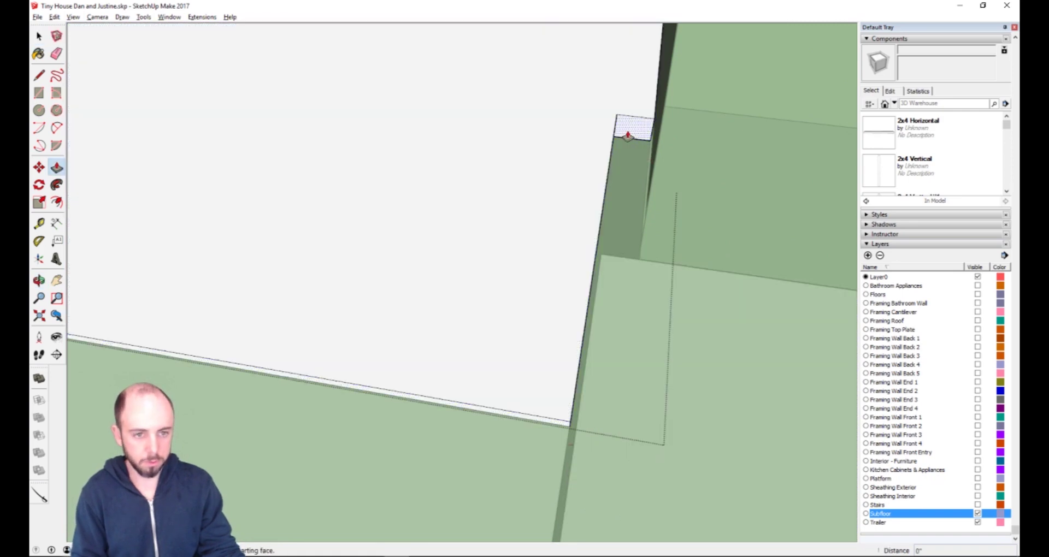
click(627, 136)
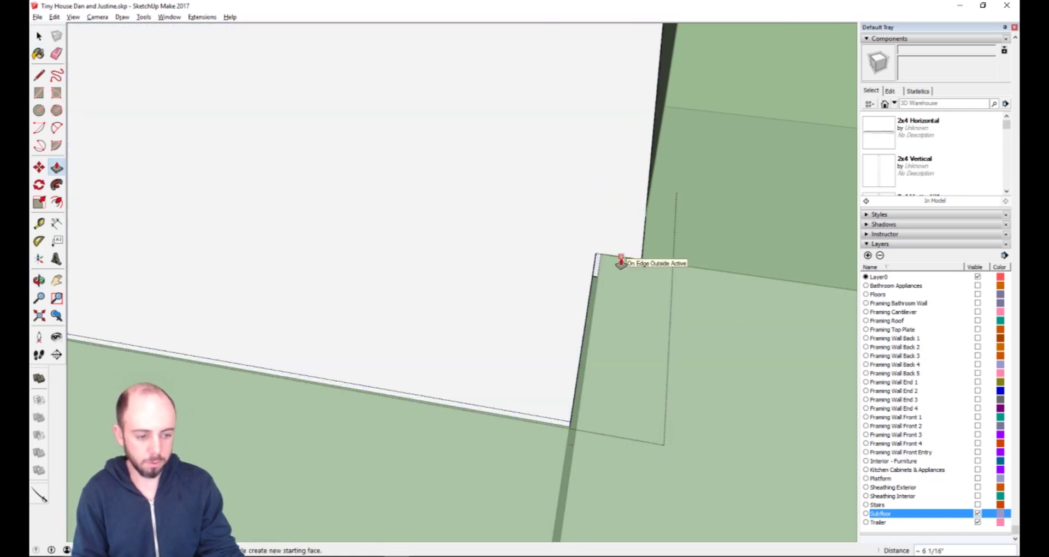
scroll(623, 258, up, 3)
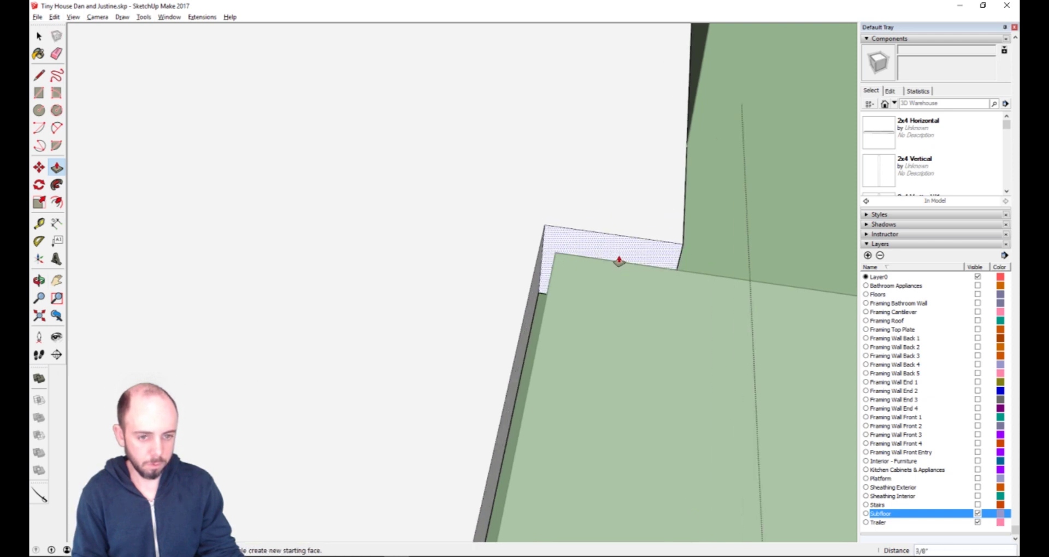
key(space)
Orbit and pan down to the wheels and fender to check the notched fit.
middle_drag(608, 234, 579, 283)
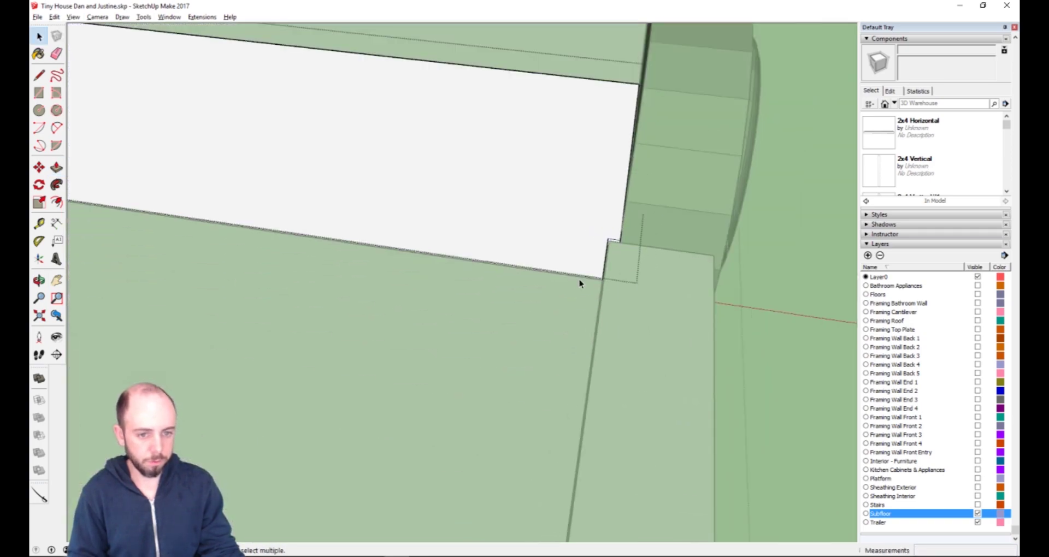
click(493, 213)
click(814, 287)
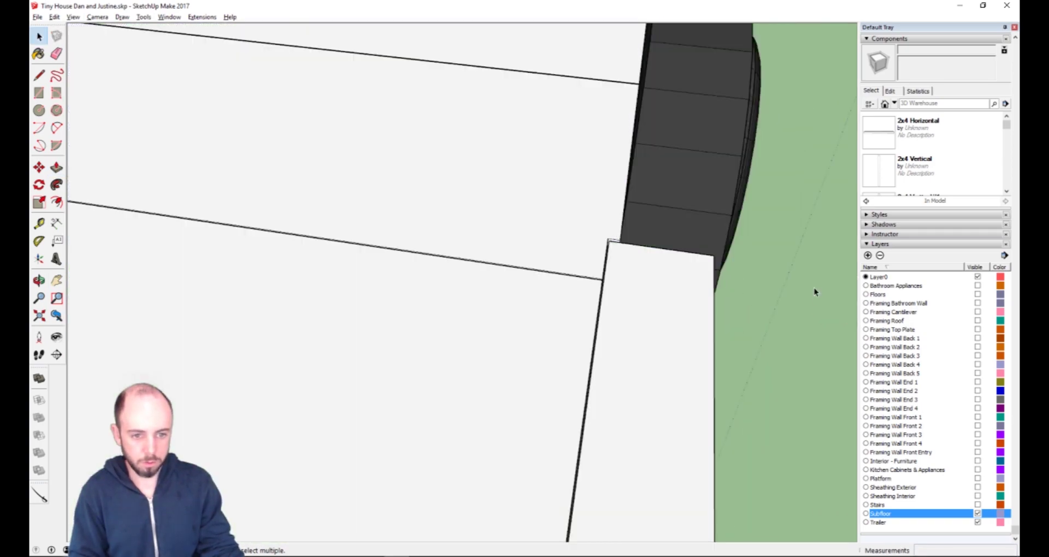
key(o)
drag(604, 104, 140, 59)
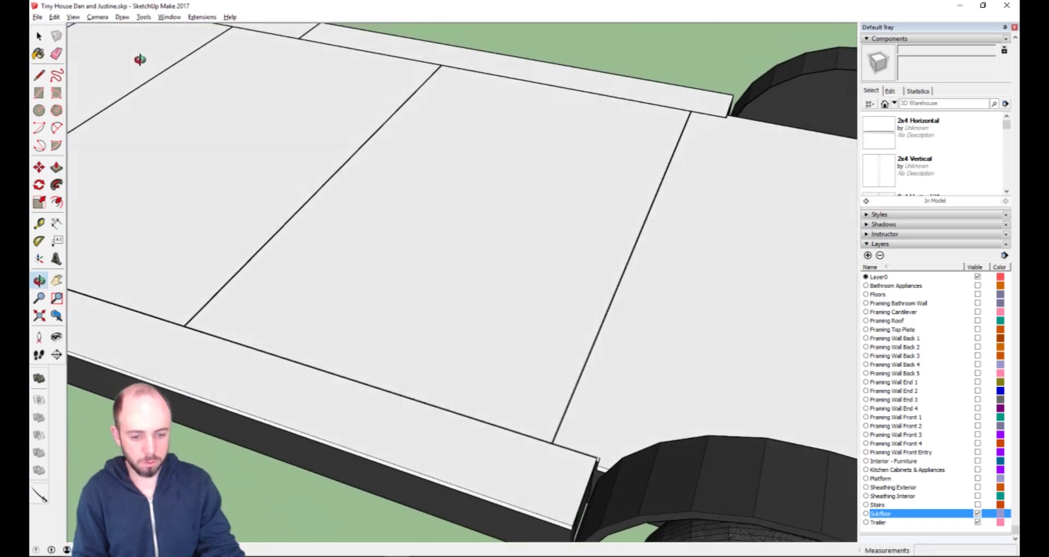
key(h)
drag(618, 384, 143, 231)
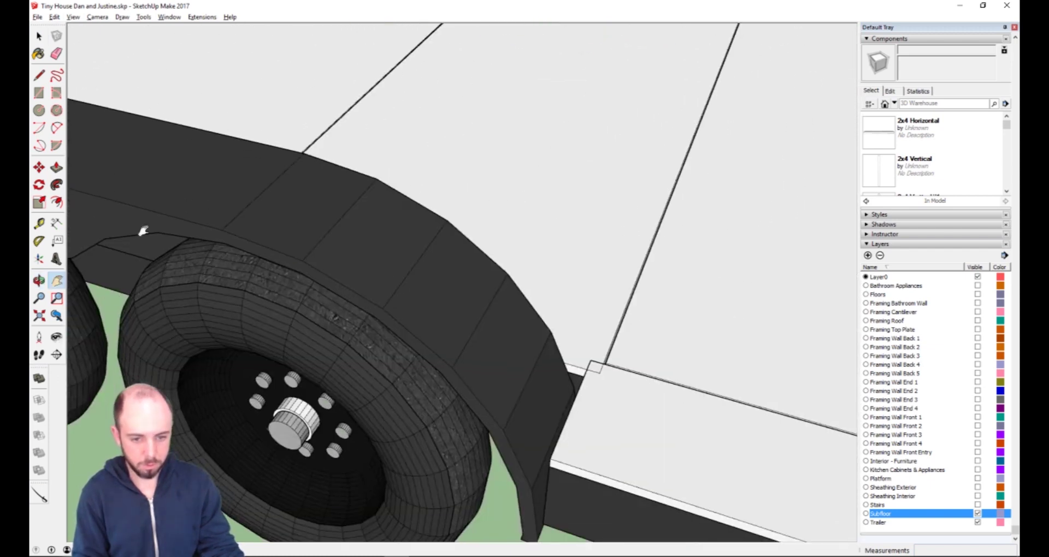
key(space)
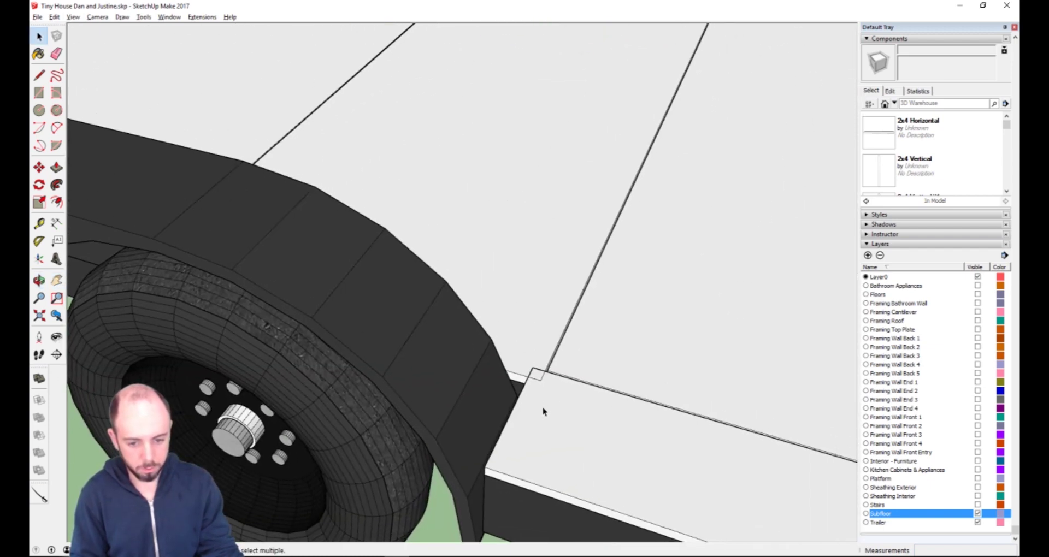
Push the subfloor panel's long edge face in about 1 inch.
click(541, 347)
scroll(538, 349, up, 5)
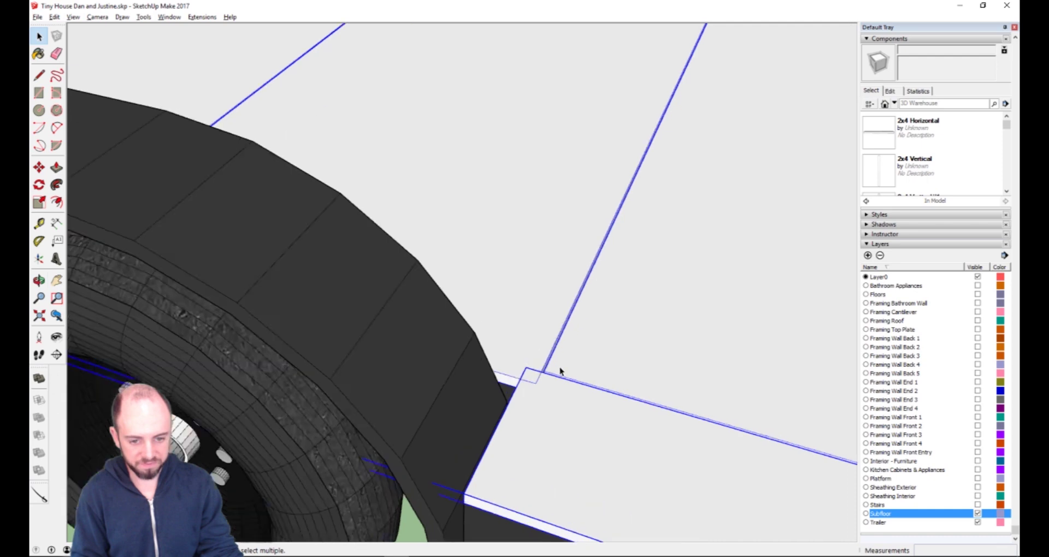
scroll(516, 356, down, 3)
scroll(517, 355, up, 2)
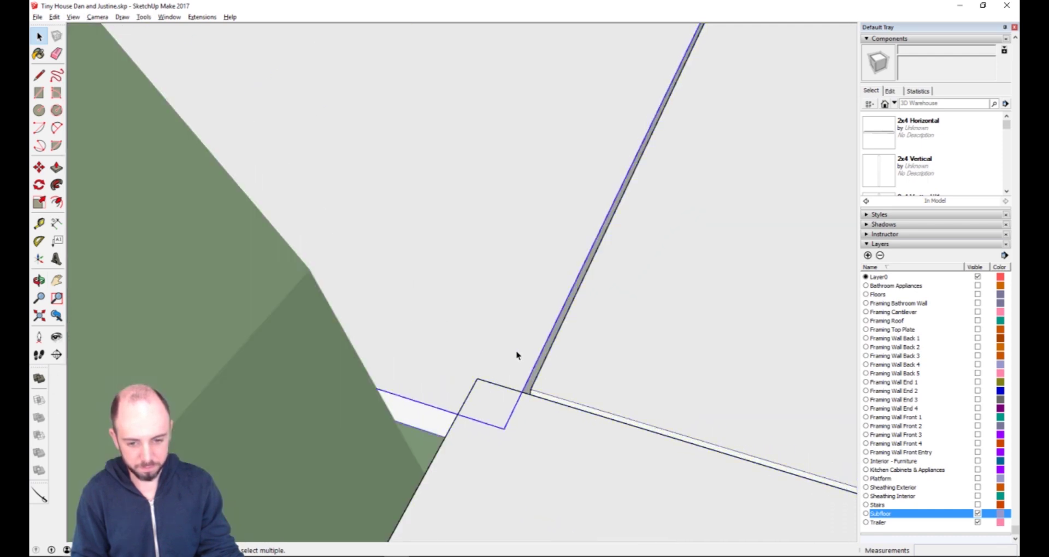
click(532, 379)
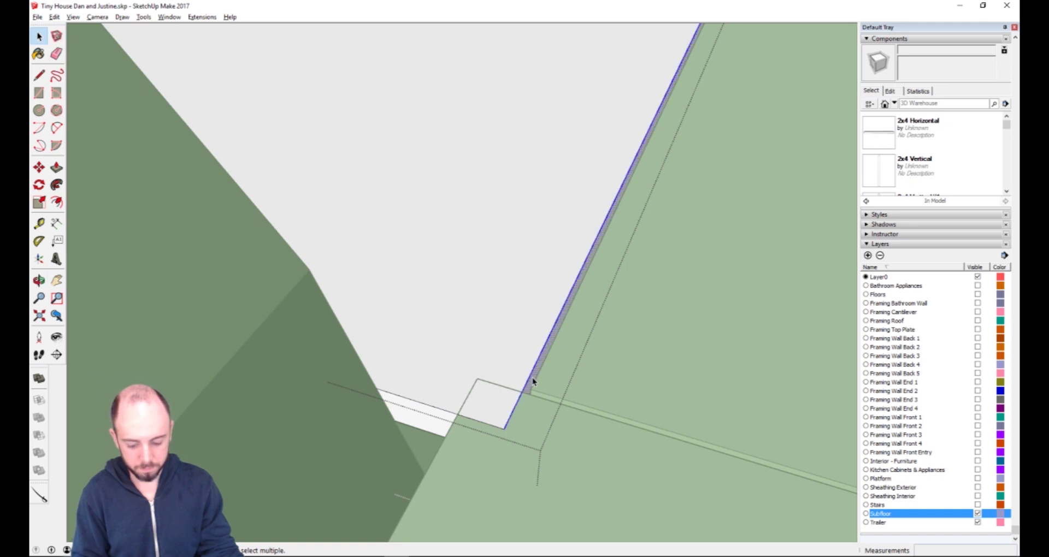
key(p)
drag(533, 387, 489, 388)
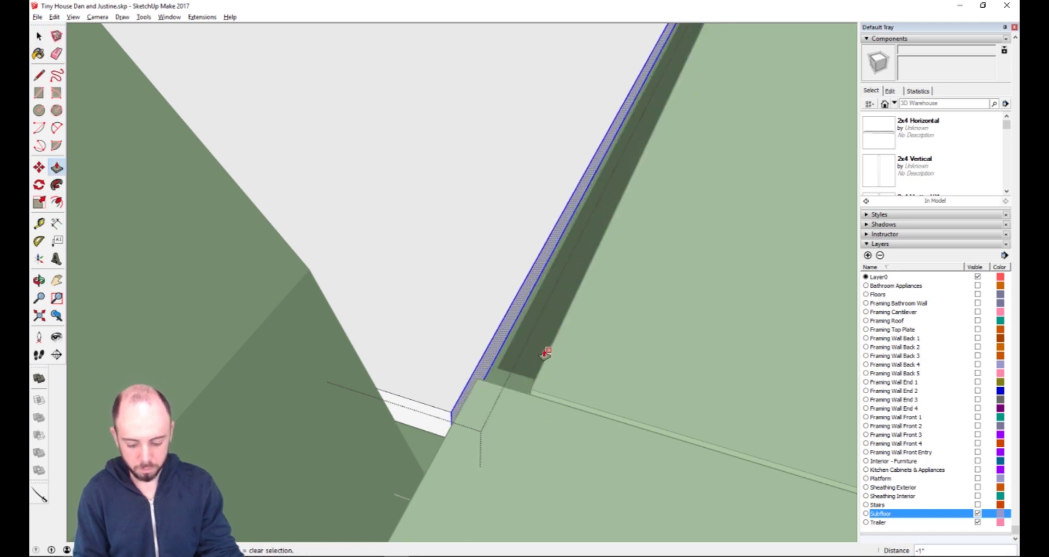
Orbit close to the panel edge and start pushing the large panel face, then cancel.
middle_drag(543, 356, 674, 274)
scroll(585, 155, down, 6)
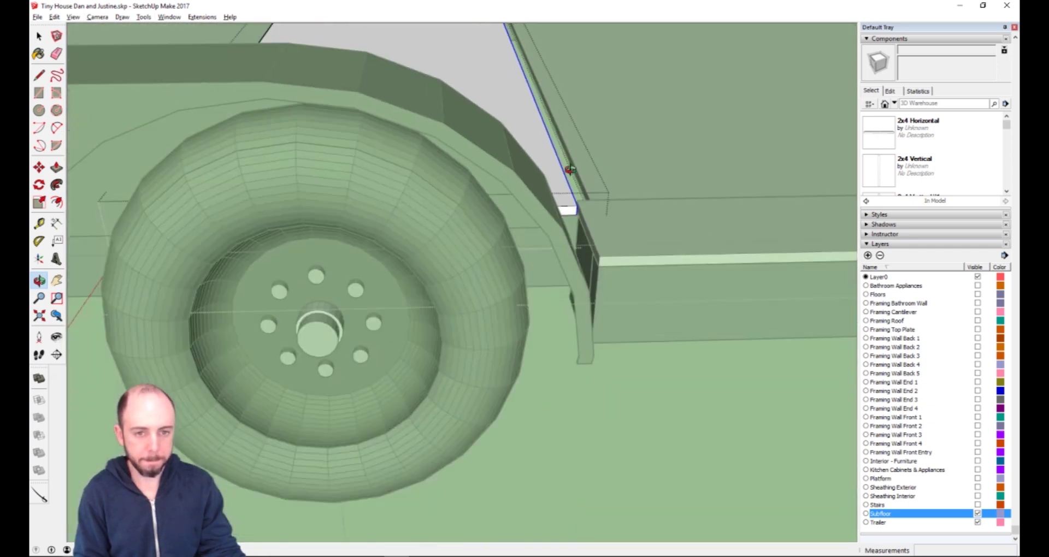
key(h)
scroll(562, 157, up, 5)
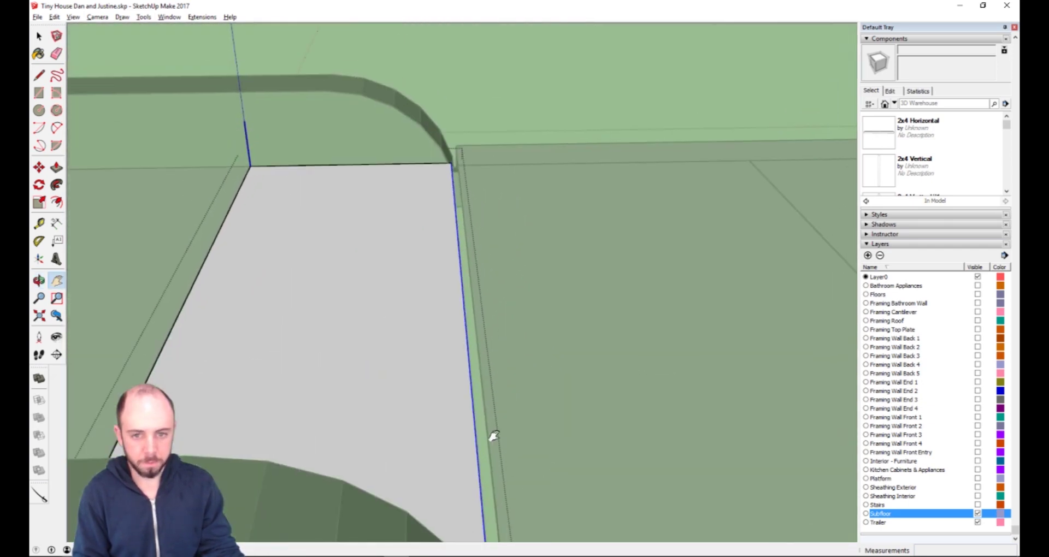
key(o)
scroll(477, 401, up, 3)
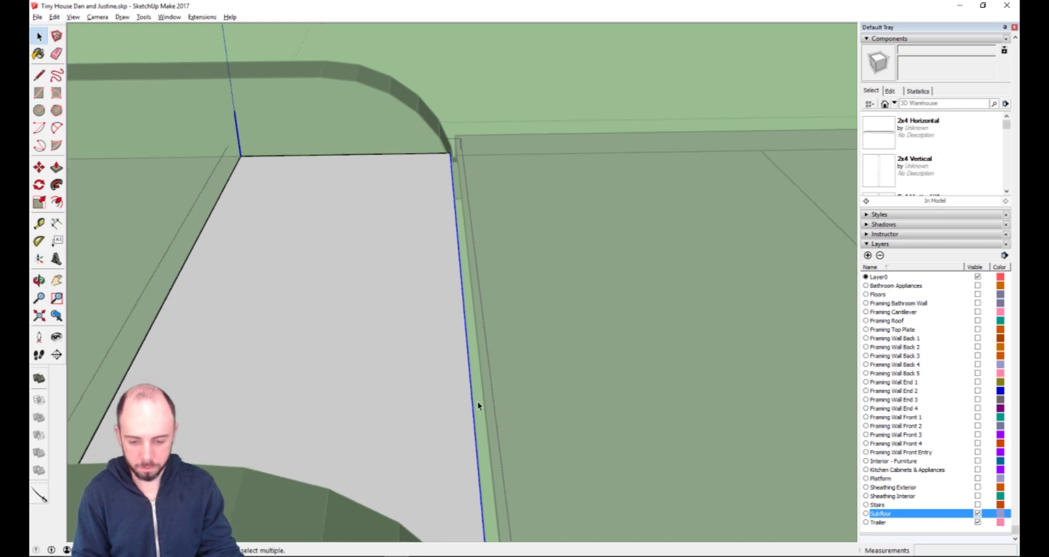
drag(498, 373, 517, 398)
key(space)
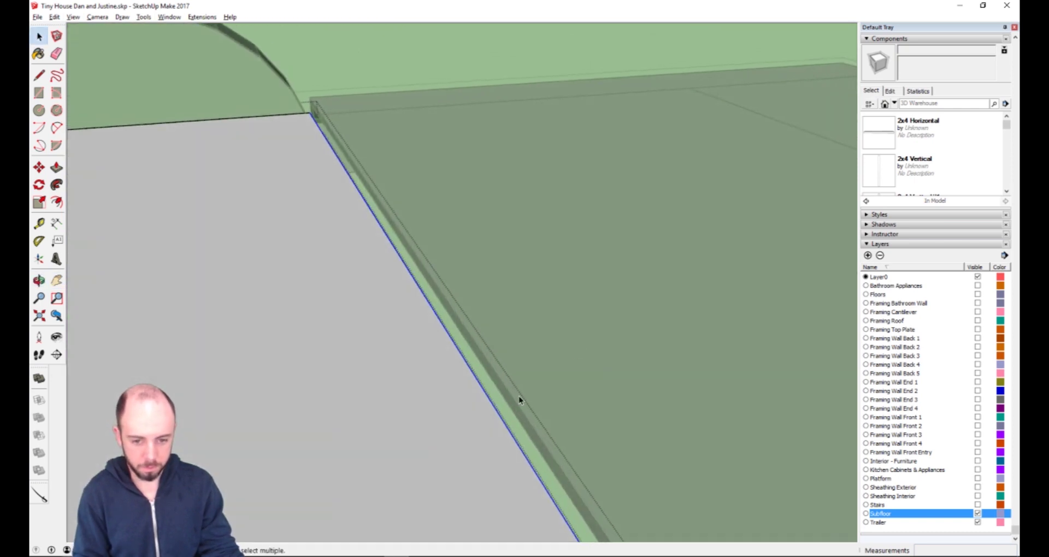
click(517, 401)
key(p)
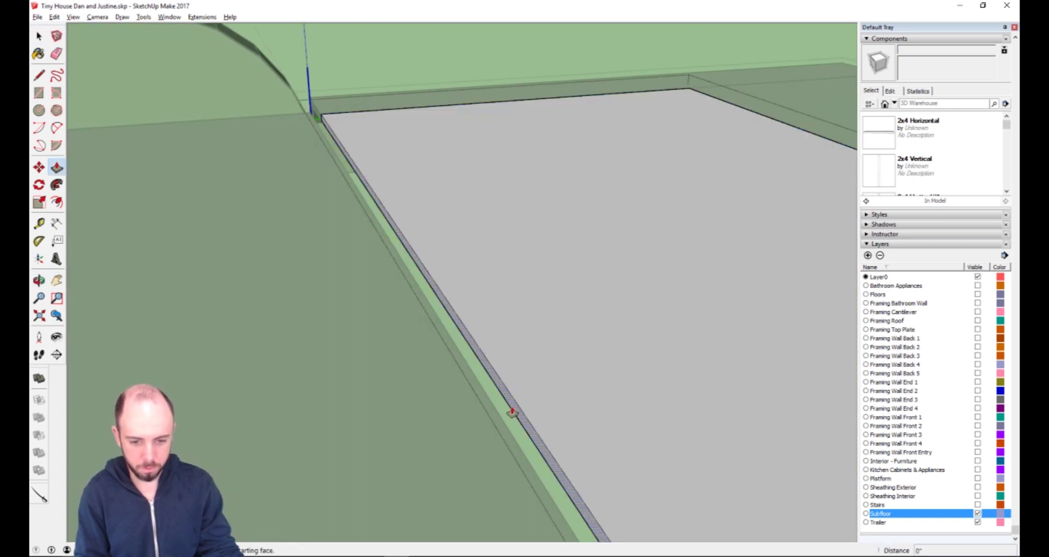
click(505, 416)
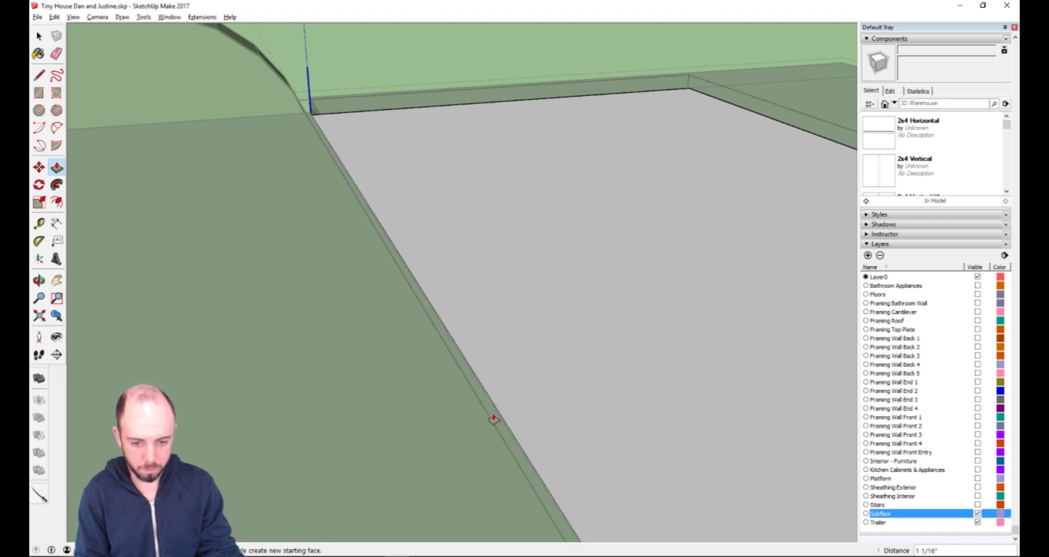
key(Escape)
key(space)
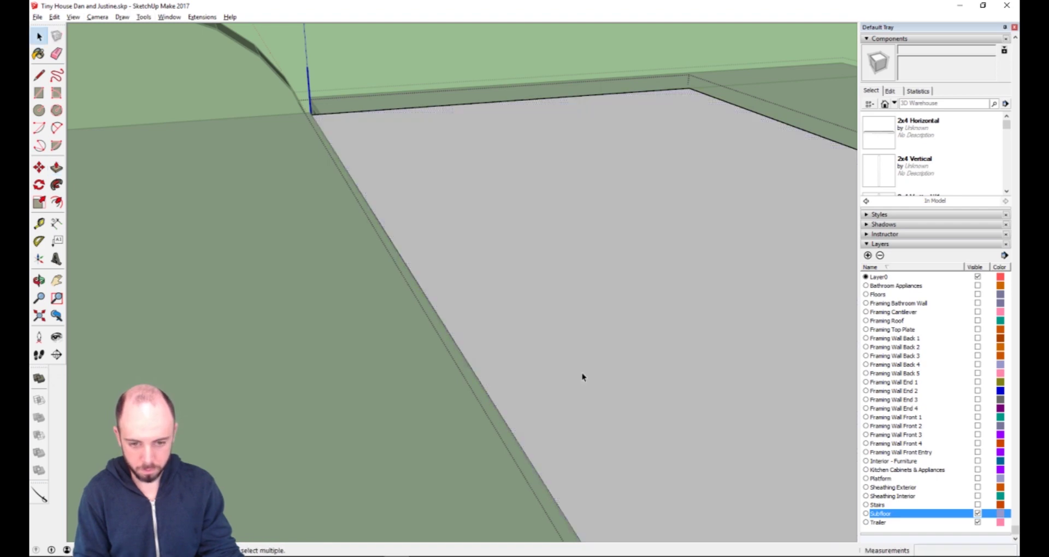
Inside the subfloor group, push the panel's thin edge strip inward 1/16 inch.
click(579, 315)
middle_drag(549, 349, 431, 347)
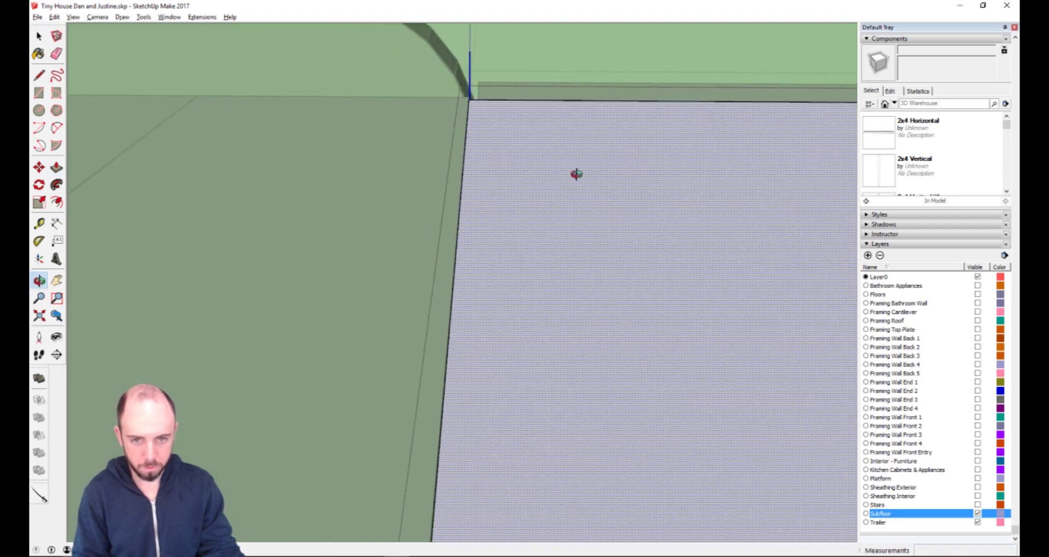
double_click(500, 160)
scroll(458, 291, up, 5)
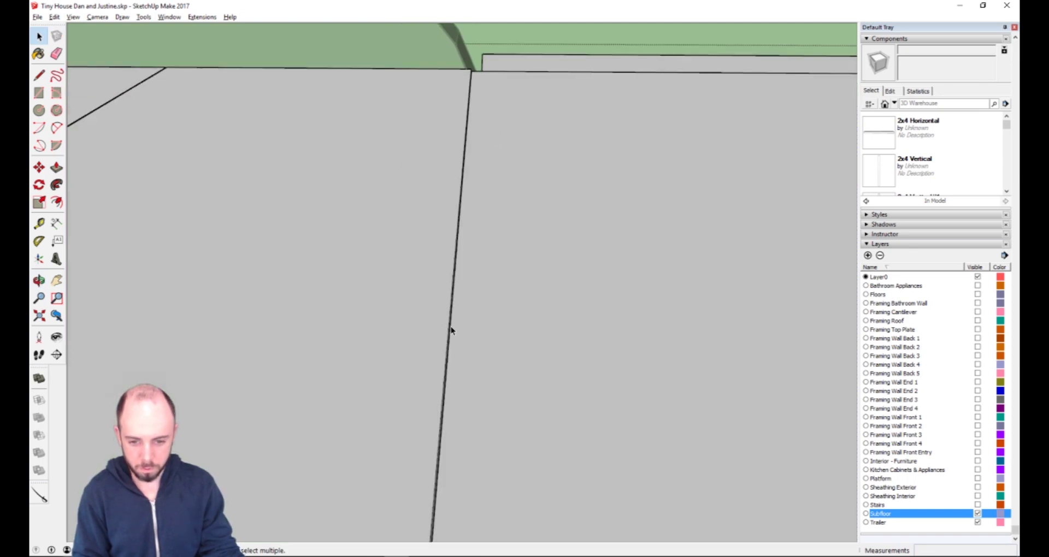
middle_drag(475, 340, 606, 304)
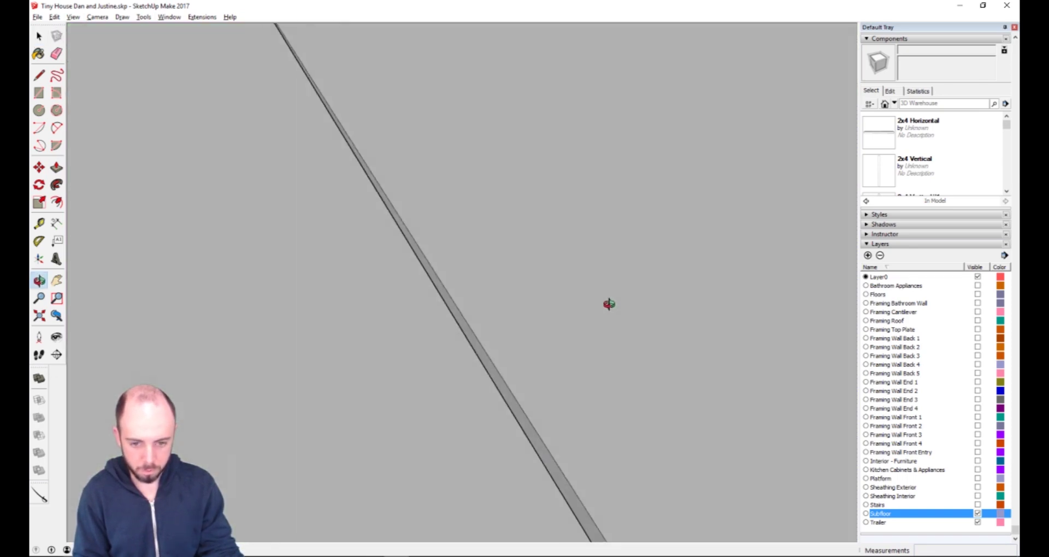
click(489, 366)
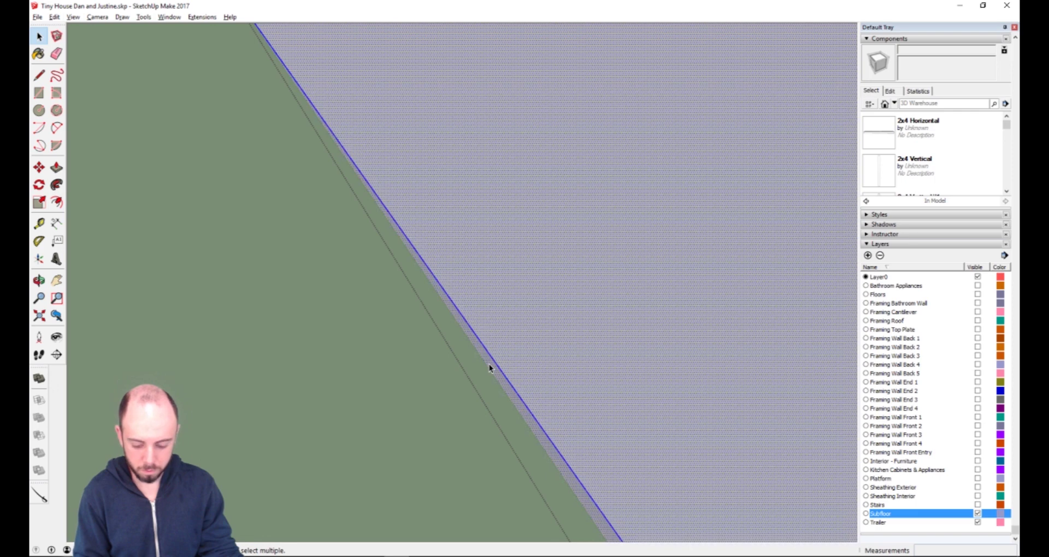
key(o)
key(p)
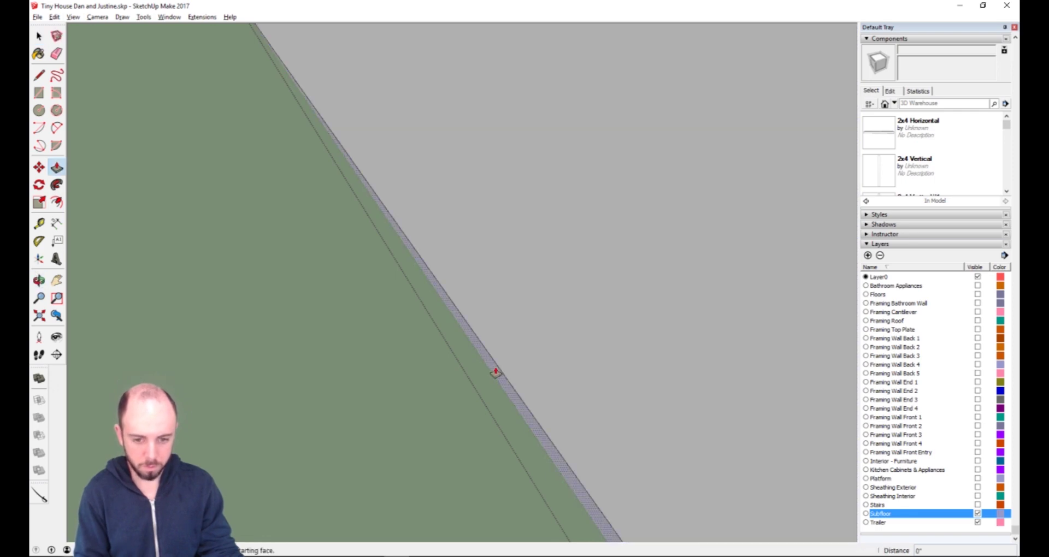
click(492, 377)
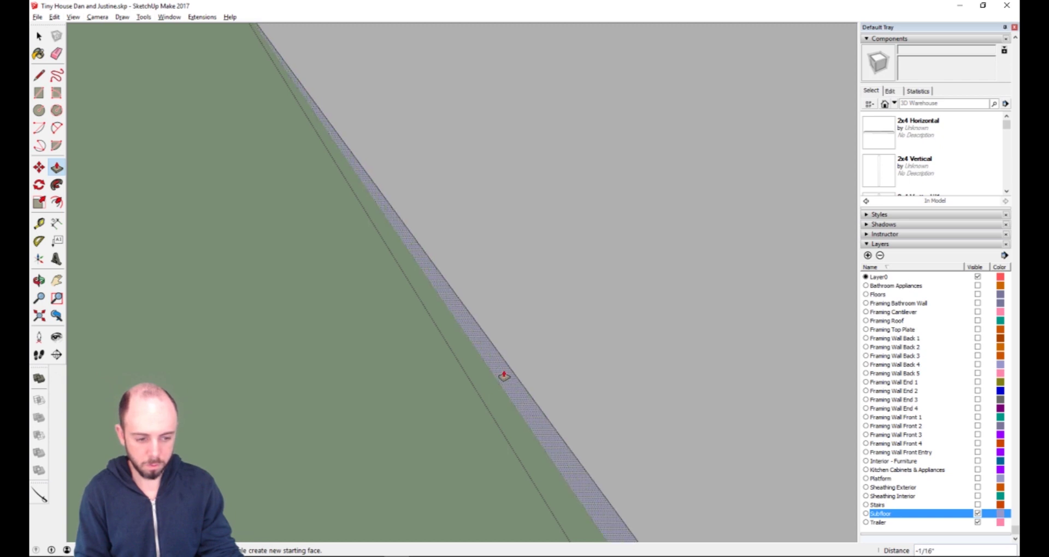
key(space)
double_click(549, 274)
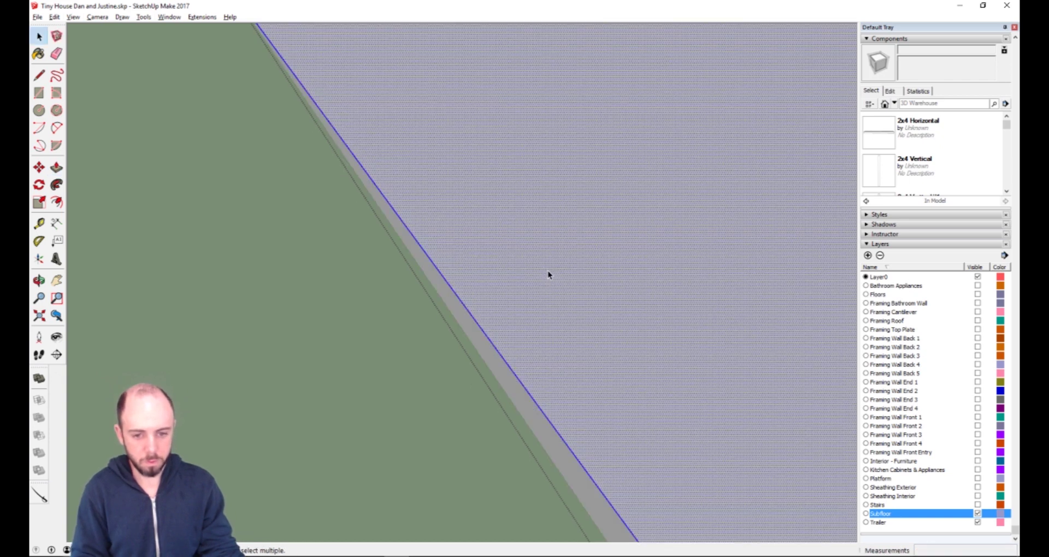
scroll(542, 270, down, 10)
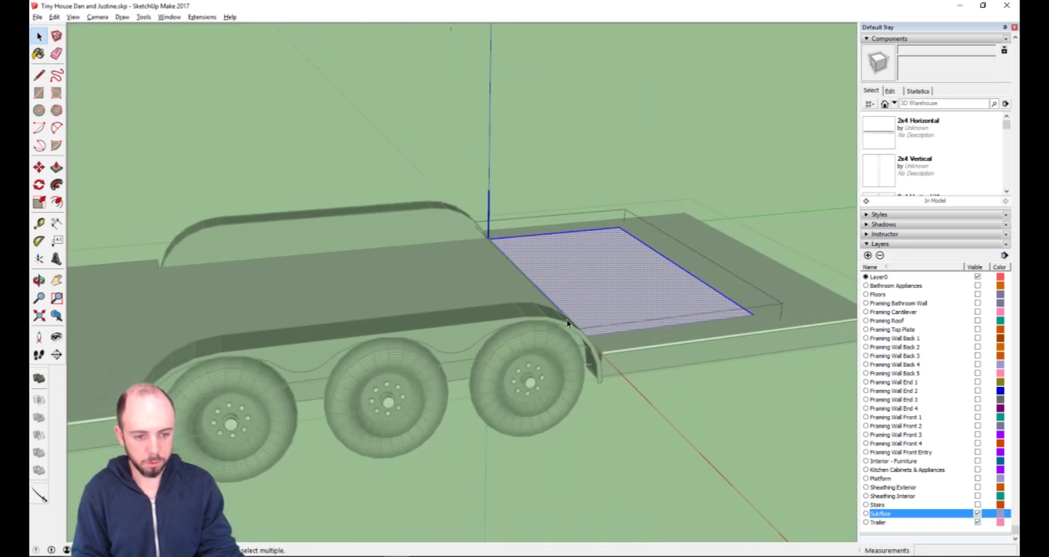
Exit the subfloor group, zoom in on the fender, and pan the trailer back into view.
click(673, 446)
click(674, 446)
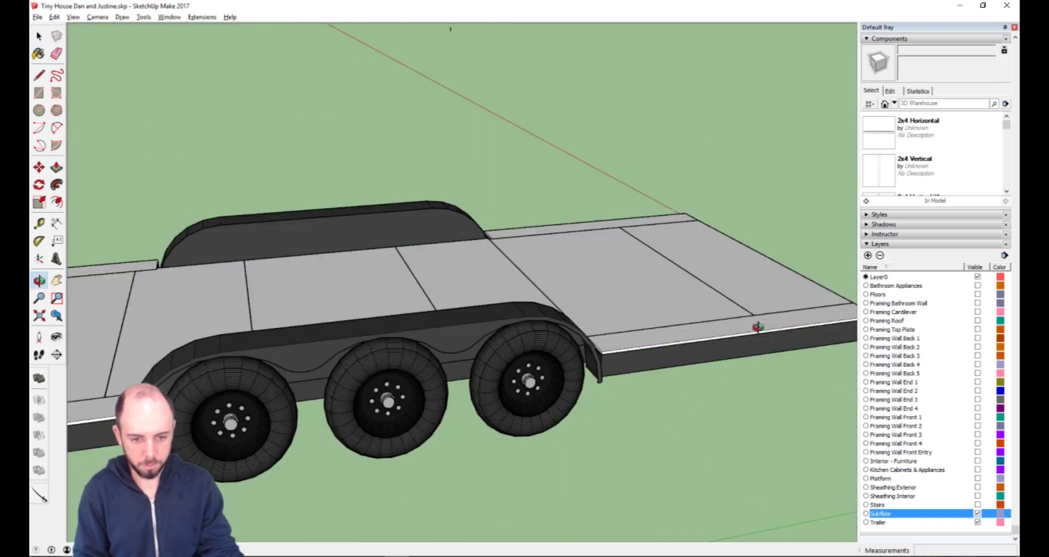
middle_drag(754, 328, 593, 459)
scroll(477, 185, up, 5)
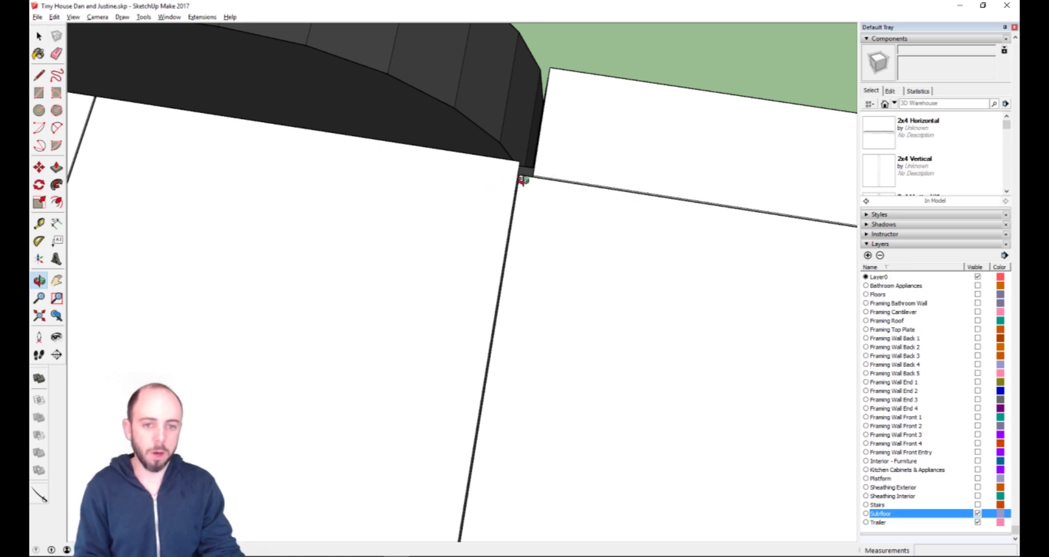
scroll(491, 203, down, 8)
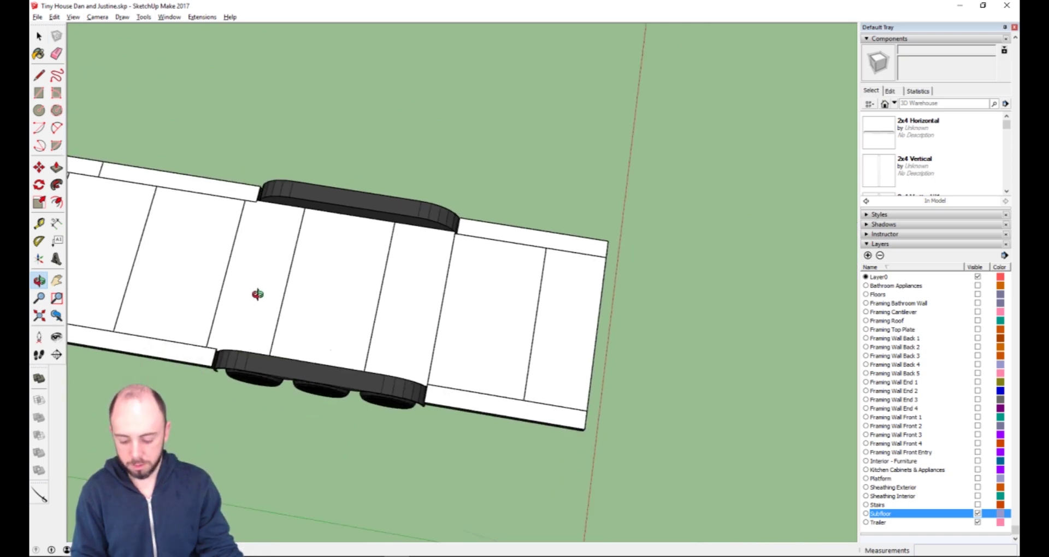
key(h)
scroll(492, 307, down, 3)
scroll(496, 369, up, 8)
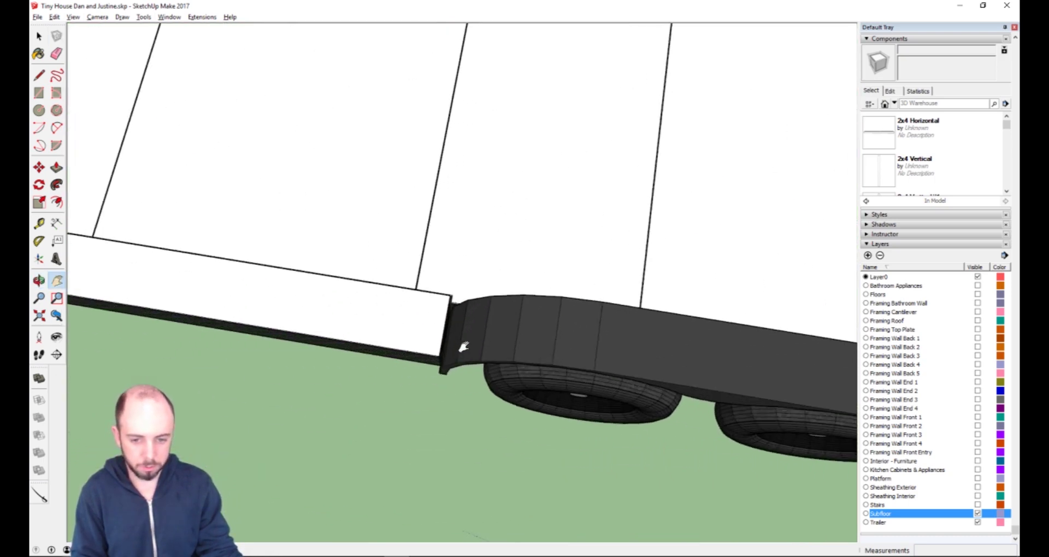
scroll(518, 240, down, 8)
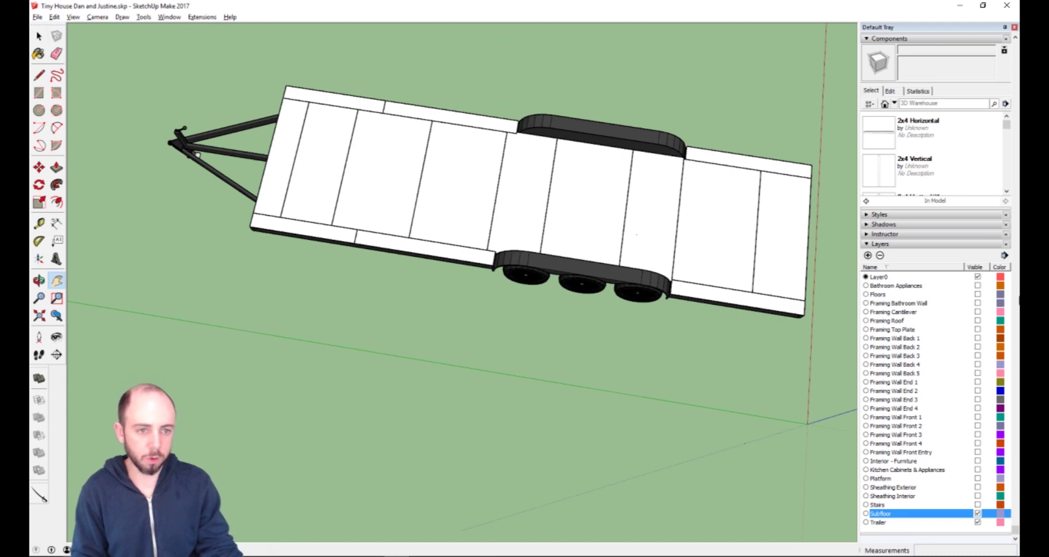
drag(653, 253, 350, 199)
key(o)
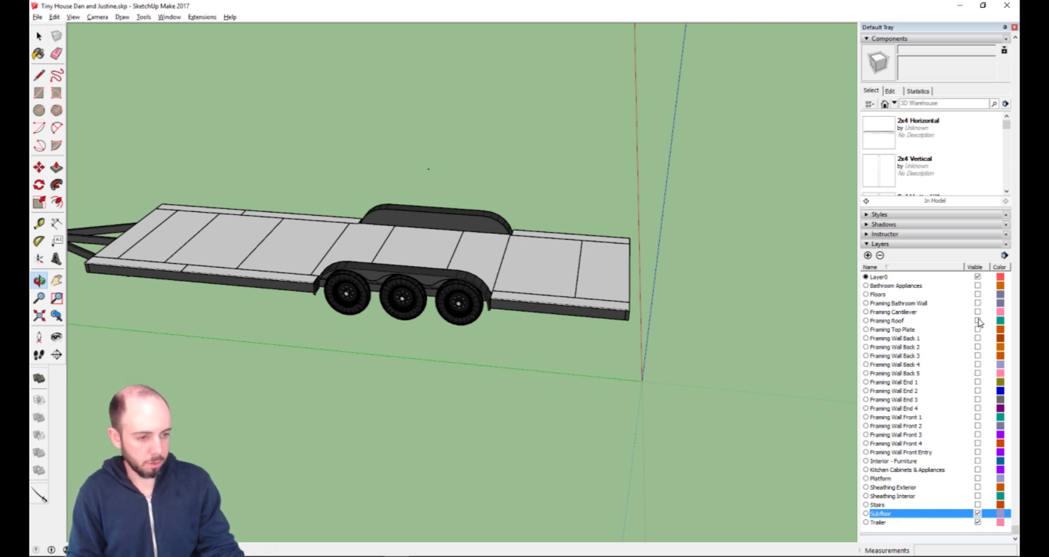
Turn on Framing Wall Back 1 and Back 2 layers and view the wheels from low side.
click(977, 339)
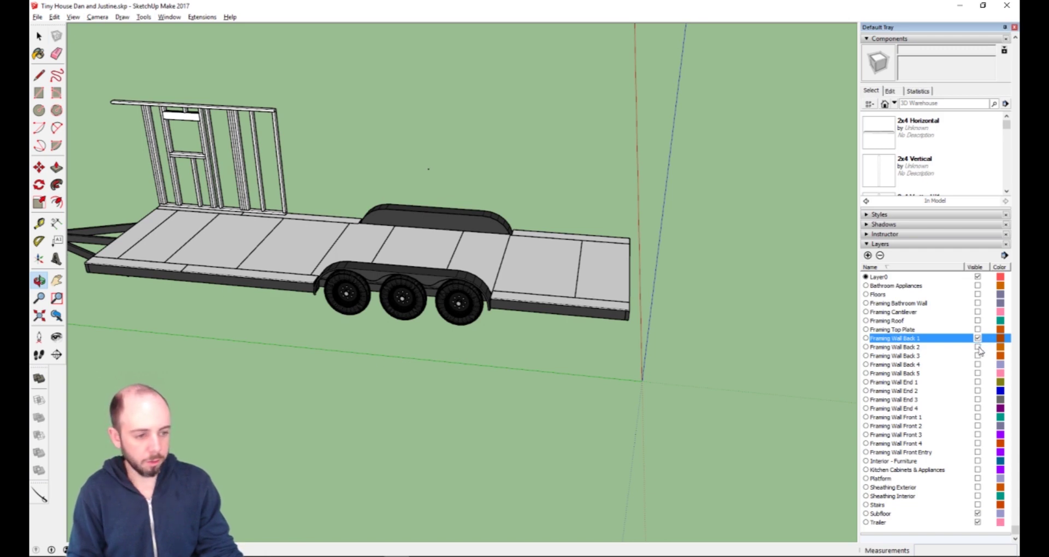
click(978, 347)
click(978, 347)
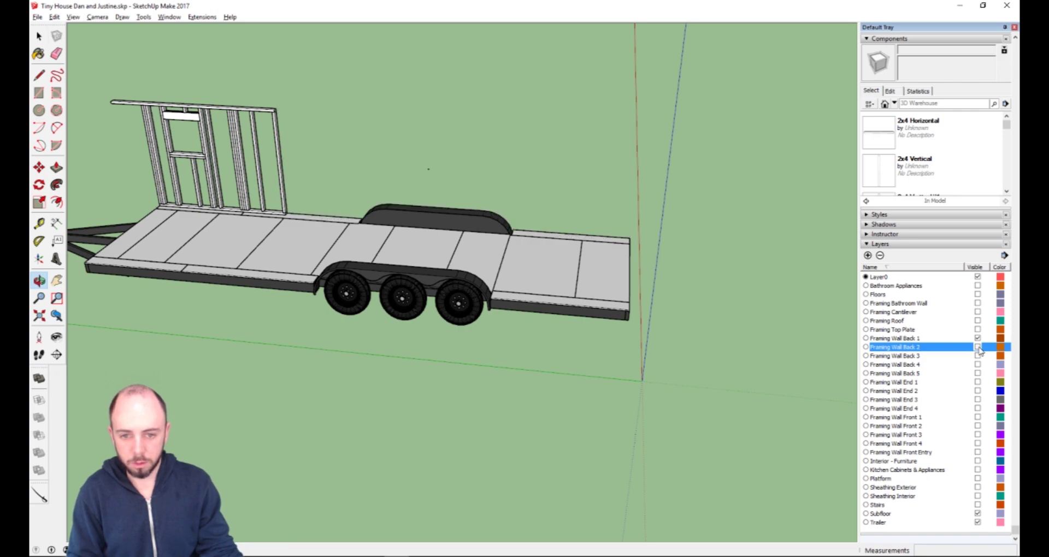
click(978, 347)
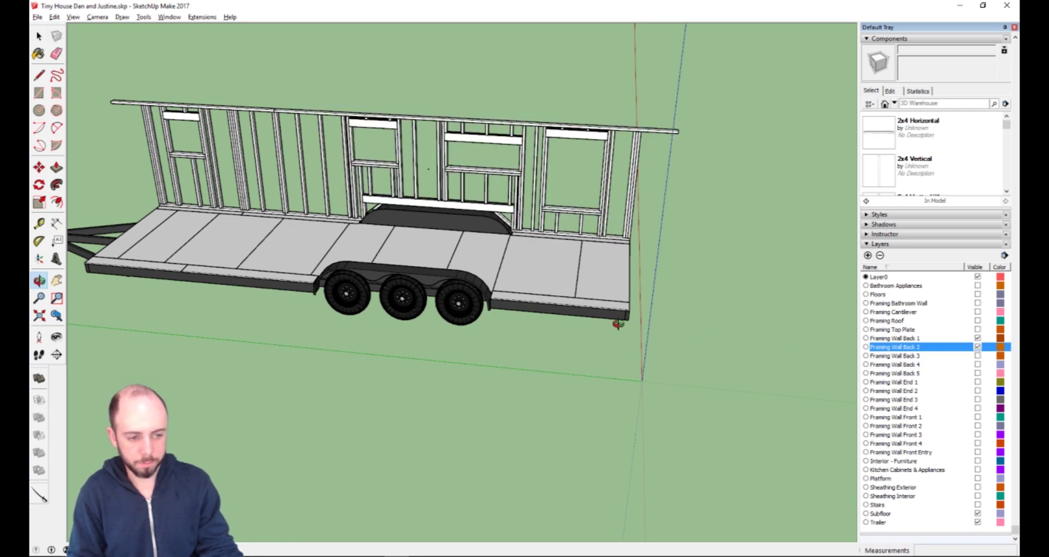
scroll(386, 230, up, 5)
scroll(385, 230, up, 3)
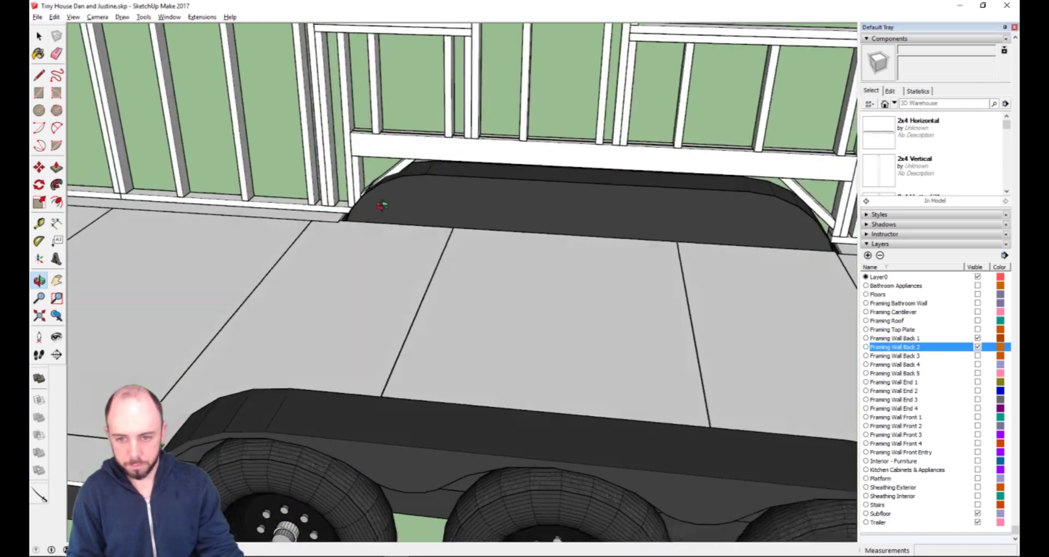
drag(382, 202, 403, 157)
scroll(402, 156, down, 6)
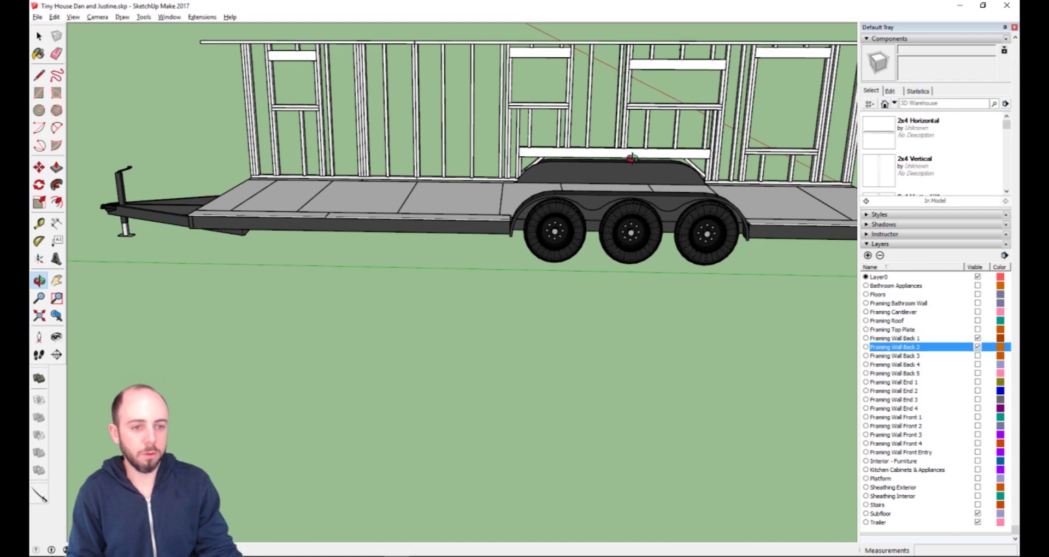
scroll(723, 172, up, 5)
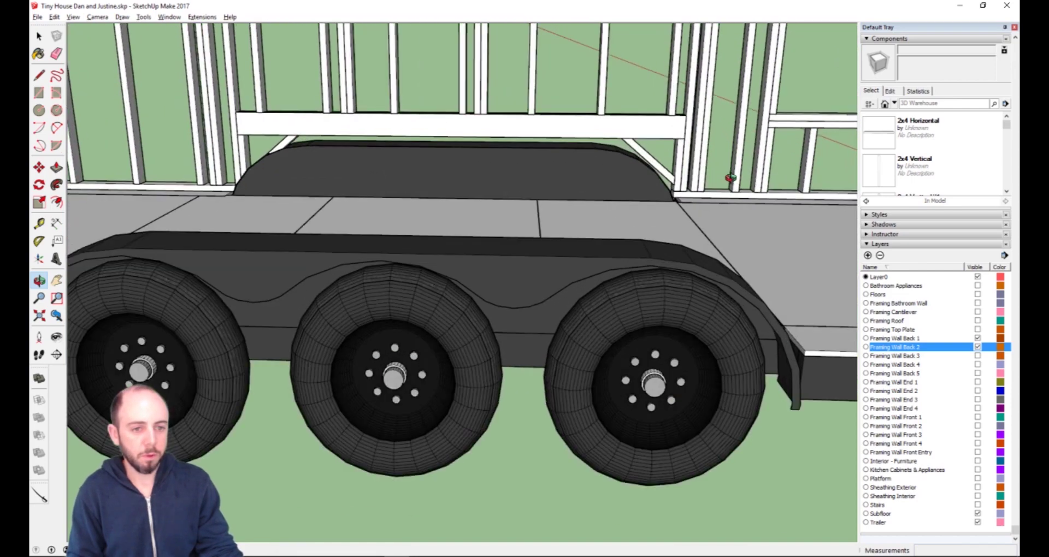
scroll(730, 178, down, 6)
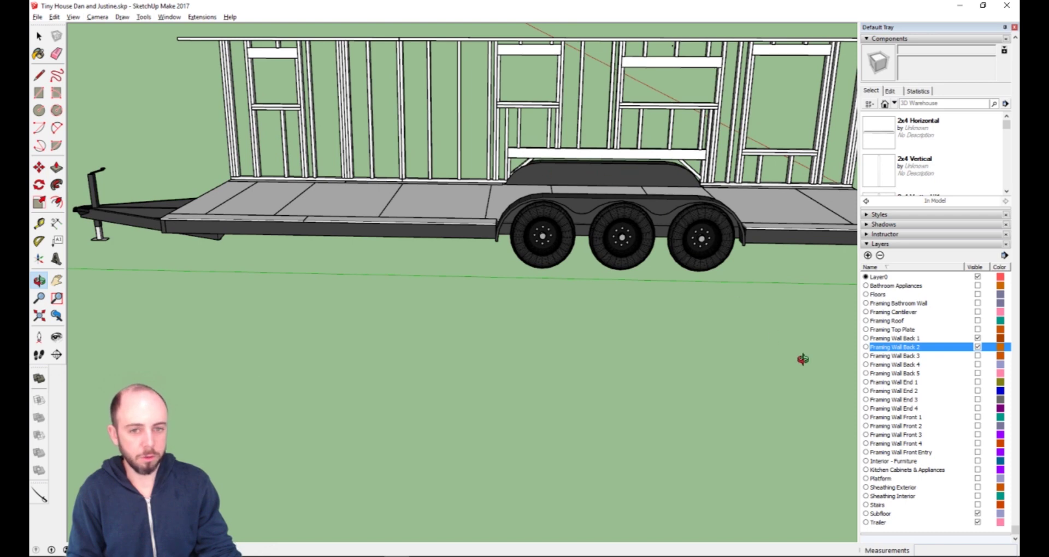
Turn on the Framing Wall Back 3–5 and End 1–4 layers.
click(978, 356)
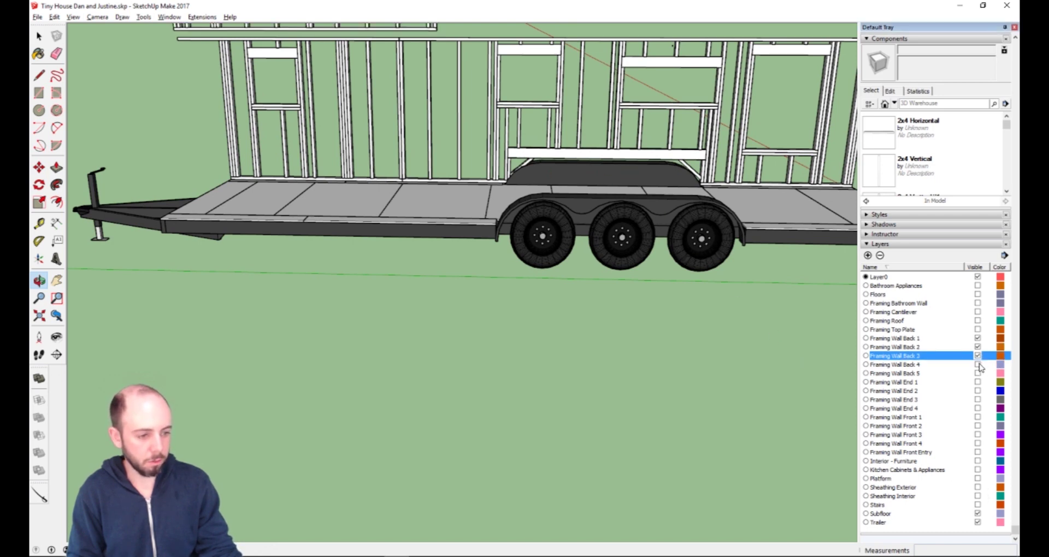
click(978, 364)
click(978, 373)
click(978, 382)
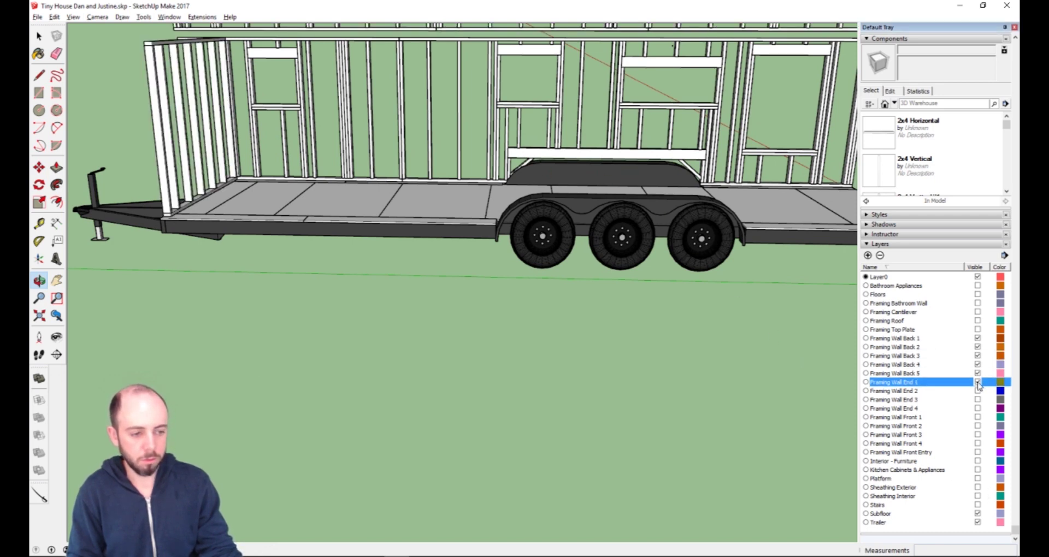
click(978, 391)
click(978, 399)
click(977, 408)
Turn on the Framing Wall Front 1–4 and Front Entry layers and zoom around the house.
click(978, 417)
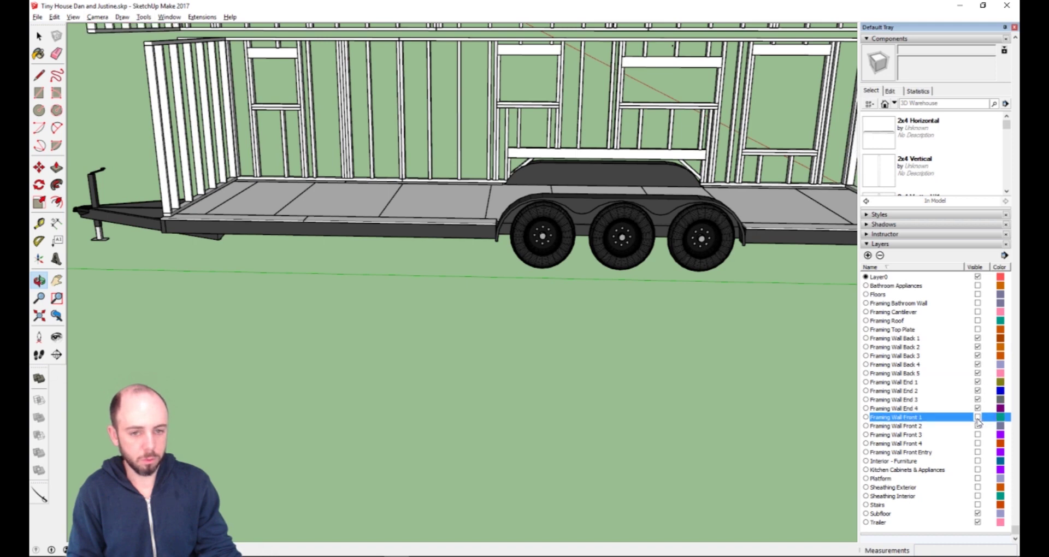
click(978, 425)
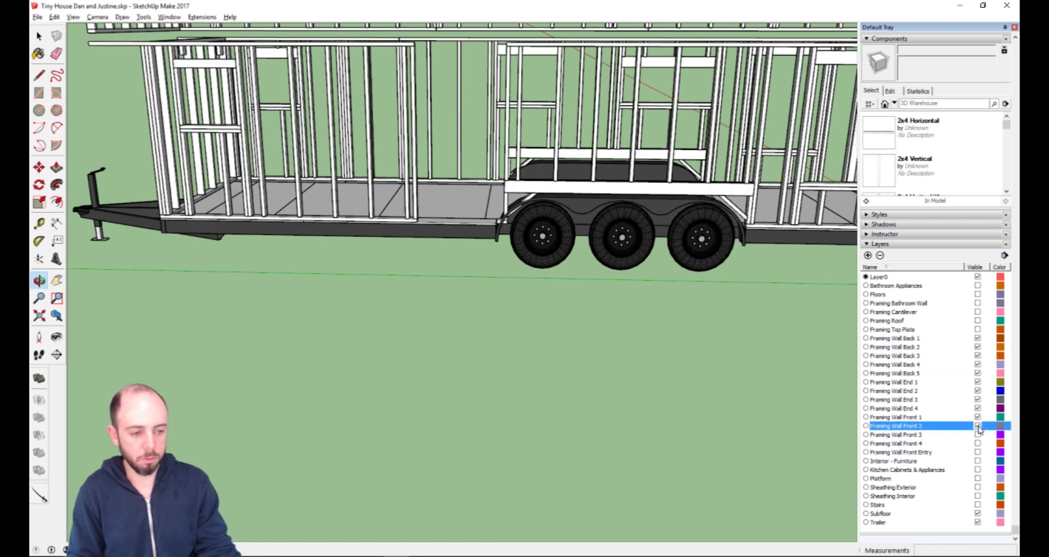
click(977, 434)
click(978, 444)
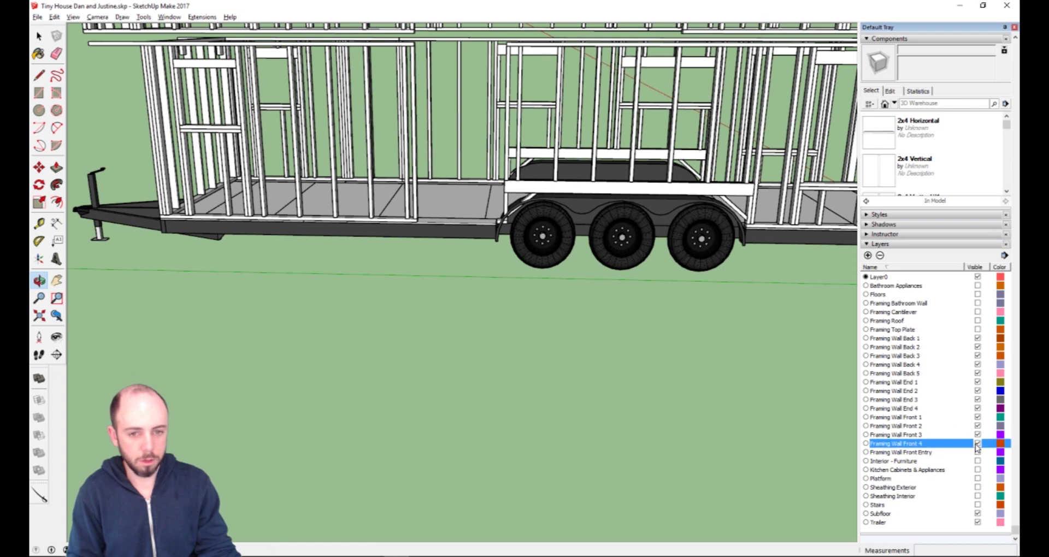
click(977, 453)
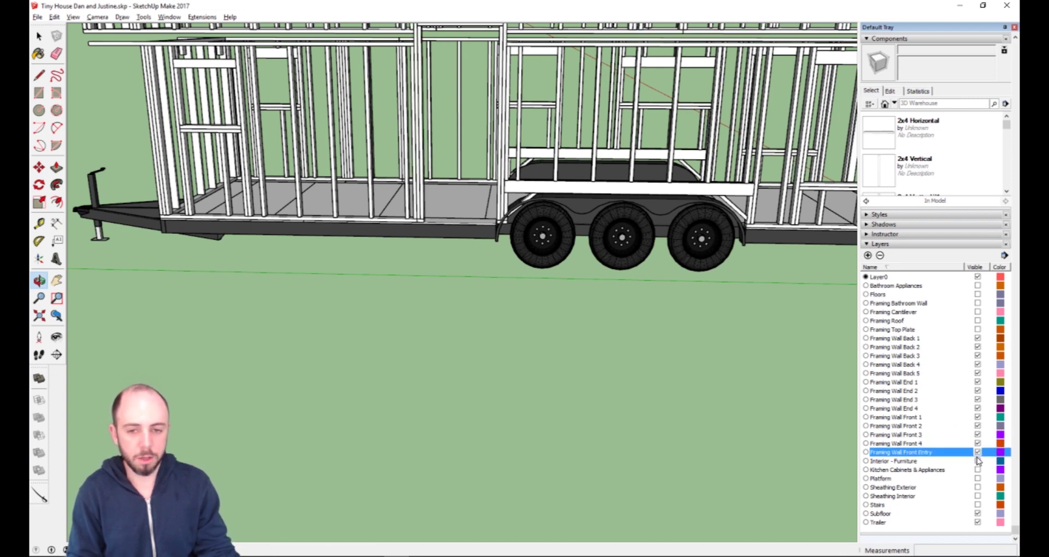
scroll(663, 363, down, 3)
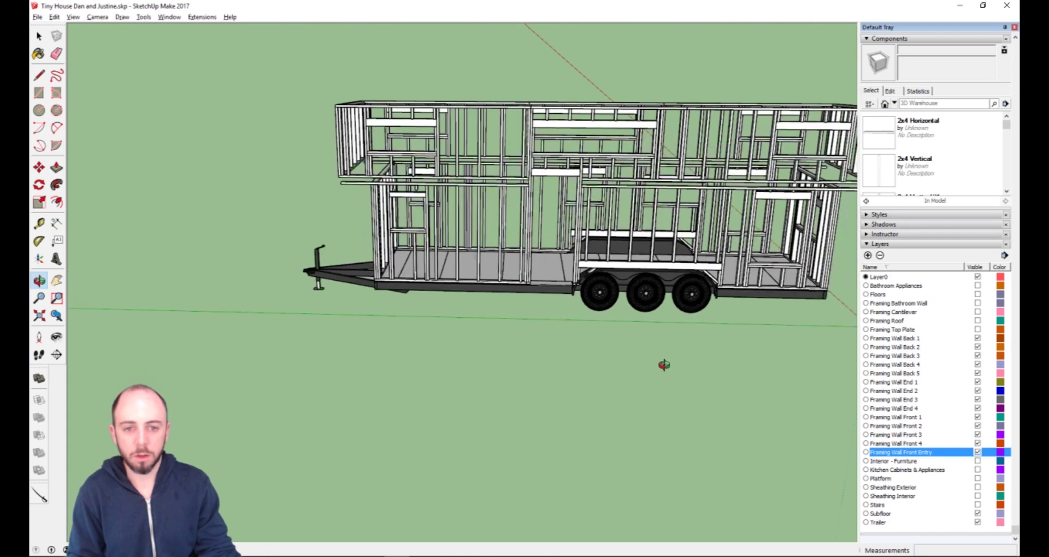
scroll(686, 348, up, 4)
scroll(503, 243, up, 4)
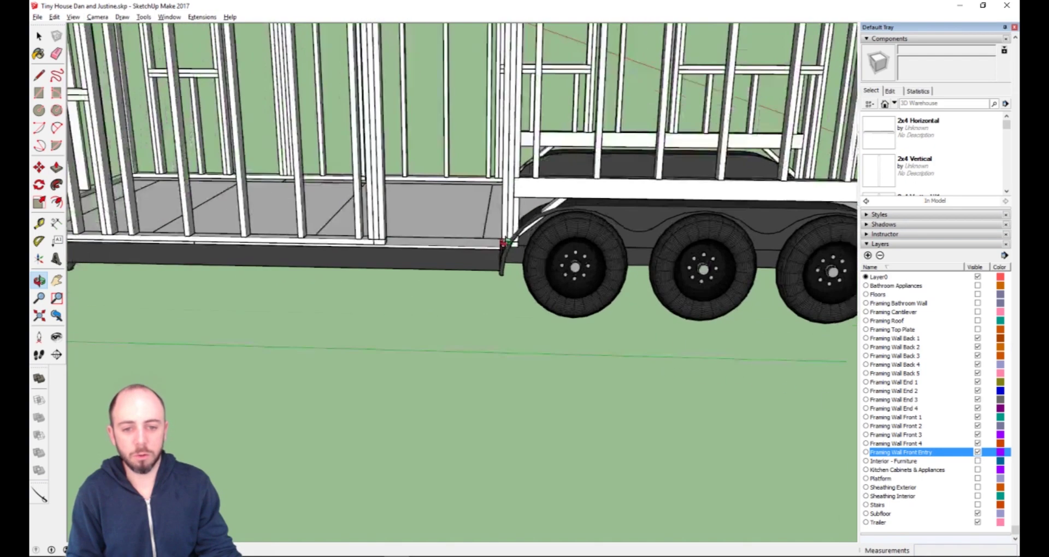
scroll(508, 217, down, 4)
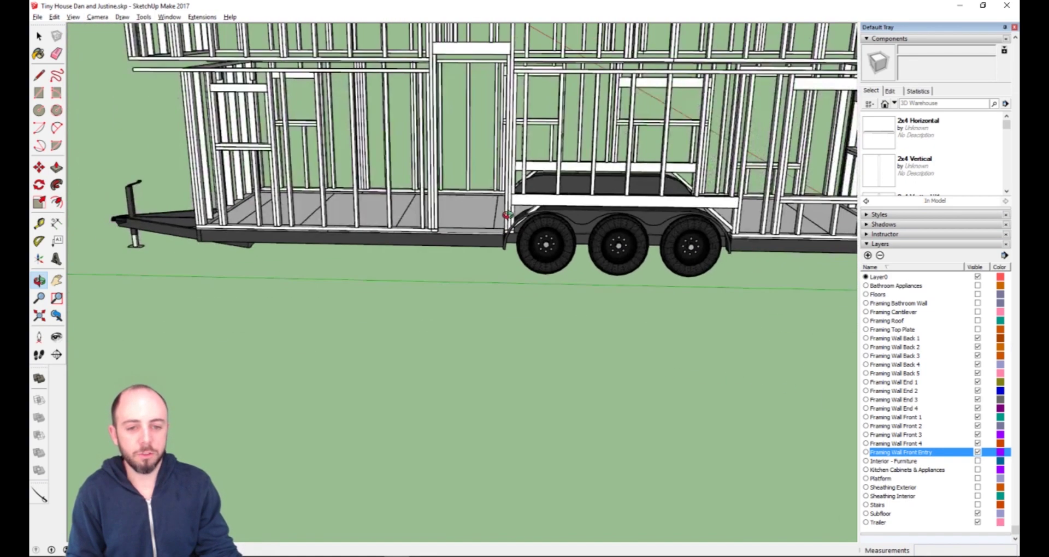
scroll(407, 180, down, 4)
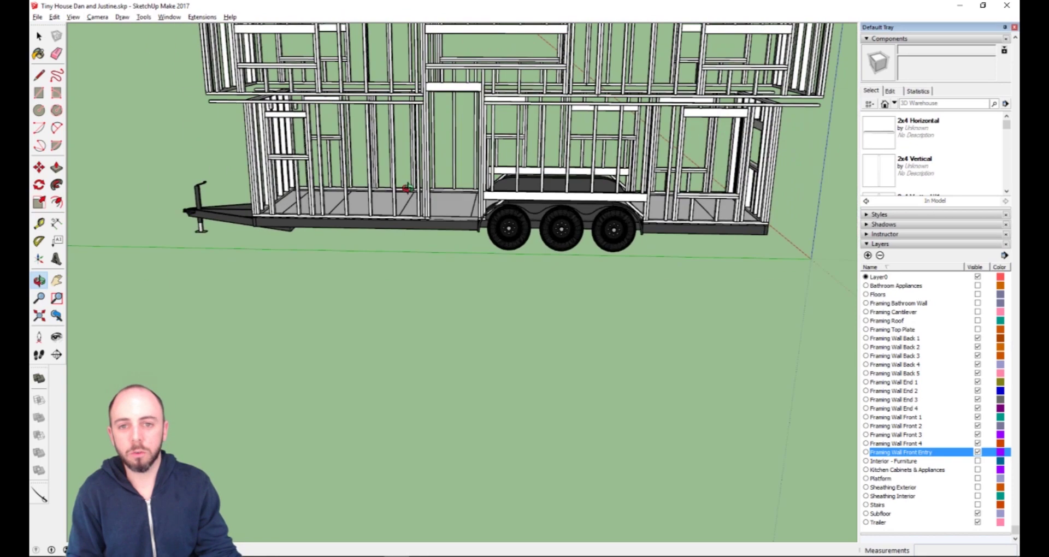
scroll(417, 150, up, 5)
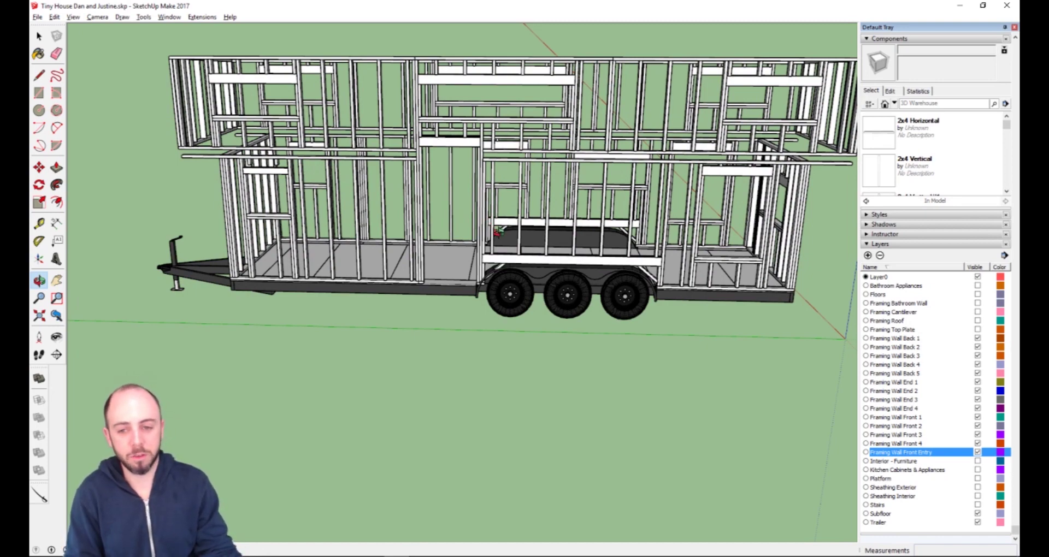
scroll(448, 231, up, 3)
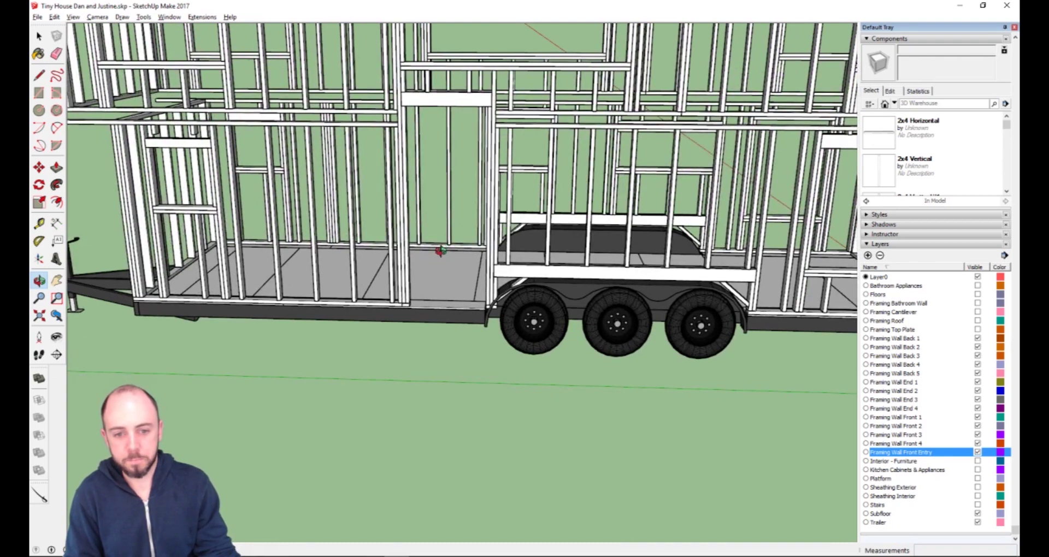
Turn off the Framing Wall Front Entry, Front 4, Front 3 and Front 2 layers.
click(977, 453)
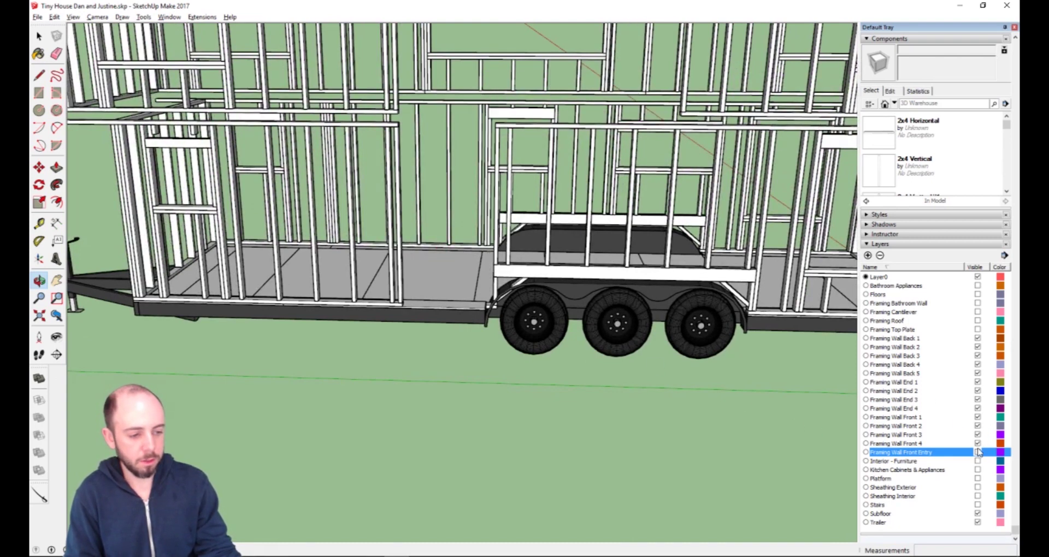
click(977, 444)
click(978, 435)
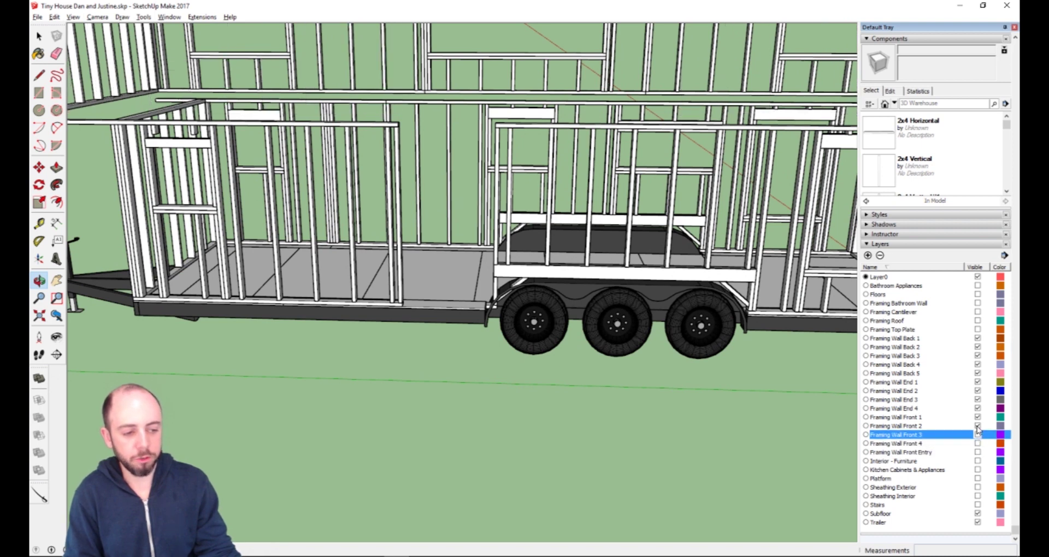
click(978, 426)
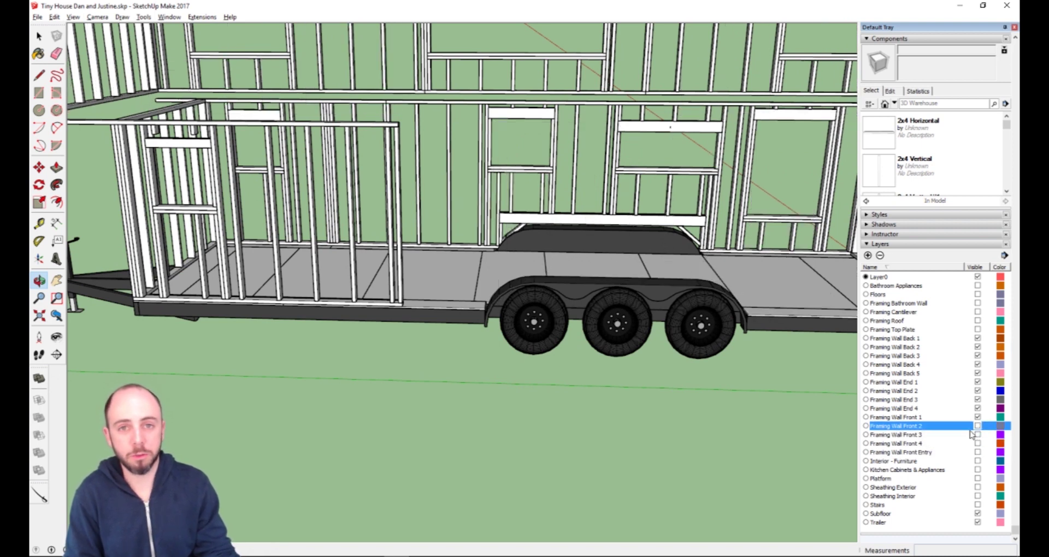
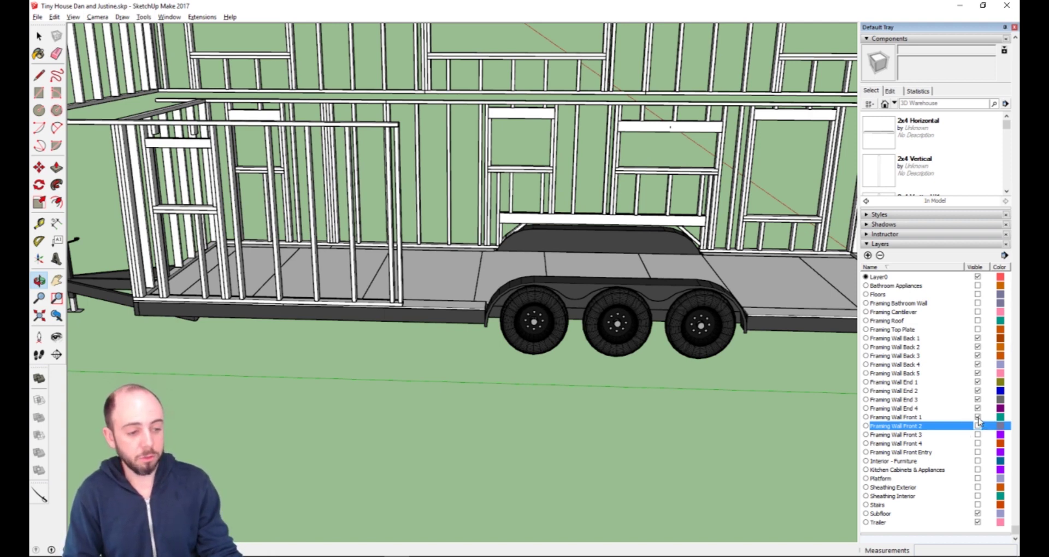
Turn off the Framing Wall Front 1, End 1–4 and Back 3–5 layers, leaving Back 2 visible.
click(978, 418)
click(978, 408)
click(978, 400)
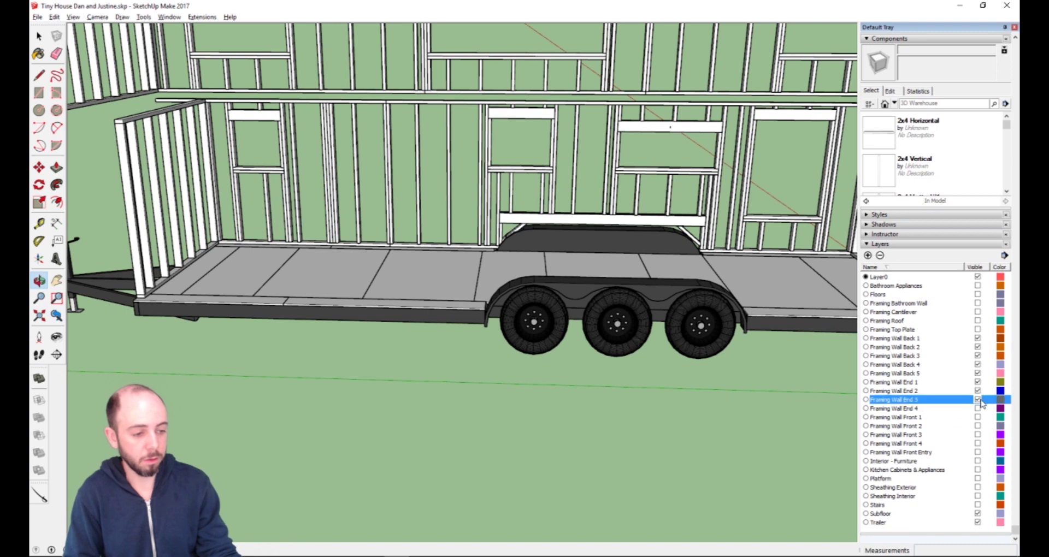
click(978, 391)
click(978, 382)
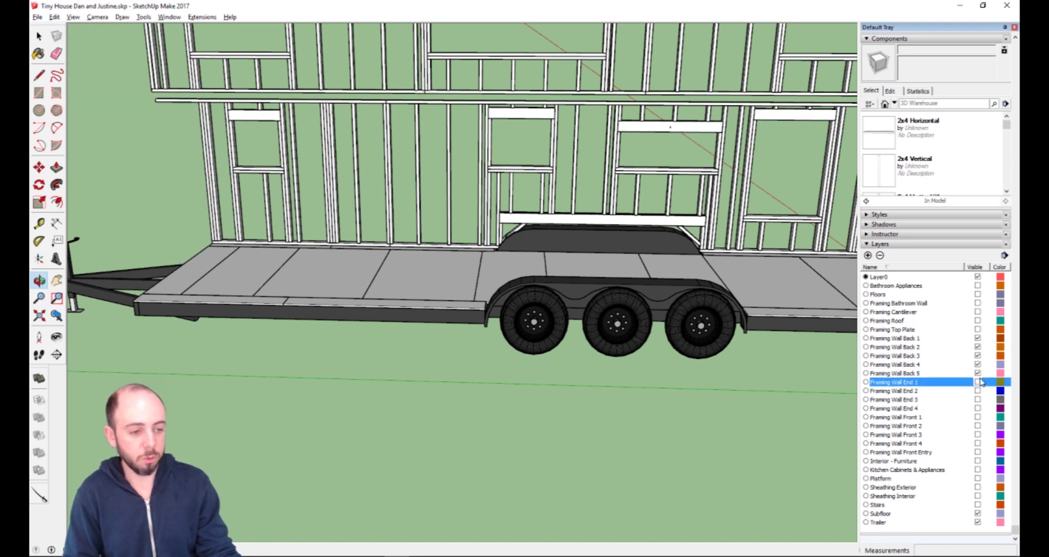
click(978, 373)
click(978, 364)
click(978, 356)
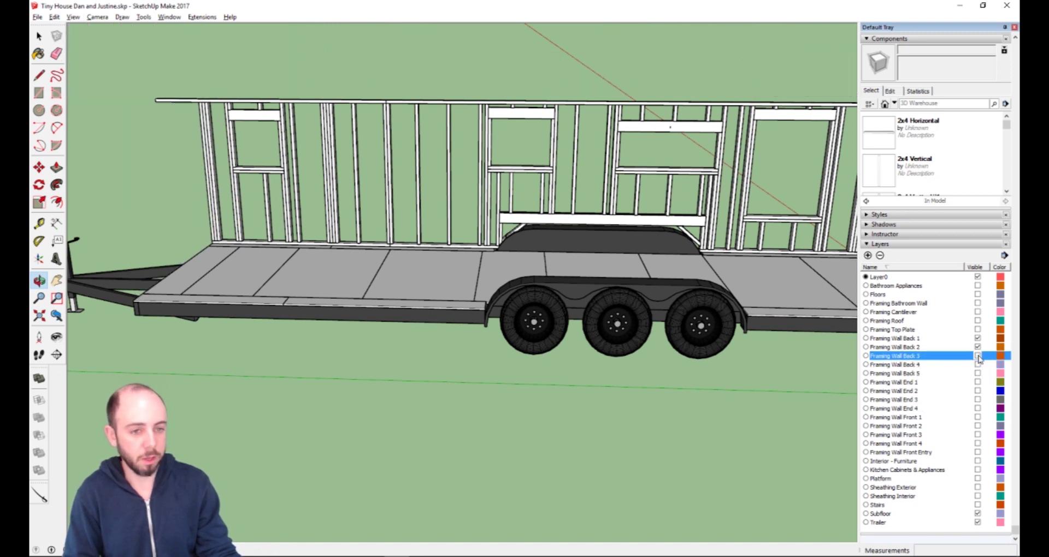
click(978, 347)
click(978, 347)
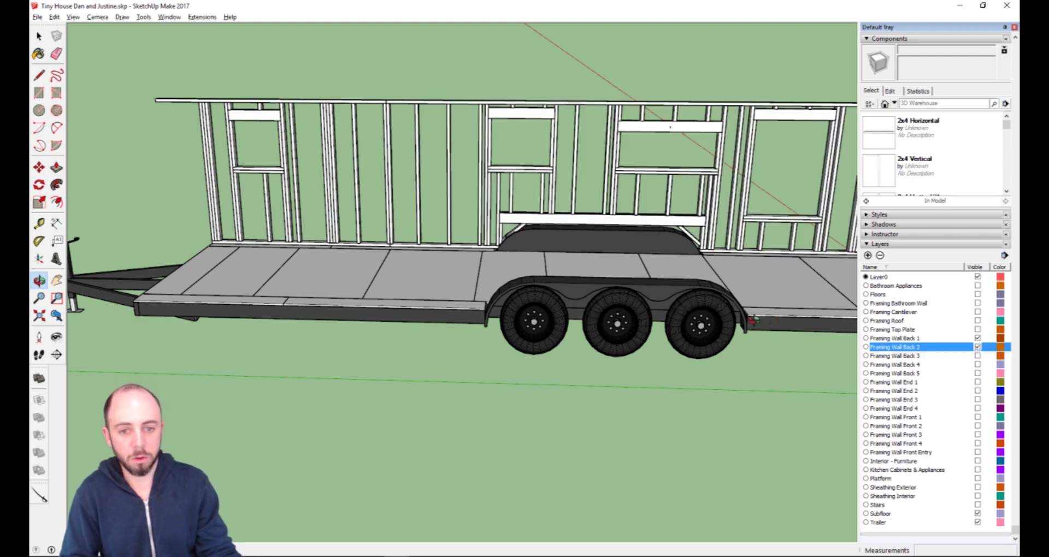
Pan and zoom along the back wall to the bottom plate's wheel-well corner.
scroll(516, 227, up, 6)
scroll(530, 258, down, 5)
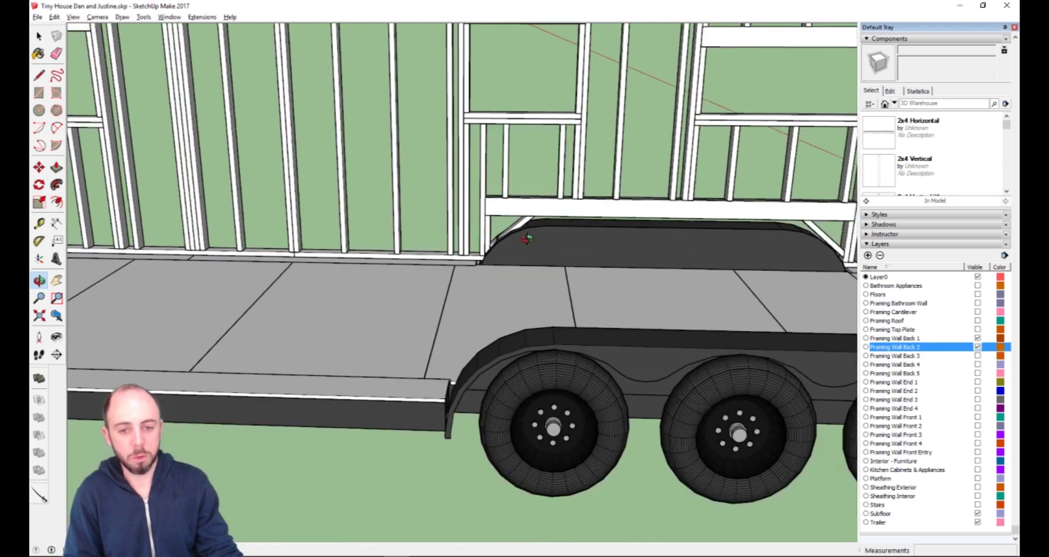
scroll(527, 239, up, 5)
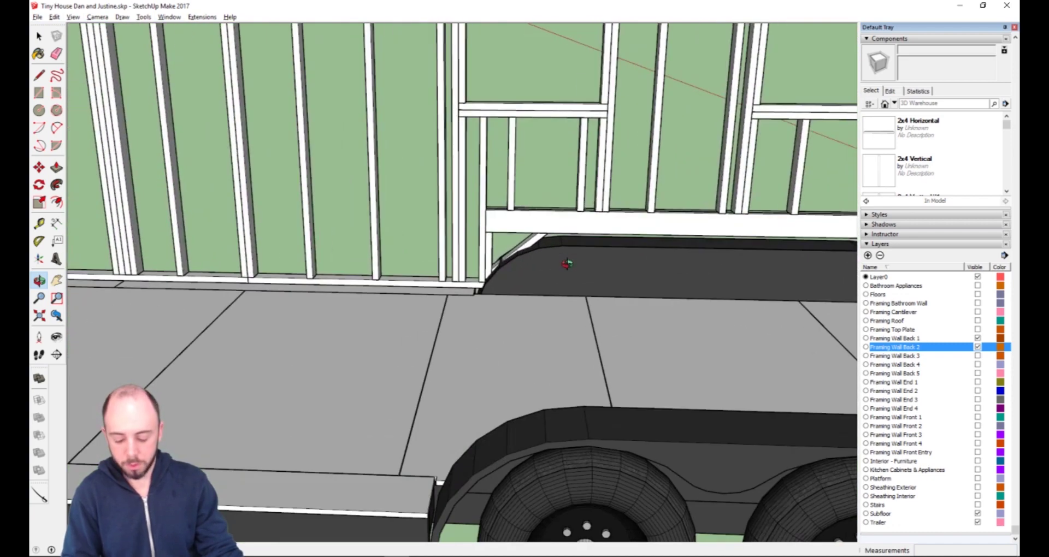
shift+middle_drag(566, 262, 504, 351)
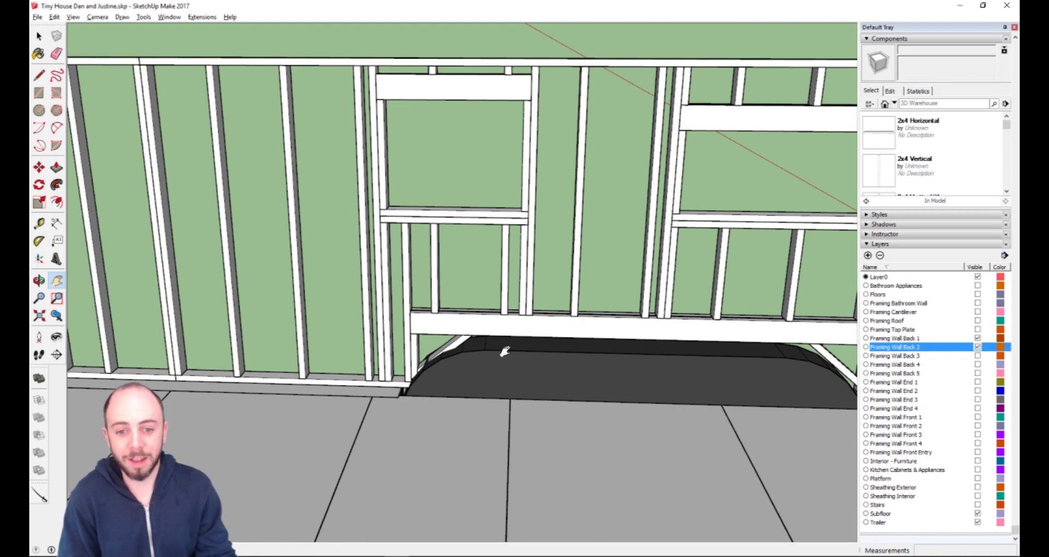
shift+middle_drag(467, 341, 539, 373)
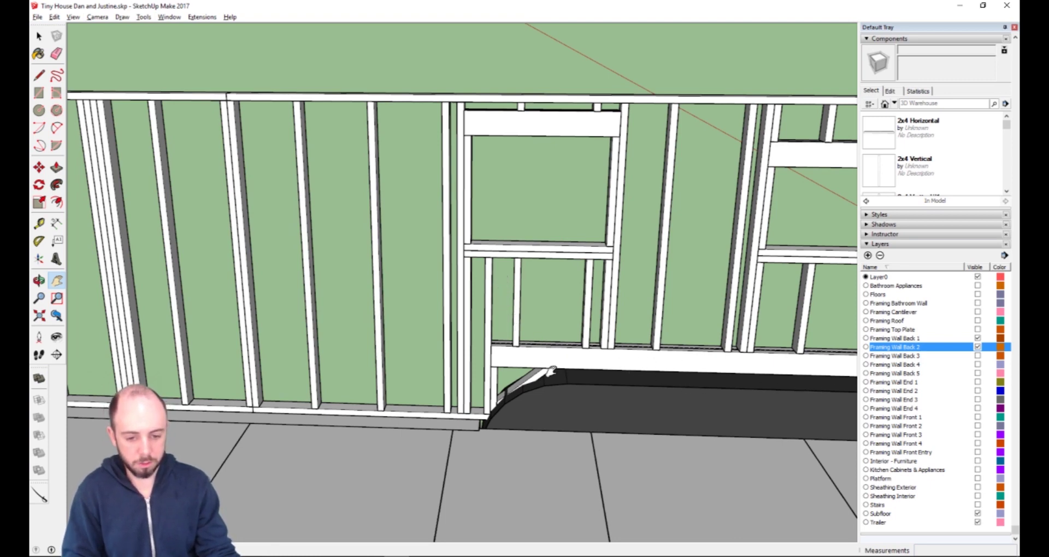
drag(679, 478, 260, 316)
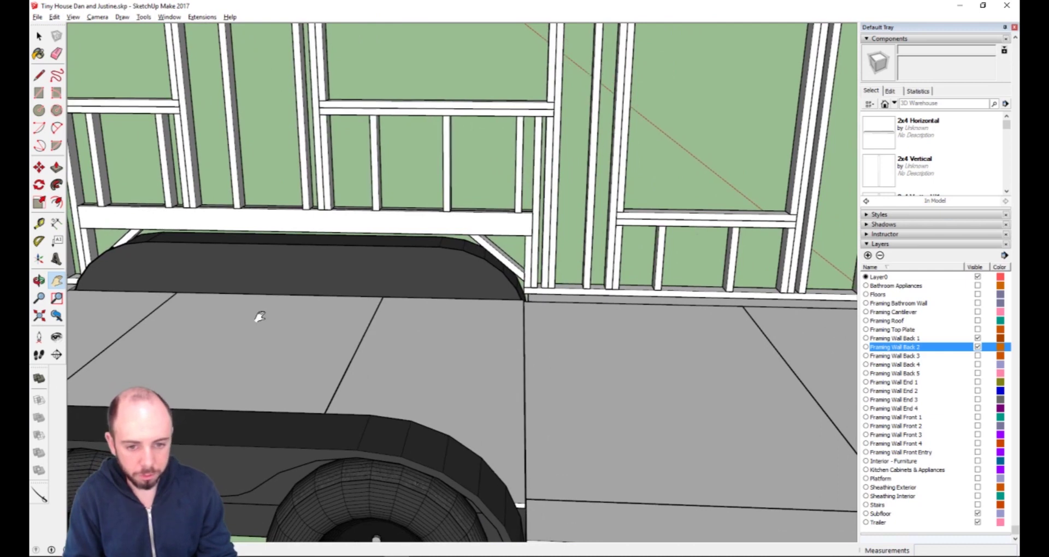
scroll(538, 244, up, 2)
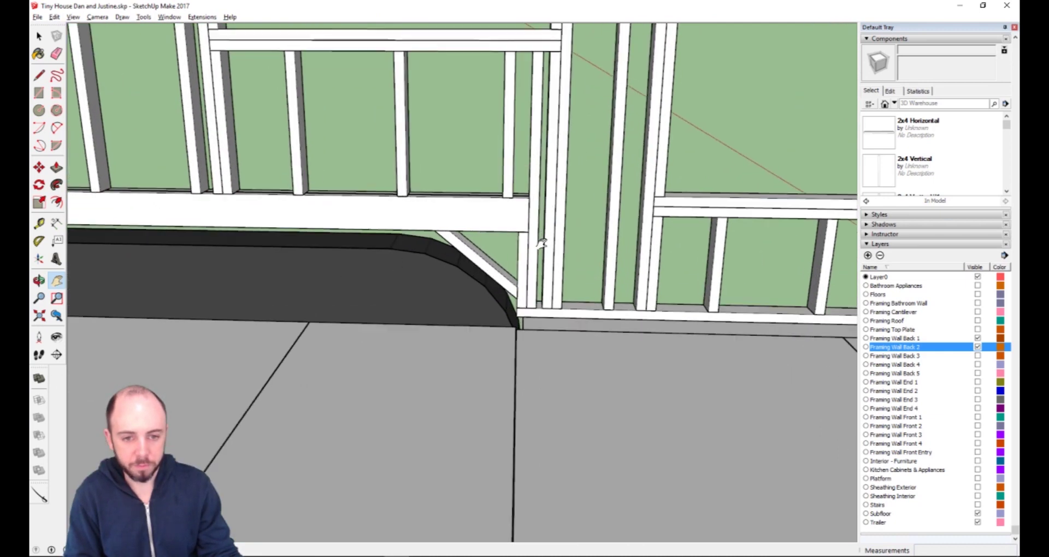
scroll(519, 334, up, 1)
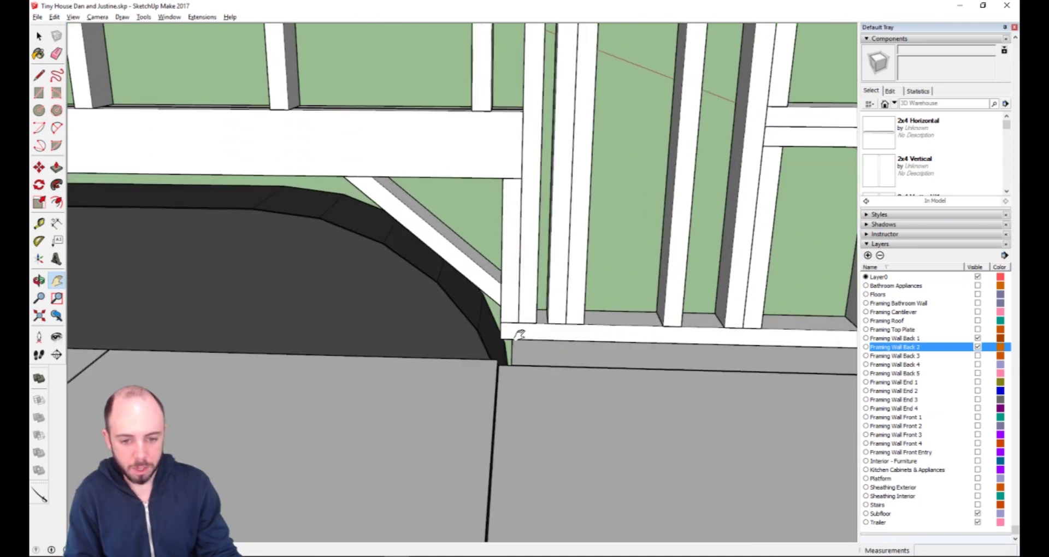
scroll(519, 334, up, 1)
Start a Tape Measure guide at the bottom-plate corner and orbit around the wall corner.
key(t)
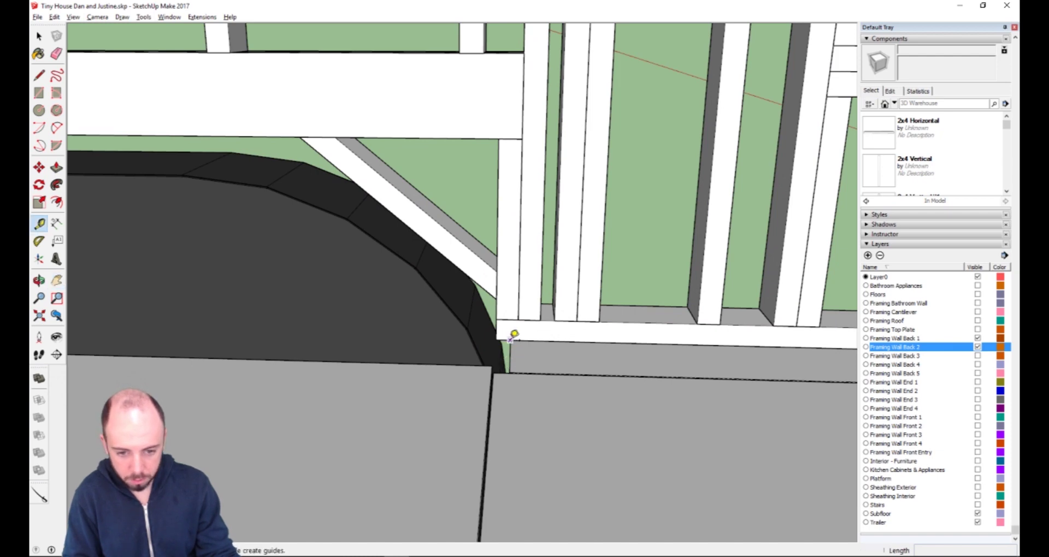
click(510, 339)
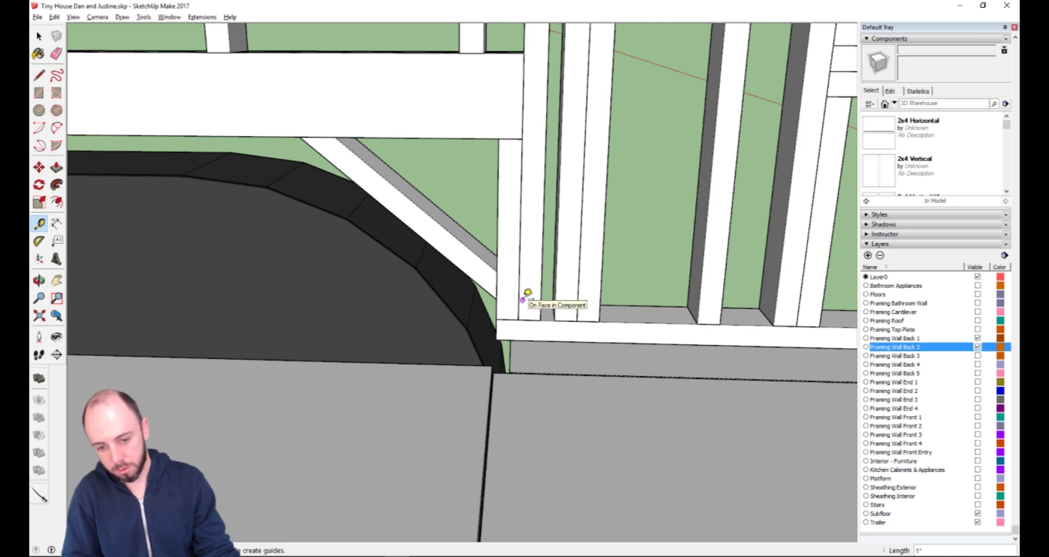
middle_drag(465, 363, 466, 307)
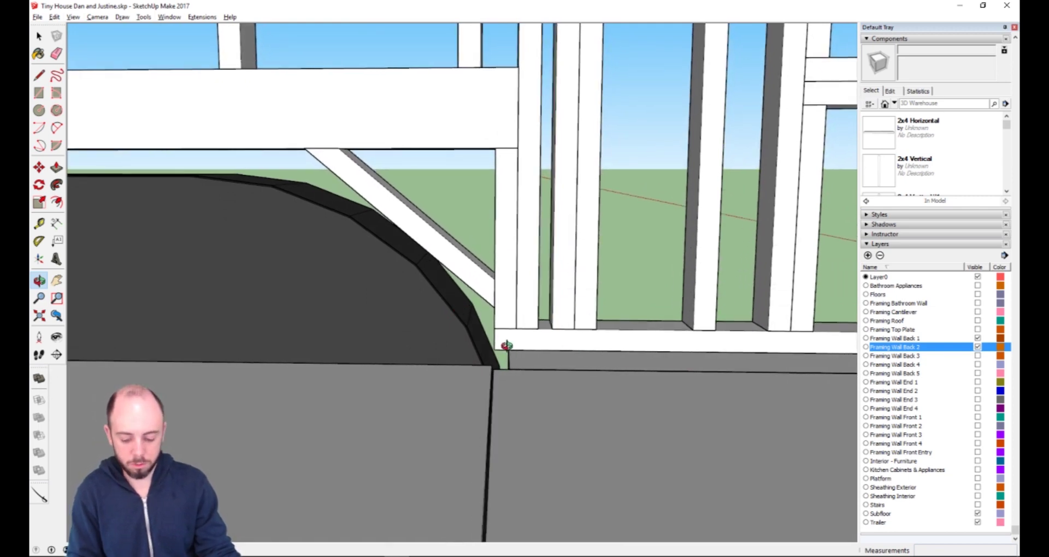
mouse_move(497, 351)
middle_down()
mouse_move(546, 335)
mouse_move(492, 344)
middle_up()
Inside the back wall group, push the bottom plate's end back 1".
key(space)
click(490, 336)
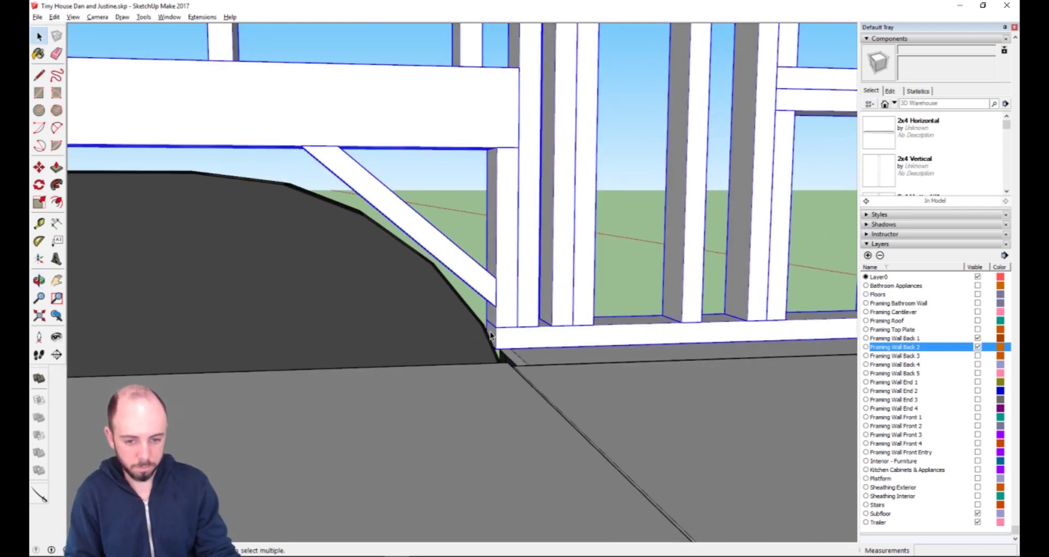
double_click(490, 336)
key(p)
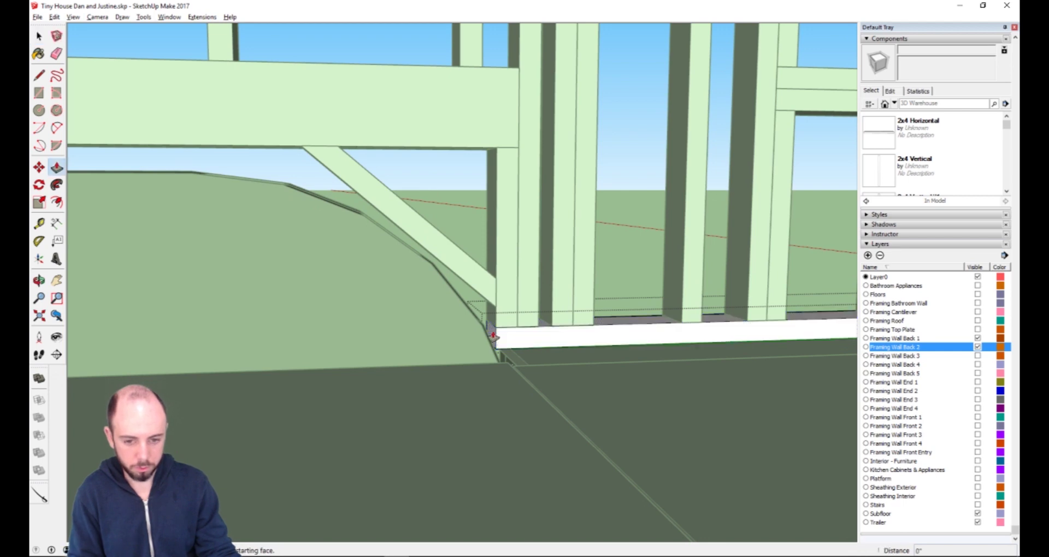
click(494, 336)
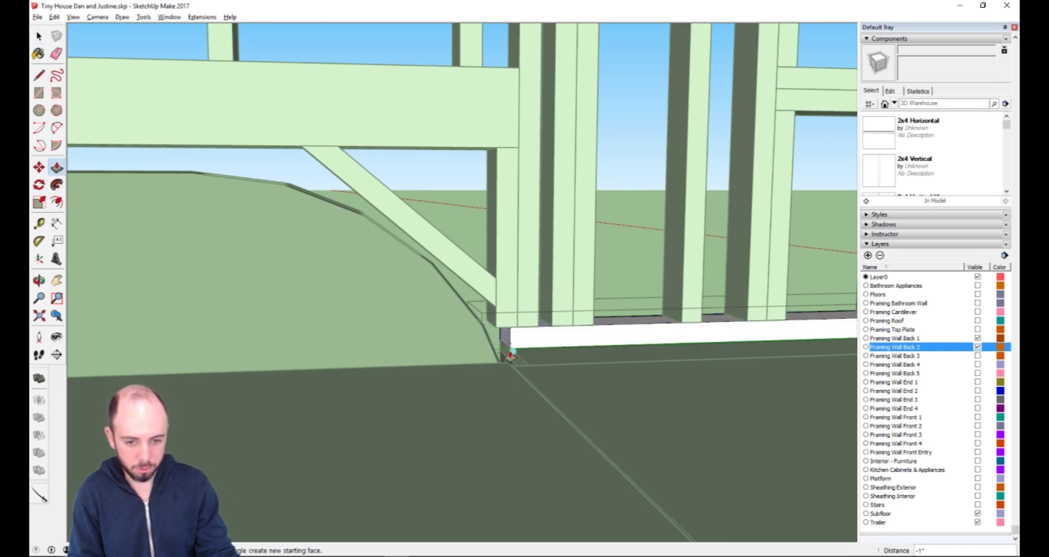
key(space)
click(554, 348)
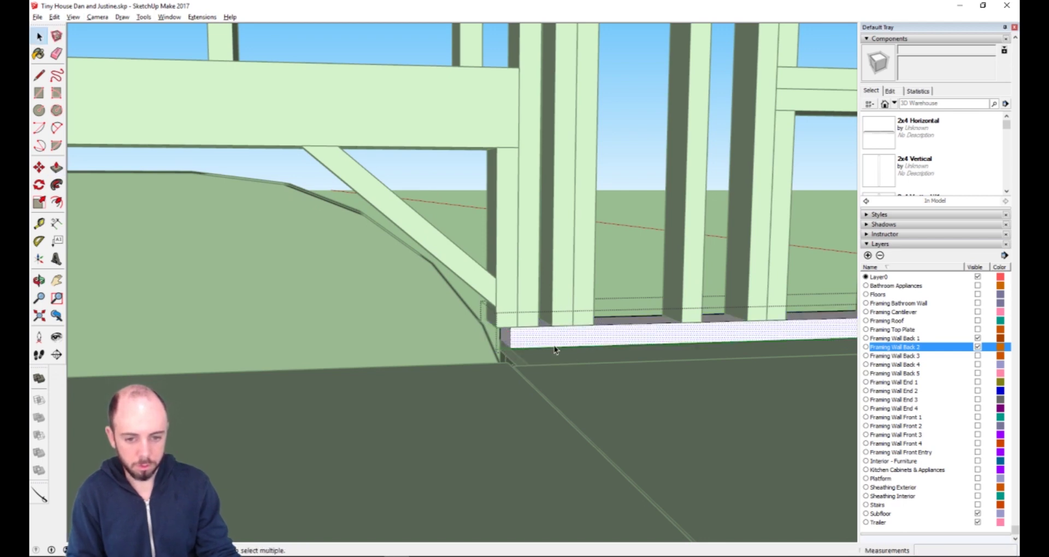
Move the wheel-well stud, short stud and diagonal brace to the bottom plate's new end.
click(574, 255)
click(526, 191)
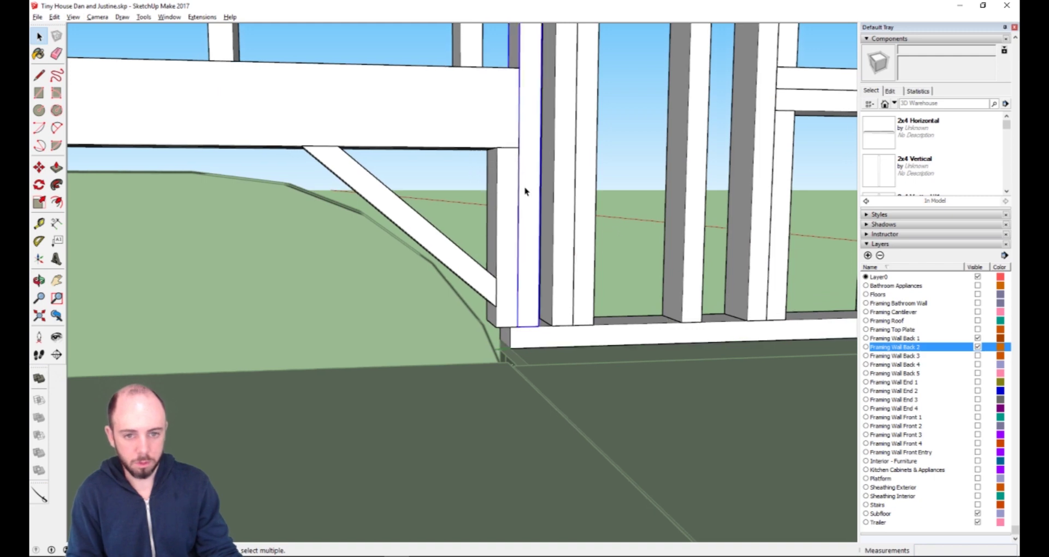
ctrl+click(505, 215)
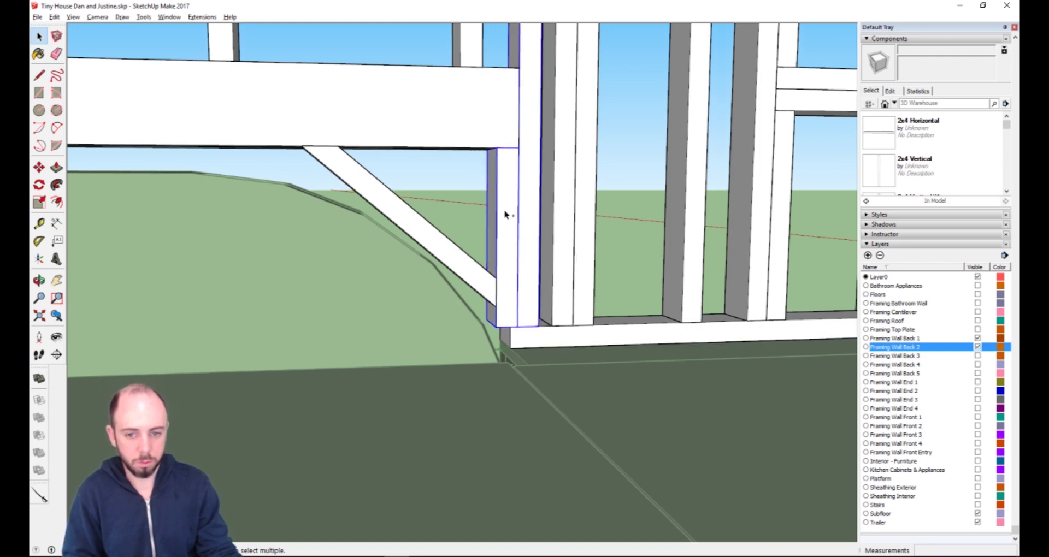
ctrl+click(435, 242)
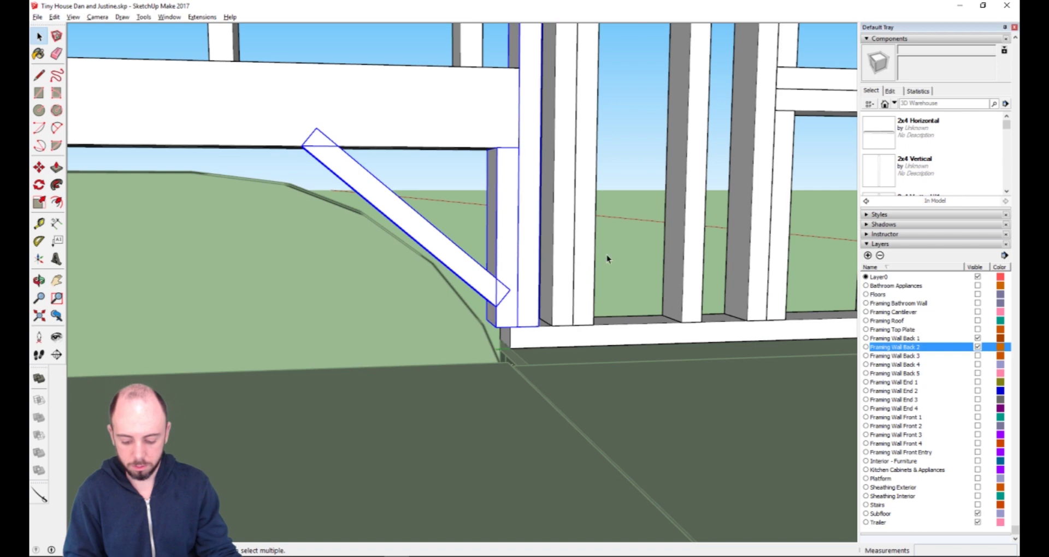
key(h)
drag(615, 204, 492, 234)
scroll(475, 181, up, 5)
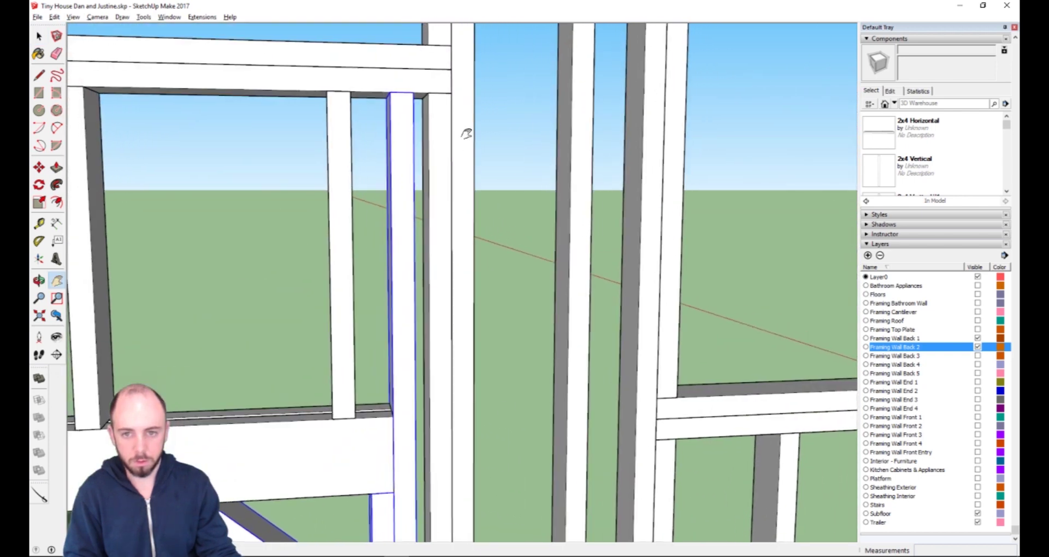
drag(466, 133, 461, 407)
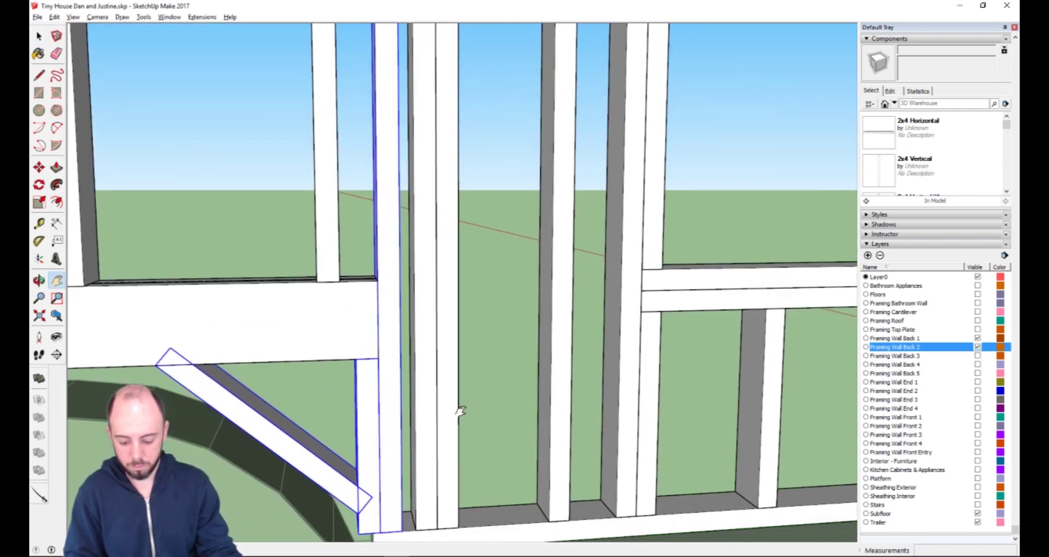
key(m)
click(402, 532)
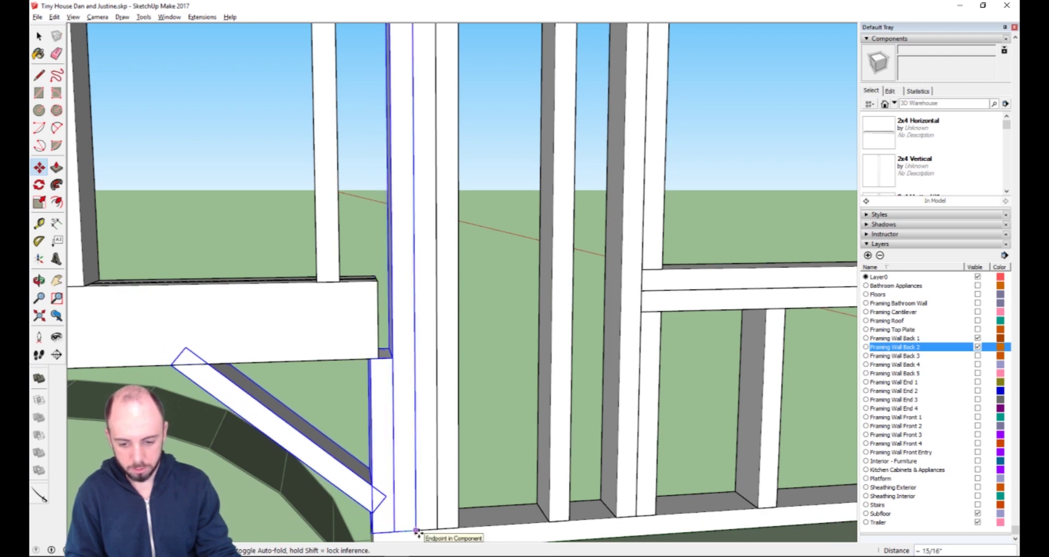
click(417, 531)
key(space)
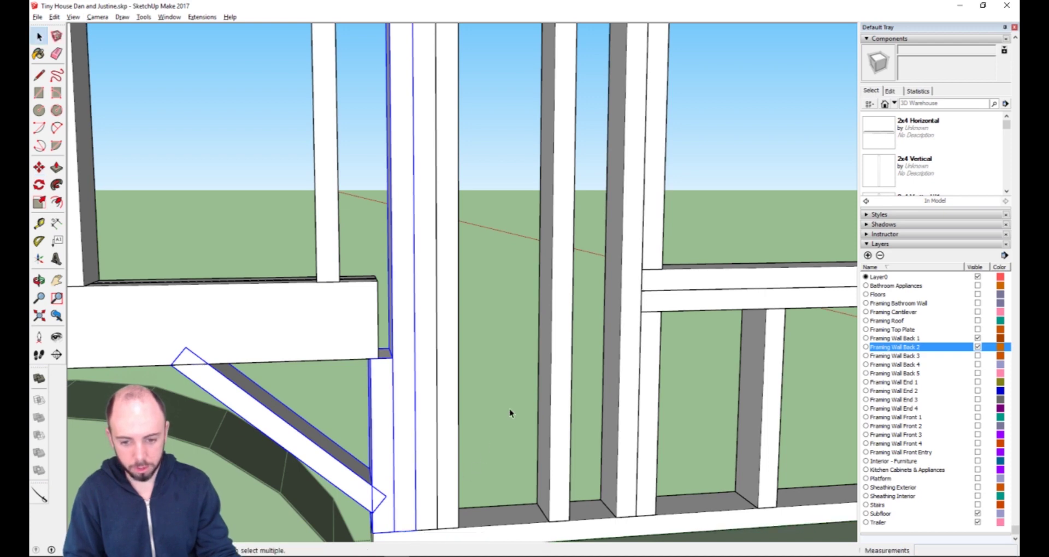
click(508, 414)
Orbit and zoom toward the loft beam's end where it meets the studs.
scroll(395, 521, down, 3)
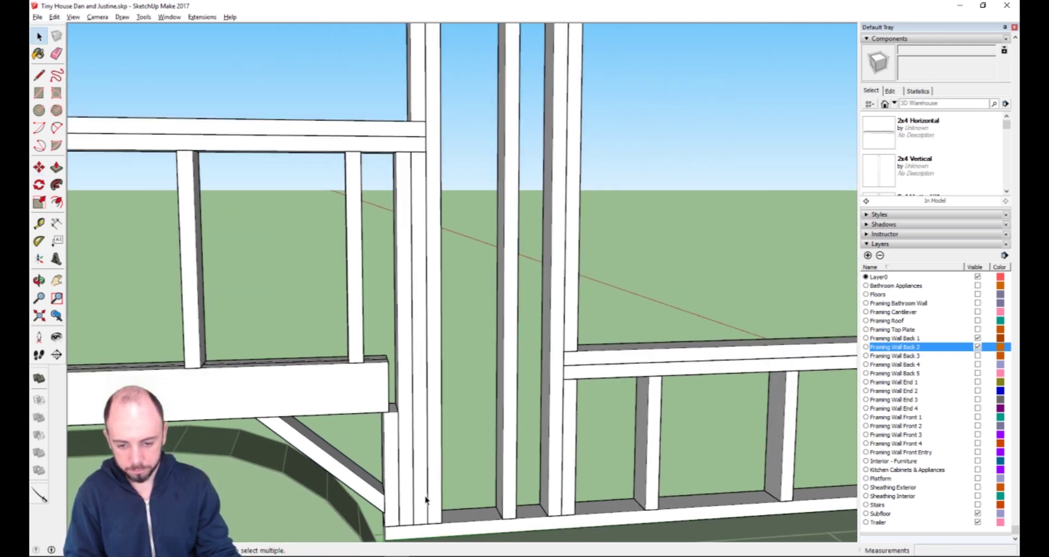
scroll(426, 500, down, 2)
scroll(416, 517, up, 5)
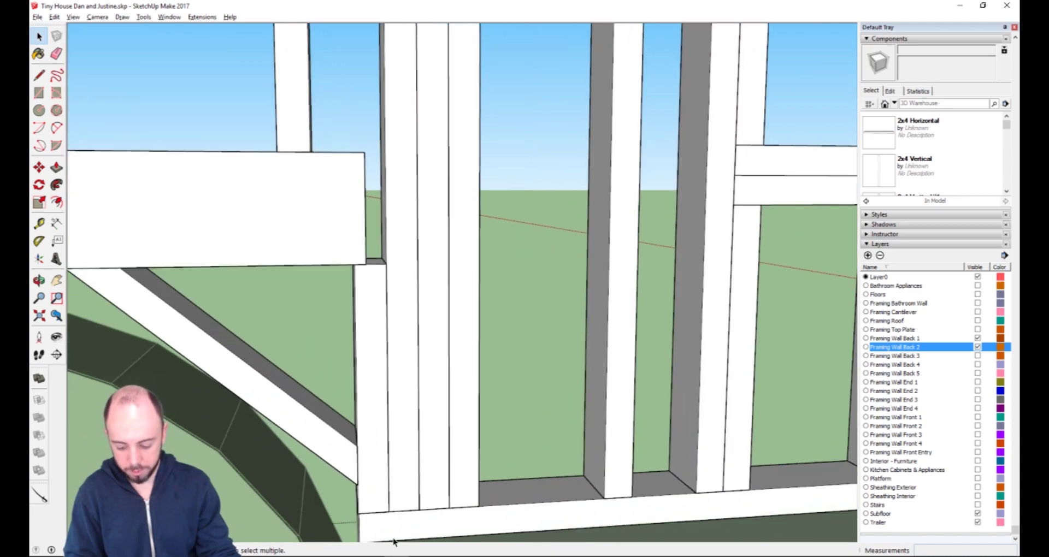
shift+middle_drag(393, 540, 434, 406)
scroll(435, 406, down, 3)
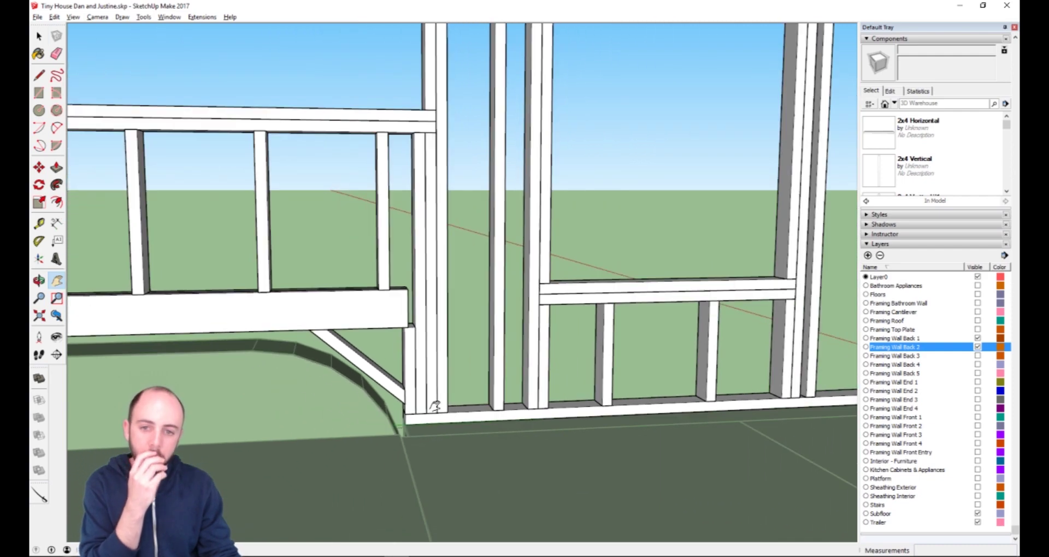
scroll(435, 406, down, 5)
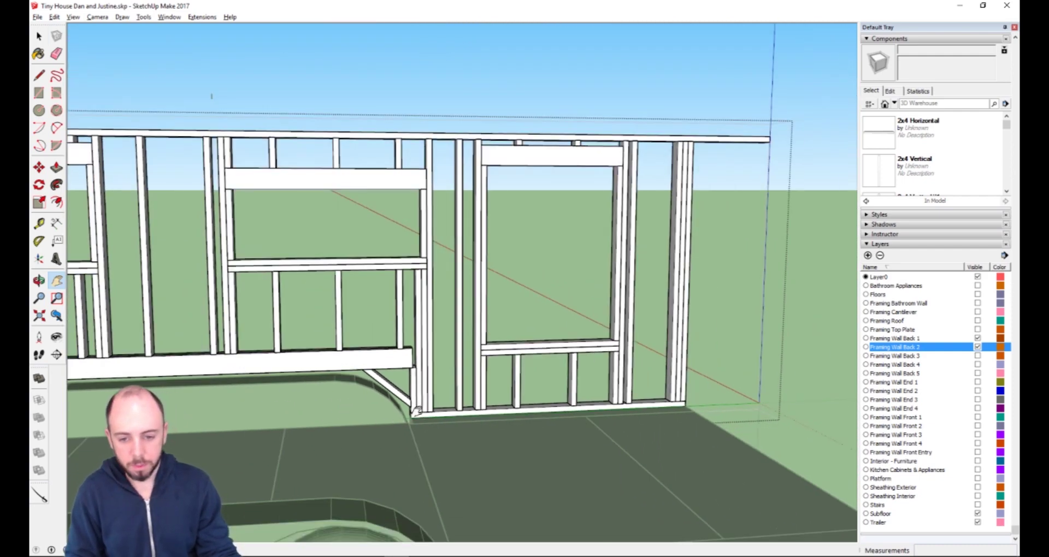
scroll(417, 411, up, 5)
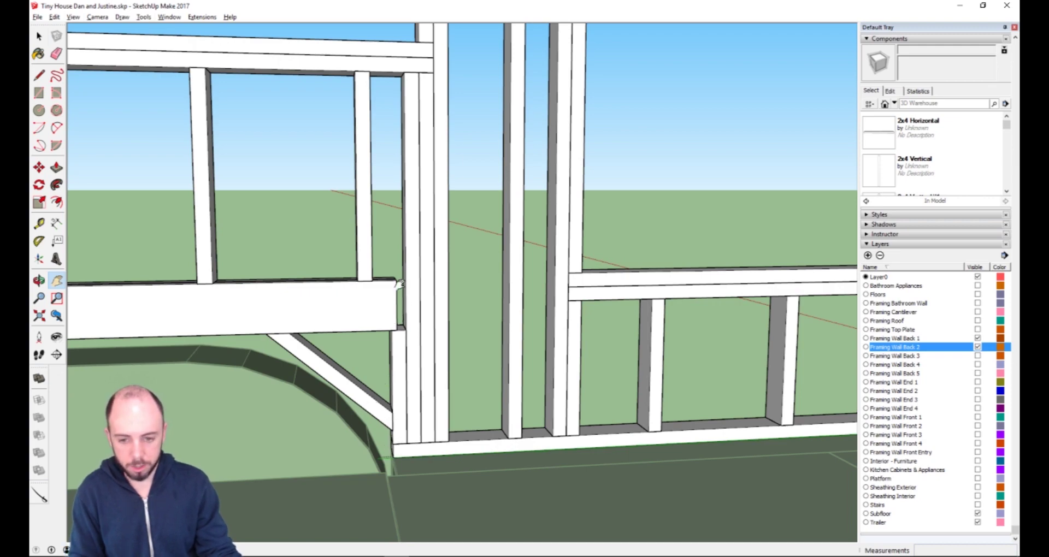
middle_drag(400, 284, 318, 293)
drag(331, 297, 243, 291)
scroll(312, 276, up, 4)
Start a Push/Pull on the loft beam's end face, then undo back to editing the beam.
key(space)
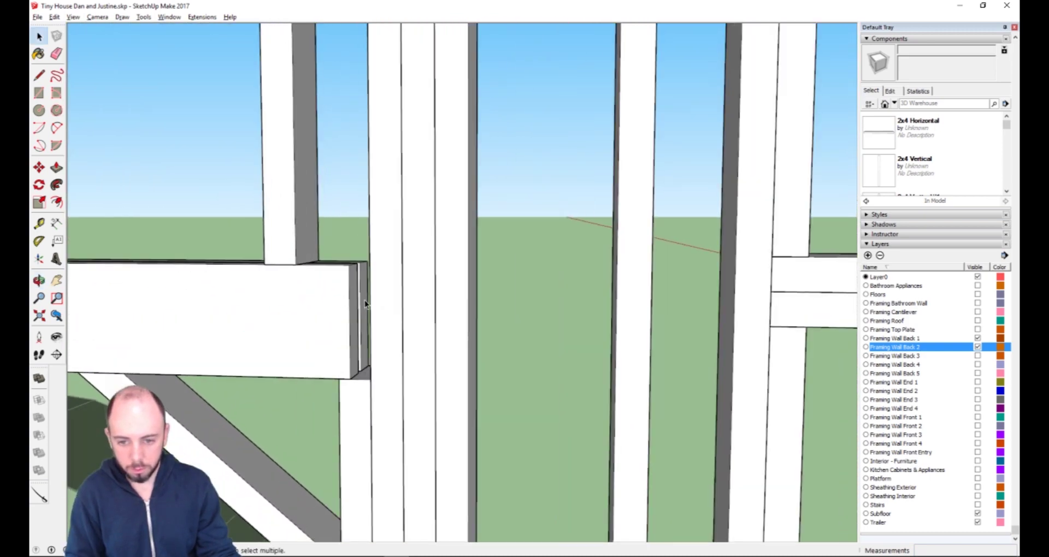
key(p)
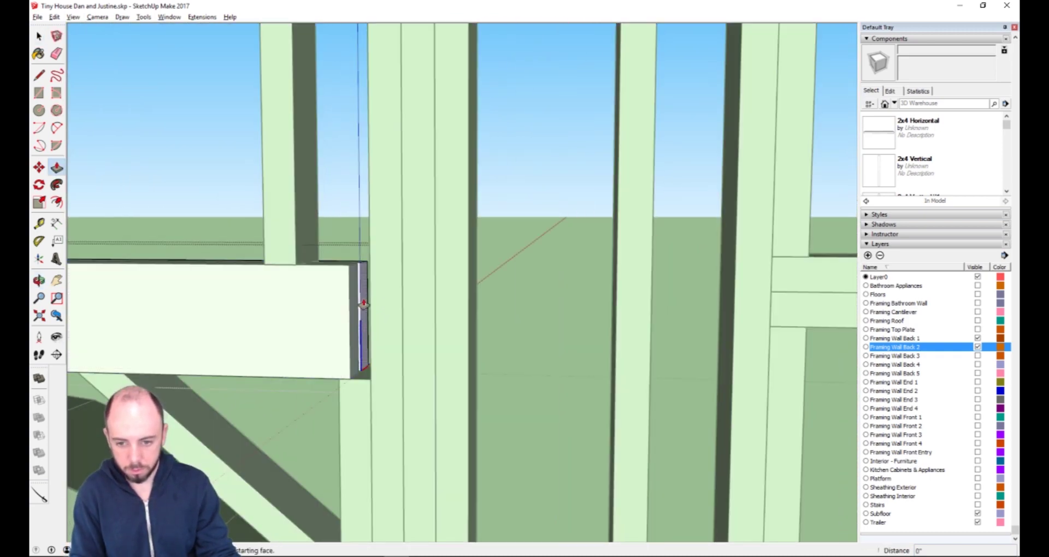
click(363, 304)
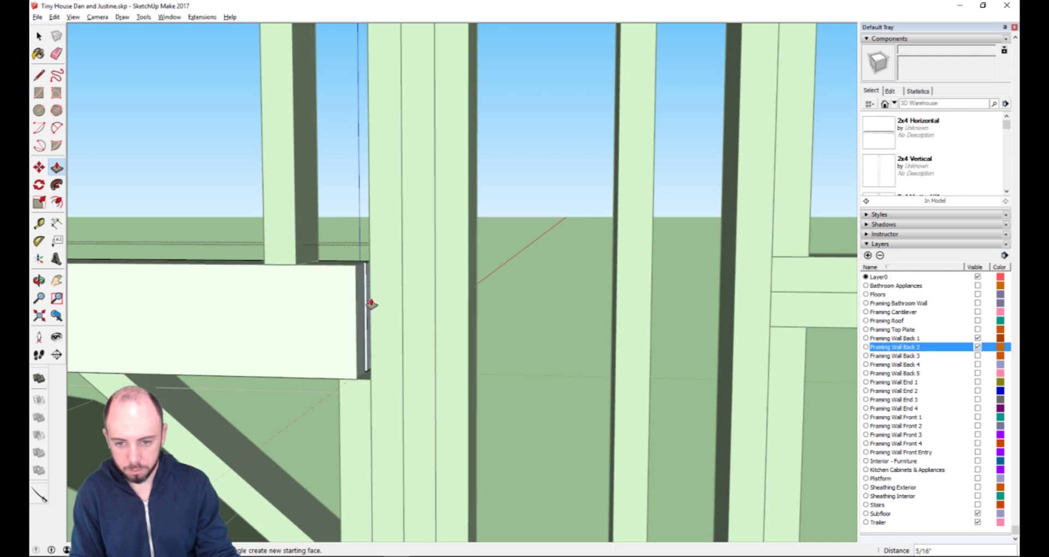
scroll(363, 357, down, 5)
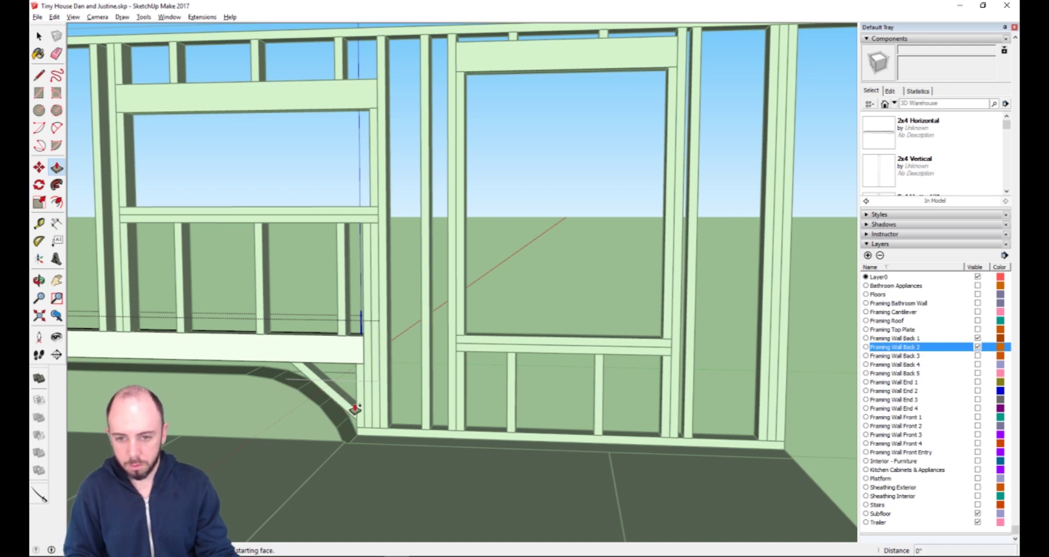
double_click(354, 408)
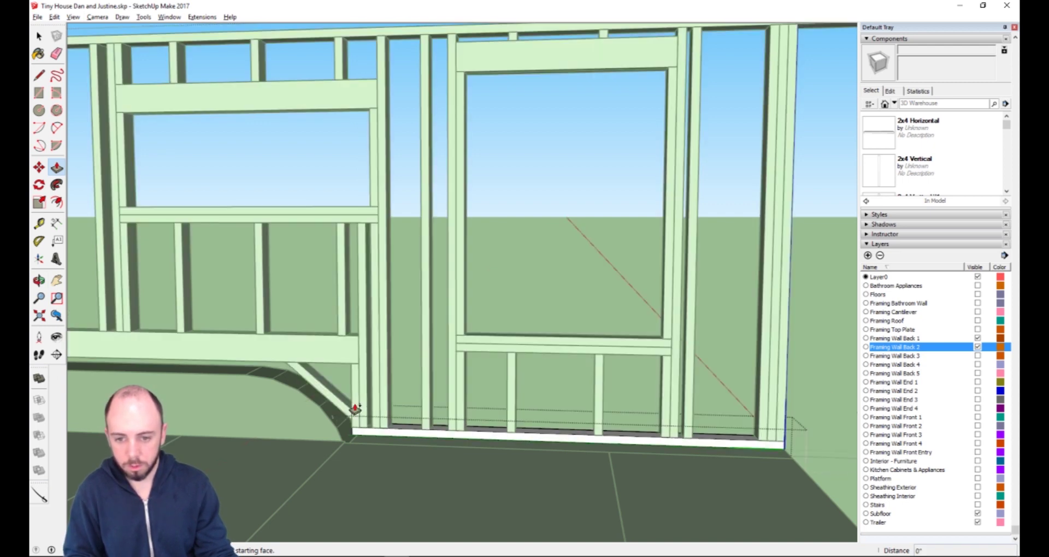
key(ctrl+z)
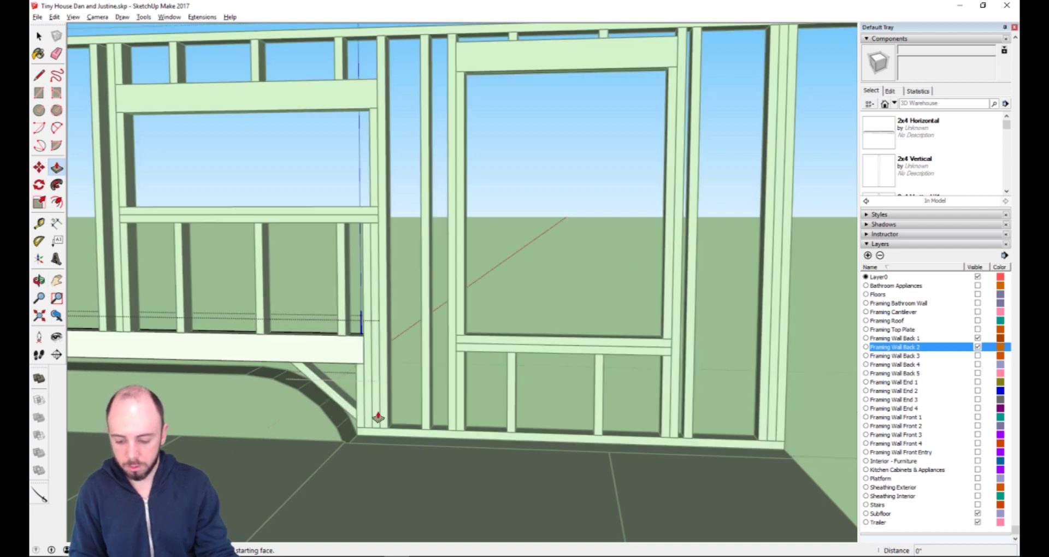
Hide the floor component to expose the wall's bottom plate.
key(h)
drag(246, 284, 511, 281)
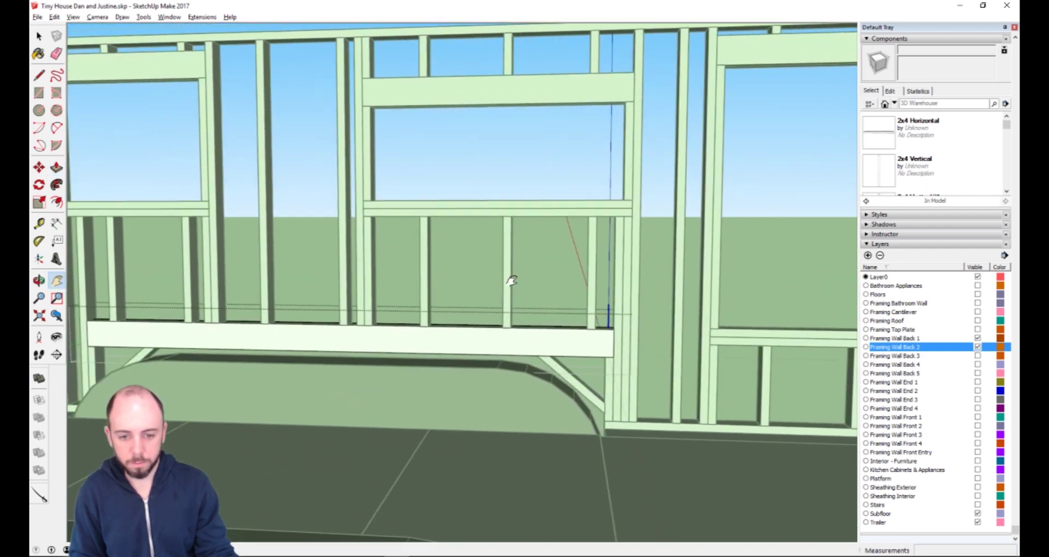
drag(216, 281, 640, 267)
scroll(497, 363, up, 5)
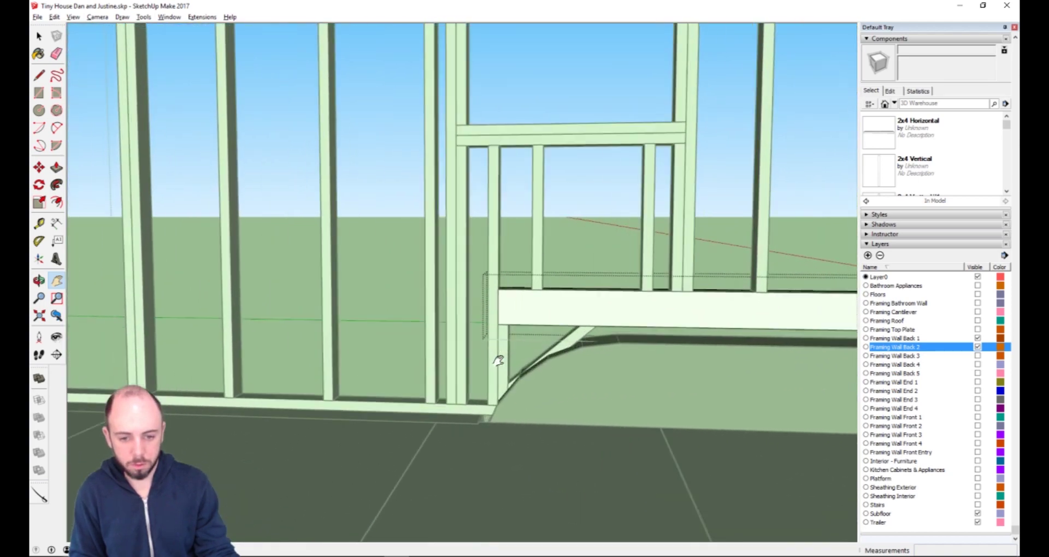
key(o)
drag(527, 351, 579, 333)
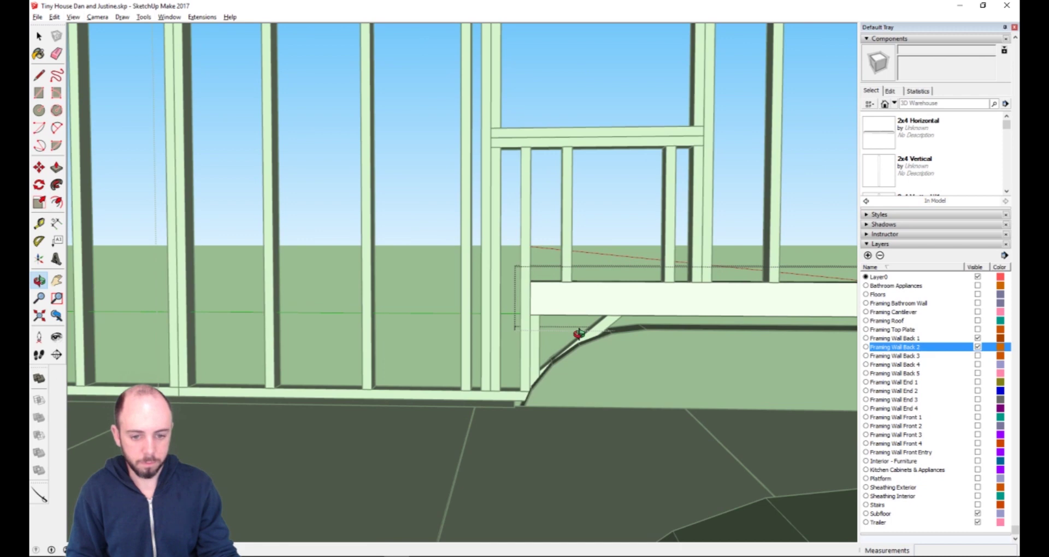
scroll(579, 333, up, 2)
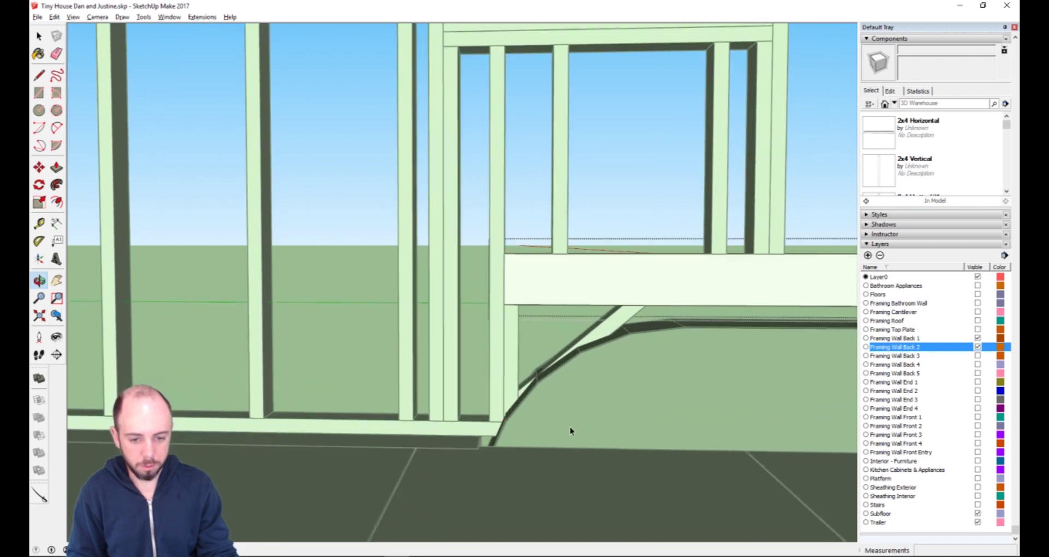
key(space)
click(616, 406)
right_click(616, 406)
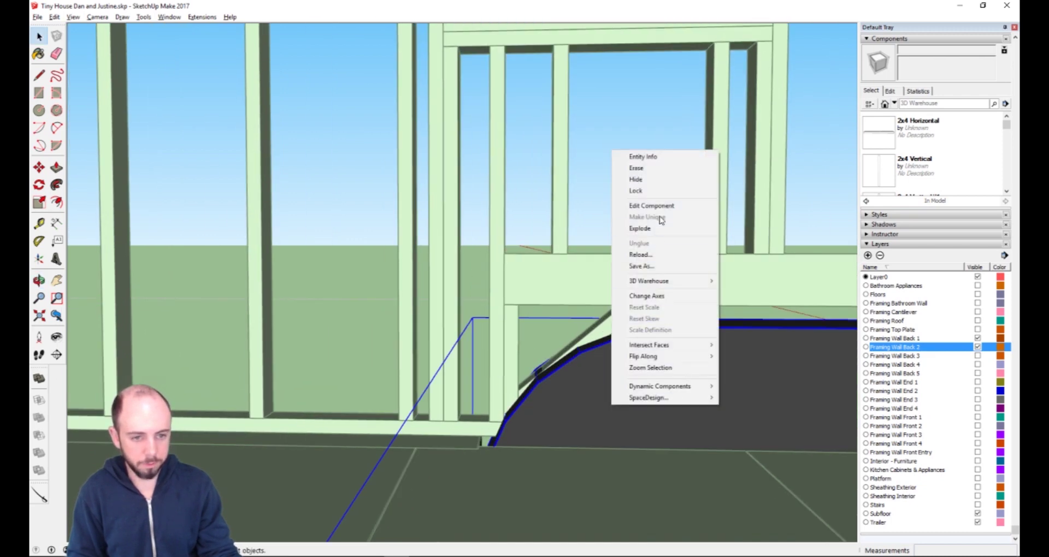
click(637, 179)
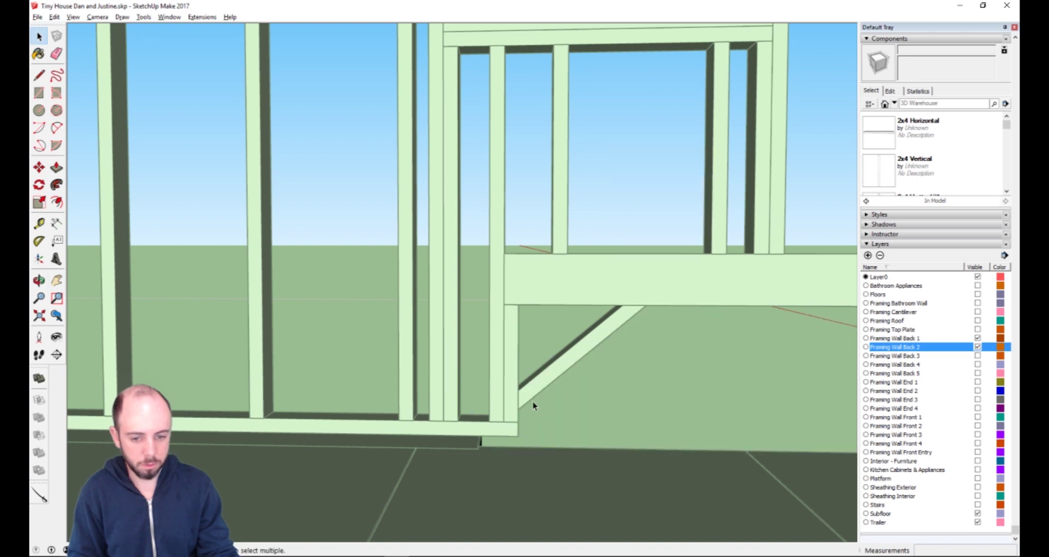
Push the bottom plate's wheel-well end face back 4 inches.
key(o)
drag(522, 429, 279, 395)
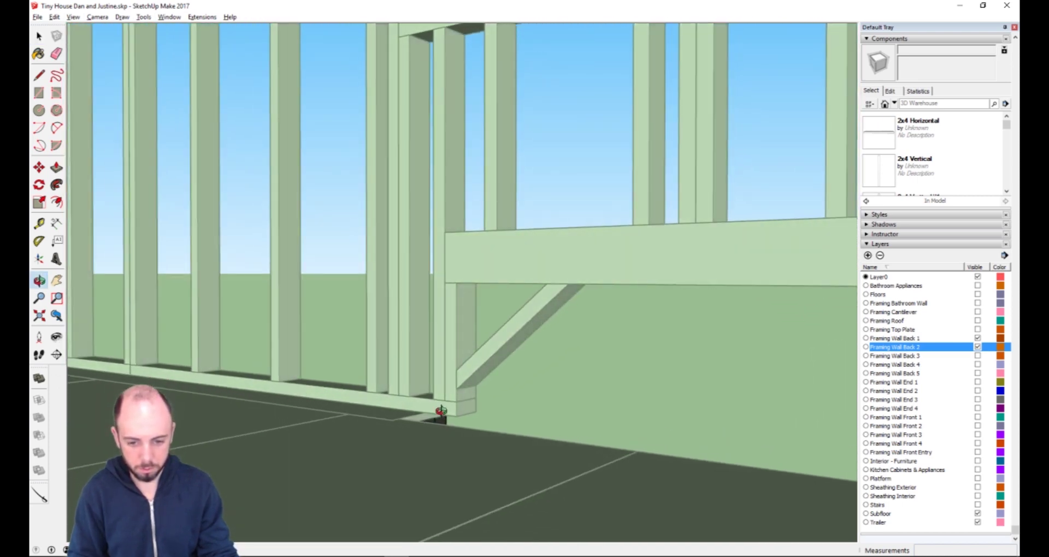
key(space)
click(463, 410)
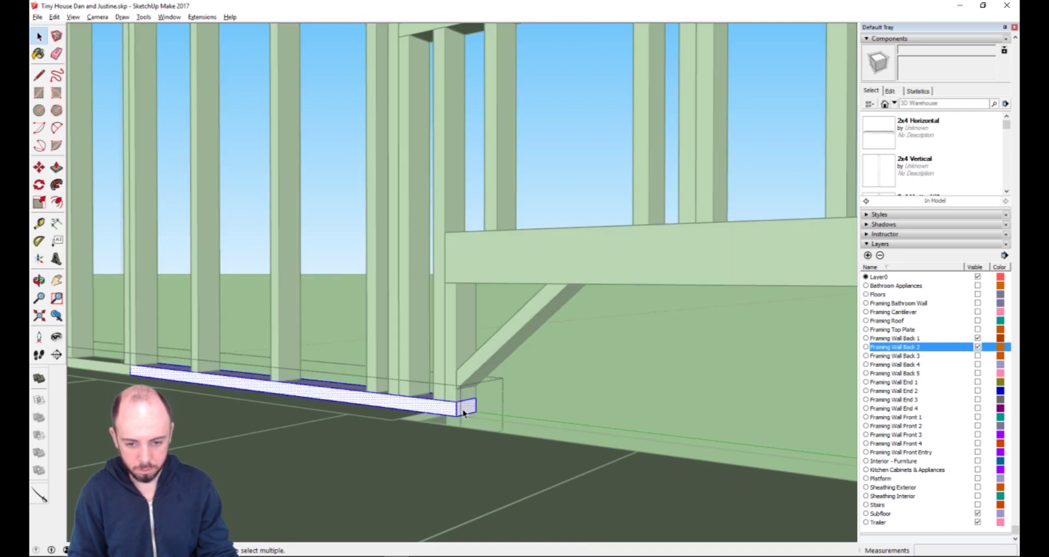
key(p)
click(464, 407)
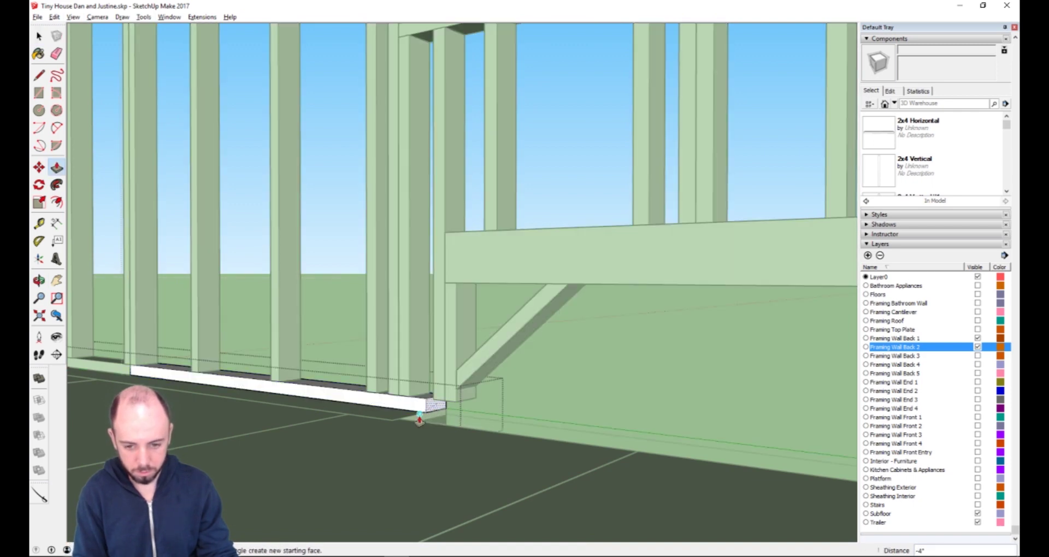
click(419, 417)
middle_drag(418, 426, 548, 441)
key(space)
Move the end stud, tall stud, short stud and diagonal brace to the left.
click(579, 361)
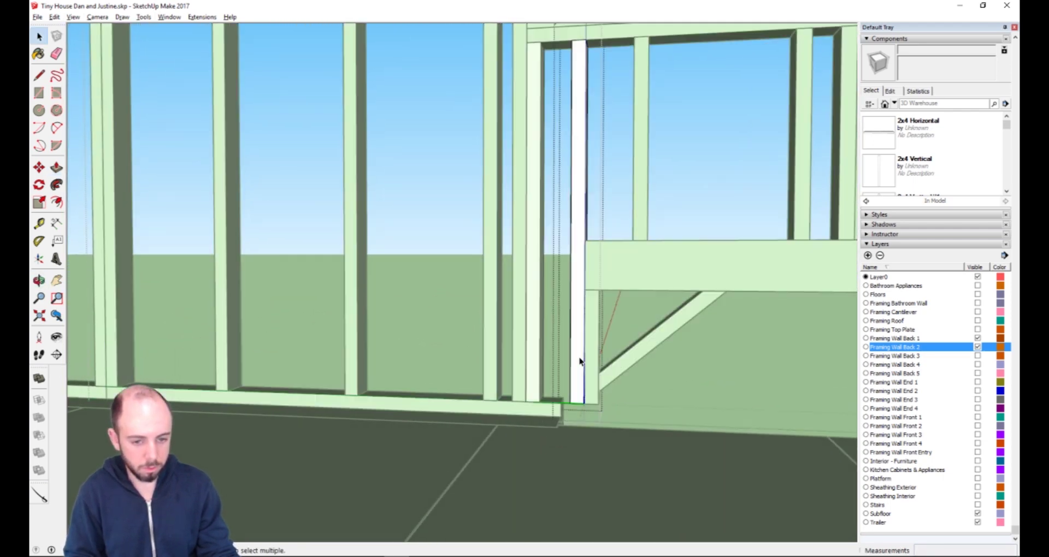
click(579, 368)
shift+click(596, 365)
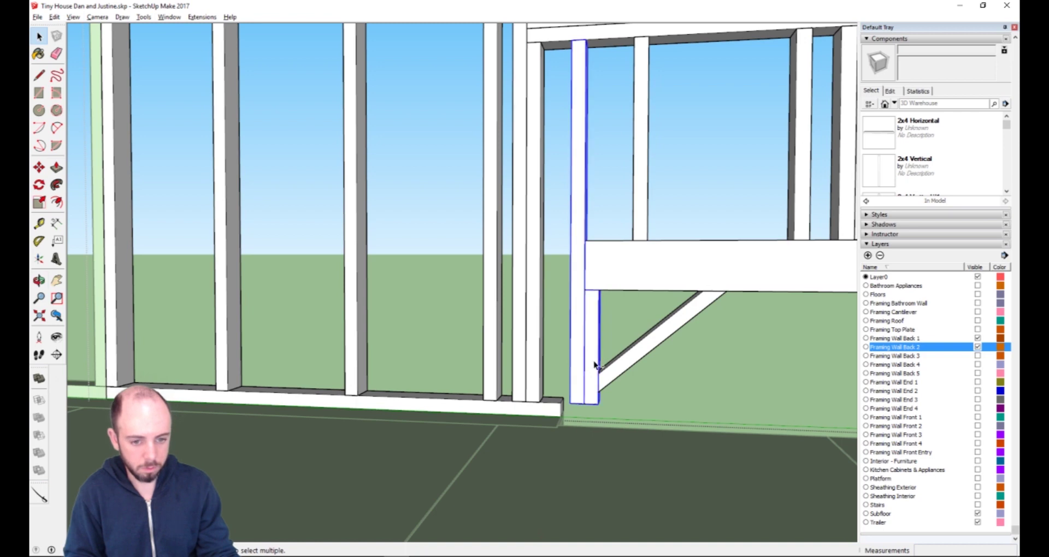
shift+click(616, 365)
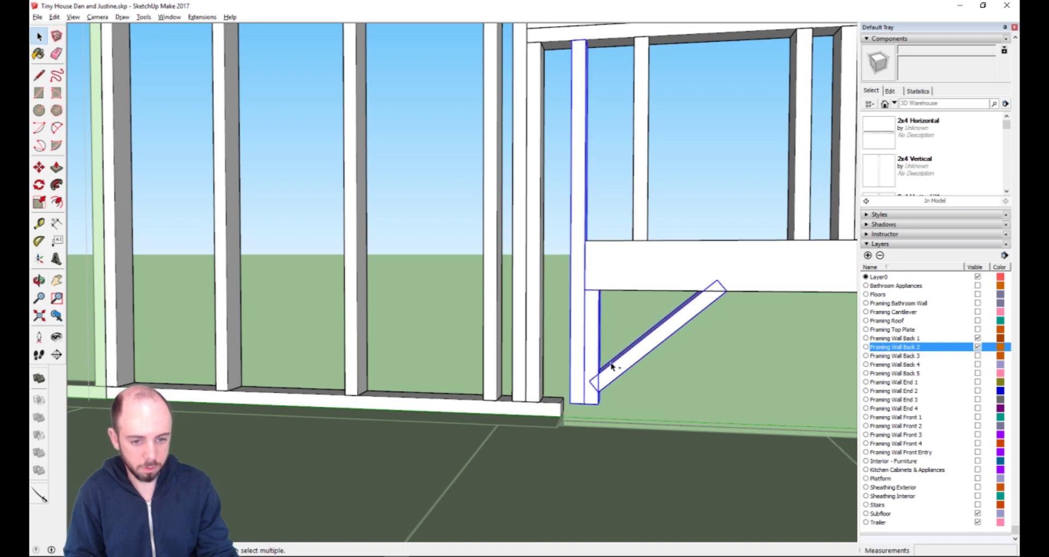
key(m)
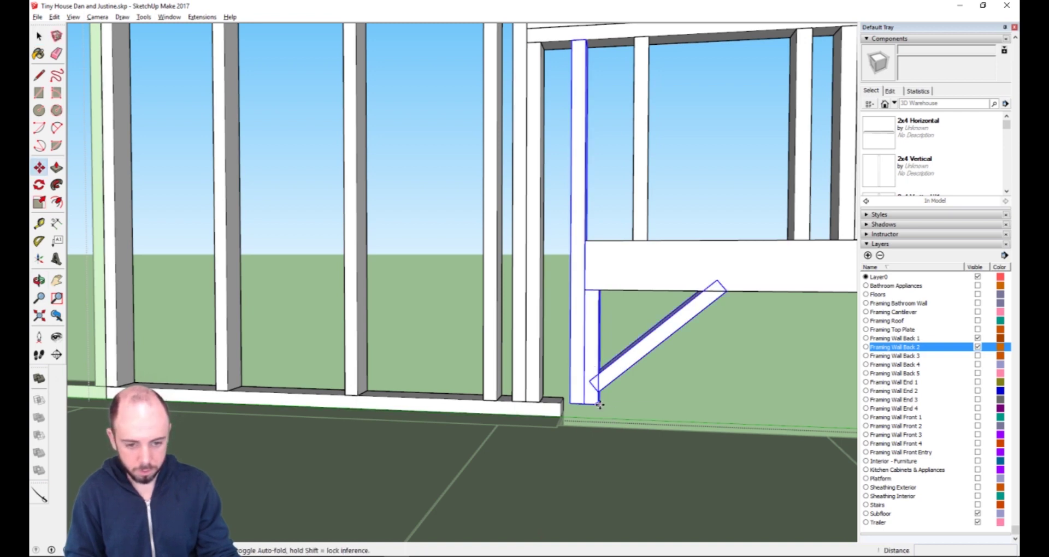
click(598, 404)
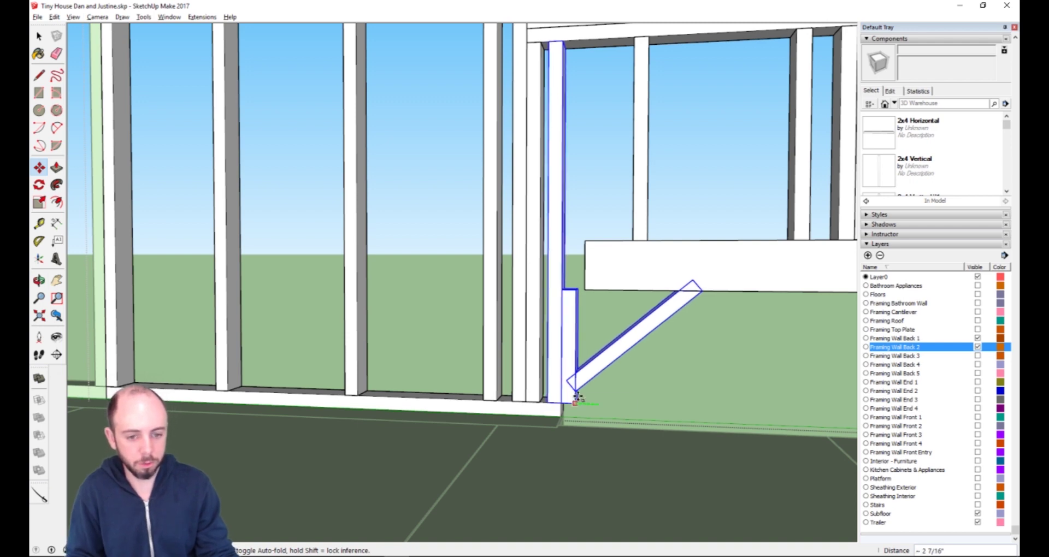
click(577, 397)
key(space)
Delete the tall stud and move the short stud and brace to the plate's end.
click(560, 271)
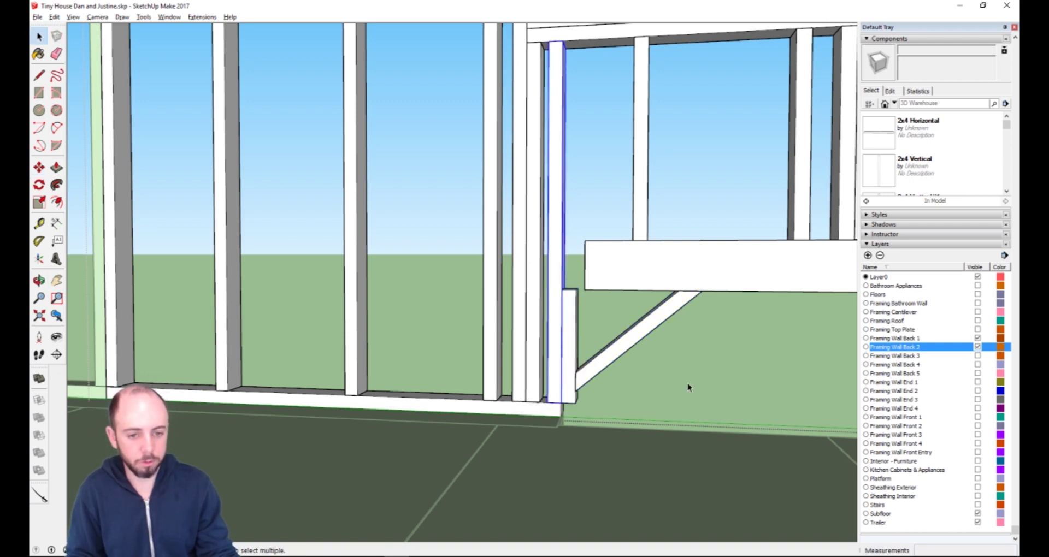
key(Delete)
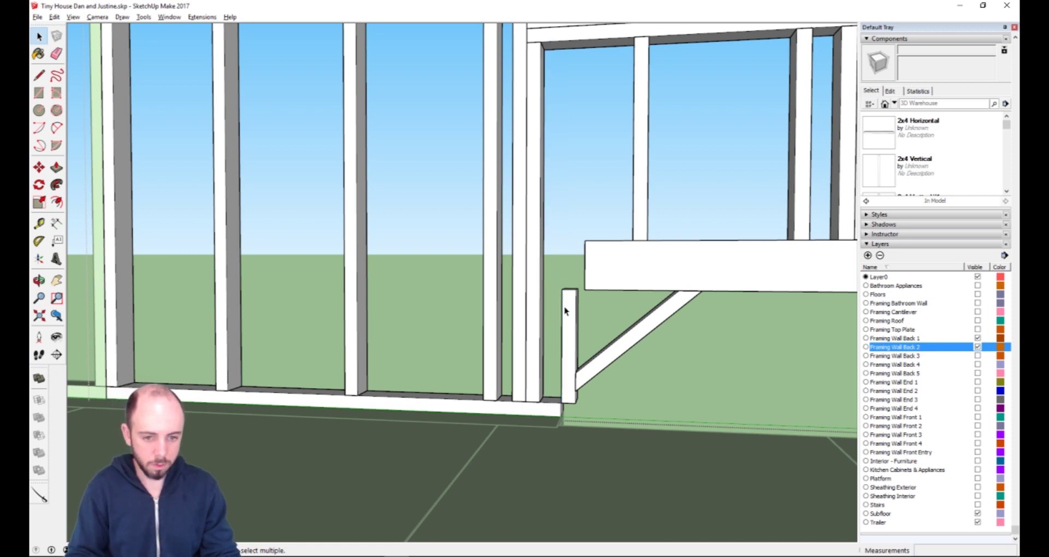
click(571, 327)
shift+click(622, 352)
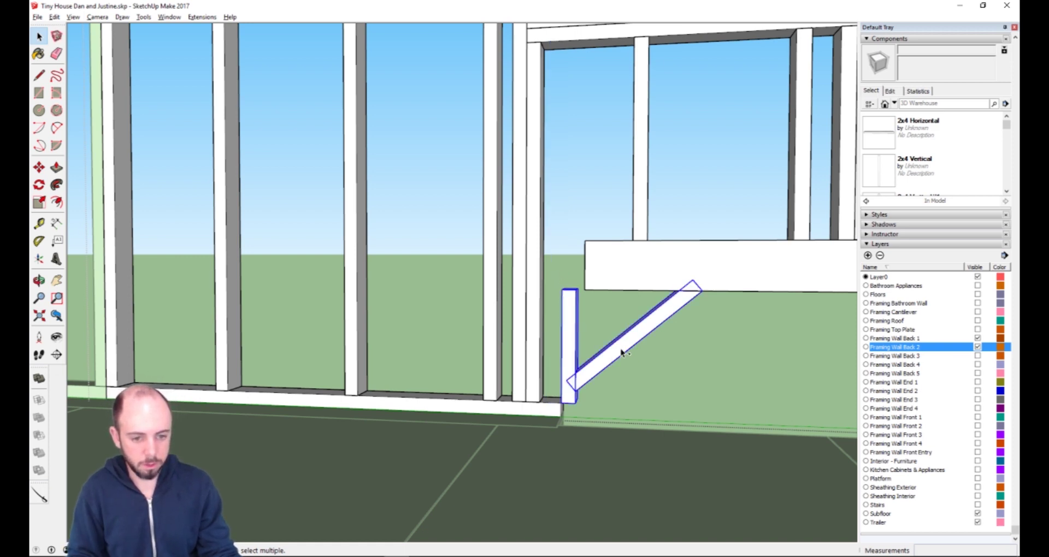
key(m)
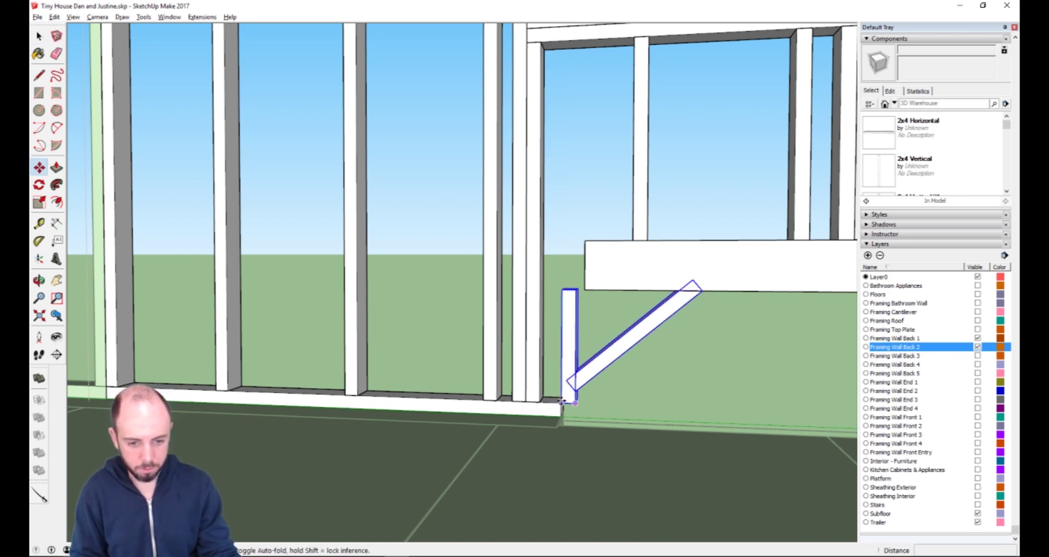
click(561, 401)
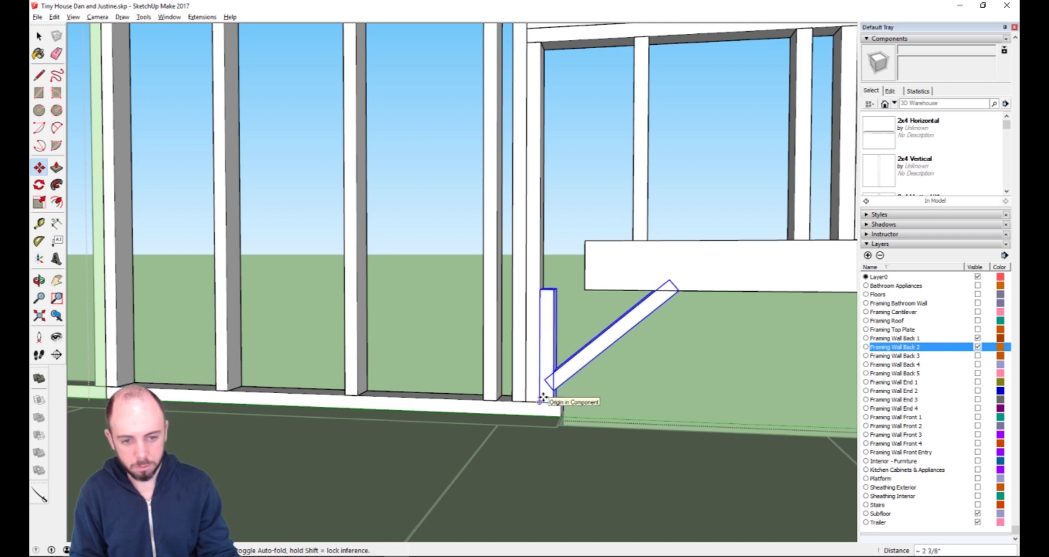
click(542, 397)
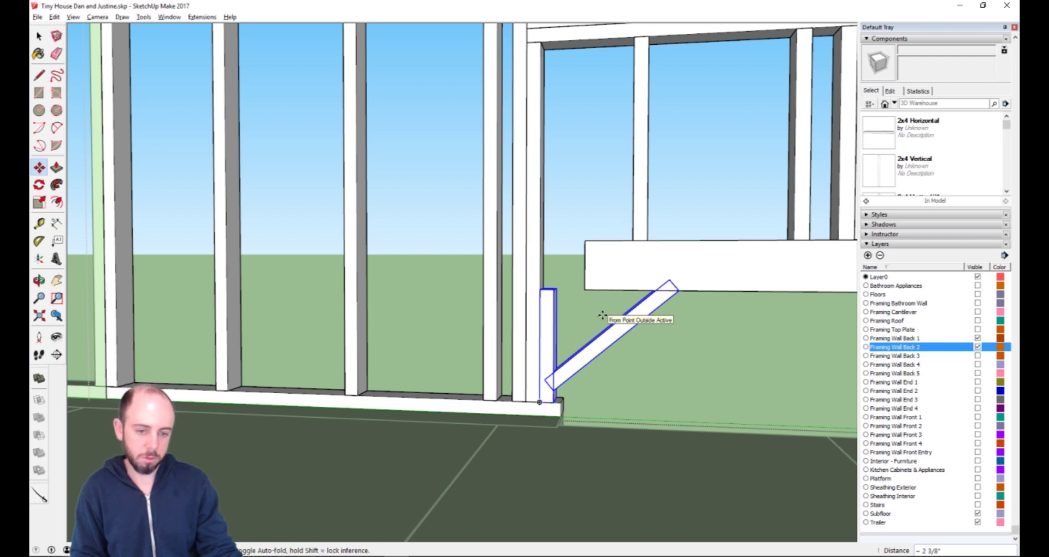
middle_drag(553, 275, 656, 295)
scroll(622, 277, up, 3)
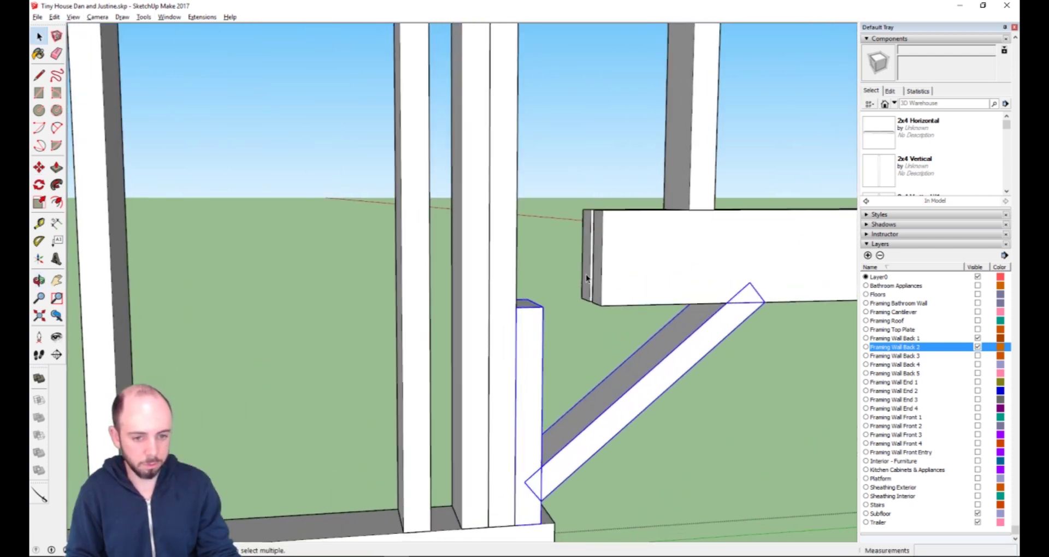
Push the loft beam's end face flush against the stud.
double_click(596, 272)
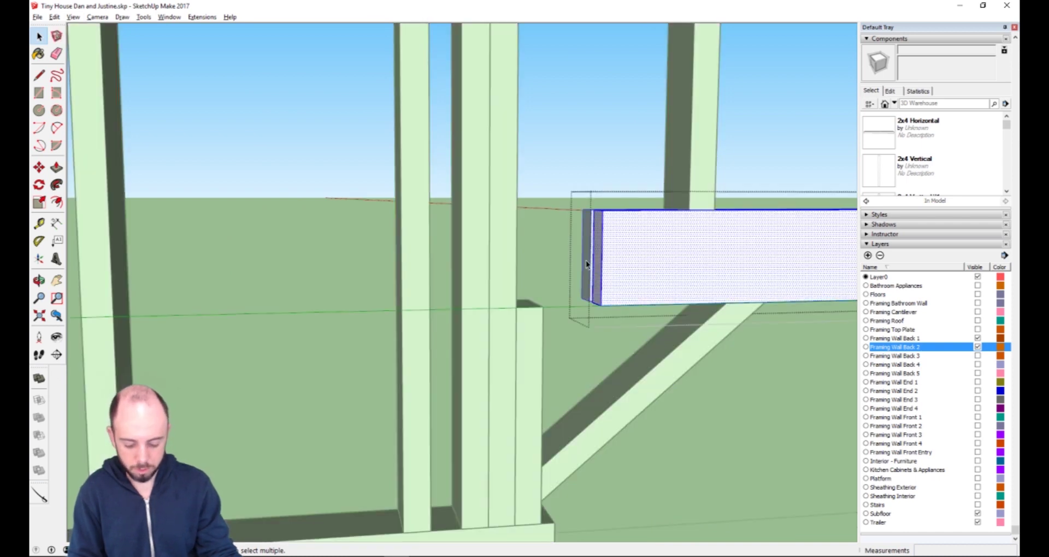
key(p)
click(590, 263)
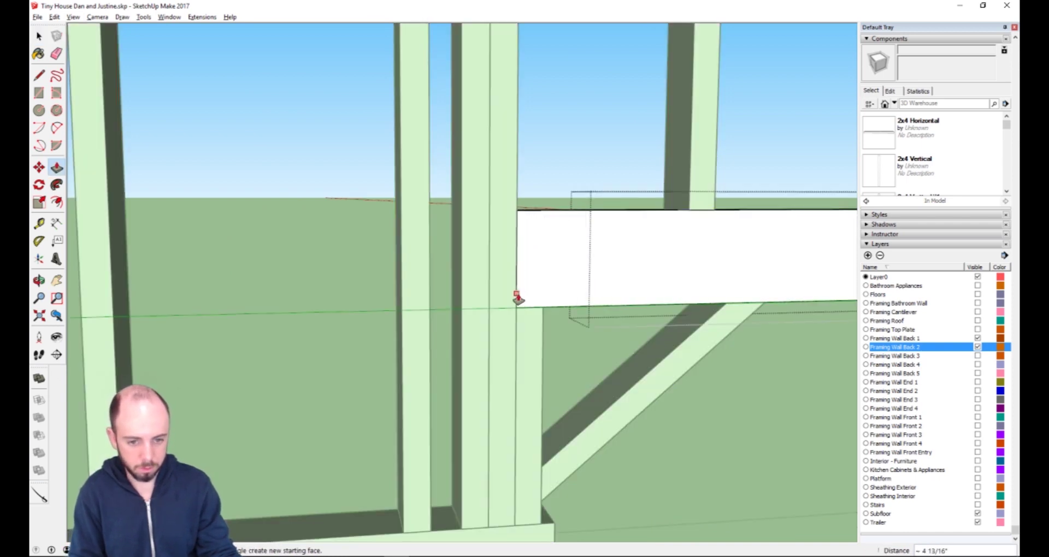
click(517, 298)
scroll(623, 372, down, 2)
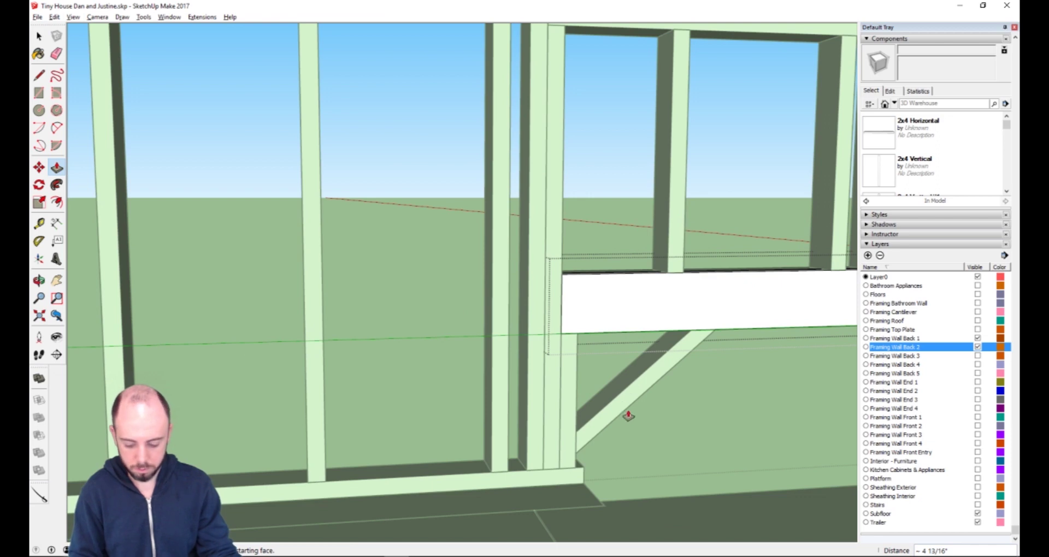
Orbit out to view the whole framed back wall and window, then deselect the wall.
middle_drag(629, 416, 499, 375)
middle_drag(551, 352, 442, 413)
middle_drag(455, 326, 579, 453)
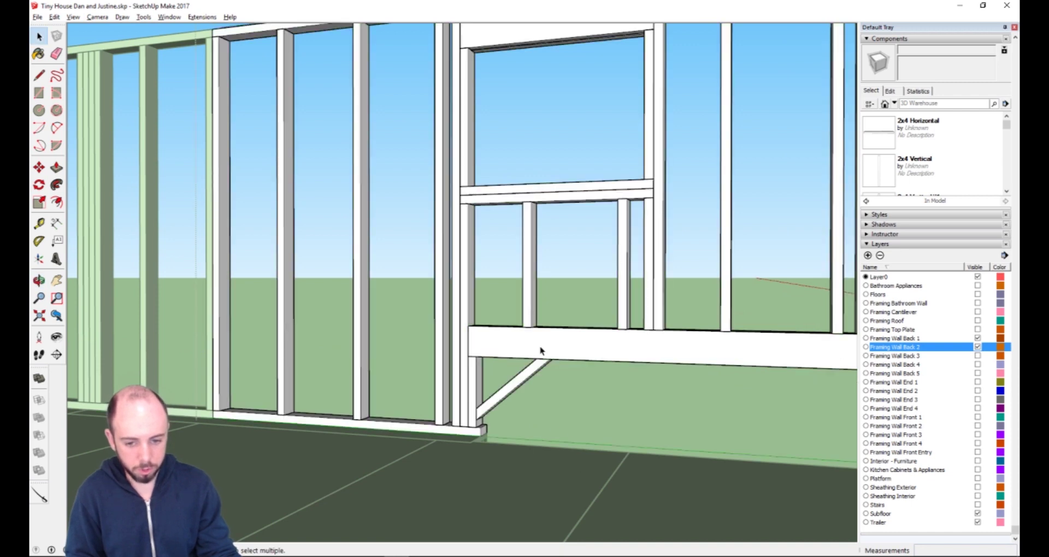
scroll(646, 398, down, 6)
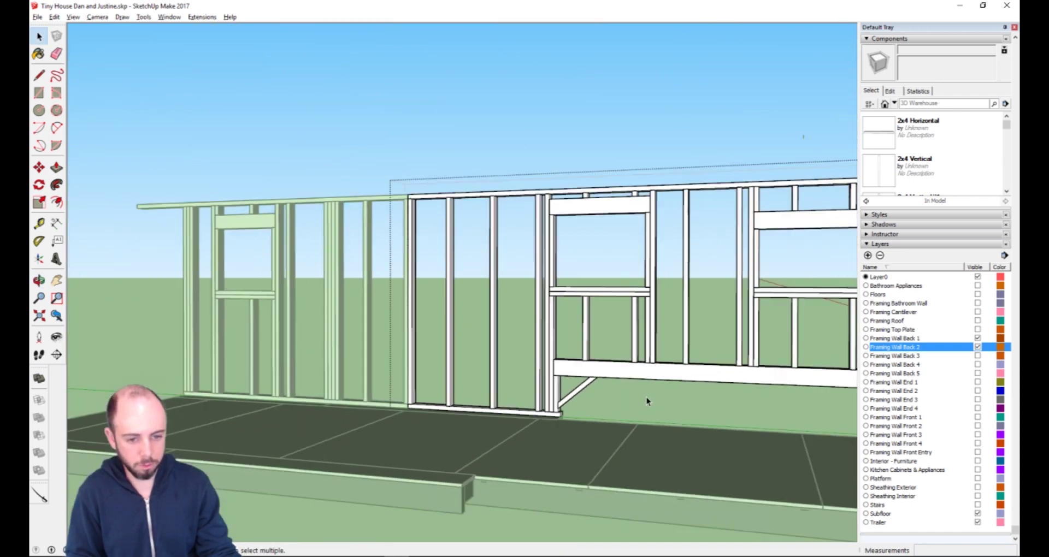
scroll(647, 397, up, 5)
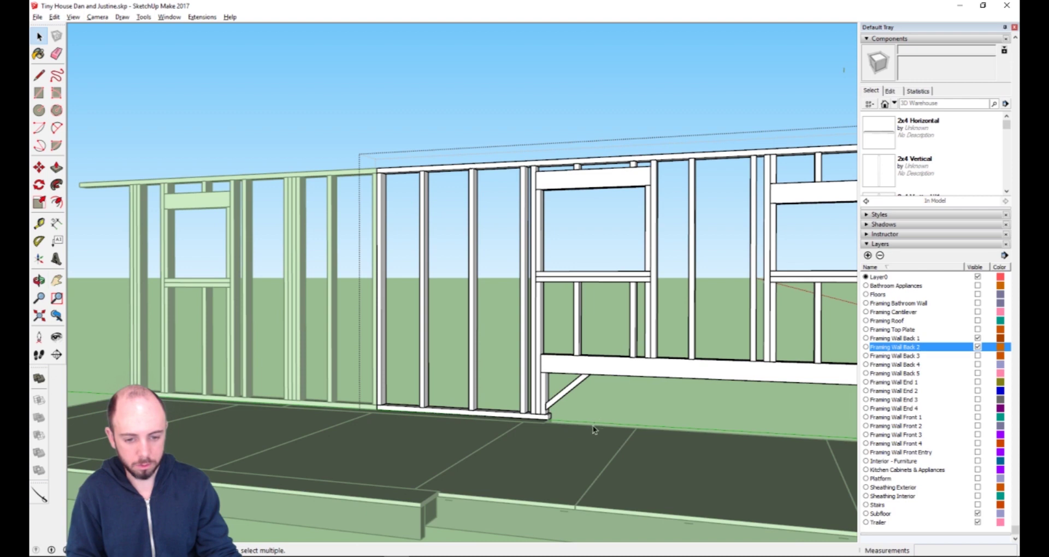
click(368, 520)
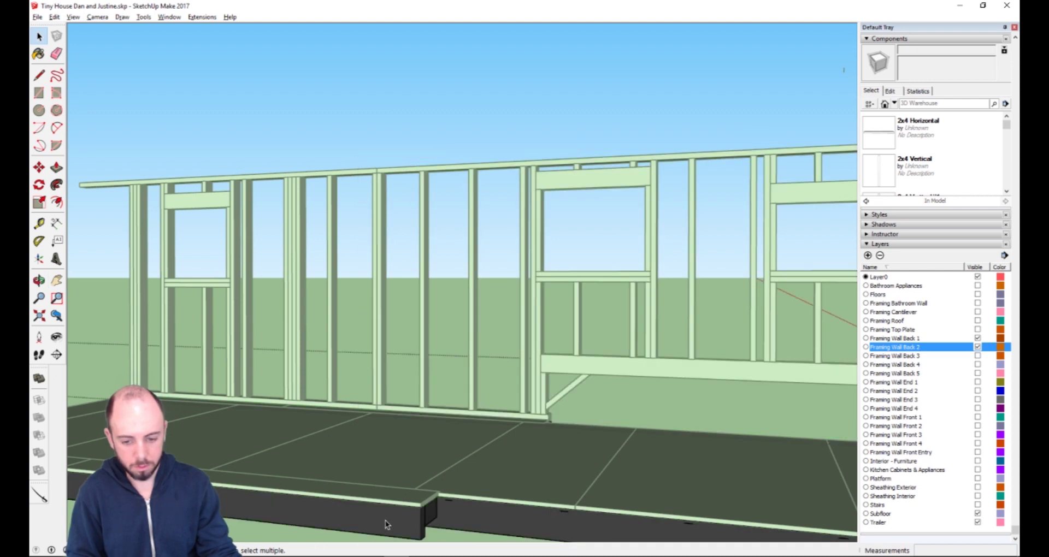
click(385, 520)
Reveal all hidden geometry with Edit > Unhide > All.
click(54, 20)
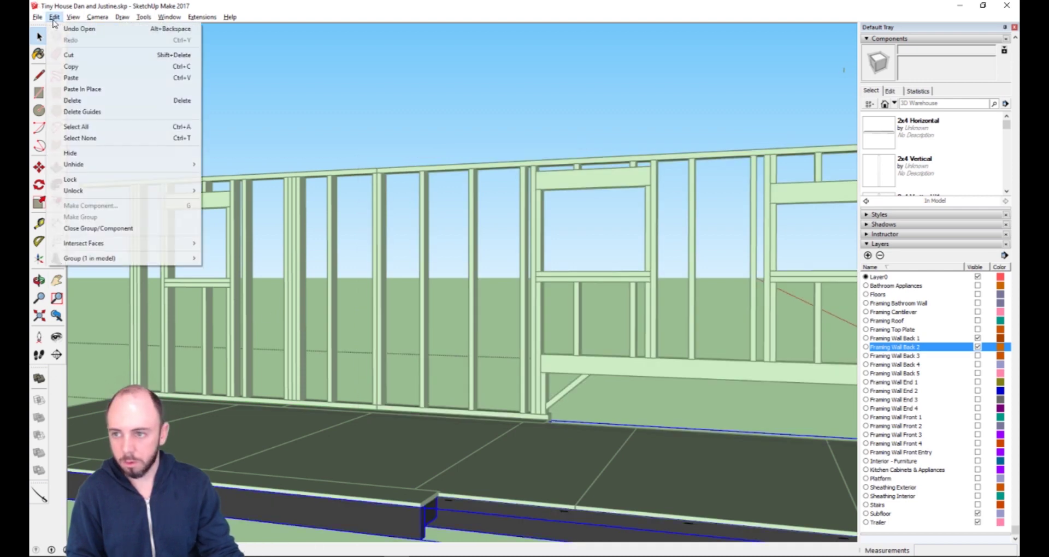
mouse_move(91, 165)
click(227, 186)
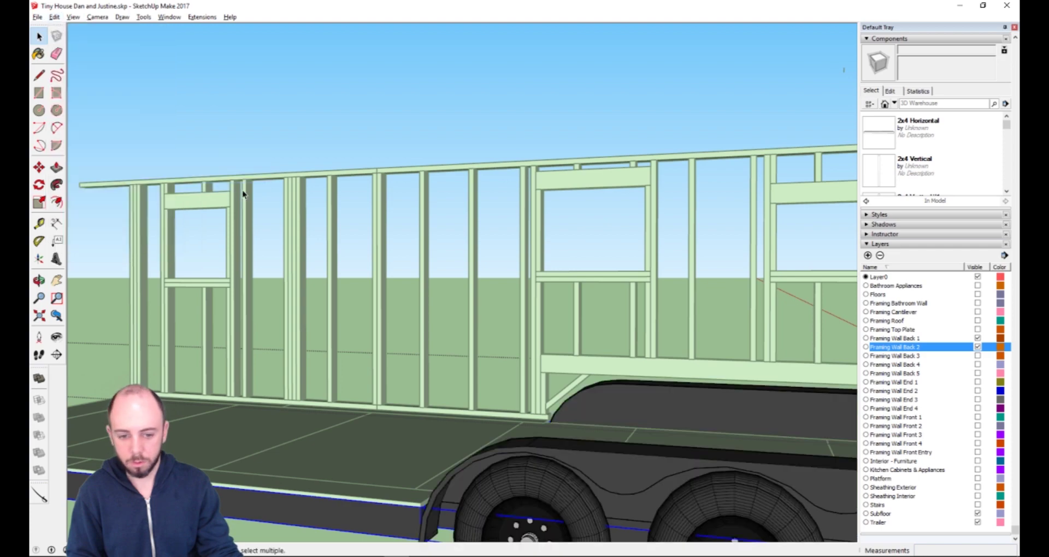
Orbit and zoom around the trailer to check the wall against the fender and wheels.
middle_drag(618, 340, 826, 377)
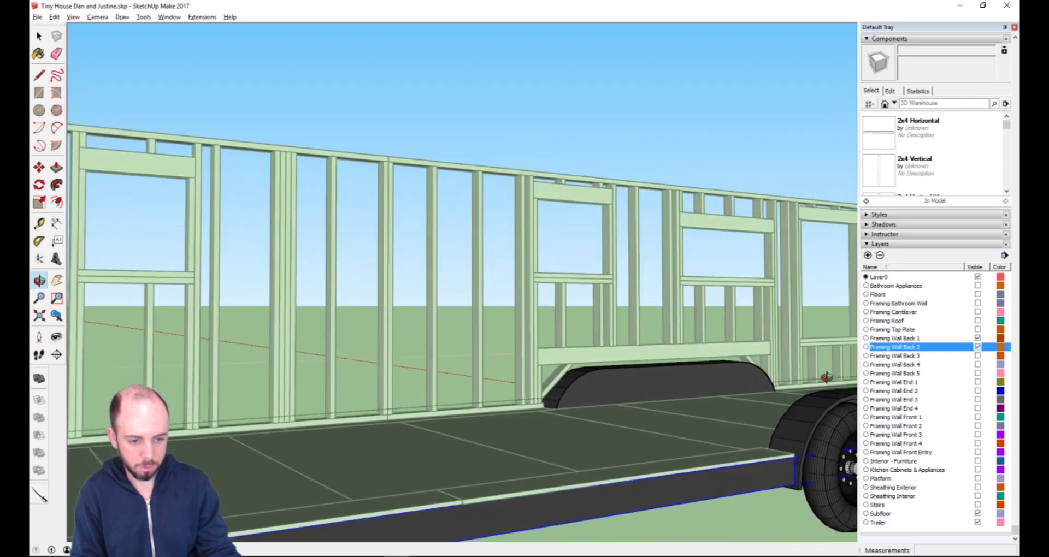
middle_drag(827, 378, 852, 382)
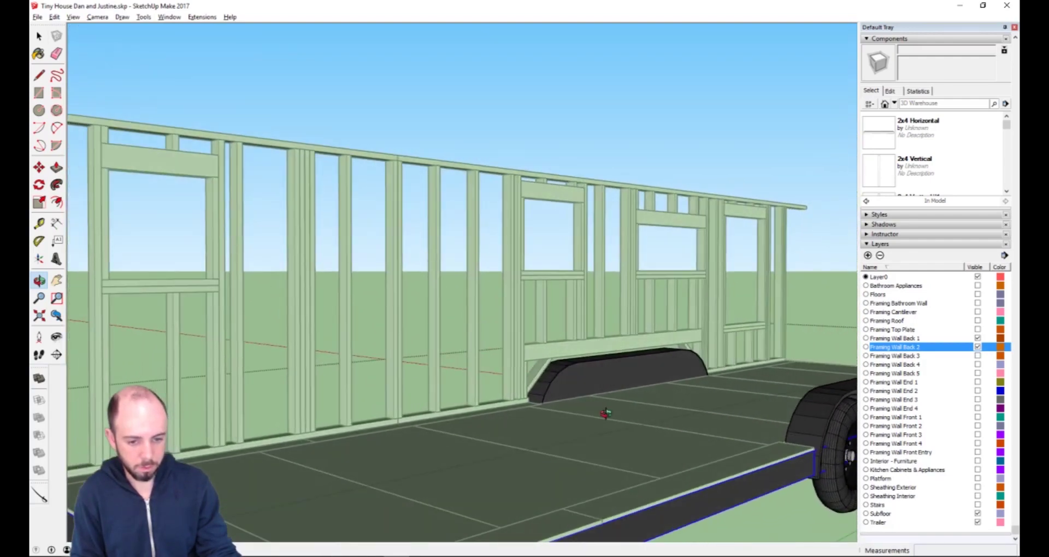
middle_drag(605, 413, 422, 405)
middle_drag(632, 386, 603, 409)
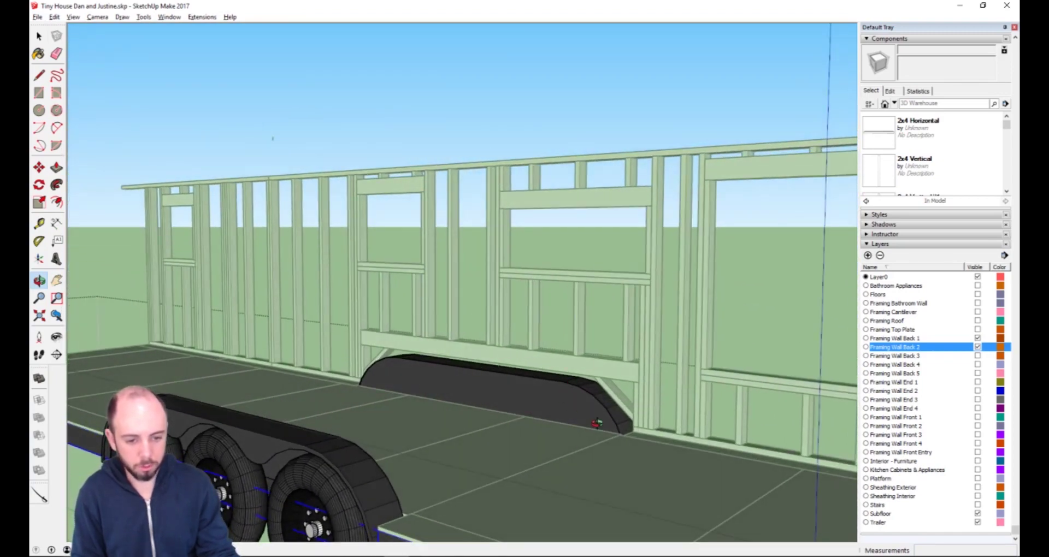
middle_drag(617, 402, 831, 392)
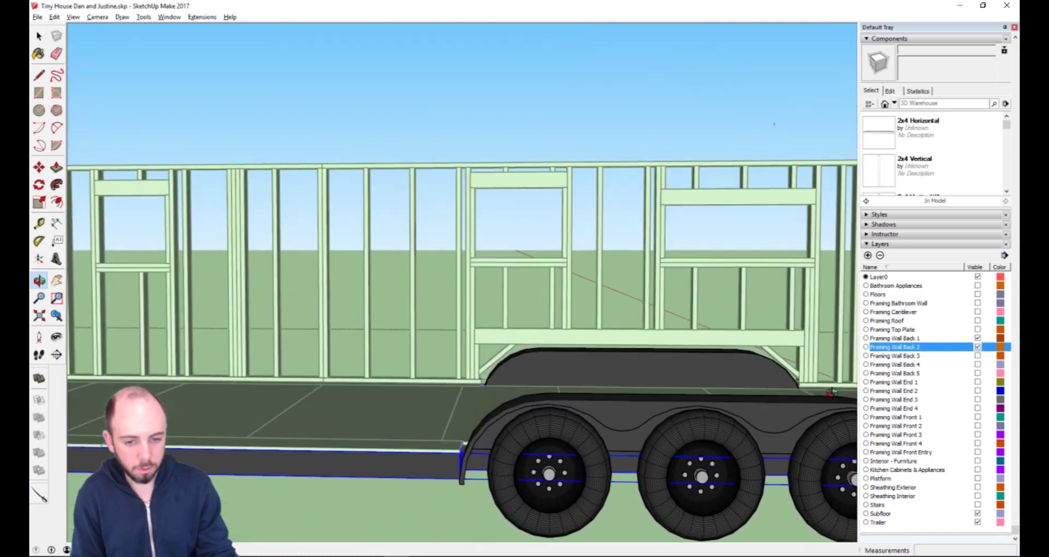
scroll(737, 428, up, 5)
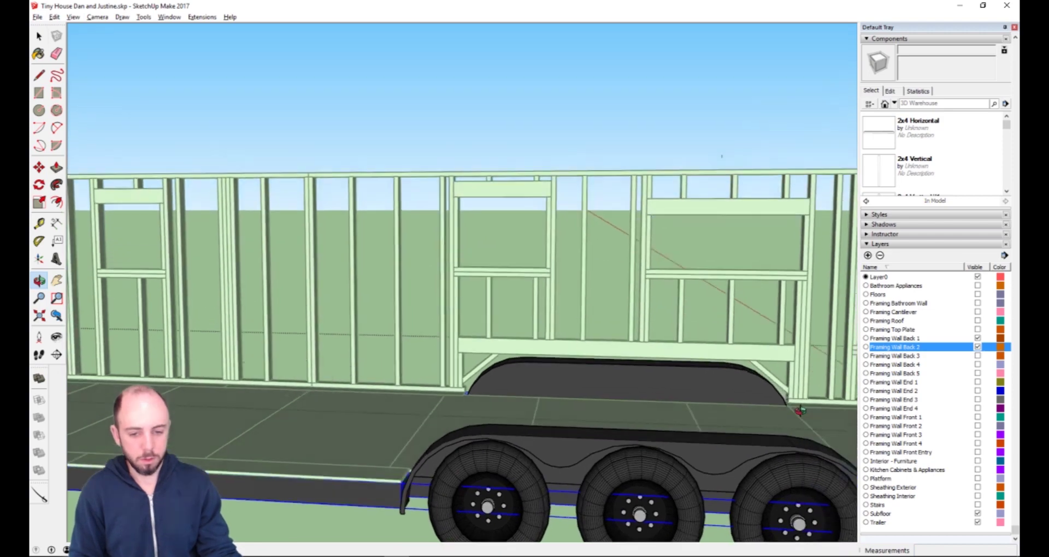
middle_drag(735, 429, 721, 422)
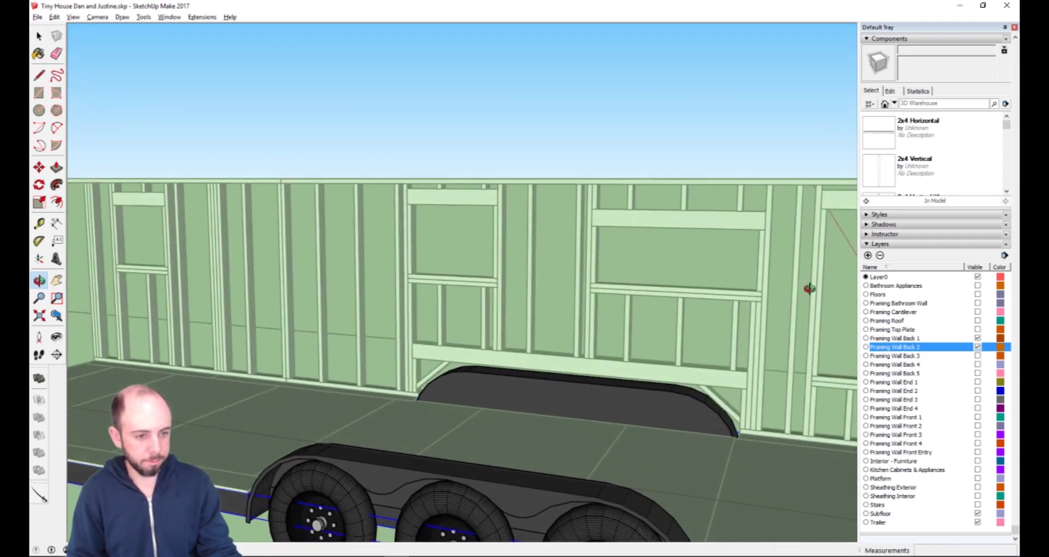
key(space)
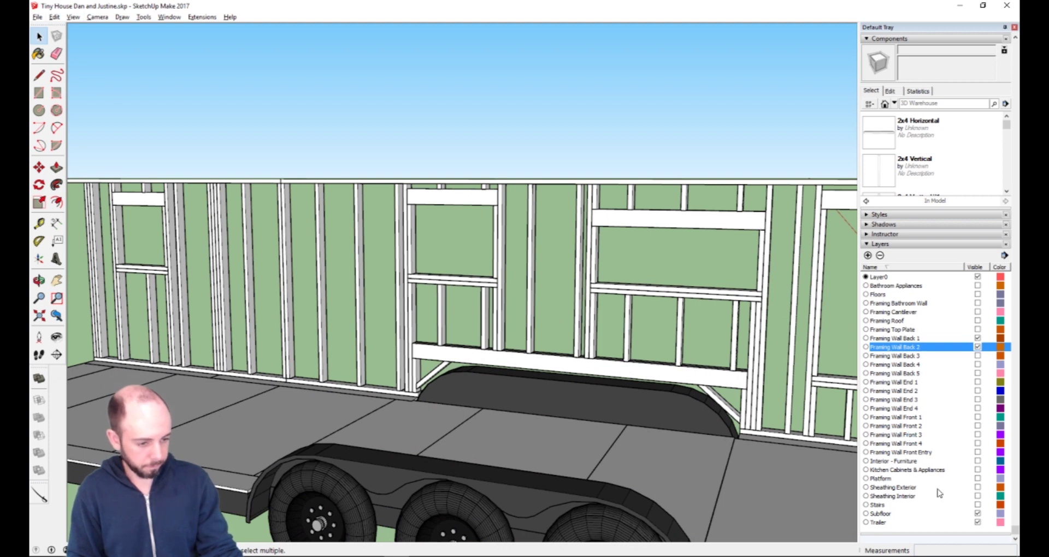
Turn off Framing Wall Back 1 and 2 layers and turn on Front 1, Front 2 and Front Entry.
click(977, 348)
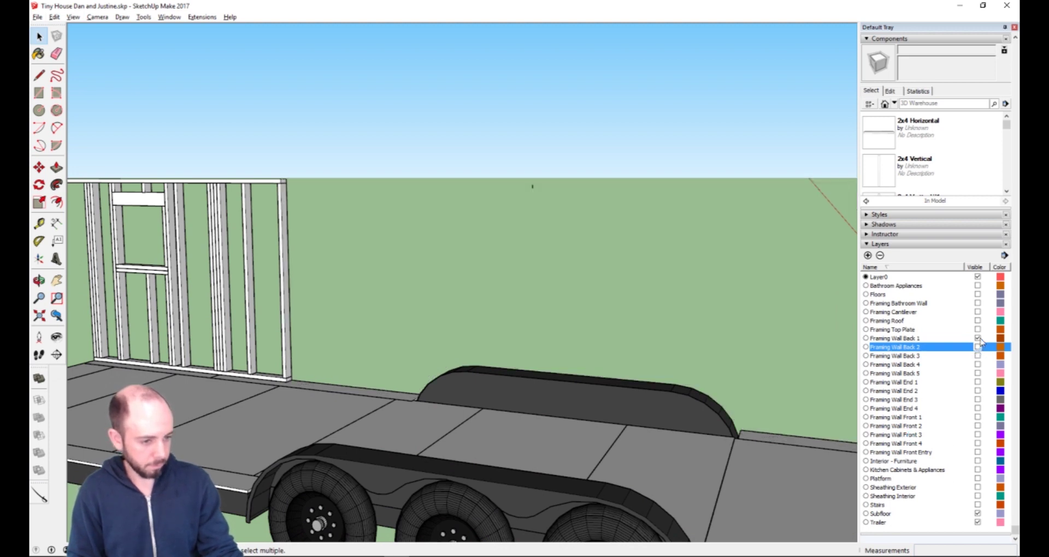
click(978, 339)
click(977, 418)
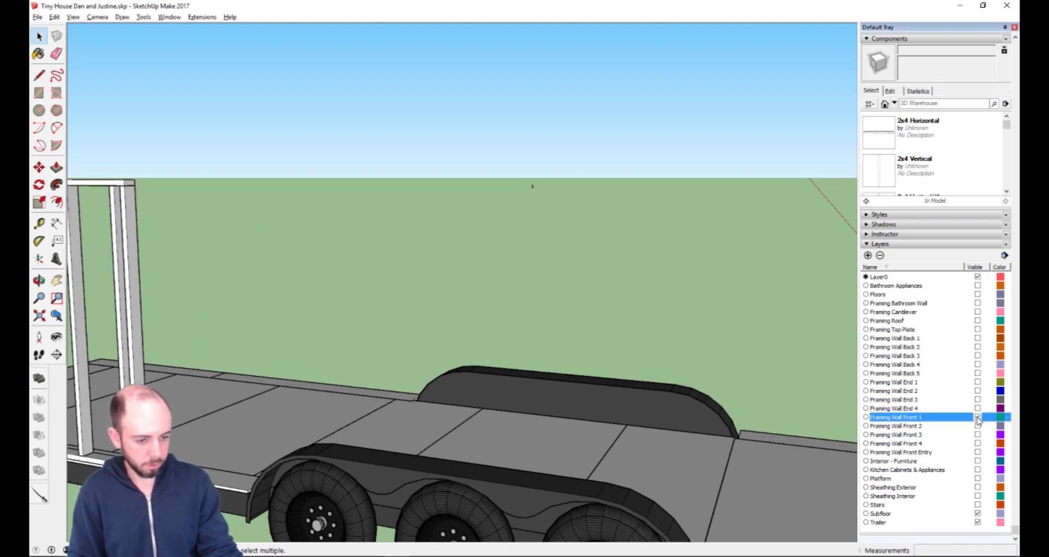
click(977, 426)
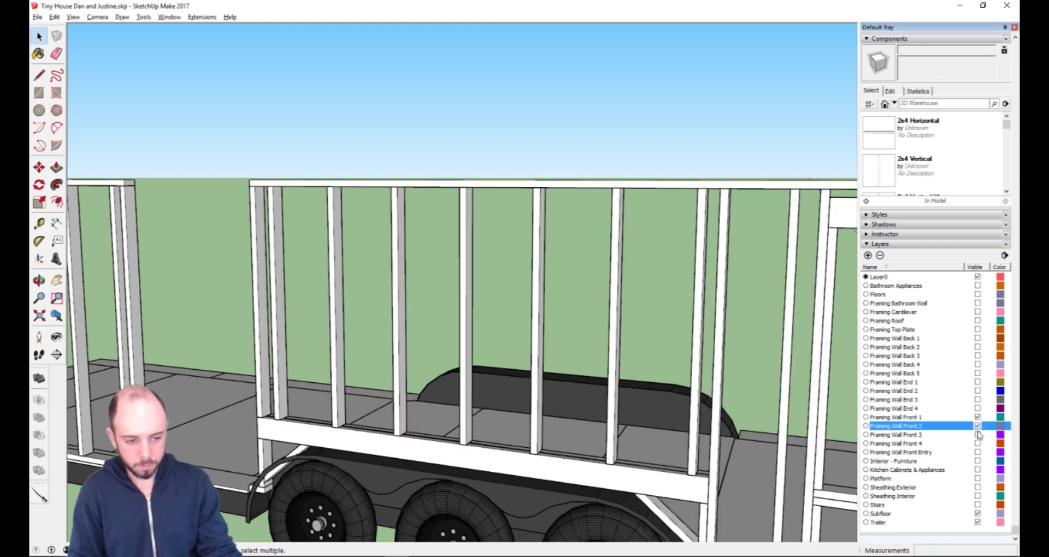
click(977, 452)
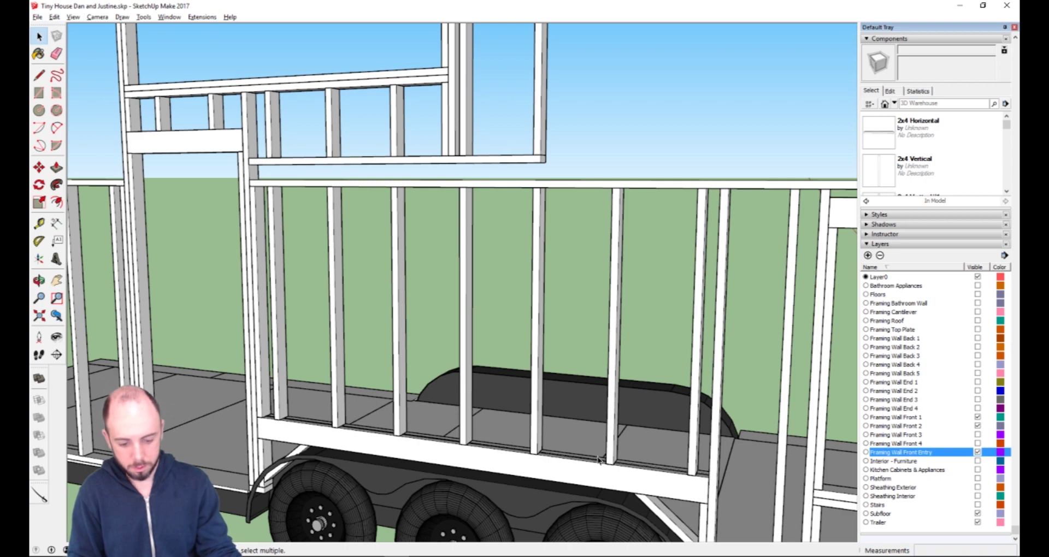
Pan and zoom to the trailer frame and front wheel.
mouse_move(644, 504)
shift+middle_down()
mouse_move(633, 335)
mouse_move(839, 309)
shift+middle_up()
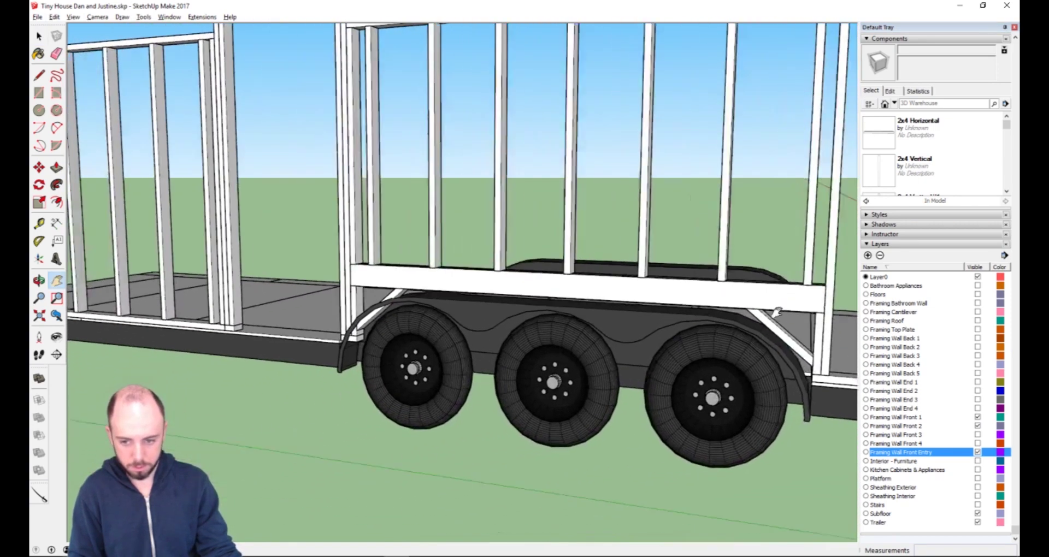
scroll(839, 308, up, 6)
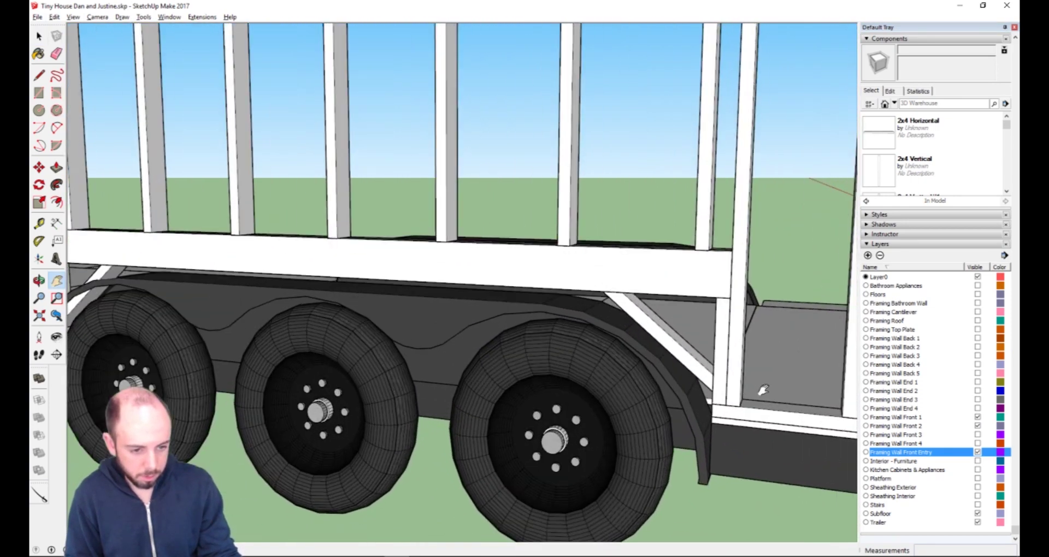
scroll(763, 389, up, 3)
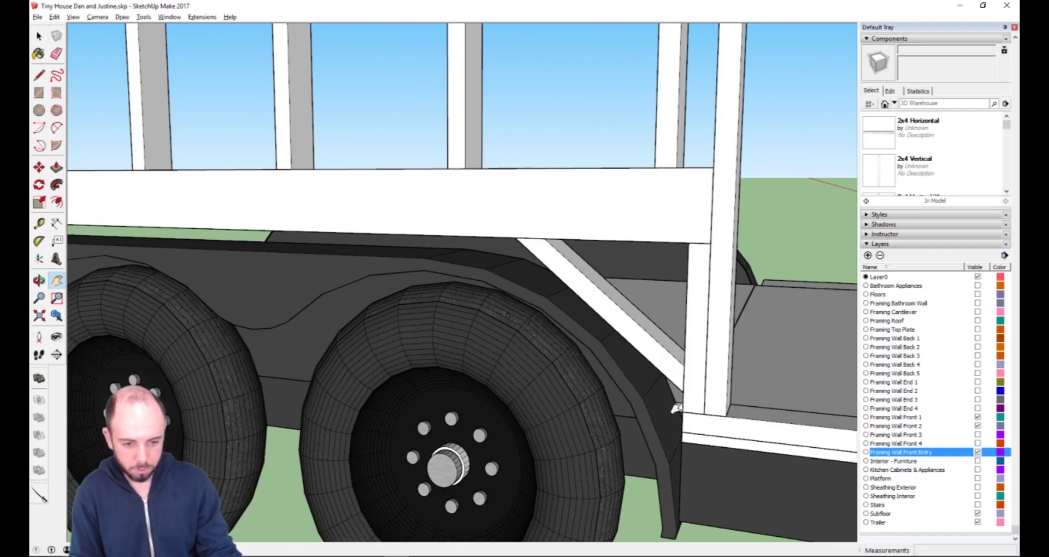
middle_drag(678, 407, 649, 359)
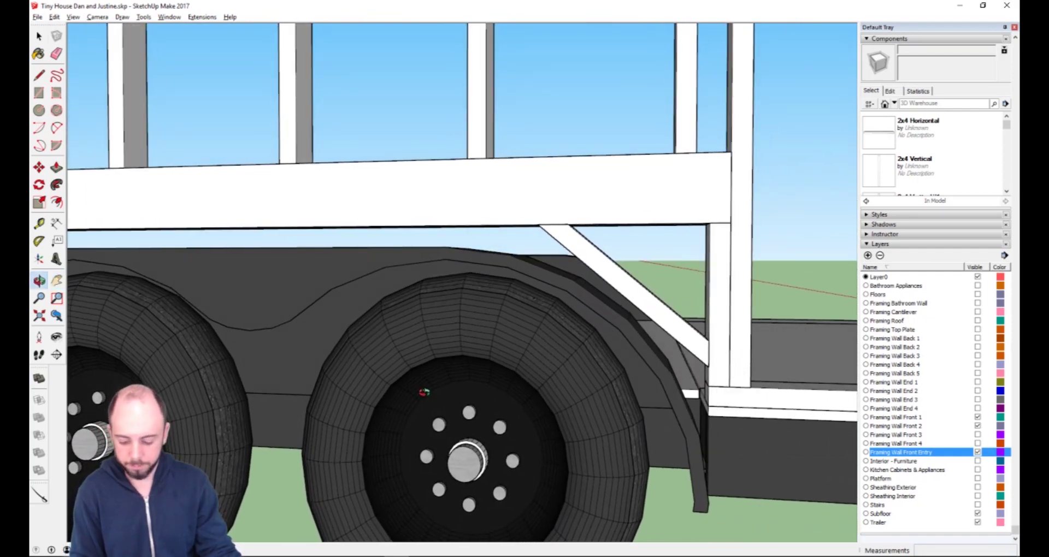
shift+middle_drag(424, 393, 538, 333)
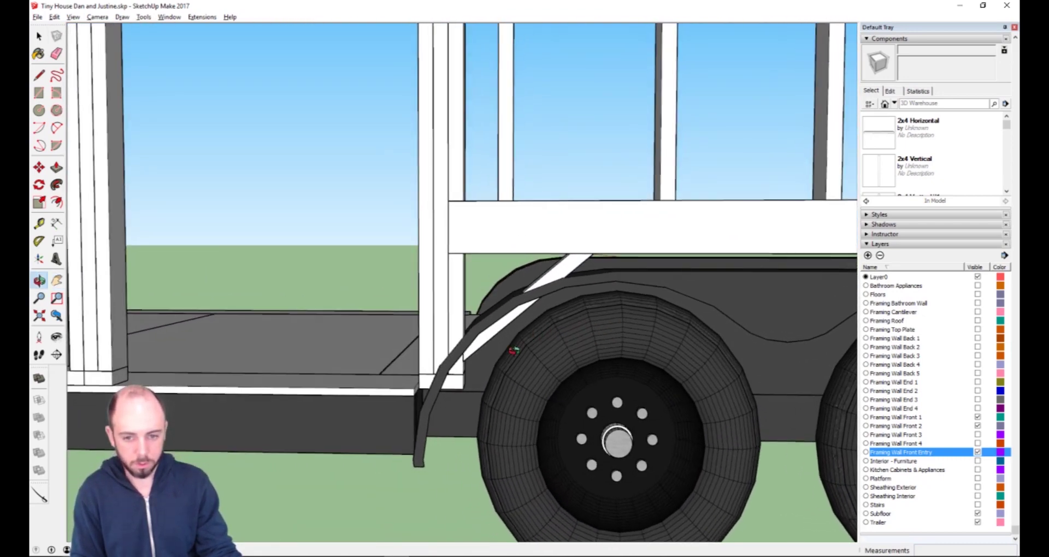
scroll(514, 350, down, 5)
scroll(498, 358, up, 5)
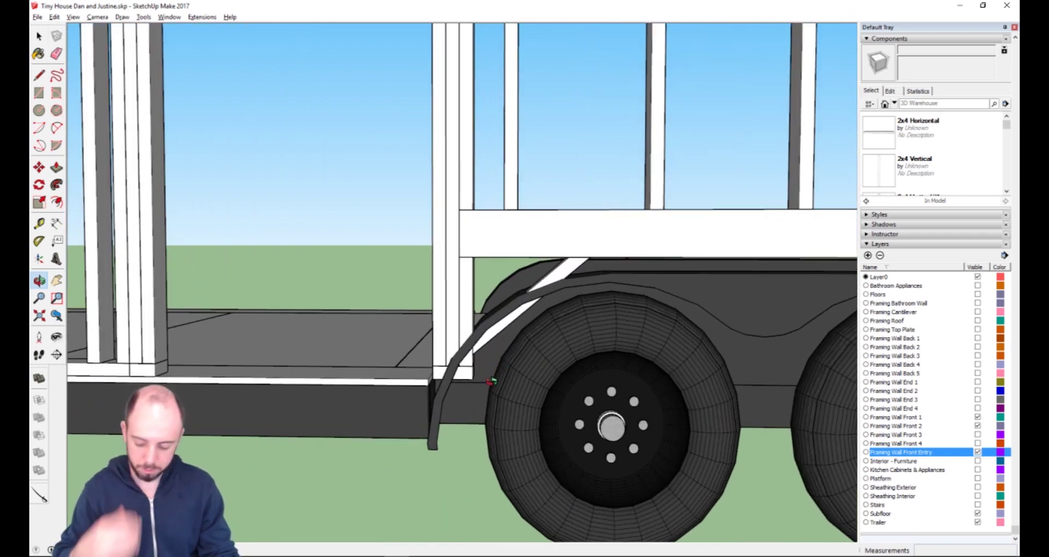
Measure the 5" gap from the front stud corner with the Tape Measure.
key(t)
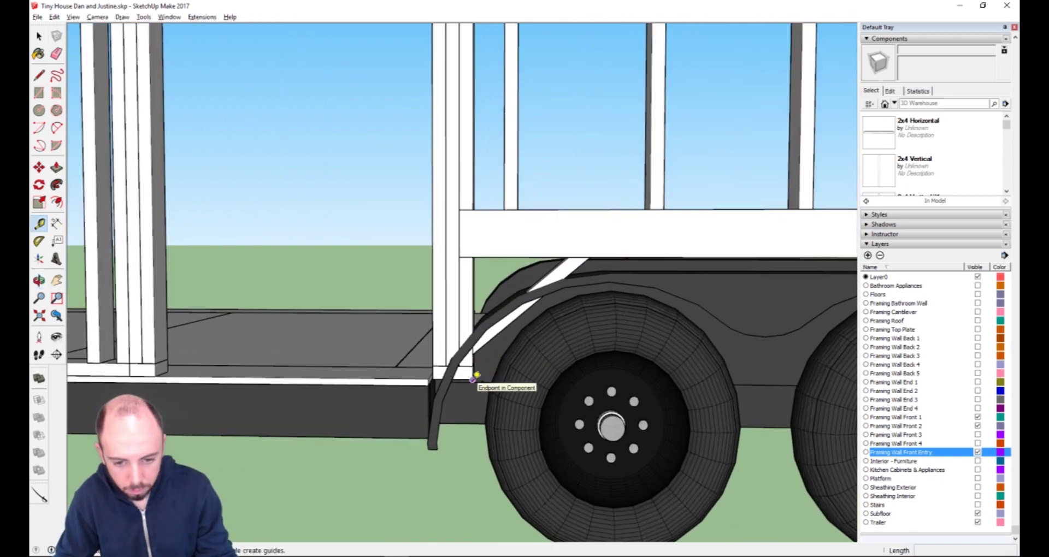
click(473, 379)
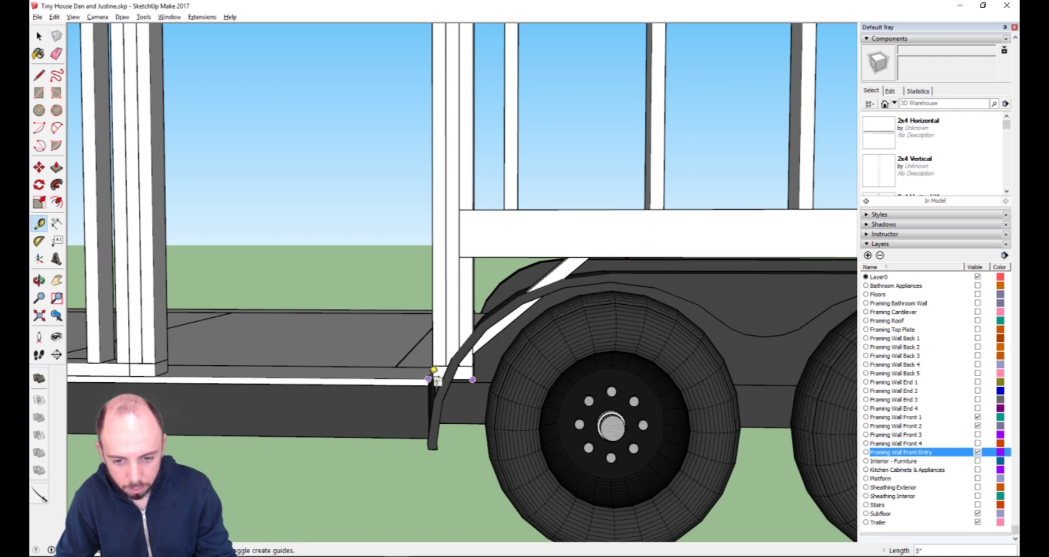
click(433, 372)
drag(363, 353, 607, 358)
scroll(548, 343, down, 5)
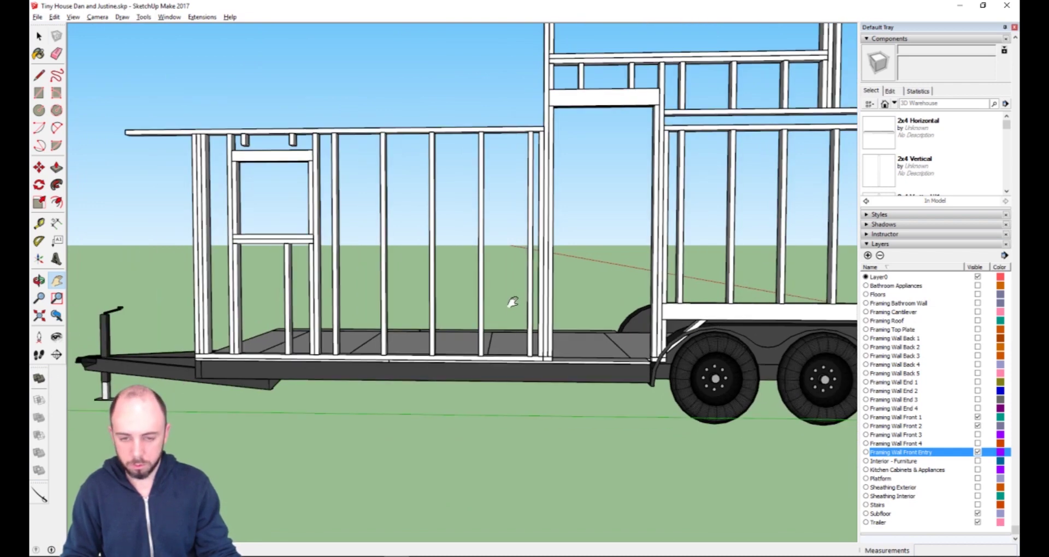
Measure the 2' 8" span along the top plate.
key(t)
click(430, 131)
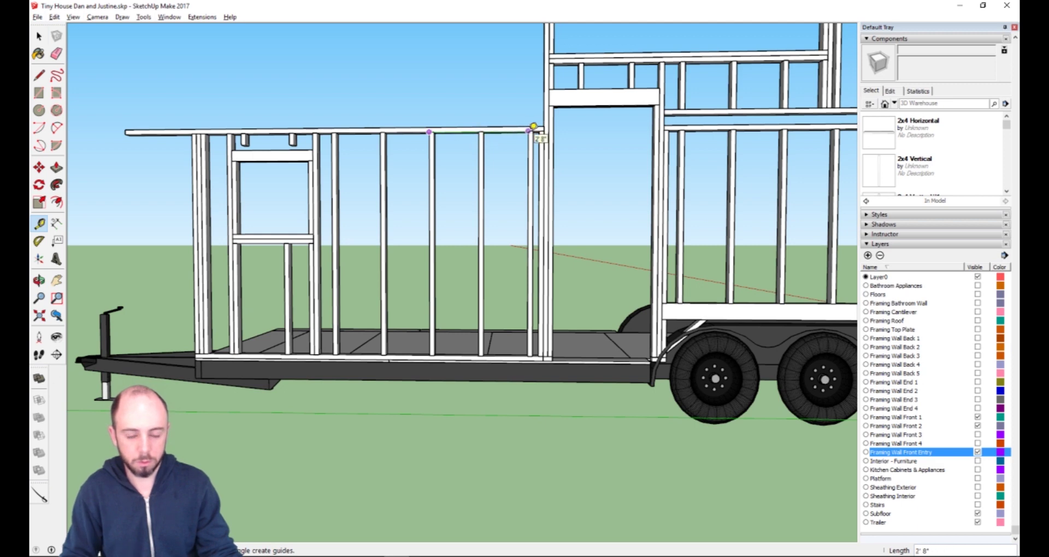
click(533, 126)
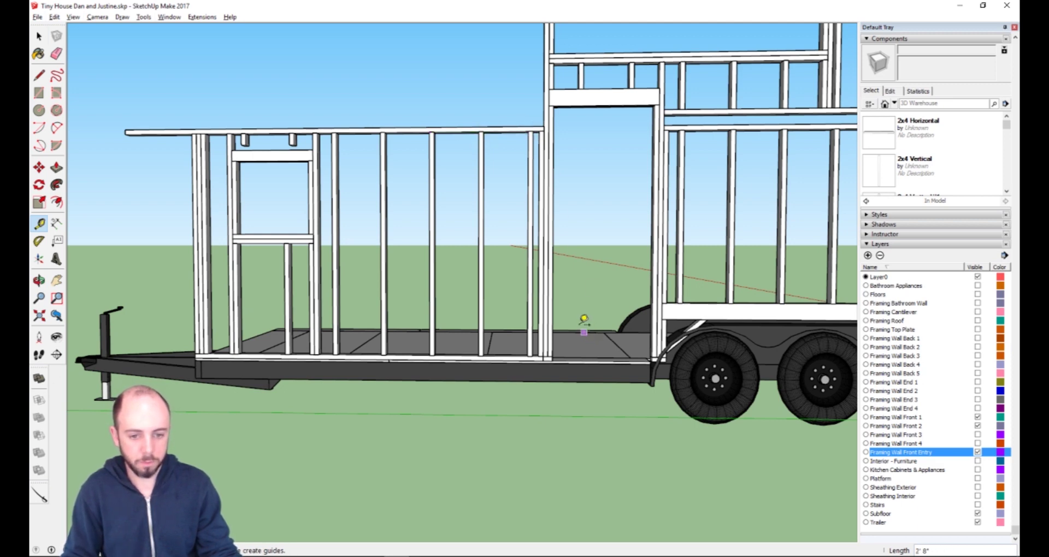
key(space)
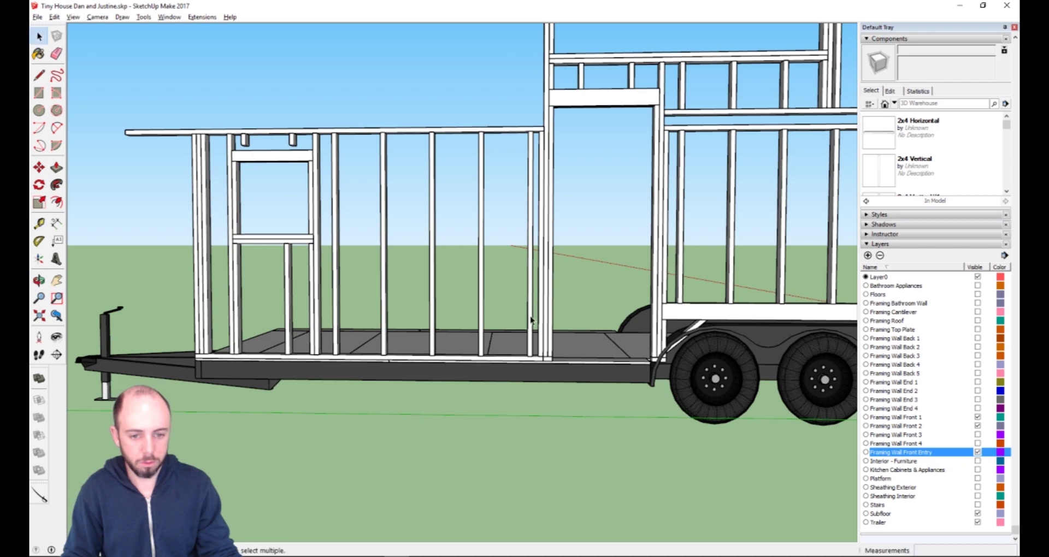
Open the left front wall framing group and delete a stud inside it.
click(531, 321)
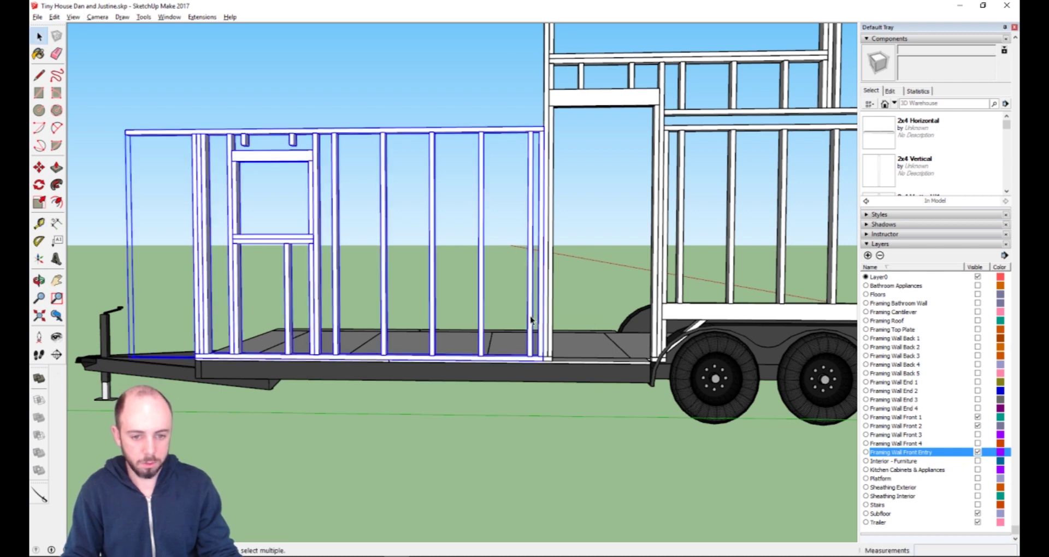
double_click(531, 320)
click(531, 320)
key(Delete)
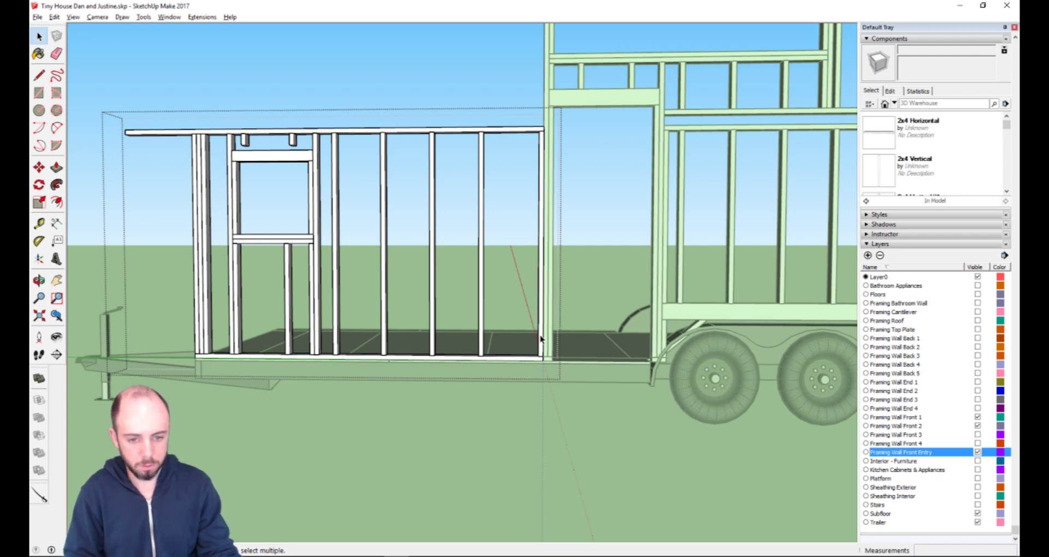
Move the wall's end stud 5" to the left.
click(540, 339)
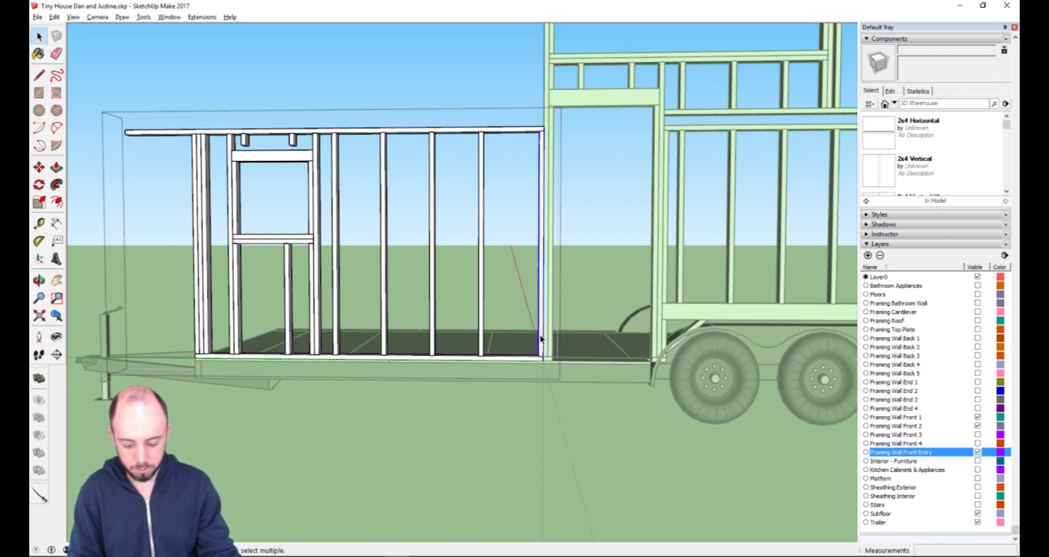
scroll(567, 382, up, 4)
key(m)
key(ctrl)
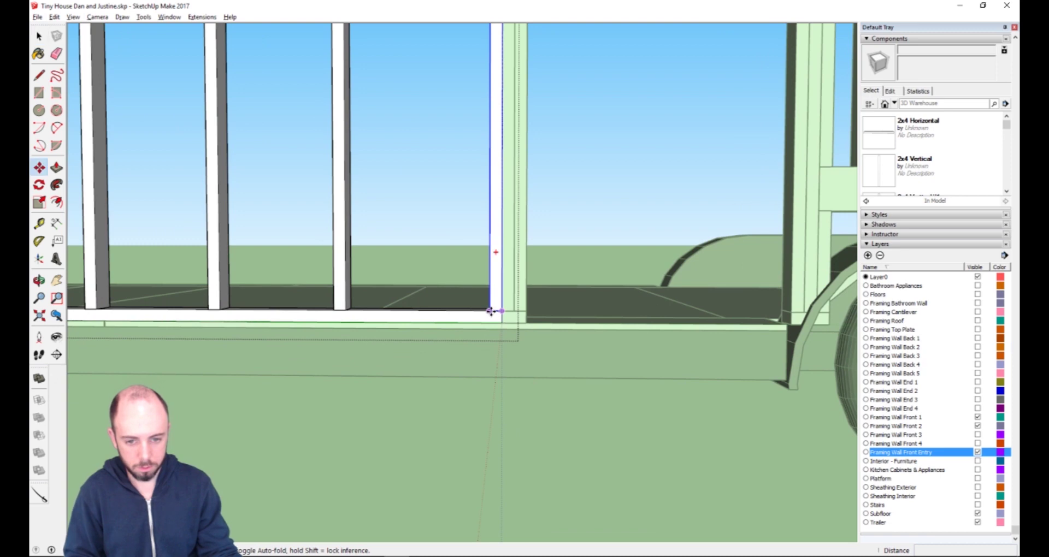
click(494, 312)
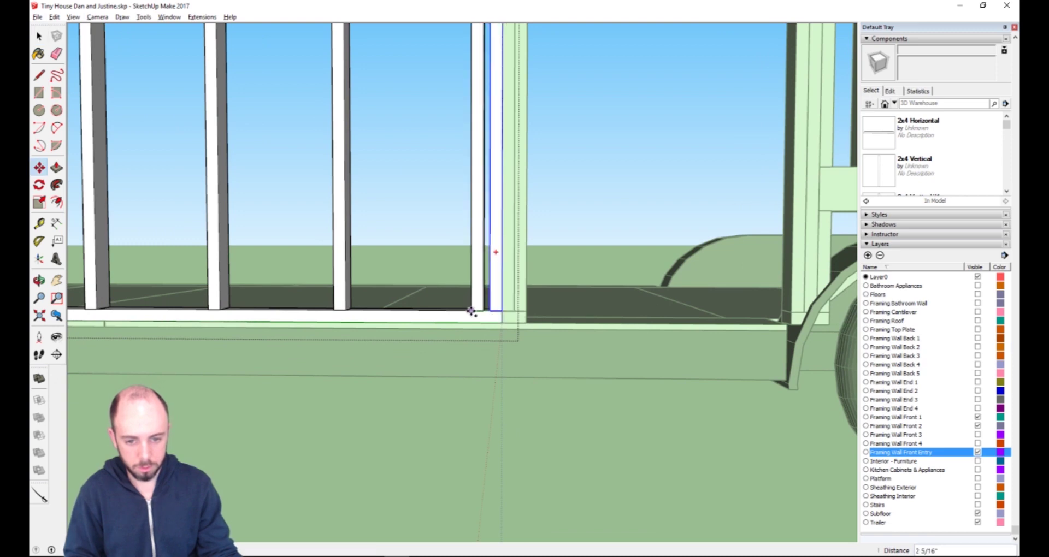
key(ctrl)
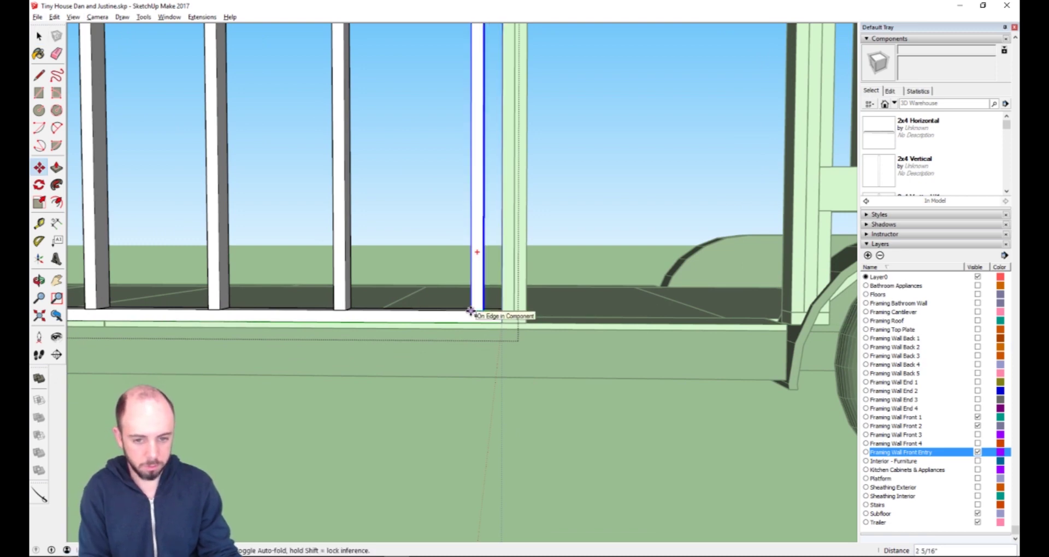
text(5)
key(Return)
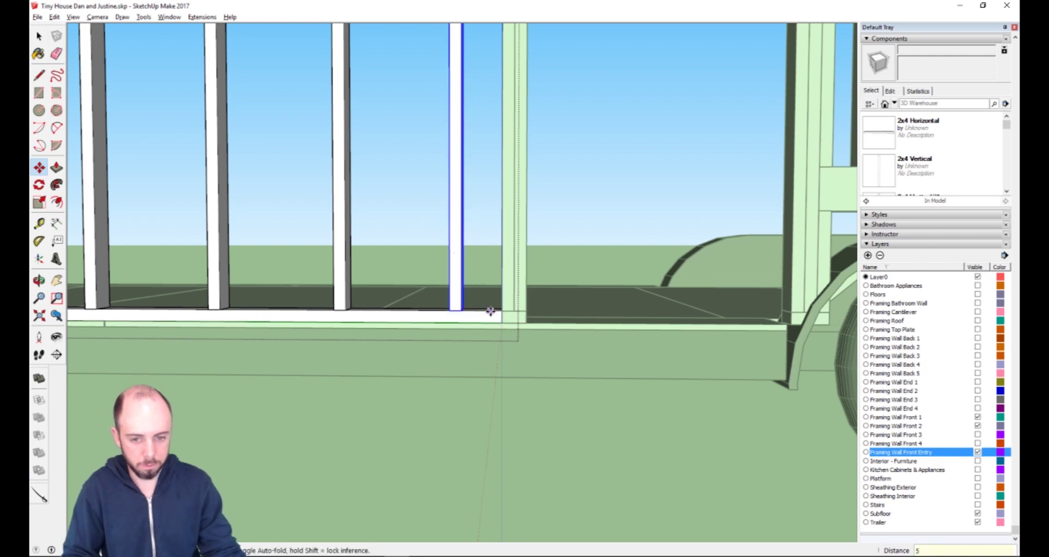
Hide the Framing Wall Front Entry layer to expose the wall's end.
key(space)
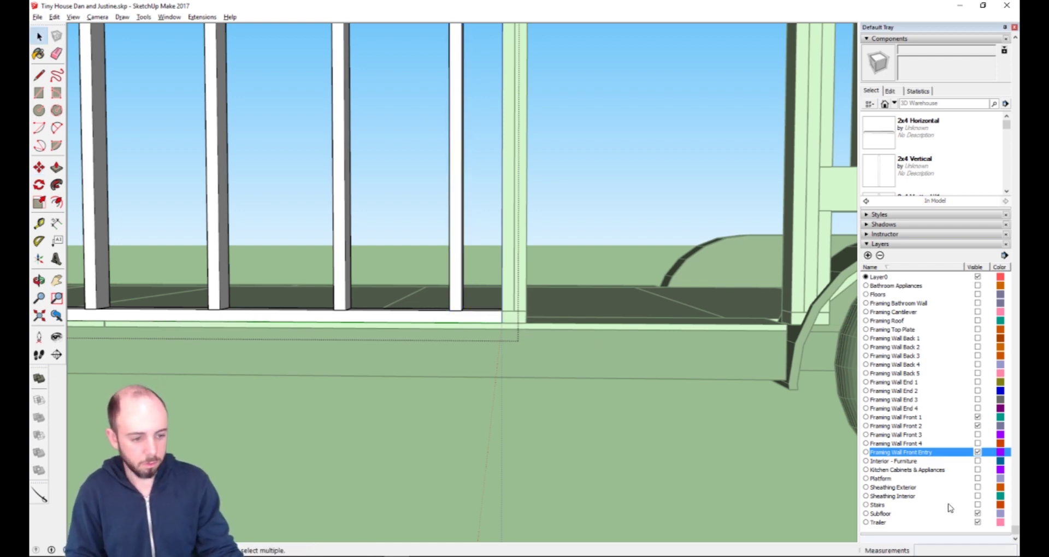
click(976, 452)
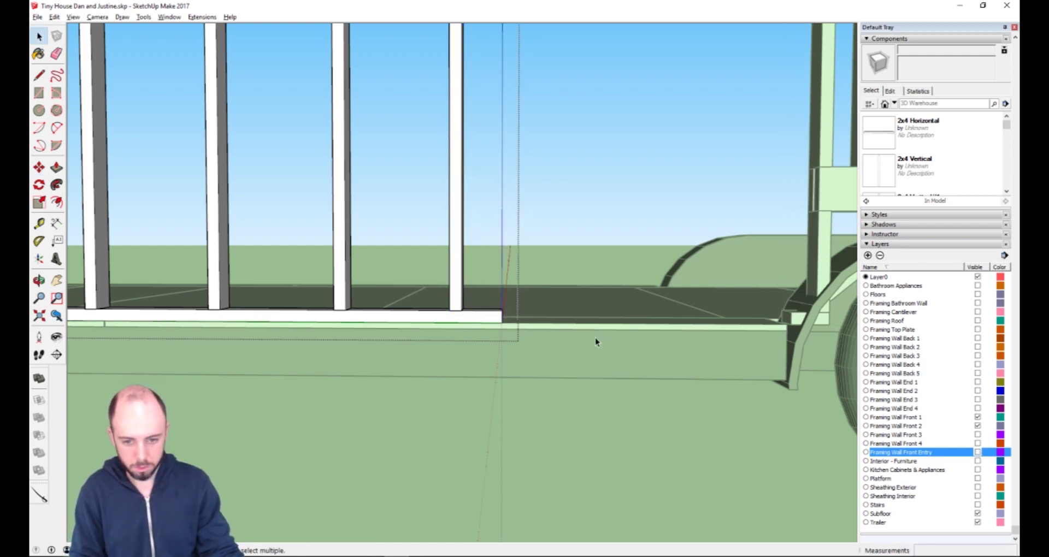
middle_drag(595, 339, 501, 317)
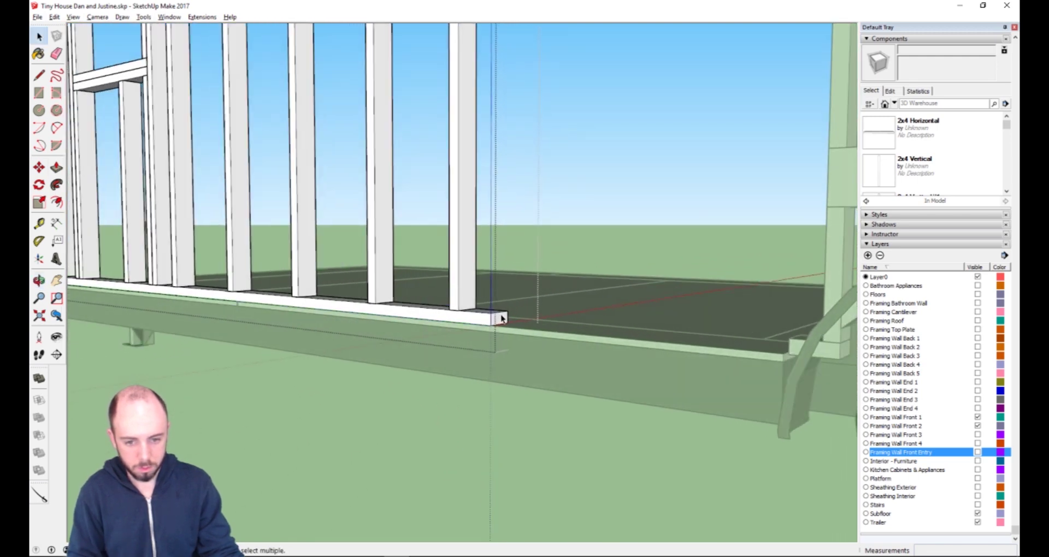
Push the bottom plate's end face back 5" to the moved stud.
click(502, 320)
key(p)
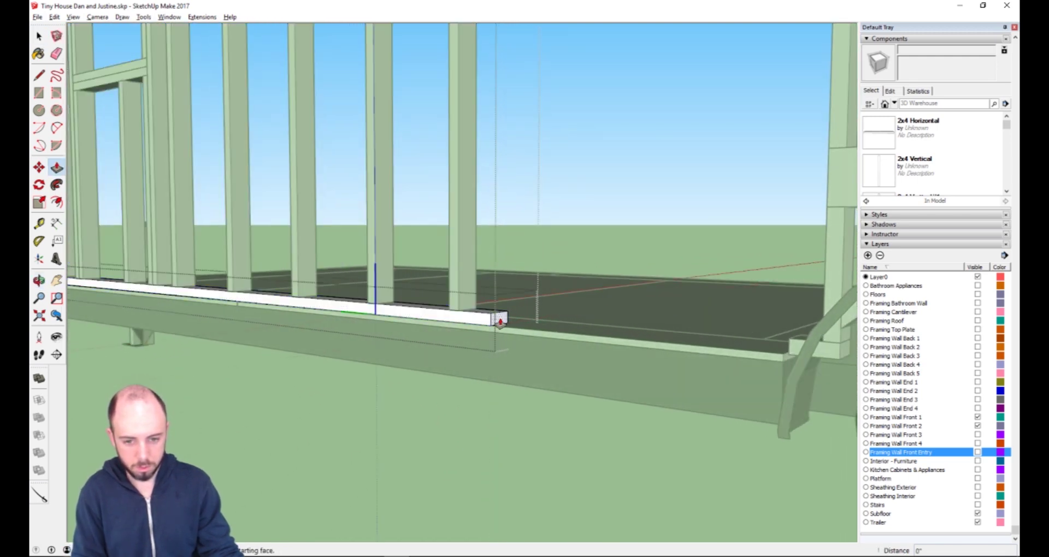
drag(502, 321, 459, 309)
middle_drag(459, 309, 656, 339)
scroll(656, 338, down, 4)
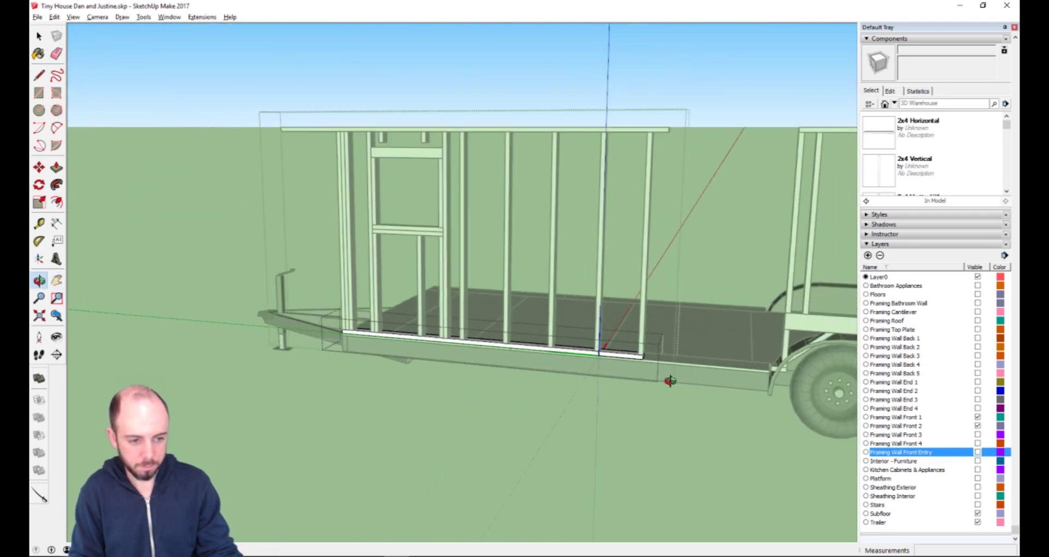
scroll(667, 381, up, 3)
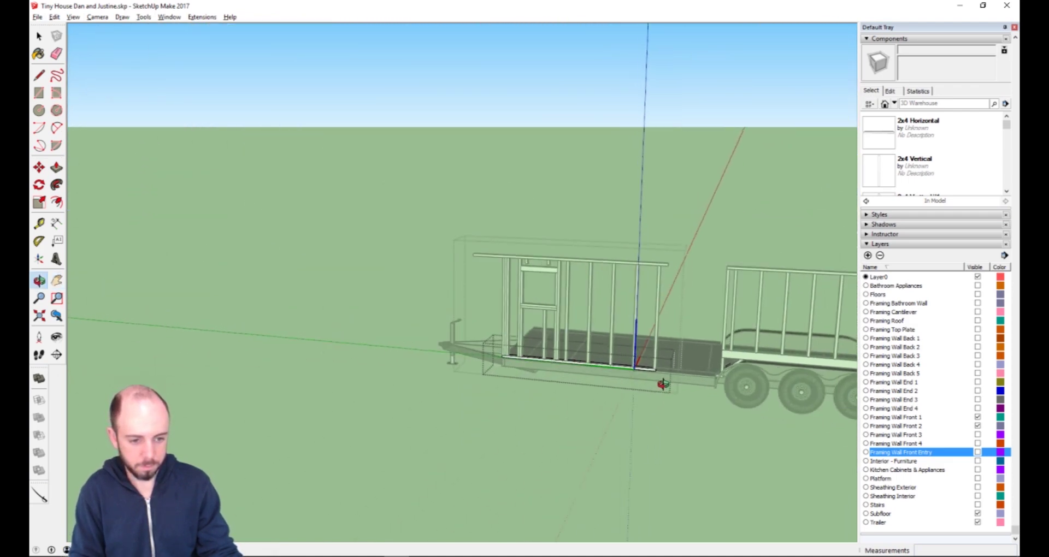
scroll(662, 384, up, 3)
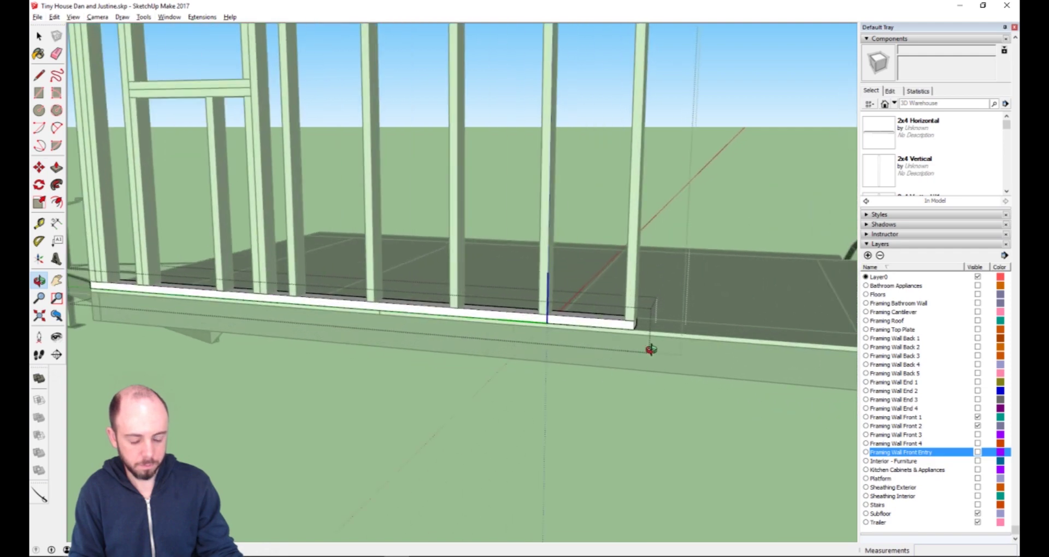
shift+middle_drag(708, 358, 442, 344)
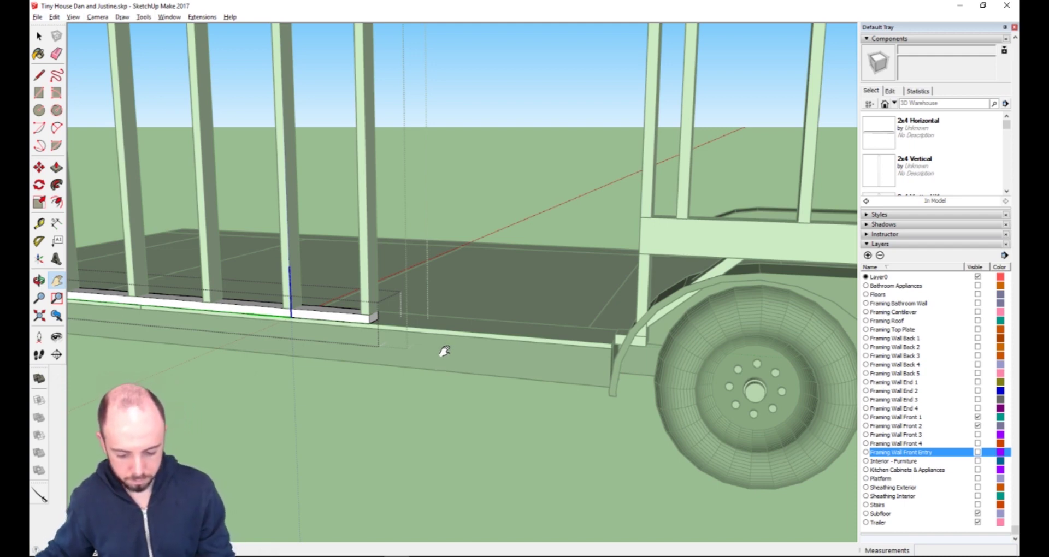
scroll(428, 370, down, 5)
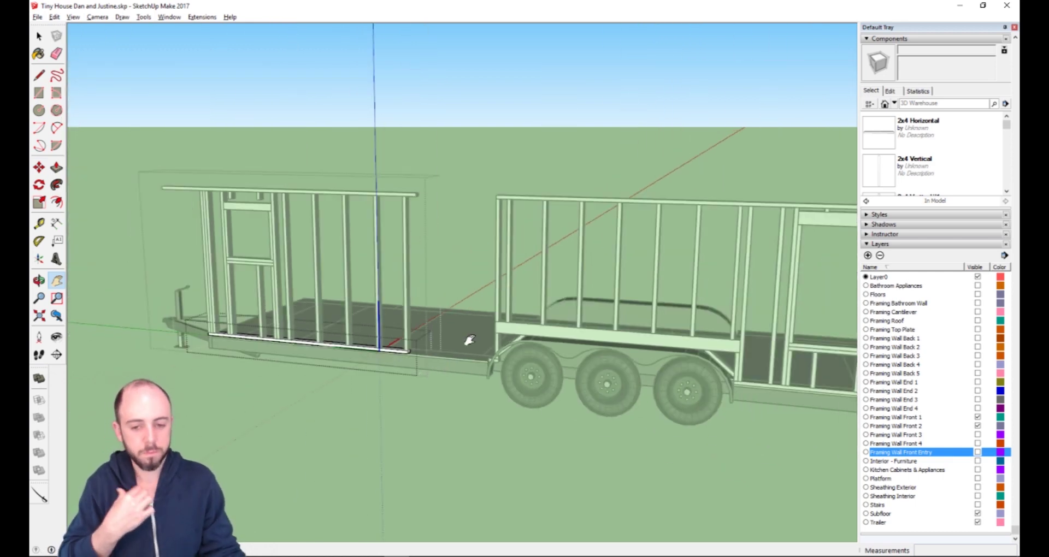
scroll(510, 370, up, 8)
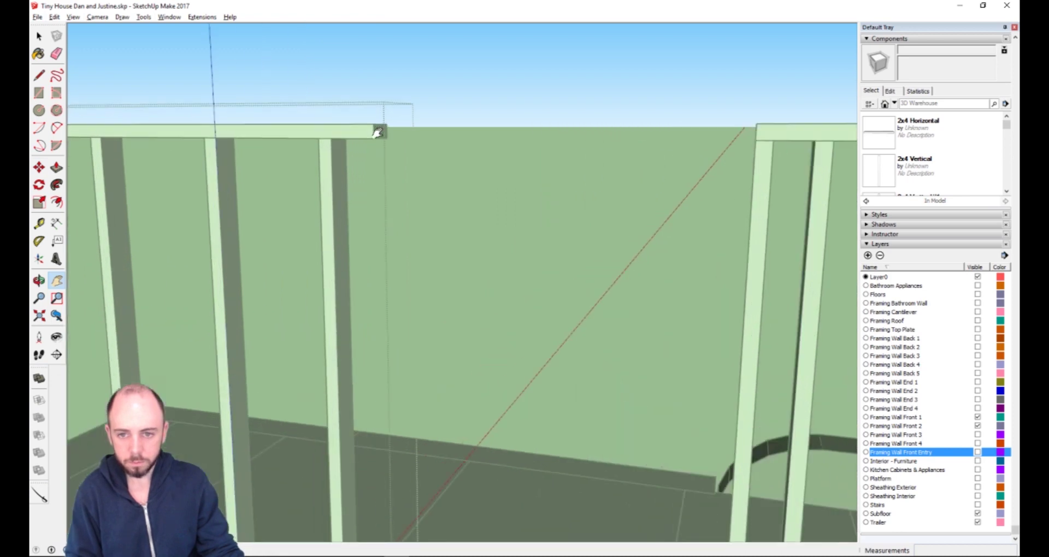
scroll(382, 135, up, 2)
Push the top plate's end face back 5" with Push/Pull.
key(space)
click(383, 137)
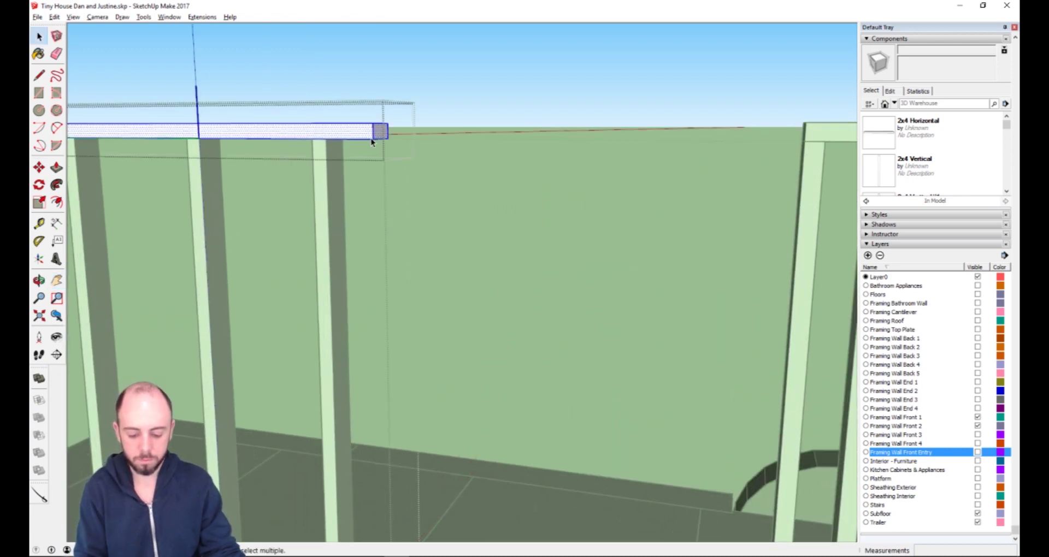
key(p)
click(378, 134)
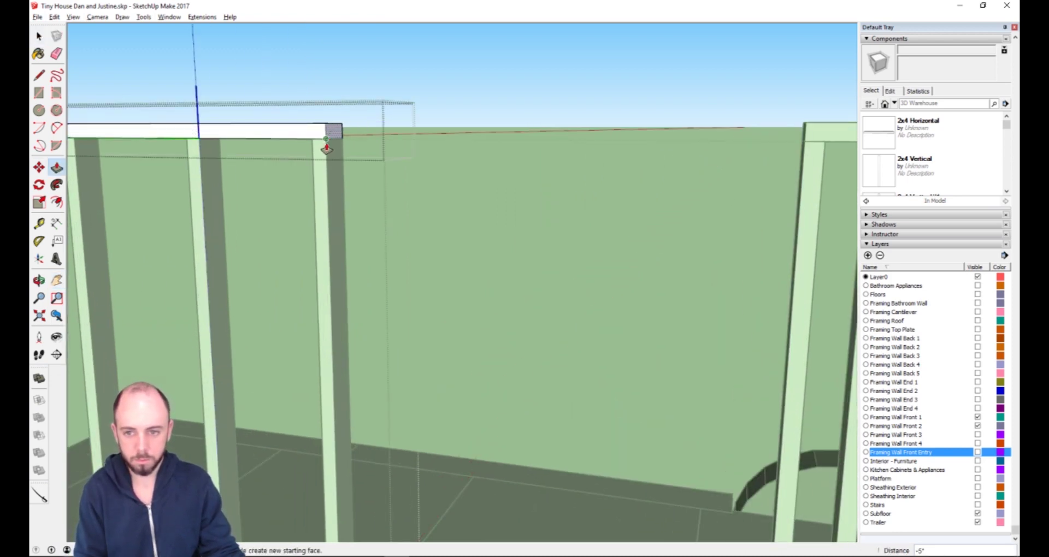
scroll(367, 228, down, 5)
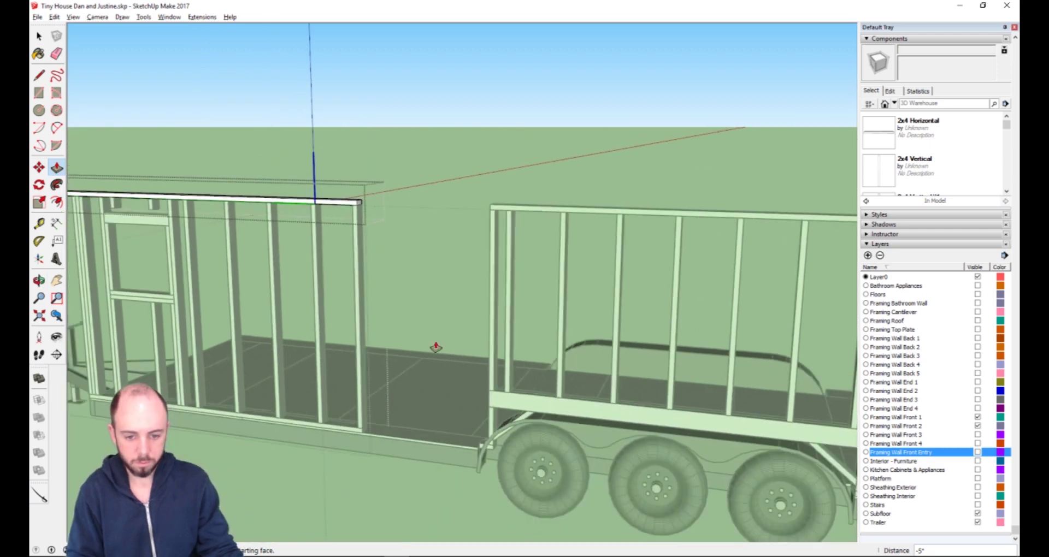
Turn the Framing Wall Front Entry layer visible again.
middle_drag(446, 369, 523, 355)
key(space)
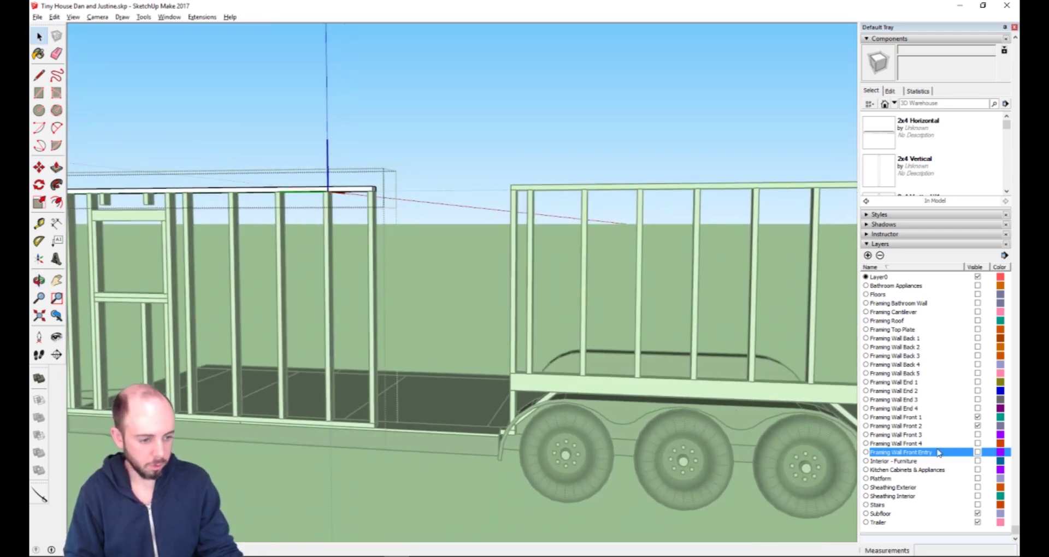
click(978, 452)
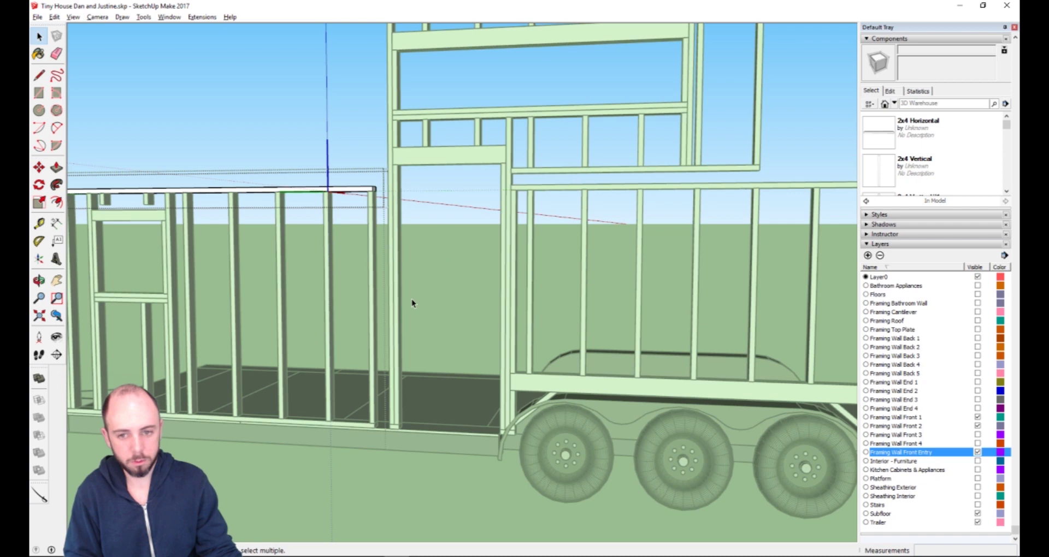
Select the front entry framing and orbit to a side-on view of the trailer.
click(399, 388)
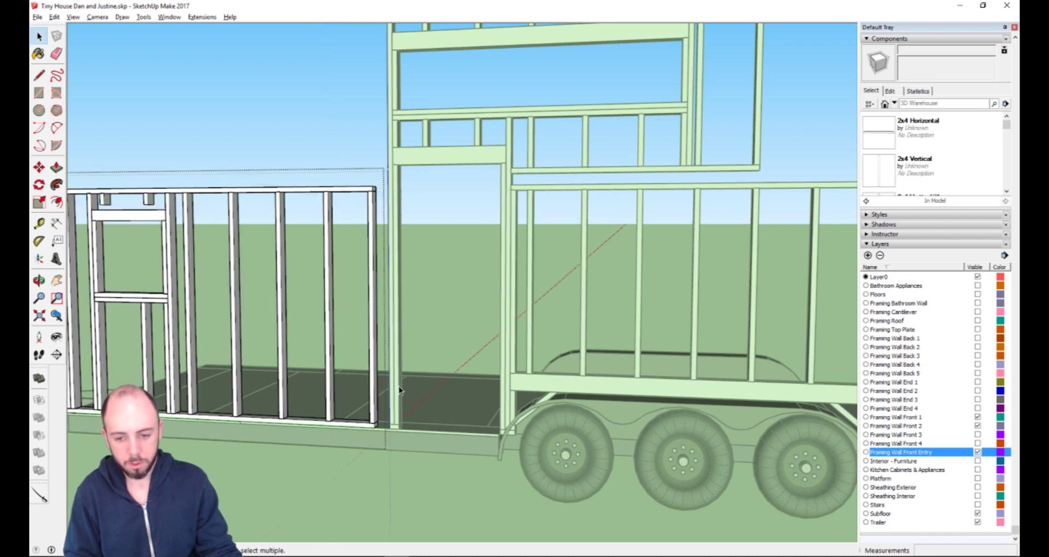
double_click(398, 423)
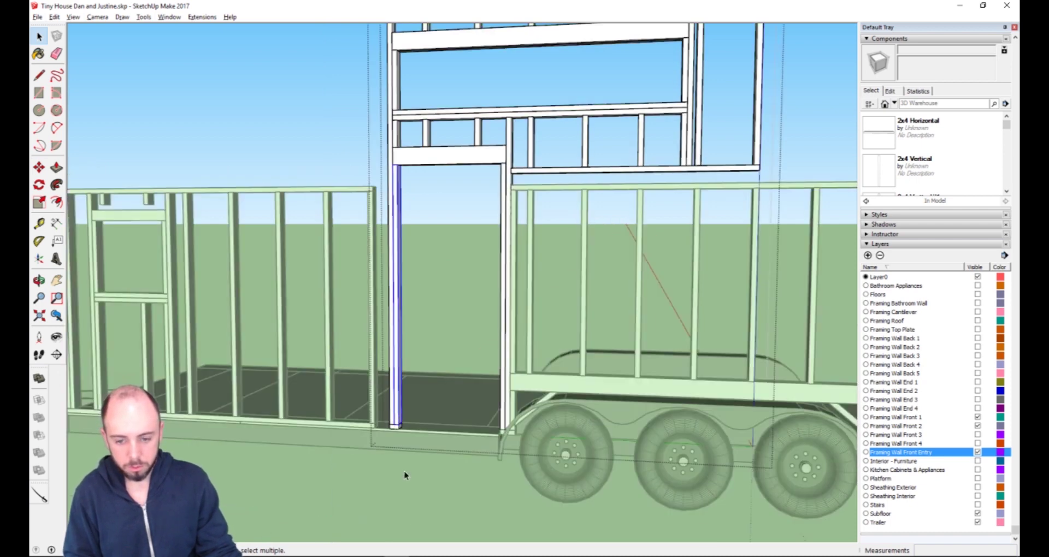
click(405, 475)
click(398, 424)
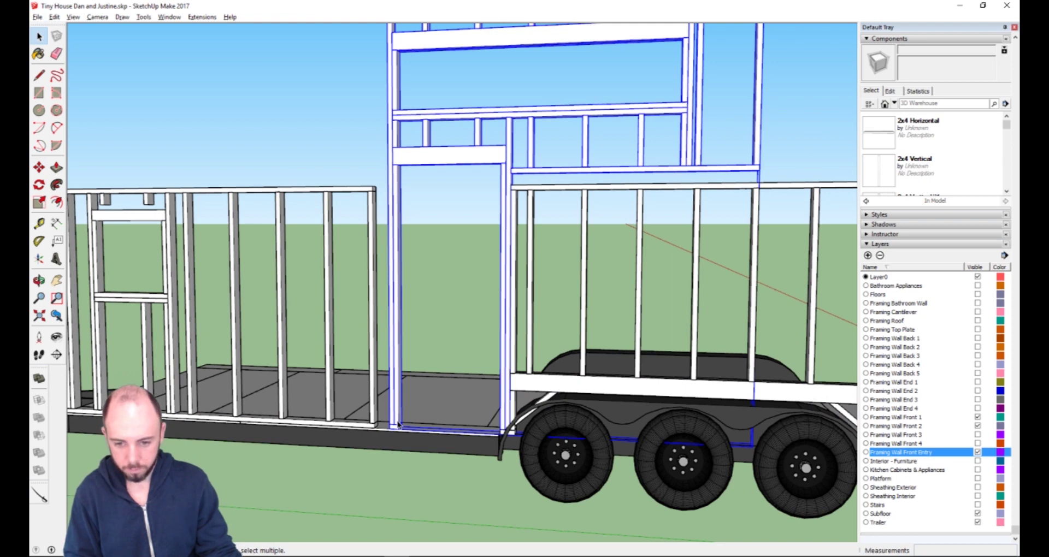
key(m)
click(389, 430)
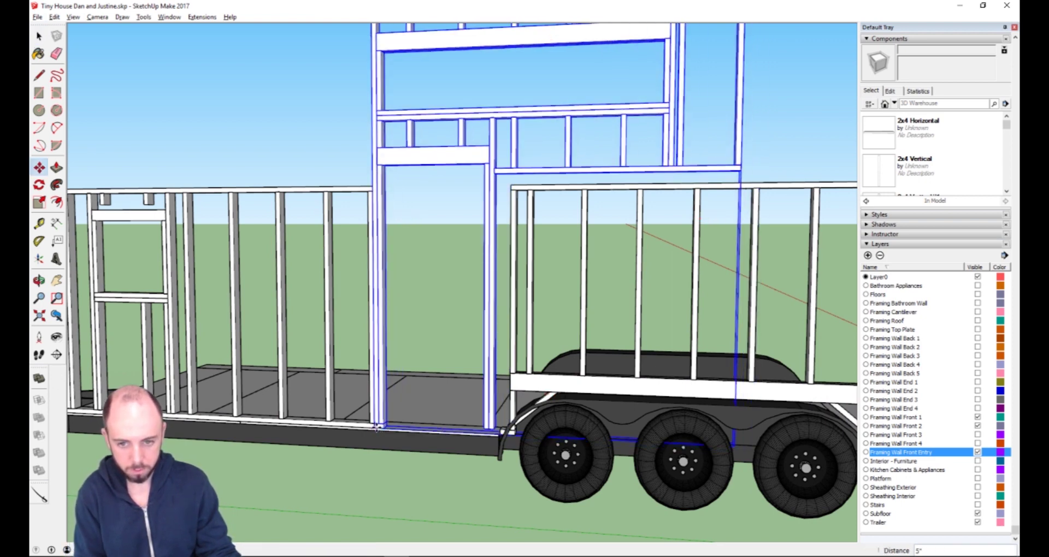
scroll(428, 372, down, 5)
scroll(428, 372, up, 4)
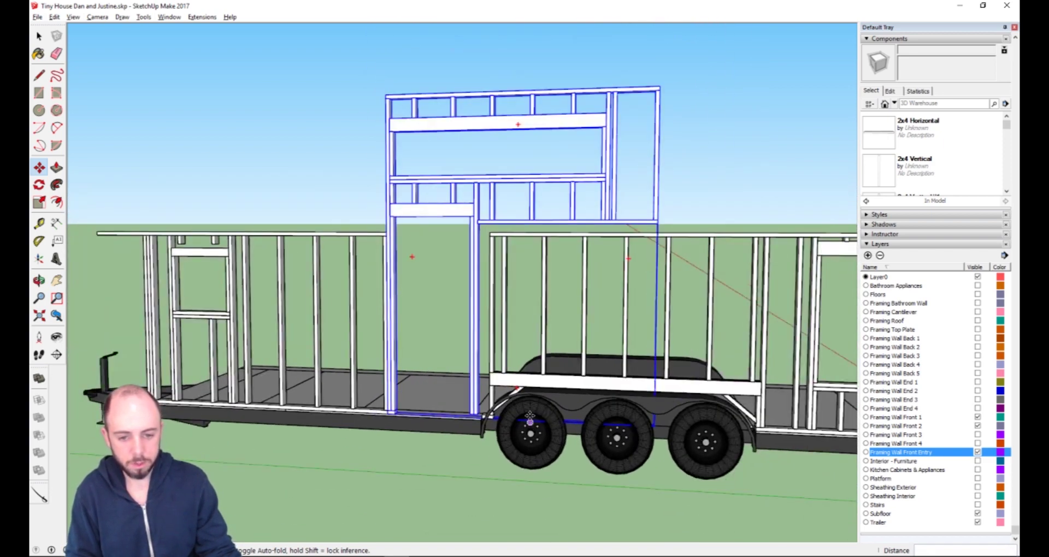
key(o)
drag(488, 388, 533, 381)
scroll(533, 381, up, 6)
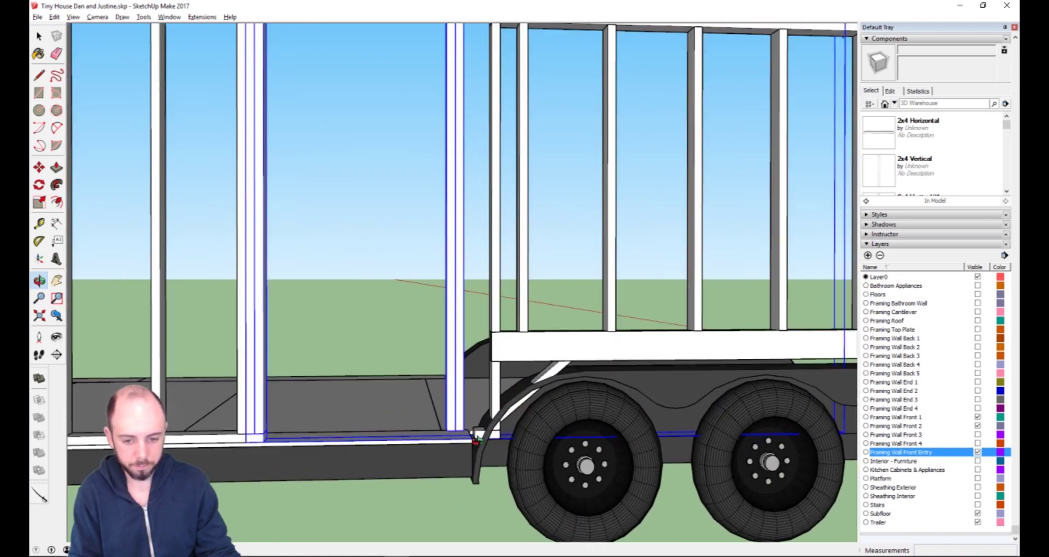
Inside the front-entry wall, move the end post and diagonal brace 5" left.
key(space)
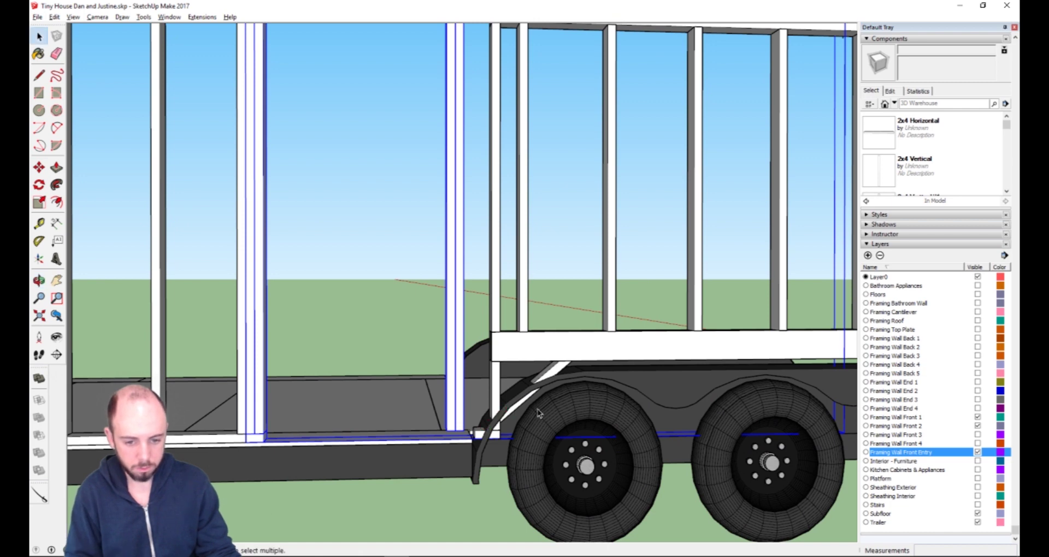
click(554, 374)
double_click(554, 374)
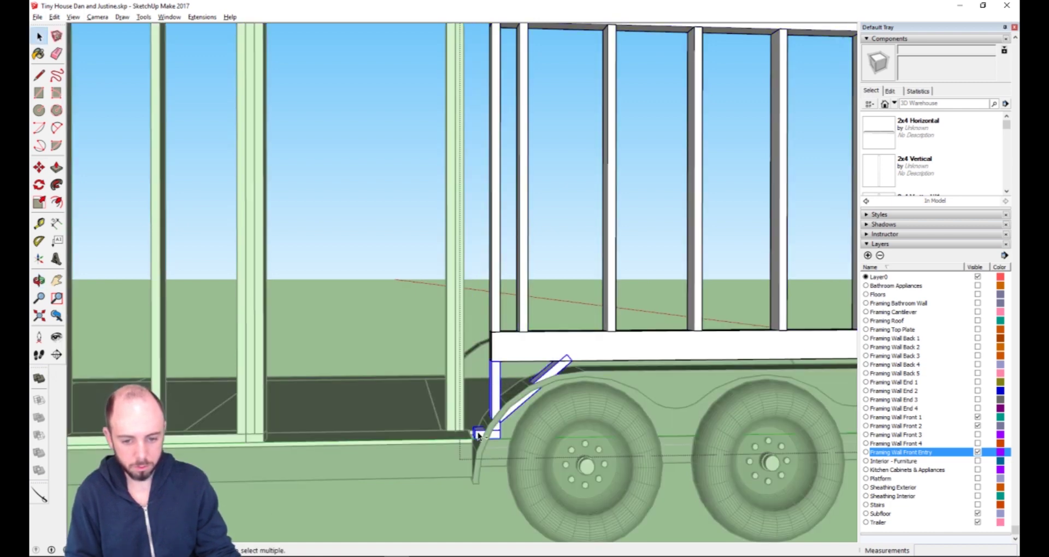
key(m)
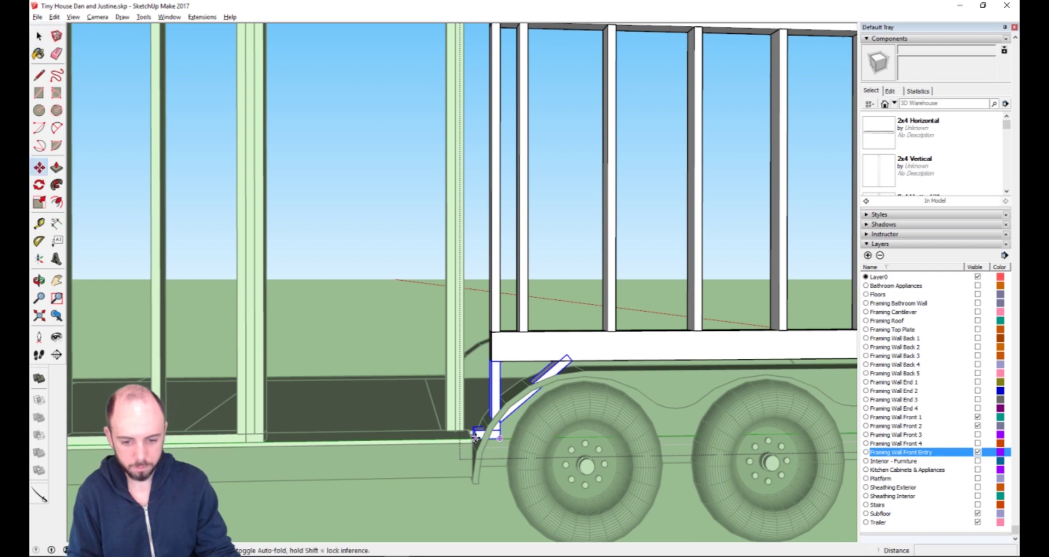
click(476, 435)
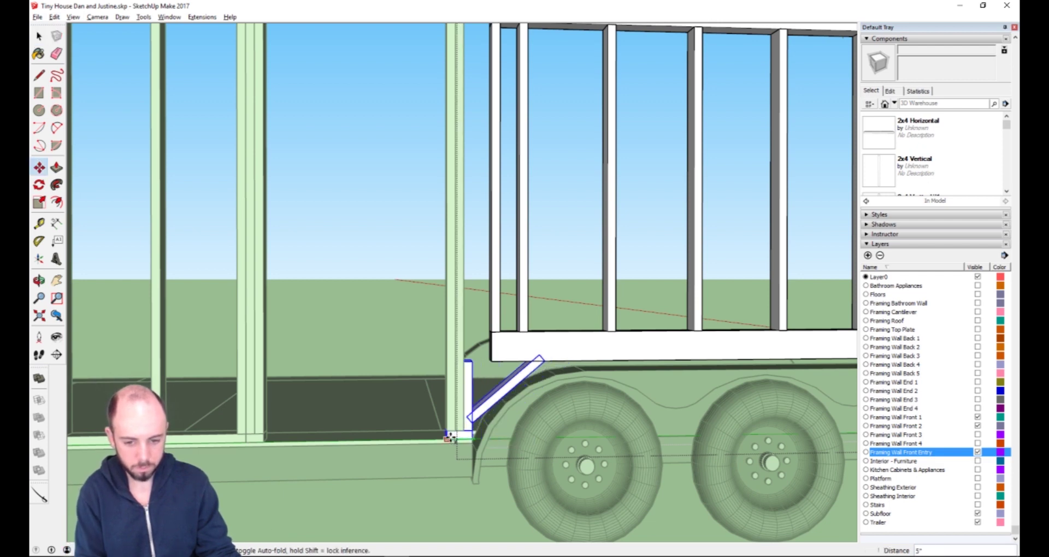
click(450, 437)
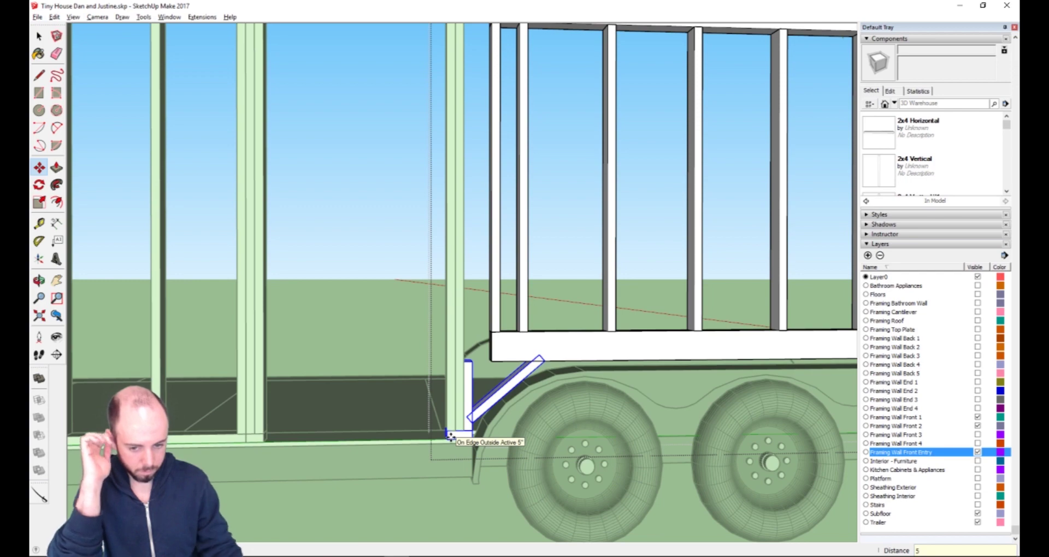
scroll(451, 437, up, 3)
scroll(451, 437, up, 5)
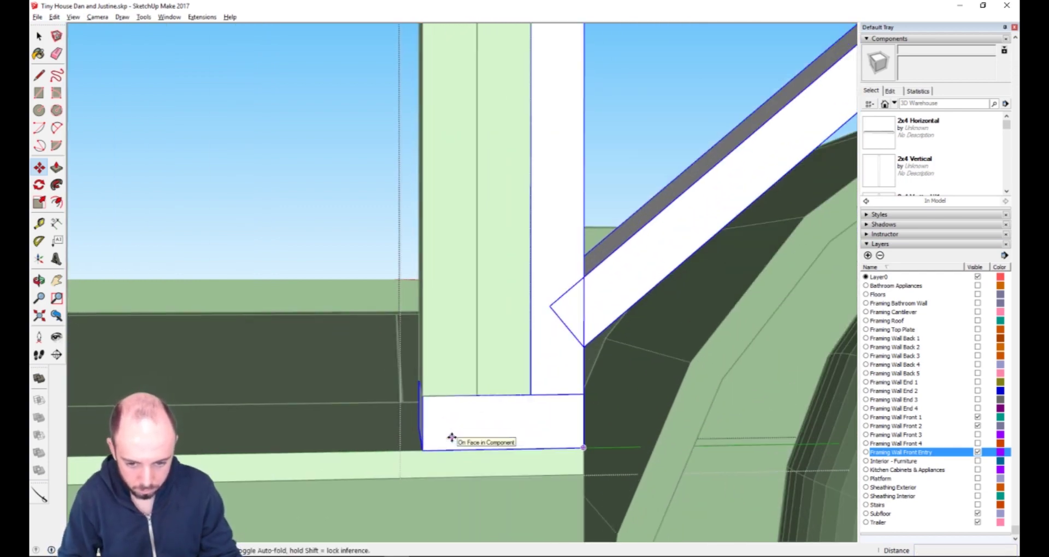
middle_drag(417, 419, 466, 402)
scroll(467, 407, down, 10)
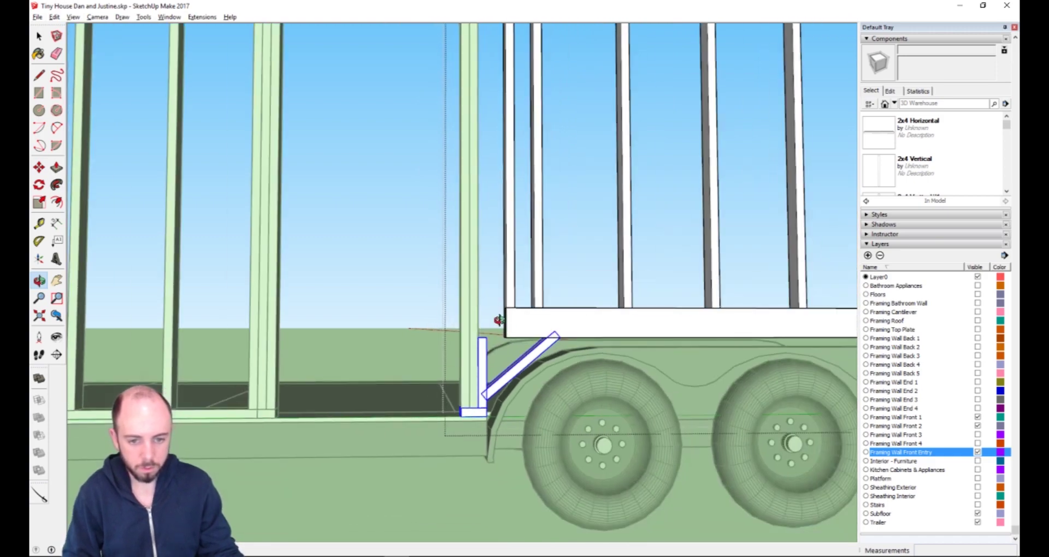
Pull the entry wall's lower plate end out 5" to the left.
scroll(508, 326, up, 8)
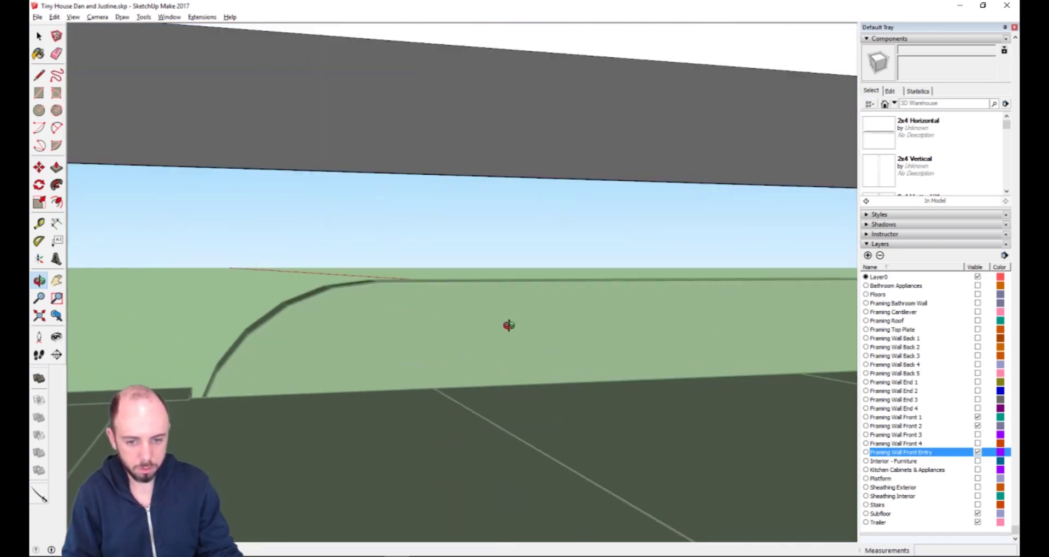
key(space)
scroll(501, 328, down, 5)
click(479, 298)
double_click(480, 298)
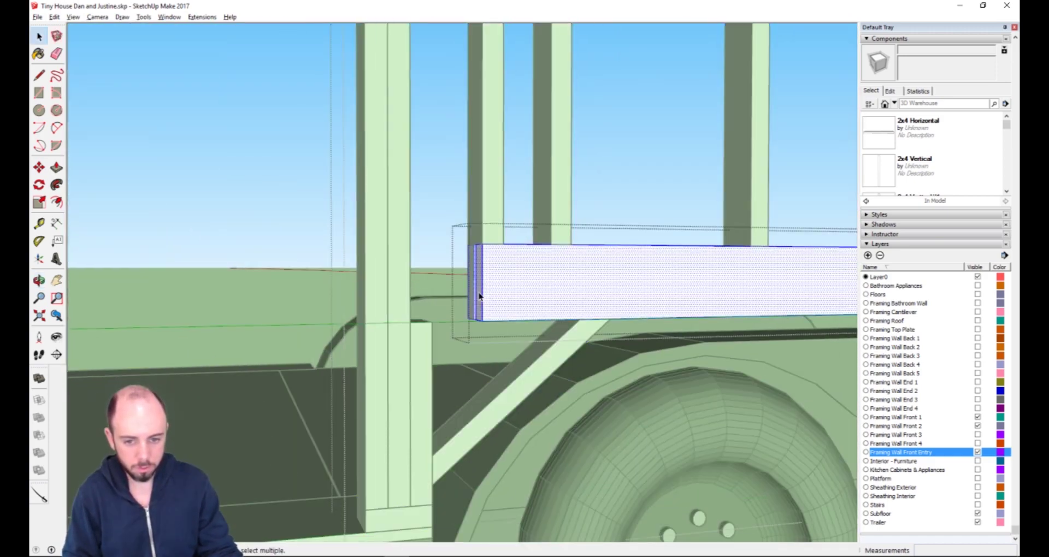
key(p)
click(479, 298)
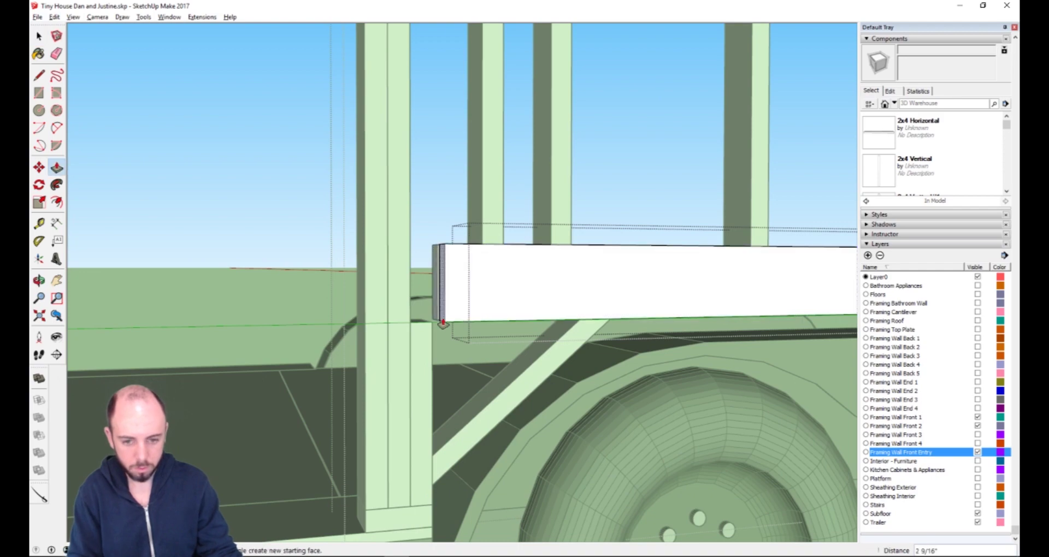
scroll(402, 349, down, 5)
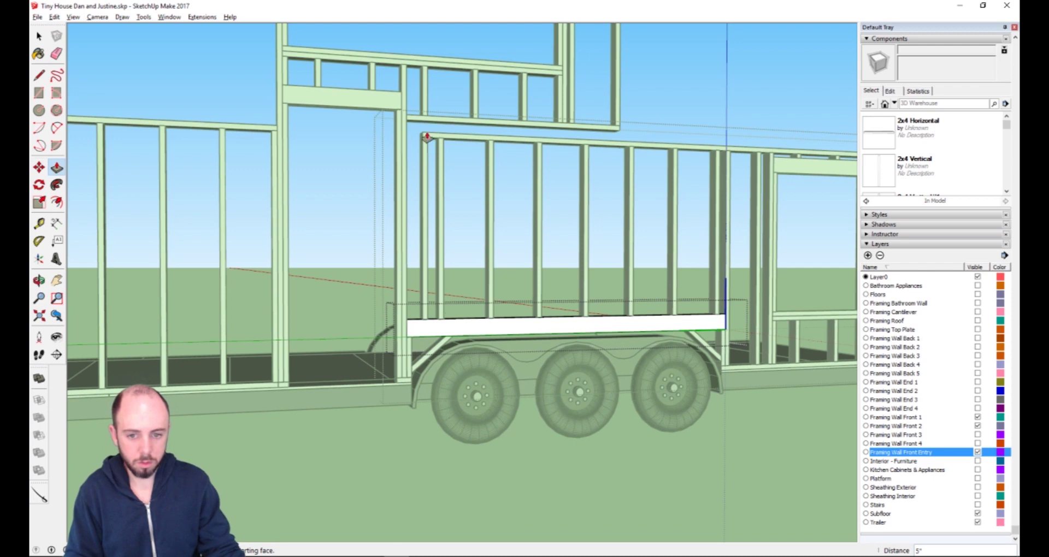
click(426, 143)
key(space)
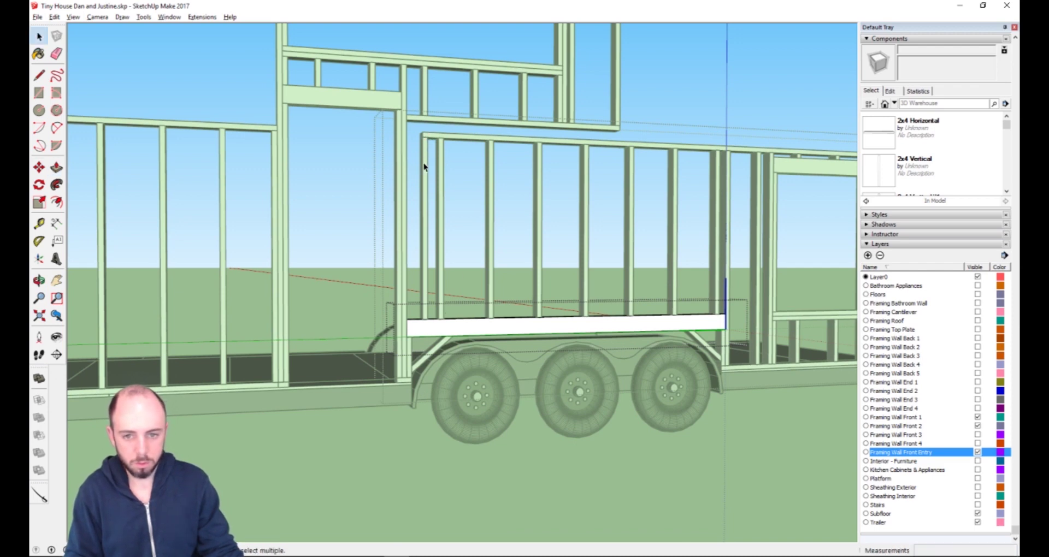
Move the leftmost entry wall stud 5" to the left.
scroll(424, 163, up, 3)
double_click(428, 206)
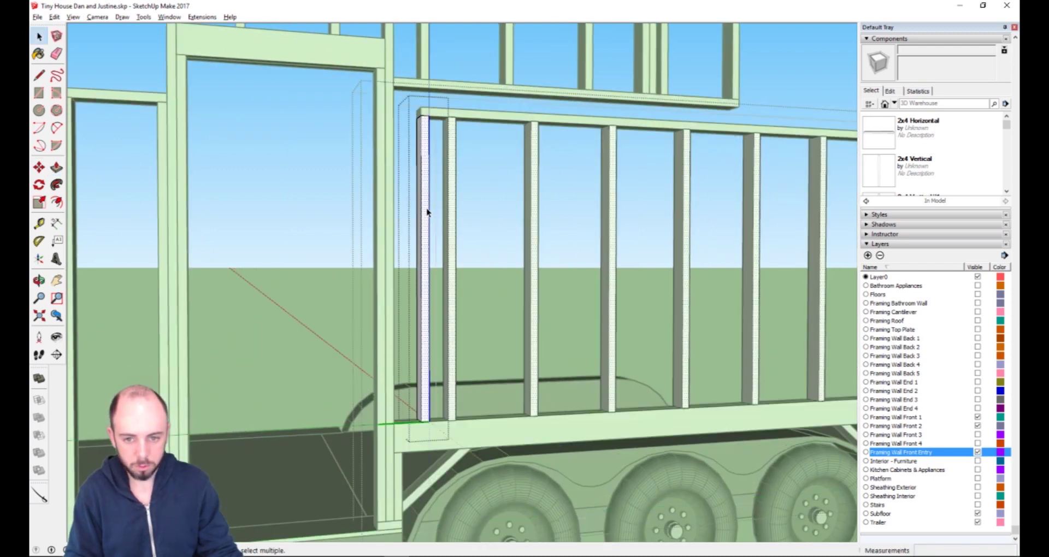
key(Escape)
click(421, 254)
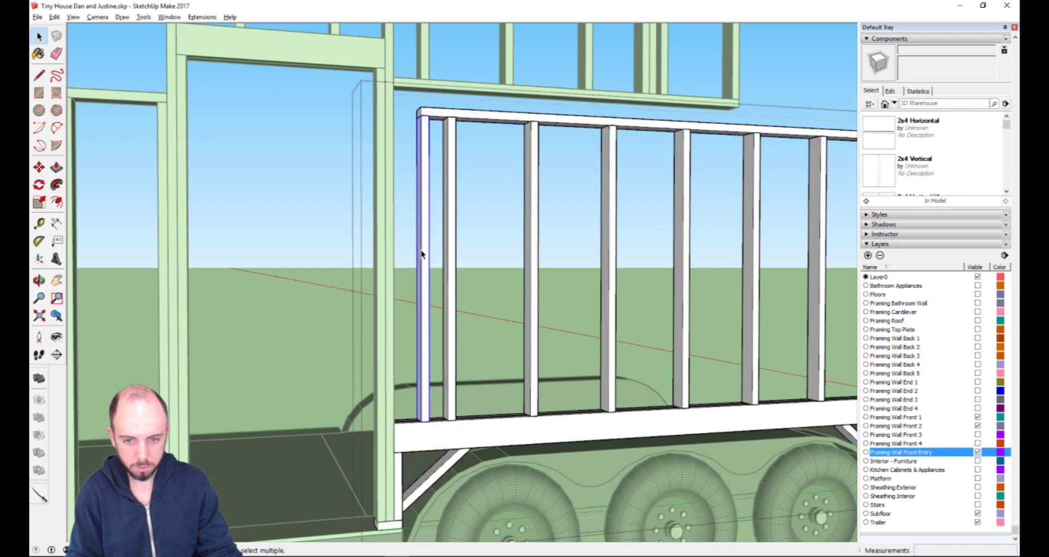
key(m)
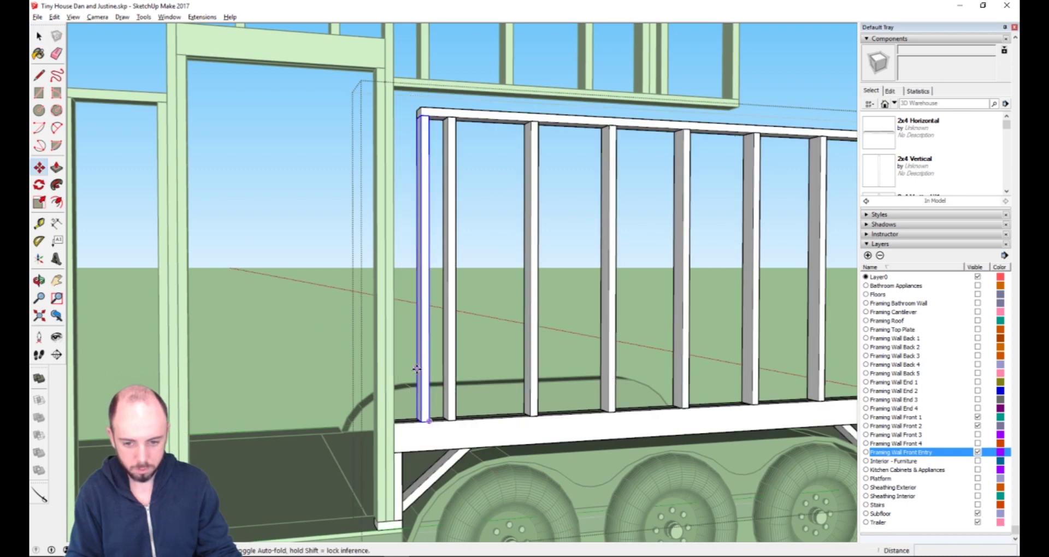
click(421, 421)
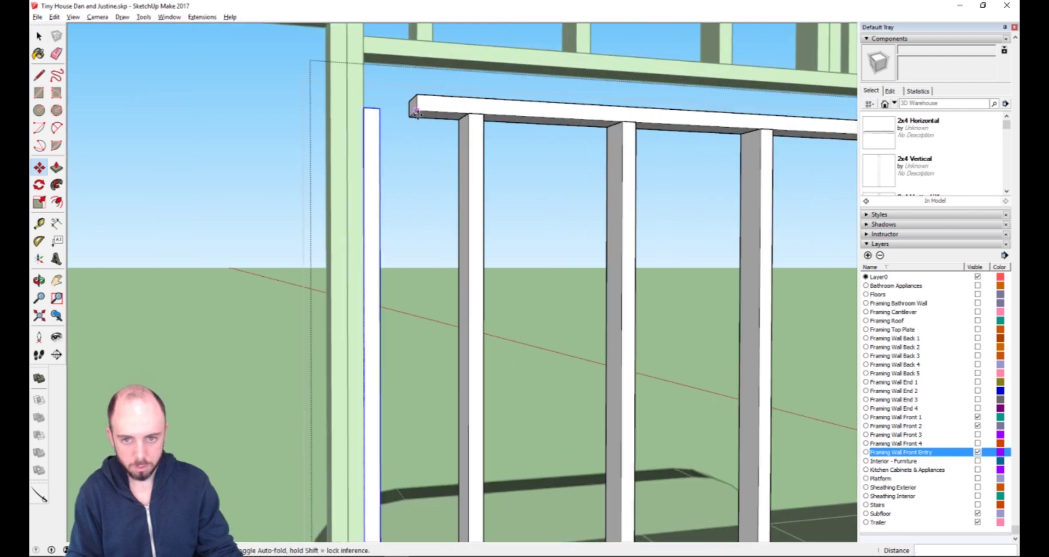
scroll(424, 115, up, 5)
key(space)
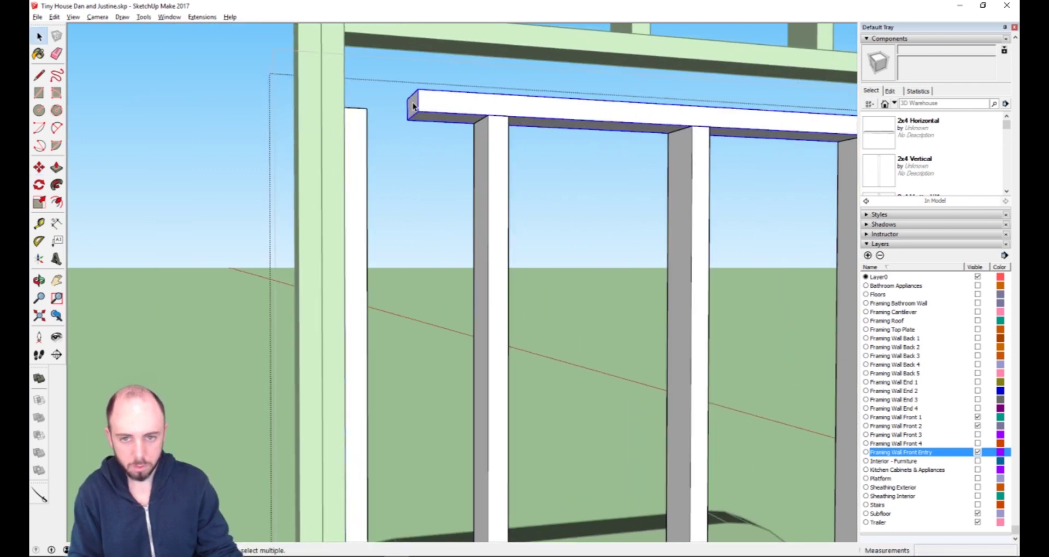
Extend the top header's left end 5" onto the column face.
double_click(412, 103)
key(p)
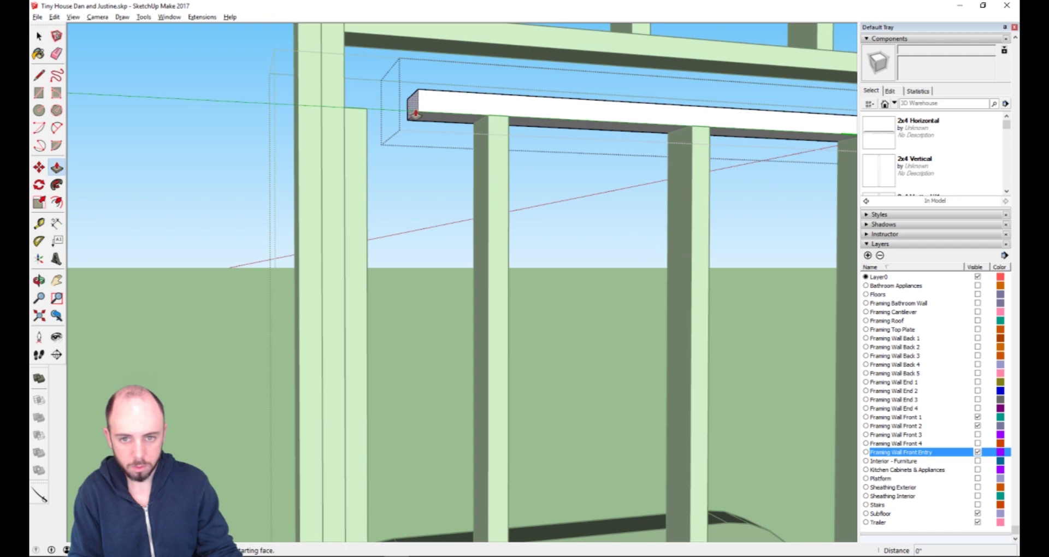
click(416, 114)
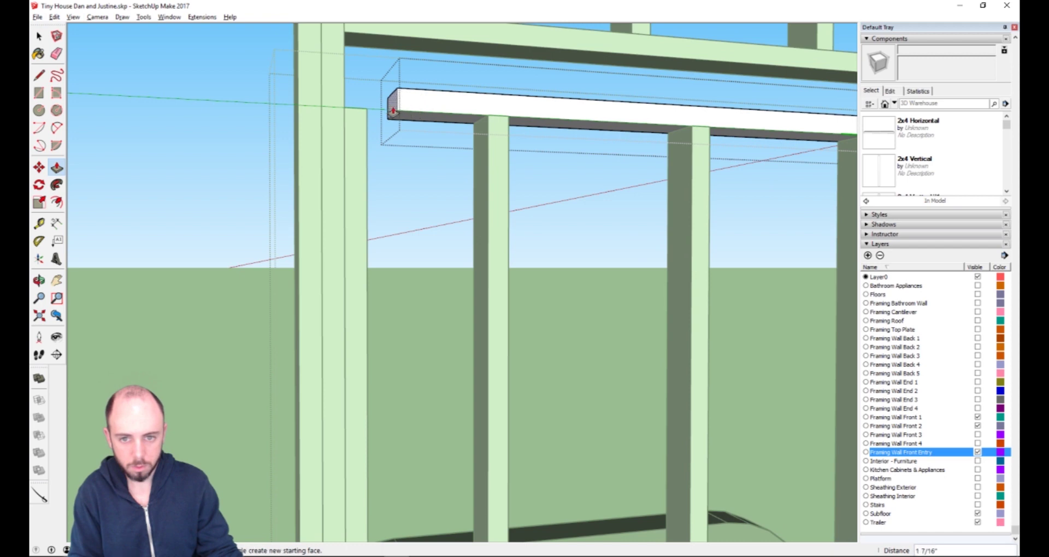
click(344, 113)
scroll(395, 158, down, 10)
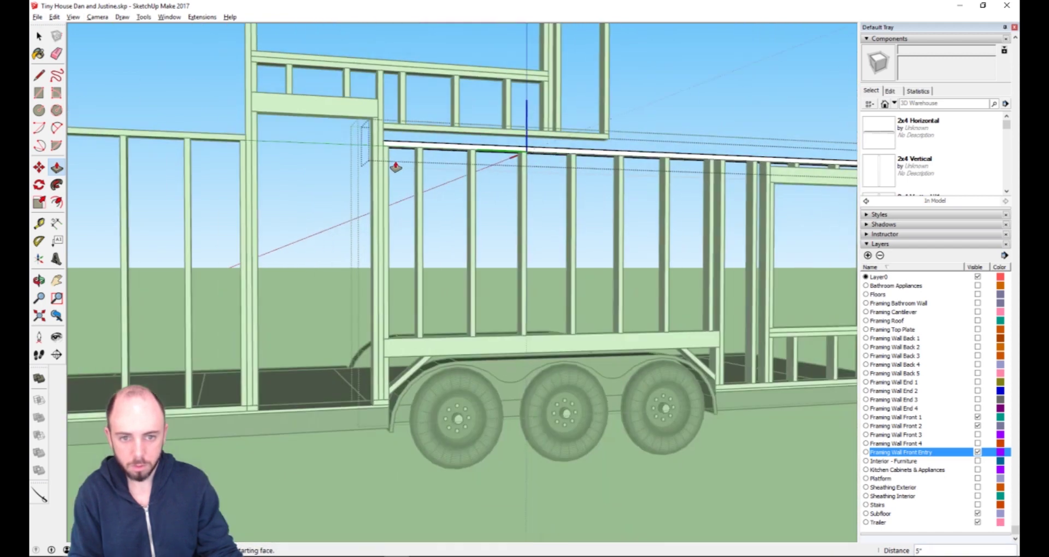
key(space)
Exit the header and entry wall group editing contexts.
click(534, 106)
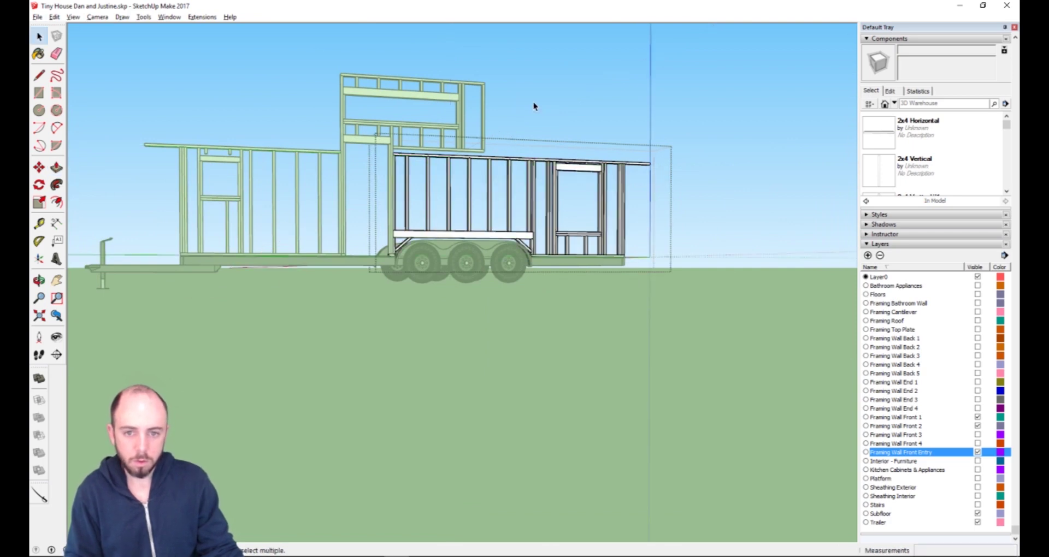
scroll(434, 225, down, 2)
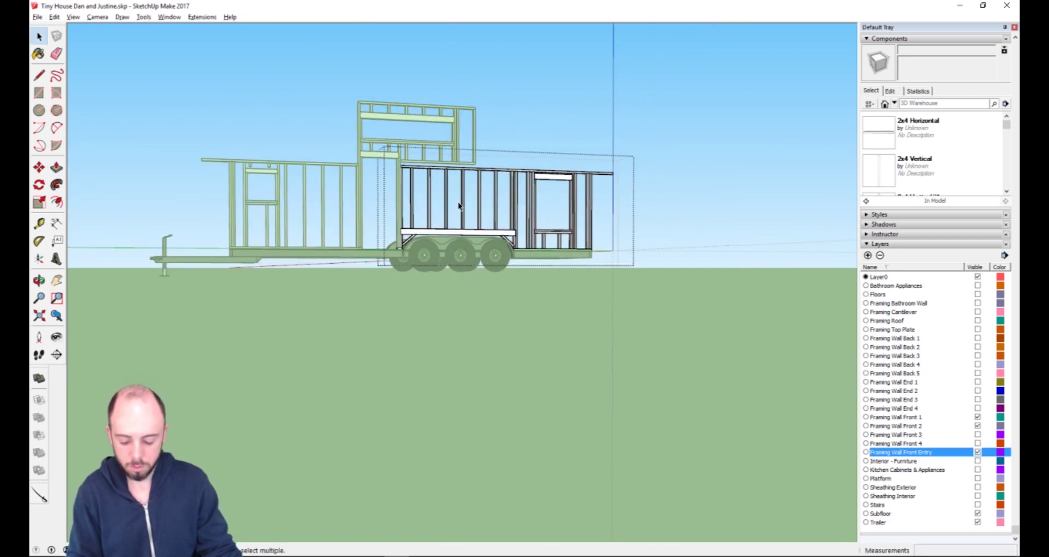
middle_drag(459, 206, 428, 194)
scroll(394, 207, up, 3)
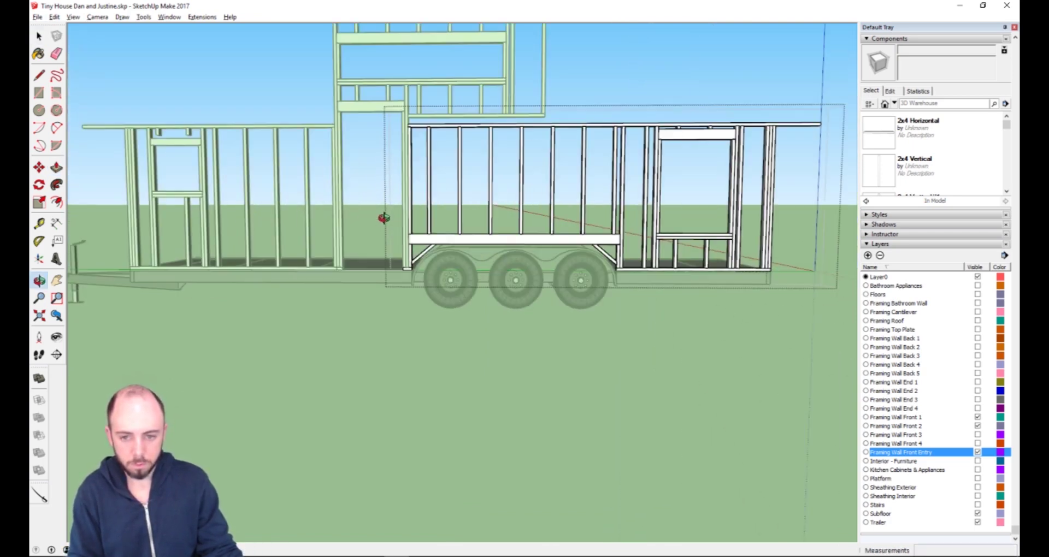
scroll(384, 218, up, 3)
scroll(399, 235, down, 6)
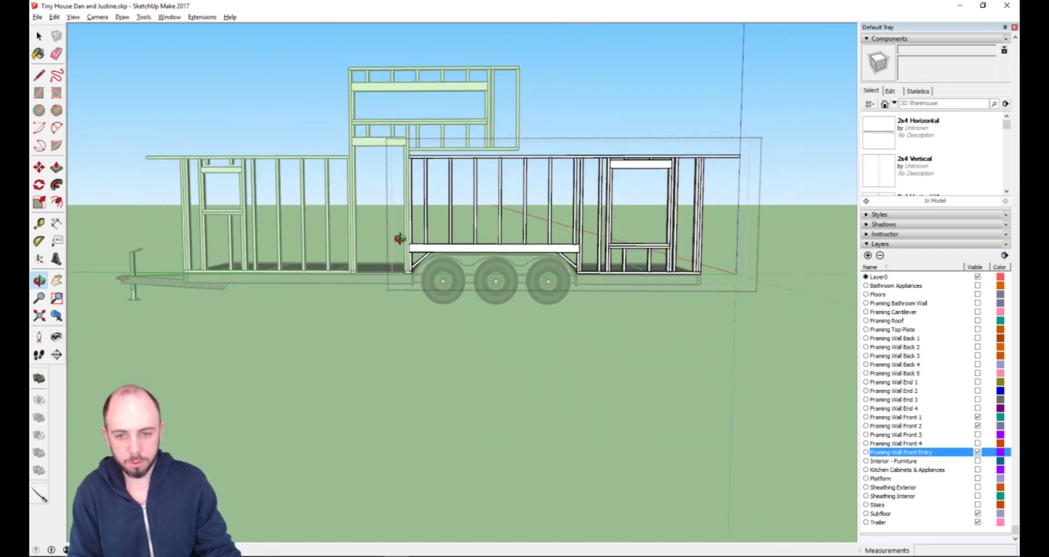
key(space)
click(556, 385)
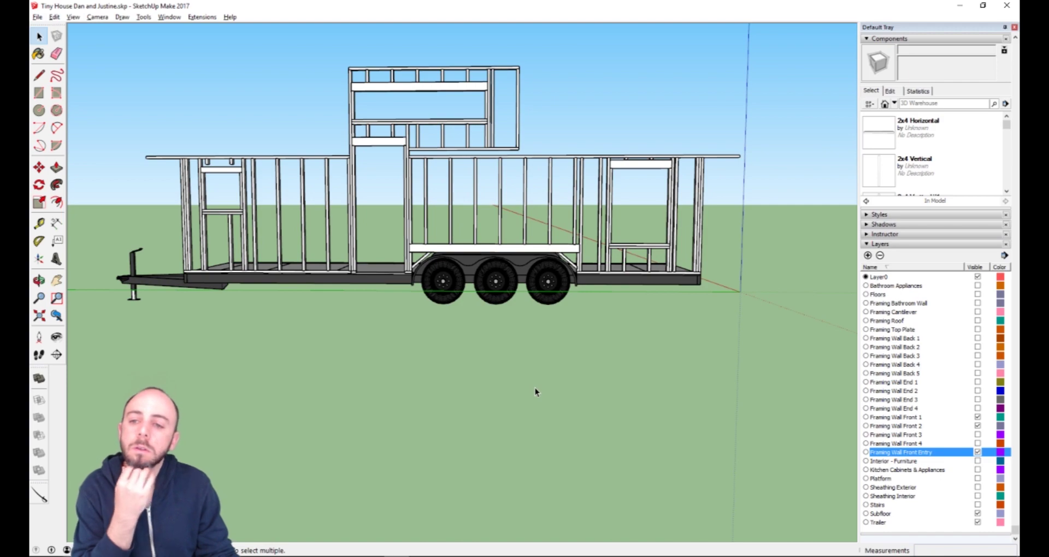
scroll(252, 151, up, 3)
scroll(219, 171, up, 4)
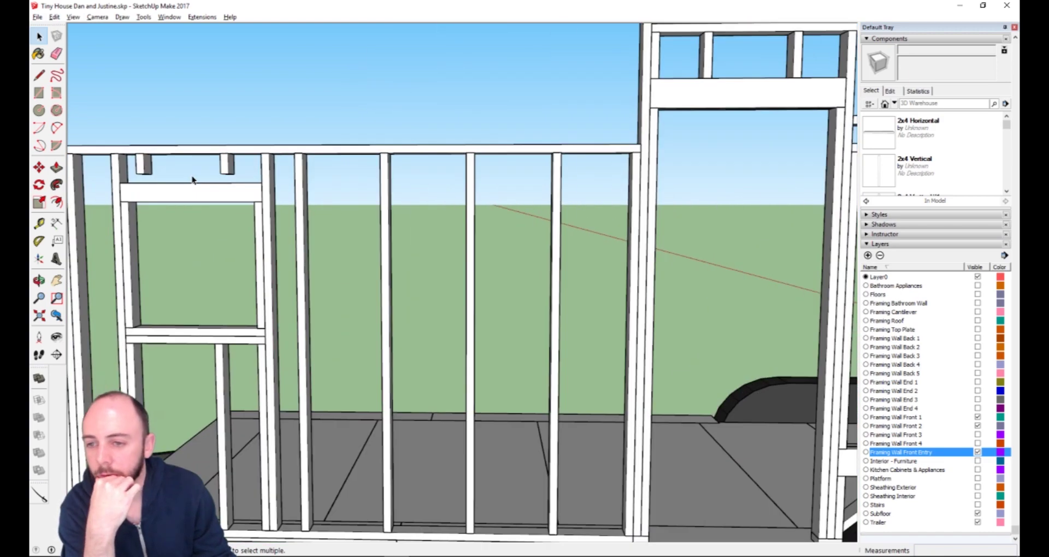
scroll(192, 180, down, 8)
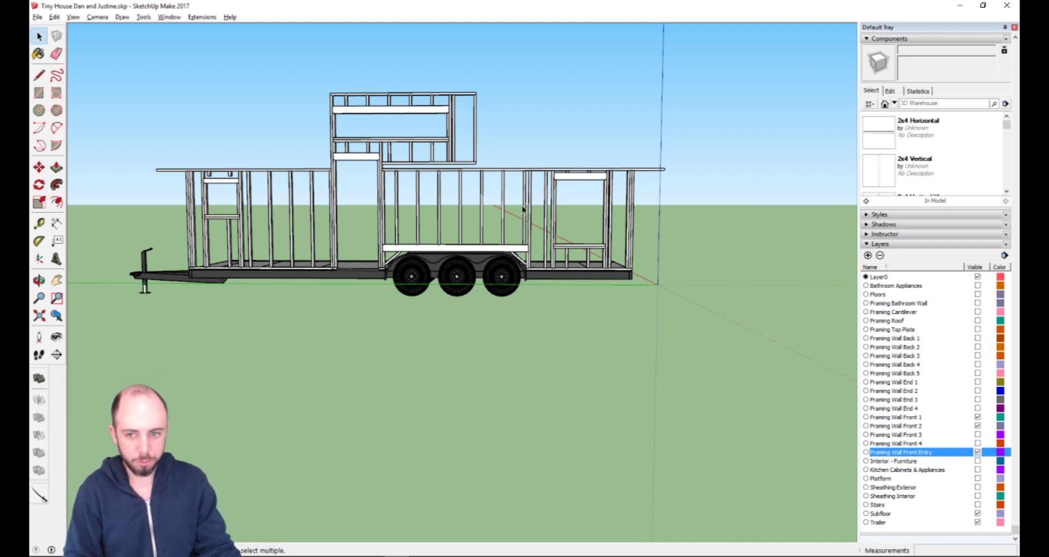
Show the Framing Wall Front 3 layer and leave Framing Wall Front Entry hidden.
click(977, 435)
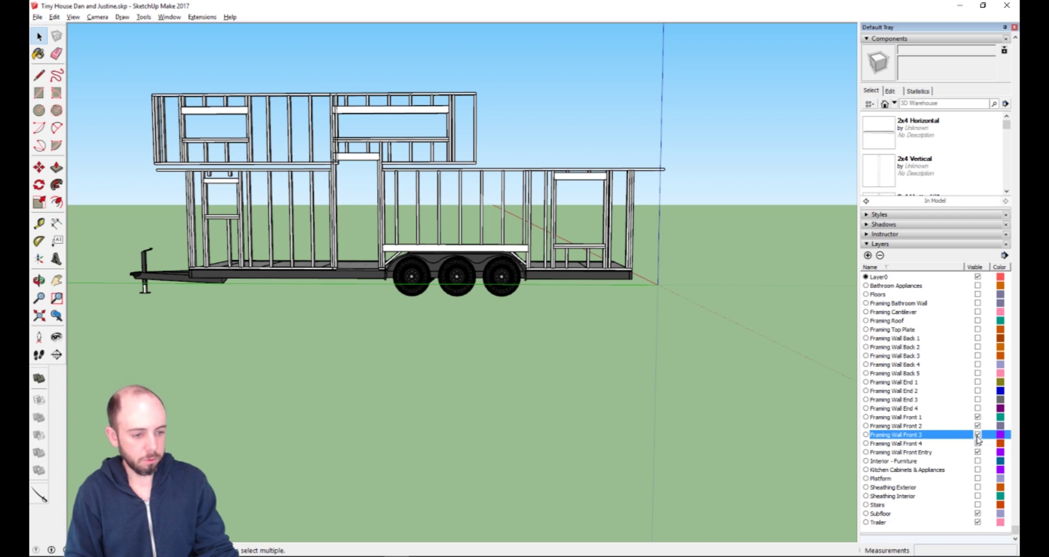
click(978, 429)
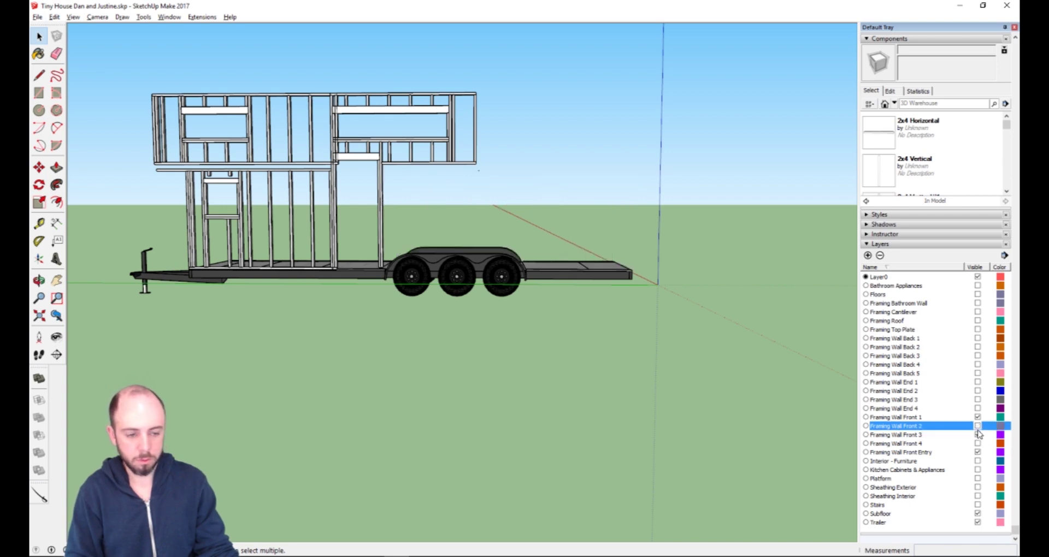
click(977, 430)
click(977, 453)
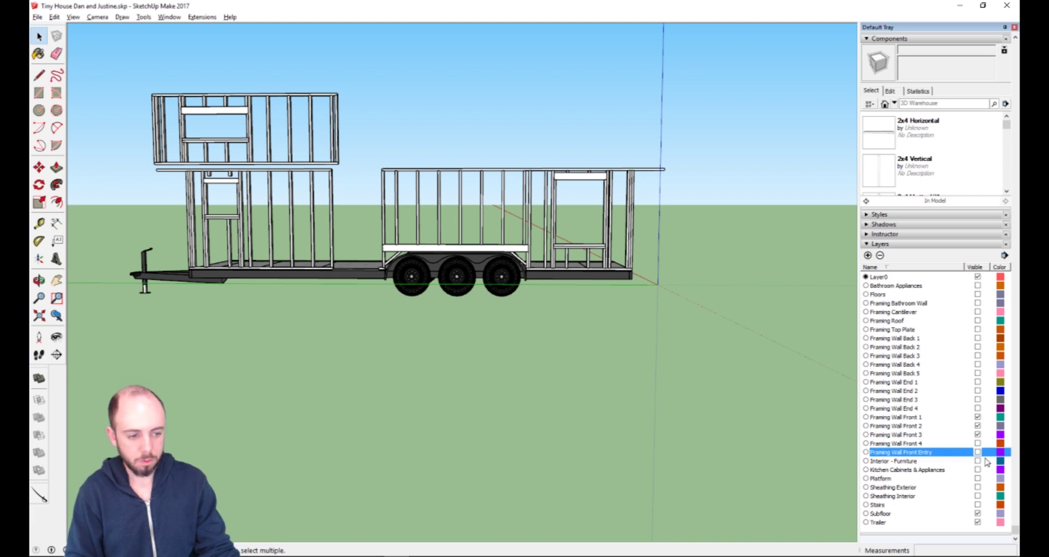
click(977, 453)
click(978, 452)
click(978, 453)
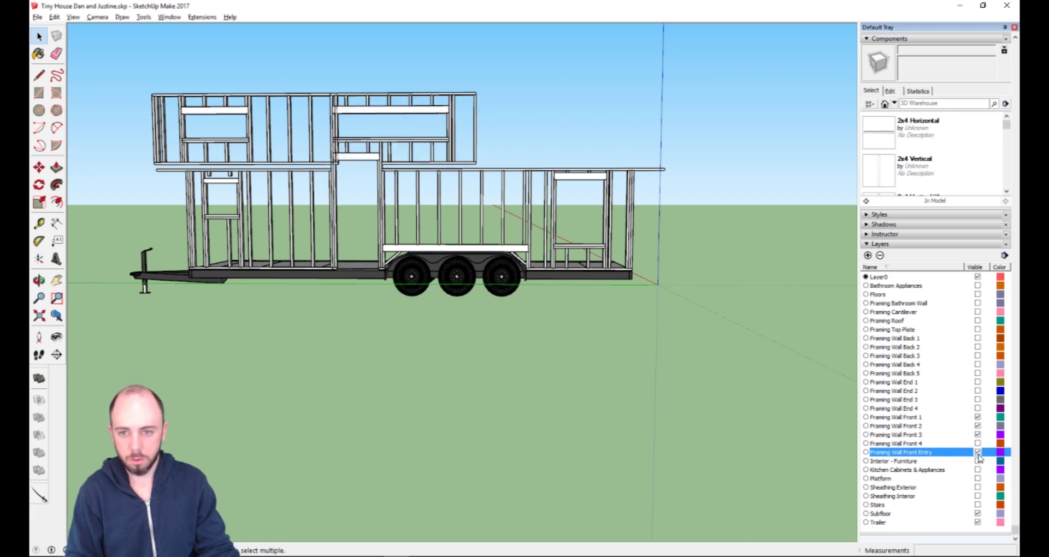
click(978, 453)
scroll(348, 169, up, 8)
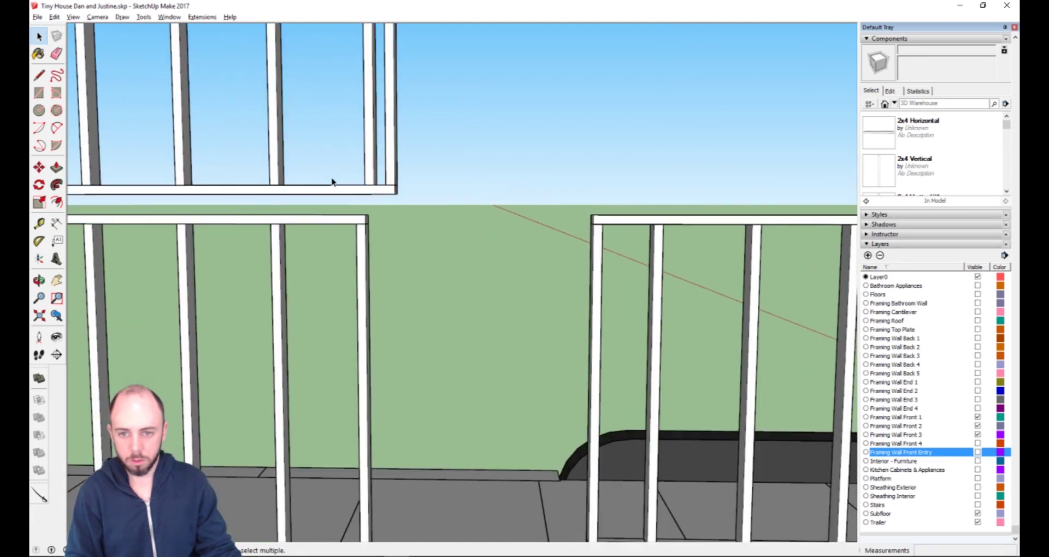
Open the nested loft wall framing groups and select the top plate board.
middle_drag(394, 159, 290, 211)
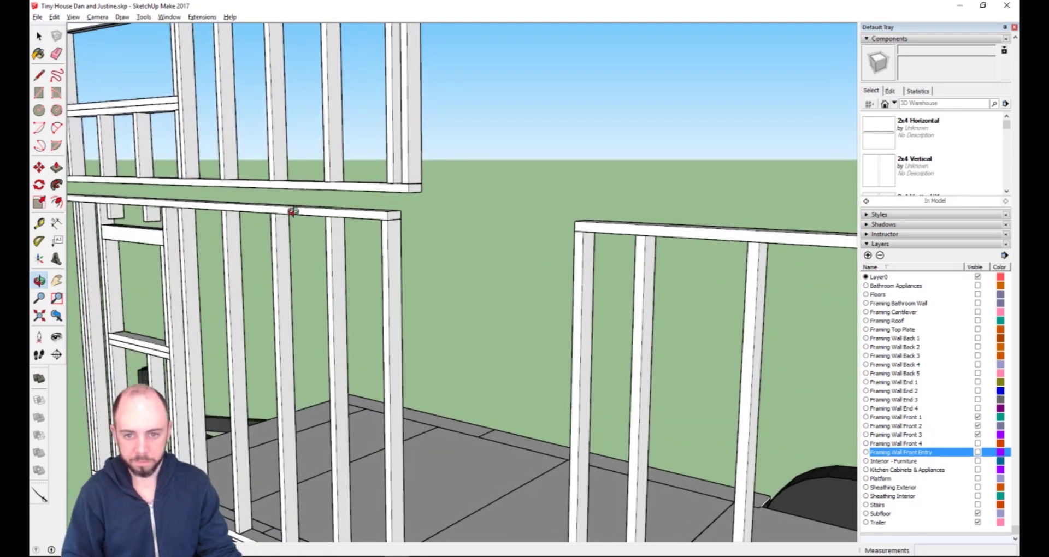
click(412, 192)
double_click(414, 190)
double_click(414, 190)
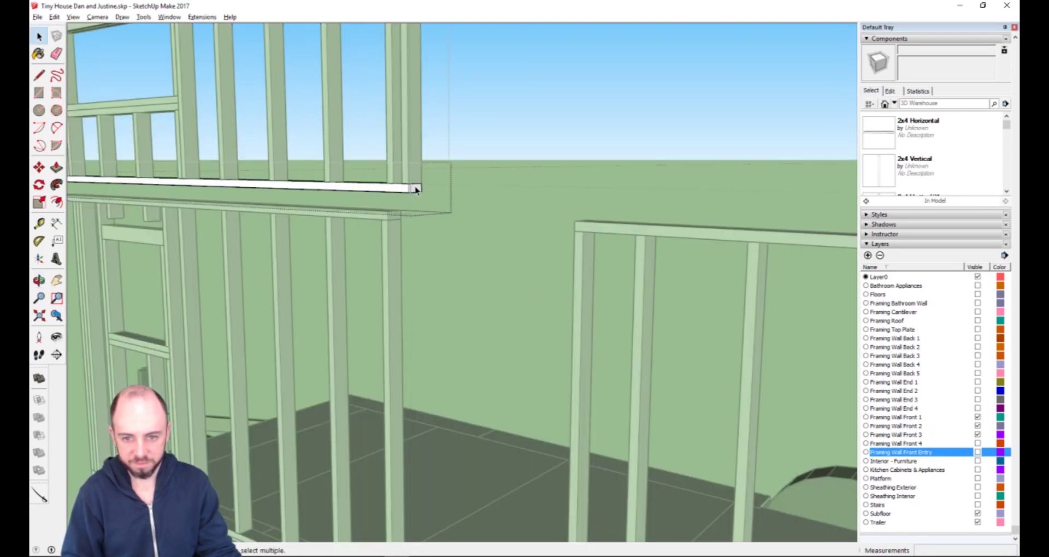
click(416, 190)
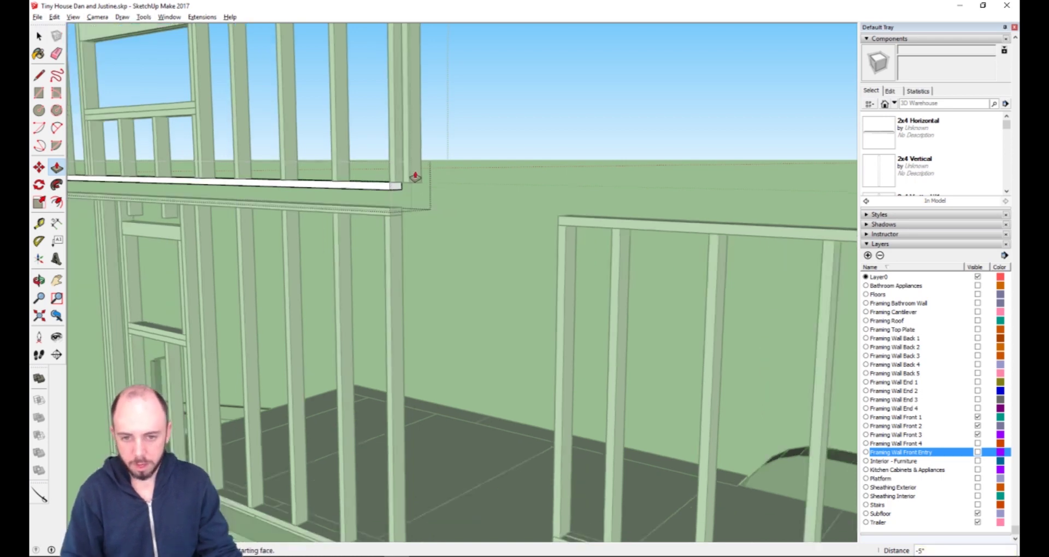
Recentre the loft wall and orbit to a straight-on front view.
scroll(408, 187, down, 6)
key(h)
drag(425, 123, 412, 201)
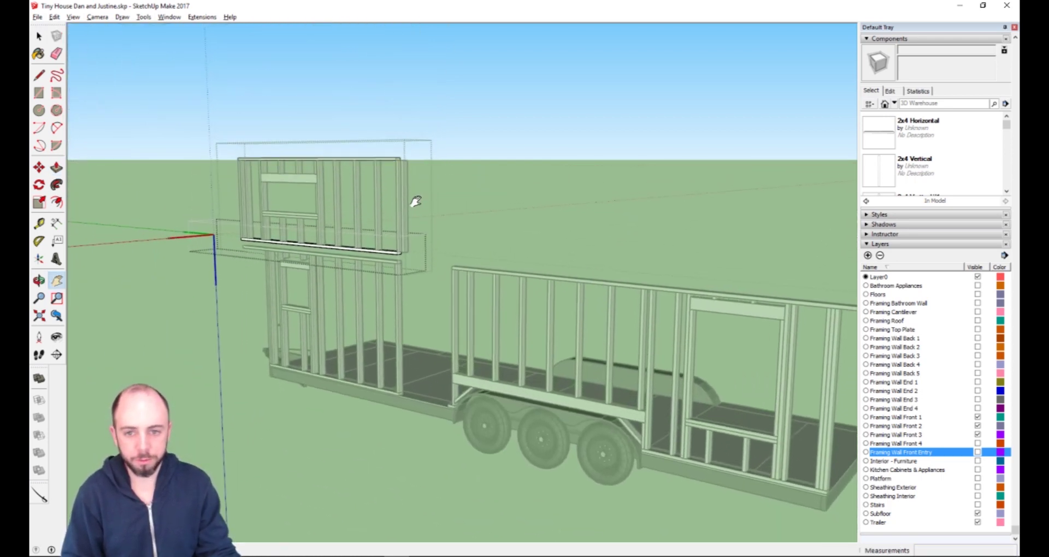
scroll(418, 197, up, 2)
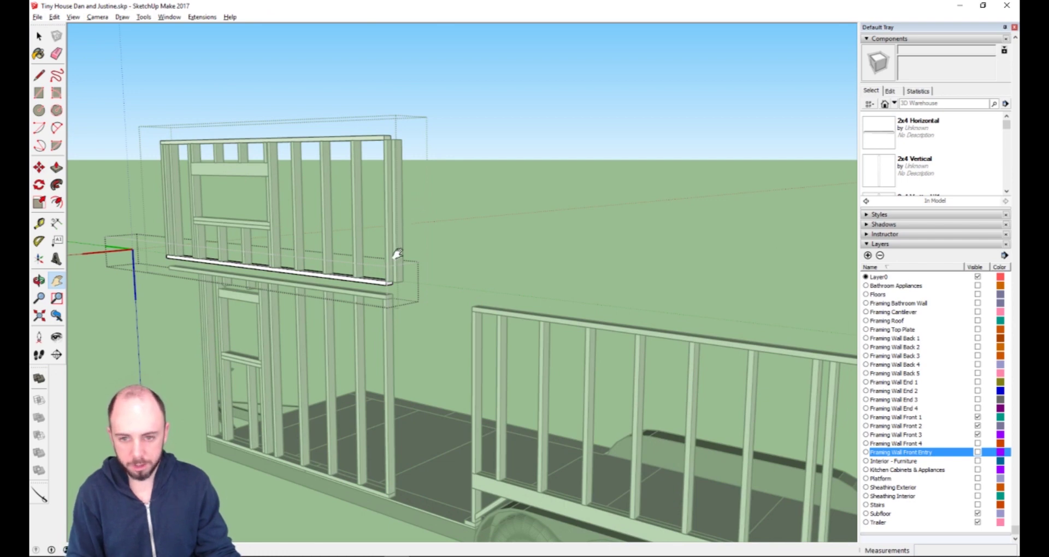
middle_drag(401, 241, 577, 215)
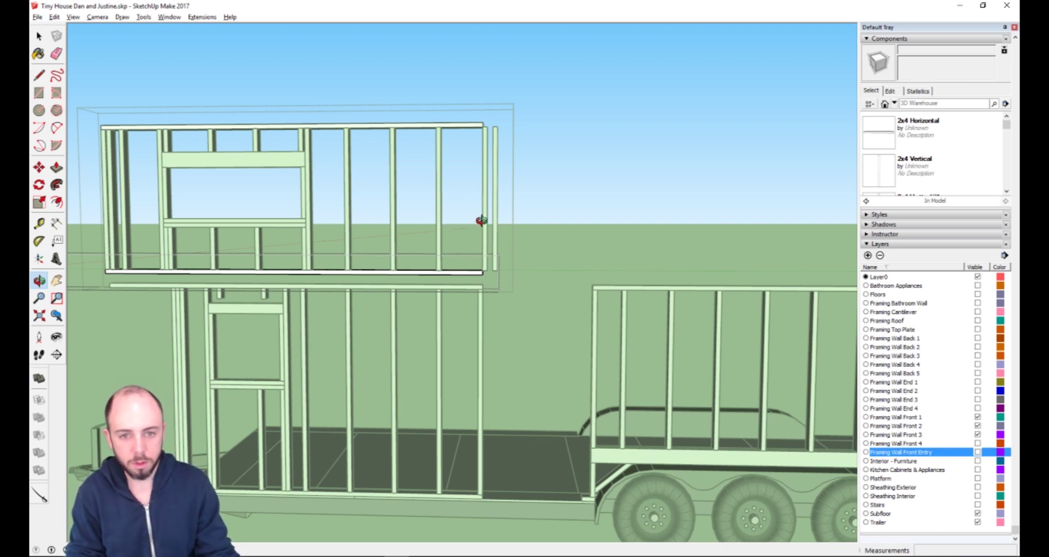
Delete the doubled stud at the loft wall's right end.
key(space)
click(579, 176)
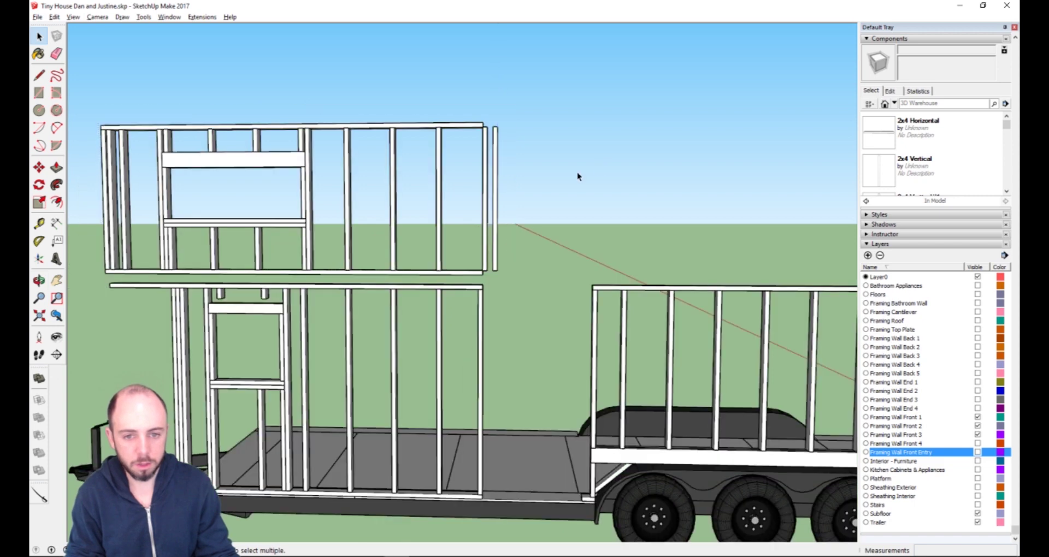
click(486, 186)
click(514, 184)
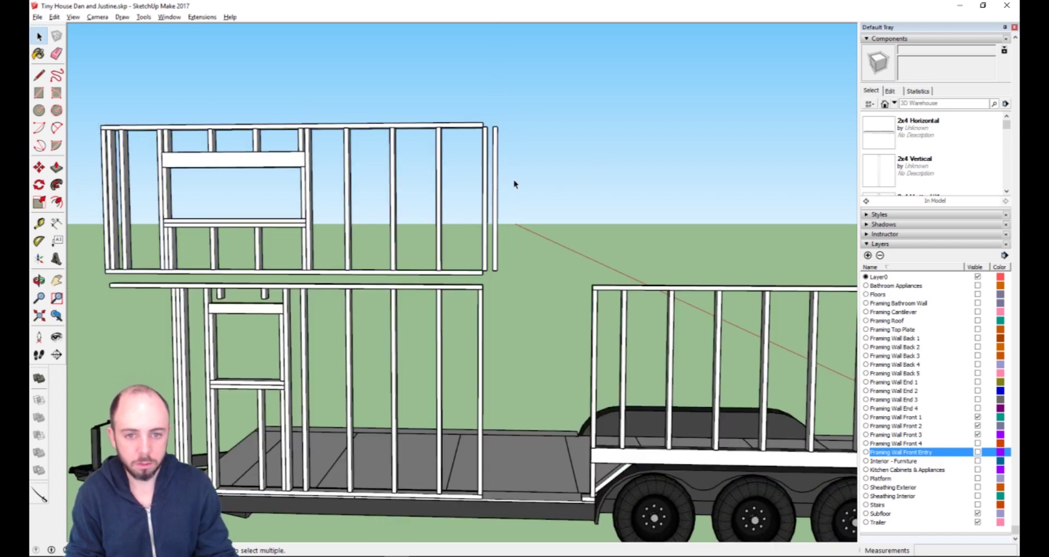
double_click(484, 180)
click(485, 181)
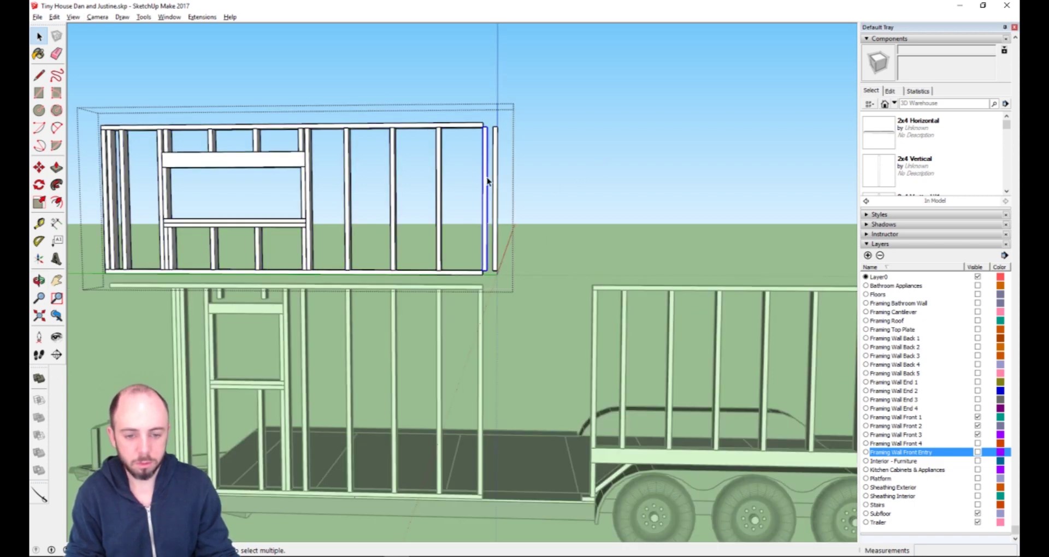
key(Delete)
Move the remaining end stud 5" to the left.
click(495, 186)
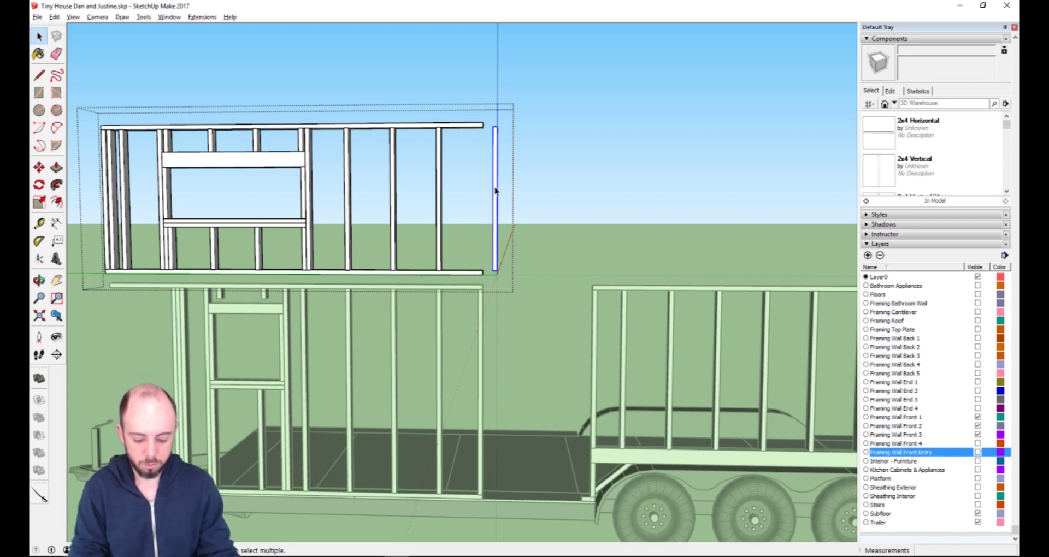
key(m)
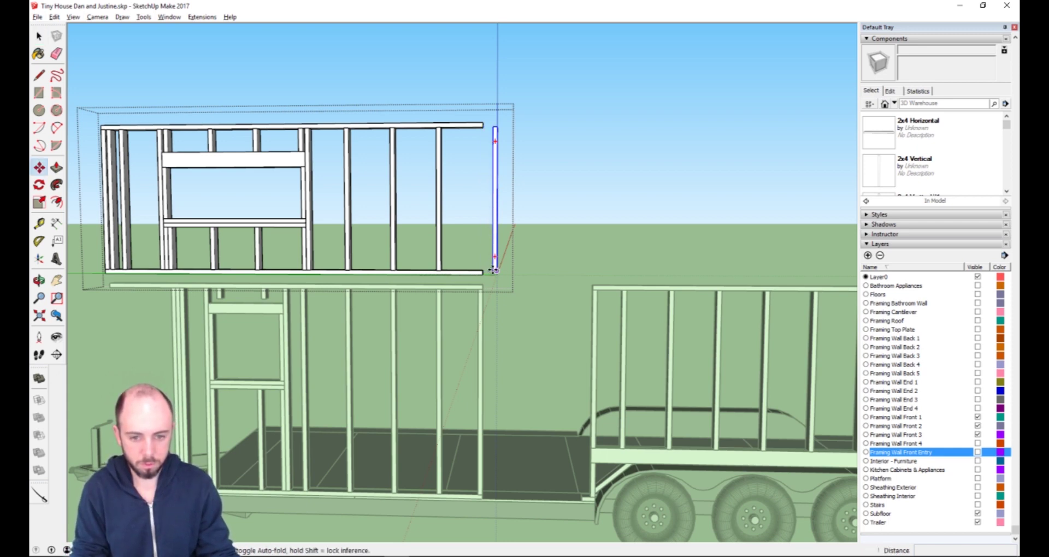
click(497, 268)
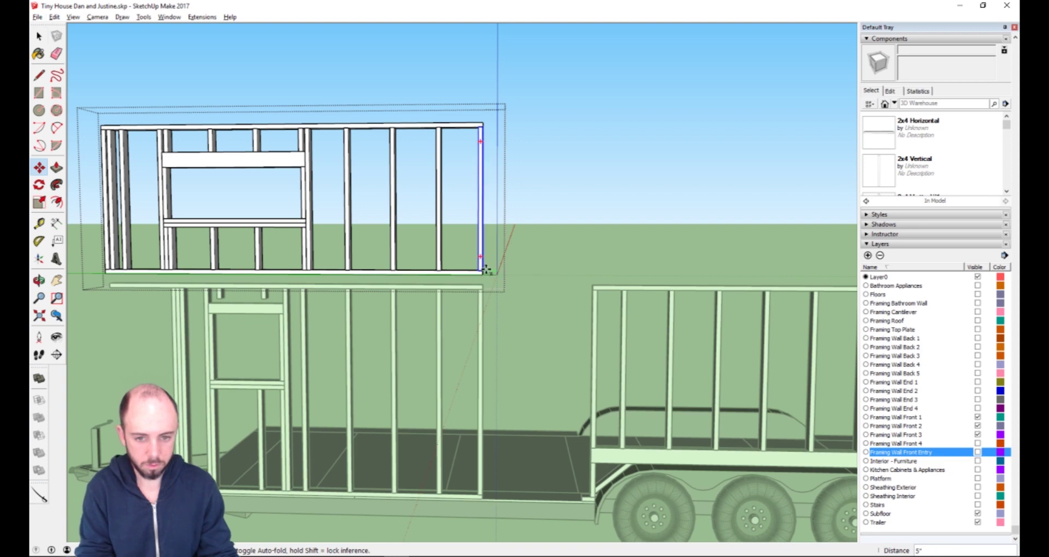
text(5)
key(Return)
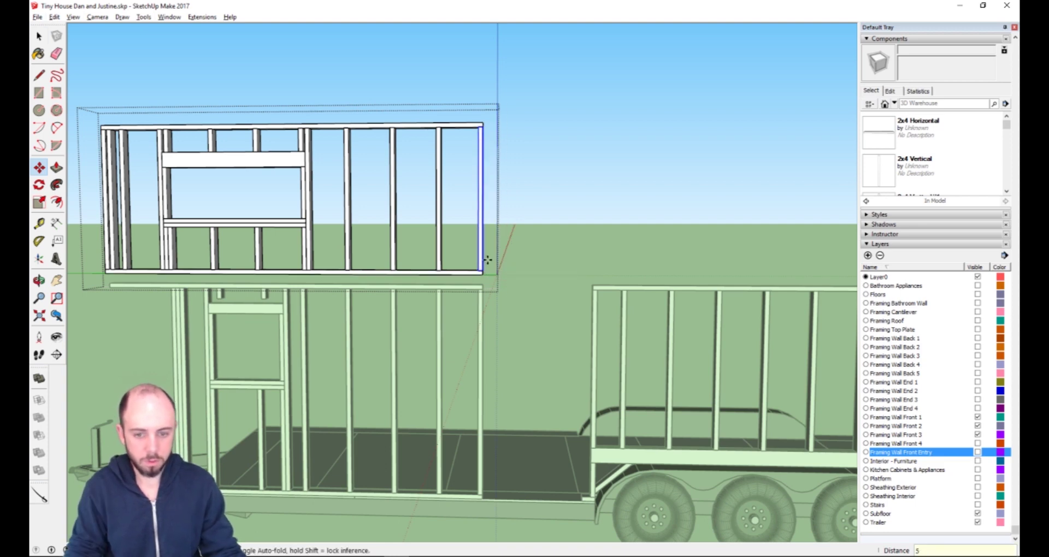
key(space)
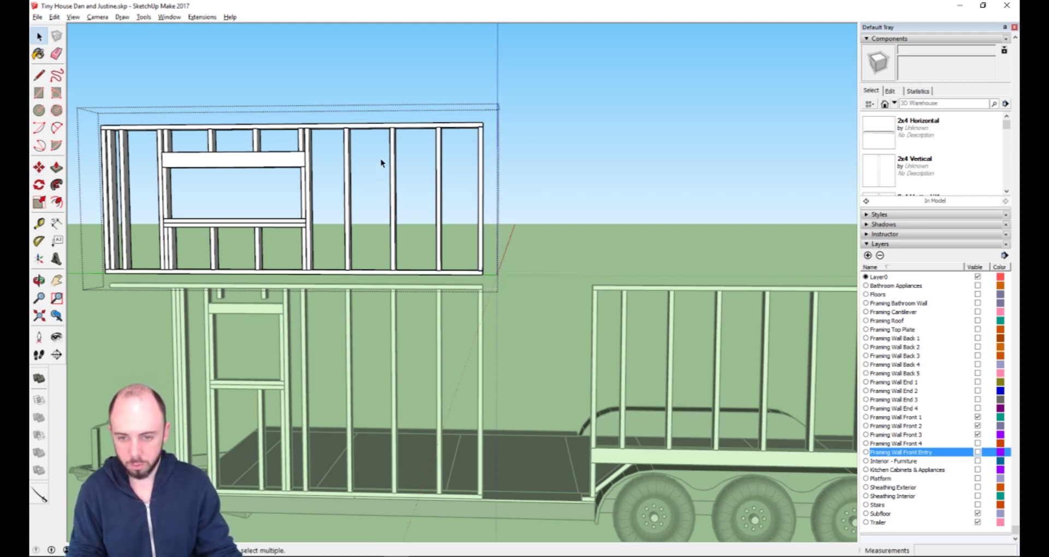
Measure the stud spacing along the top plate, showing a 1' 2 1/2" gap.
key(t)
click(394, 127)
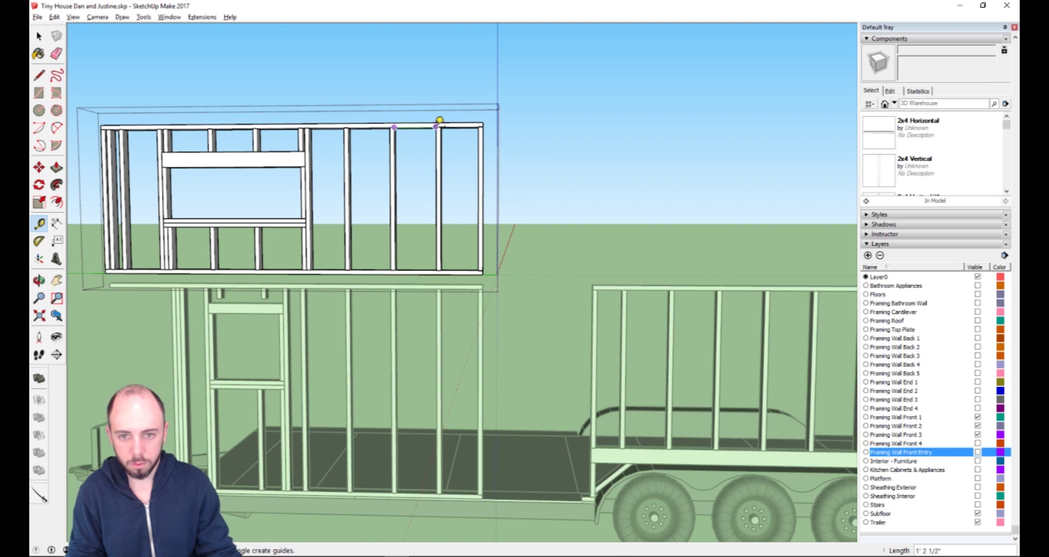
click(447, 121)
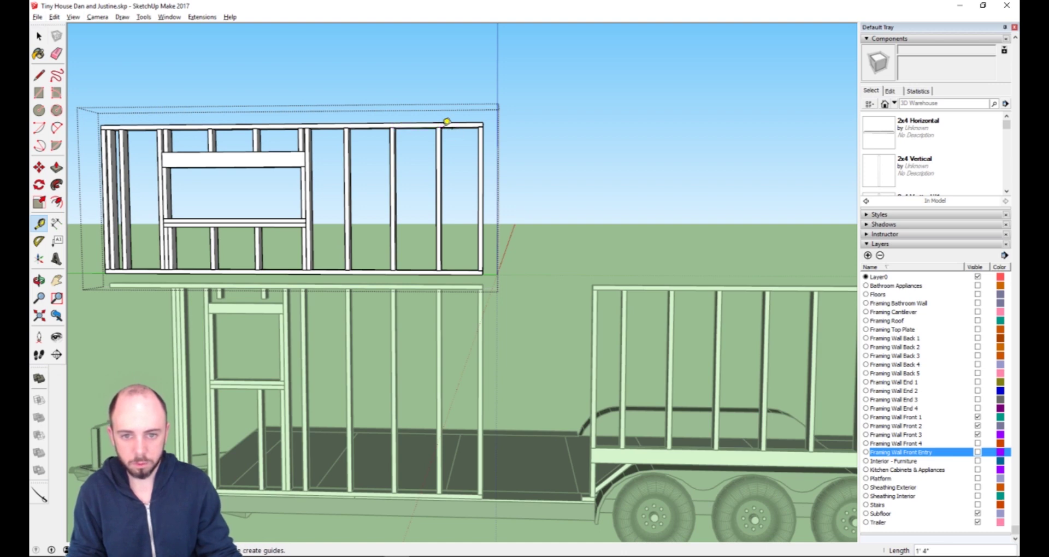
click(482, 126)
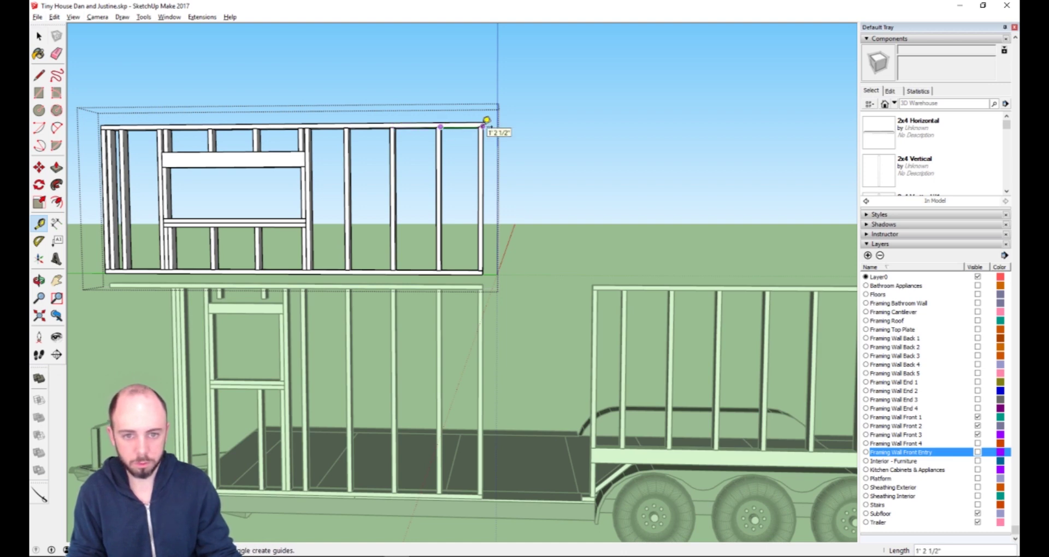
scroll(677, 235, down, 3)
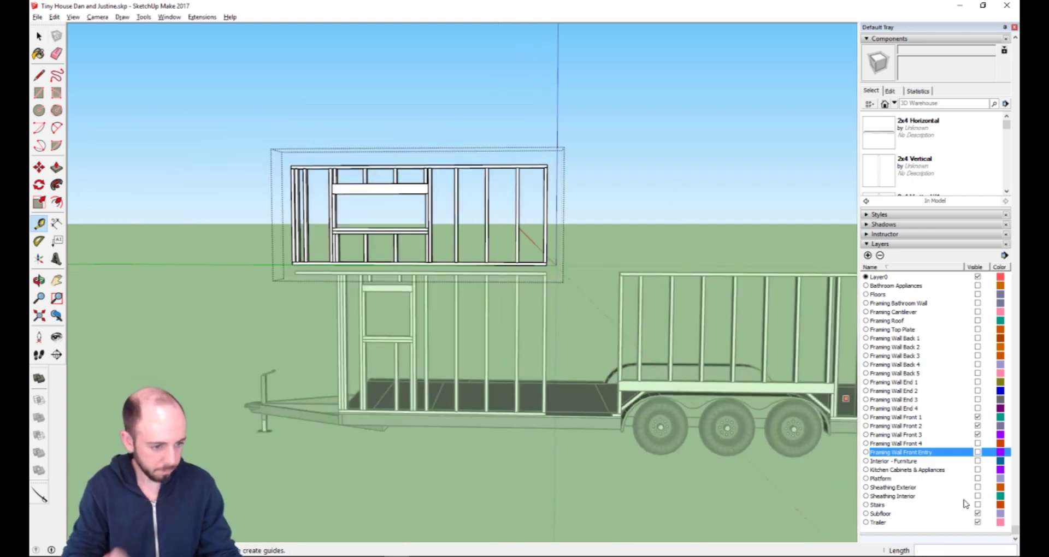
Keep the Framing Wall Front Entry layer hidden and make the Platform layer visible.
click(978, 453)
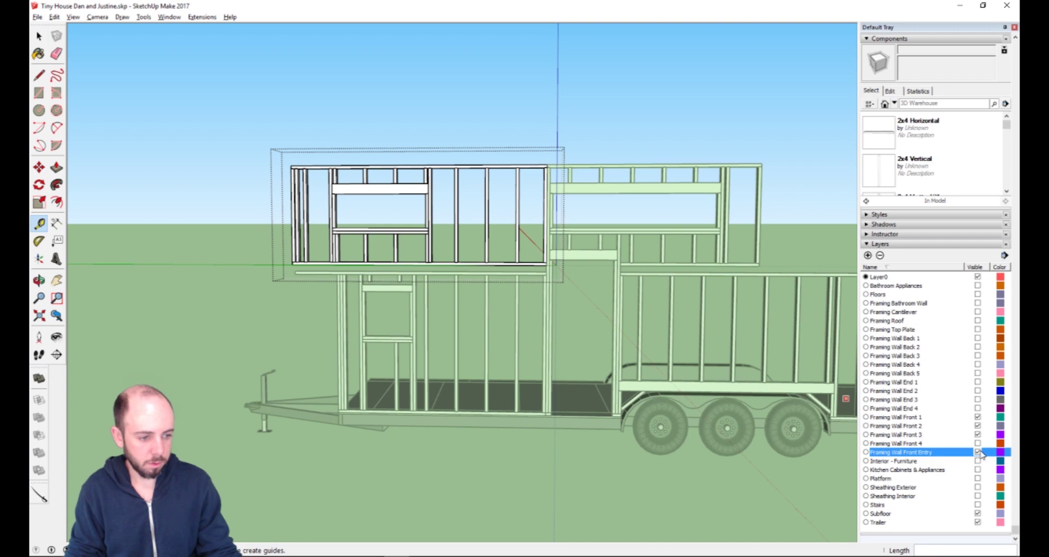
click(978, 452)
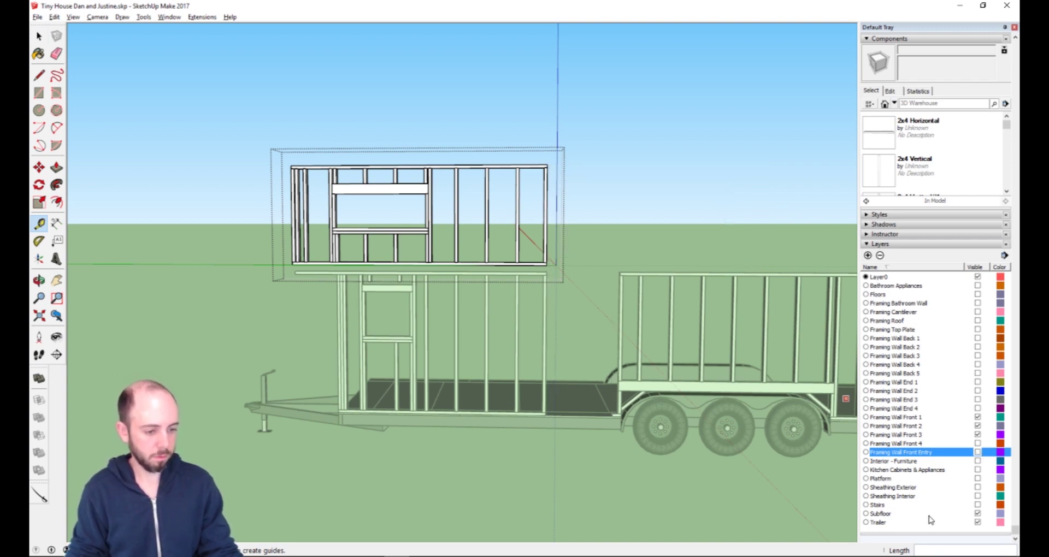
click(978, 479)
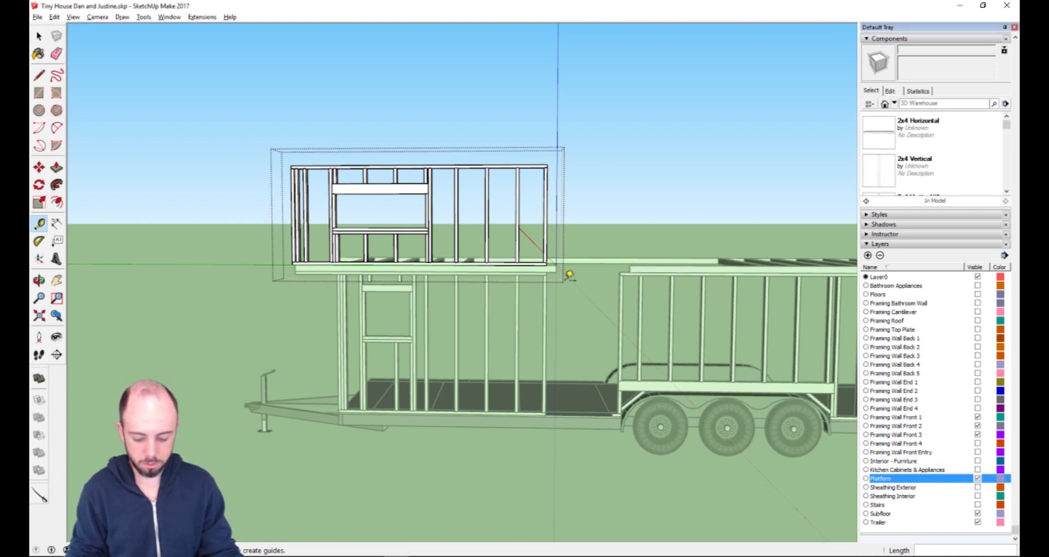
scroll(621, 275, up, 5)
scroll(622, 274, up, 2)
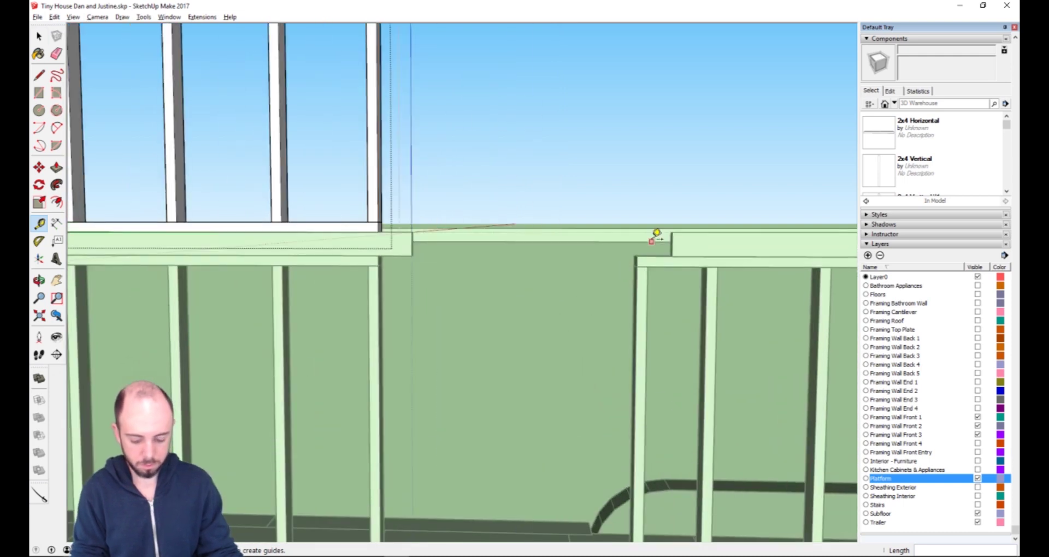
Push/Pull the right wall's top plate end out 5 inches.
middle_drag(657, 239, 732, 250)
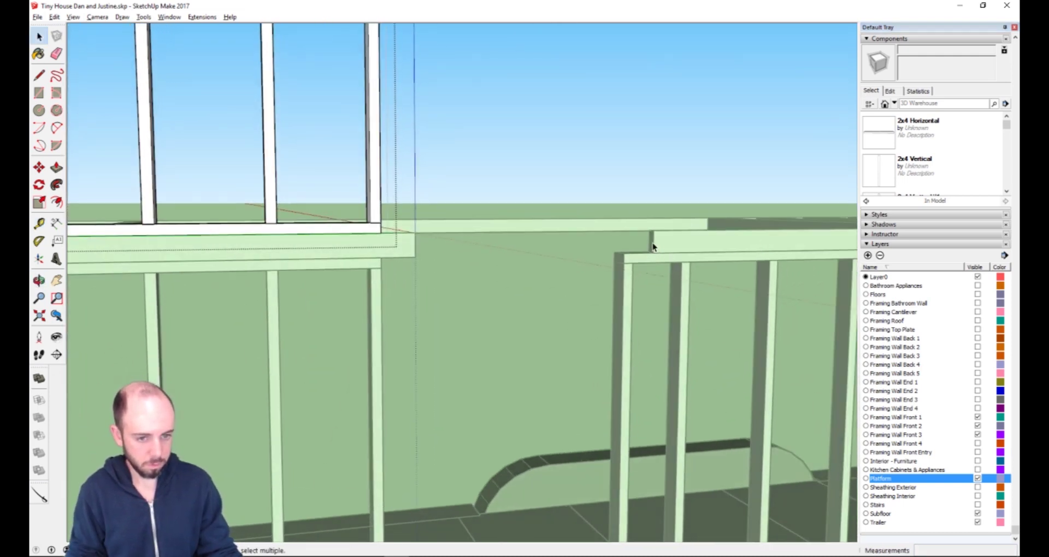
click(653, 247)
key(p)
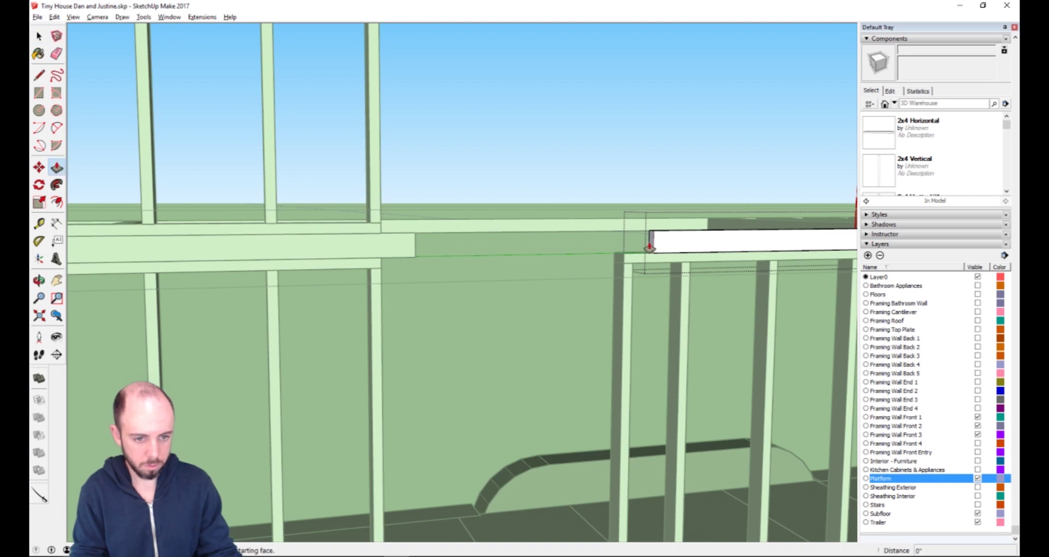
click(650, 247)
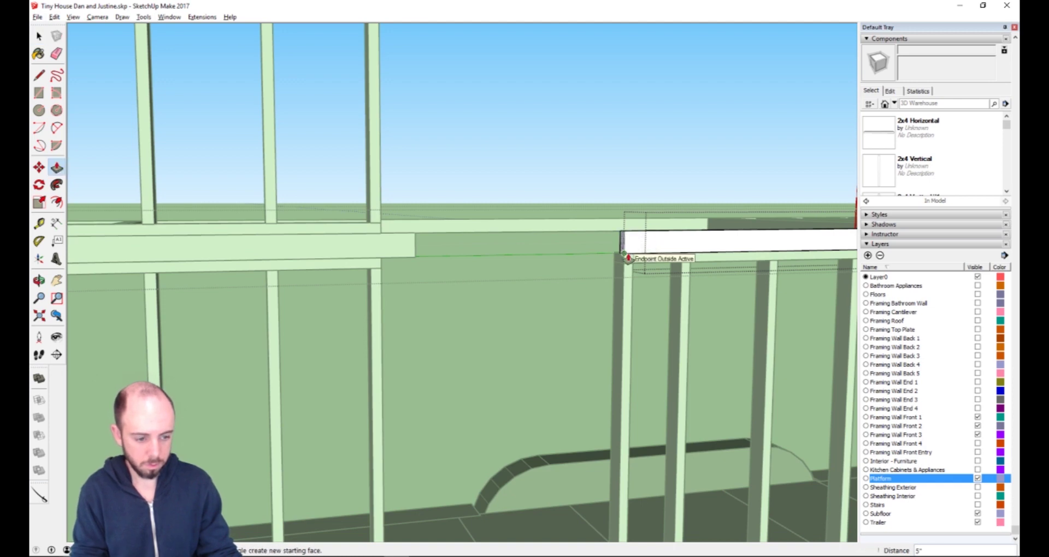
click(629, 258)
Trim the adjoining top plate's end back 5 inches so the plates meet.
middle_drag(453, 235, 104, 225)
key(space)
scroll(412, 260, up, 3)
click(418, 240)
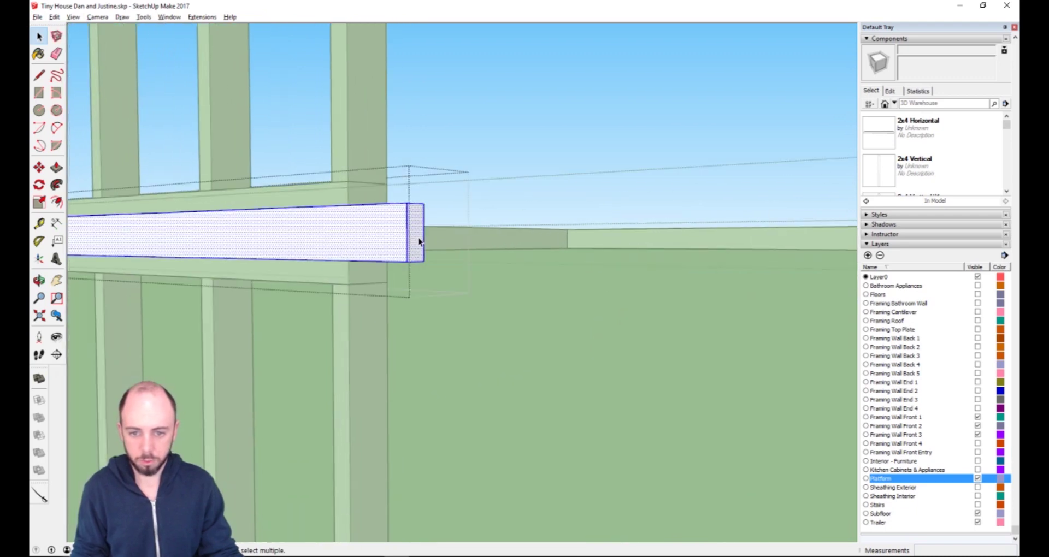
key(p)
click(416, 241)
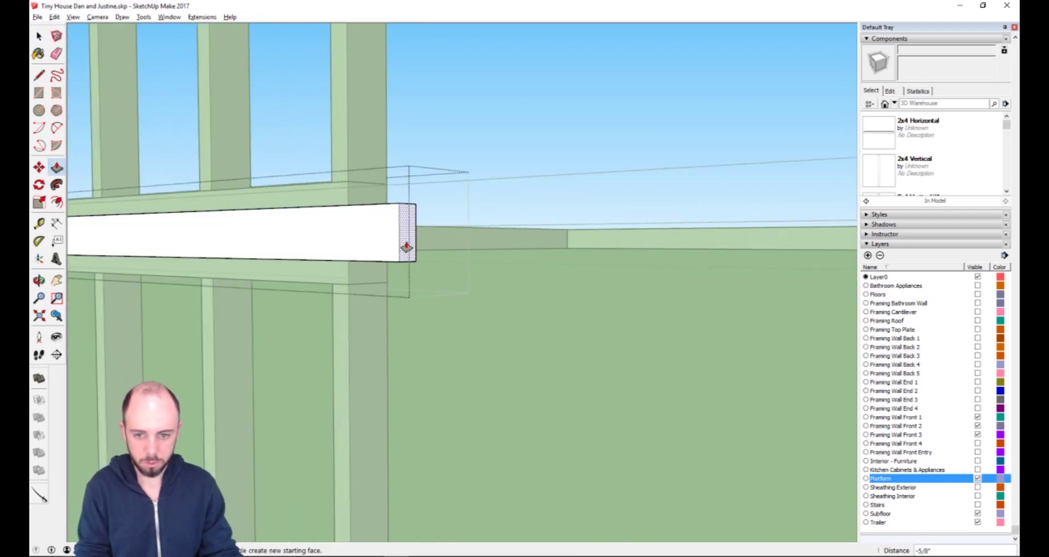
click(355, 264)
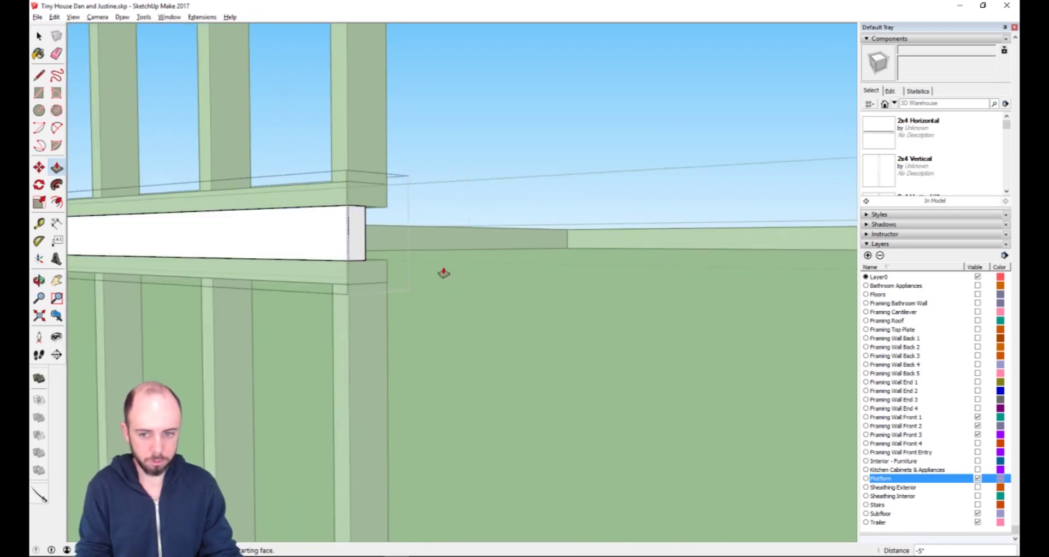
scroll(442, 273, down, 5)
scroll(439, 271, down, 6)
key(space)
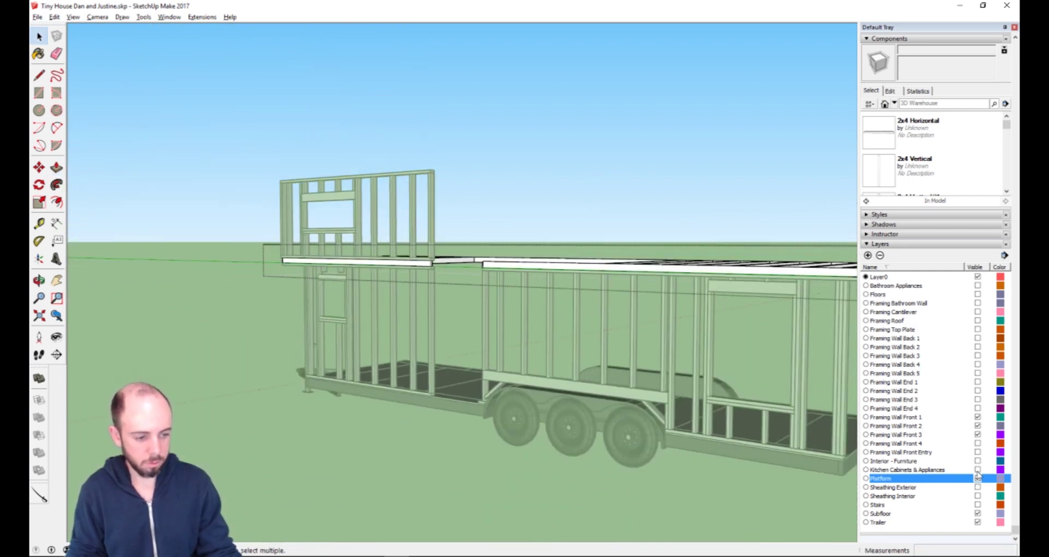
Toggle the Framing Wall Front Entry layer's visibility and view the trailer from above.
click(901, 452)
click(977, 452)
click(977, 453)
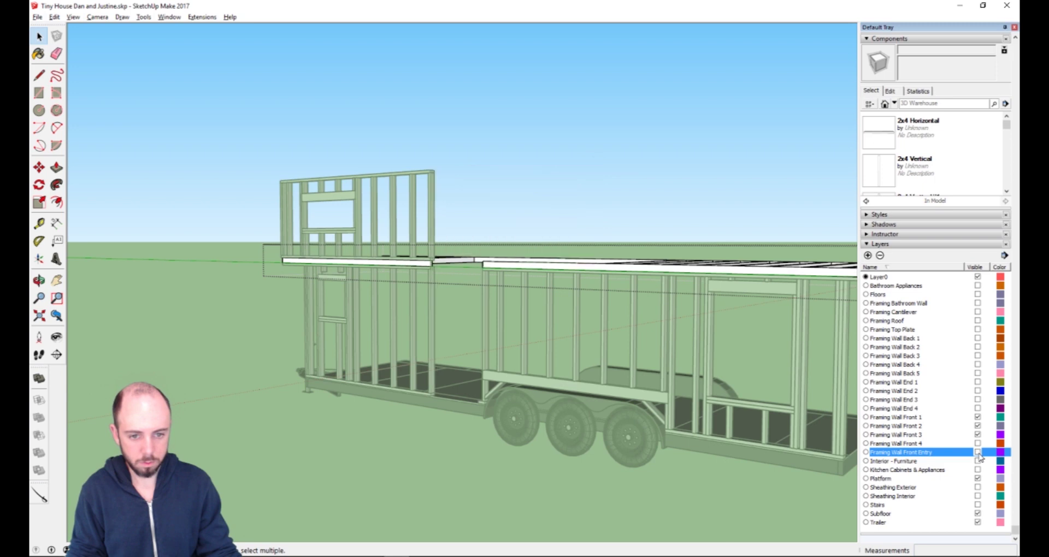
middle_drag(537, 342, 644, 440)
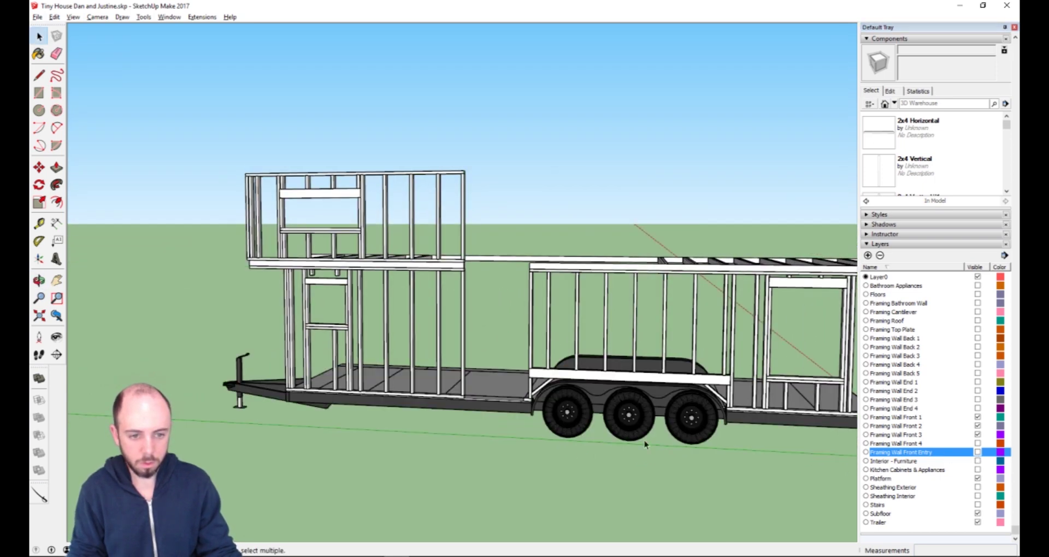
click(977, 453)
click(977, 452)
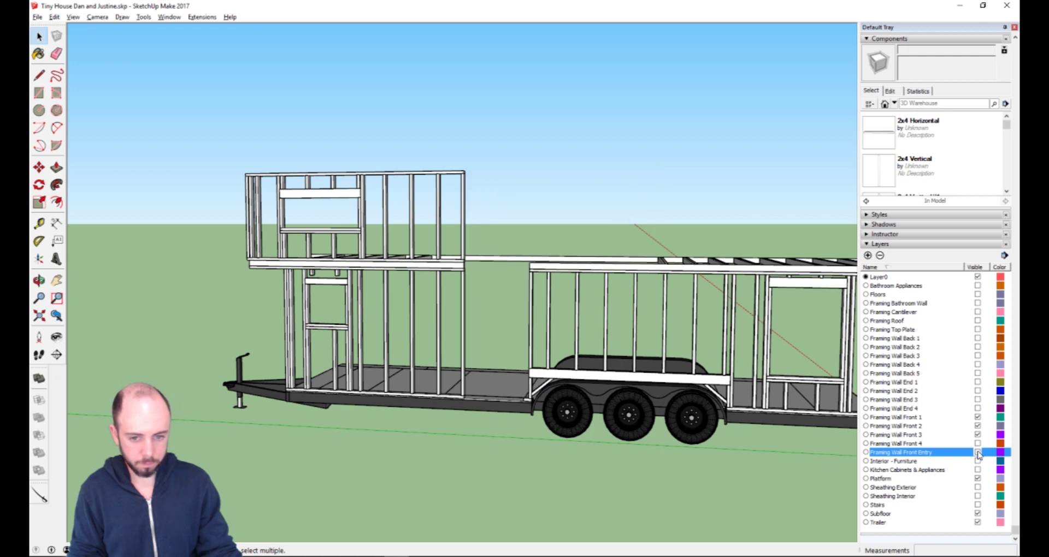
Make the Framing Wall Front Entry layer visible.
click(977, 452)
click(977, 453)
click(978, 452)
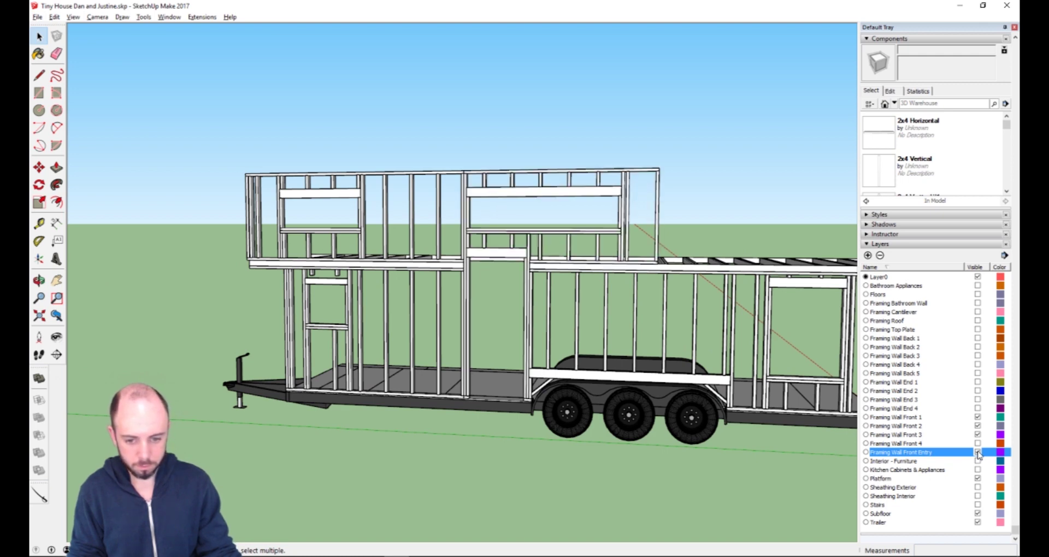
click(977, 452)
click(978, 453)
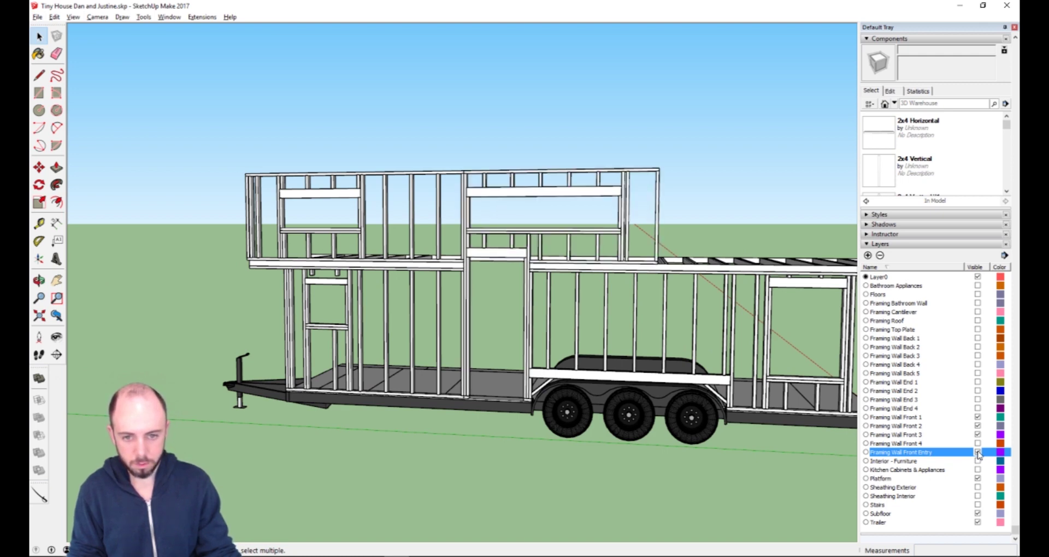
click(977, 452)
click(977, 453)
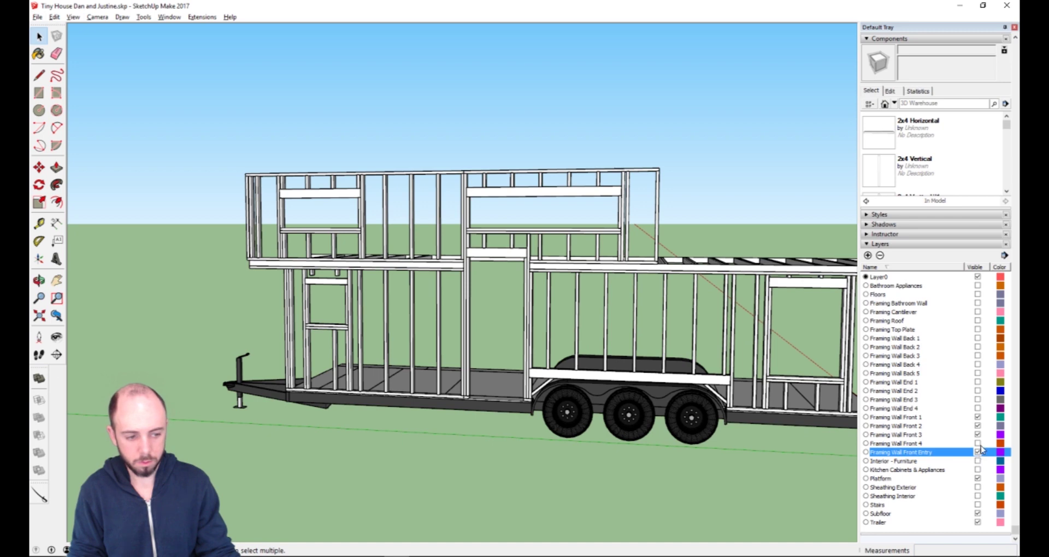
Show the Framing Wall Front 4 layer and hide Framing Wall Front 3.
click(977, 444)
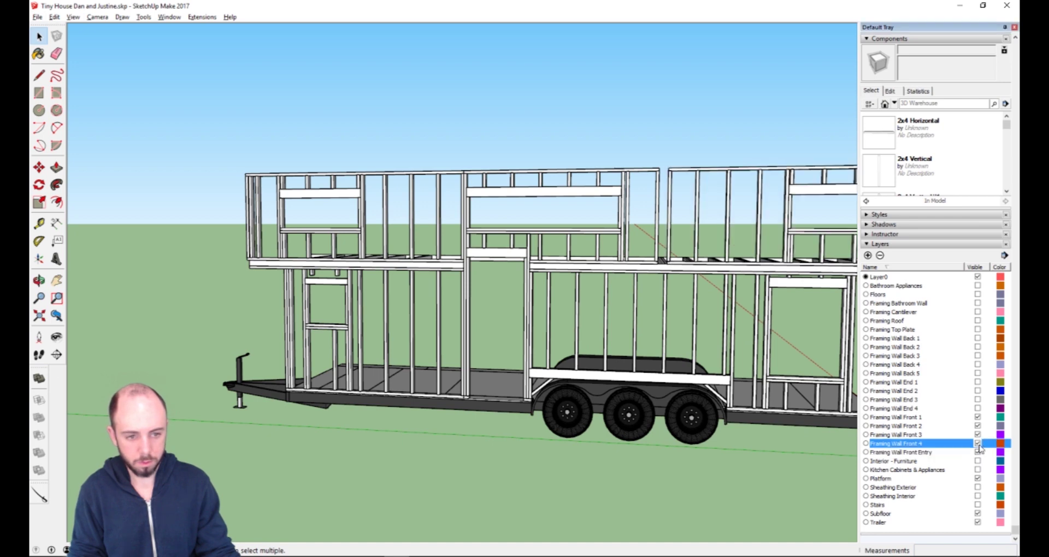
click(977, 435)
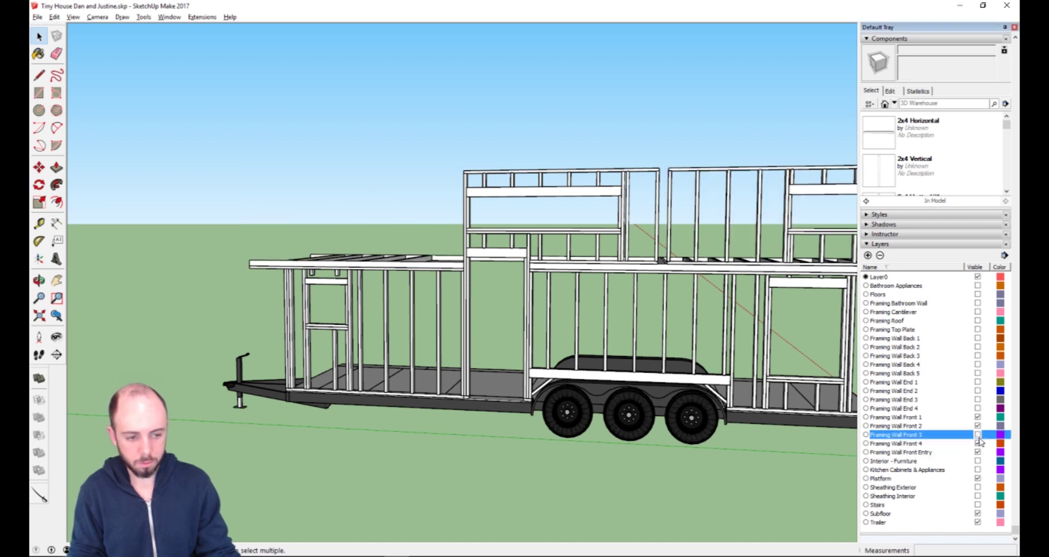
click(978, 443)
click(978, 444)
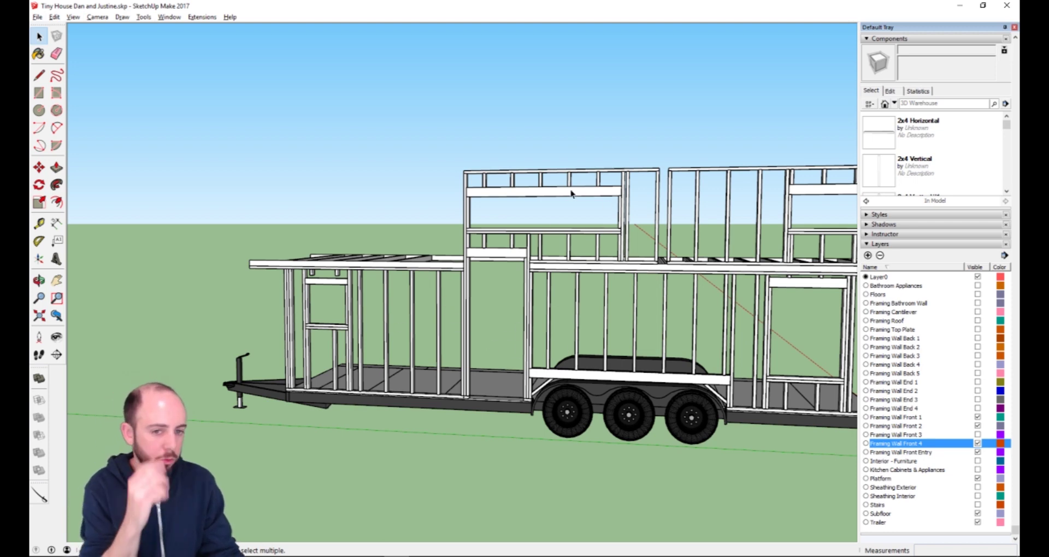
Turn the Framing Wall Front 3 layer back on and view the loft wall side-on.
scroll(550, 221, up, 5)
scroll(557, 255, down, 2)
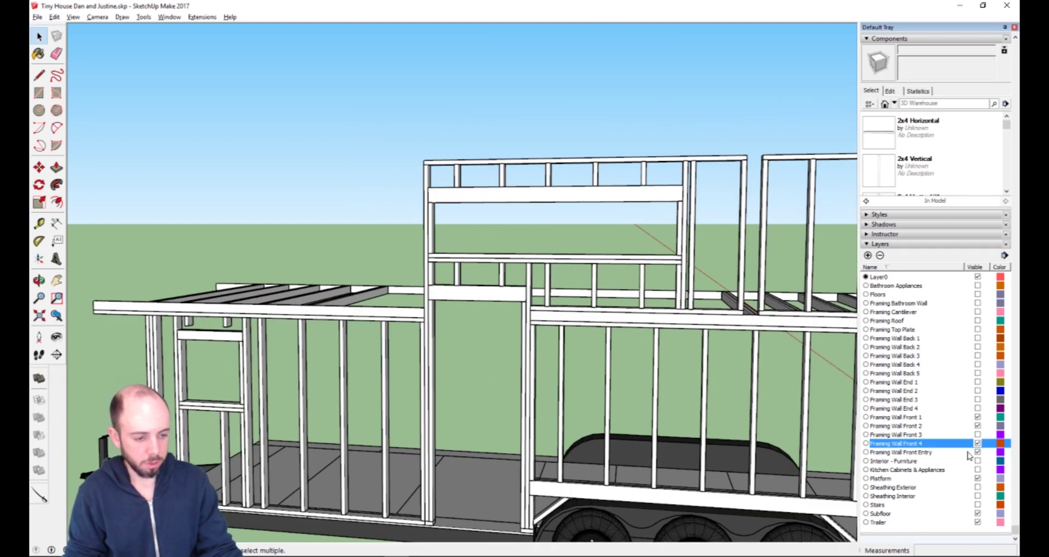
click(977, 436)
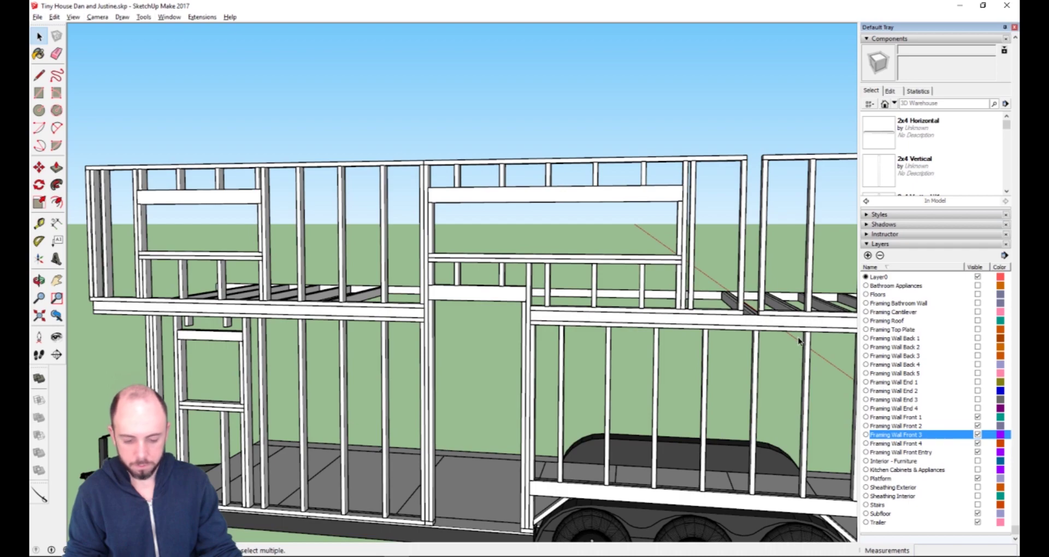
shift+middle_drag(797, 331, 687, 293)
middle_drag(362, 249, 403, 263)
Measure the spacing between the loft wall's stud tops with Tape Measure.
key(t)
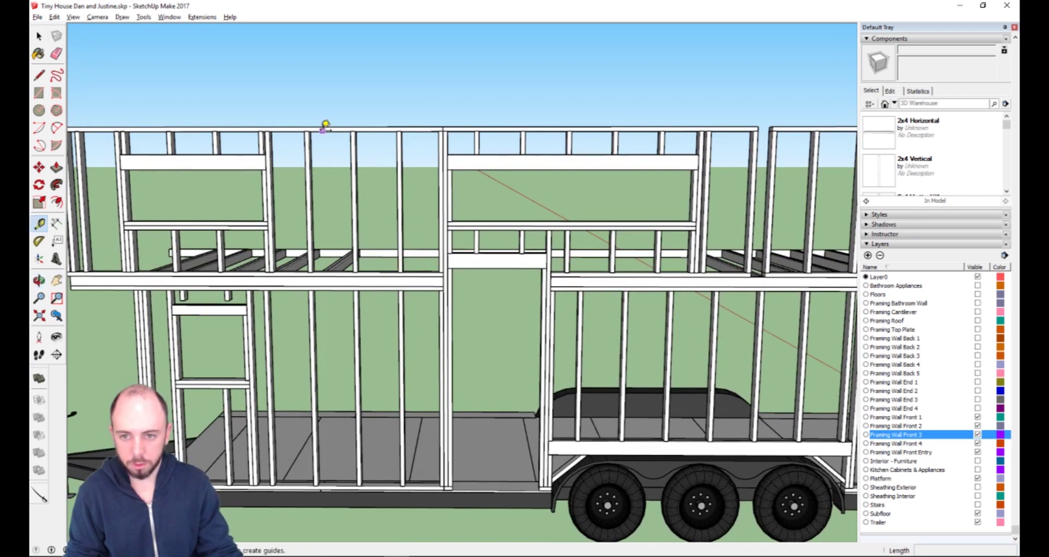
click(308, 131)
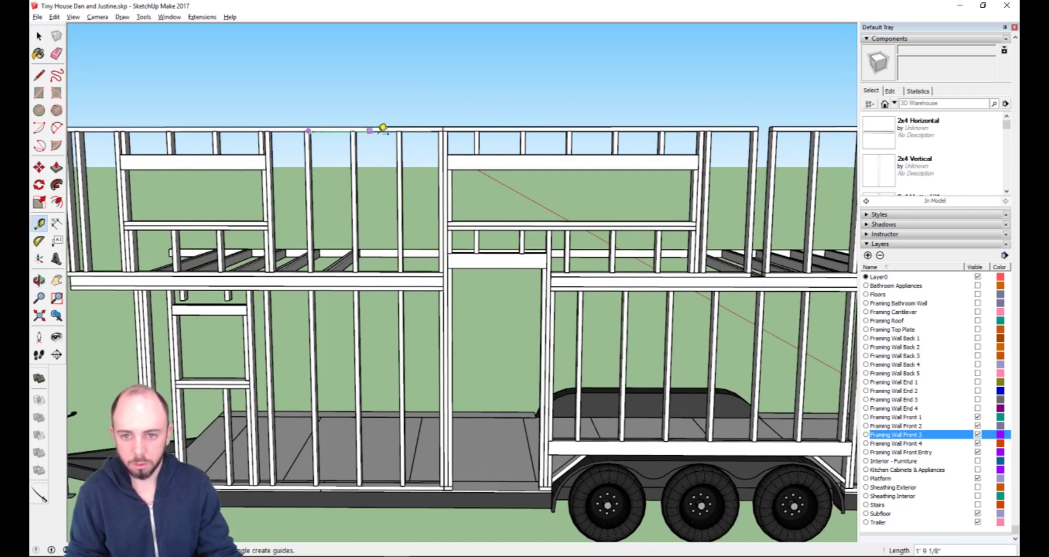
click(408, 129)
click(408, 129)
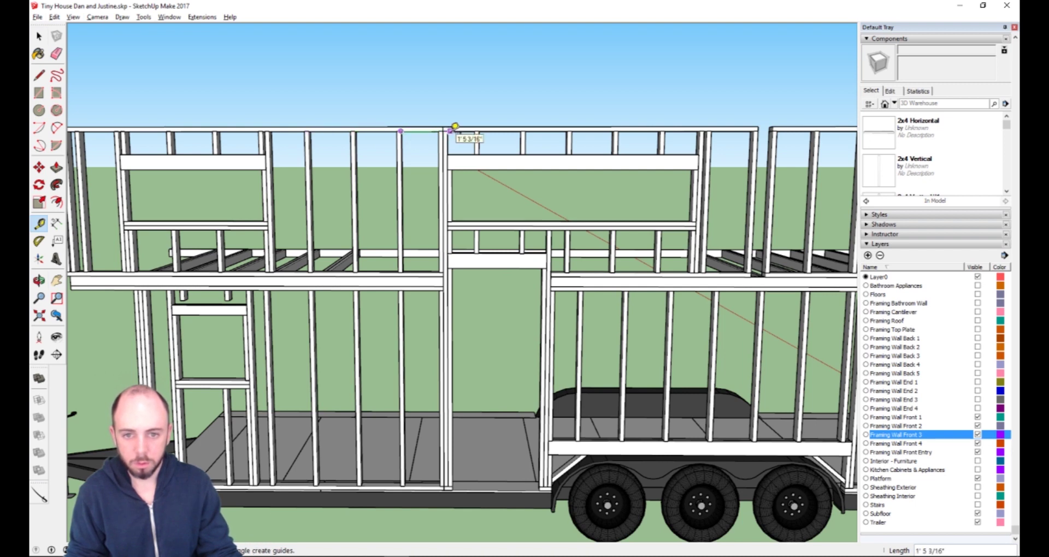
scroll(453, 126, up, 6)
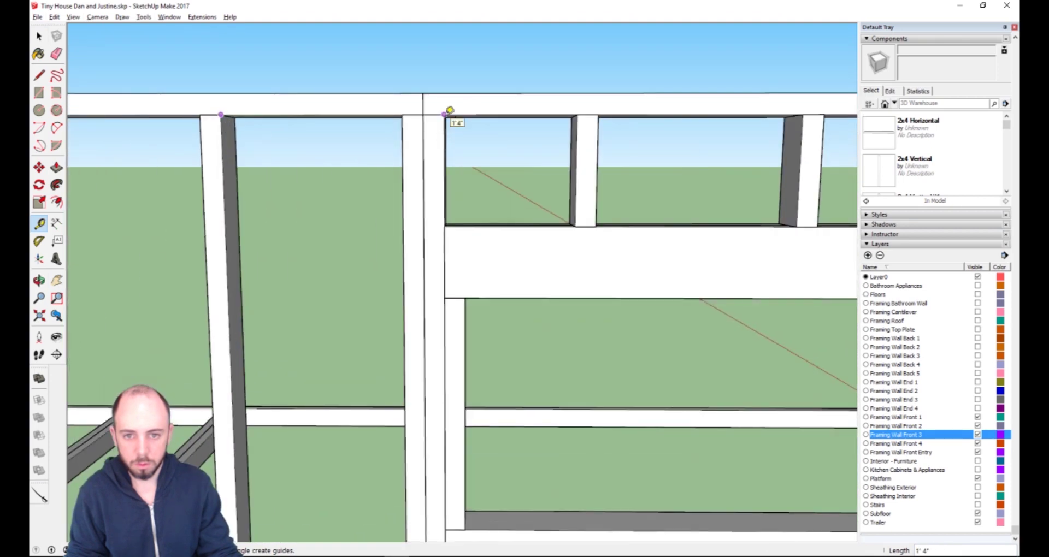
click(450, 111)
click(450, 111)
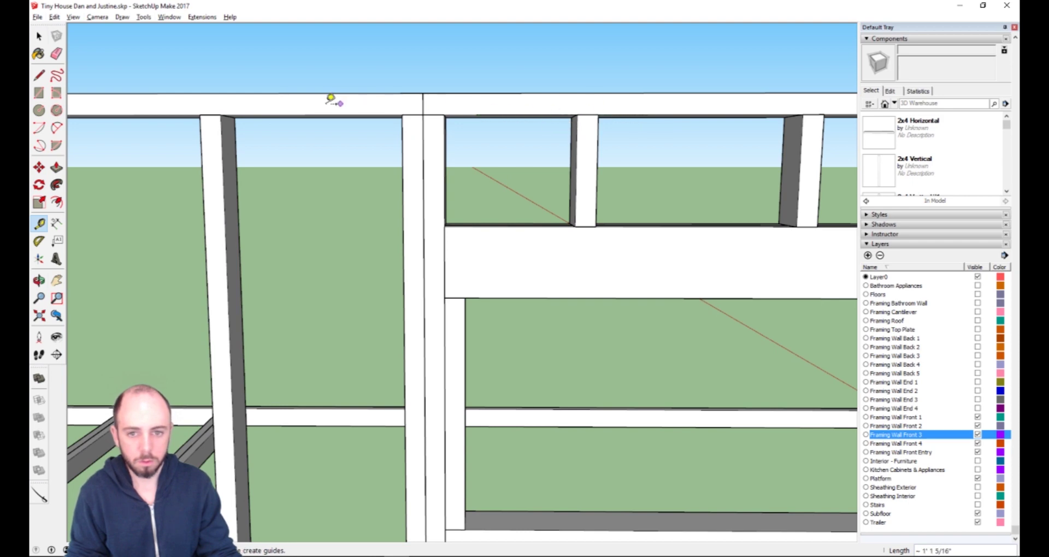
click(221, 114)
click(220, 115)
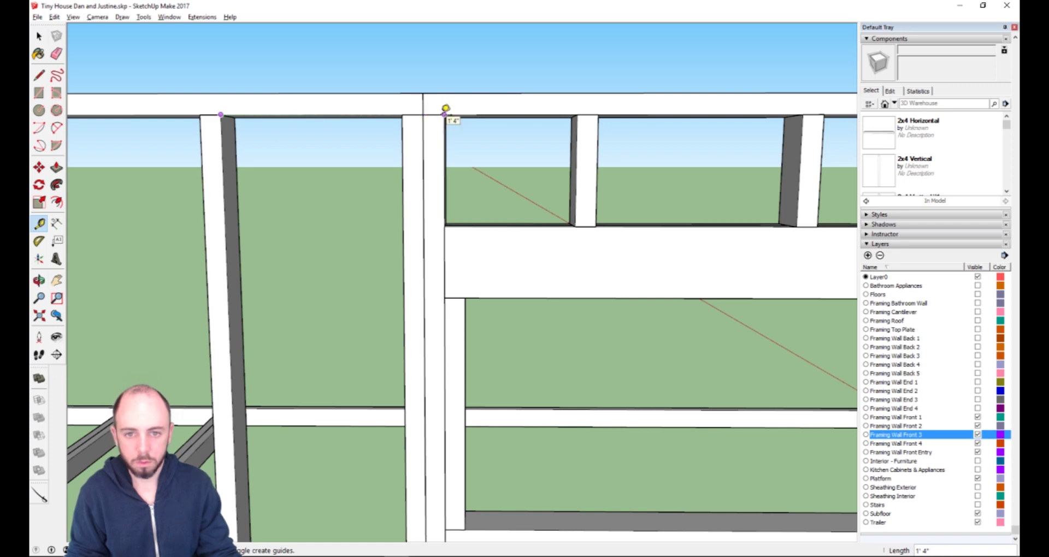
click(446, 109)
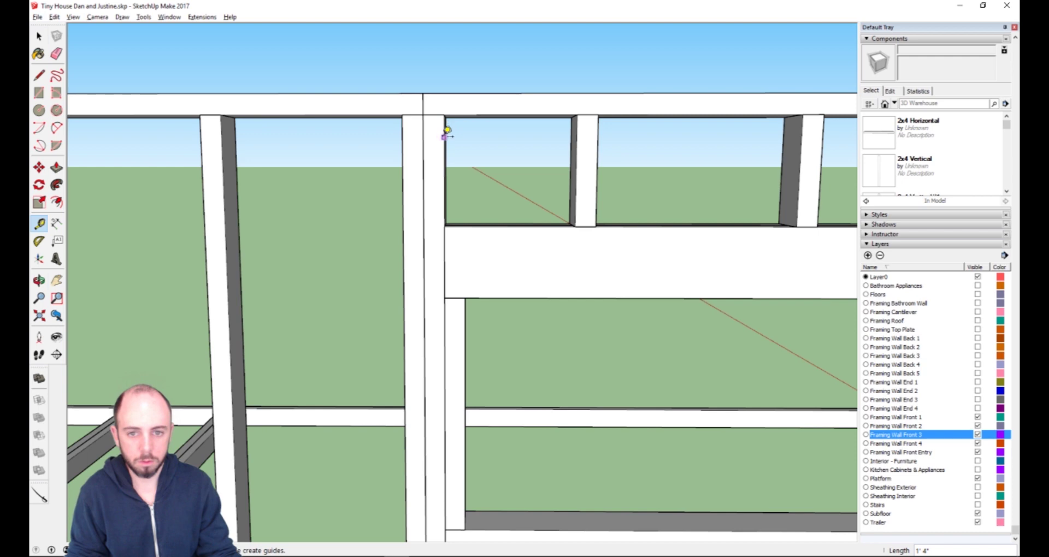
Place a guide 16 inches from the stud edge and select the loft wall group.
click(444, 137)
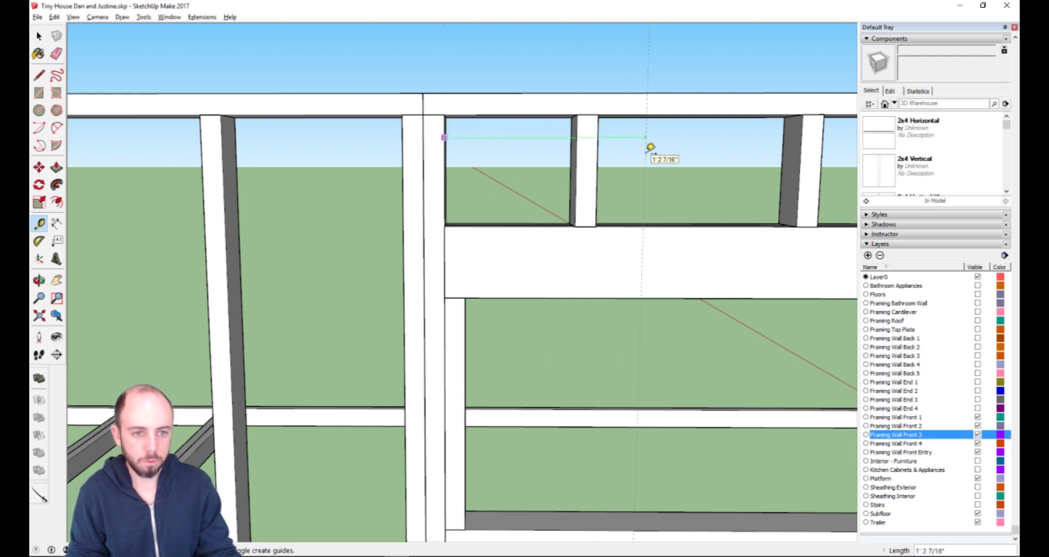
text(16)
key(Return)
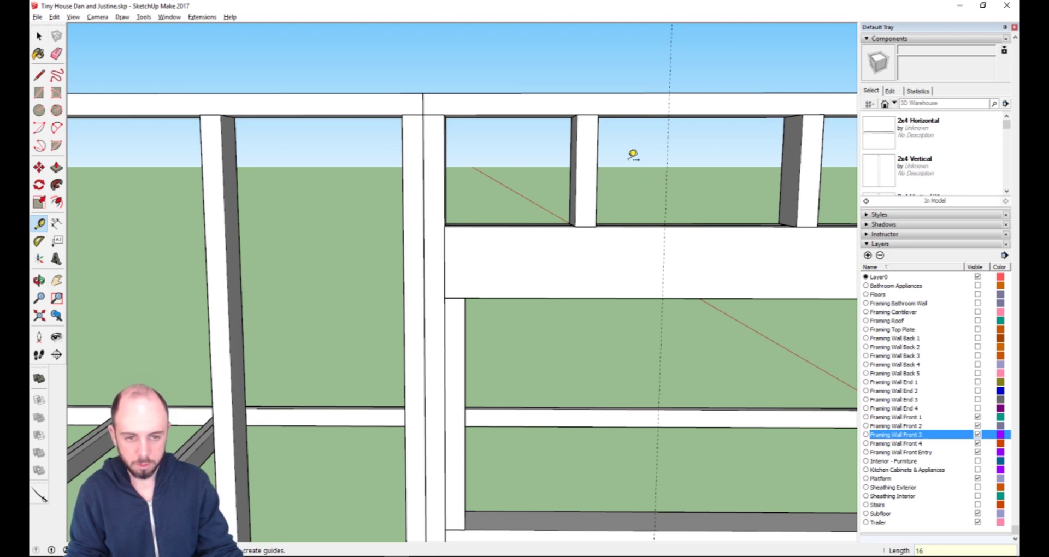
click(669, 115)
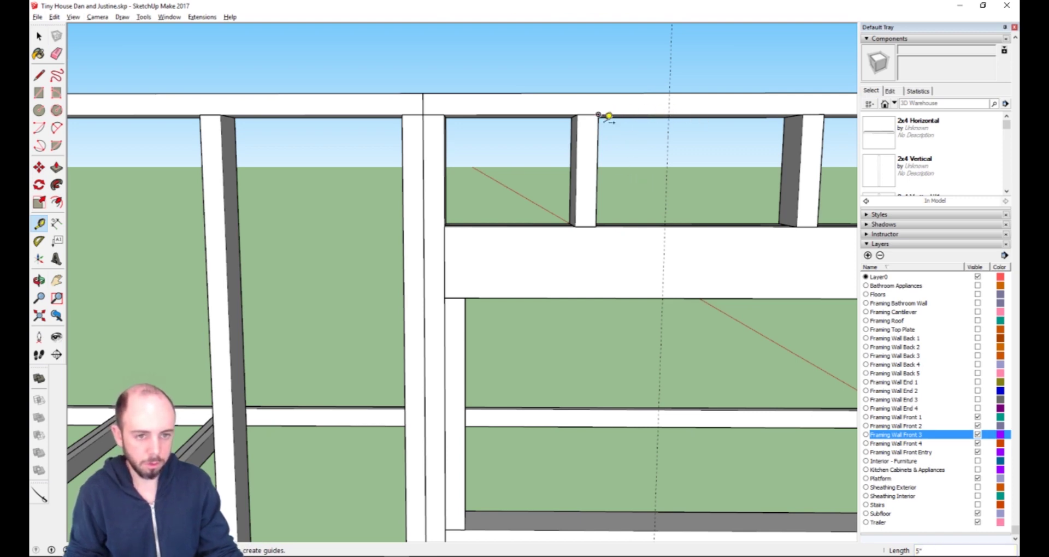
key(space)
click(786, 207)
Inside the wall group, select the upper and lower loft studs.
double_click(607, 190)
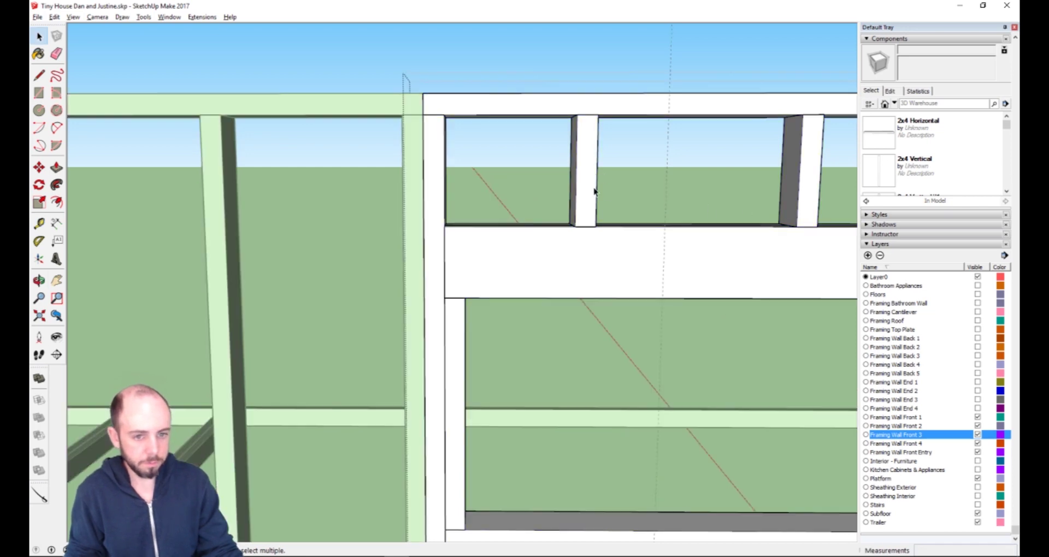
click(586, 180)
ctrl+click(805, 179)
scroll(749, 270, down, 5)
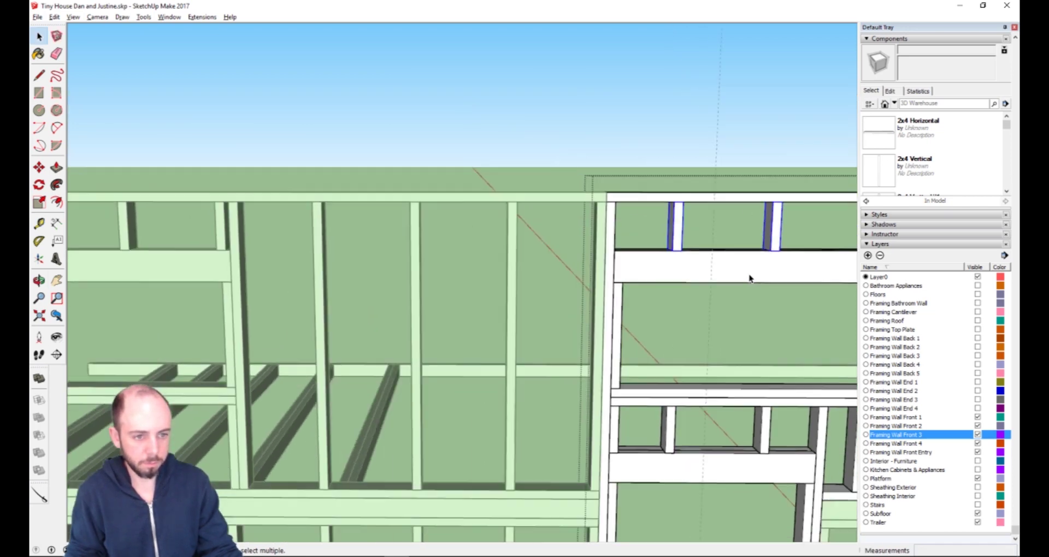
key(h)
drag(780, 276, 436, 252)
key(space)
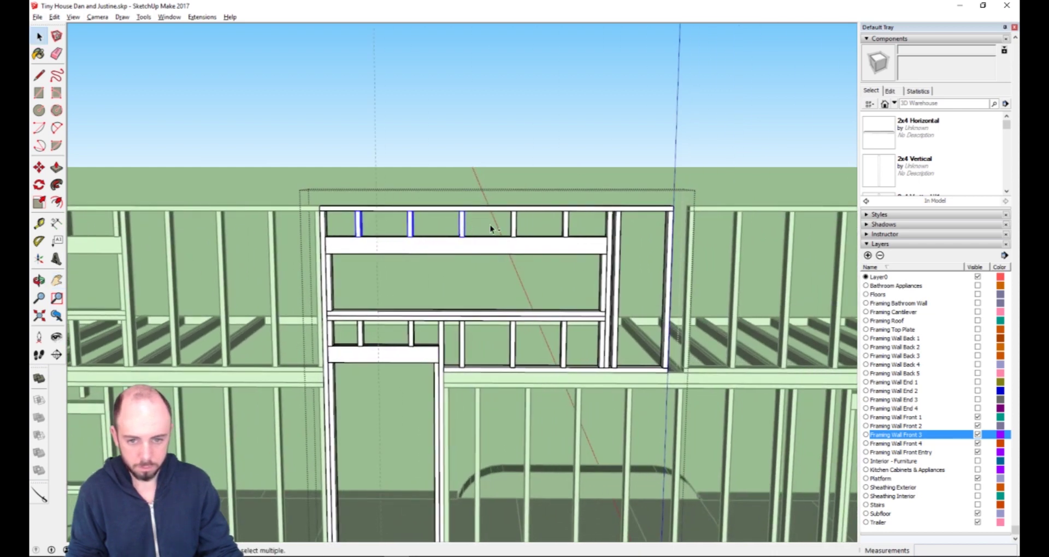
ctrl+click(515, 224)
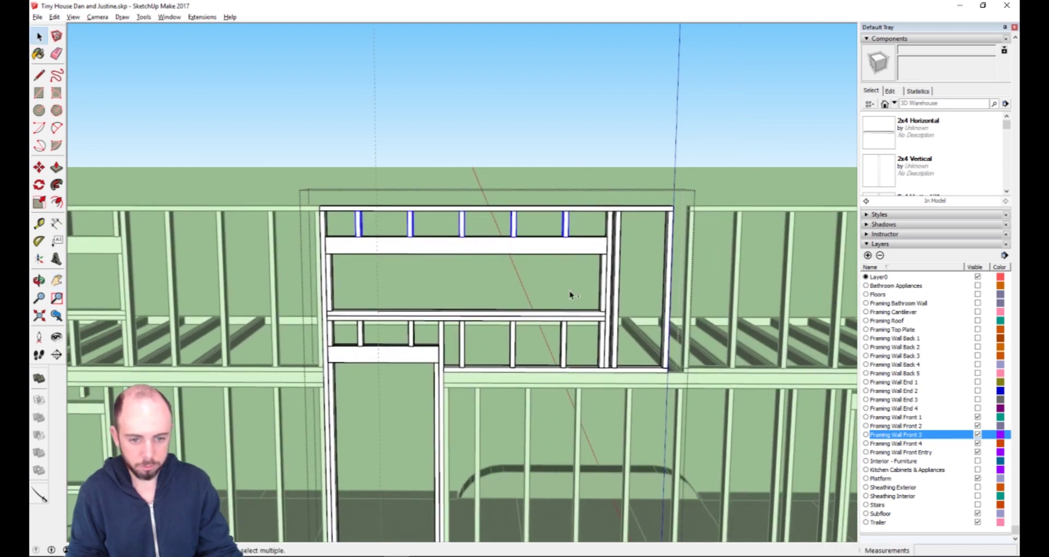
ctrl+click(564, 350)
ctrl+click(514, 347)
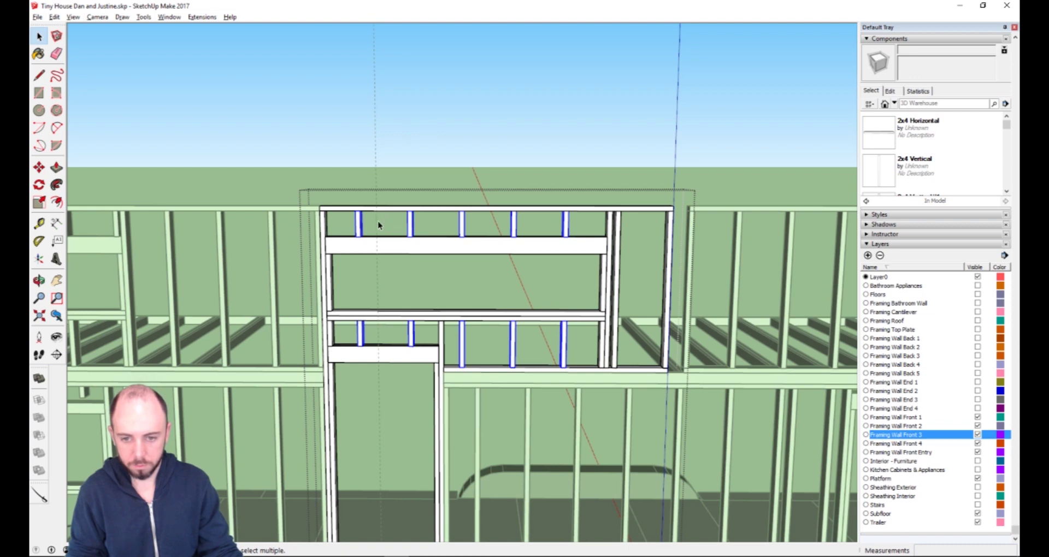
Move the selected loft studs 5 inches to the right.
key(m)
click(361, 235)
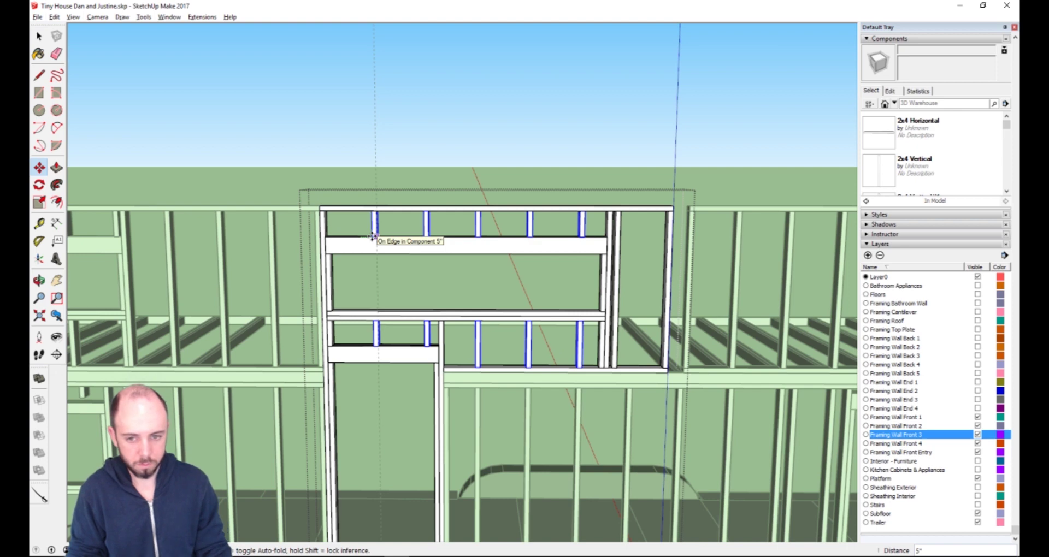
key(space)
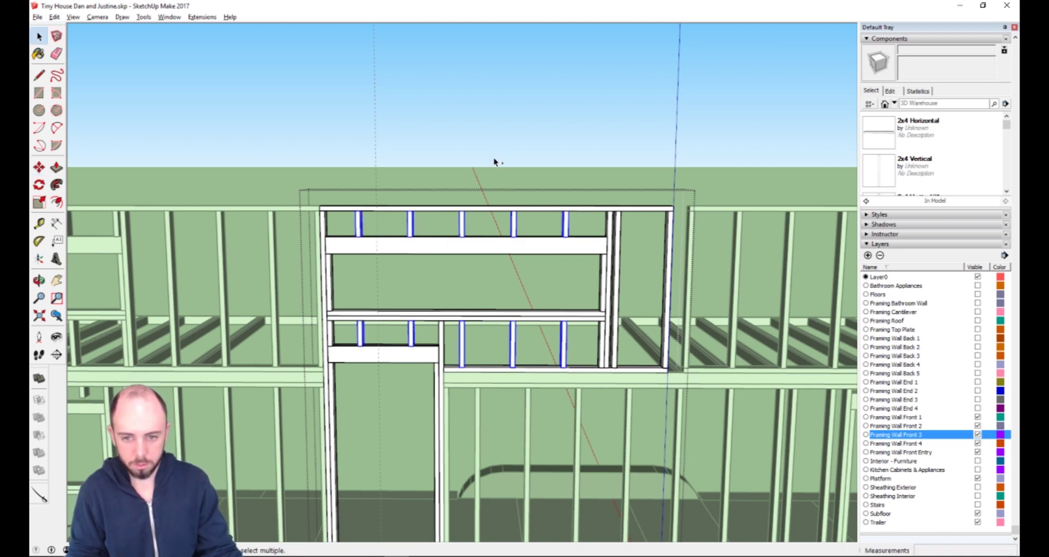
key(m)
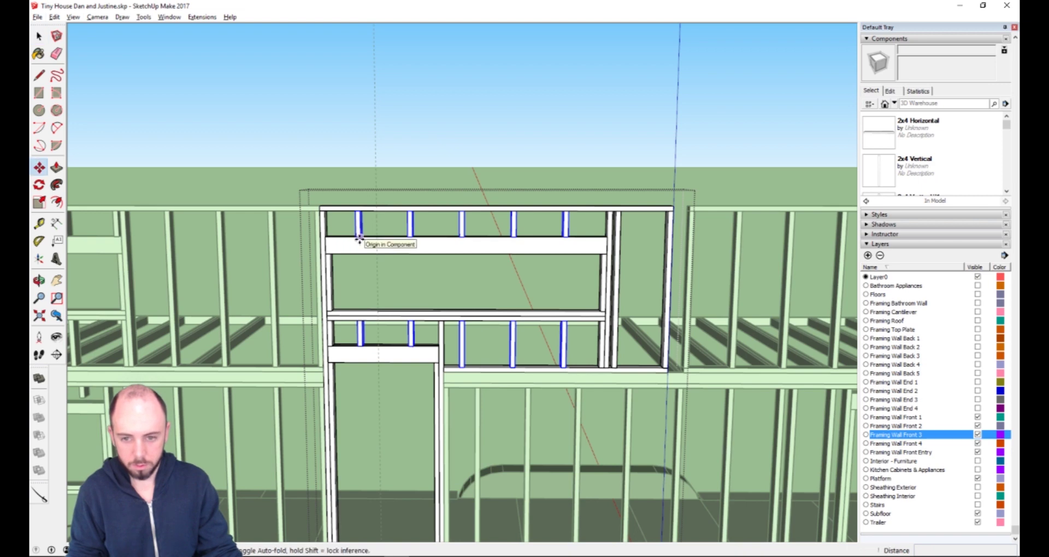
click(359, 236)
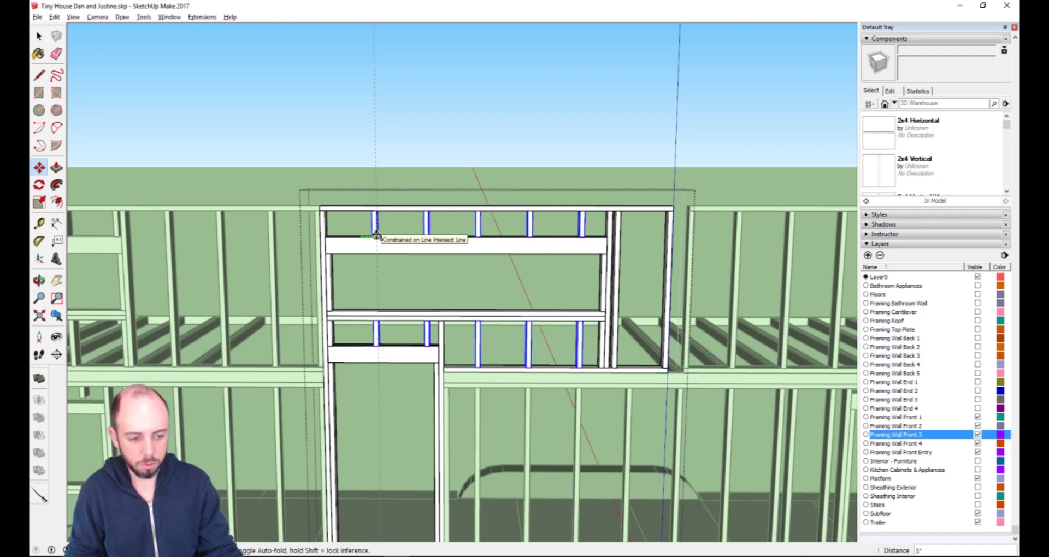
key(space)
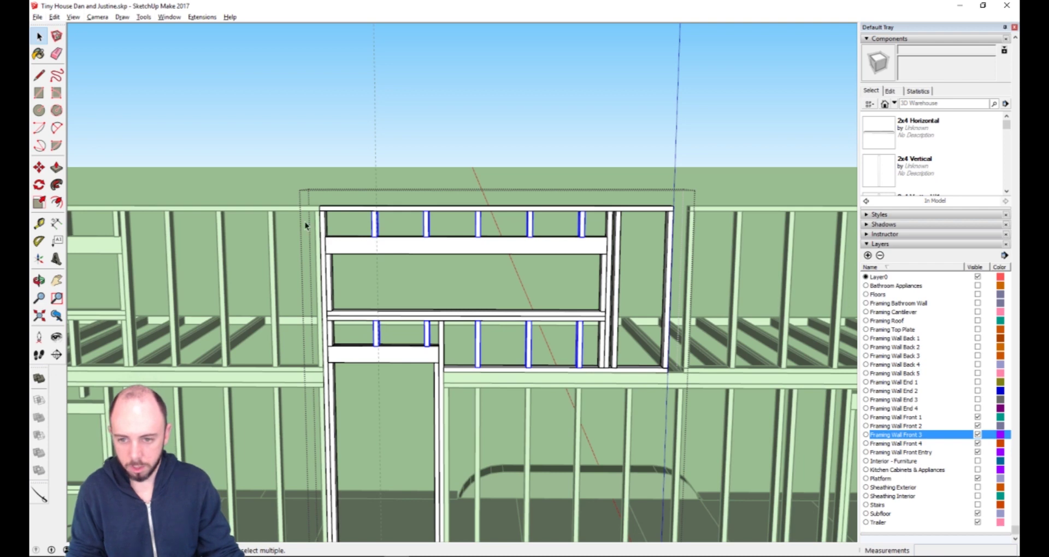
Measure the stud spacings, including the 11-inch end gap, and place a 16-inch guide.
key(t)
click(272, 211)
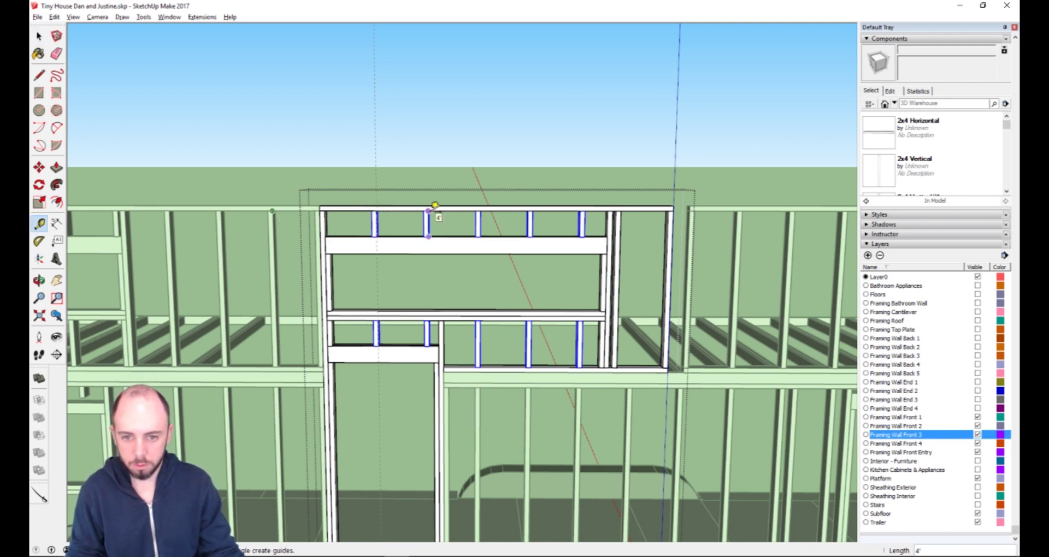
click(435, 206)
click(430, 210)
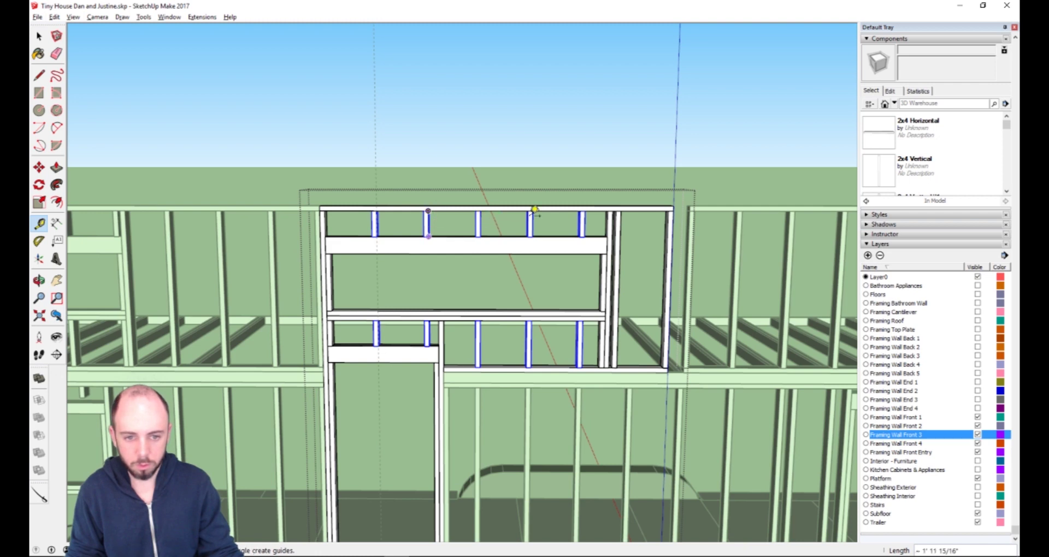
click(588, 207)
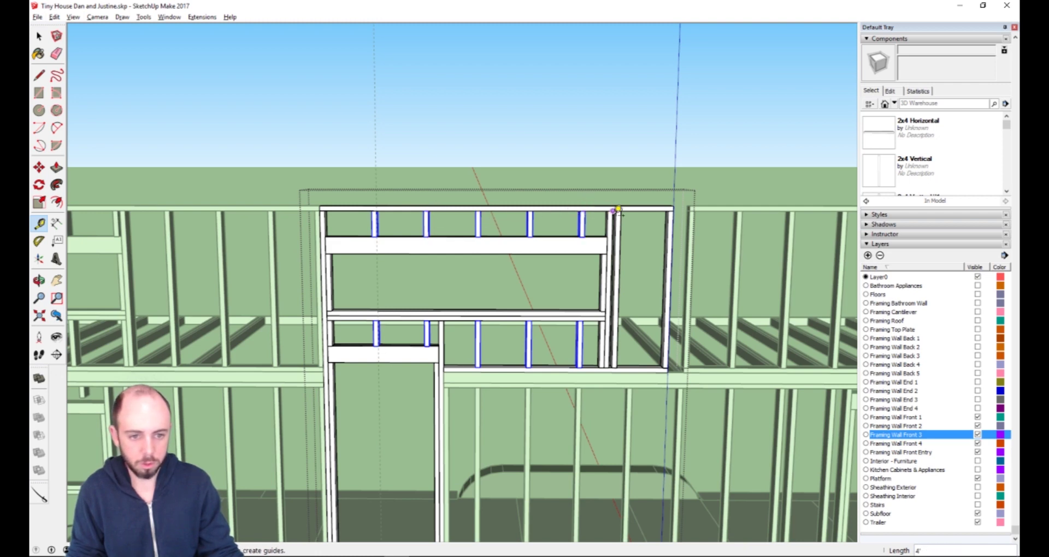
click(587, 207)
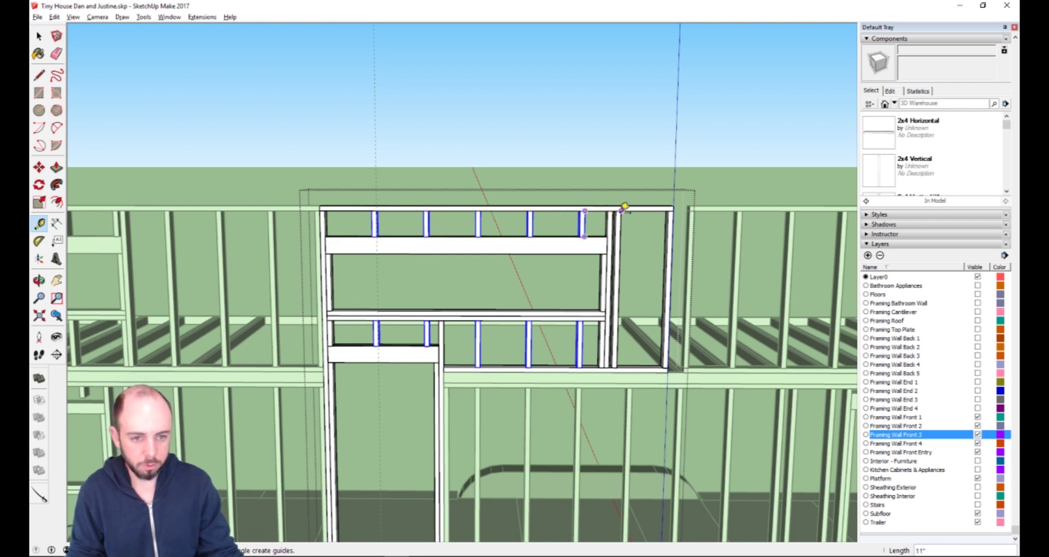
click(624, 206)
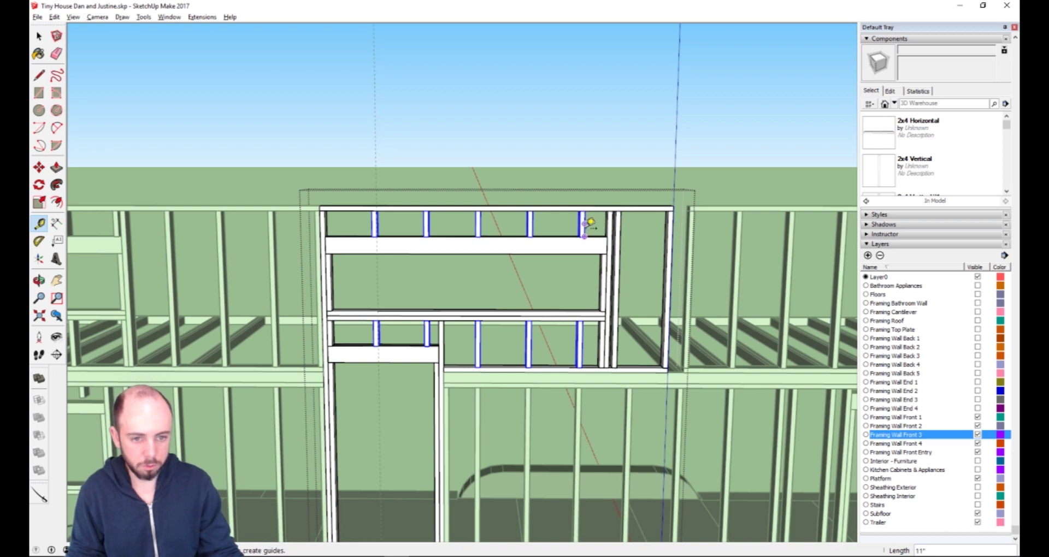
click(585, 224)
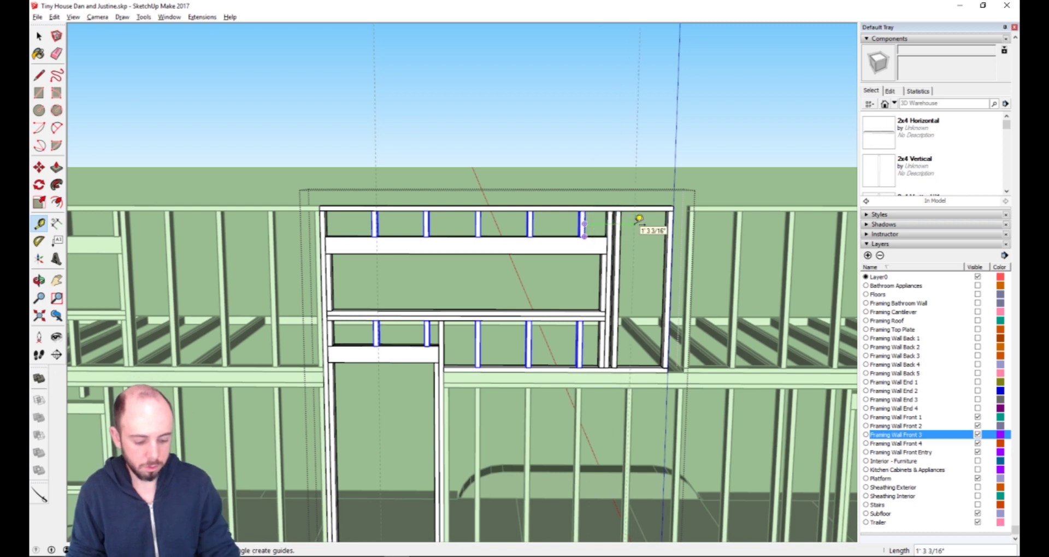
text(16)
key(Return)
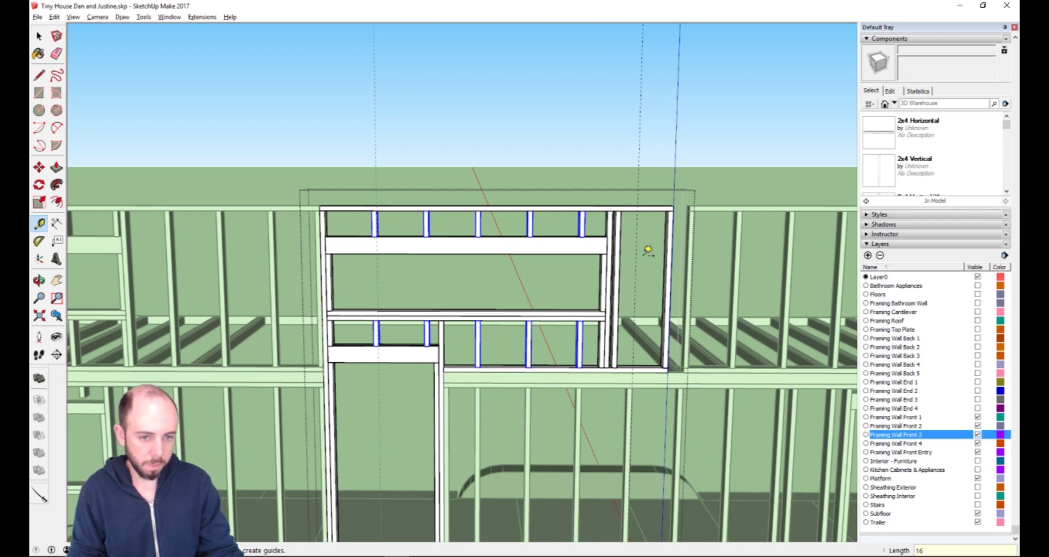
Select the loft wall's end stud in preparation for moving it.
key(space)
click(618, 232)
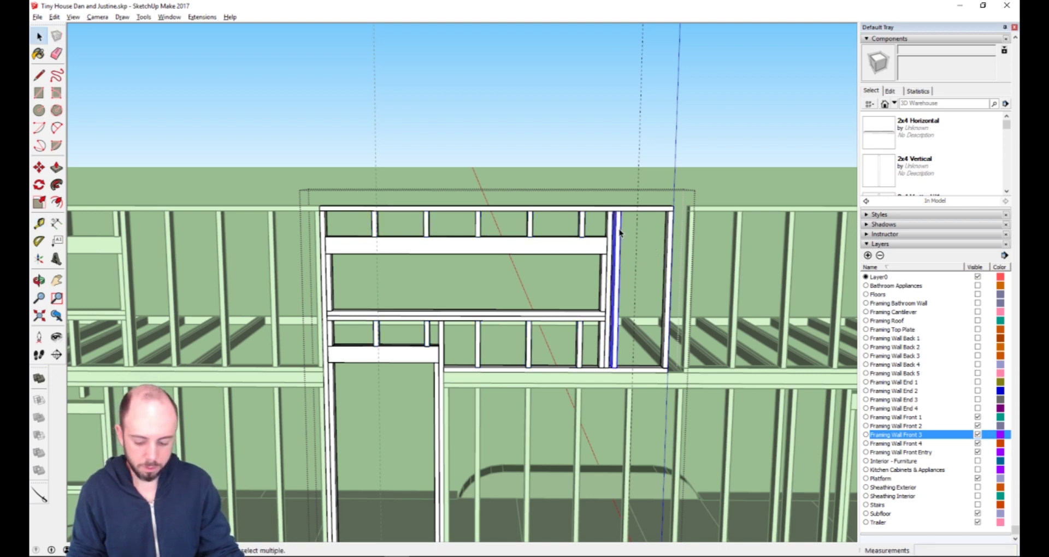
key(m)
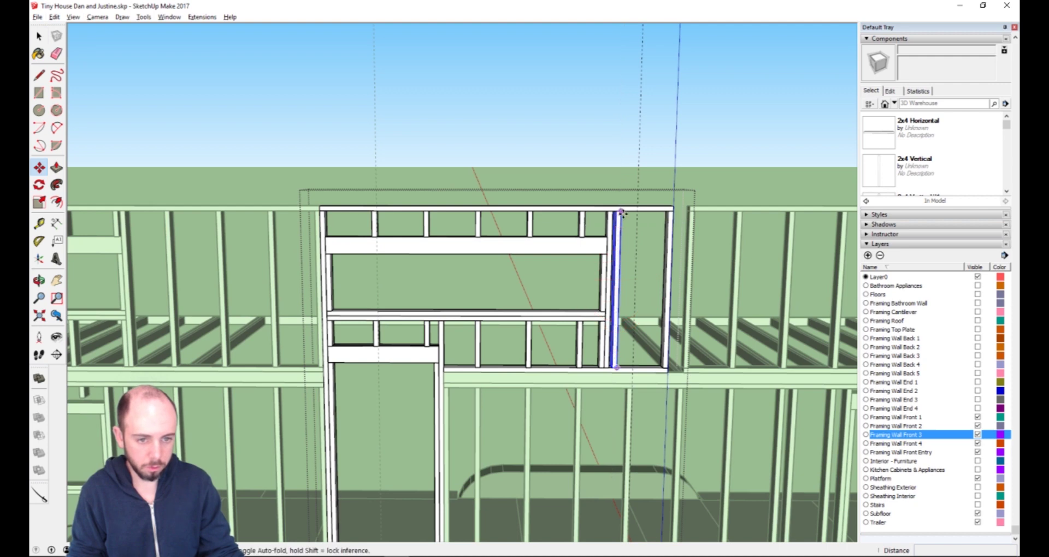
click(622, 212)
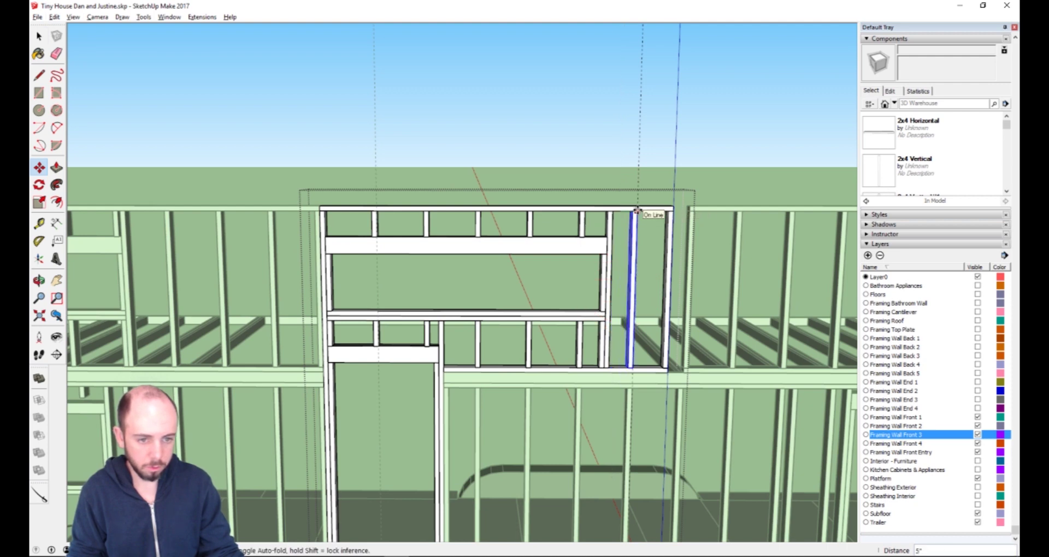
key(Escape)
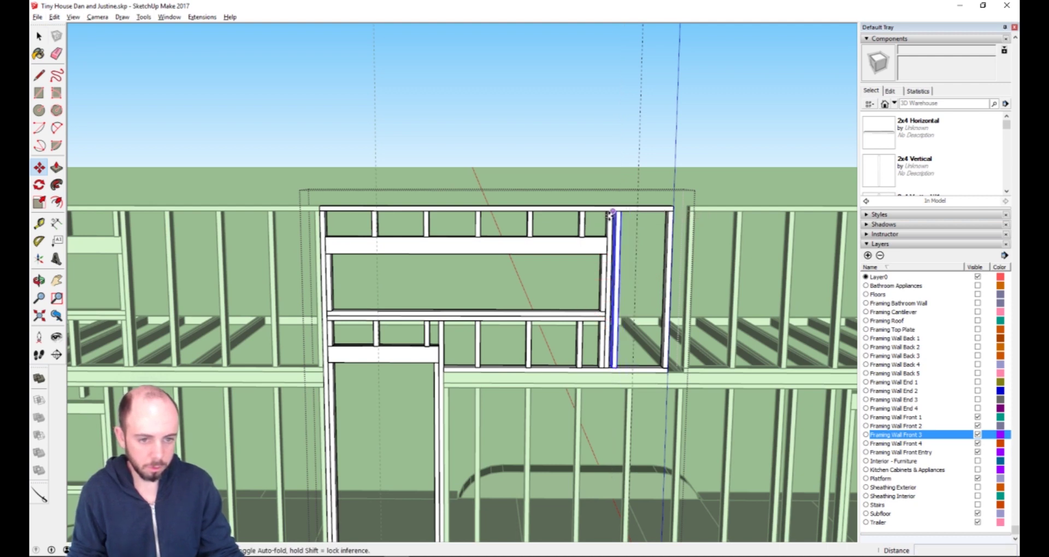
click(585, 211)
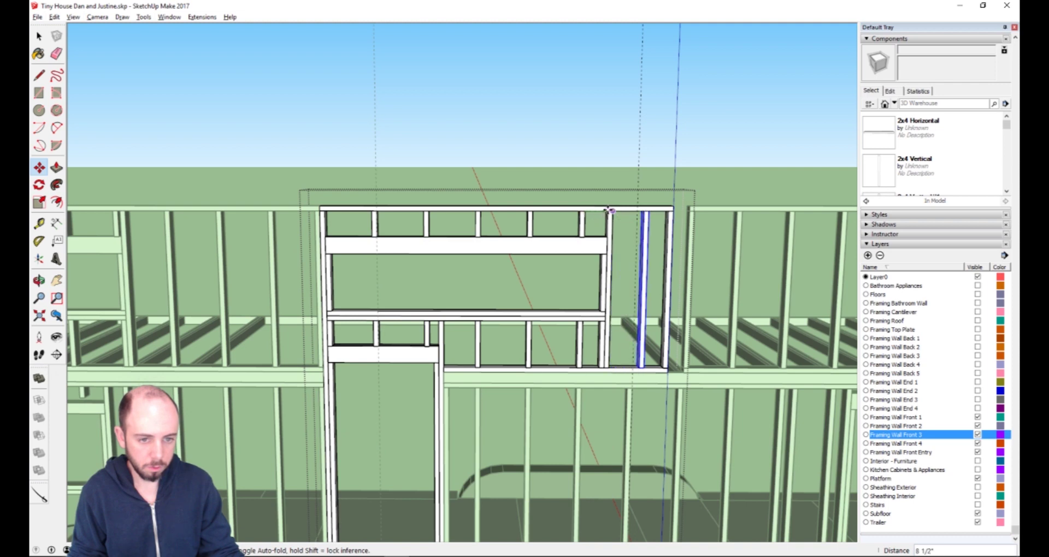
key(Escape)
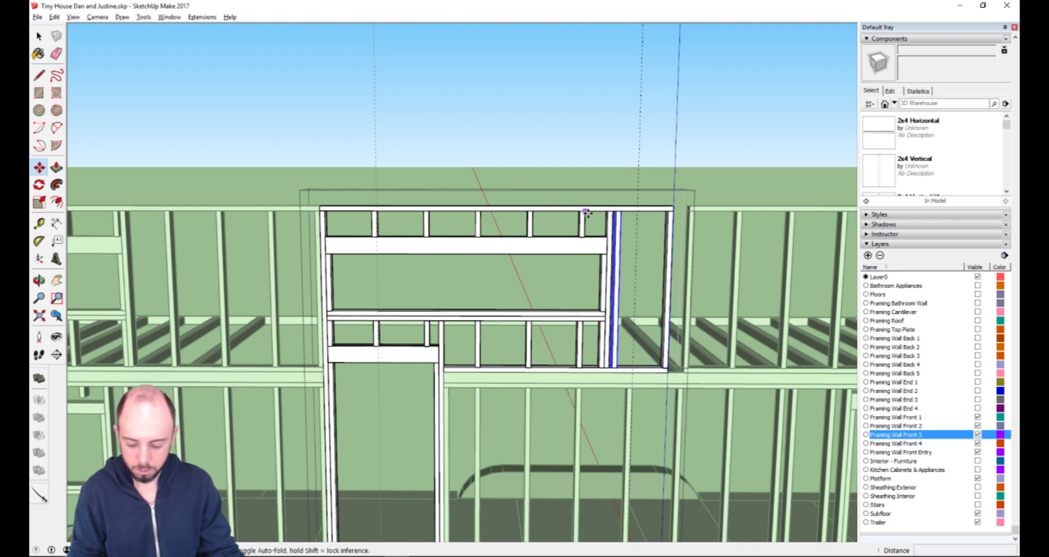
Move the end stud onto the 16-inch guide.
key(t)
click(585, 211)
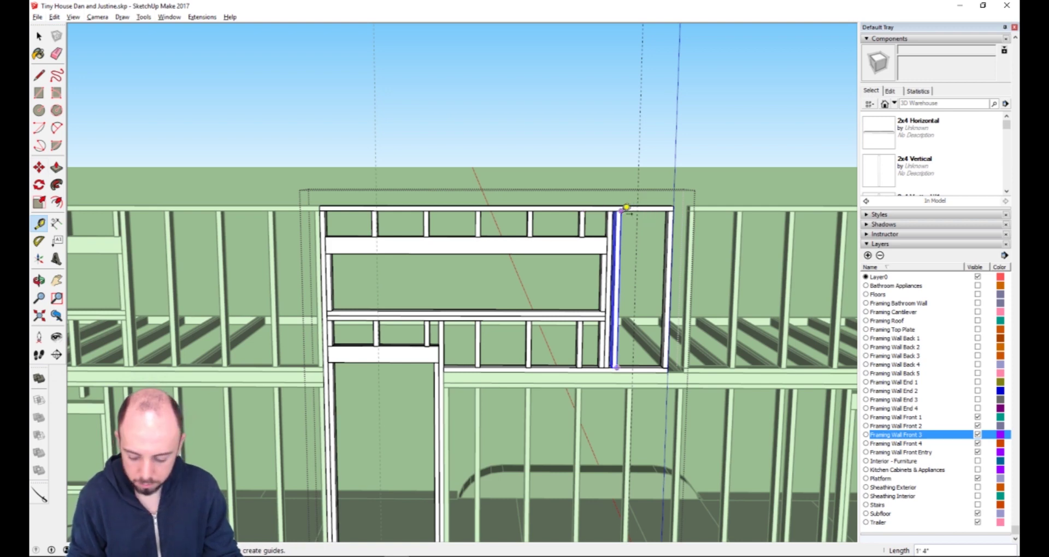
scroll(640, 203, up, 3)
scroll(642, 202, up, 2)
key(m)
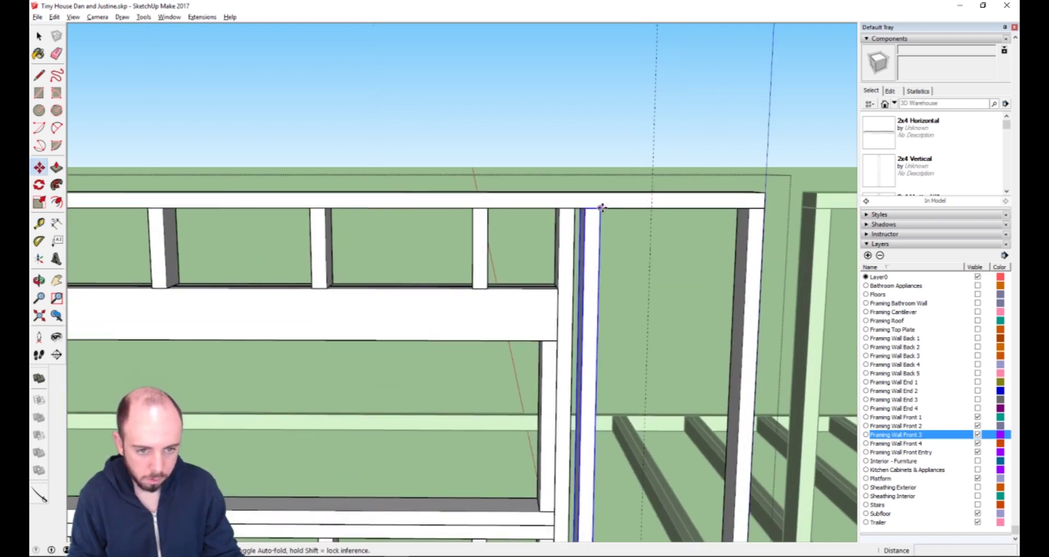
click(600, 208)
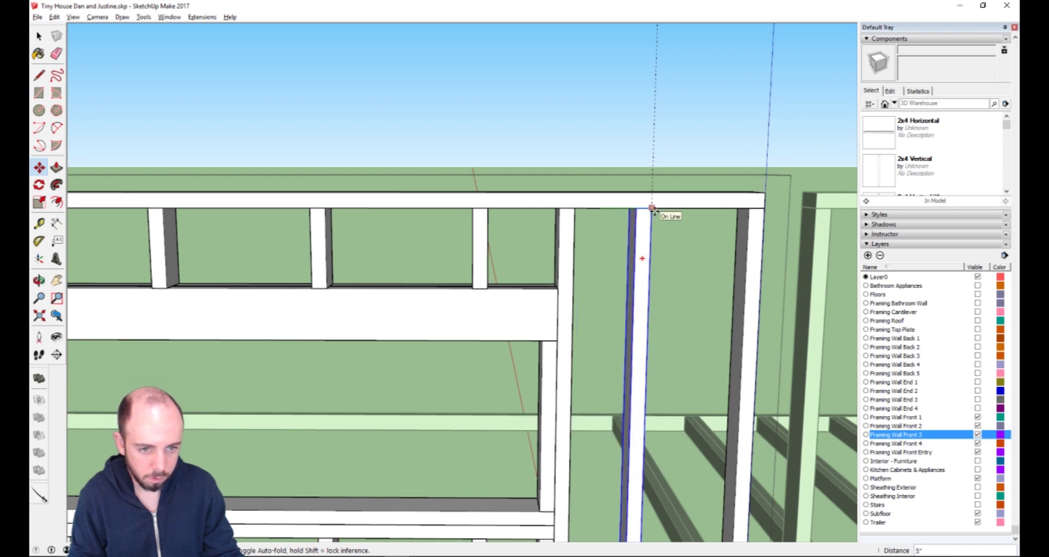
click(652, 207)
key(t)
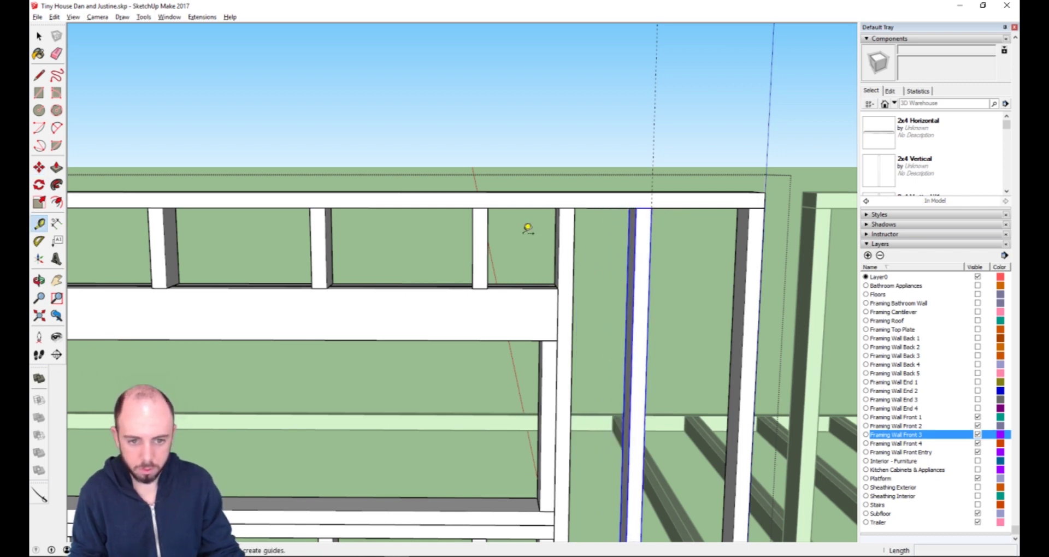
click(488, 208)
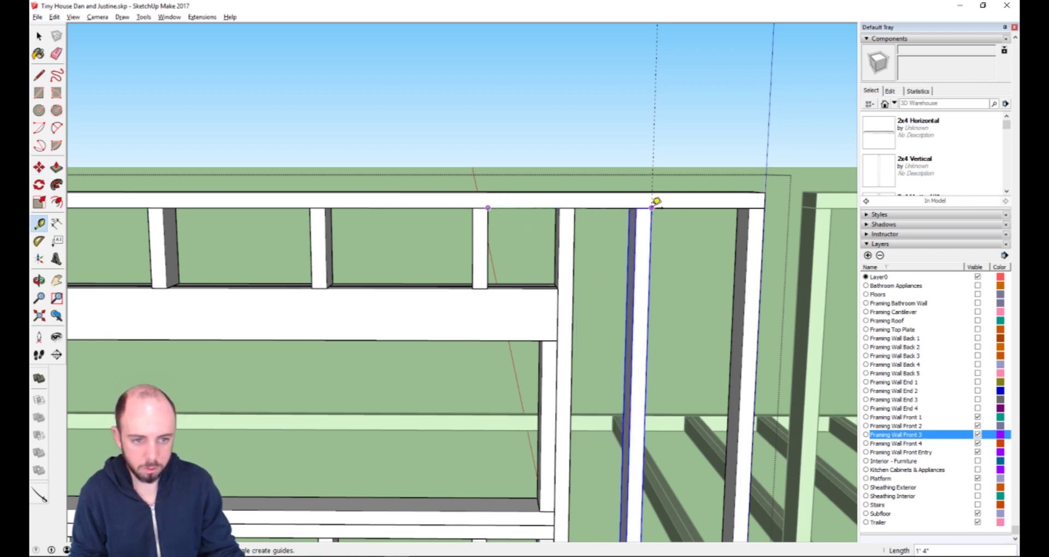
key(space)
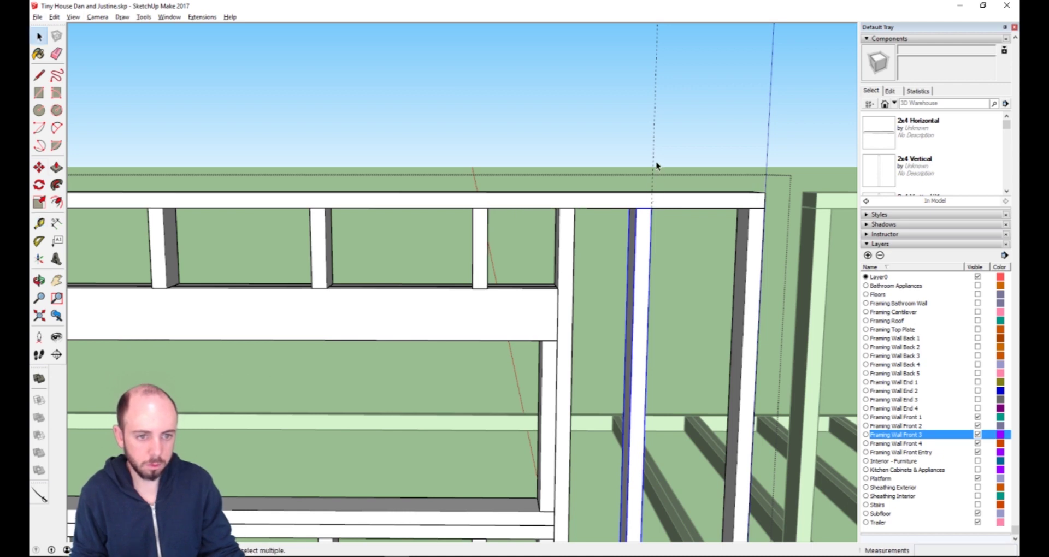
click(654, 165)
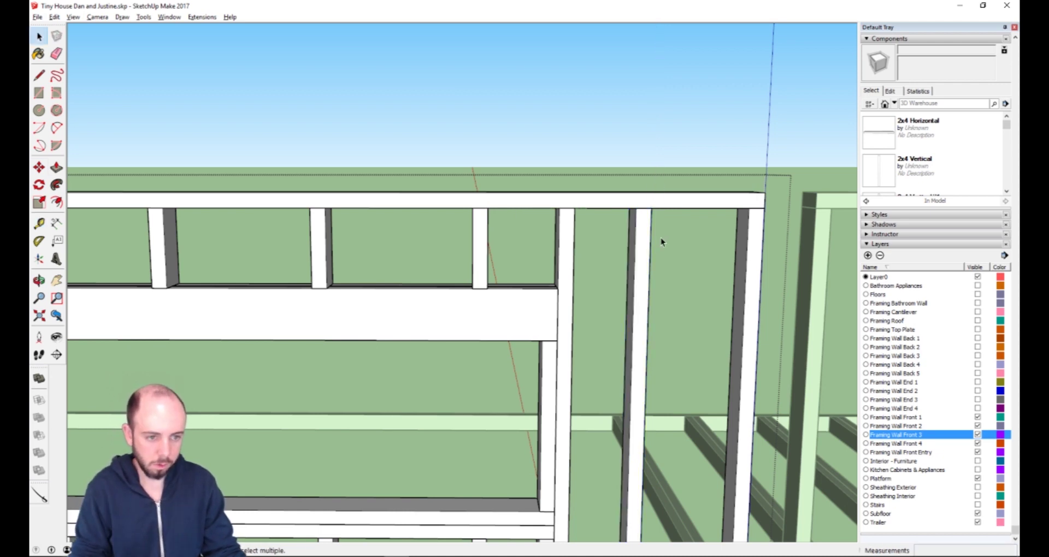
On the next wall frame, add a guide 16 inches from the top plate's stud end.
key(h)
drag(703, 304, 398, 244)
scroll(408, 251, down, 5)
scroll(410, 249, up, 3)
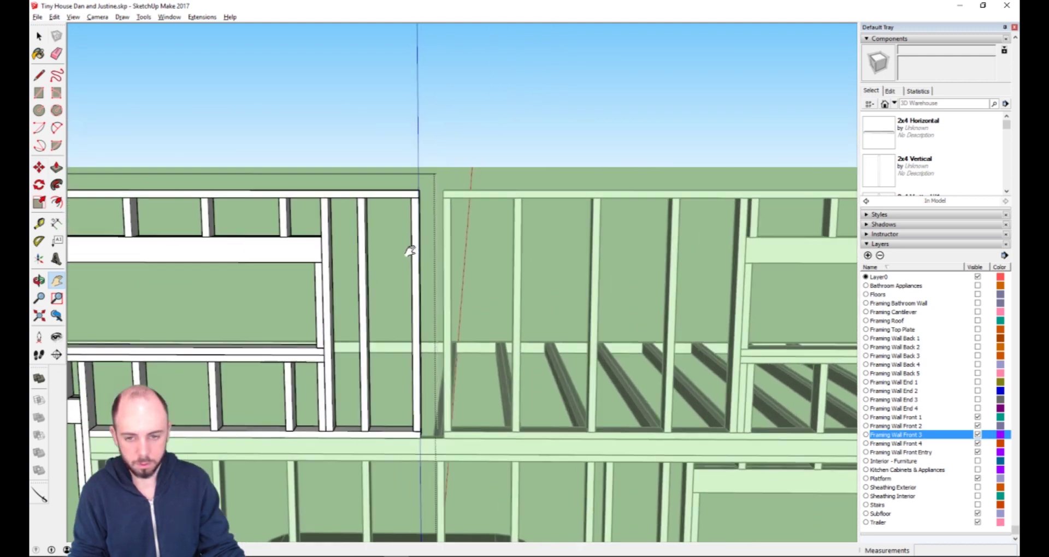
scroll(409, 250, up, 2)
key(t)
click(349, 179)
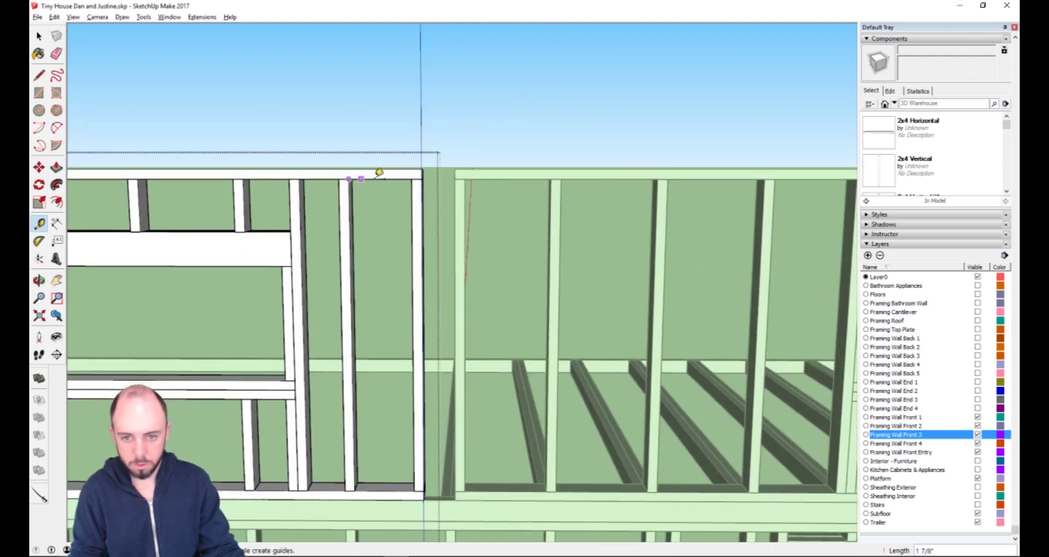
text(16)
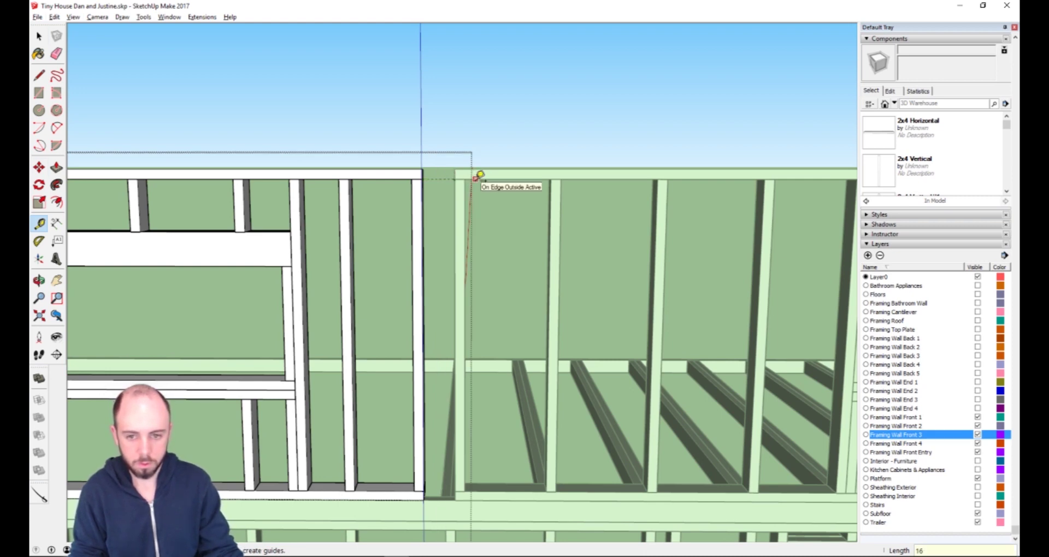
key(Return)
scroll(450, 284, down, 5)
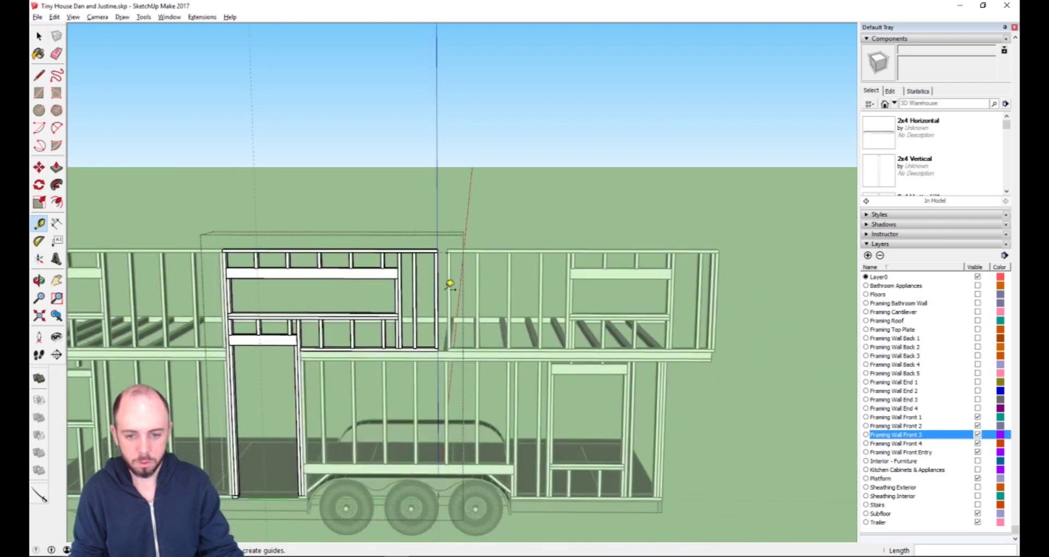
scroll(450, 285, down, 1)
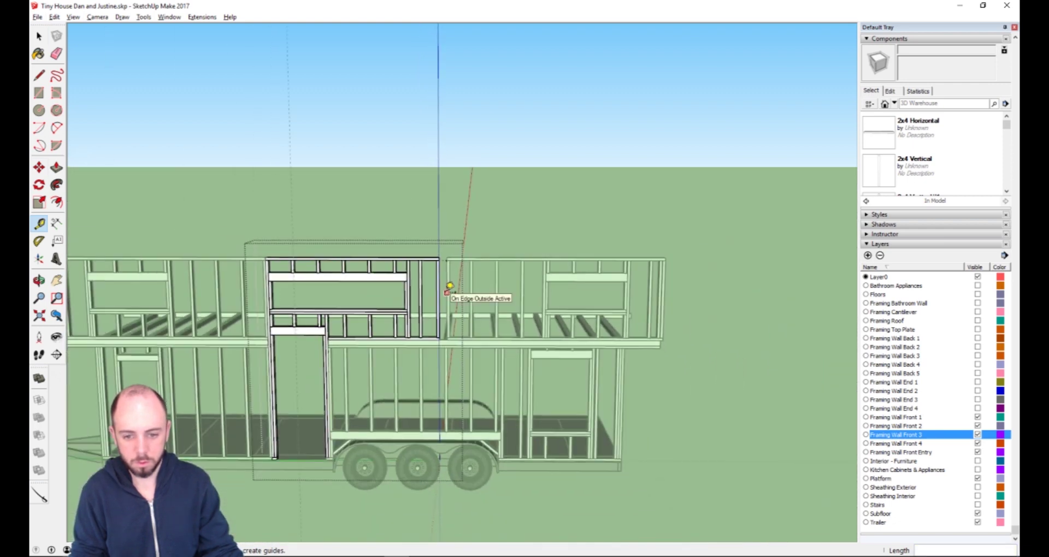
scroll(443, 297, up, 3)
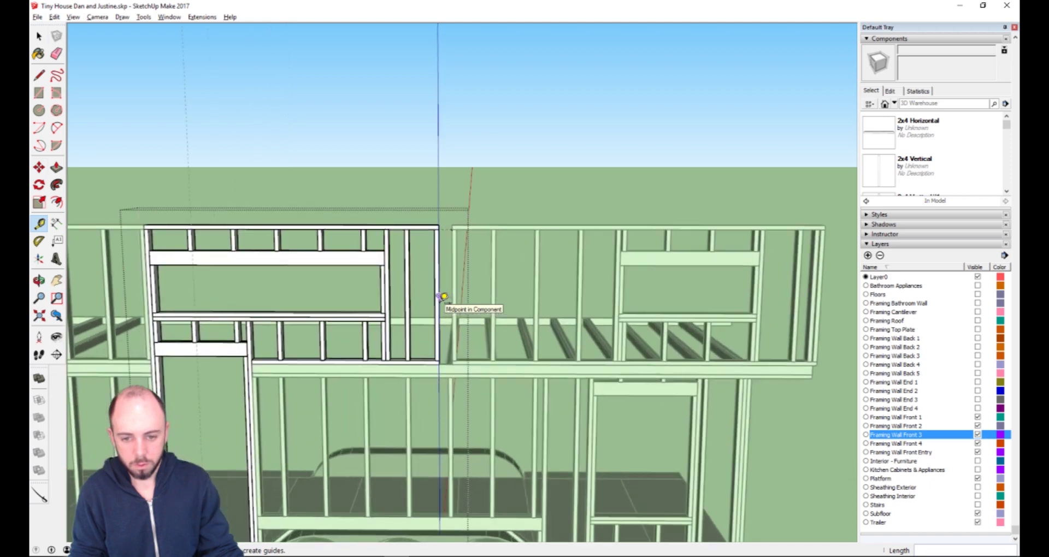
scroll(446, 297, up, 2)
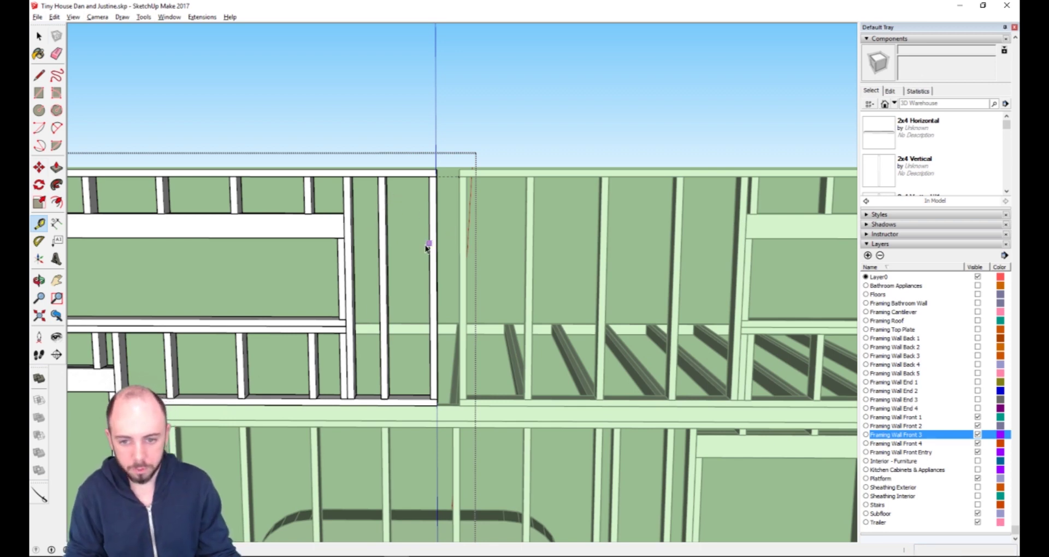
Select and delete the extra end stud of the wall frame.
key(space)
click(386, 242)
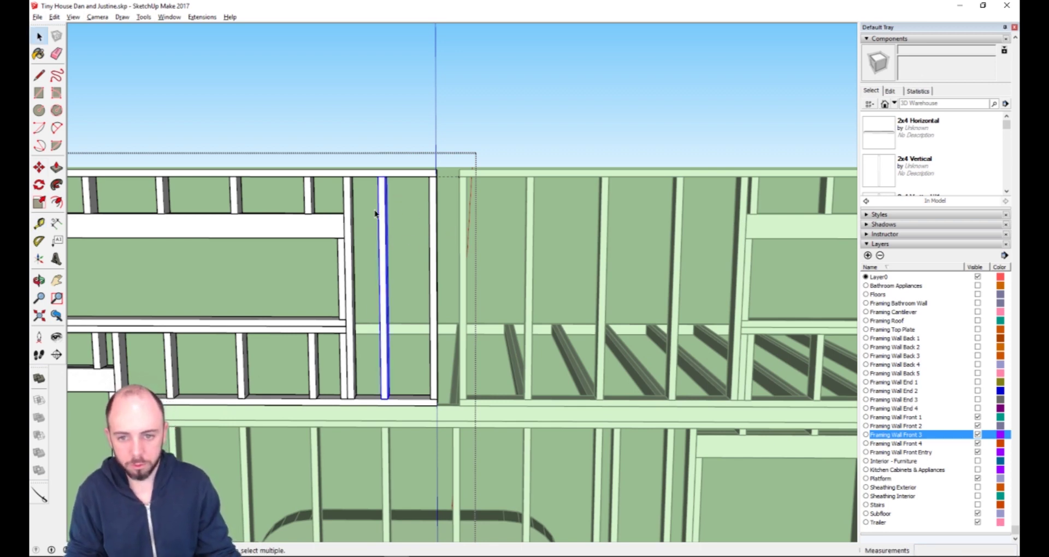
click(433, 203)
key(Delete)
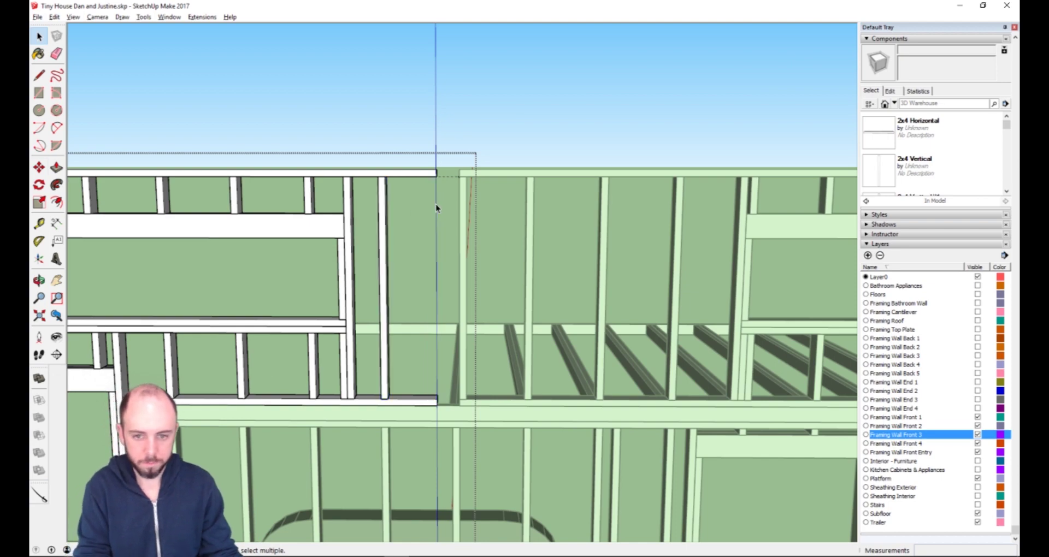
middle_drag(437, 201, 402, 182)
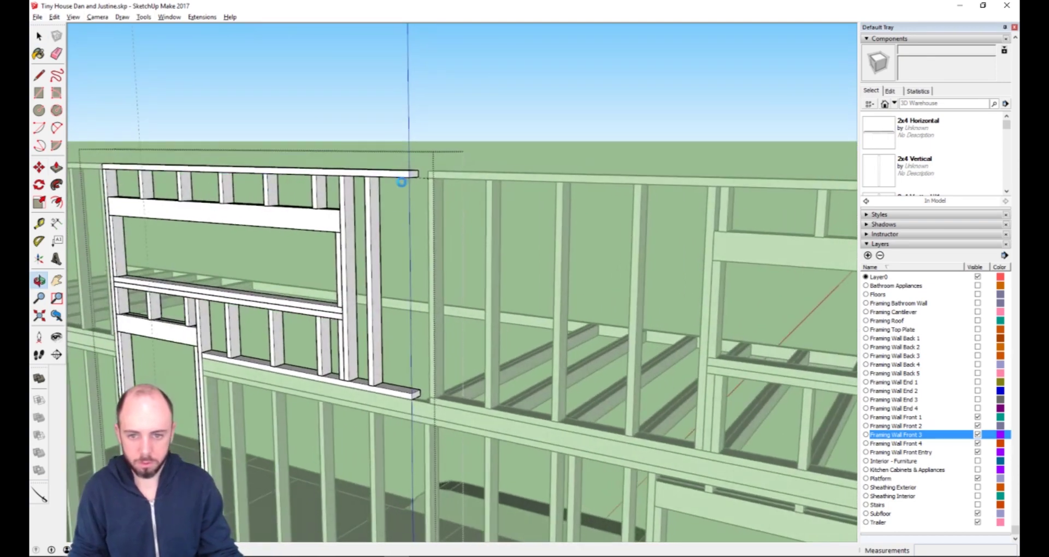
Push/Pull the loft wall's top plate end in by 11 inches.
key(space)
click(415, 174)
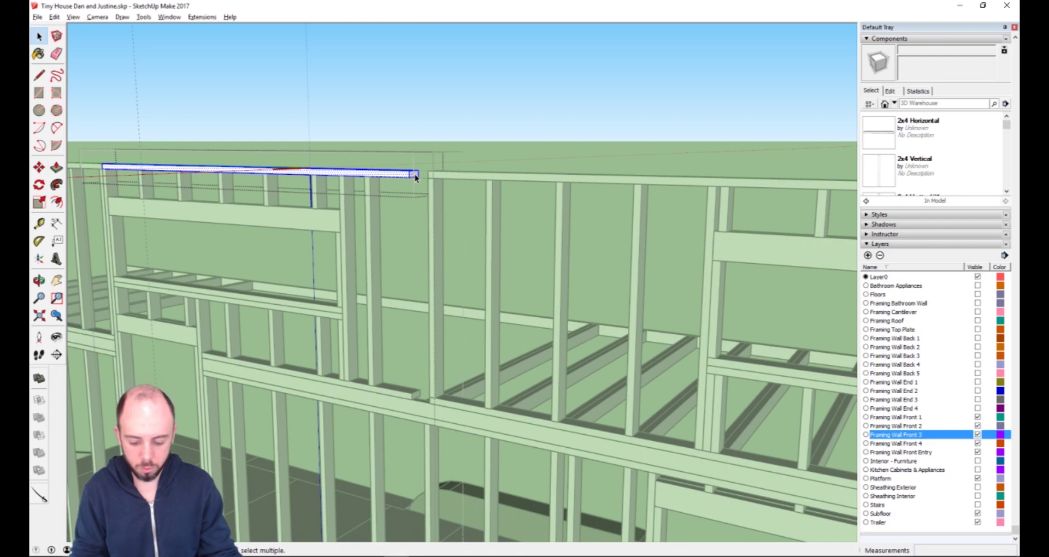
key(p)
click(415, 175)
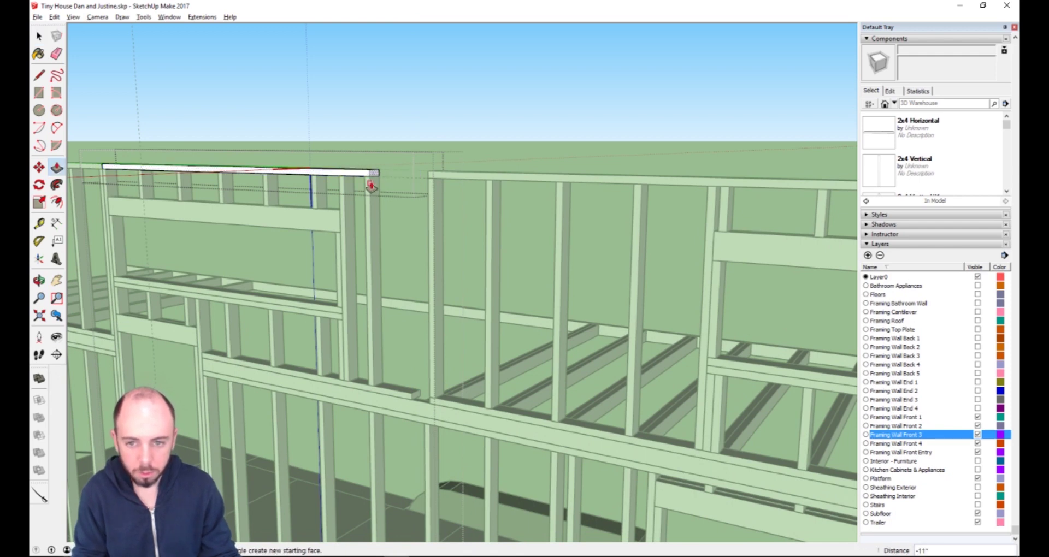
click(372, 186)
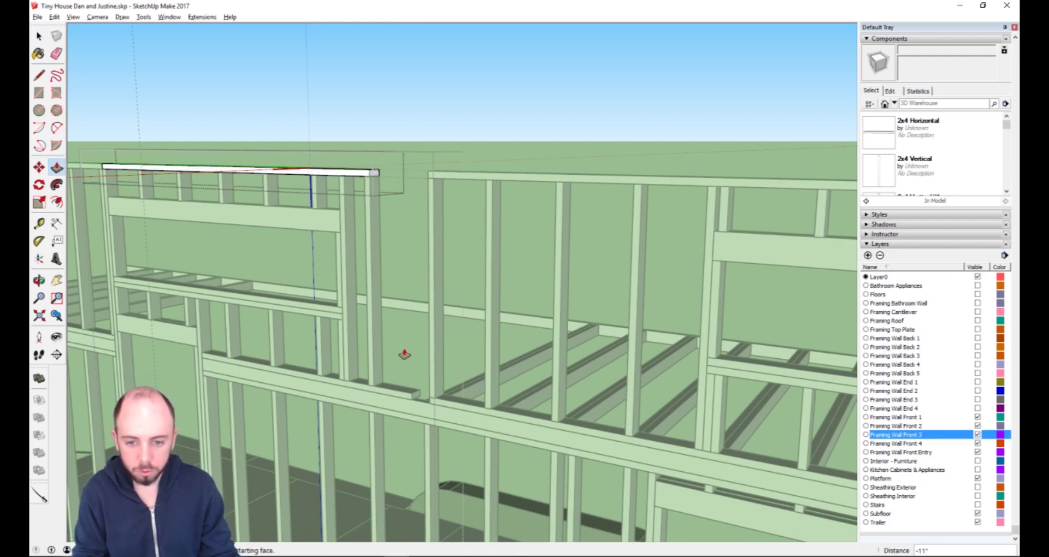
Push back the lower horizontal board's end face to match.
key(space)
click(415, 398)
key(p)
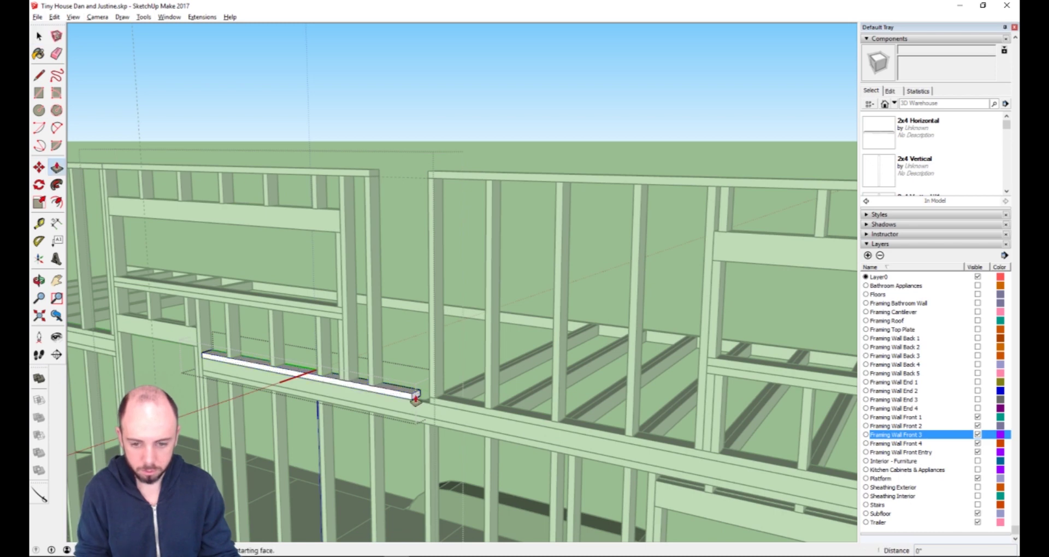
click(416, 398)
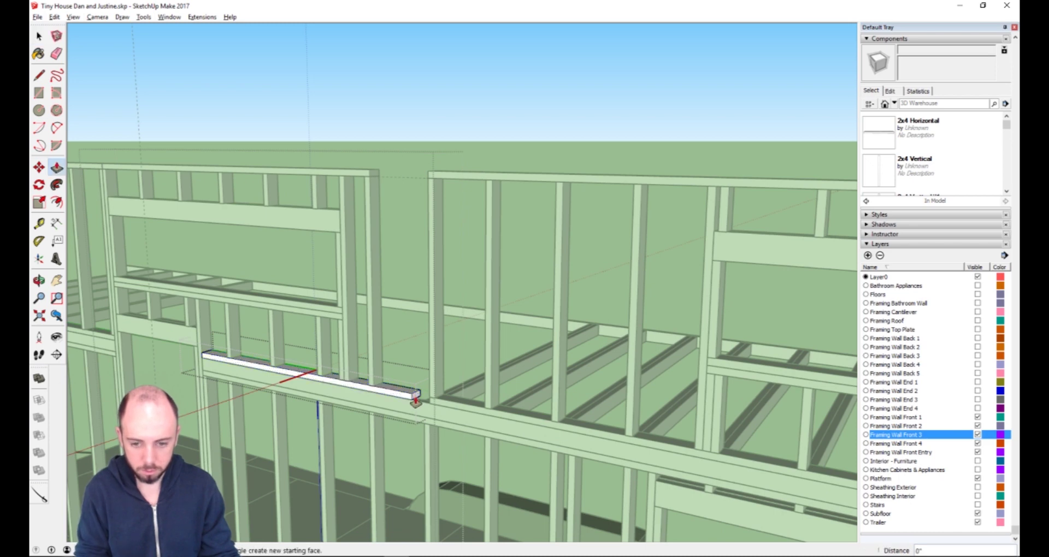
click(372, 381)
Exit to the whole wall frame and orbit around to inspect it.
key(space)
click(432, 95)
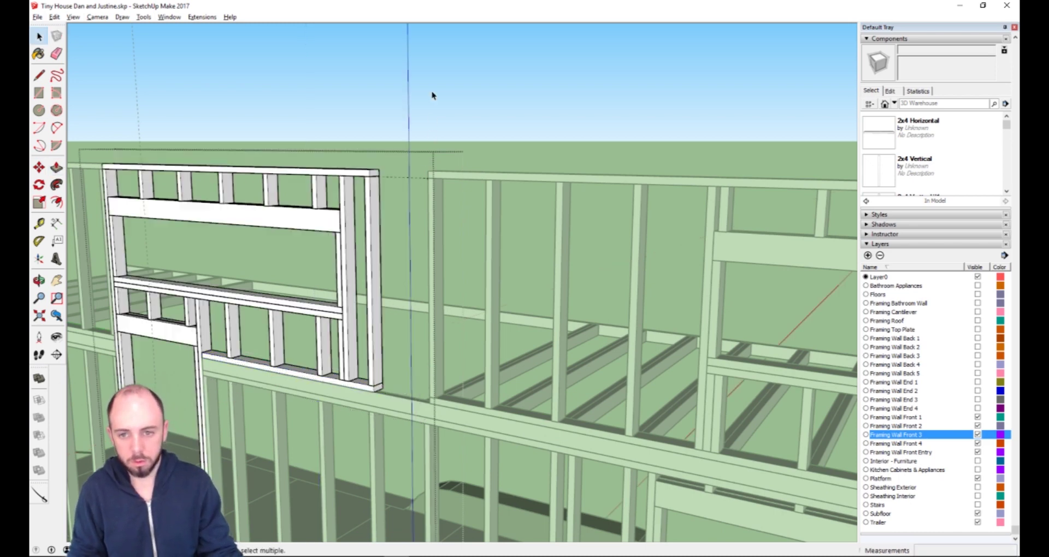
middle_drag(426, 319, 646, 310)
scroll(645, 323, down, 4)
scroll(646, 331, up, 4)
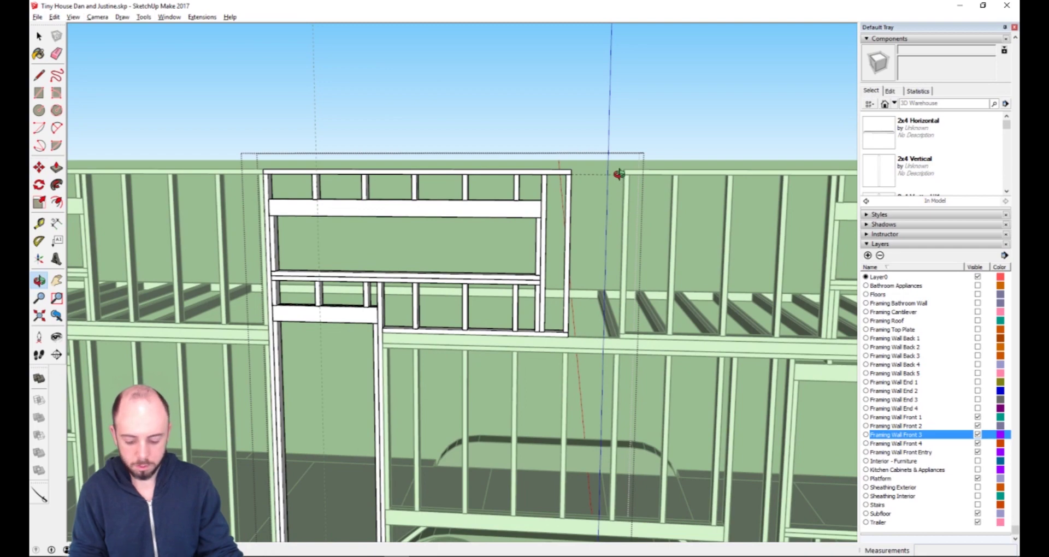
scroll(677, 171, down, 2)
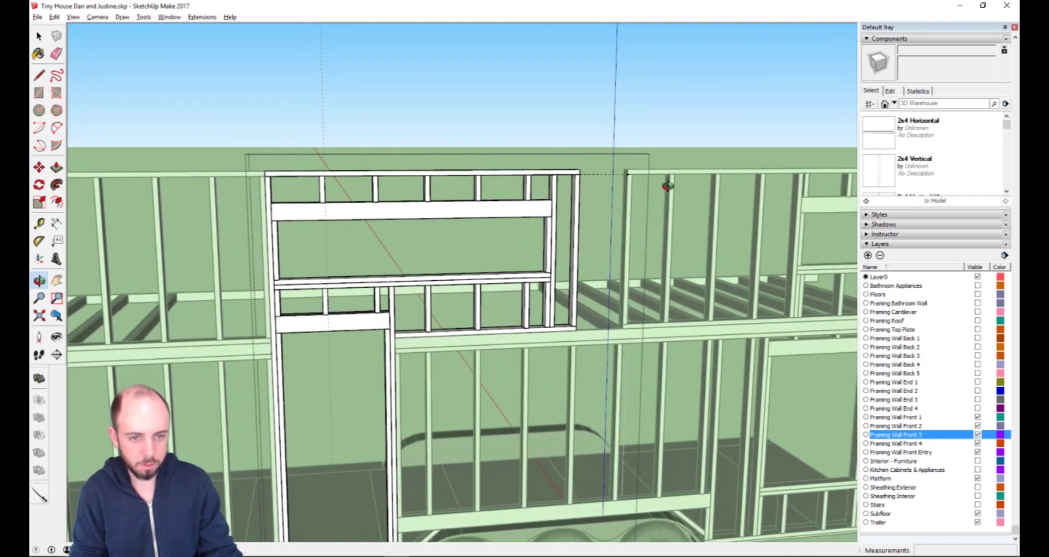
scroll(628, 167, up, 5)
key(space)
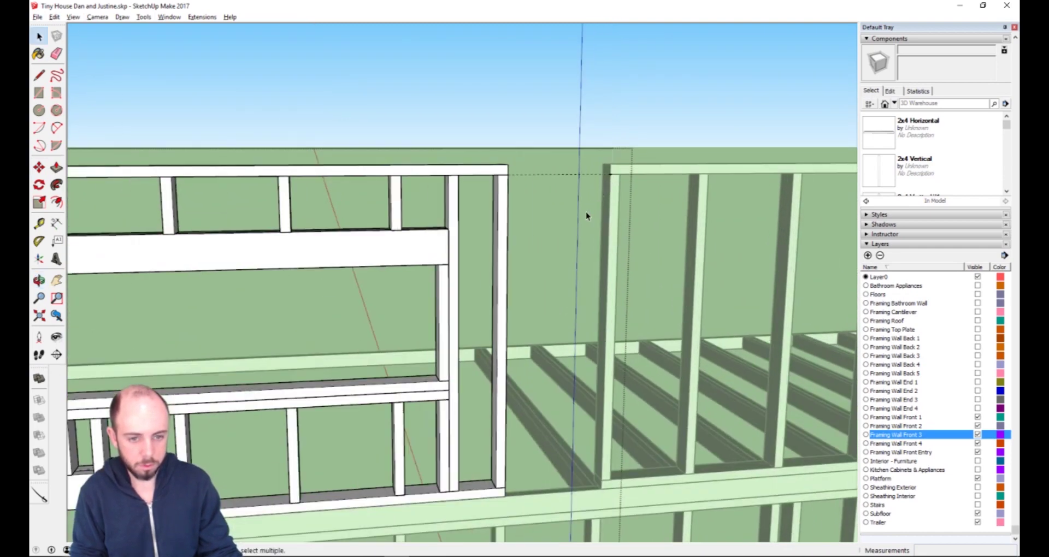
Push/pull the right wall's top plate end 1' 4" leftward and measure along the plate.
double_click(608, 173)
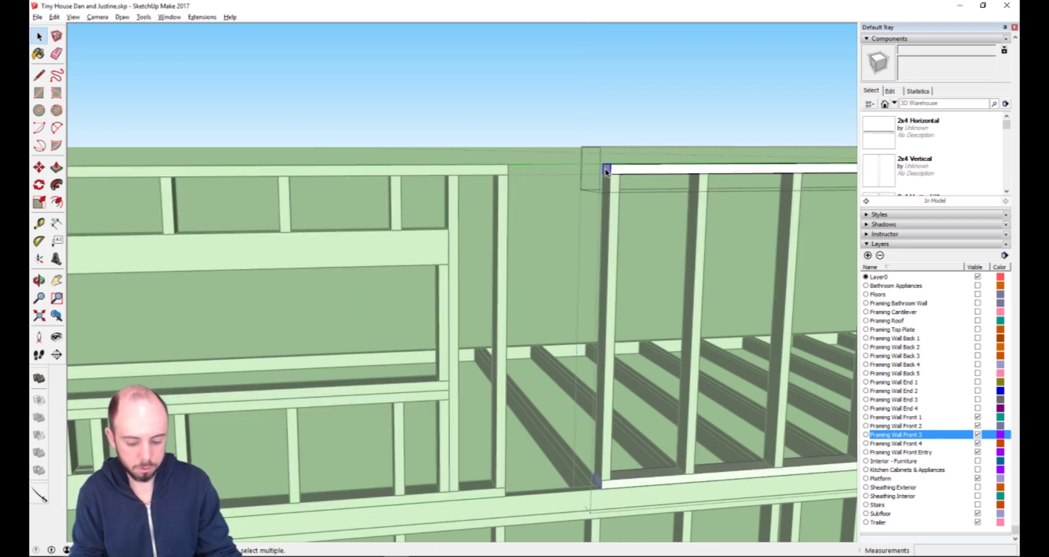
key(p)
drag(607, 174, 506, 181)
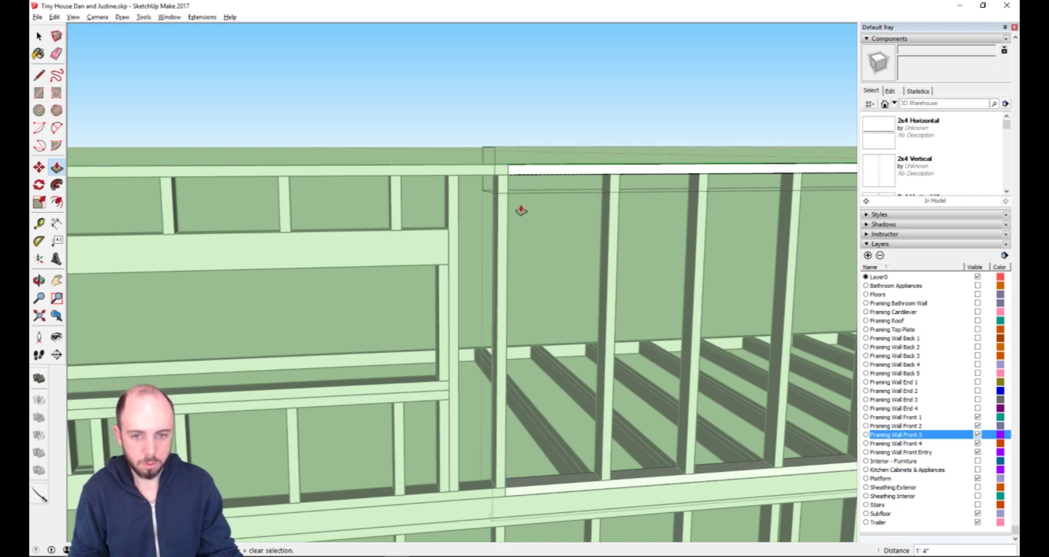
key(t)
click(294, 175)
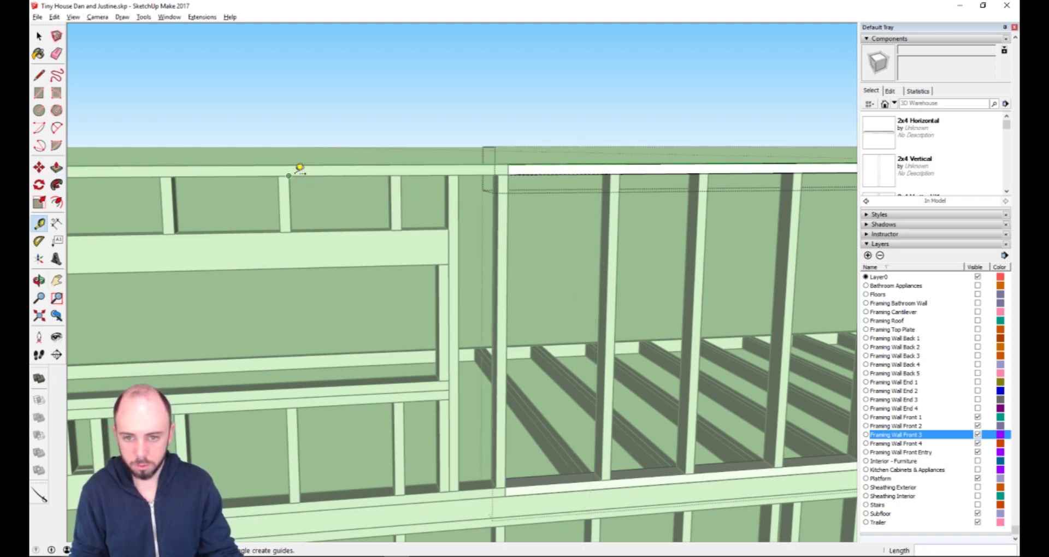
click(402, 175)
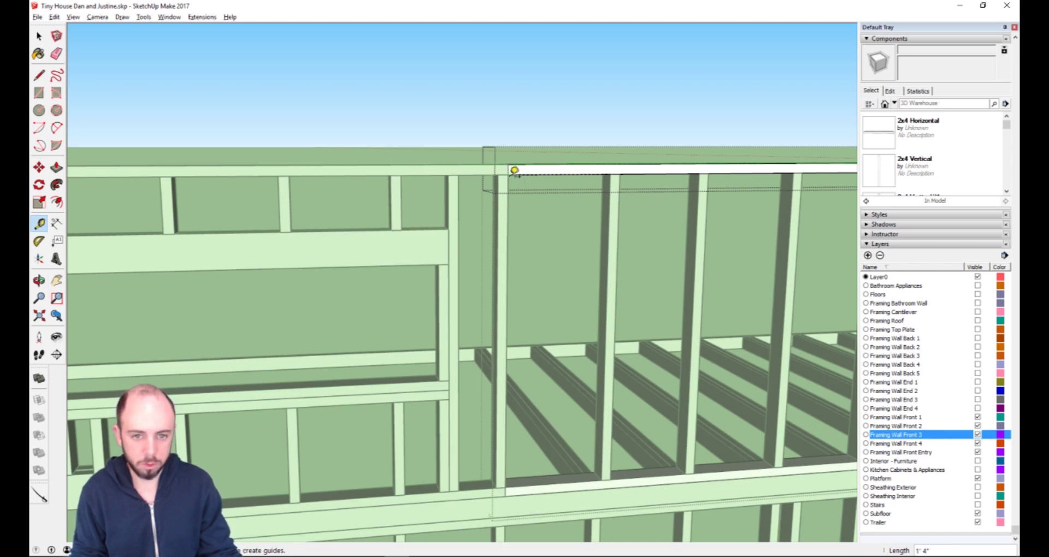
click(514, 170)
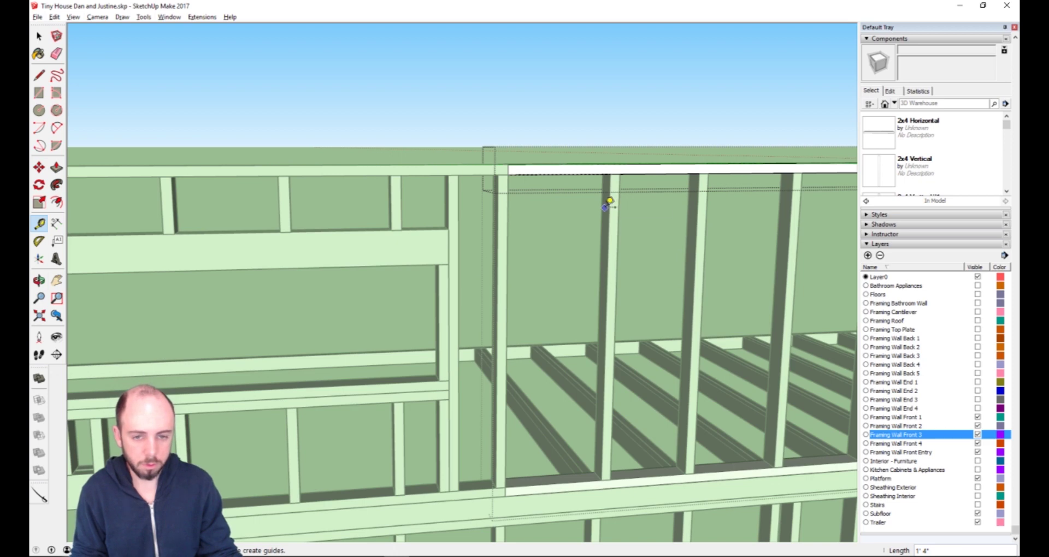
Move-copy a stud from the wall group to the wall's left end.
key(space)
double_click(611, 225)
click(610, 227)
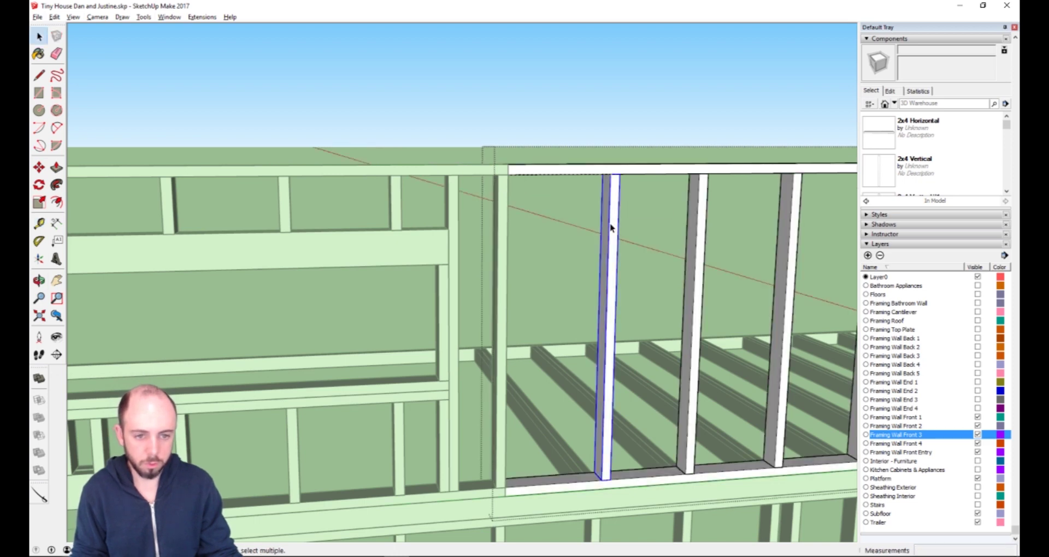
key(m)
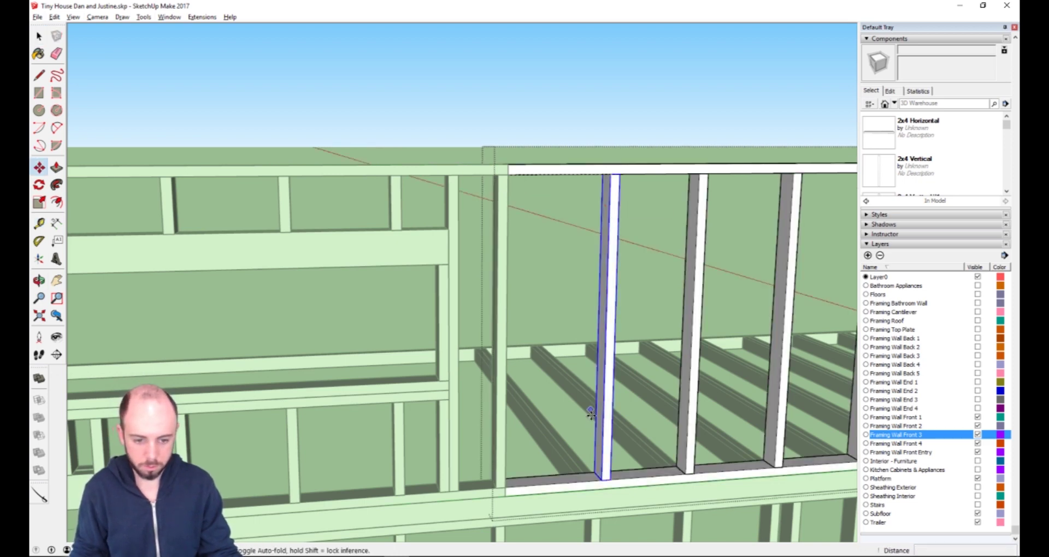
ctrl+click(604, 480)
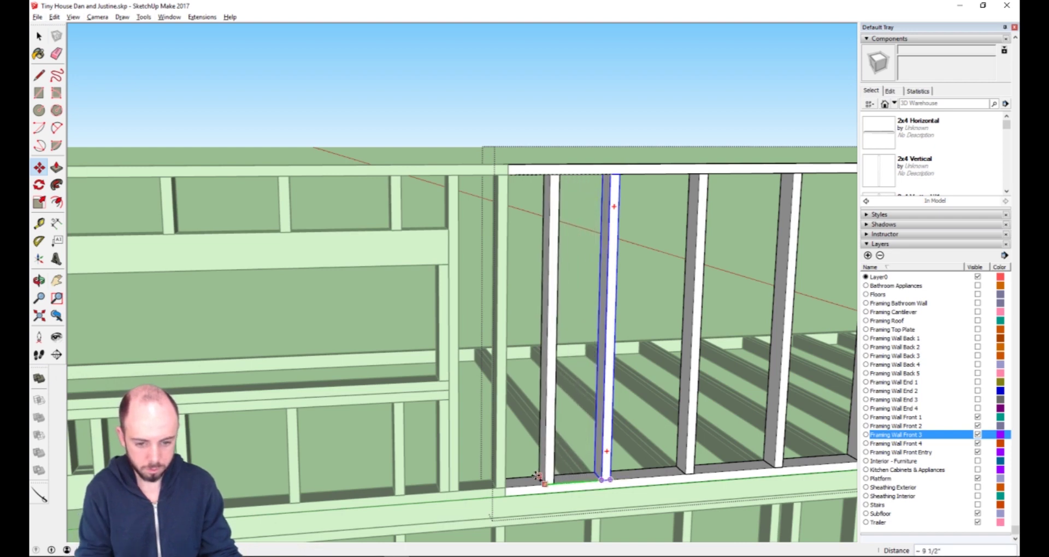
click(503, 482)
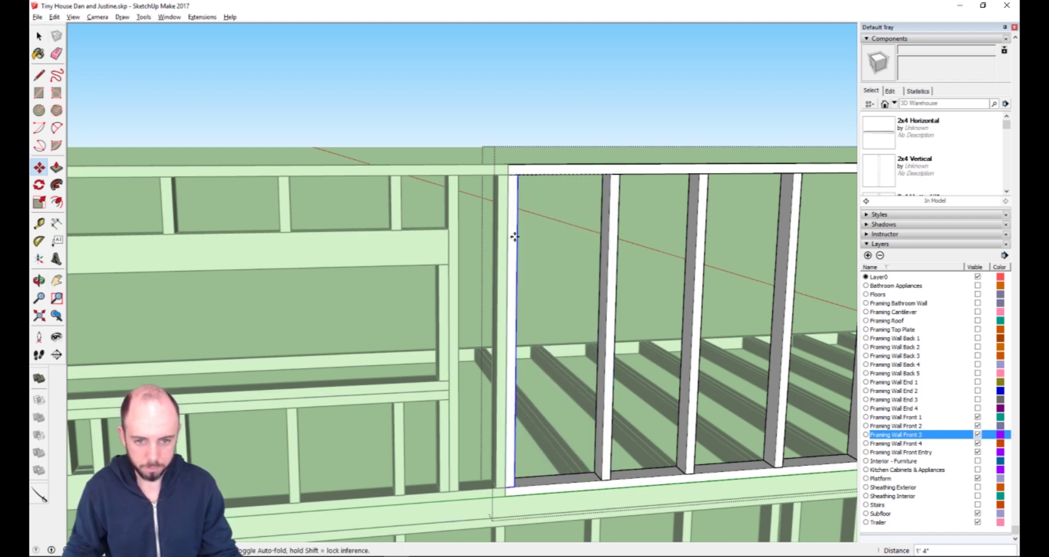
key(space)
click(545, 92)
Measure the spacing between stud tops along the Front 3 loft wall.
key(t)
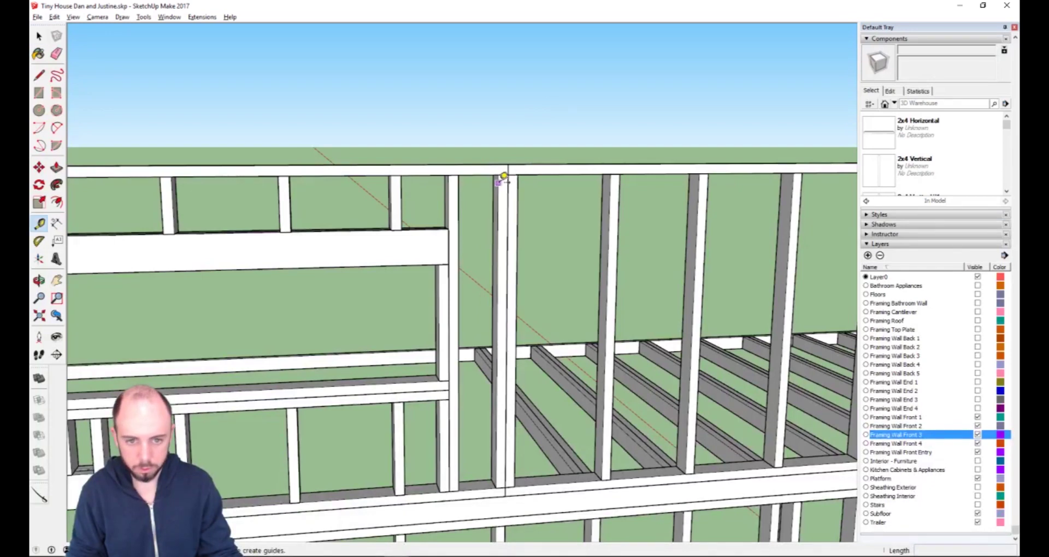
click(404, 172)
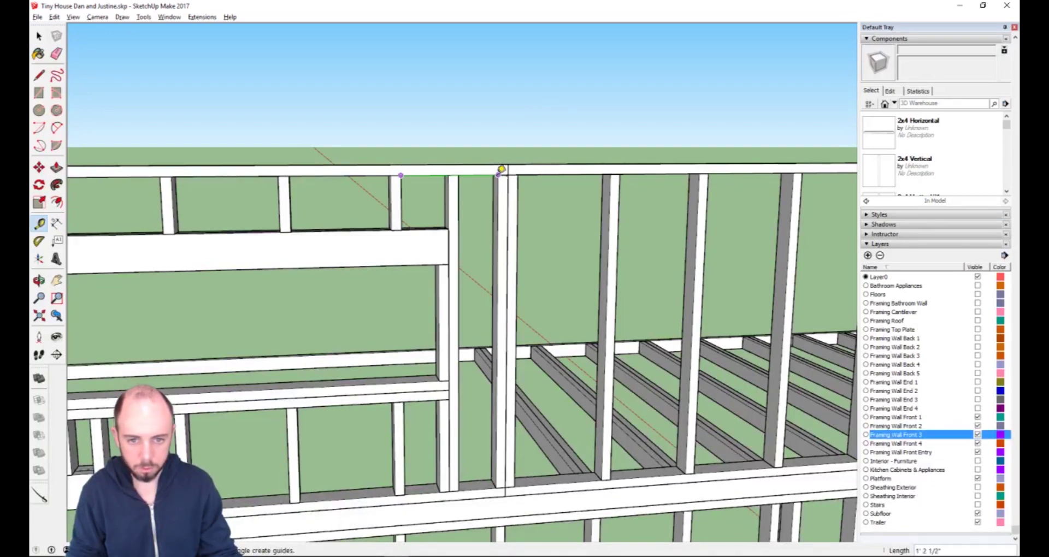
click(508, 174)
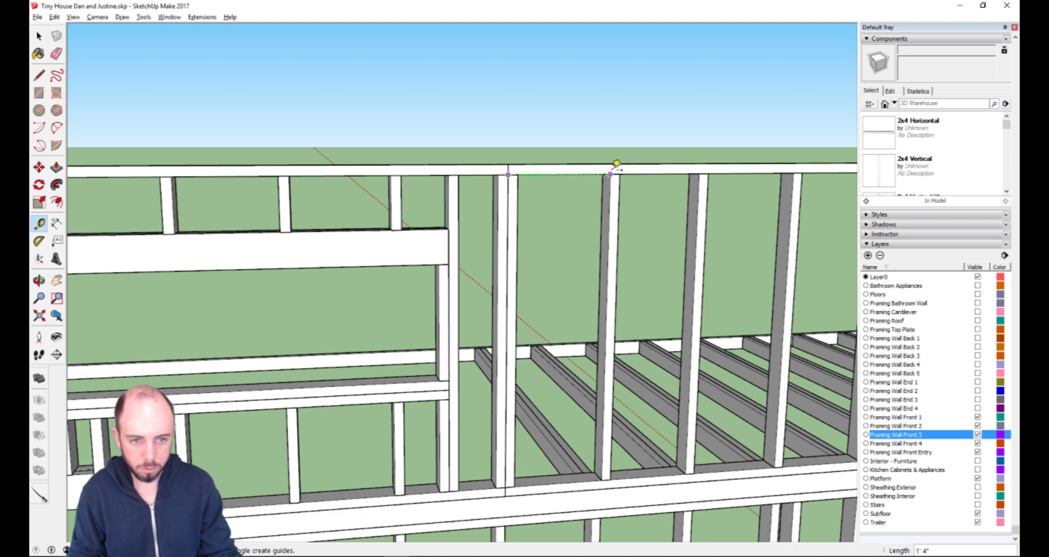
click(616, 164)
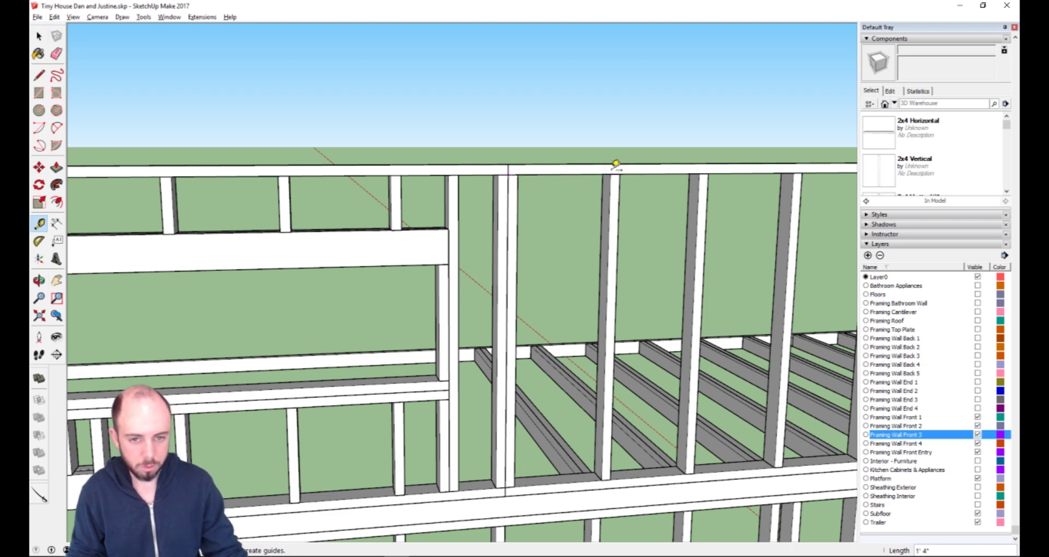
Place a parallel guide 16" from the new end stud's edge.
click(508, 217)
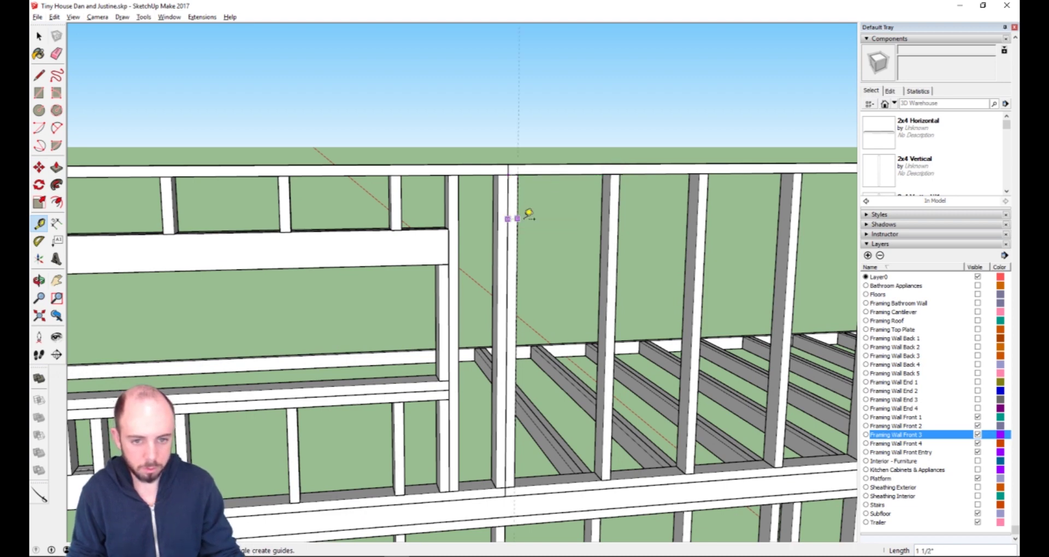
text(16)
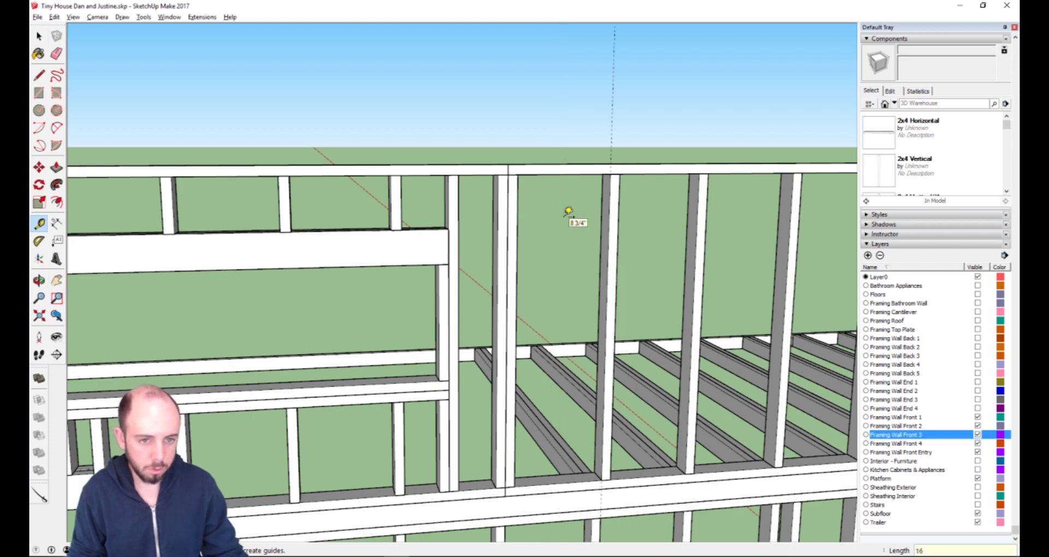
text(o)
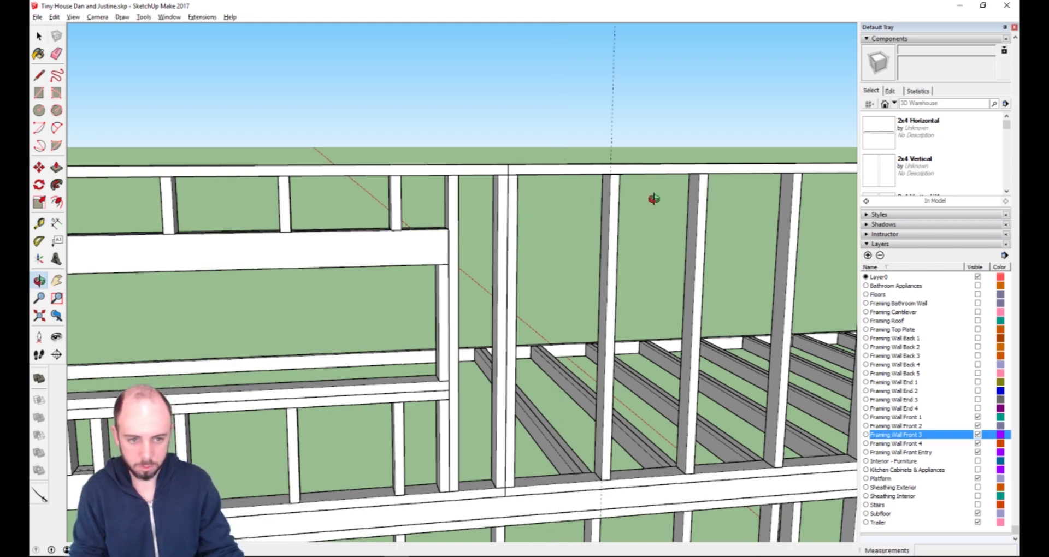
drag(651, 199, 543, 204)
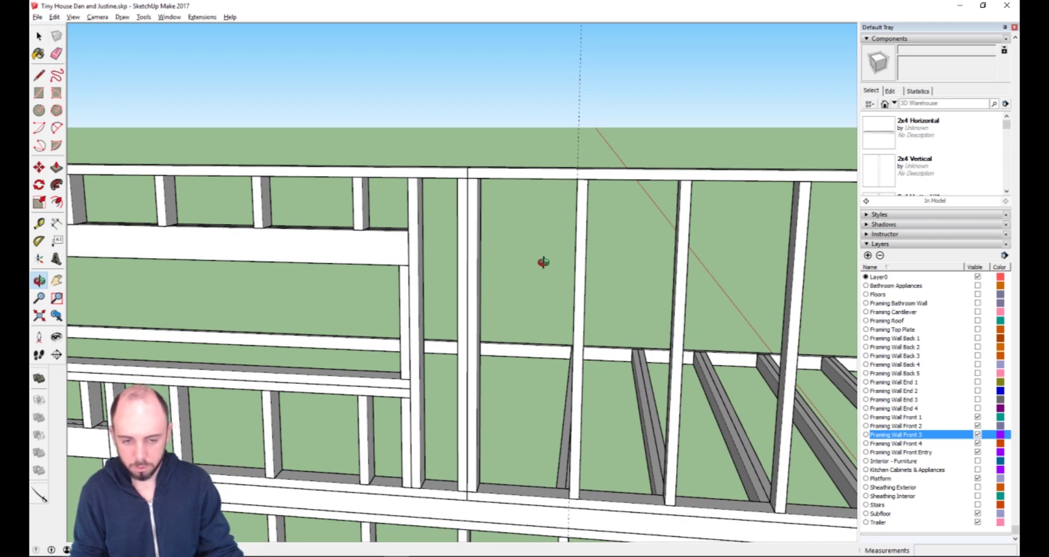
key(t)
click(578, 178)
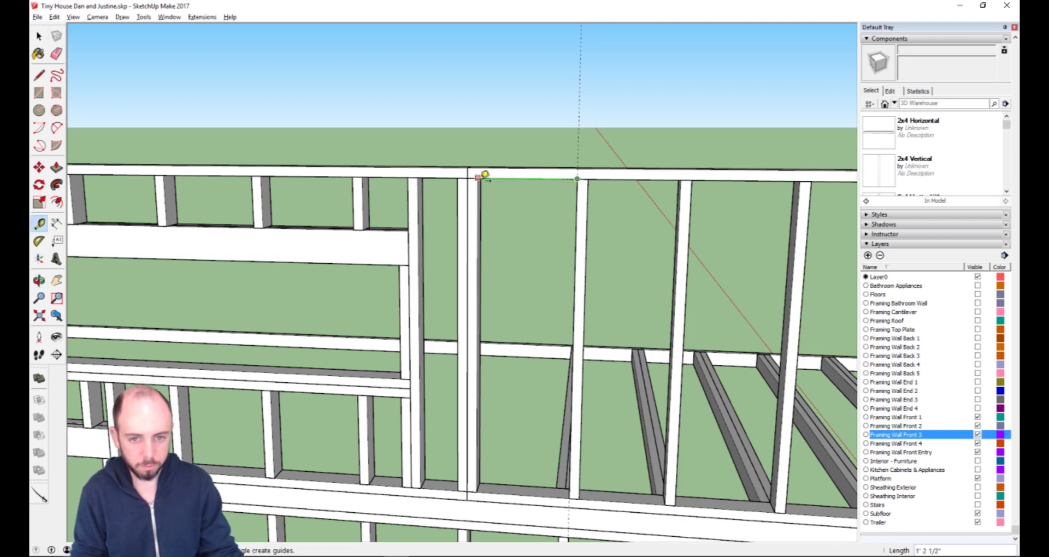
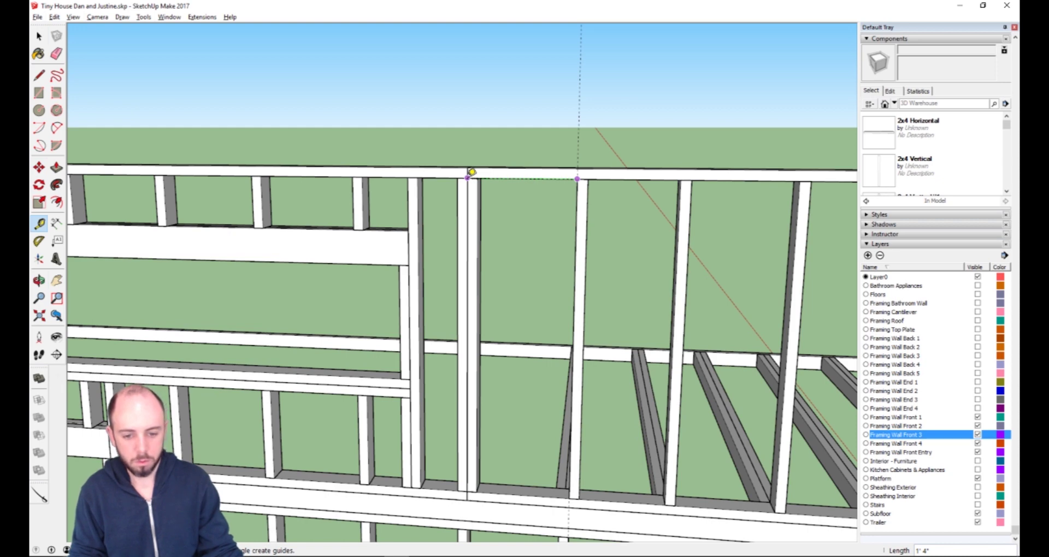
Measure the front-wall stud spacing along the top plate, finding 1'4" gaps.
click(471, 171)
click(578, 178)
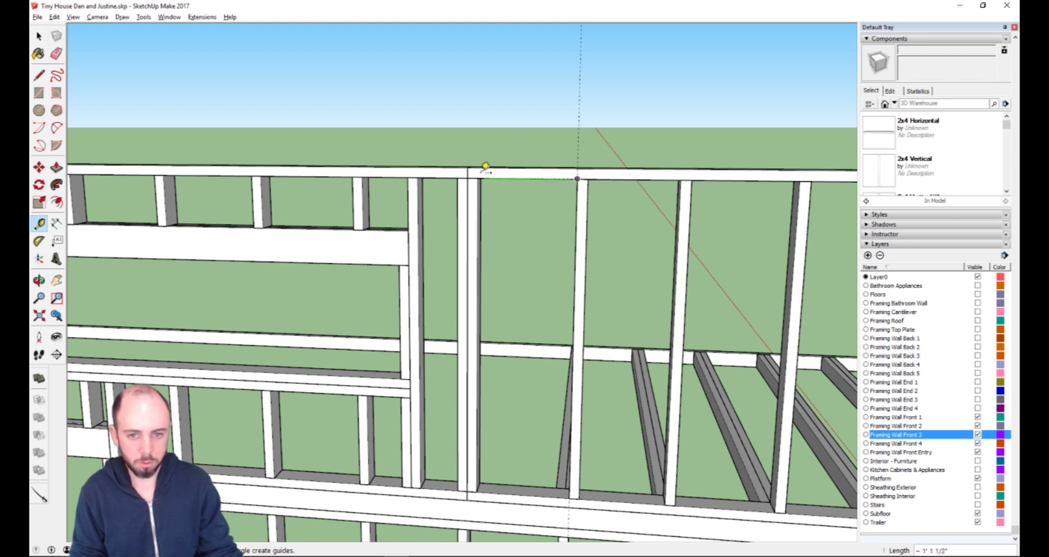
click(469, 176)
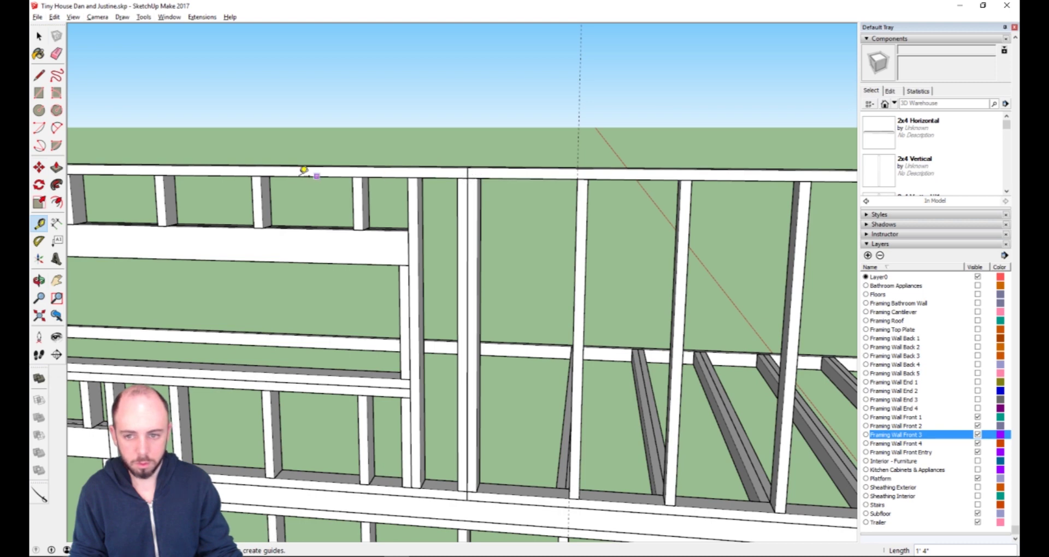
click(261, 175)
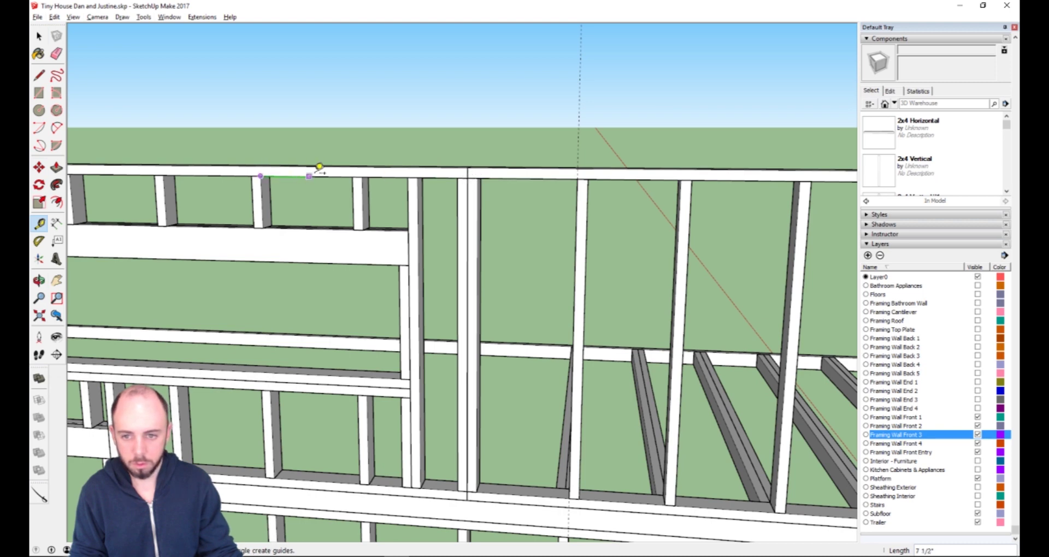
click(363, 175)
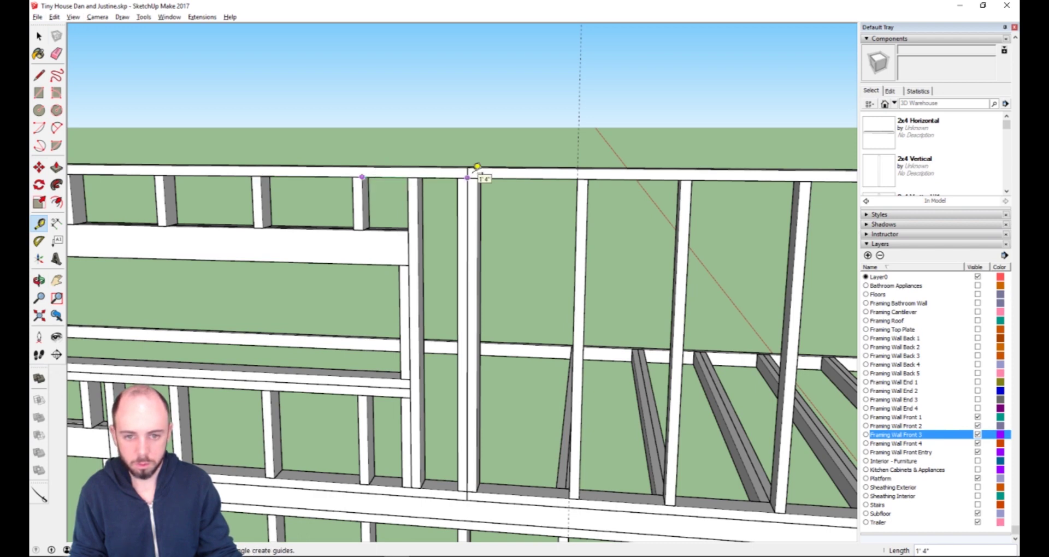
click(467, 177)
click(467, 177)
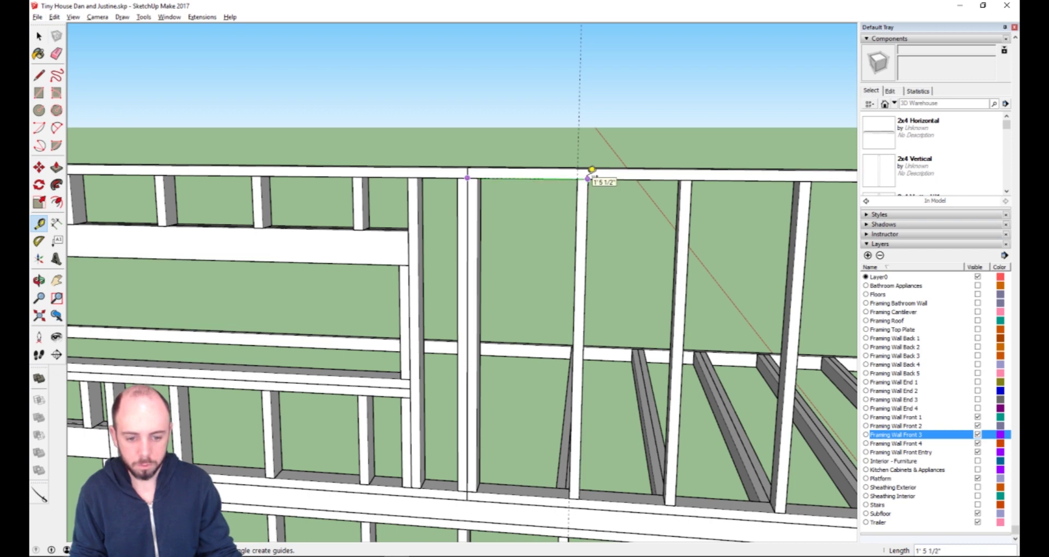
key(space)
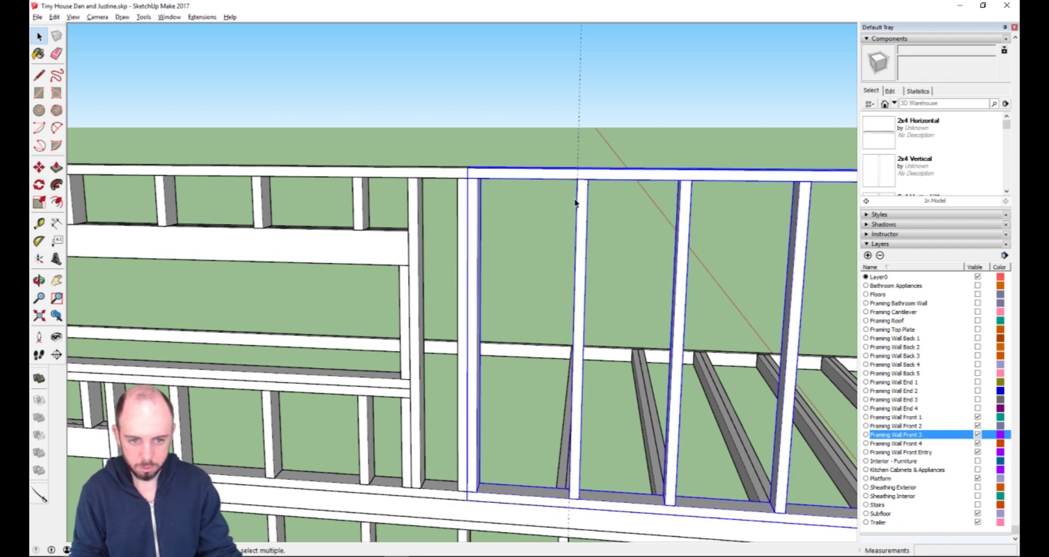
Inside the wall framing group, move the stud 1 1/2" to the left and exit the group.
double_click(584, 200)
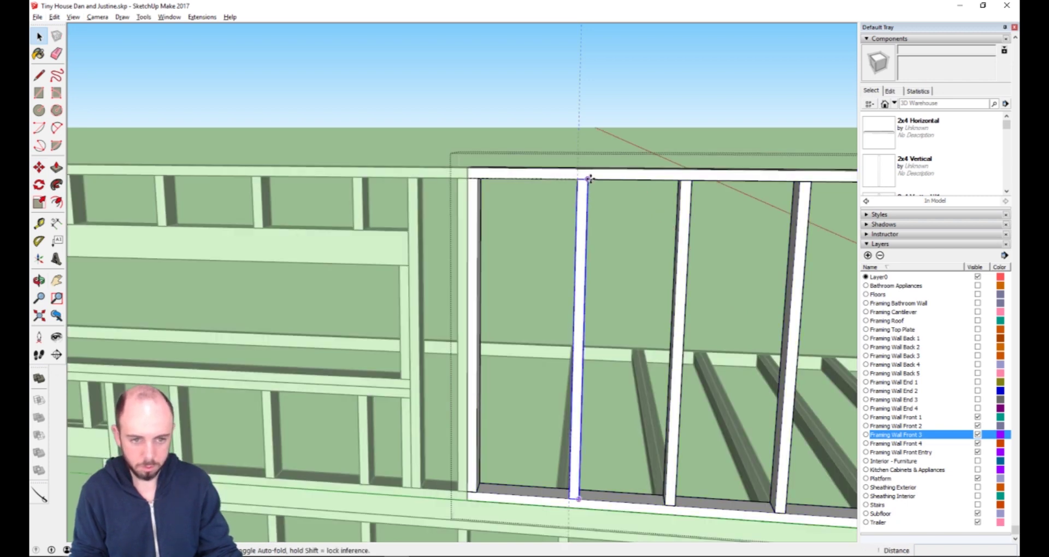
key(m)
click(586, 177)
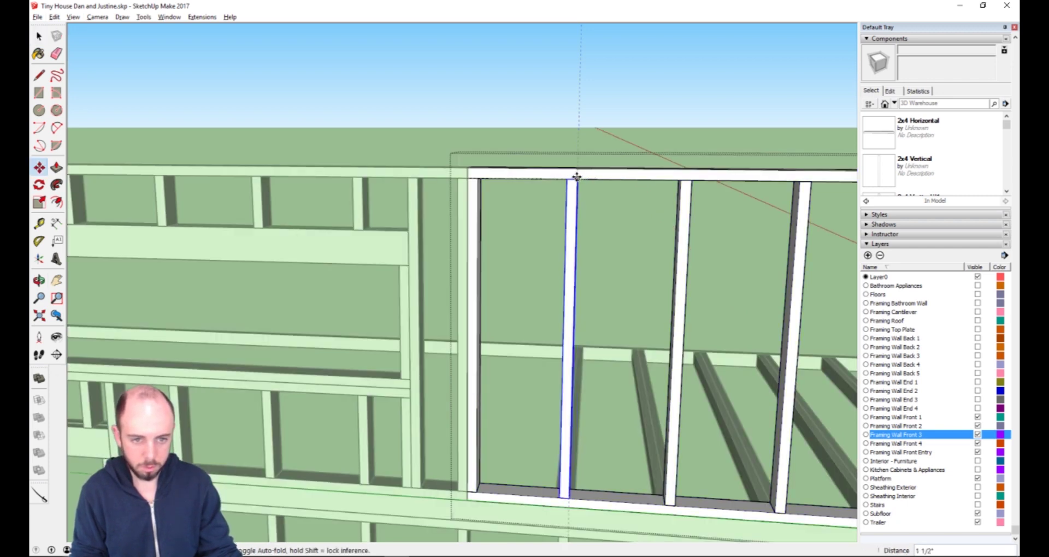
click(578, 177)
key(space)
click(433, 172)
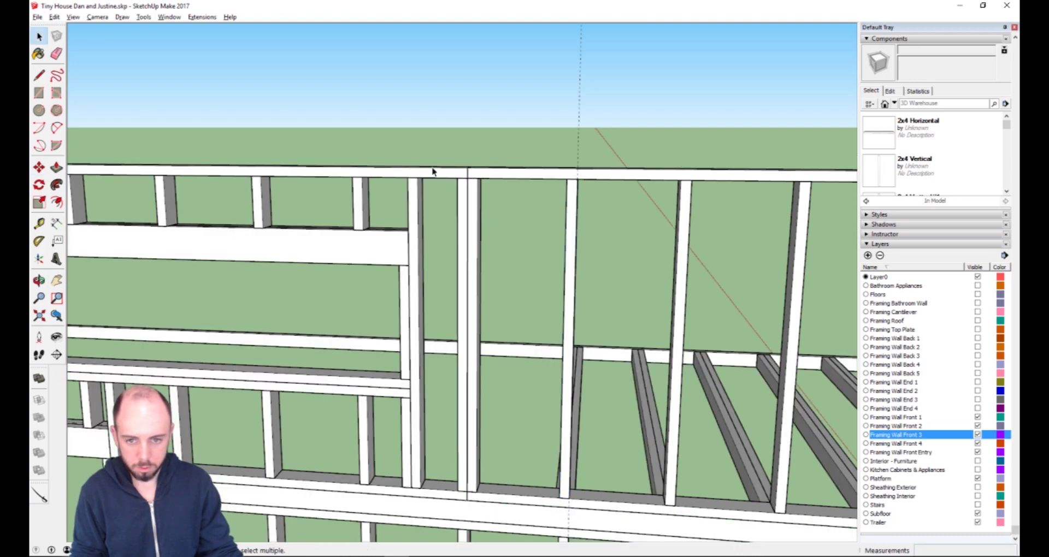
Re-measure from the moved stud to check its spacing, then cancel the measurements.
key(t)
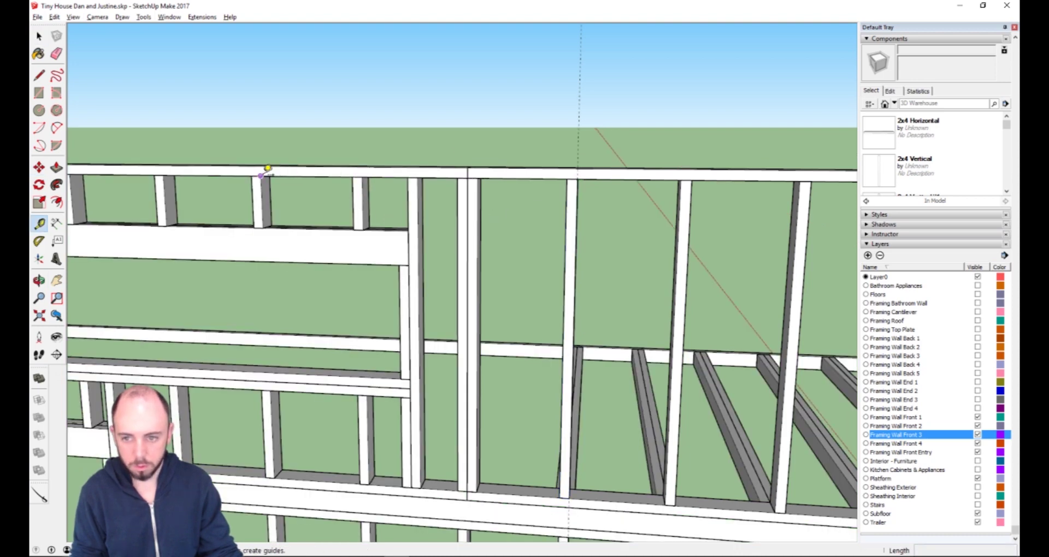
click(261, 176)
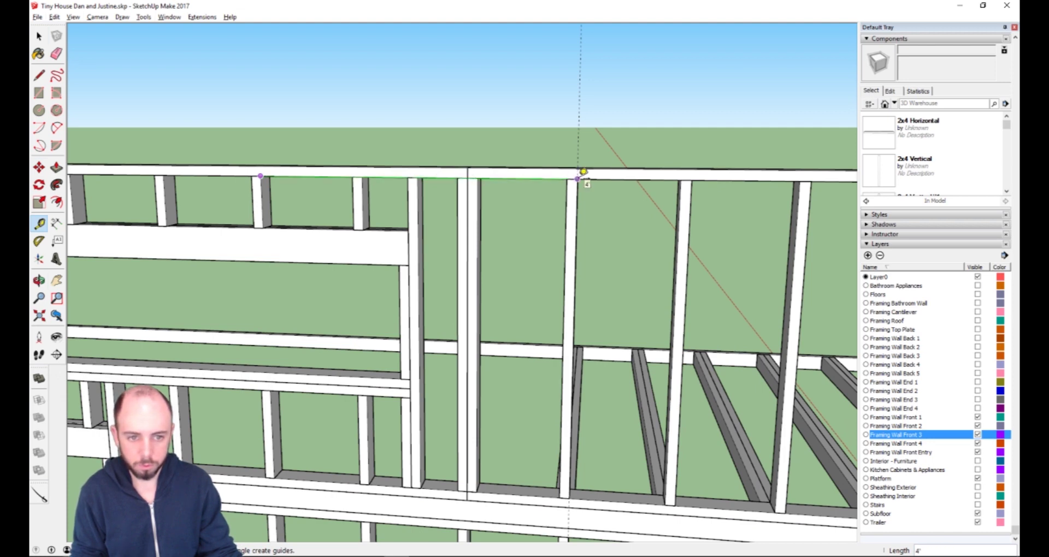
key(space)
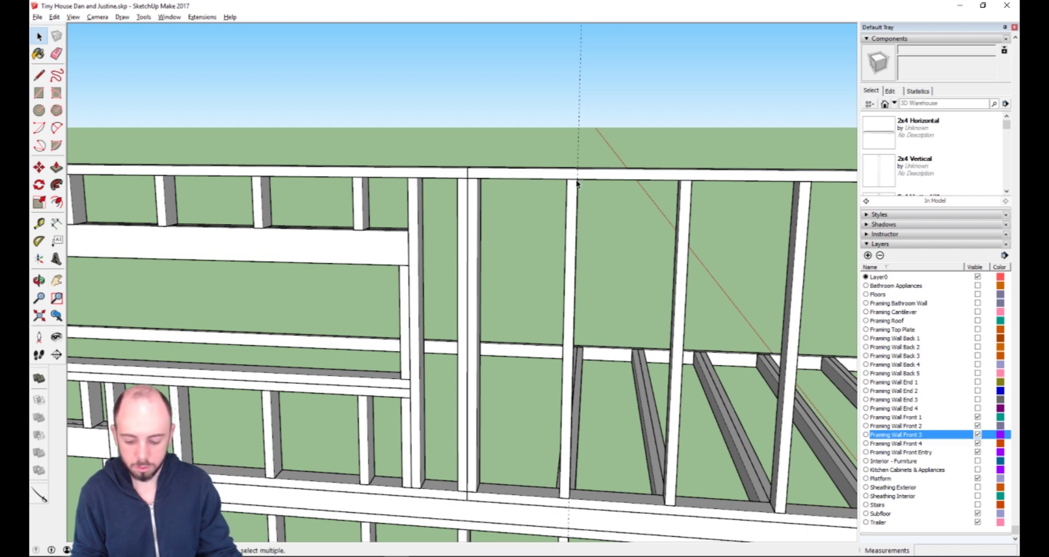
key(t)
click(578, 179)
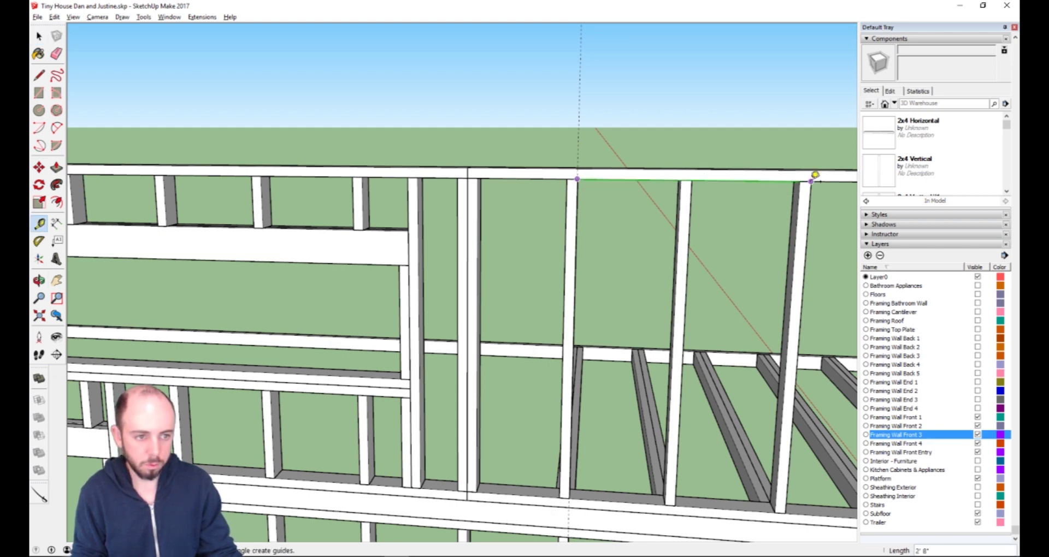
key(Escape)
key(space)
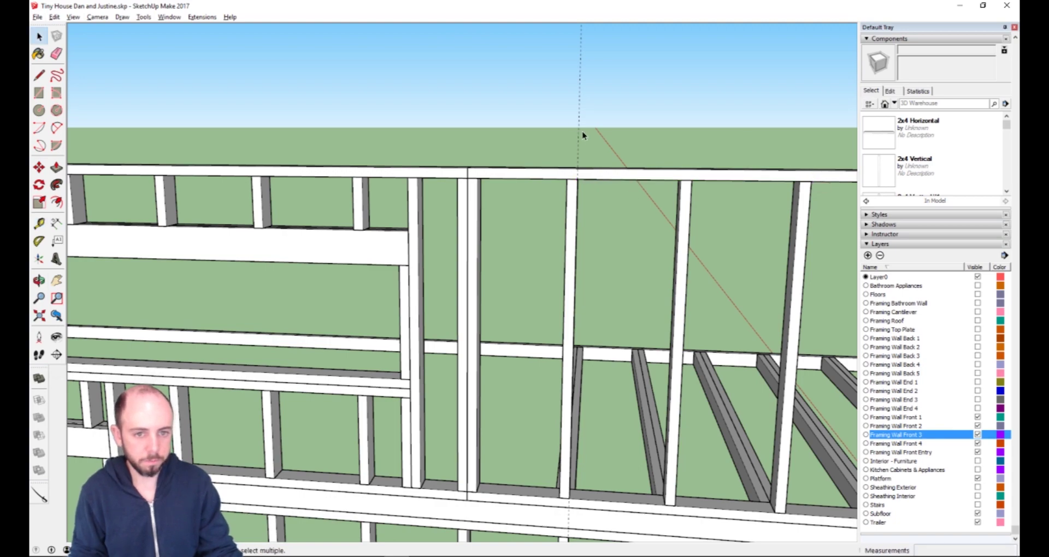
Zoom in and measure the stud spacing along the top plate, confirming 1'4".
scroll(575, 303, down, 10)
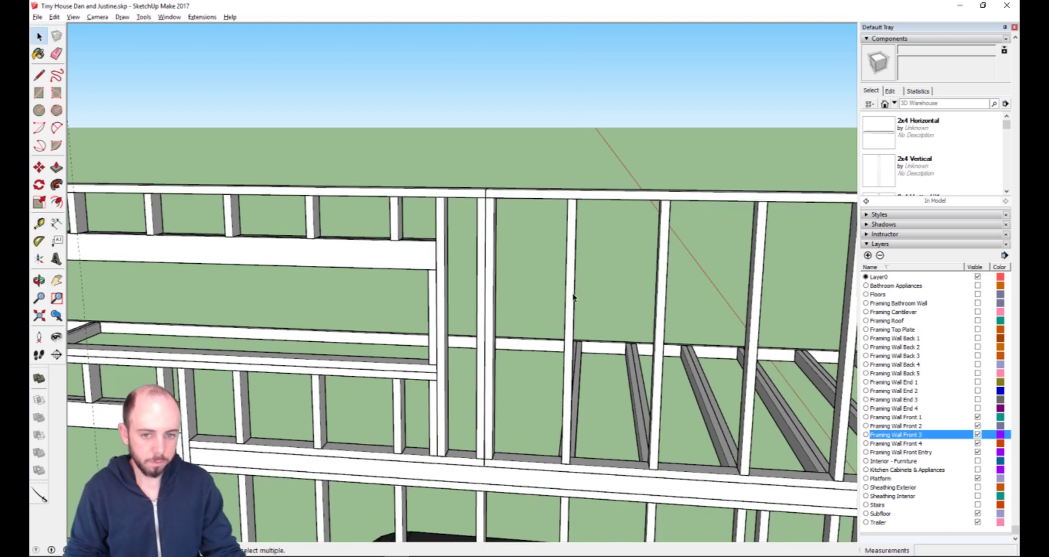
scroll(572, 319, up, 2)
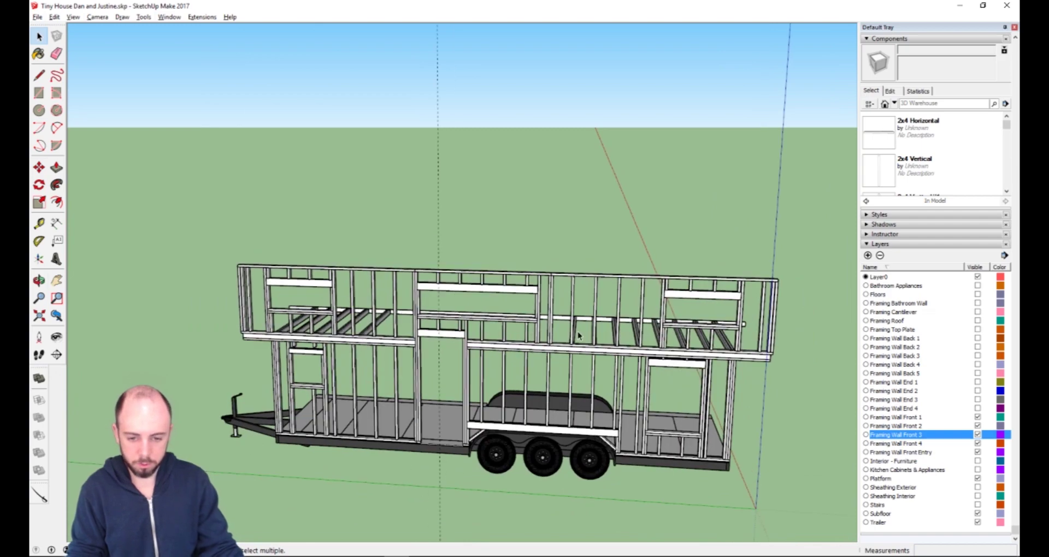
scroll(437, 413, up, 5)
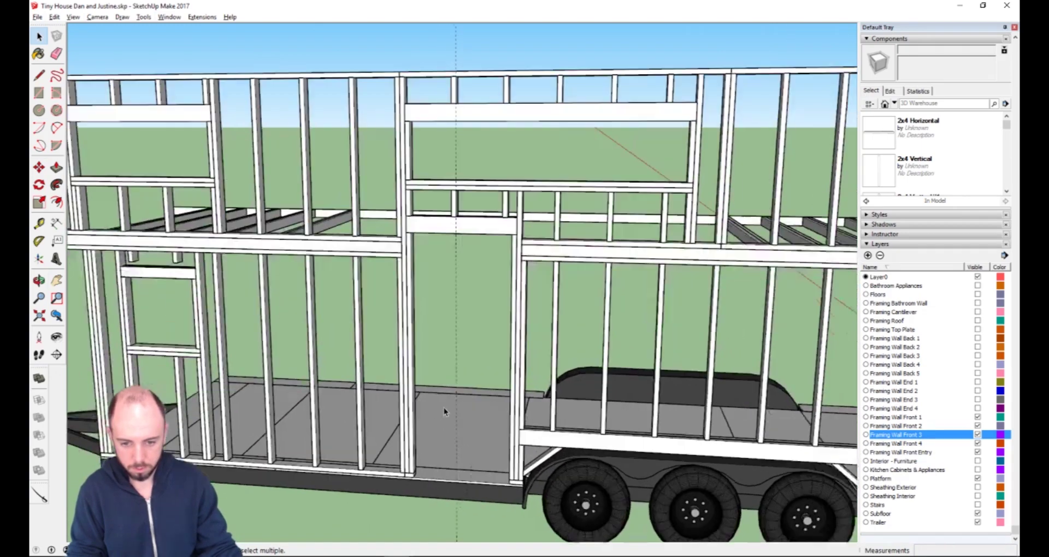
key(t)
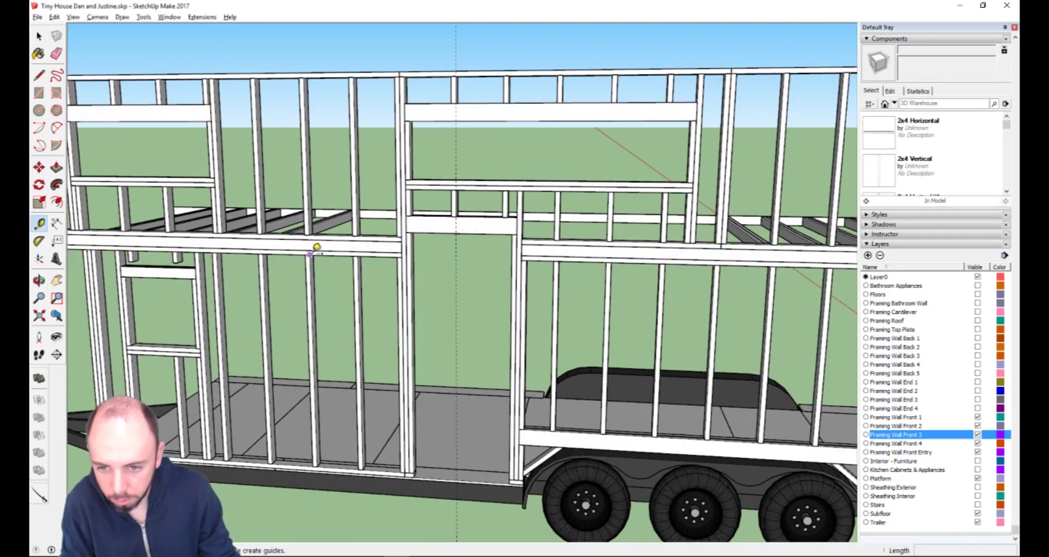
scroll(317, 256, up, 4)
click(305, 251)
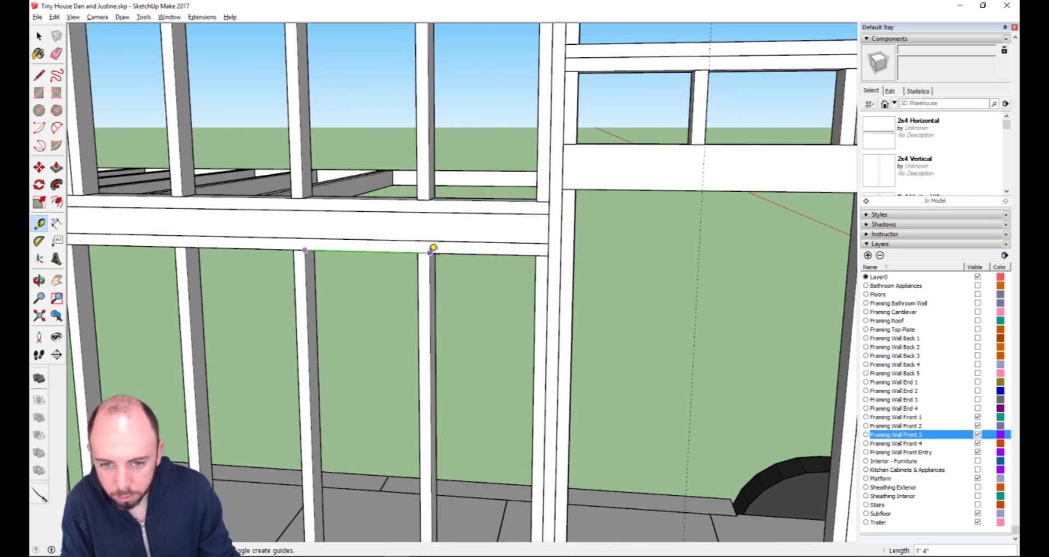
click(556, 255)
key(space)
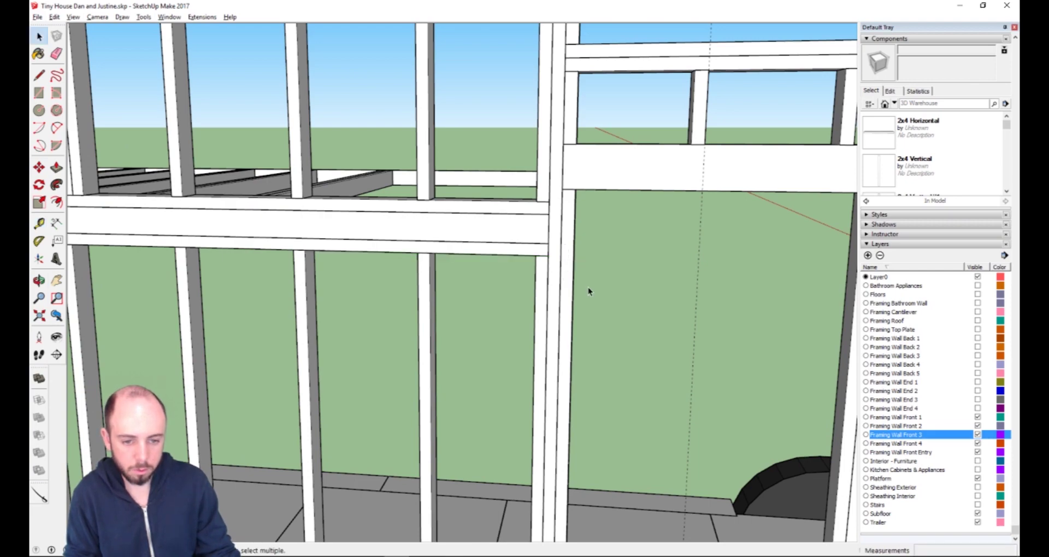
scroll(588, 288, down, 5)
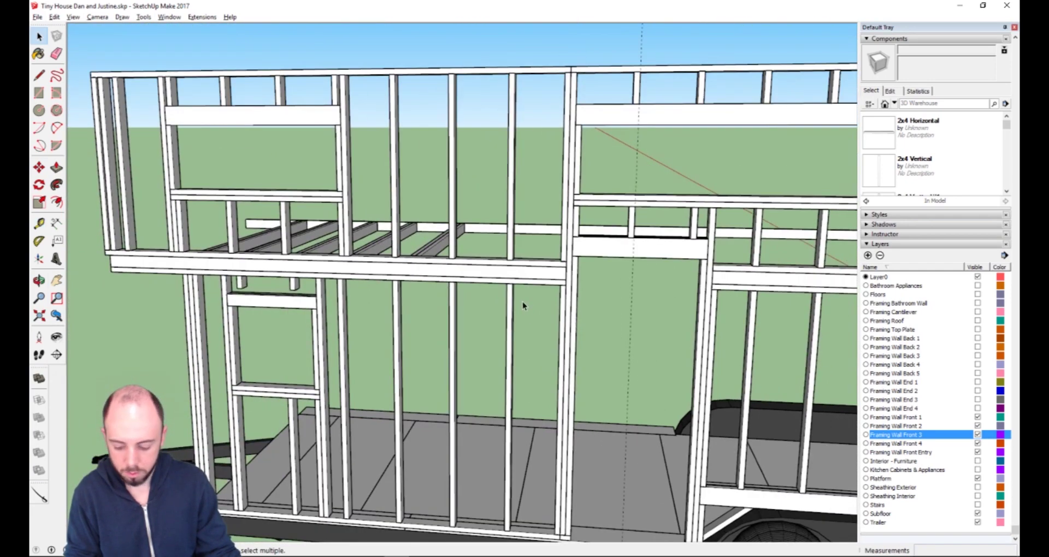
key(t)
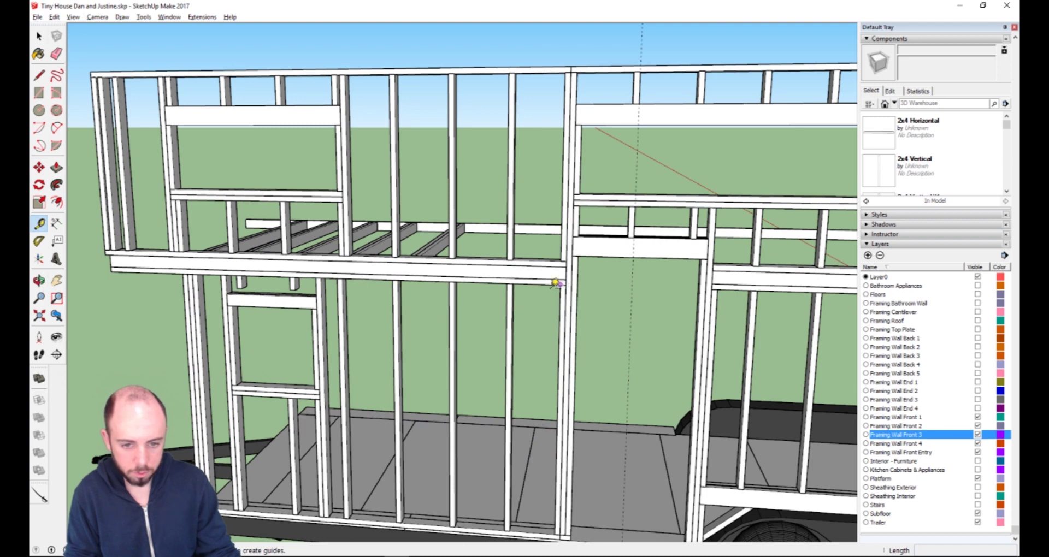
click(512, 284)
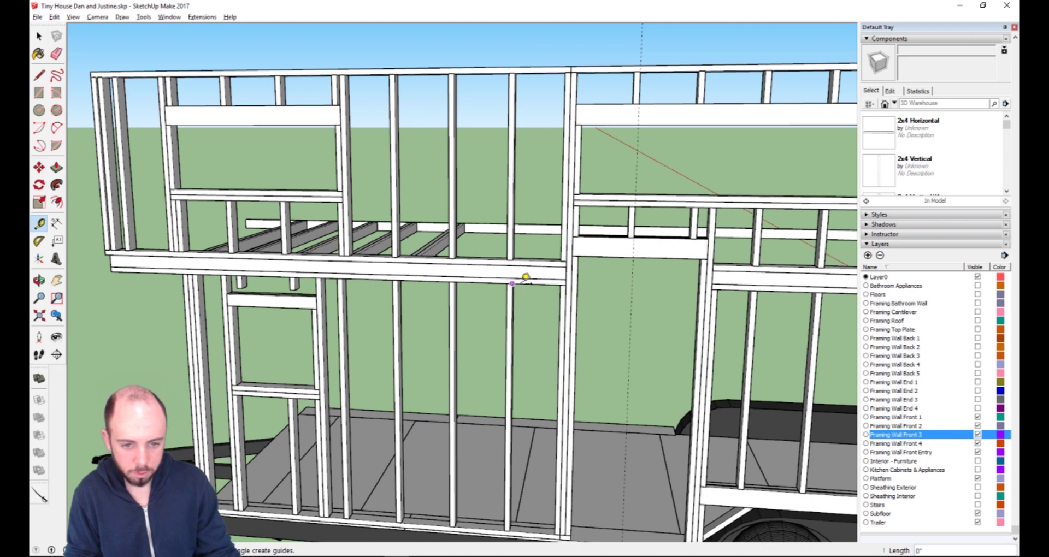
click(572, 285)
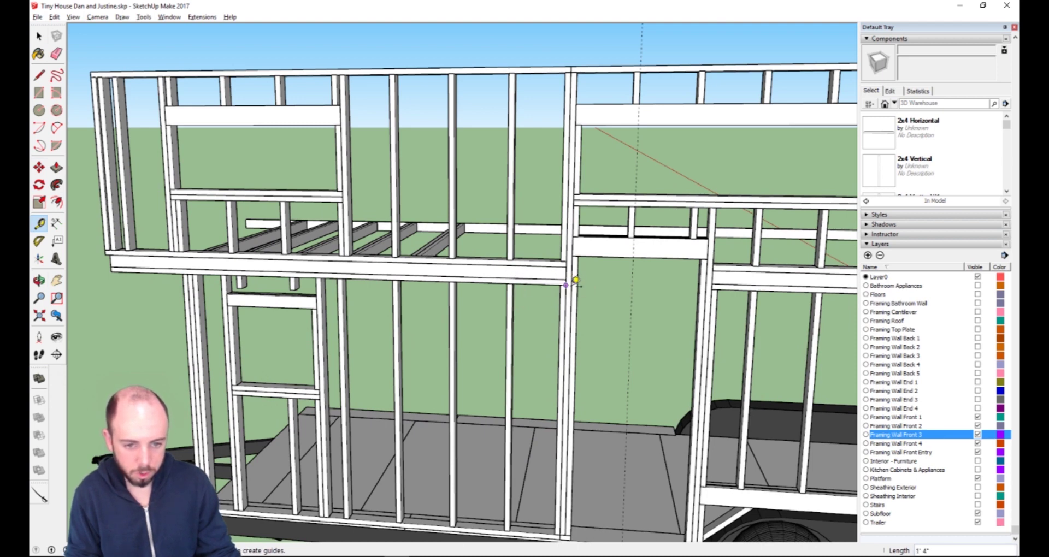
Take another top-plate measurement and orbit to face the front wall framing.
click(570, 285)
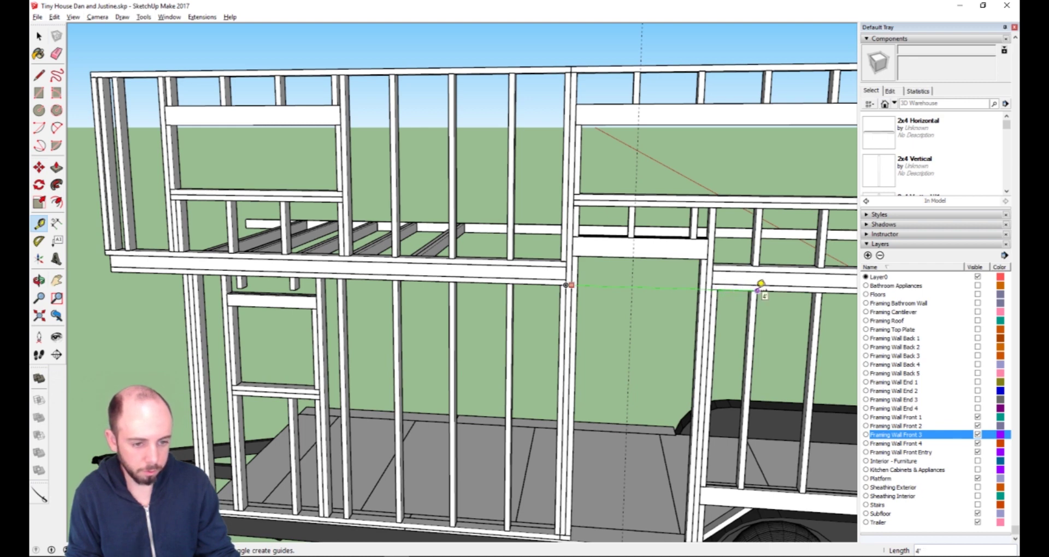
click(761, 285)
scroll(709, 514, down, 6)
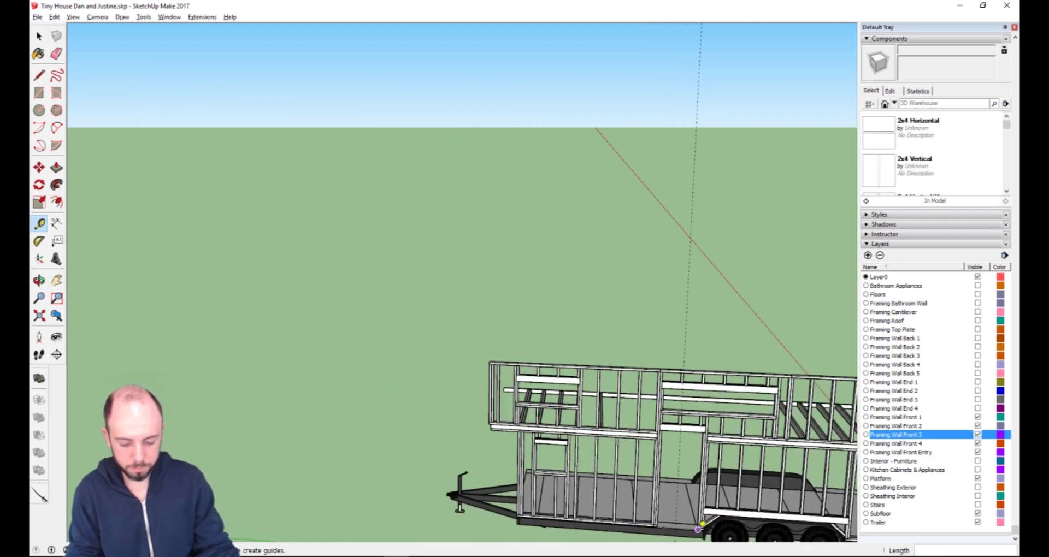
middle_drag(709, 514, 623, 439)
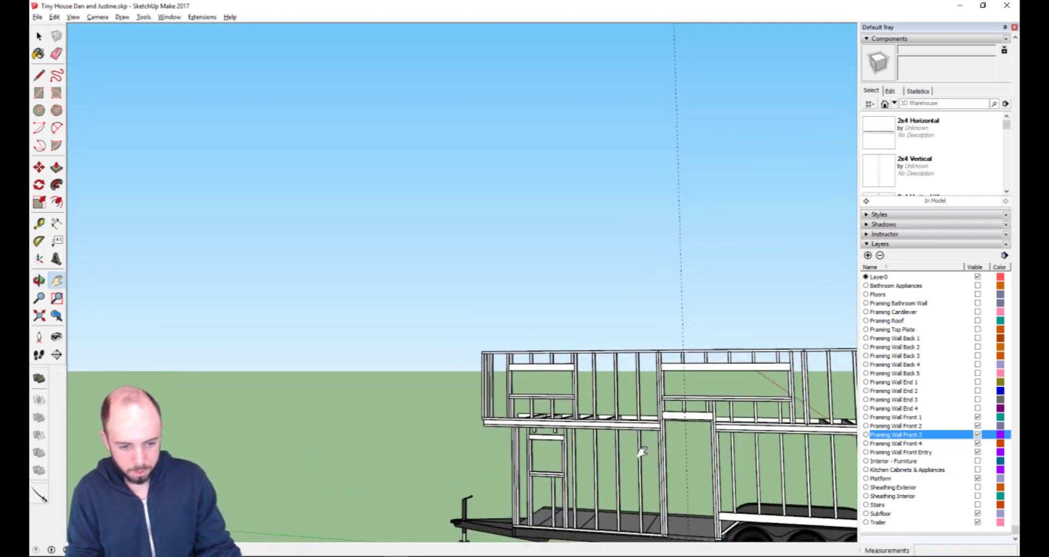
scroll(616, 435, down, 4)
scroll(595, 376, up, 6)
scroll(594, 376, up, 3)
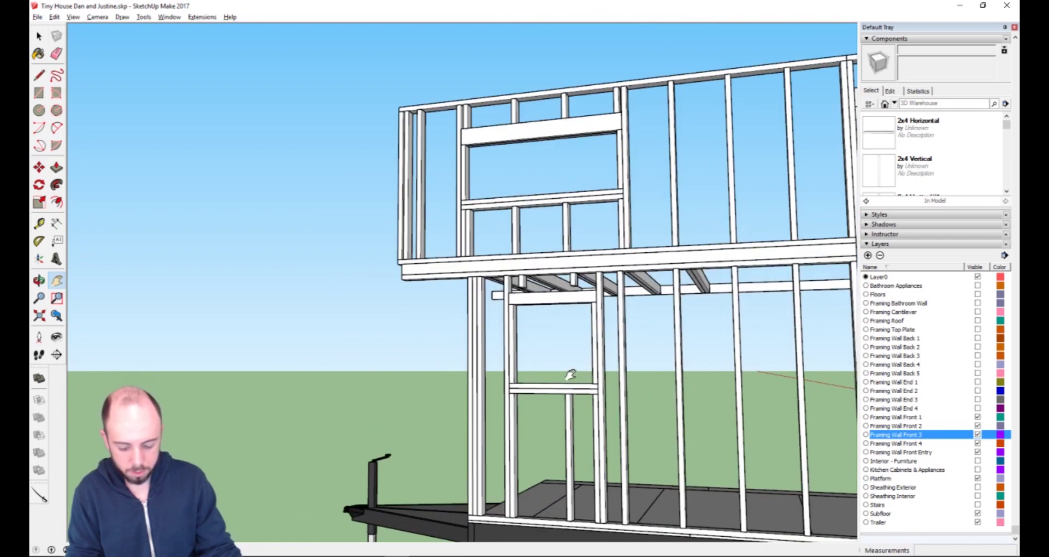
middle_drag(569, 375, 581, 358)
Check the 1'4" spacing again and place a guide 16" from the stud edge.
click(693, 273)
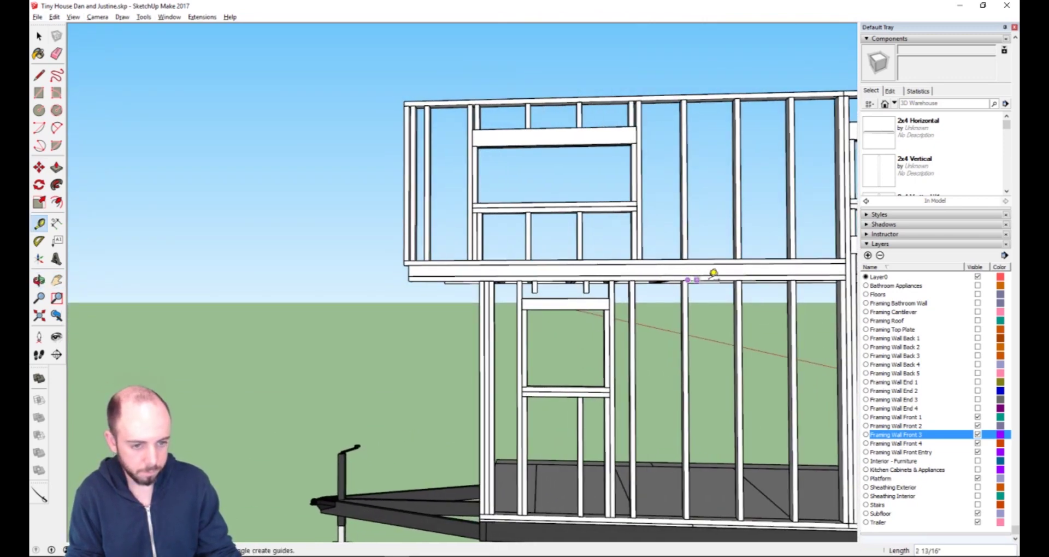
click(748, 271)
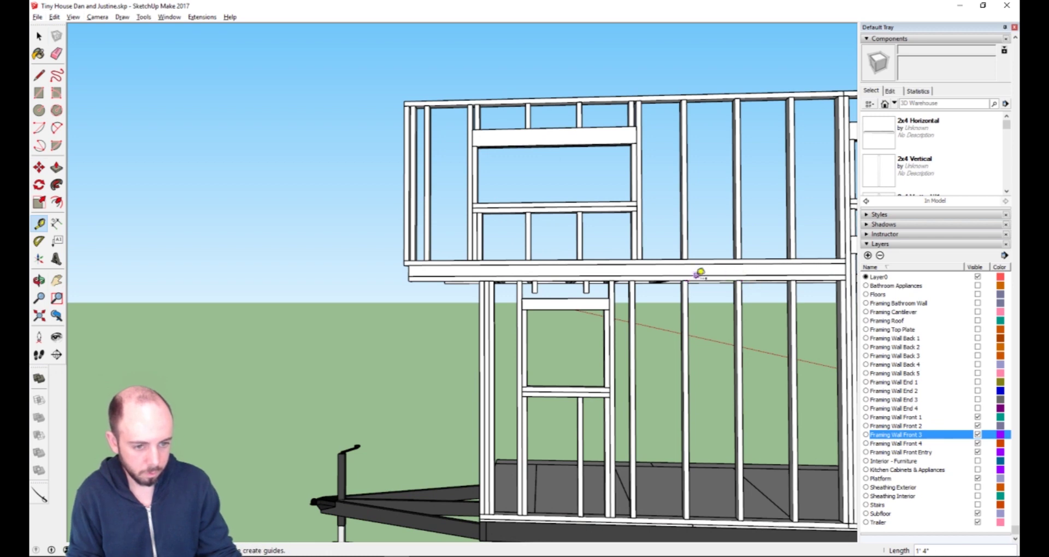
click(694, 274)
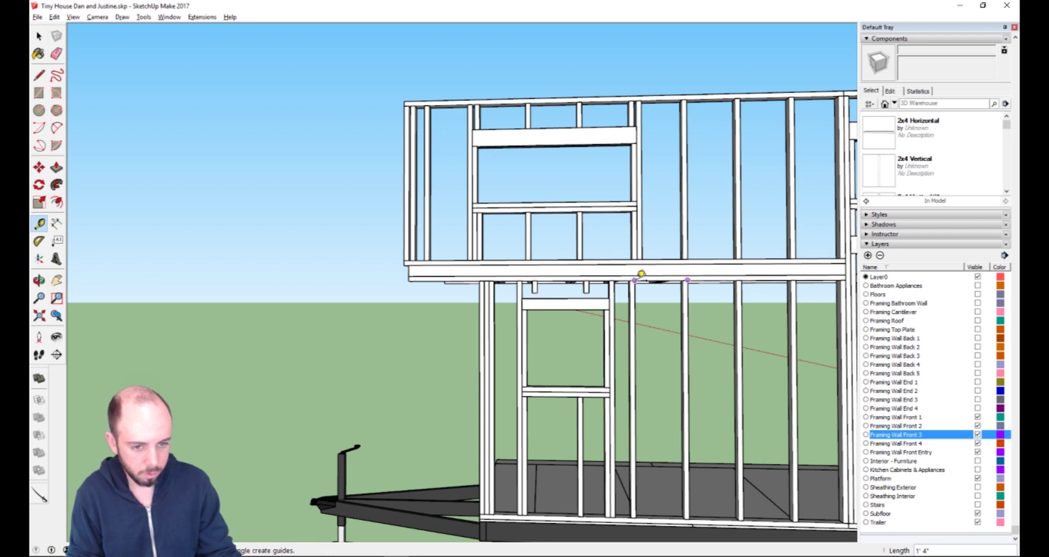
click(640, 274)
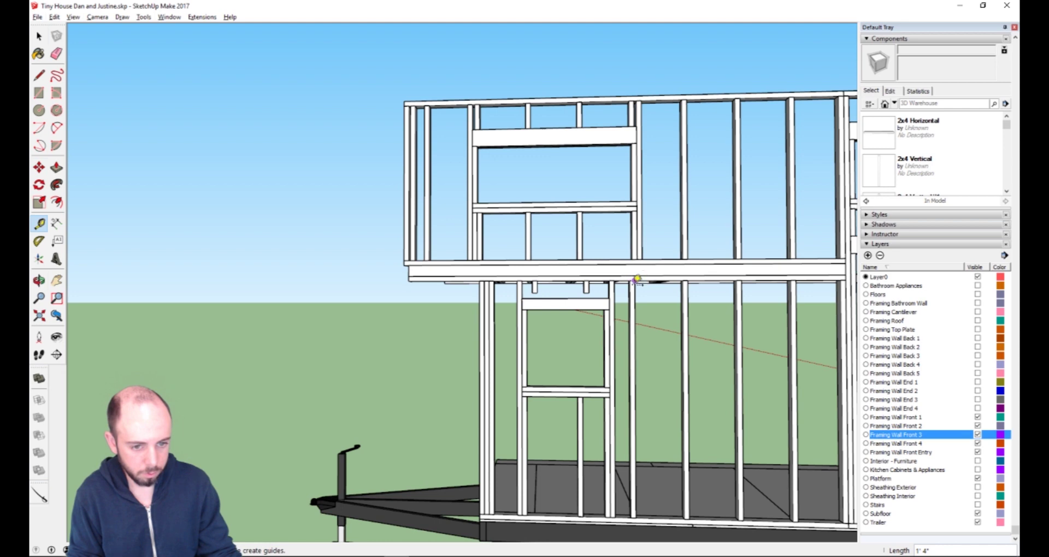
click(636, 286)
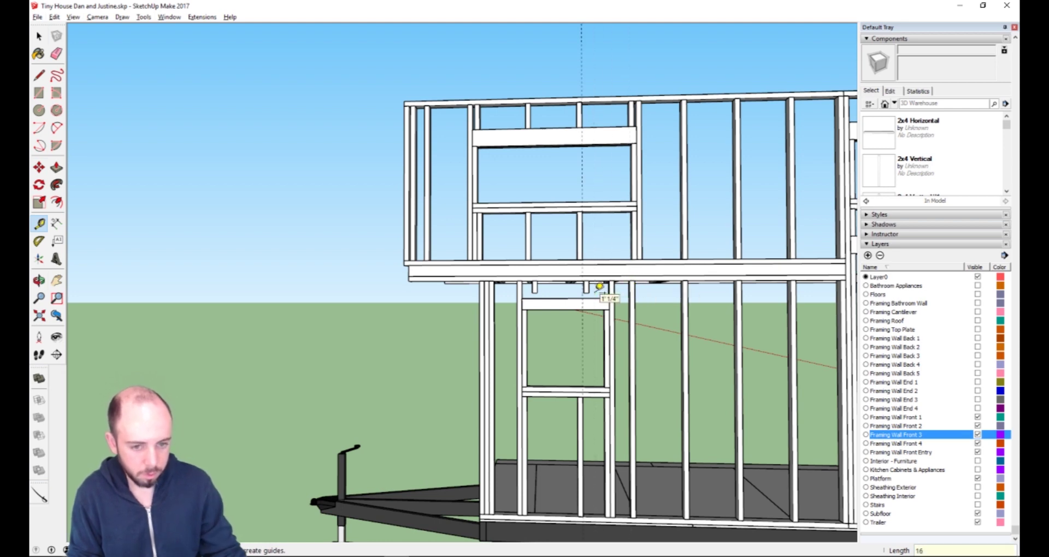
text(16)
key(Return)
scroll(597, 278, up, 5)
Inside the wall group, move the blocking piece into line with the guide, shifting it 5/16".
key(space)
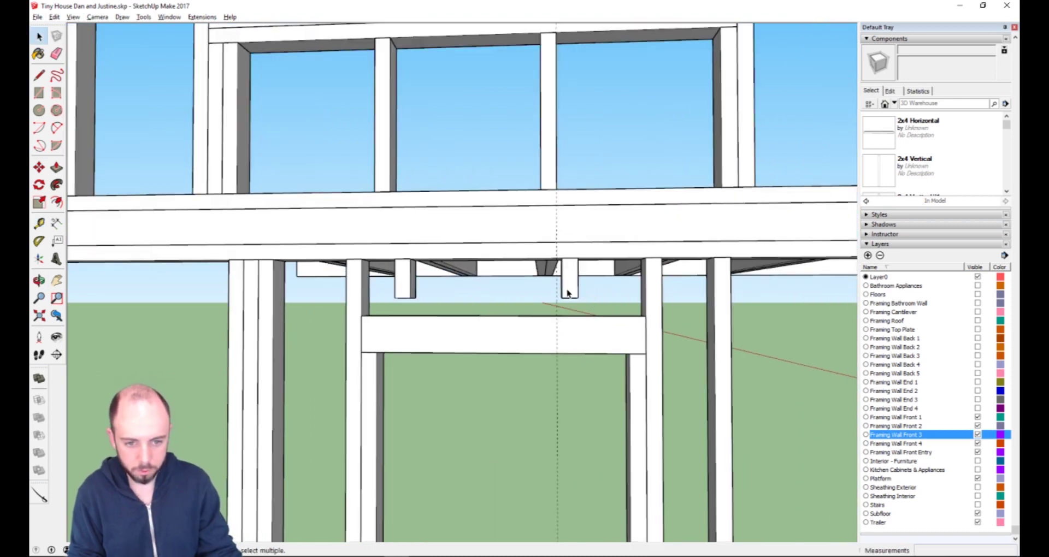
click(568, 293)
double_click(569, 293)
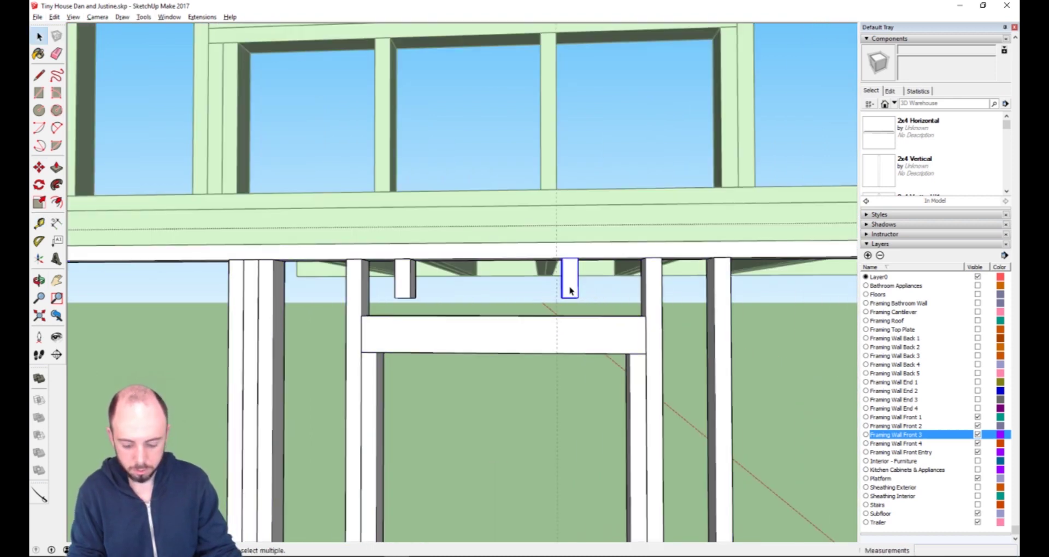
key(m)
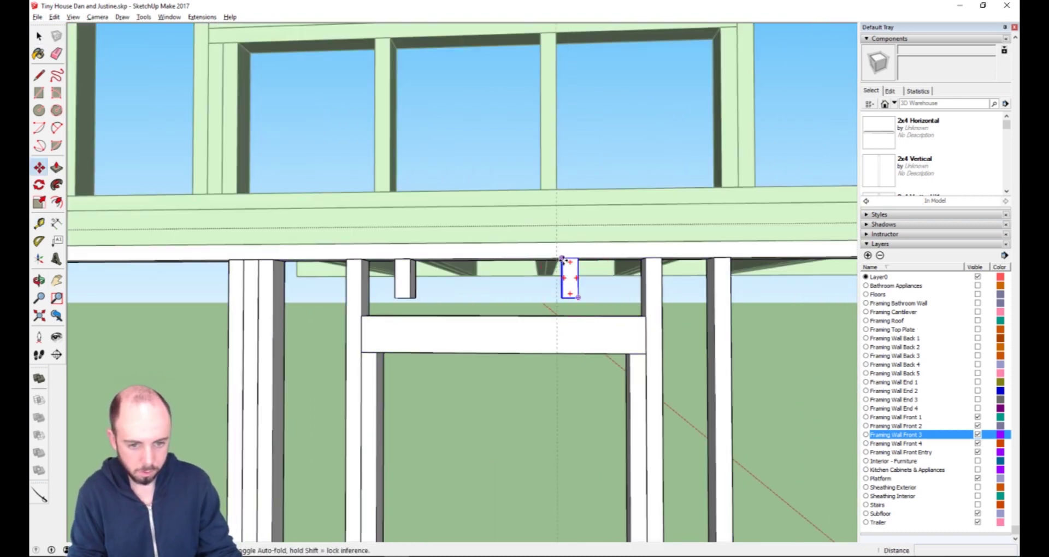
click(562, 257)
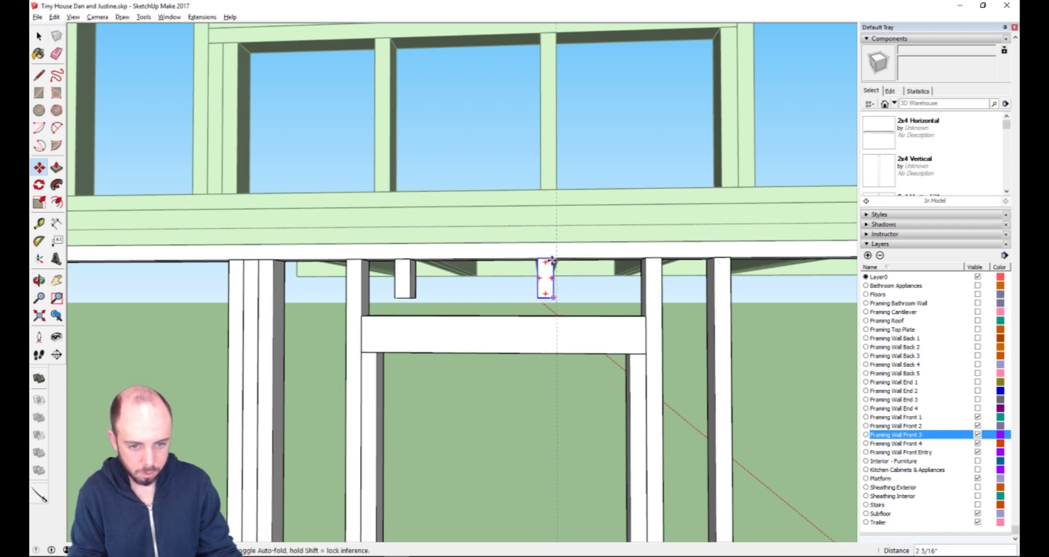
click(556, 258)
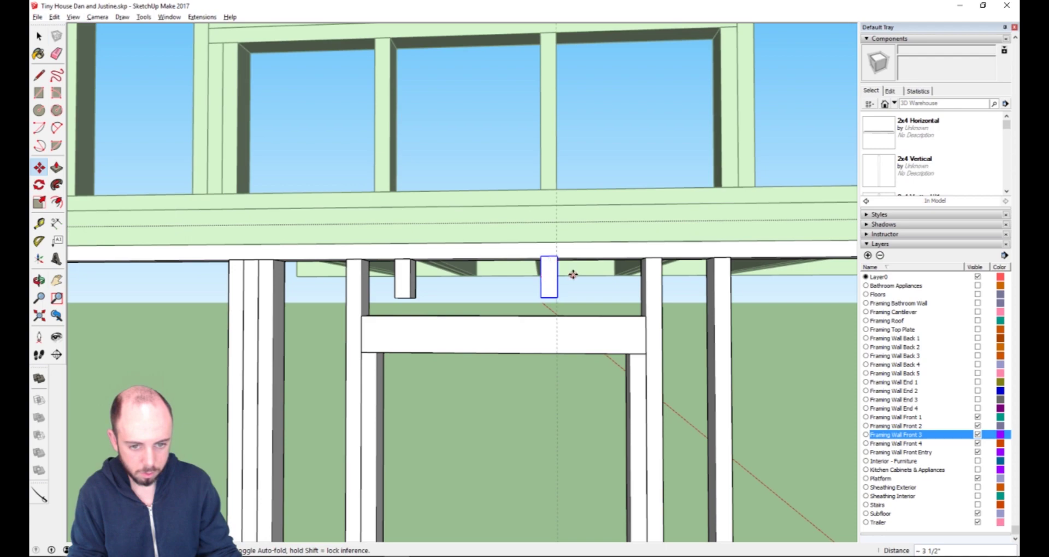
middle_drag(597, 267, 501, 327)
click(335, 435)
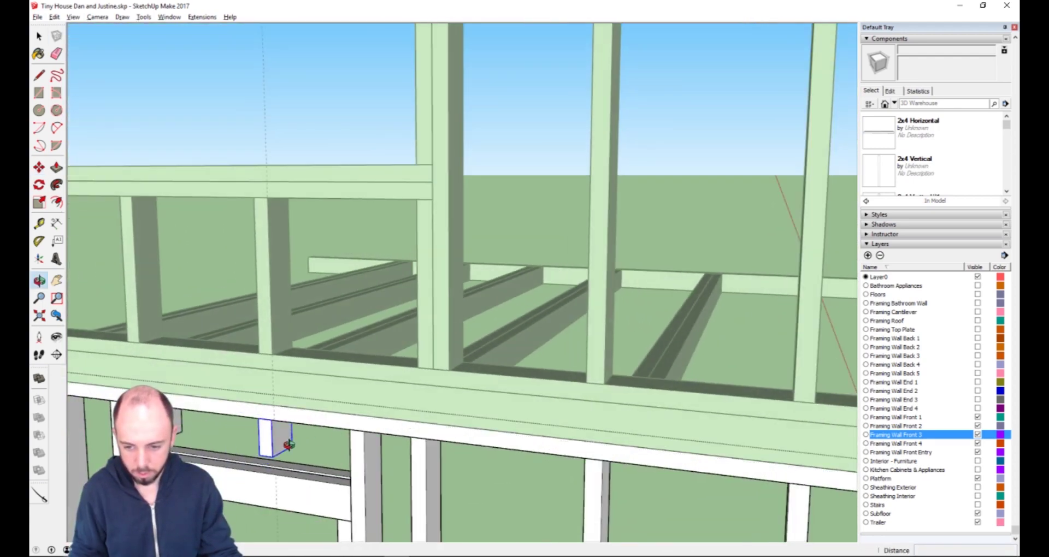
middle_drag(289, 445, 403, 398)
scroll(442, 394, up, 10)
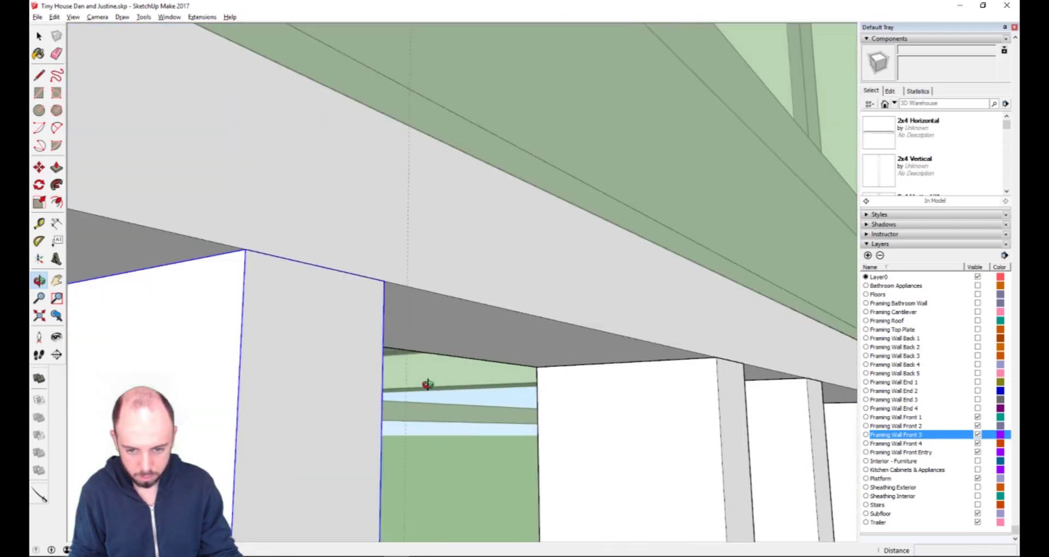
middle_drag(344, 329, 344, 329)
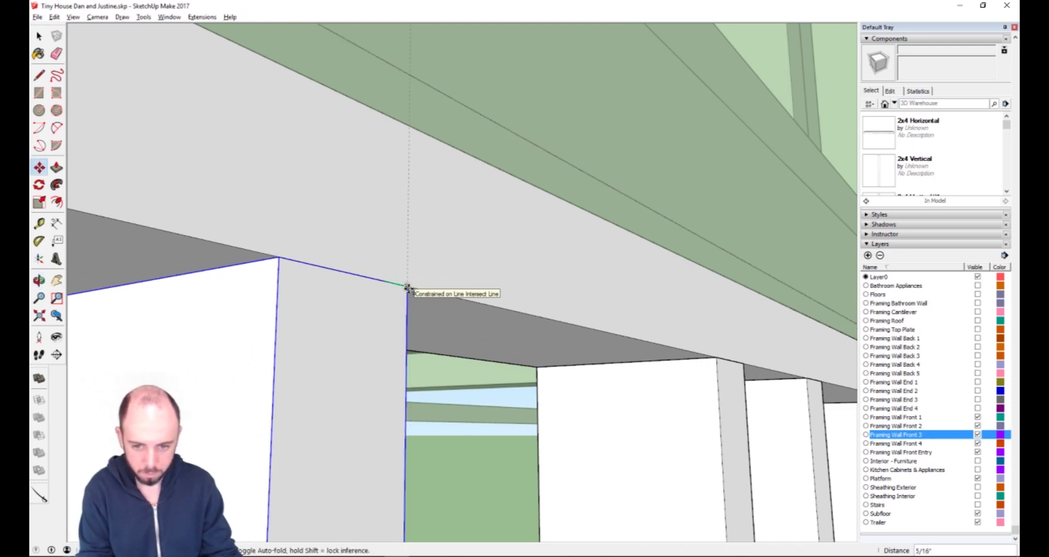
click(409, 288)
scroll(384, 356, down, 6)
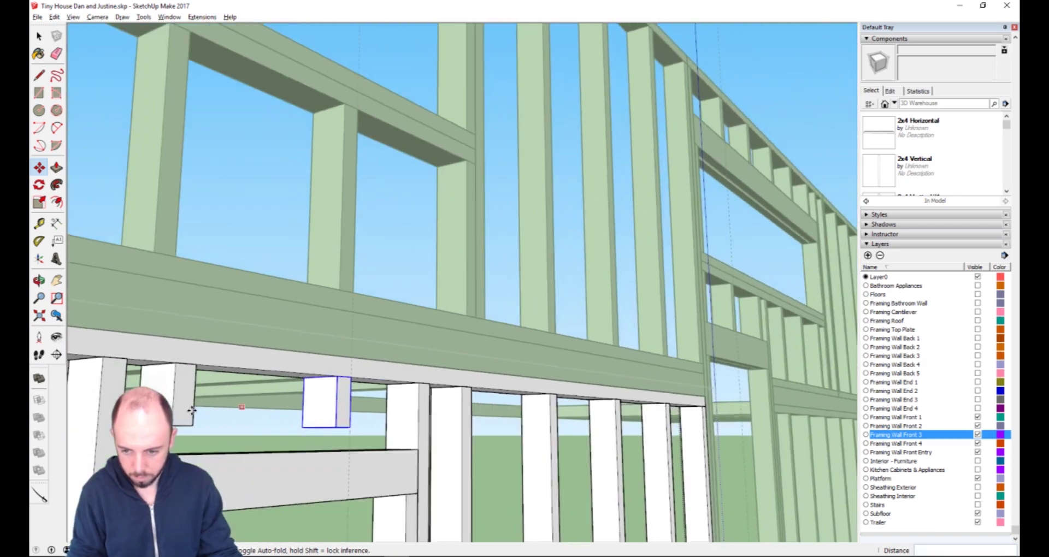
key(space)
Copy another blocking piece 16 inches over.
click(180, 412)
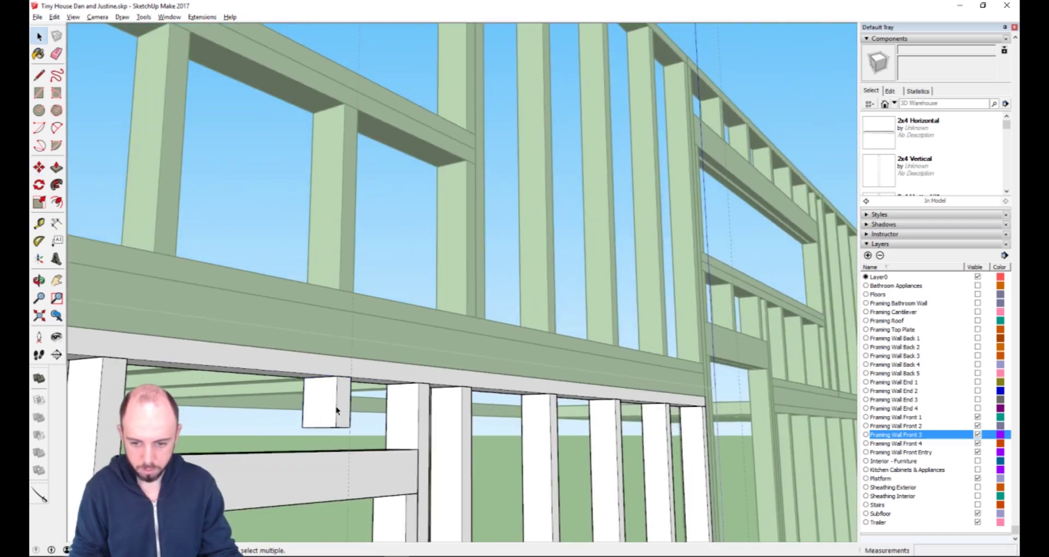
key(m)
click(350, 426)
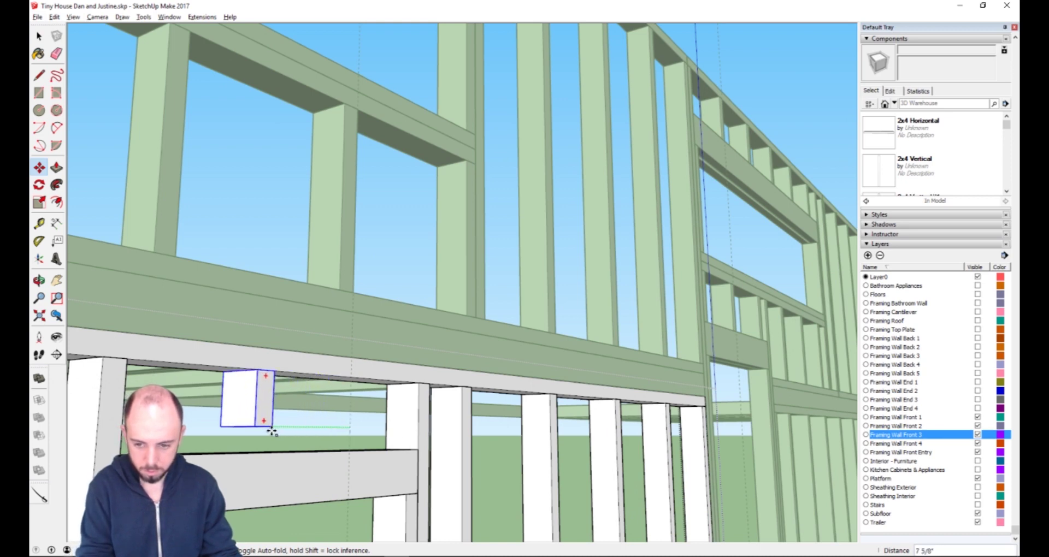
key(ctrl)
text(16)
key(Return)
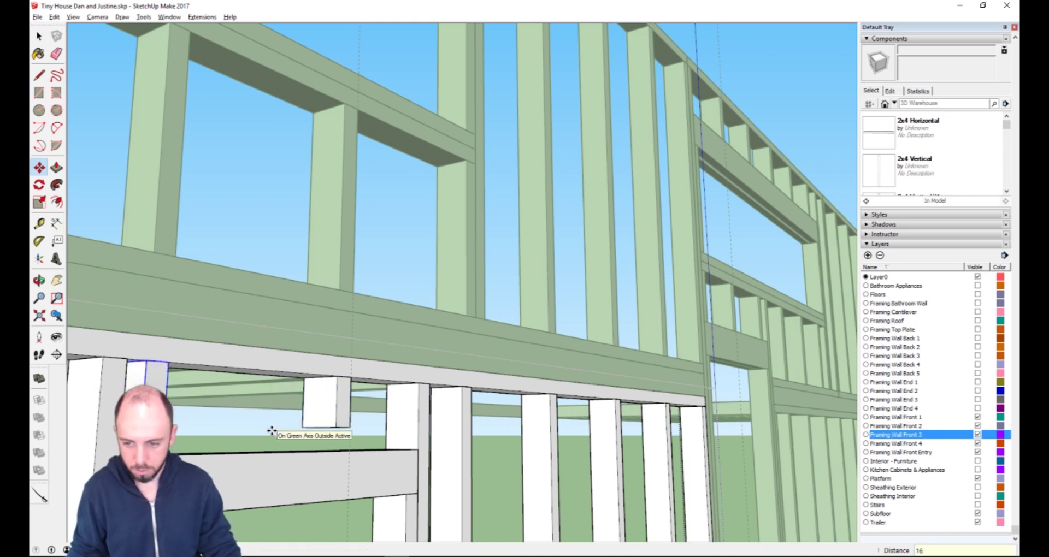
middle_drag(234, 435, 75, 449)
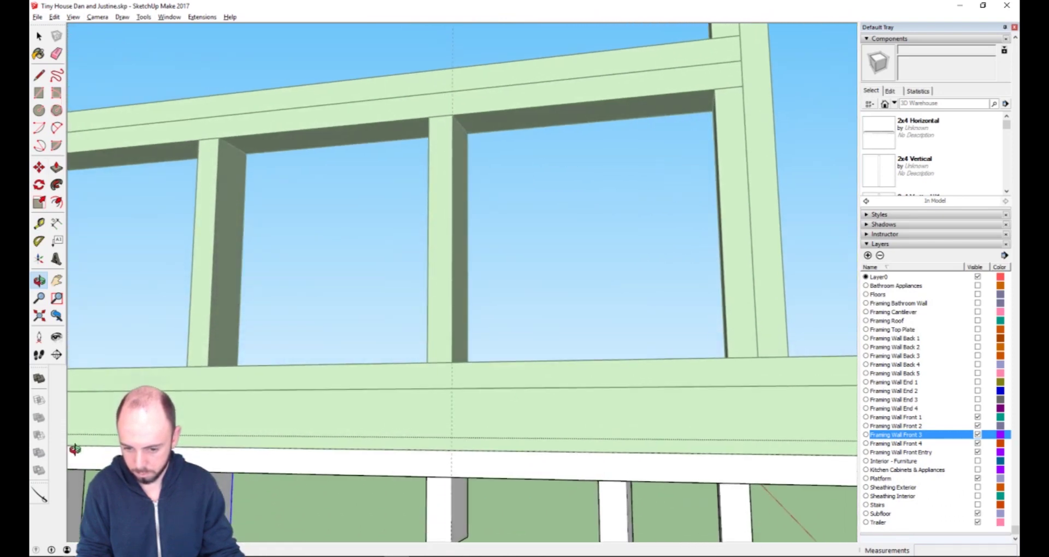
shift+middle_drag(218, 471, 317, 289)
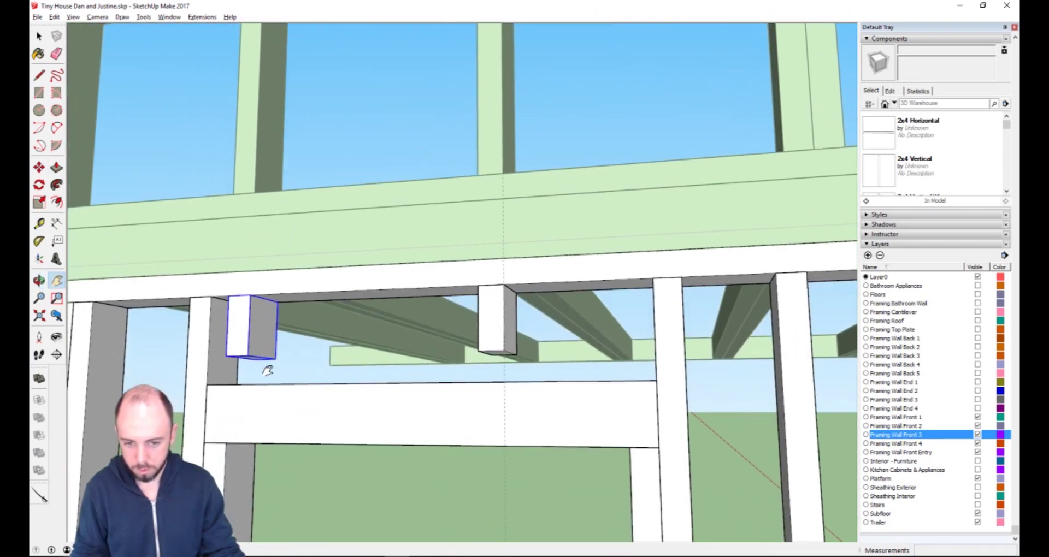
scroll(268, 371, up, 2)
Push the copied block's bottom face down 1 3/4" to meet the loft beam.
double_click(244, 360)
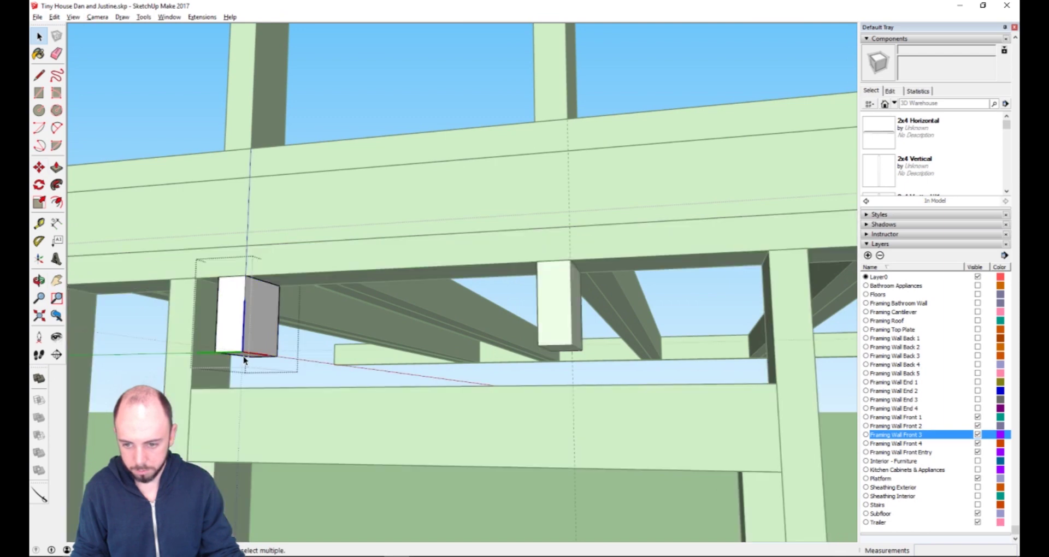
key(p)
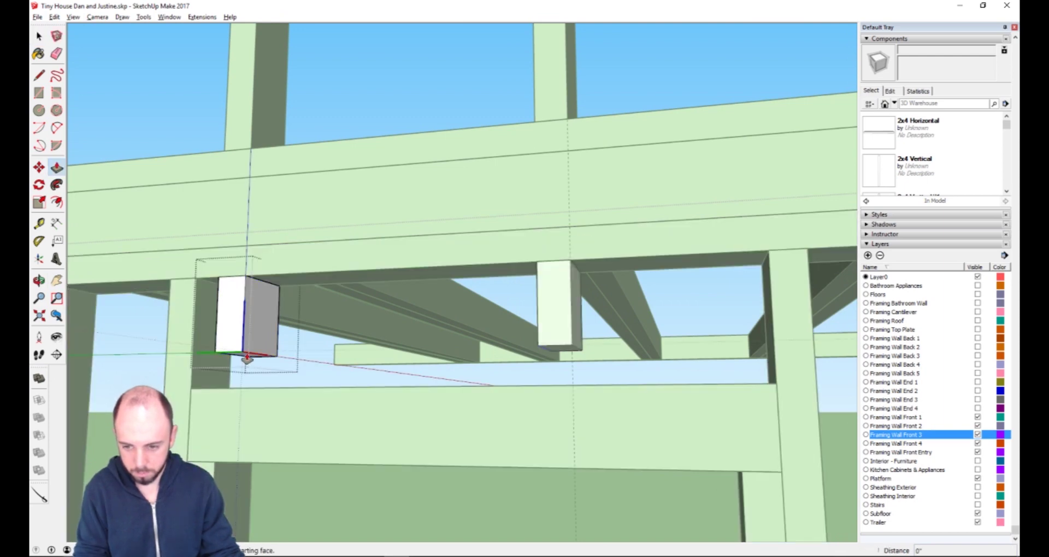
drag(244, 360, 250, 391)
scroll(330, 401, down, 5)
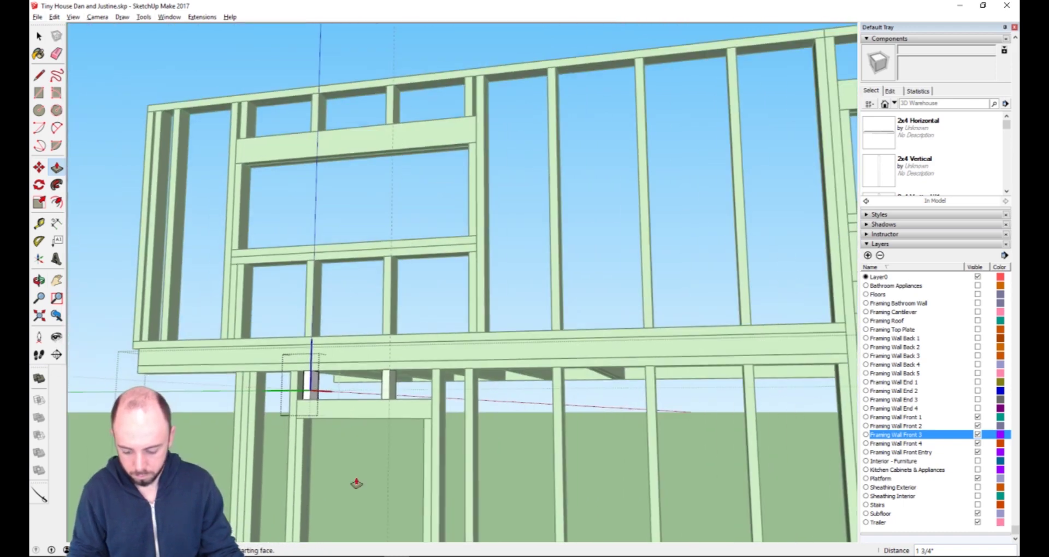
shift+middle_drag(344, 530, 550, 309)
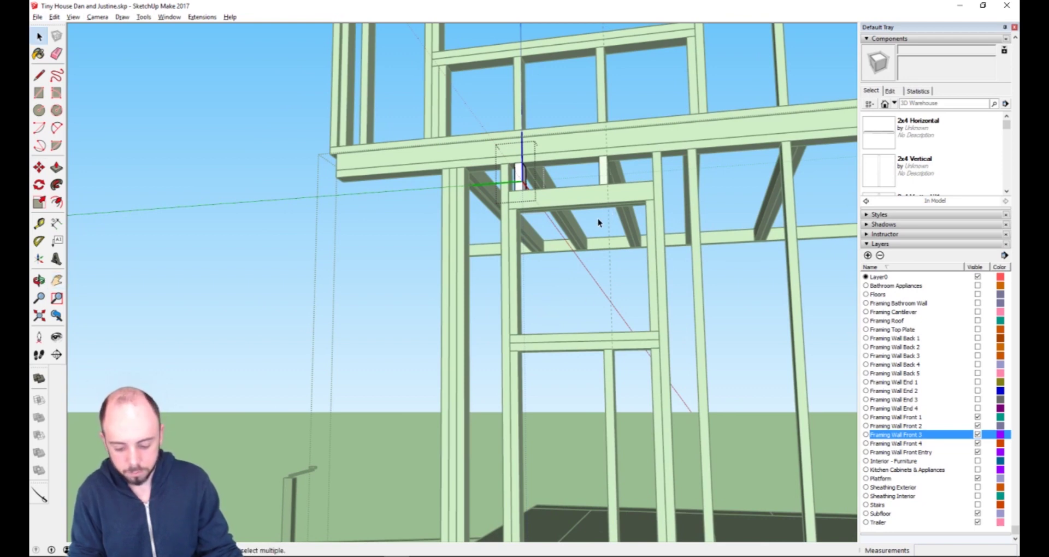
middle_drag(599, 222, 568, 308)
Shift the stud beside the lower window opening 1 9/16" right, then leave the wall group.
click(384, 374)
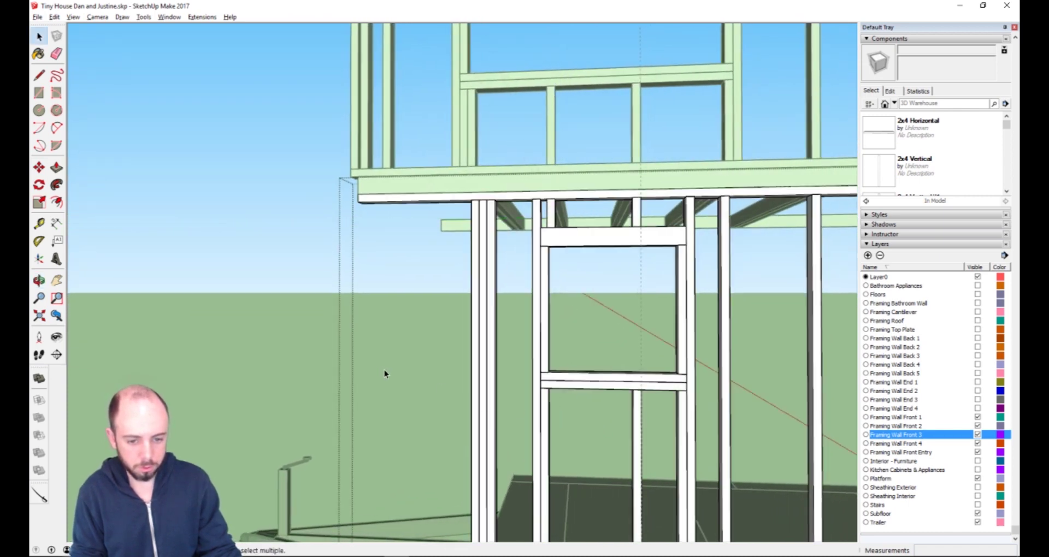
click(545, 432)
key(m)
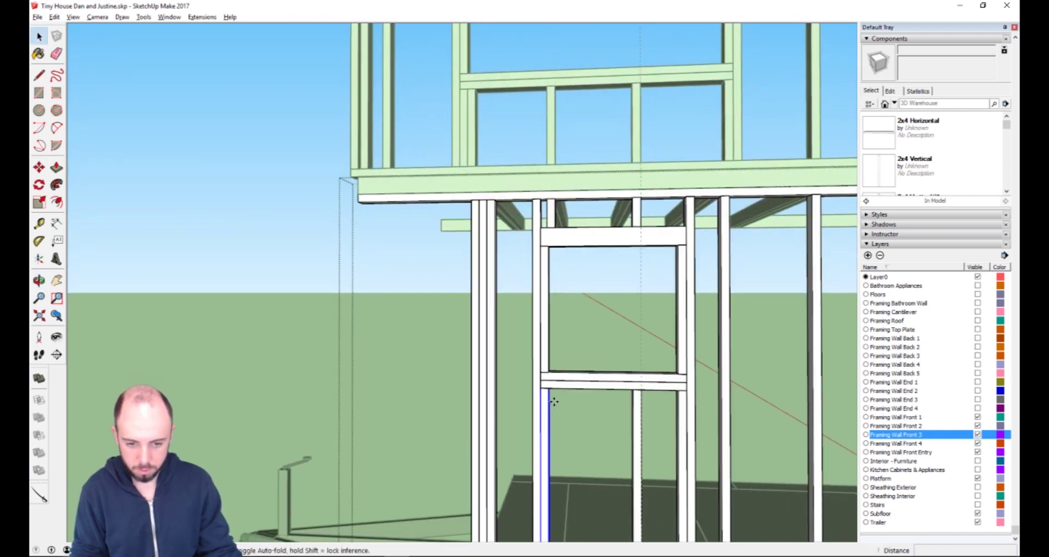
click(541, 388)
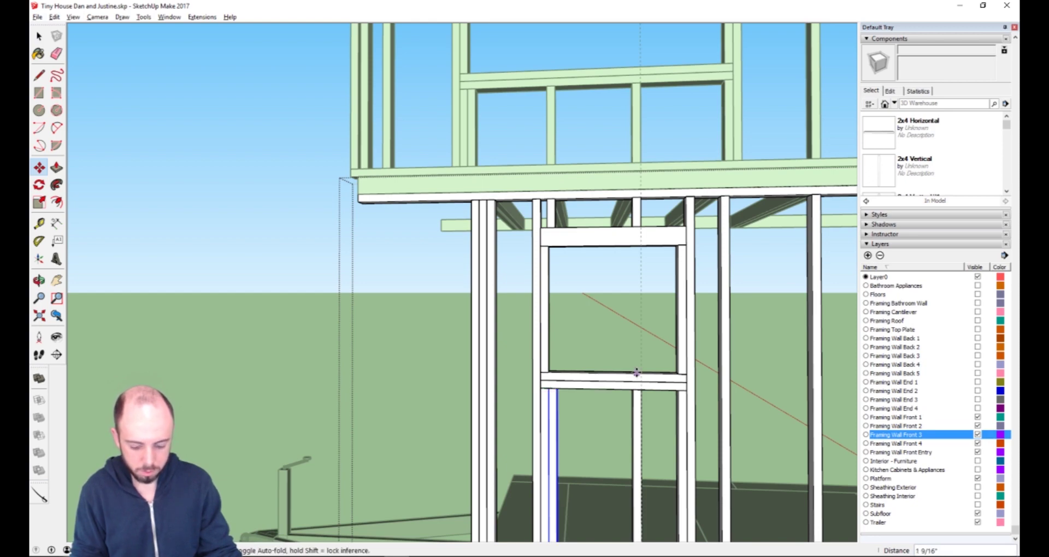
mouse_move(637, 373)
middle_down()
mouse_move(409, 368)
mouse_move(339, 351)
mouse_move(639, 365)
middle_up()
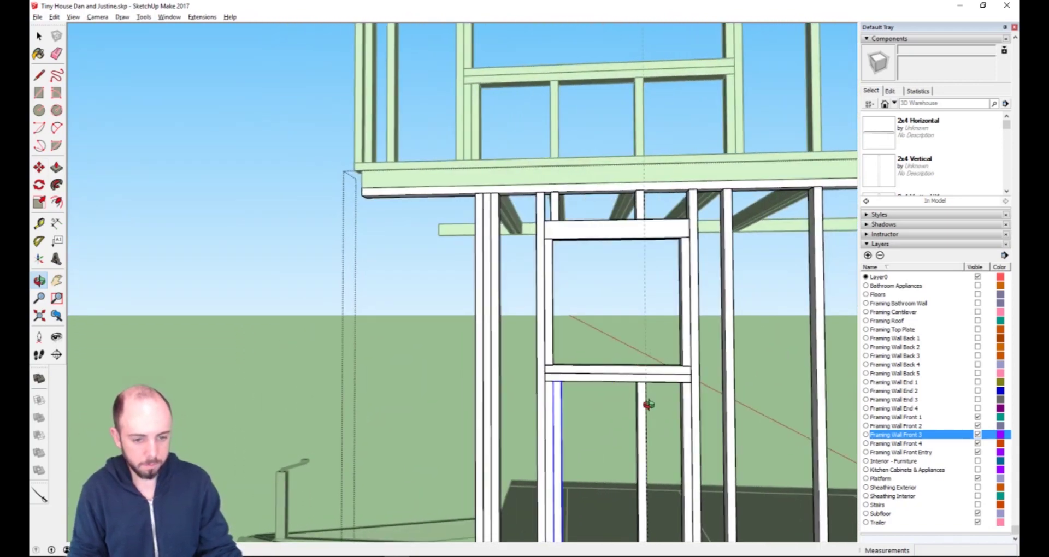
key(space)
click(645, 314)
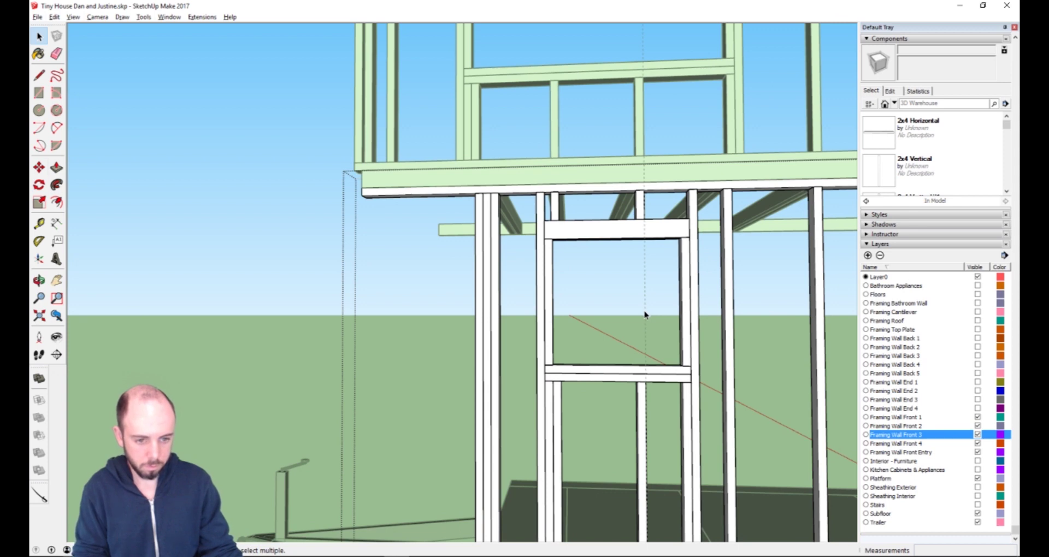
click(649, 160)
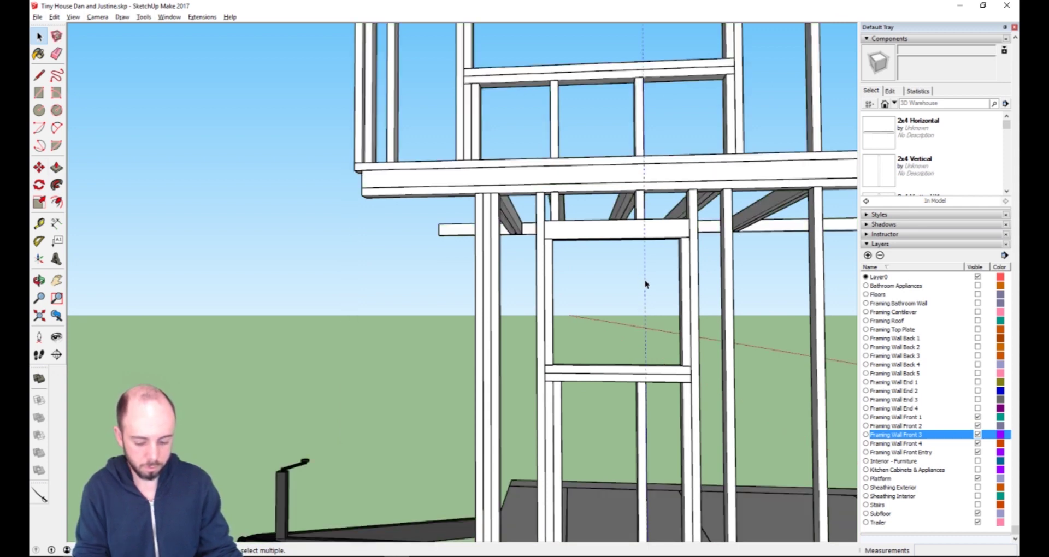
scroll(681, 374, down, 8)
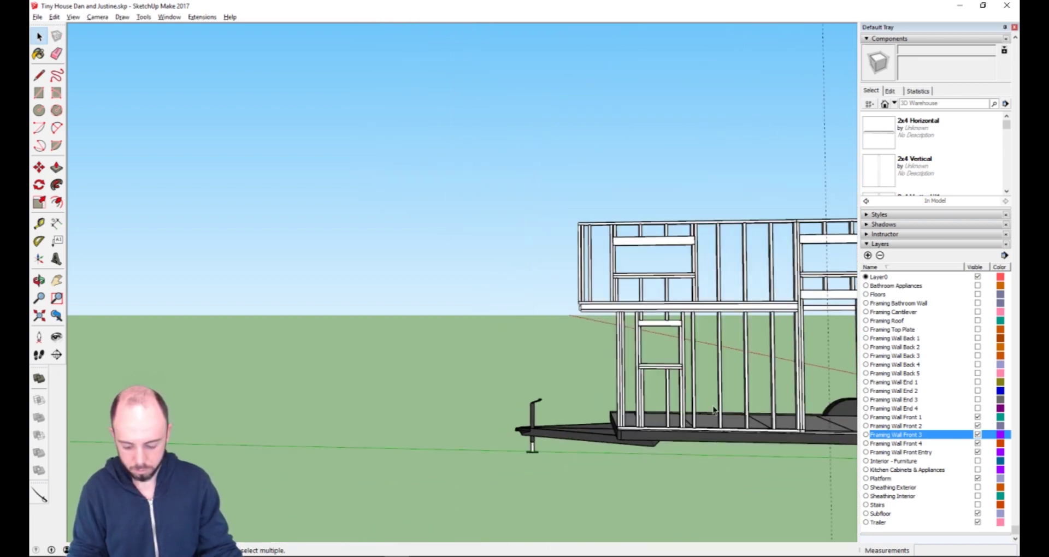
Frame the whole tiny house and orbit above the trailer to view the front wall framing.
shift+middle_drag(752, 416, 433, 333)
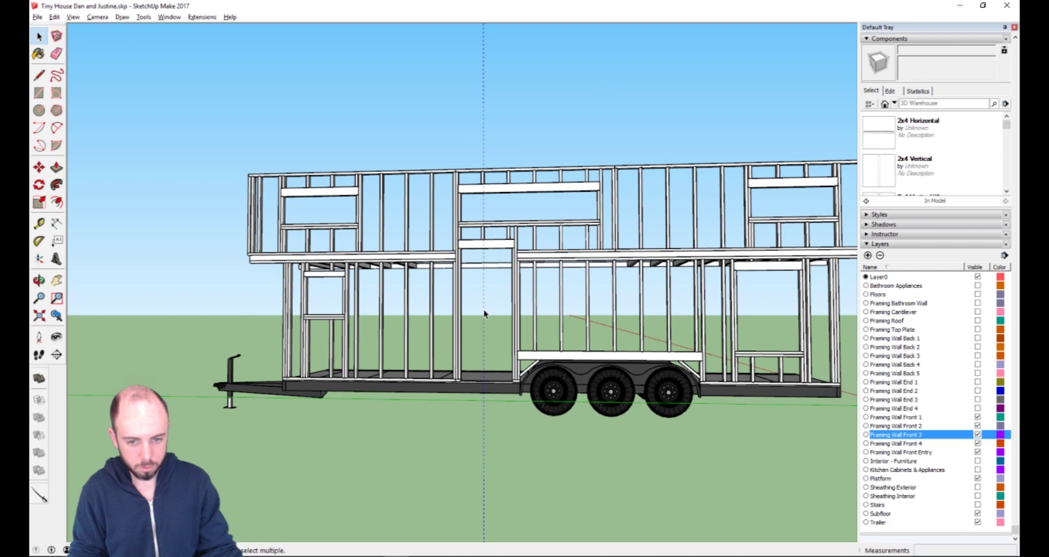
scroll(568, 344, down, 2)
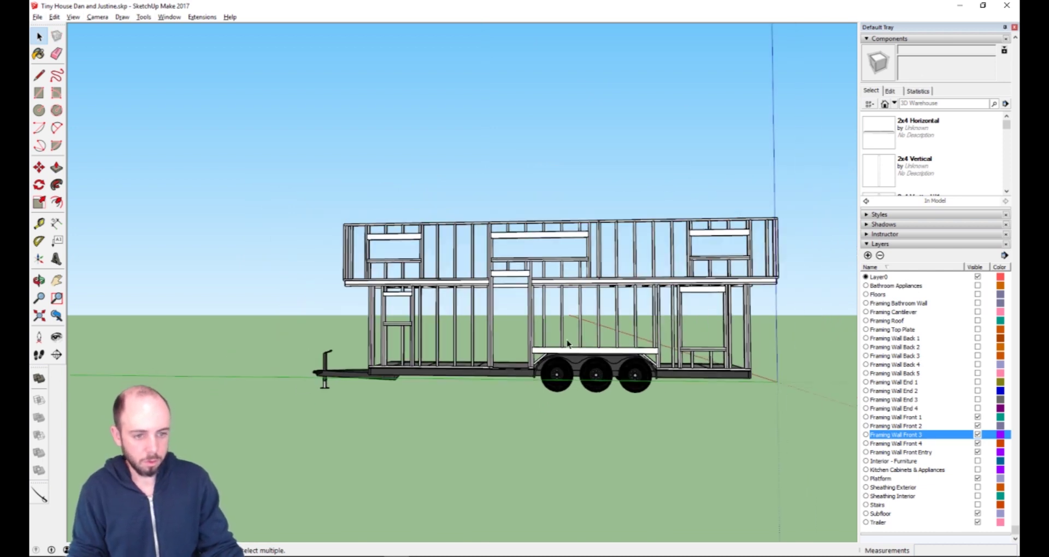
key(alt+Tab)
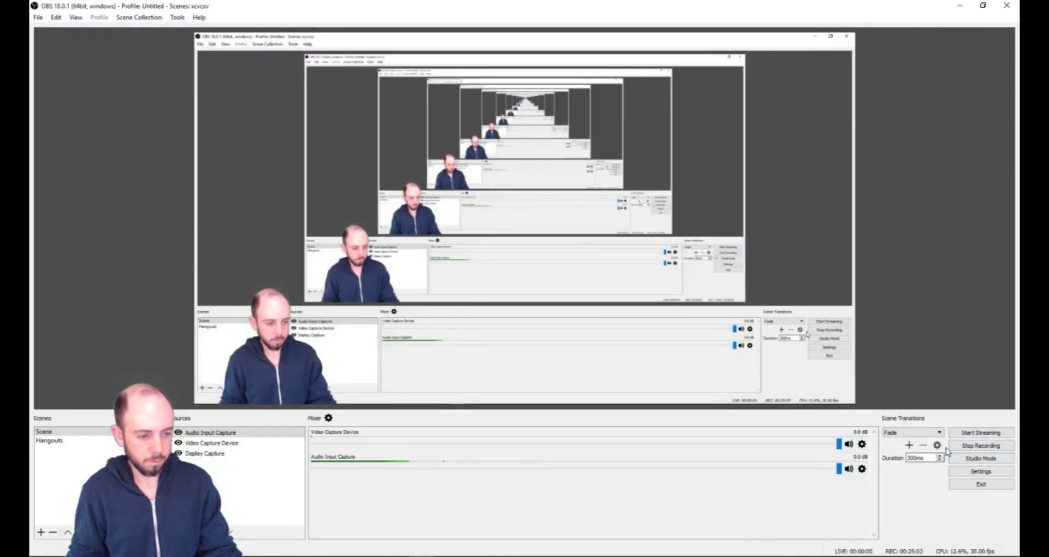
click(960, 5)
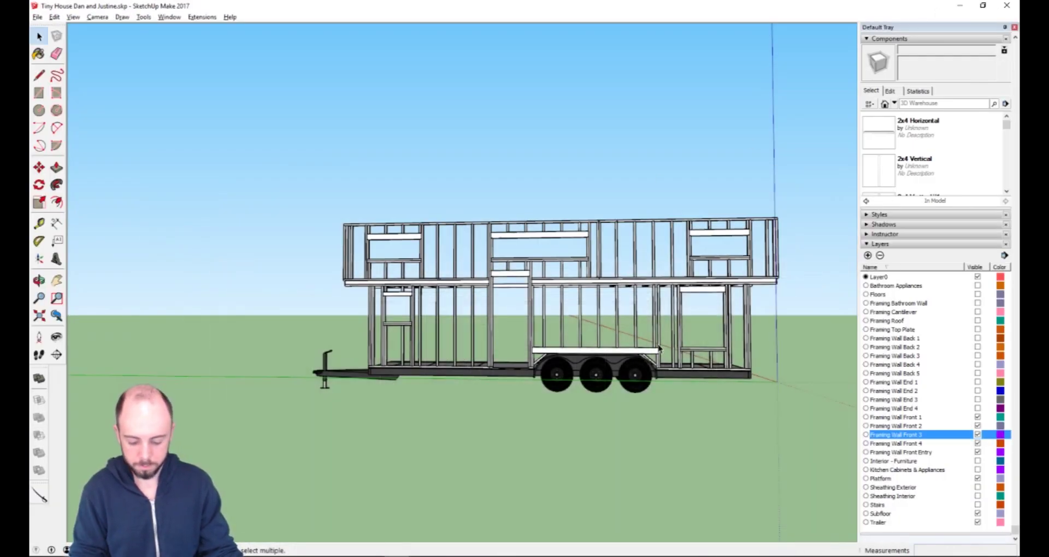
key(o)
drag(641, 322, 610, 403)
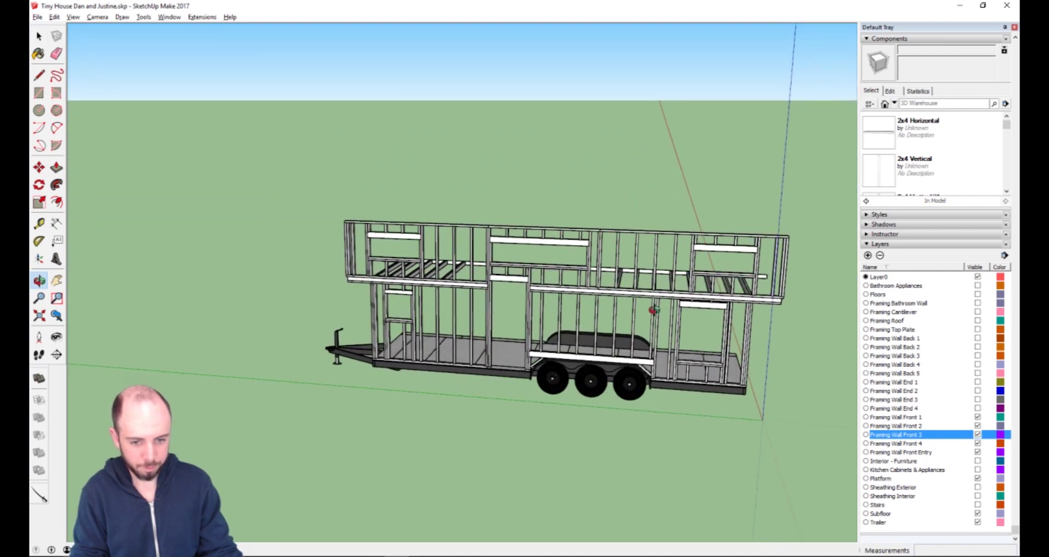
drag(654, 310, 233, 283)
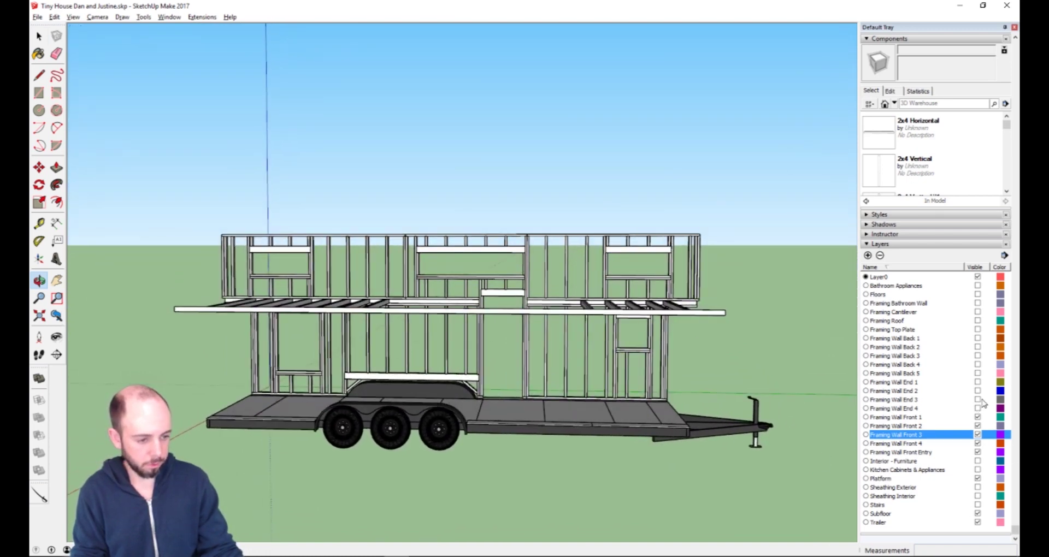
Hide the Framing Wall Front 1–4 and Front Entry layers.
click(977, 435)
click(978, 444)
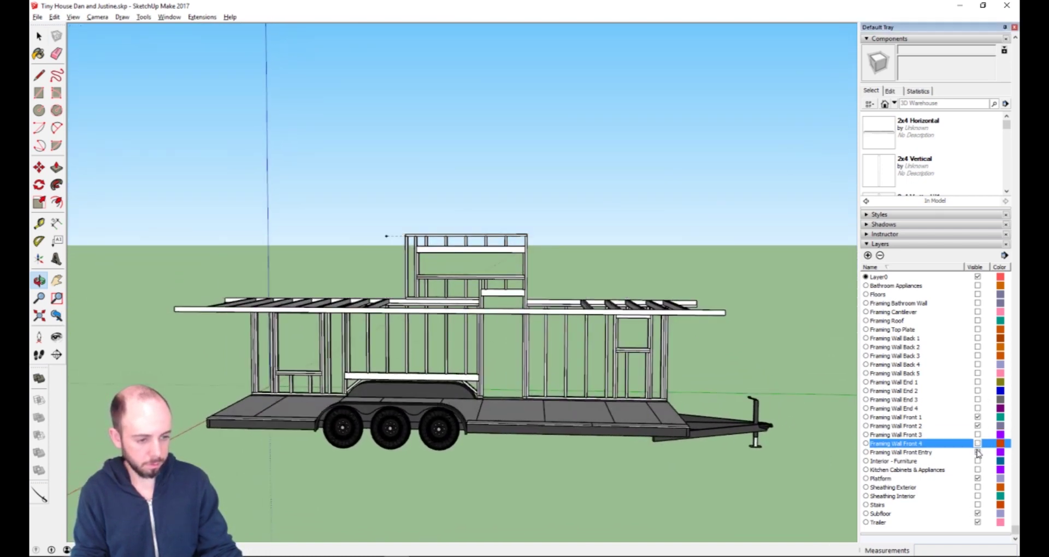
click(977, 453)
click(977, 426)
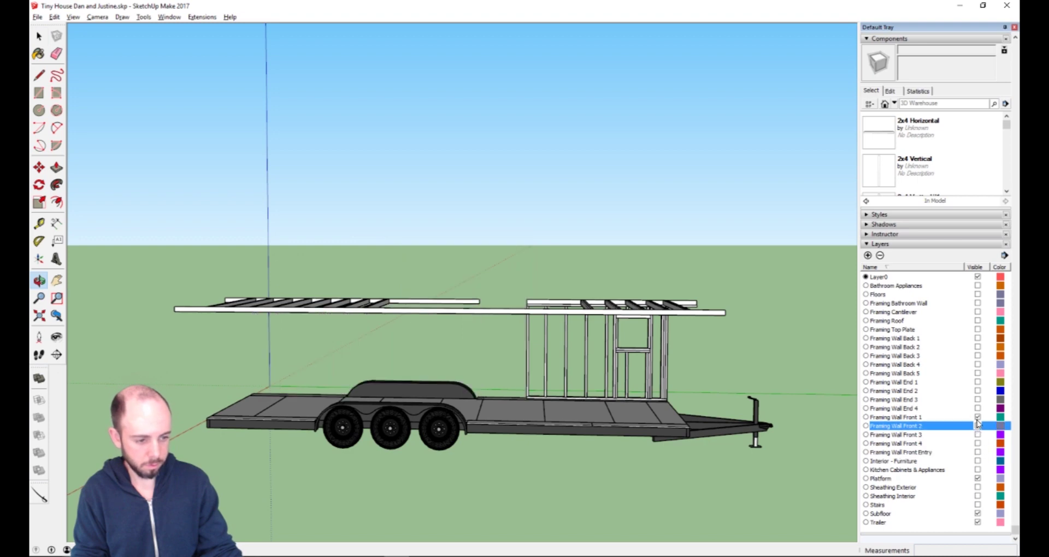
click(977, 417)
click(977, 400)
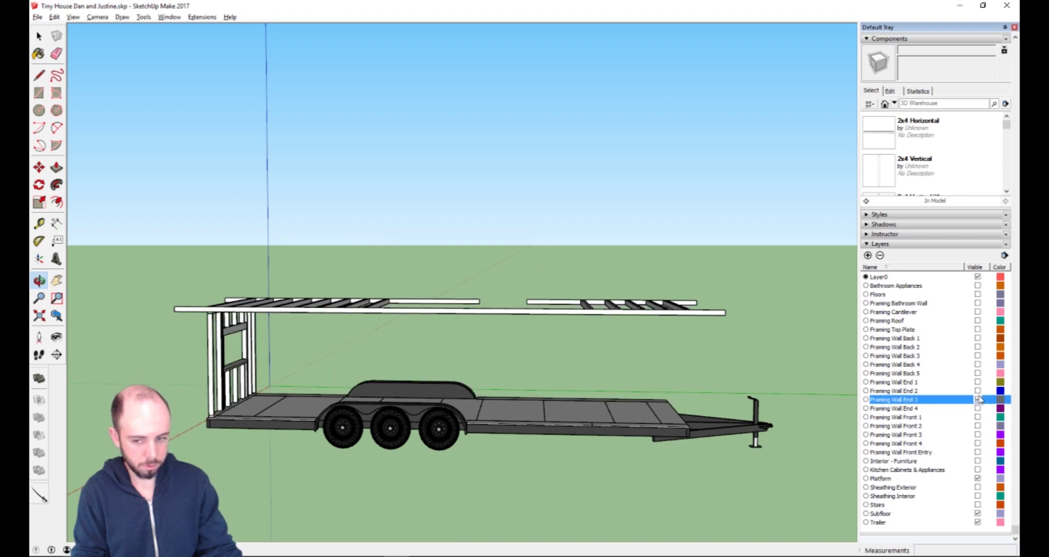
click(977, 400)
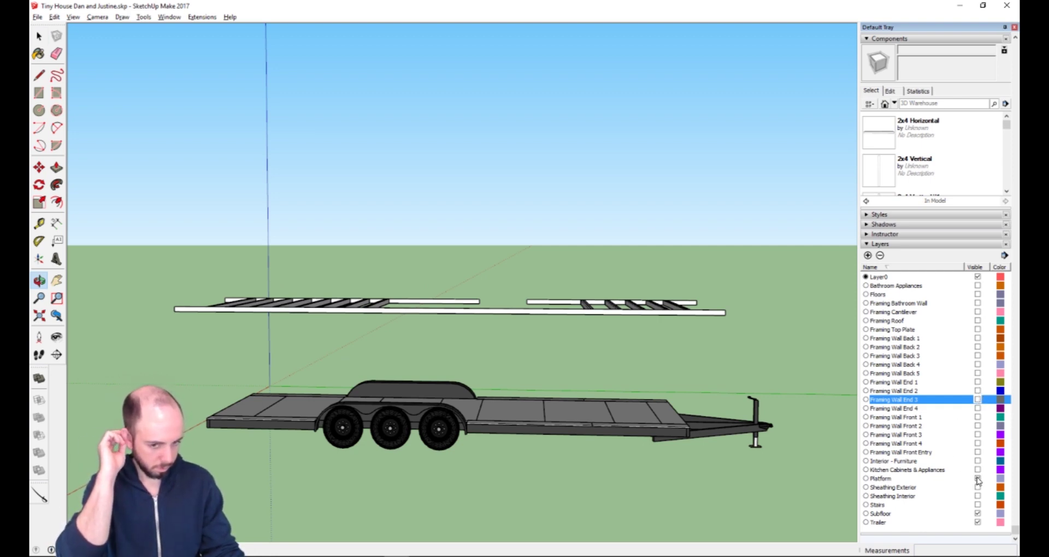
click(978, 444)
click(978, 444)
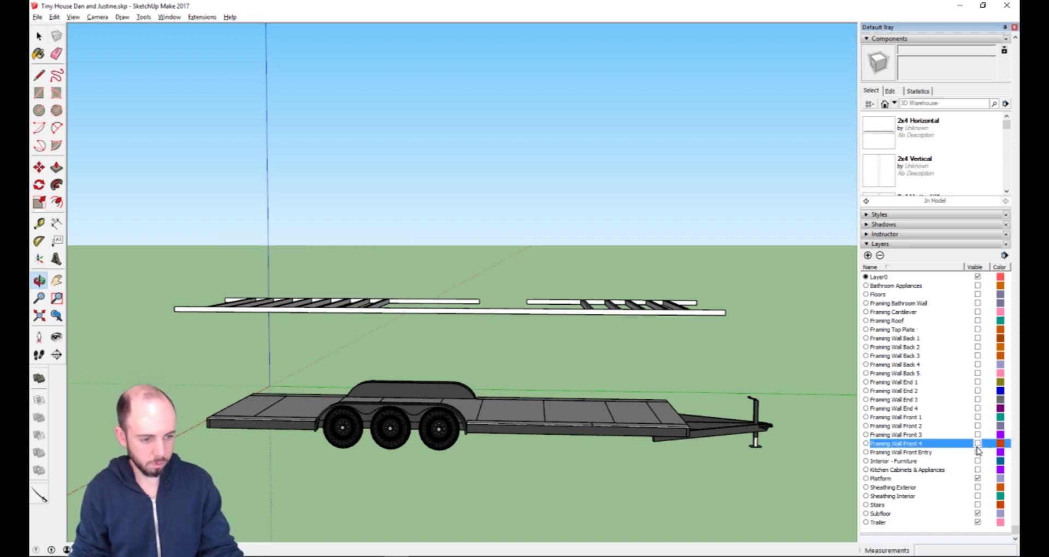
Turn on the Framing Wall Back 1 through Back 5 layers.
click(977, 338)
click(978, 347)
click(977, 356)
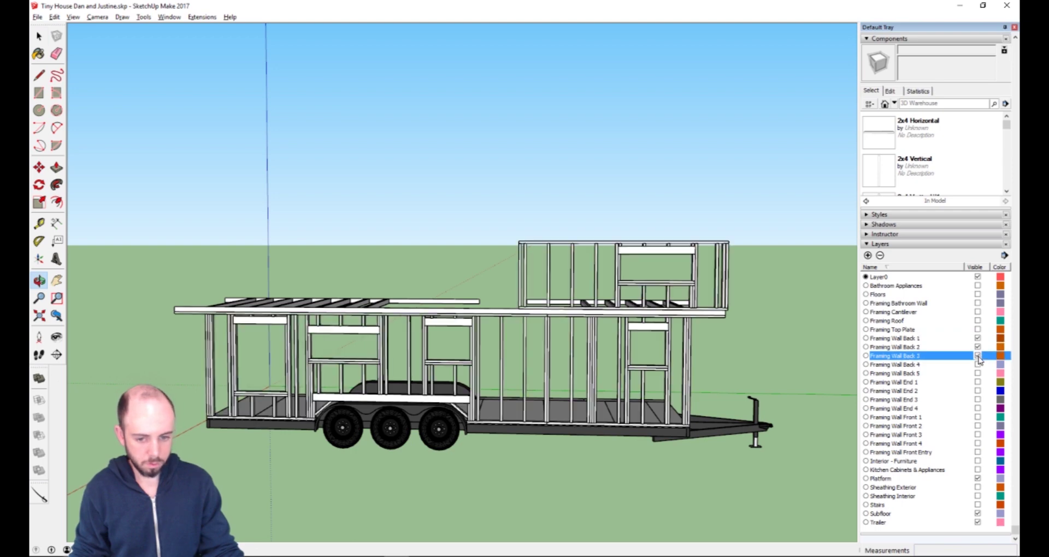
click(977, 364)
click(977, 373)
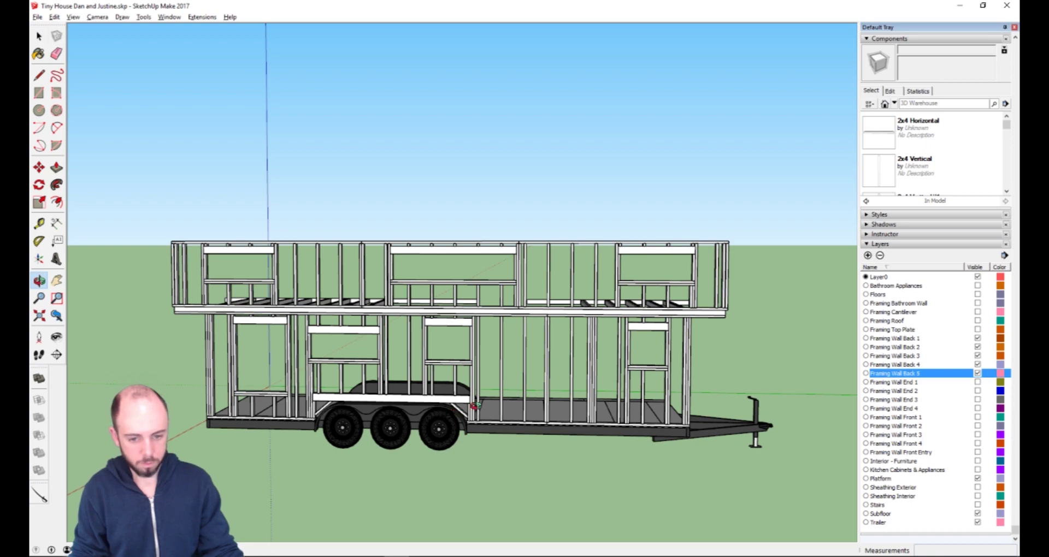
Zoom, pan and orbit to inspect the back wall framing above the three wheels.
scroll(475, 406, up, 8)
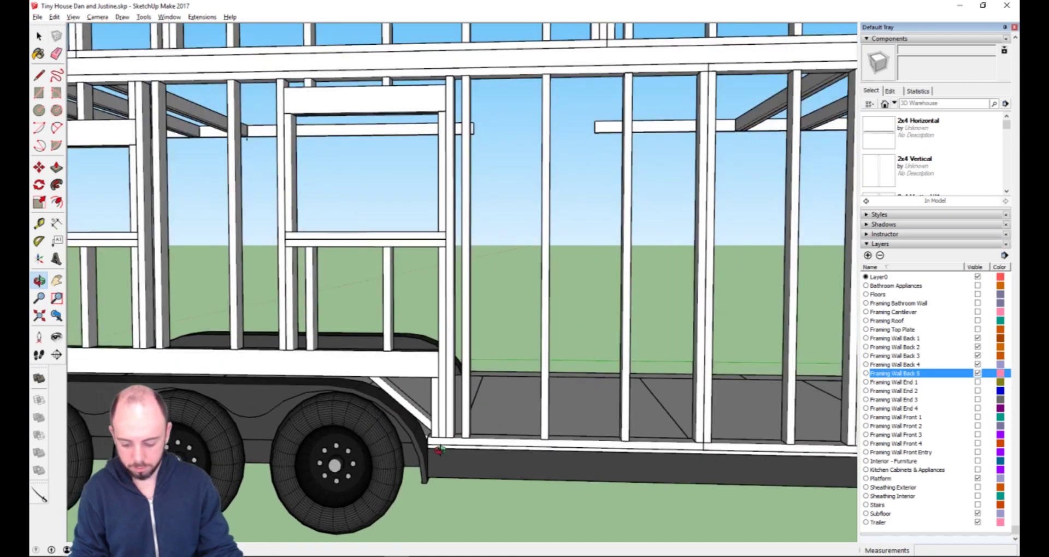
drag(402, 431, 586, 339)
scroll(586, 339, up, 10)
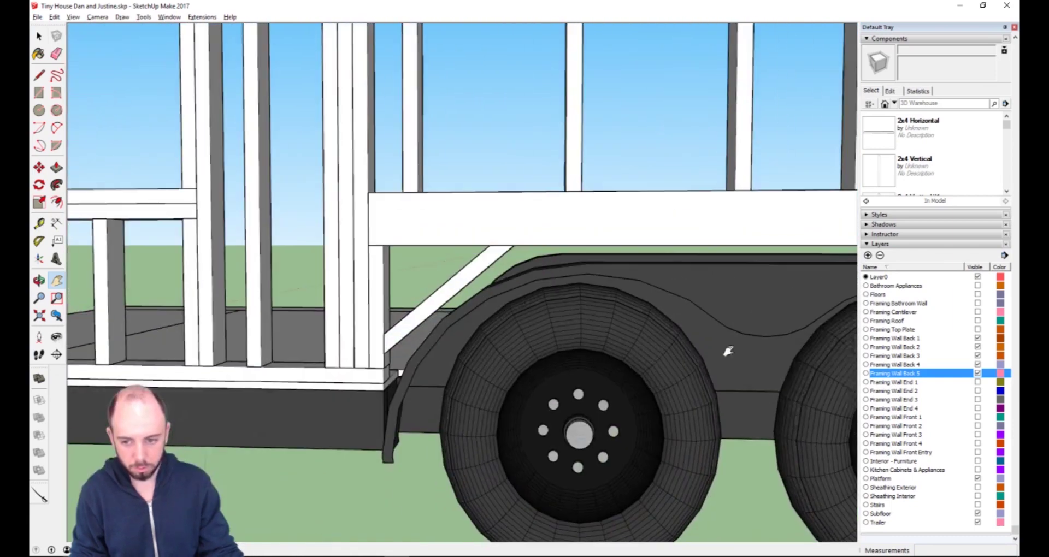
drag(433, 357, 466, 361)
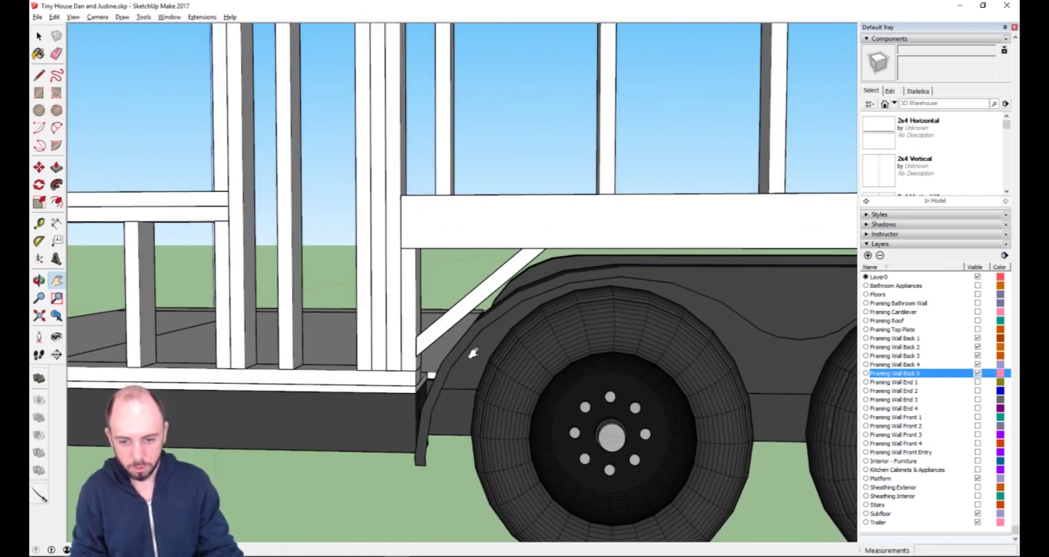
scroll(472, 353, down, 2)
middle_drag(441, 373, 427, 340)
scroll(428, 340, down, 5)
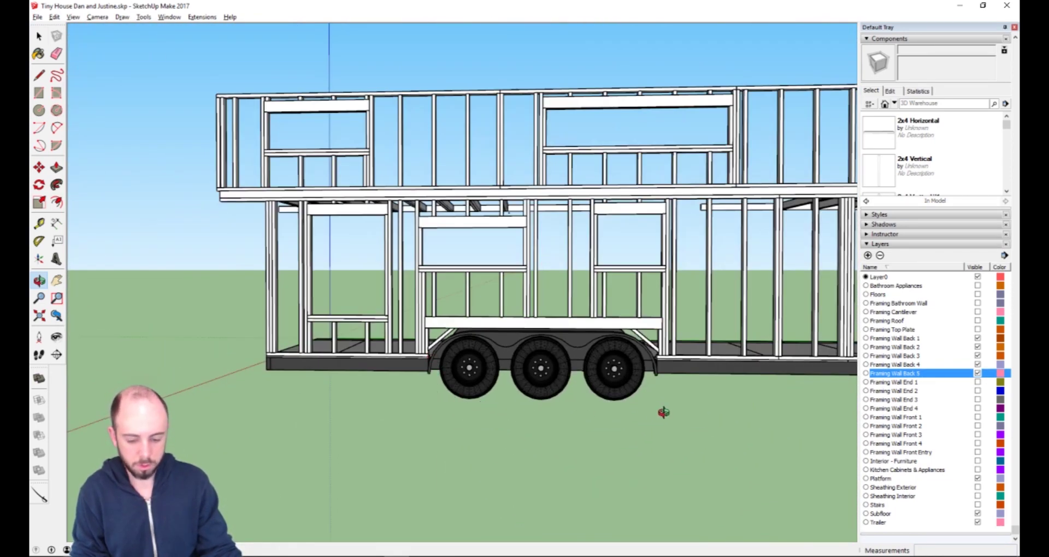
Pan and zoom across the trailer to review the complete framed house.
drag(709, 402, 477, 418)
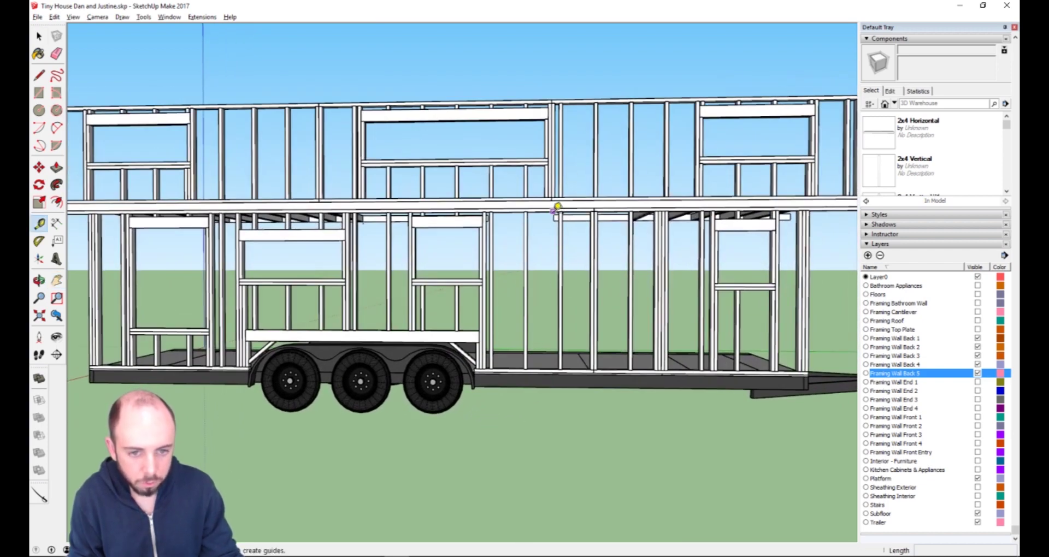
scroll(556, 209, up, 4)
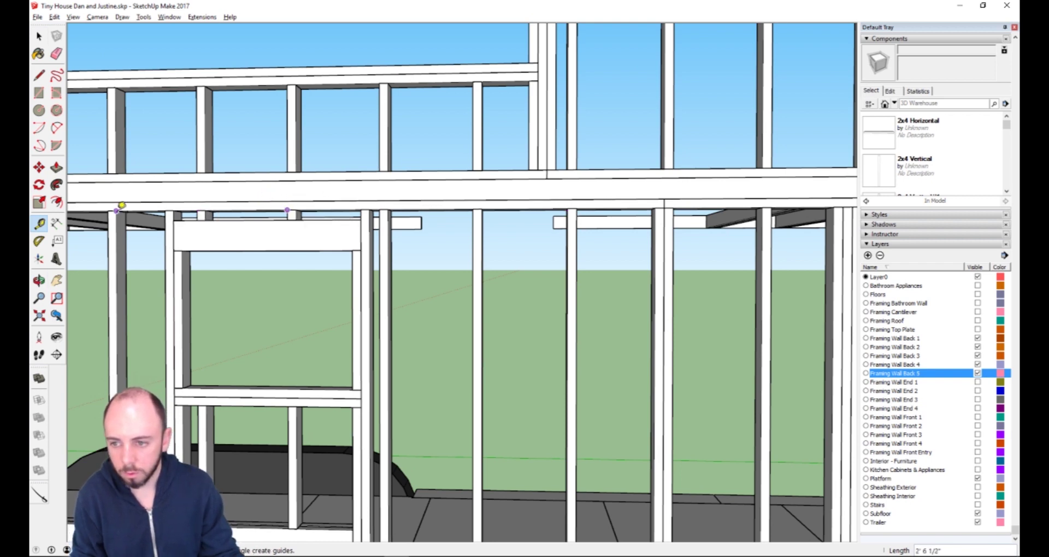
scroll(213, 302, down, 6)
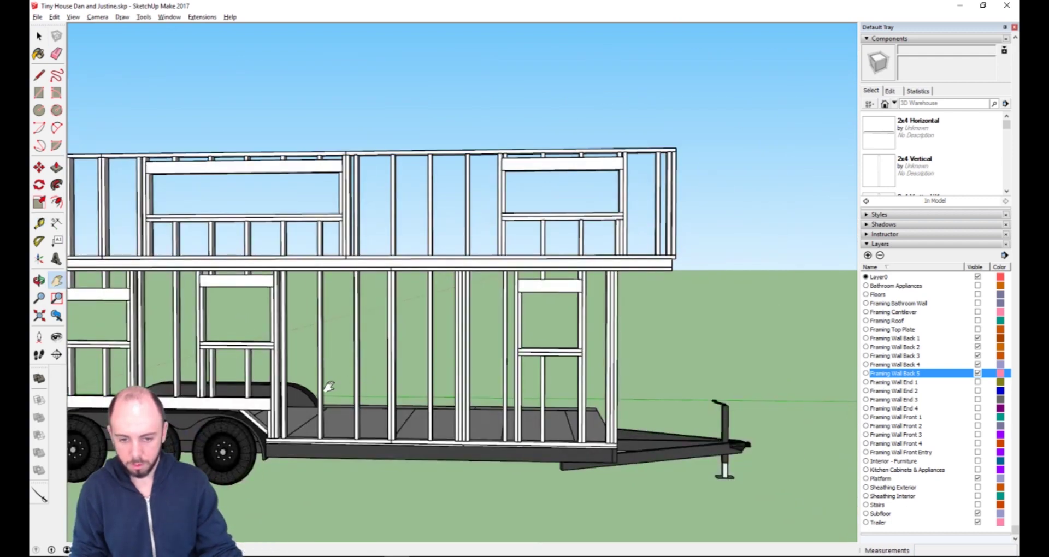
scroll(648, 339, down, 3)
scroll(492, 352, up, 4)
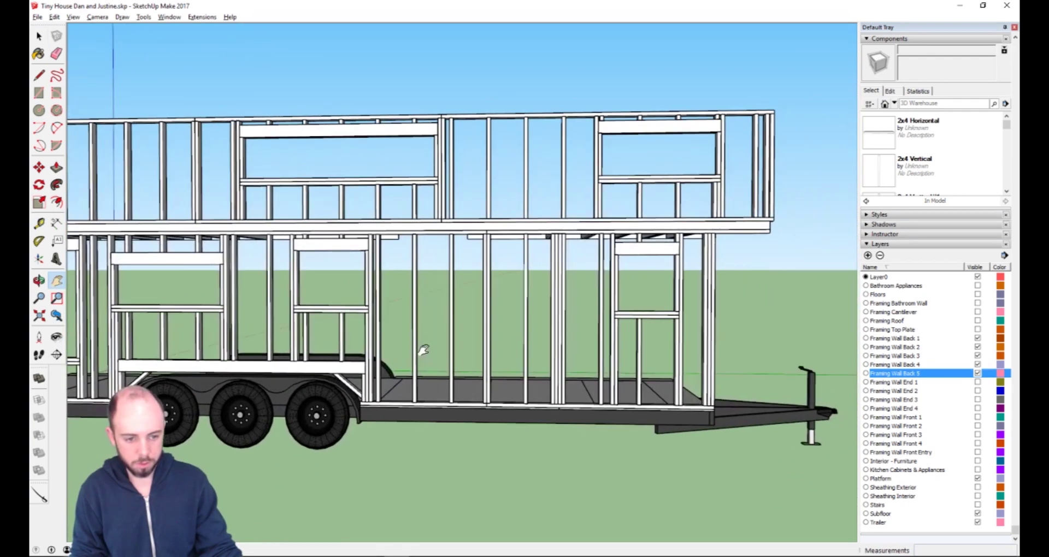
drag(423, 349, 553, 343)
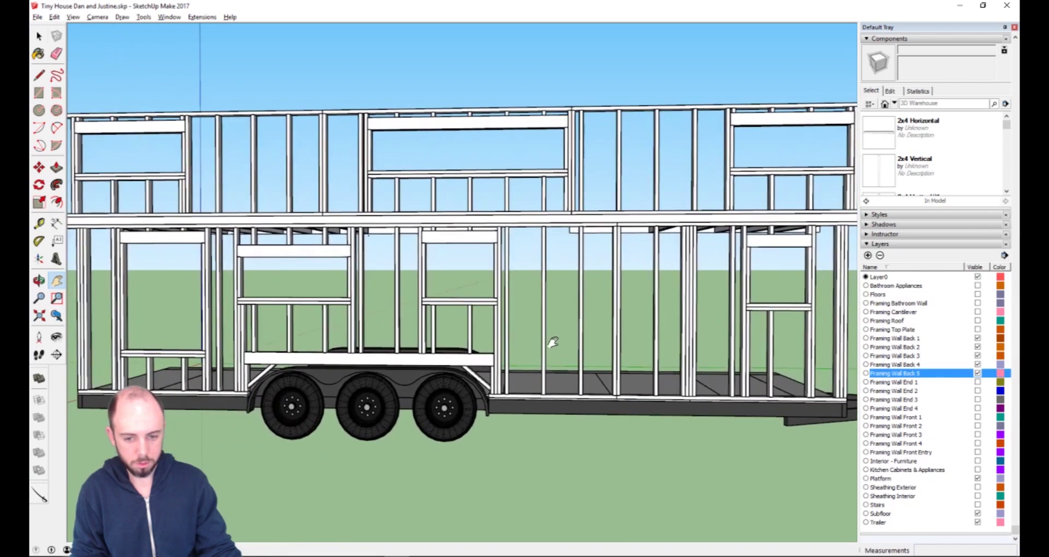
scroll(588, 373, down, 3)
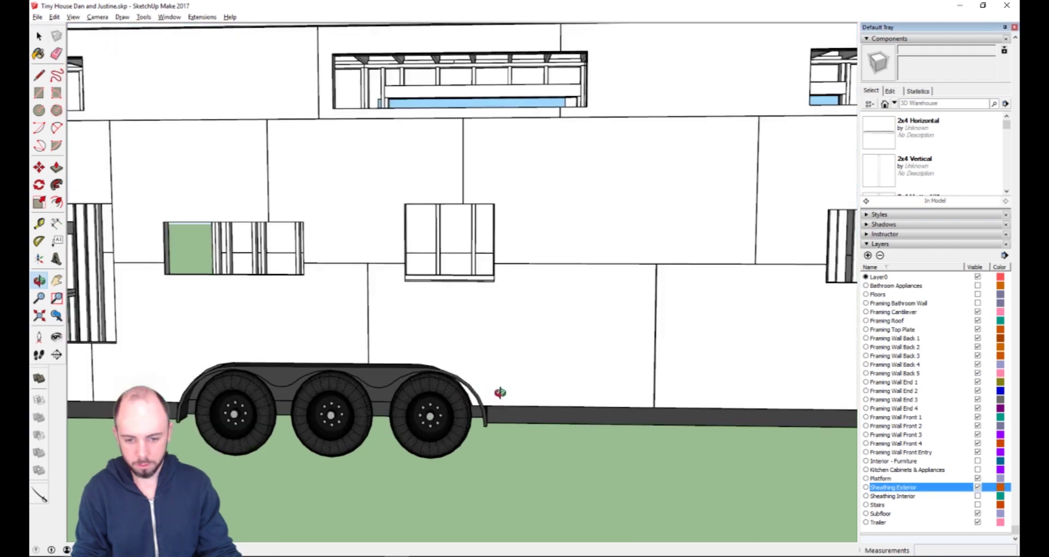
Draw a rectangular sheathing panel face at the wall corner and make it a component.
scroll(551, 323, up, 2)
scroll(453, 333, down, 1)
scroll(574, 334, down, 3)
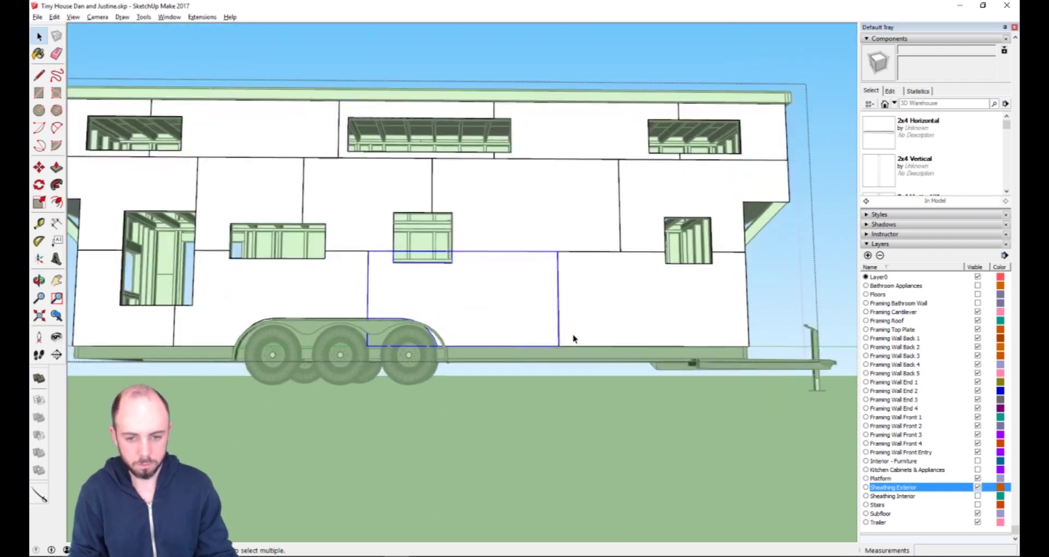
scroll(490, 344, up, 10)
key(t)
shift+middle_drag(378, 364, 545, 342)
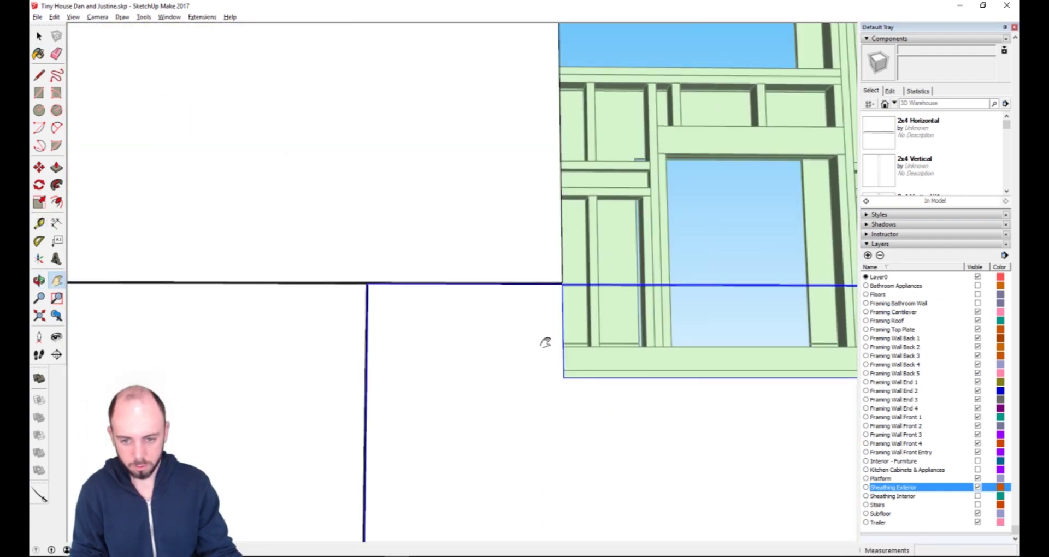
scroll(412, 365, down, 5)
scroll(590, 321, down, 3)
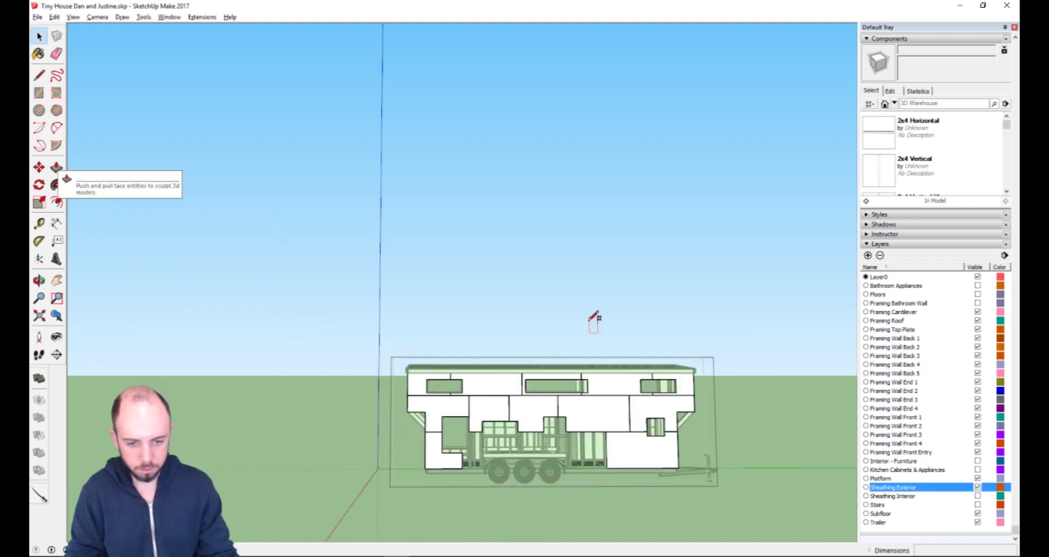
key(r)
click(604, 277)
click(534, 312)
key(p)
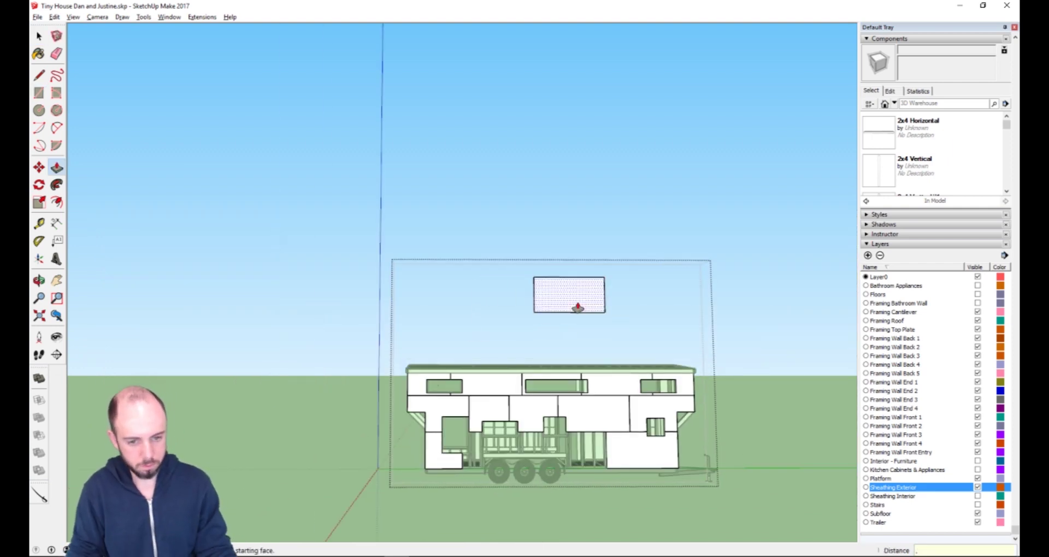
key(g)
key(Return)
Move the white panel from under the wheel arch onto the wall endpoint.
scroll(616, 297, up, 4)
key(m)
scroll(579, 438, up, 5)
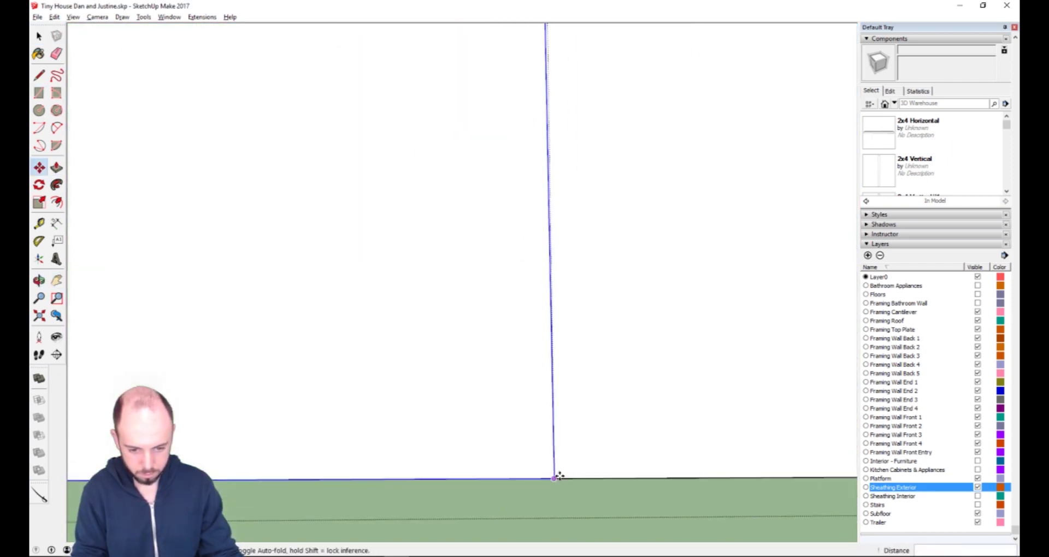
middle_drag(534, 359, 564, 487)
click(553, 518)
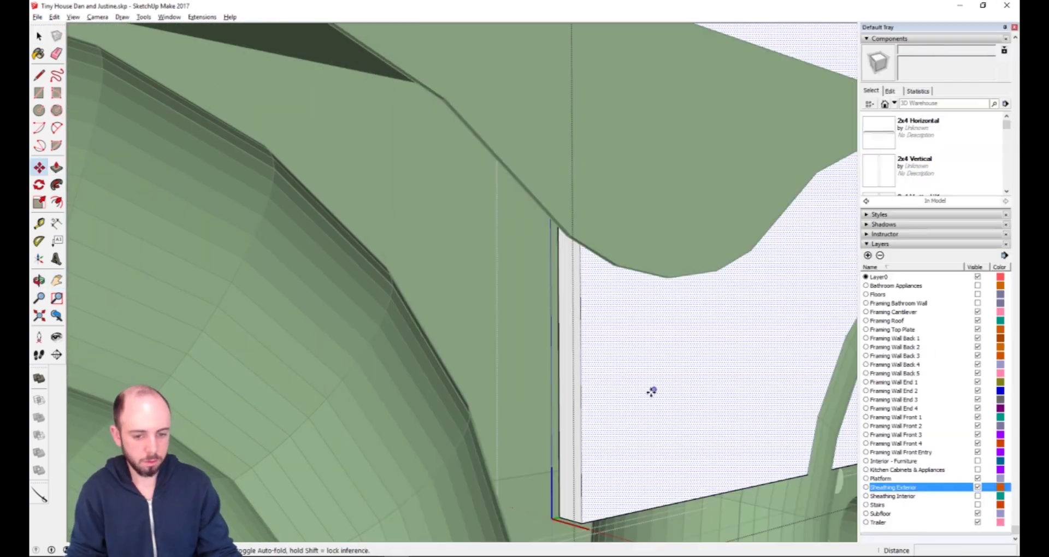
scroll(751, 421, down, 8)
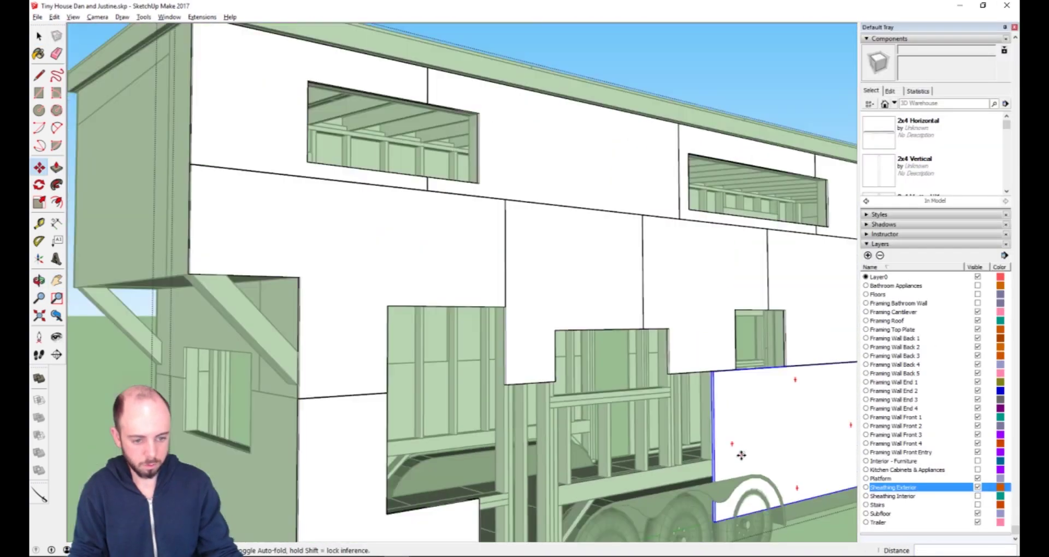
middle_drag(741, 456, 730, 308)
key(m)
click(672, 330)
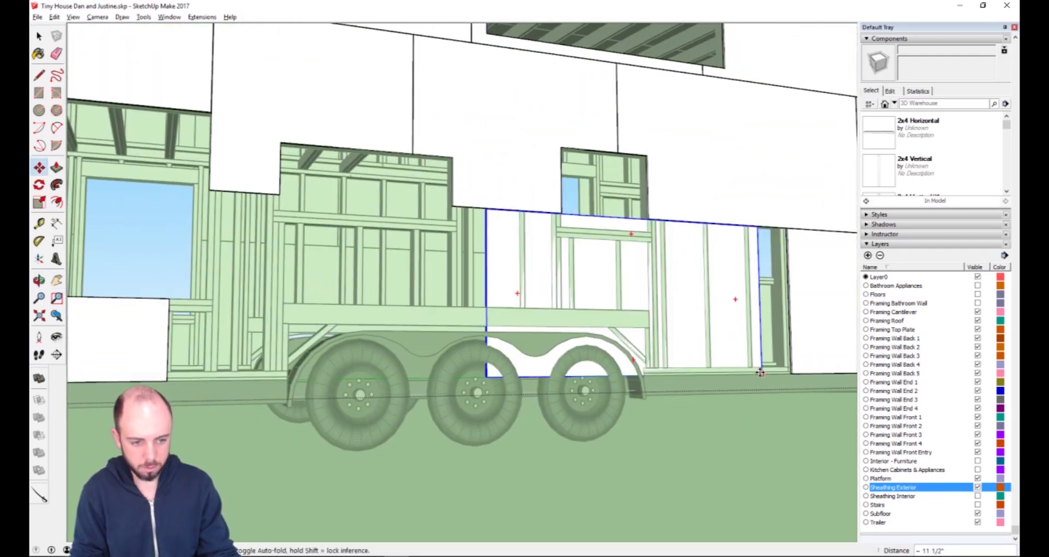
scroll(601, 350, up, 5)
click(524, 388)
Orbit to check the moved panel's lower corner against the wall.
scroll(443, 346, down, 8)
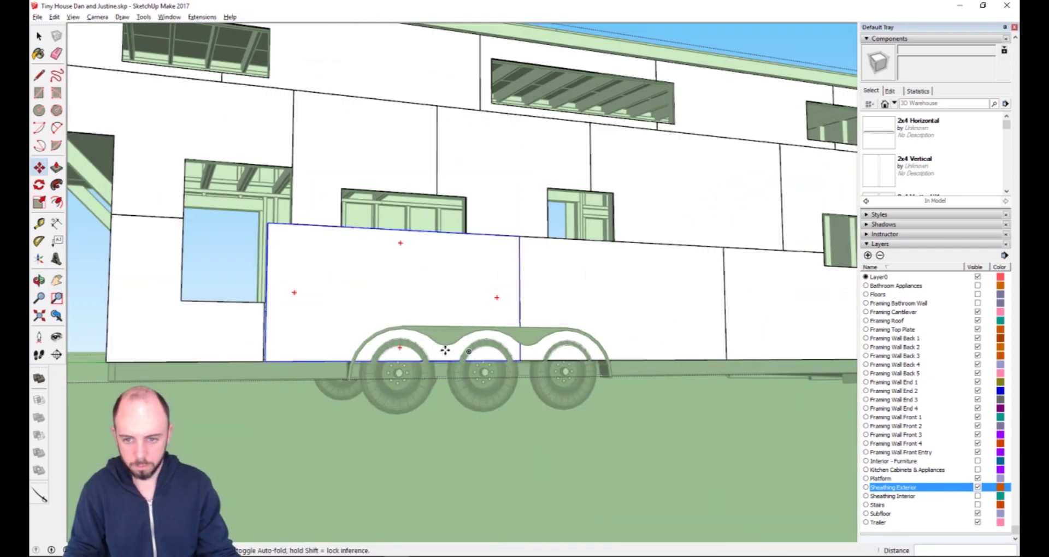
scroll(274, 321, up, 2)
scroll(290, 306, up, 5)
key(p)
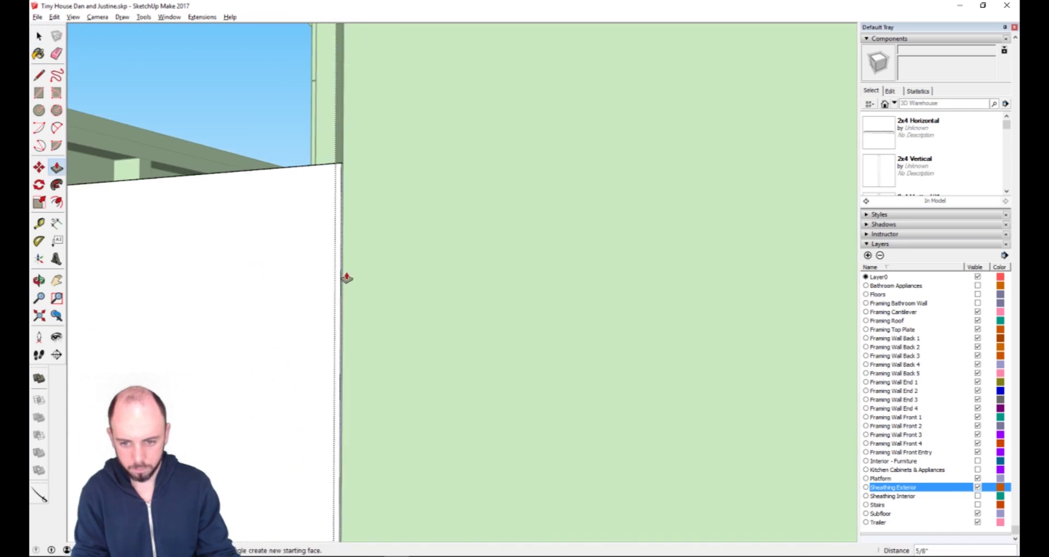
middle_drag(345, 347, 375, 234)
key(m)
scroll(182, 325, down, 5)
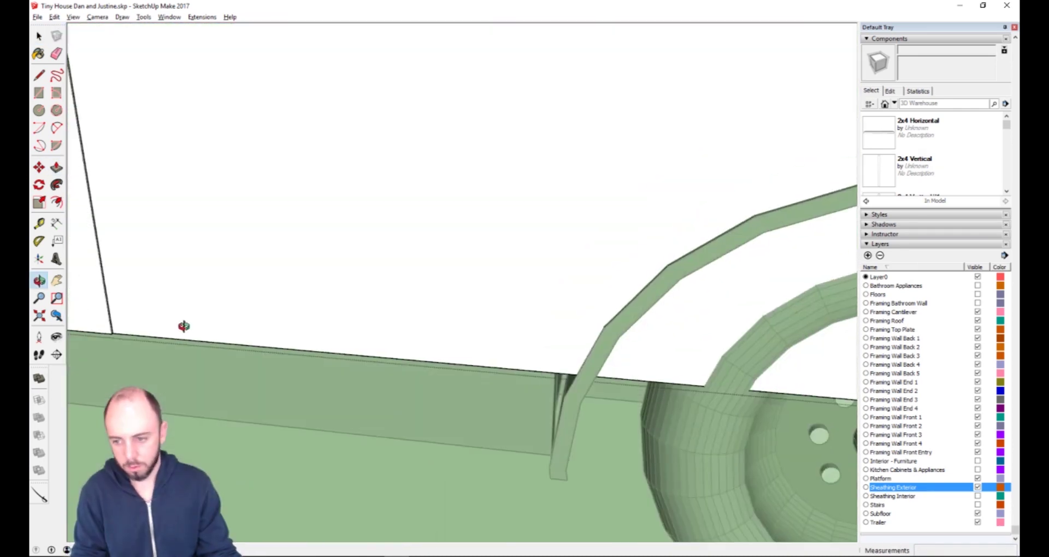
scroll(130, 320, up, 5)
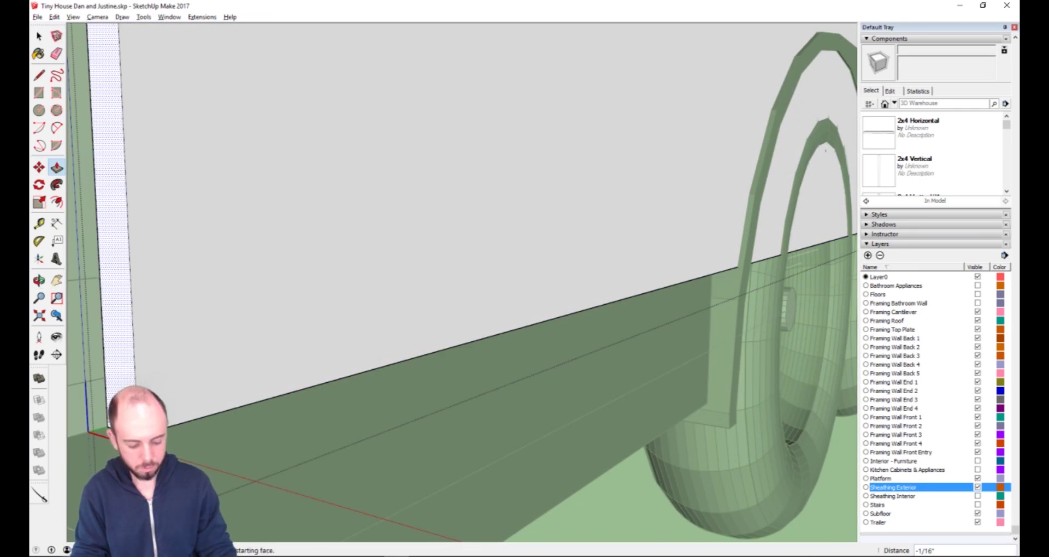
Unhide the model's hidden geometry and inspect the wall panel's context options.
click(54, 17)
click(235, 189)
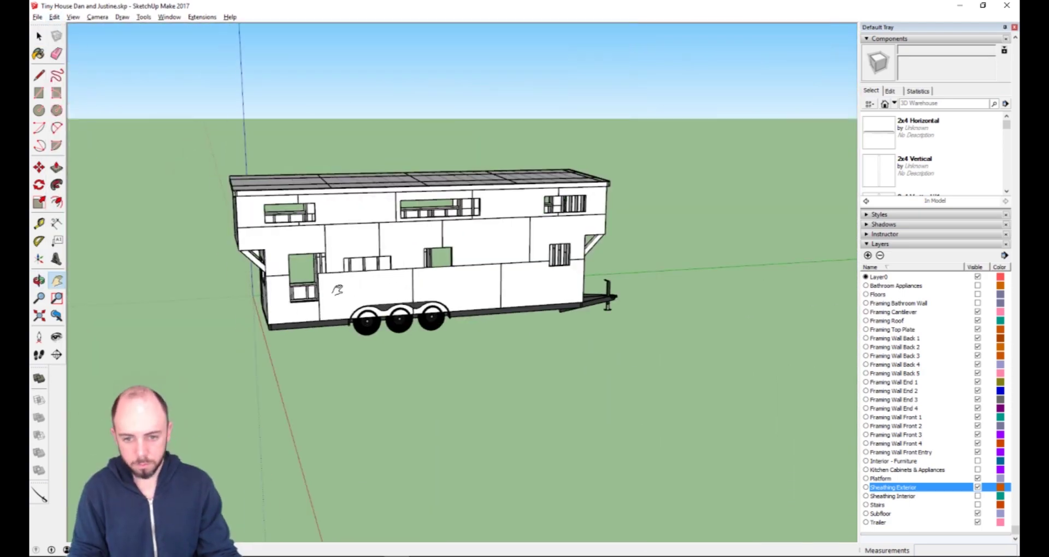
drag(432, 278, 415, 277)
middle_drag(416, 277, 721, 227)
scroll(475, 239, up, 5)
scroll(178, 208, up, 3)
key(space)
right_click(369, 237)
click(435, 462)
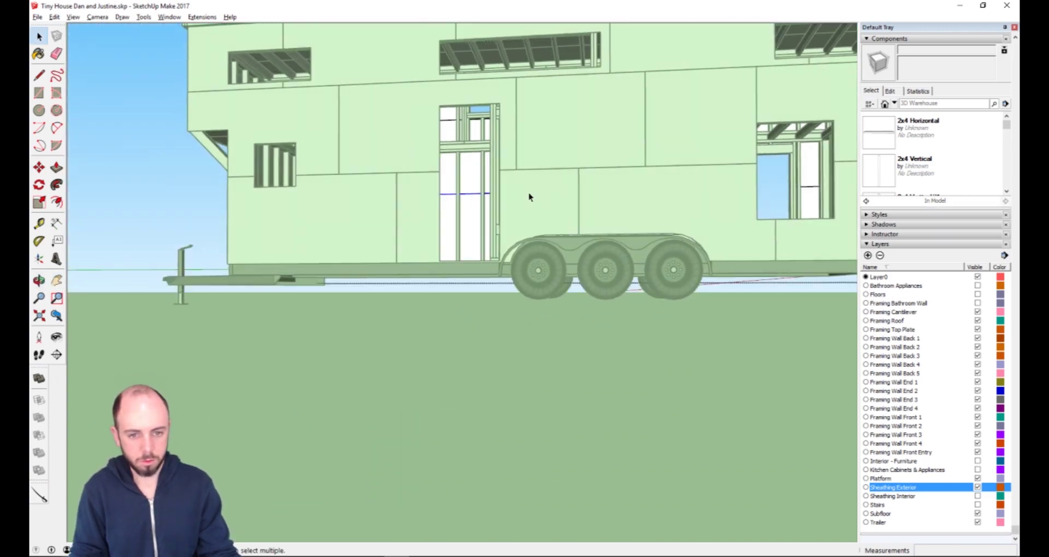
scroll(814, 238, up, 10)
Snap the sheathing panel corner onto the wall corners so it sits flush.
key(m)
click(814, 240)
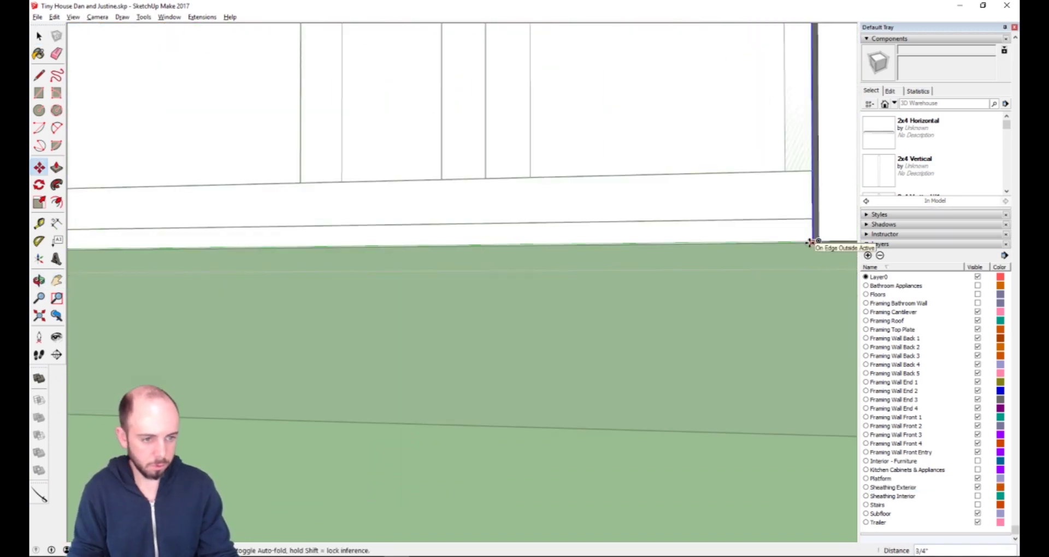
scroll(764, 243, down, 5)
scroll(602, 286, up, 2)
scroll(496, 336, up, 3)
click(496, 337)
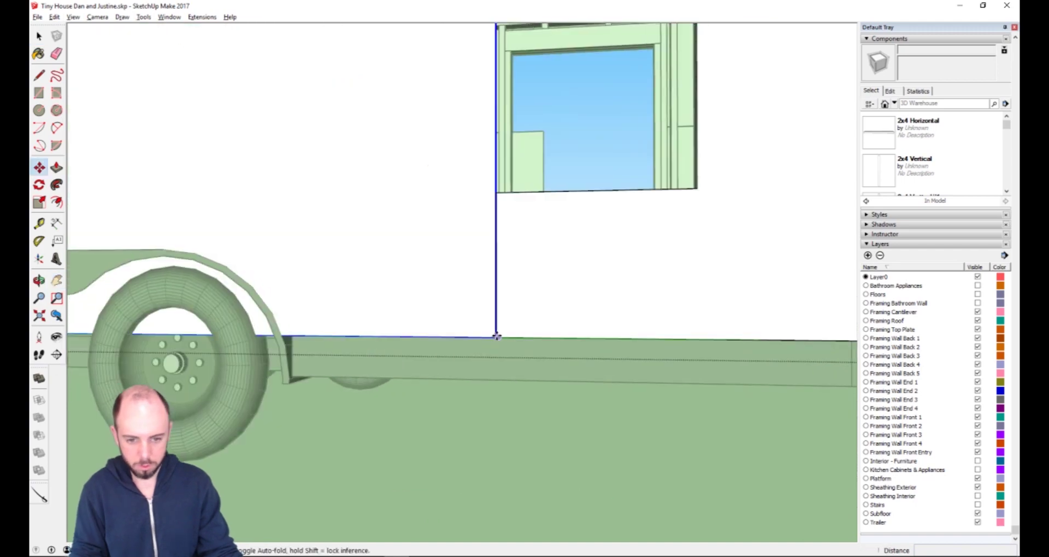
scroll(667, 468, down, 4)
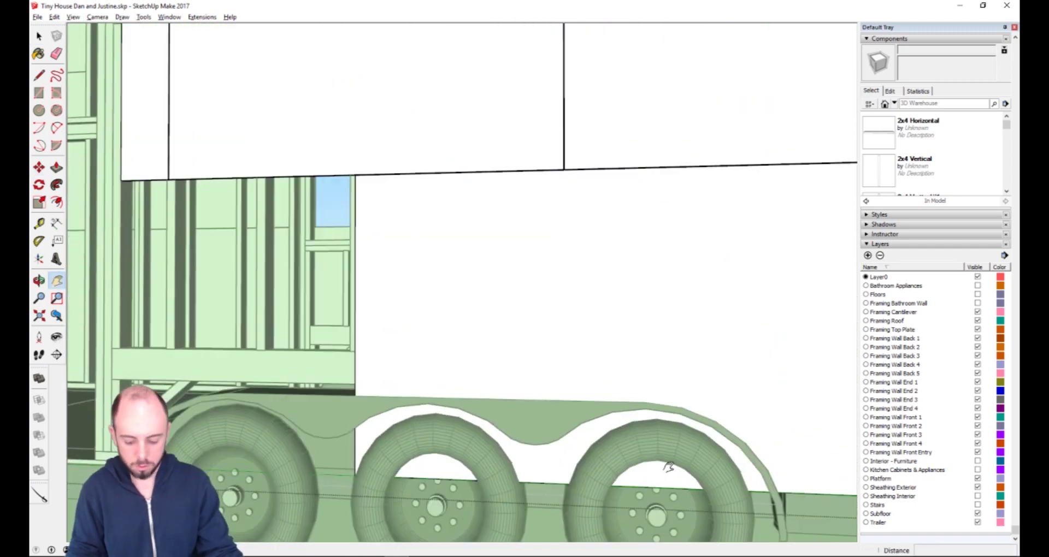
scroll(524, 407, up, 3)
click(524, 407)
scroll(412, 415, up, 4)
shift+middle_drag(412, 415, 558, 336)
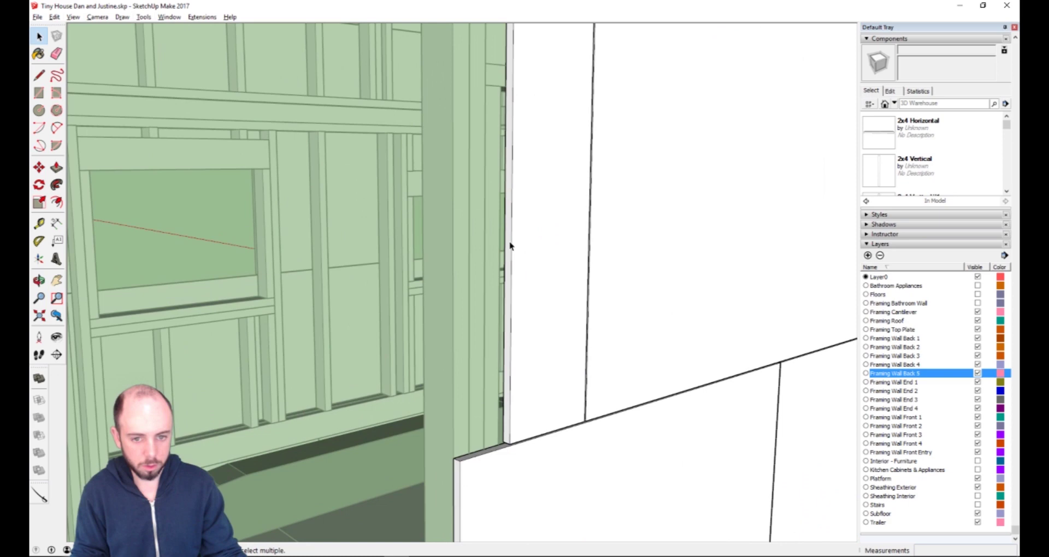
Make Framing Wall Front 1 the active layer and place a section cut revealing the framing.
key(p)
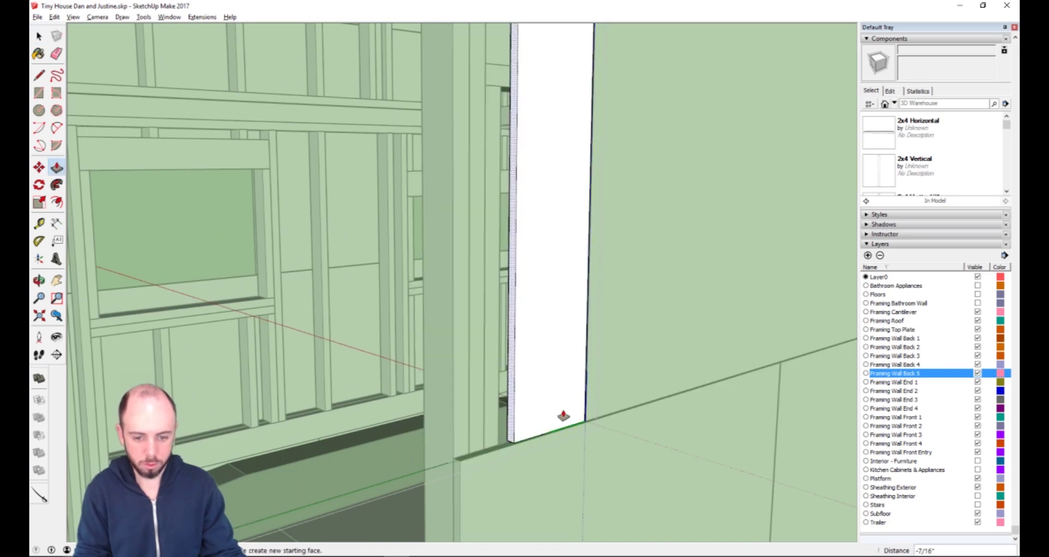
key(o)
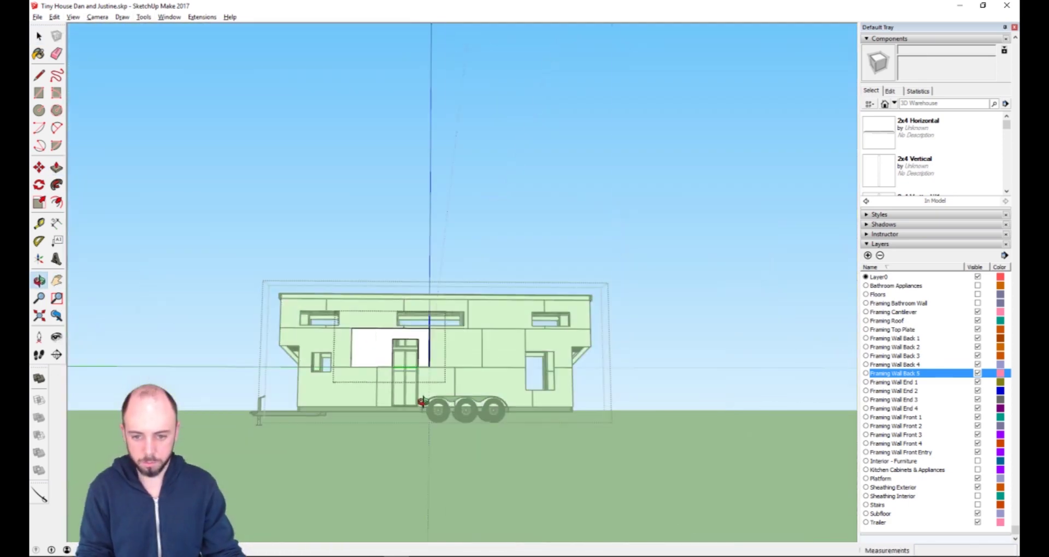
click(971, 418)
drag(546, 375, 656, 375)
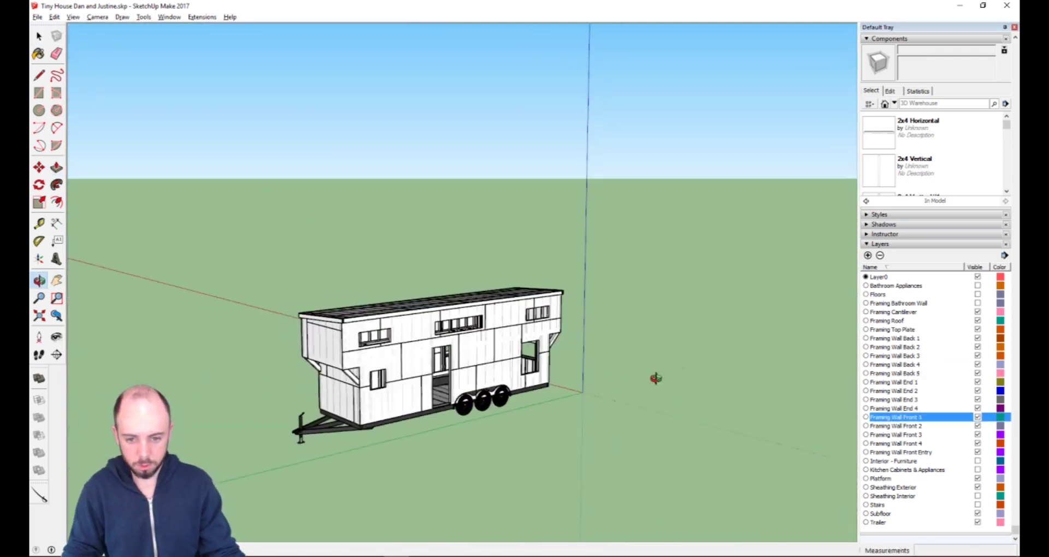
click(143, 17)
click(199, 240)
click(426, 355)
scroll(593, 303, up, 10)
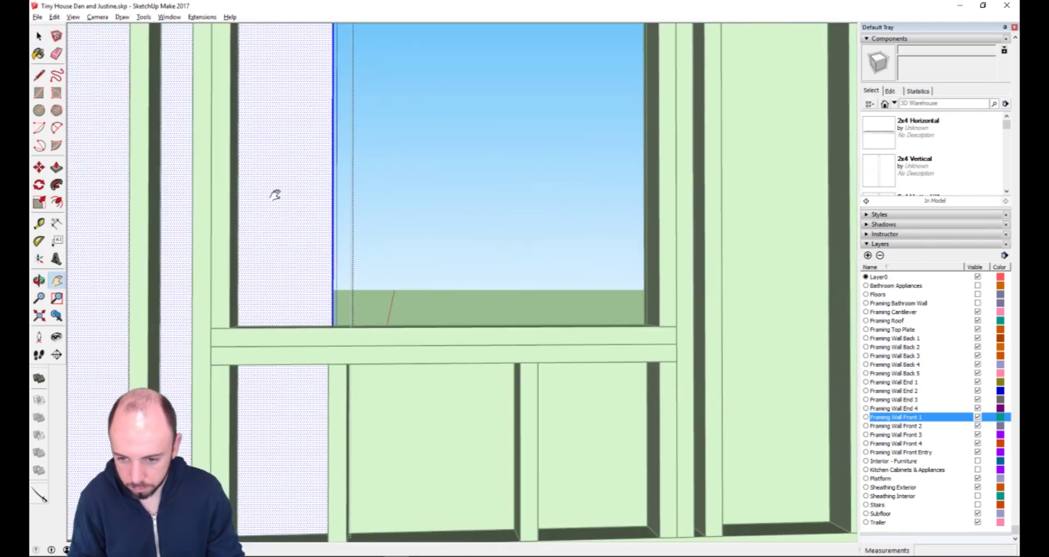
Draw a line from the framing endpoint and switch to the left side elevation.
key(l)
click(214, 336)
click(561, 332)
key(F4)
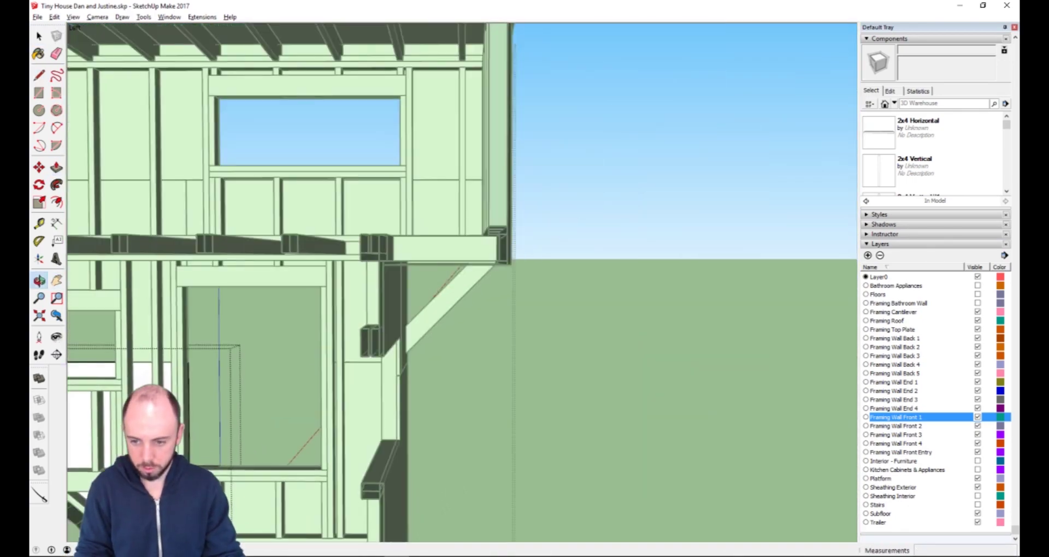
key(space)
Orbit into a perspective of the trailer framing and dismiss the Google Drive sharing warning.
scroll(590, 302, down, 3)
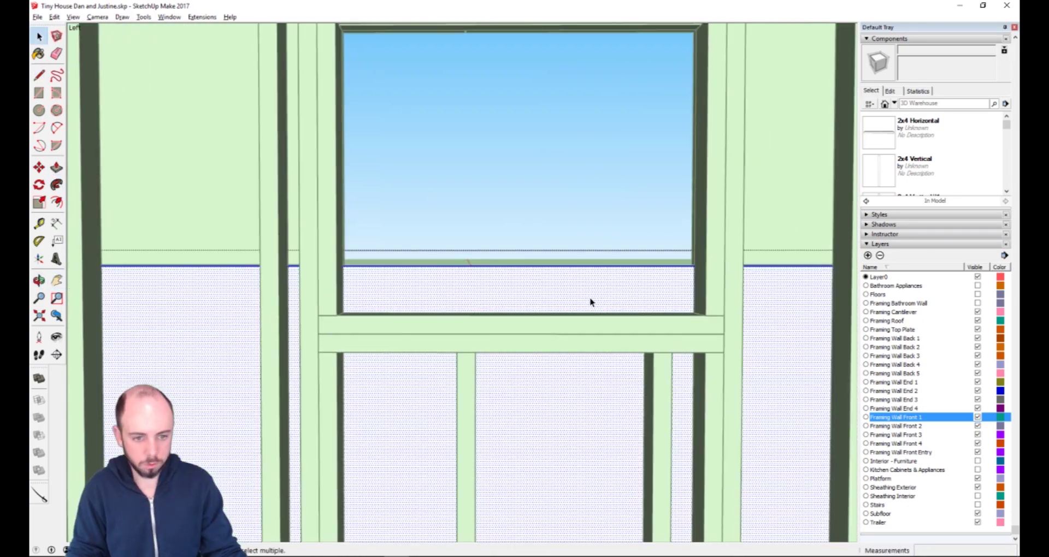
scroll(344, 309, down, 5)
scroll(352, 394, down, 3)
key(space)
middle_drag(351, 393, 374, 189)
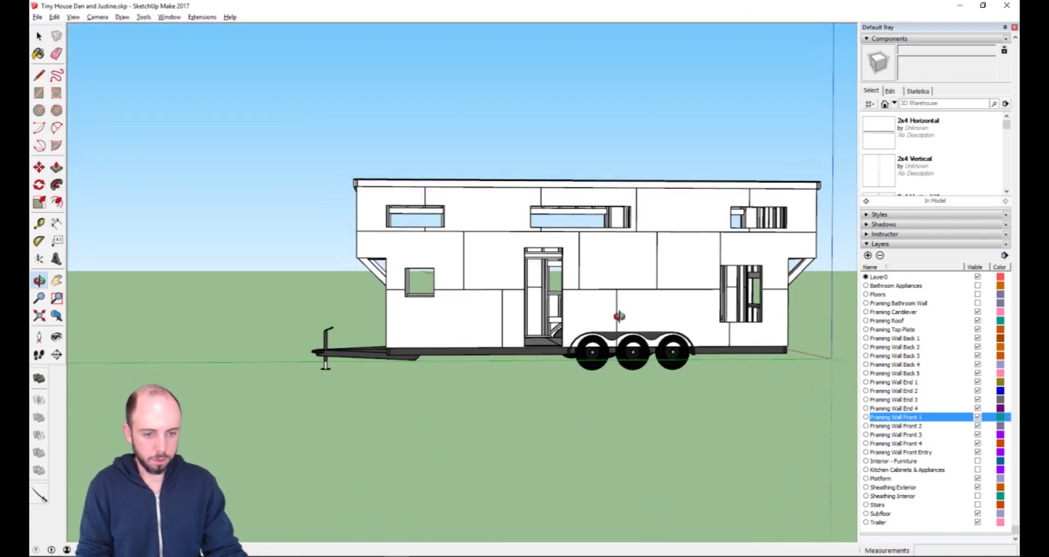
scroll(567, 312, up, 10)
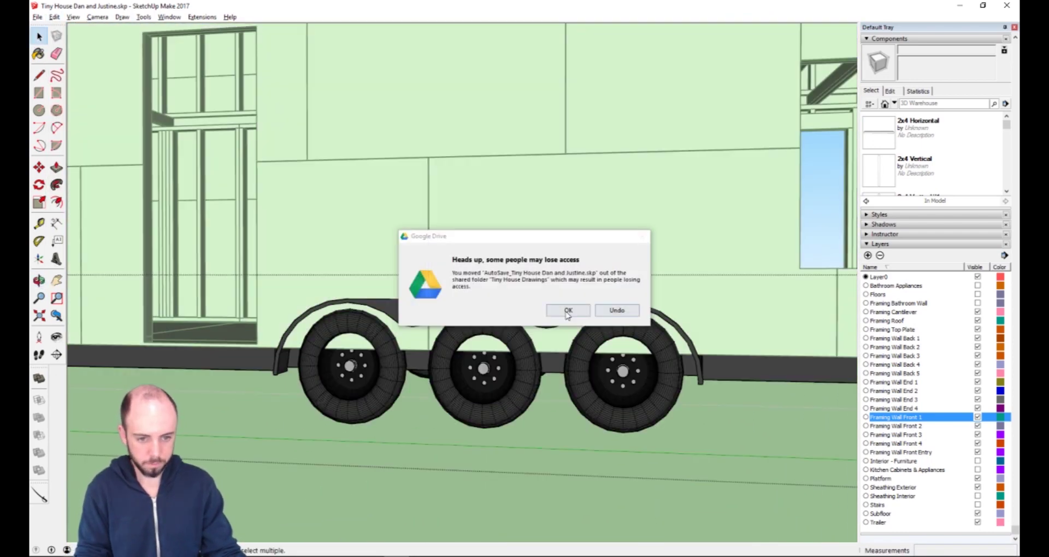
click(567, 311)
scroll(571, 358, up, 8)
middle_drag(430, 95, 515, 316)
Move in close around the wheel arch to face the wall near the wheel.
key(l)
scroll(516, 315, up, 3)
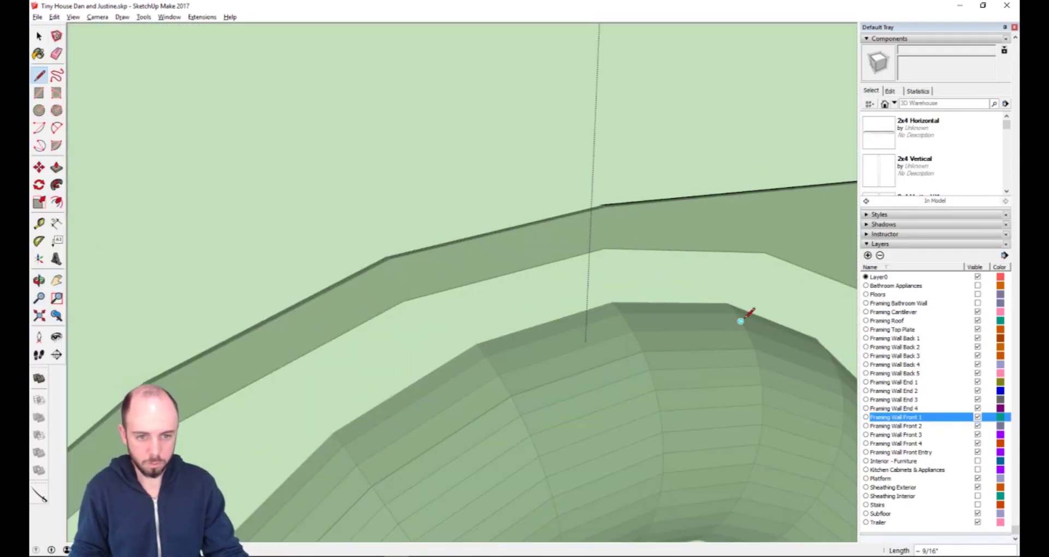
shift+middle_drag(749, 314, 379, 183)
scroll(667, 218, down, 5)
scroll(728, 346, up, 2)
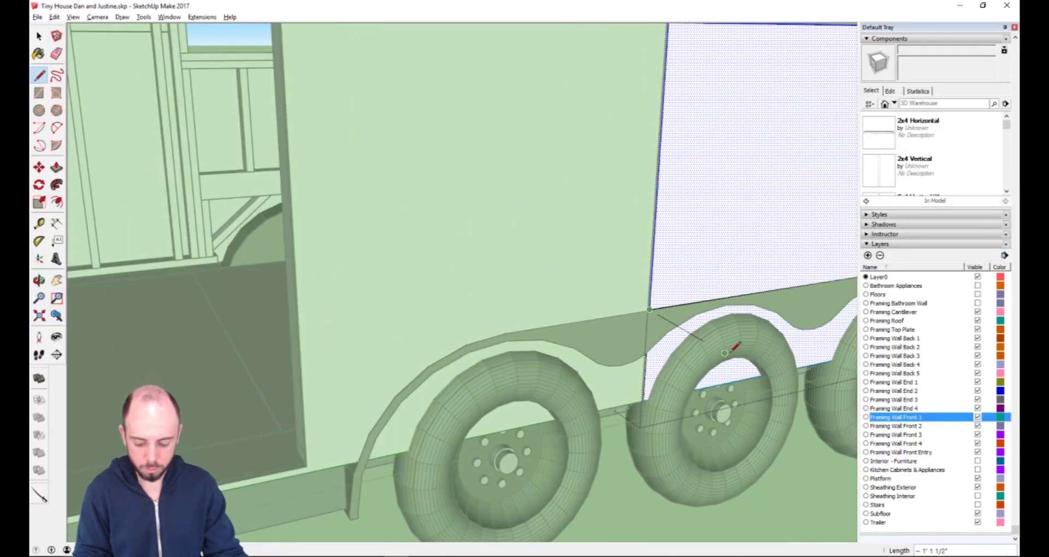
middle_drag(728, 346, 169, 234)
scroll(494, 400, up, 6)
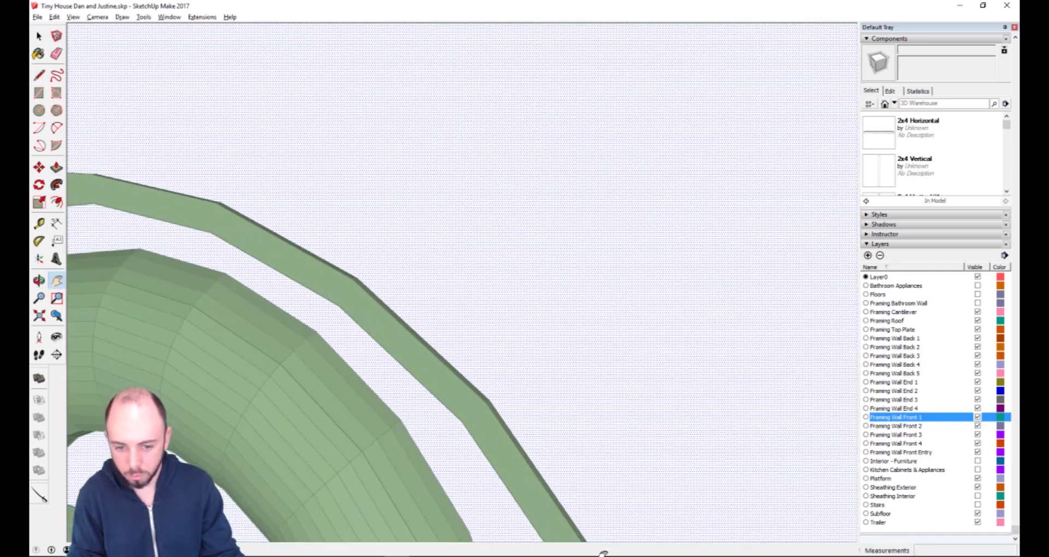
scroll(310, 210, down, 5)
middle_drag(106, 191, 346, 365)
key(p)
scroll(592, 513, up, 3)
scroll(593, 513, down, 5)
scroll(450, 260, up, 5)
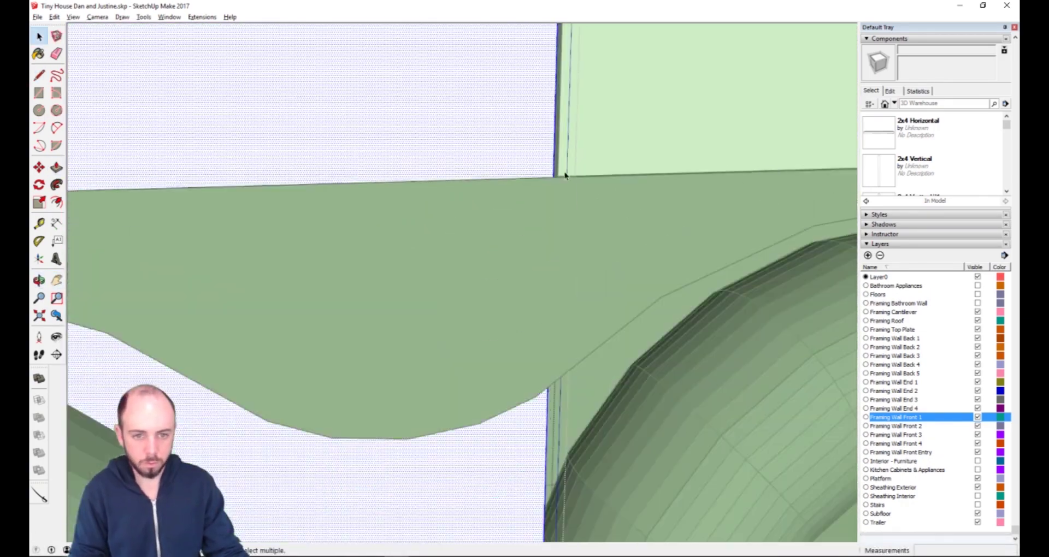
middle_drag(563, 171, 500, 349)
Level the view on the sheathing wall edge with the Line tool ready.
key(l)
scroll(230, 328, up, 3)
scroll(529, 250, down, 4)
scroll(362, 281, down, 6)
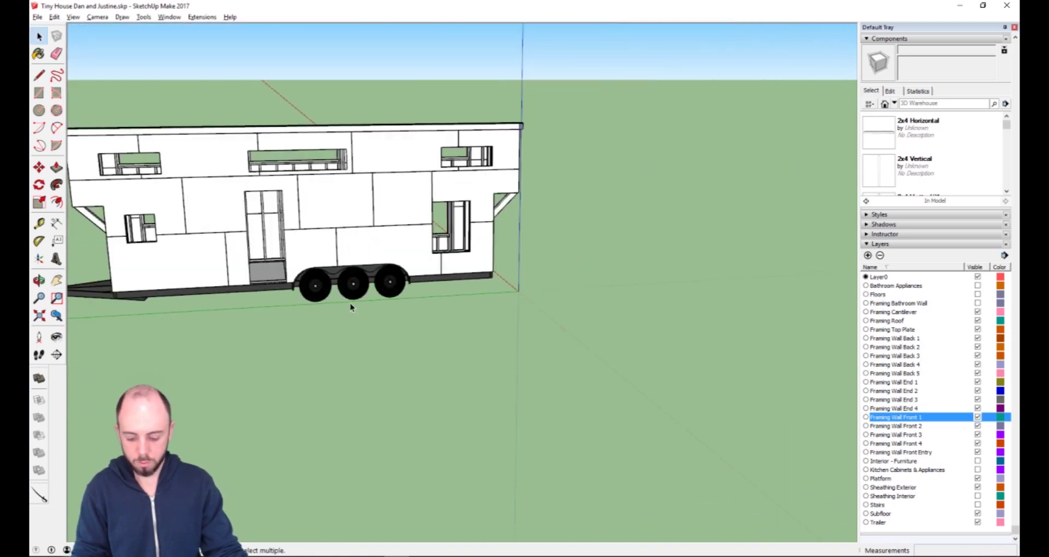
scroll(375, 204, up, 8)
key(space)
key(l)
middle_drag(339, 317, 344, 238)
scroll(344, 239, down, 5)
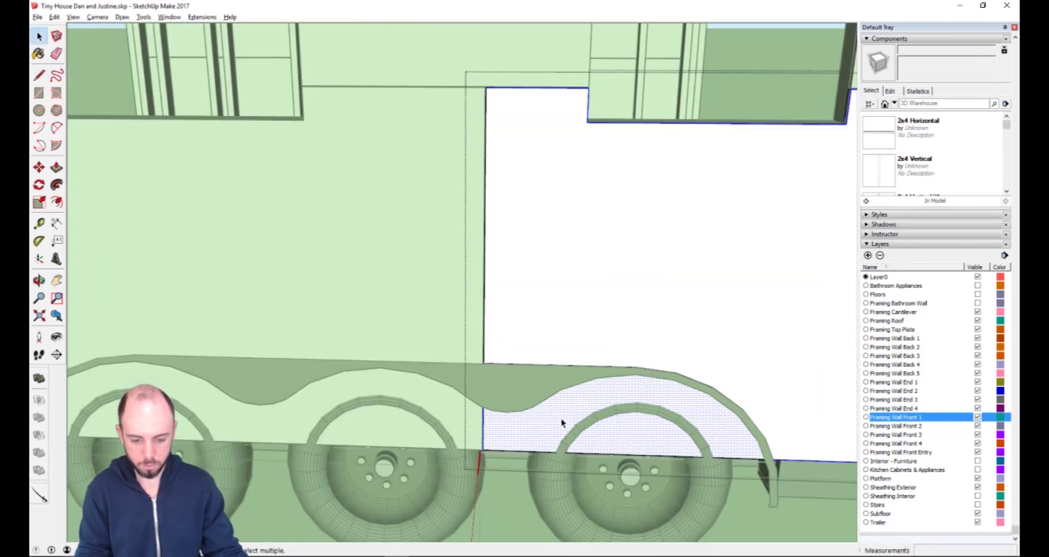
scroll(471, 351, up, 4)
Start a line at the sheathing panel corner, then cancel it and orbit around the house.
click(573, 370)
middle_drag(424, 358, 697, 178)
scroll(598, 223, down, 10)
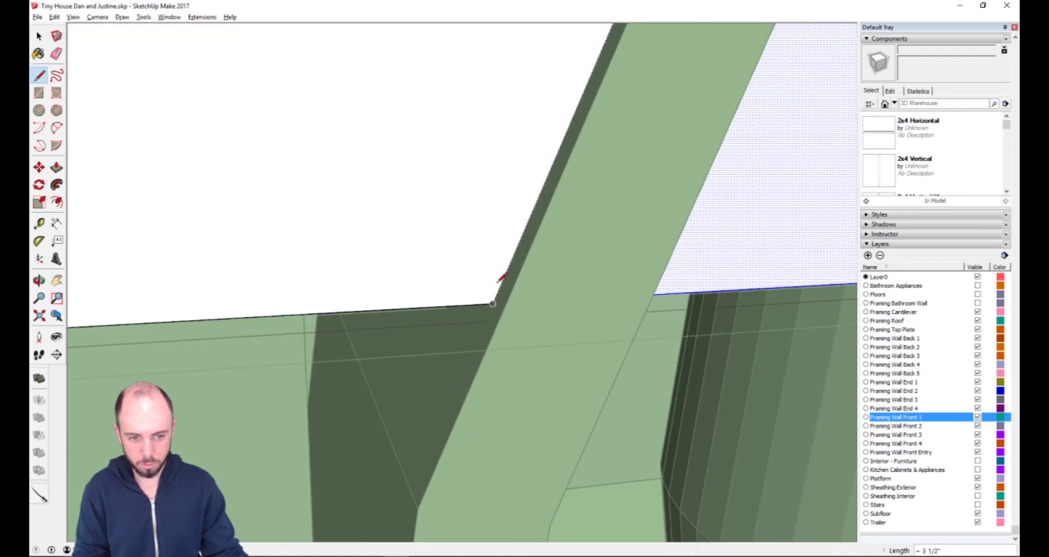
key(space)
scroll(683, 407, down, 6)
middle_drag(359, 231, 619, 235)
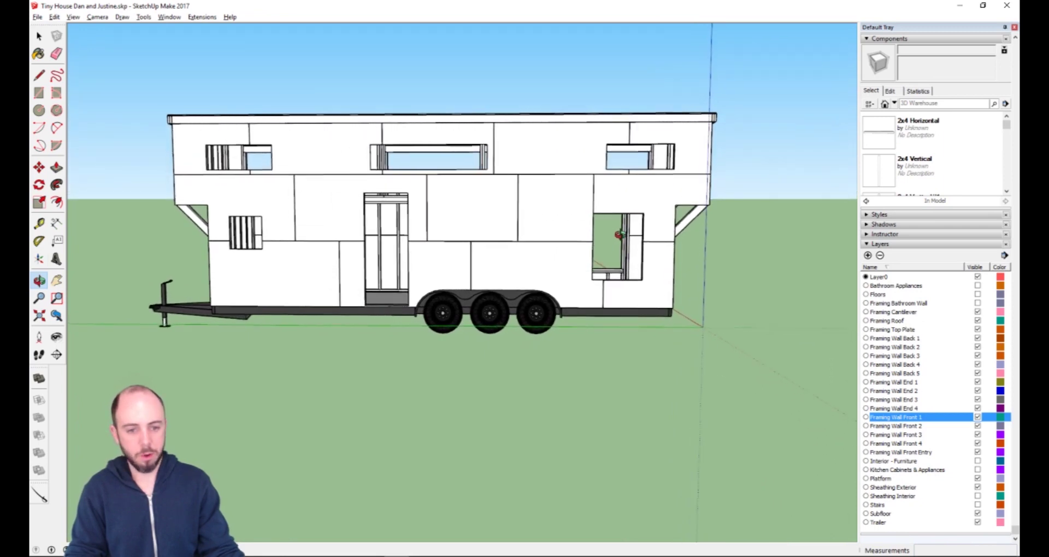
Turn on the Sheathing Interior layer, orbit to a corner view and start a section cut.
middle_drag(534, 225, 483, 238)
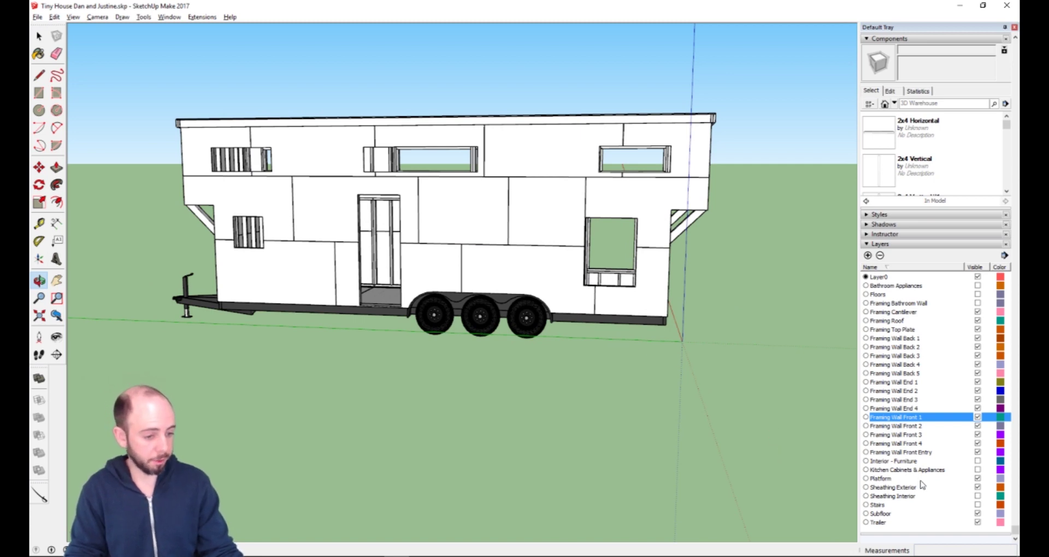
click(978, 496)
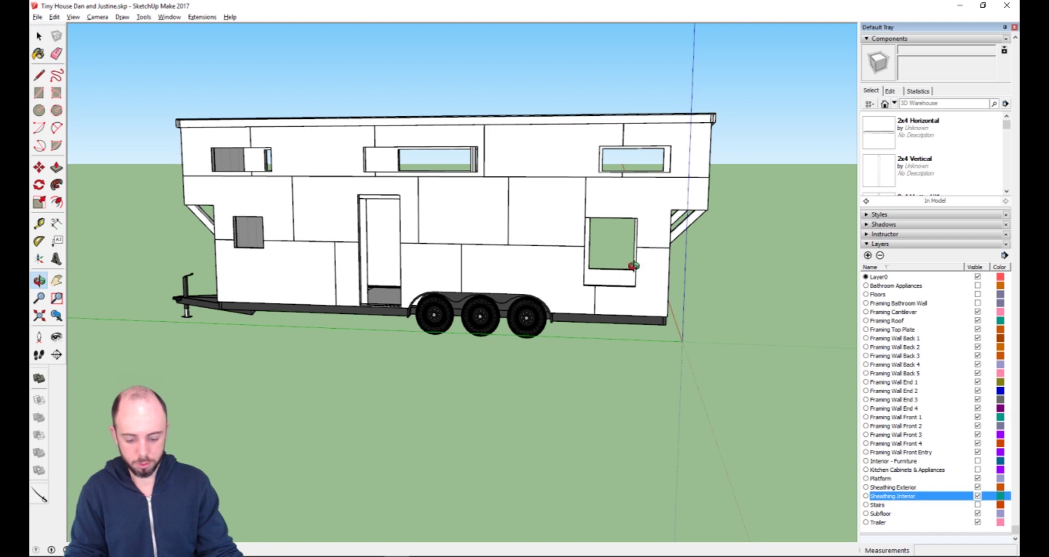
drag(633, 266, 403, 311)
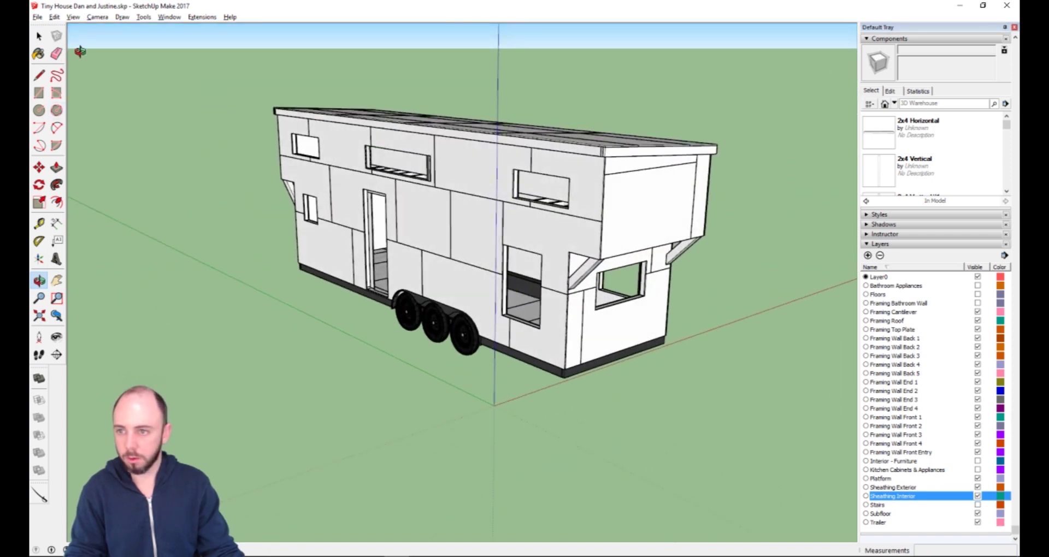
click(57, 354)
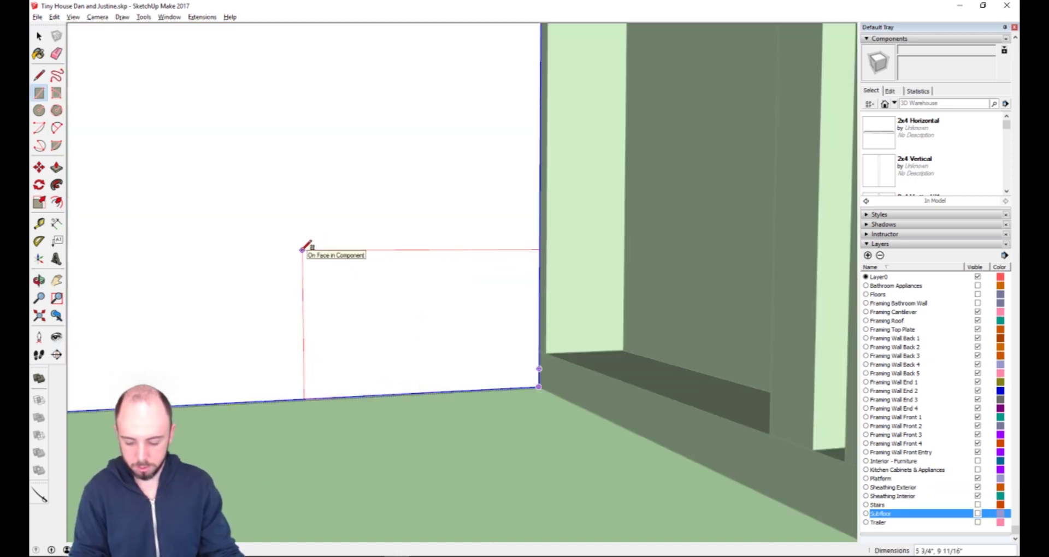
Hide the two top plate pieces above the window wall.
drag(265, 221, 254, 262)
scroll(254, 262, up, 5)
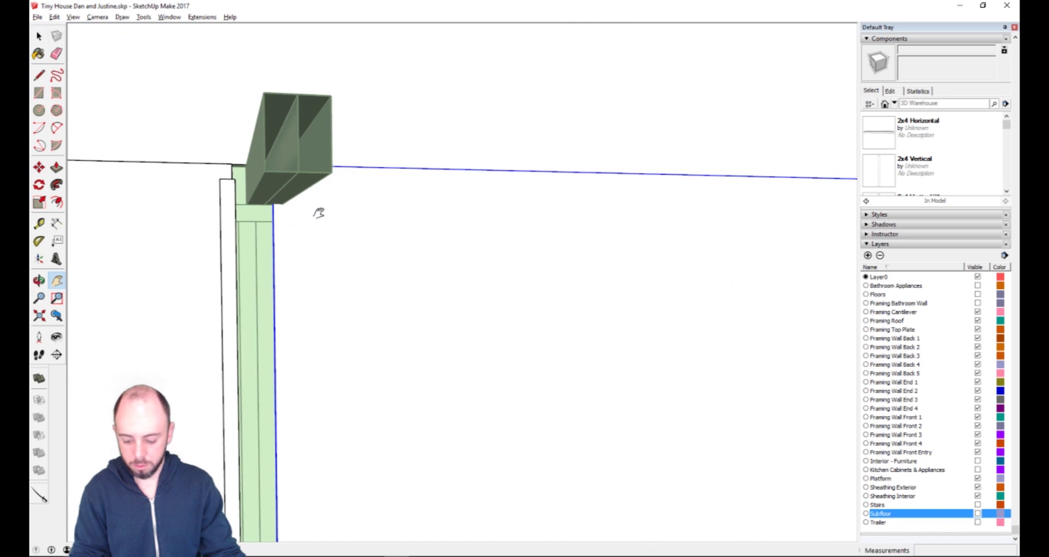
middle_drag(319, 213, 277, 187)
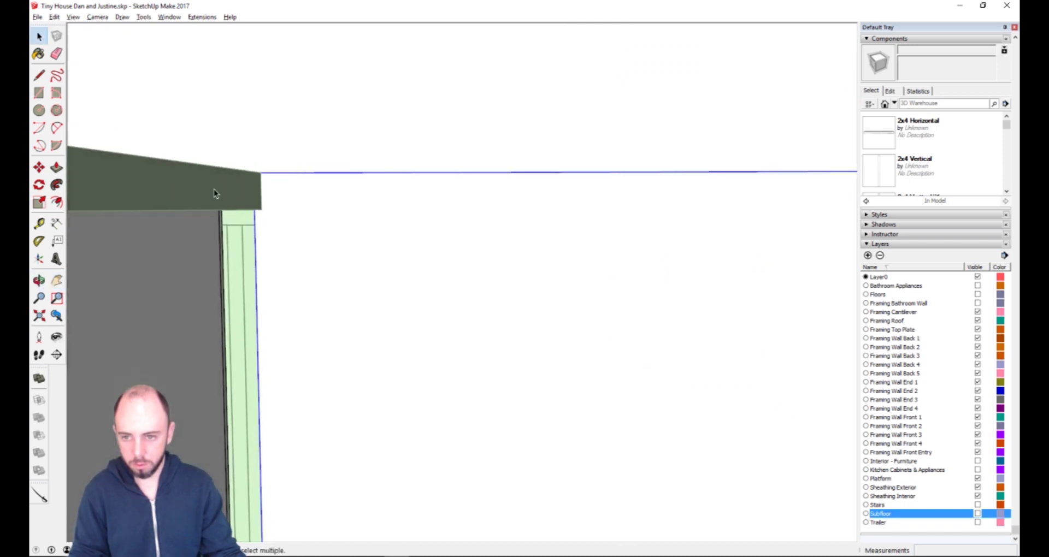
click(163, 192)
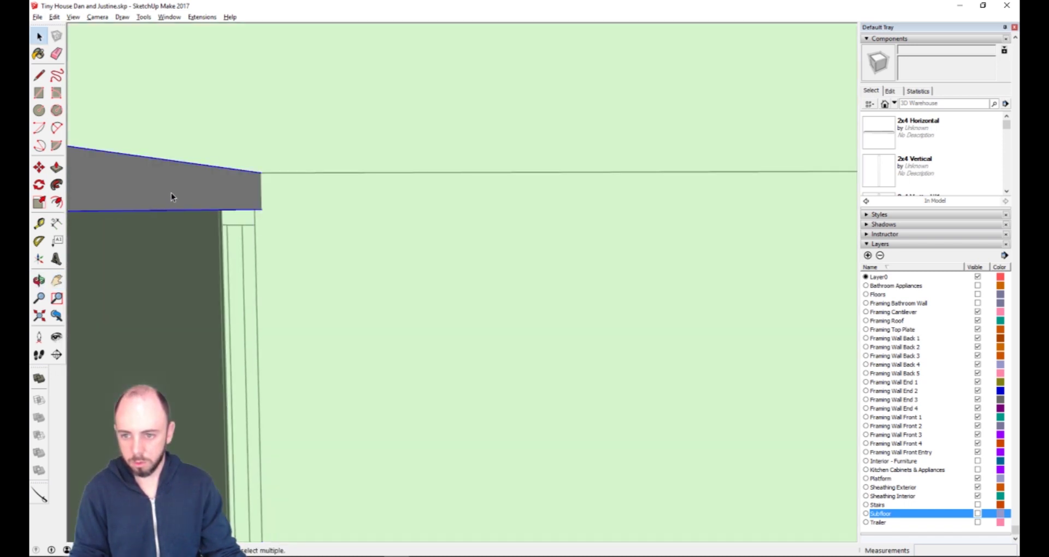
right_click(171, 195)
click(196, 223)
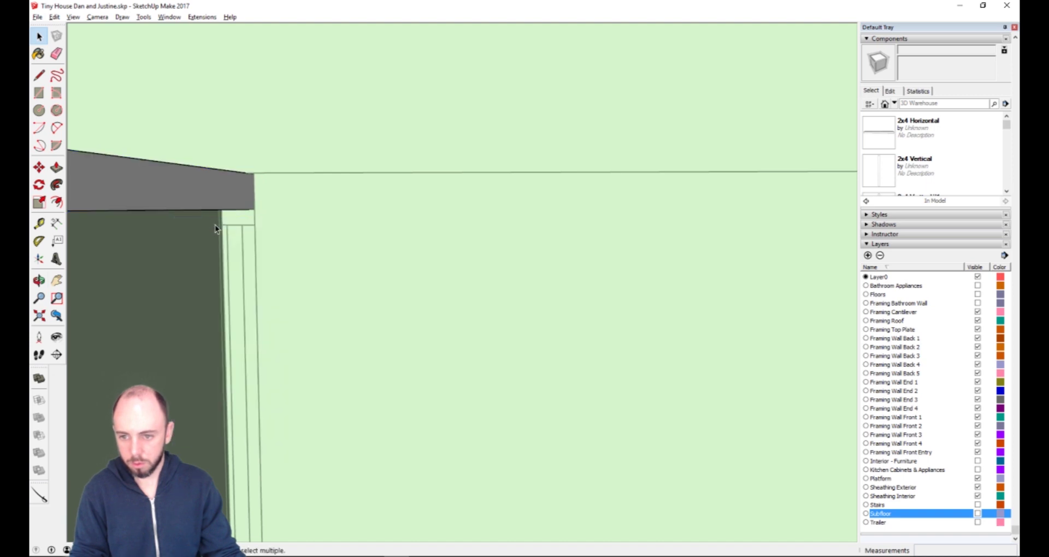
click(209, 197)
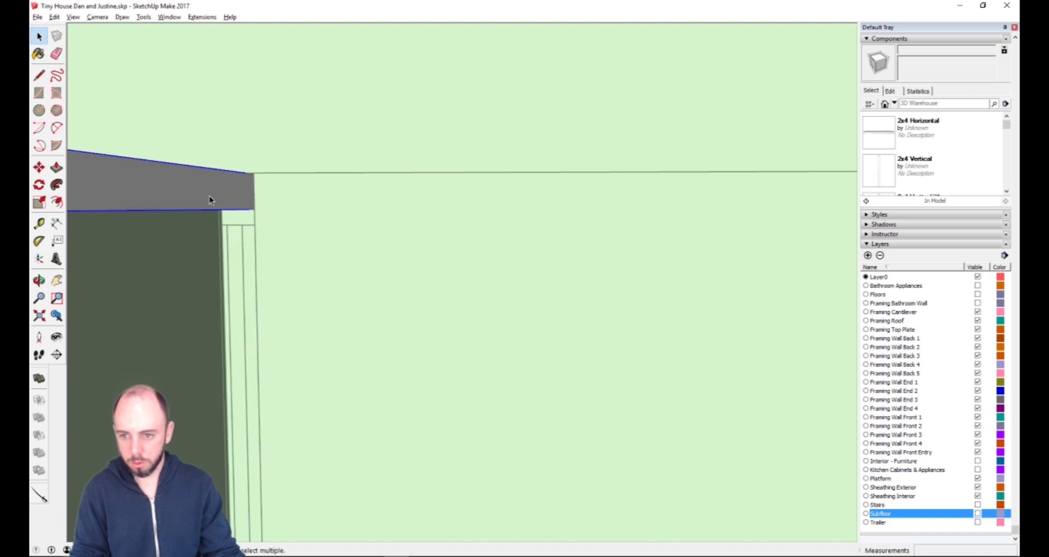
right_click(209, 197)
click(234, 225)
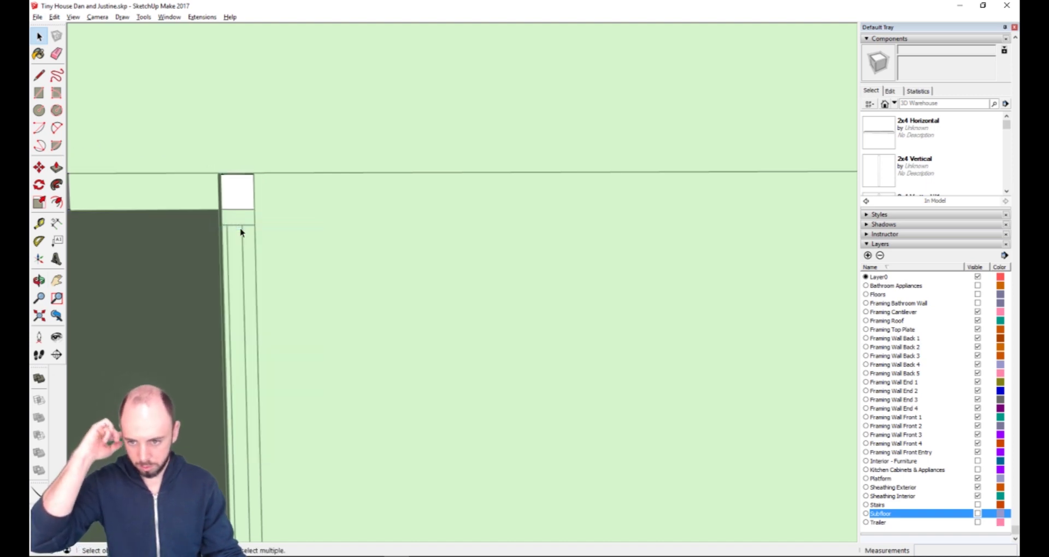
scroll(437, 328, down, 3)
scroll(372, 293, up, 4)
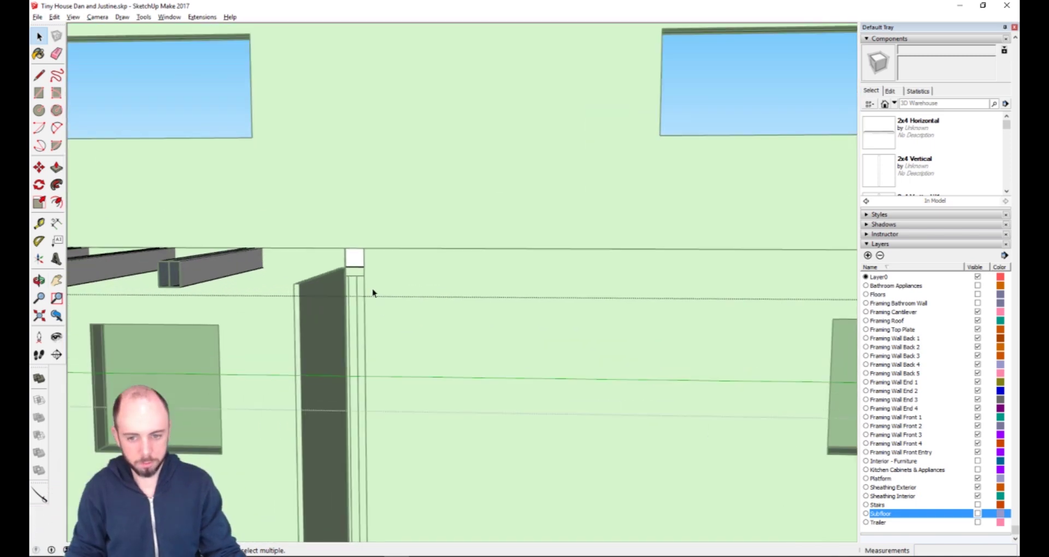
Draw a sheathing rectangle over the end wall framing from its top corner.
click(406, 278)
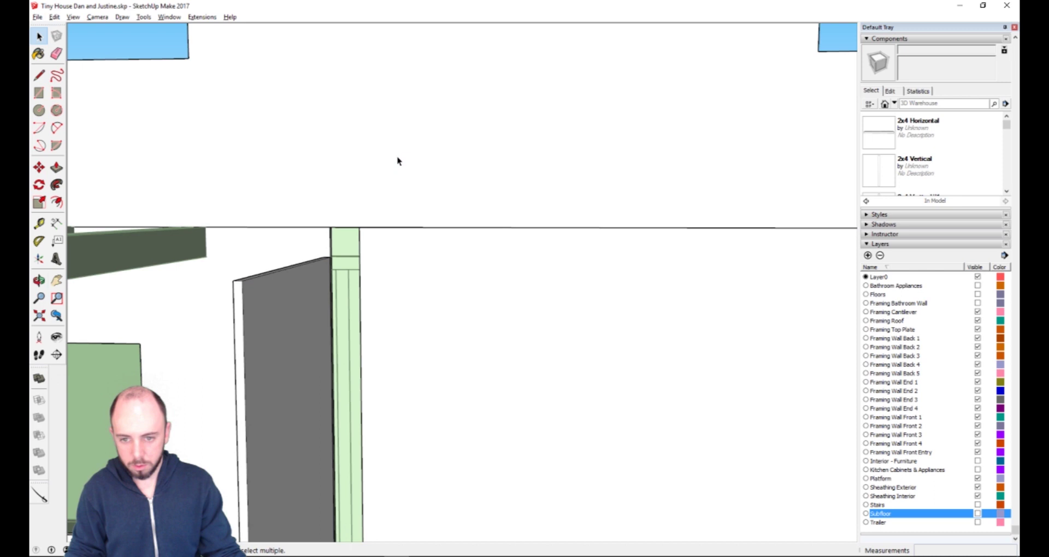
click(397, 259)
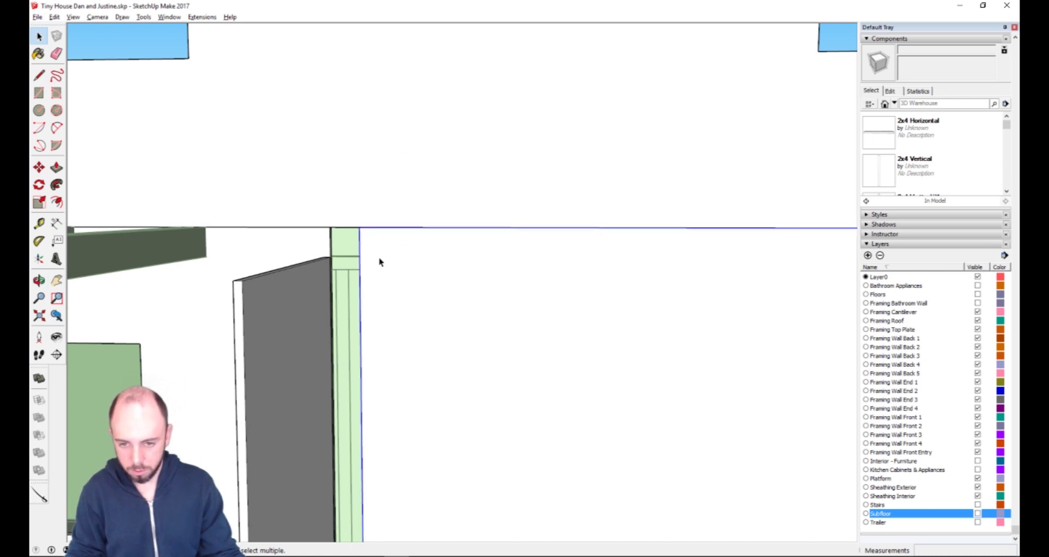
key(r)
click(359, 226)
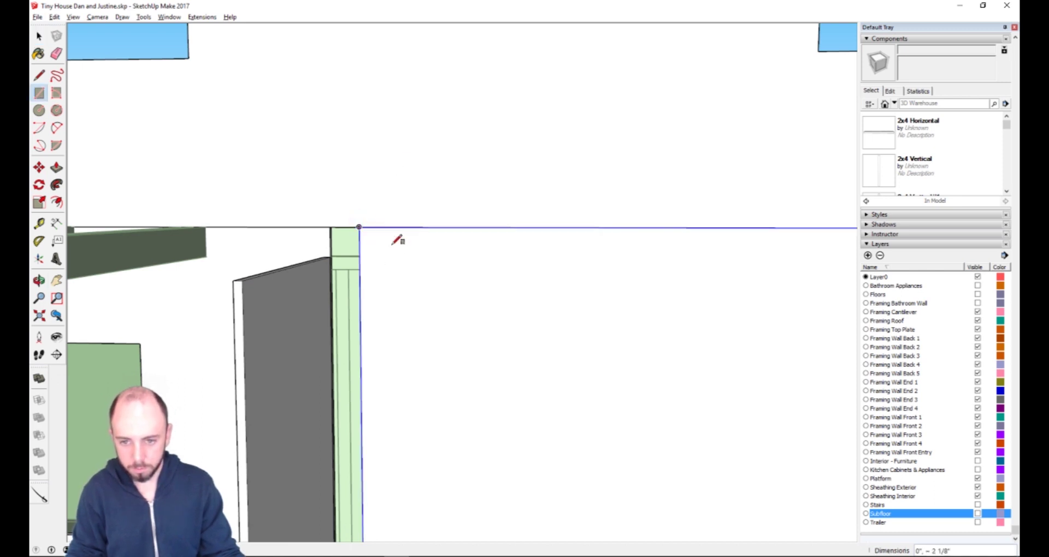
key(h)
drag(766, 461, 450, 314)
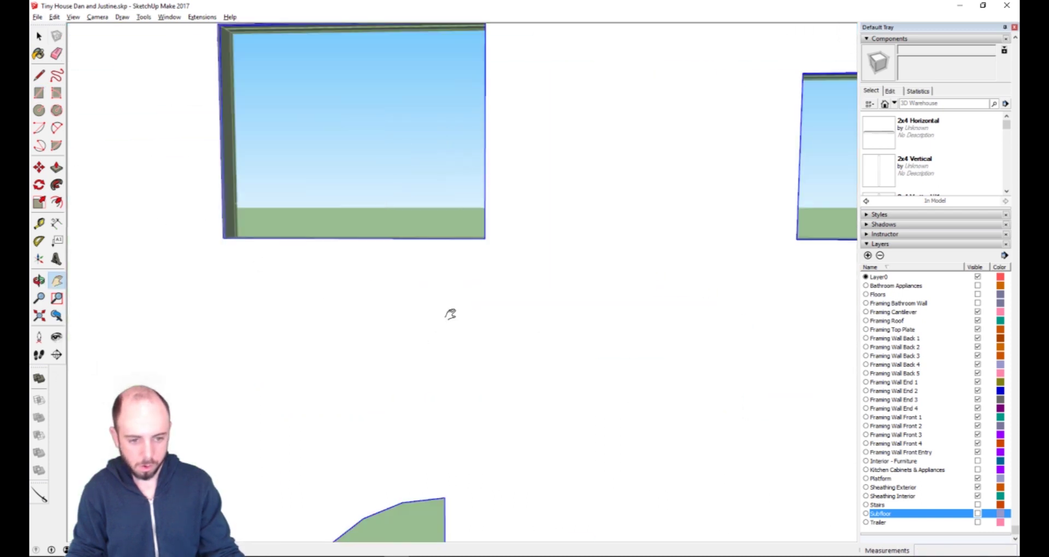
scroll(607, 355, up, 8)
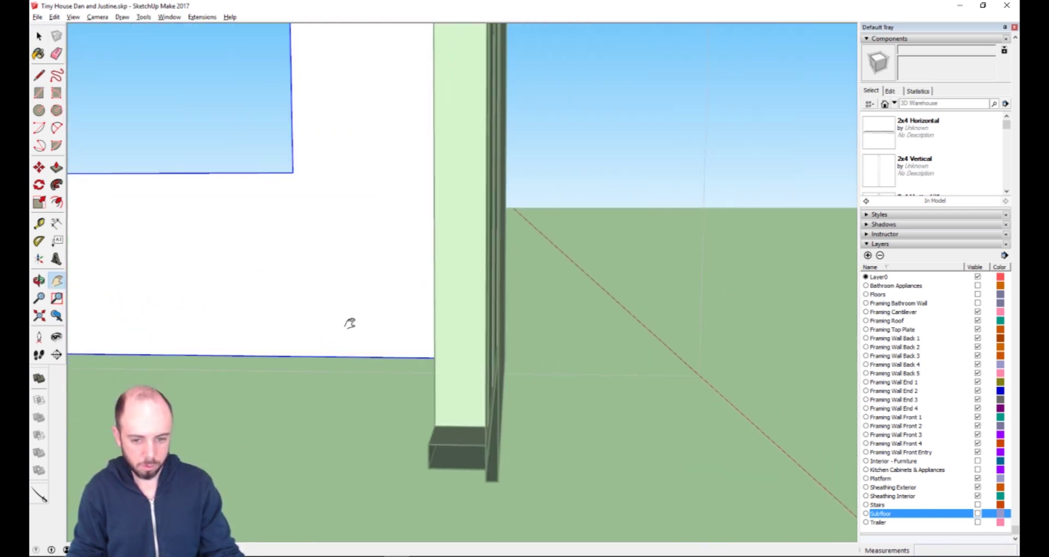
drag(350, 323, 650, 425)
key(o)
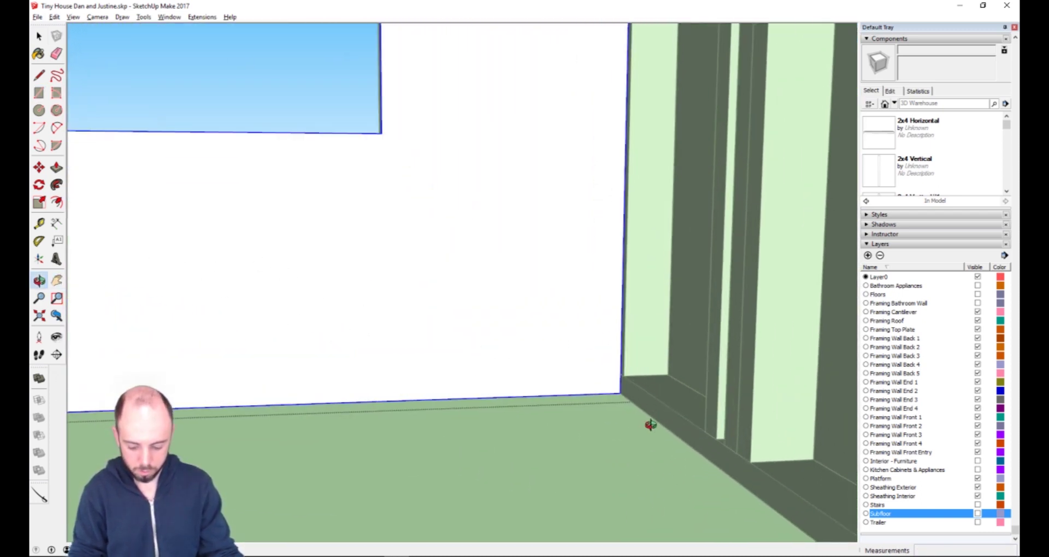
key(Escape)
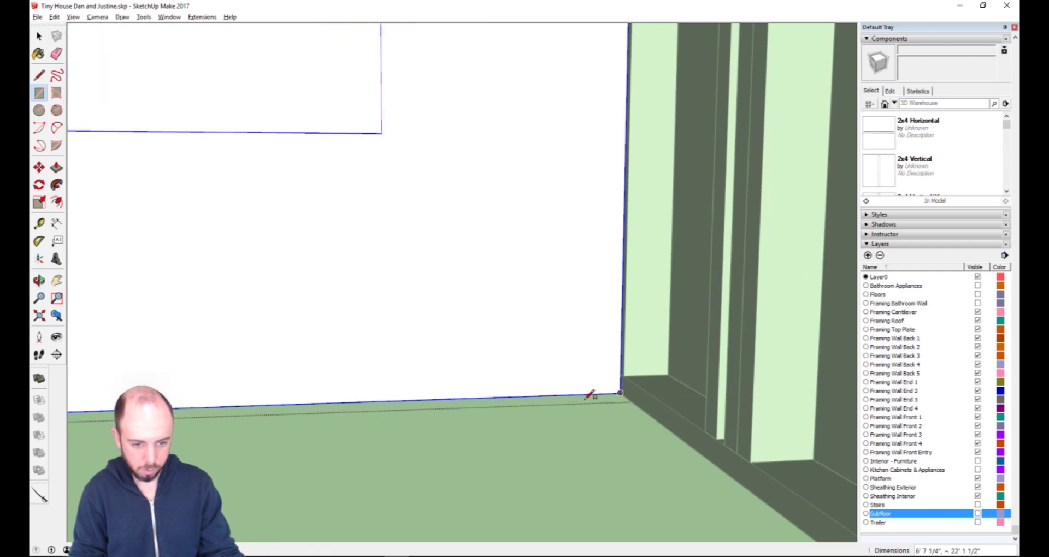
scroll(469, 376, down, 5)
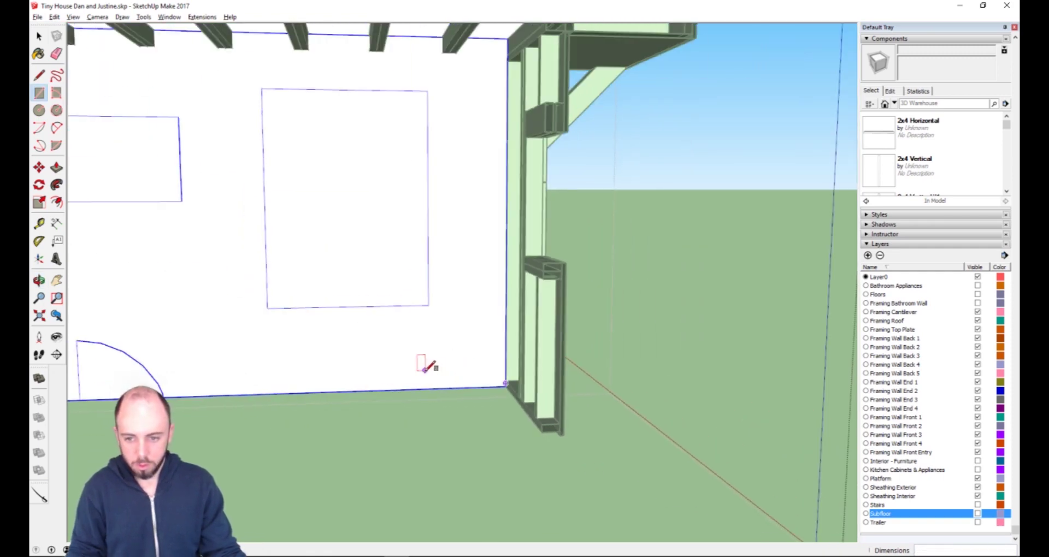
Push/Pull the rectangle 3/4 inch thick and make the panel a component.
key(p)
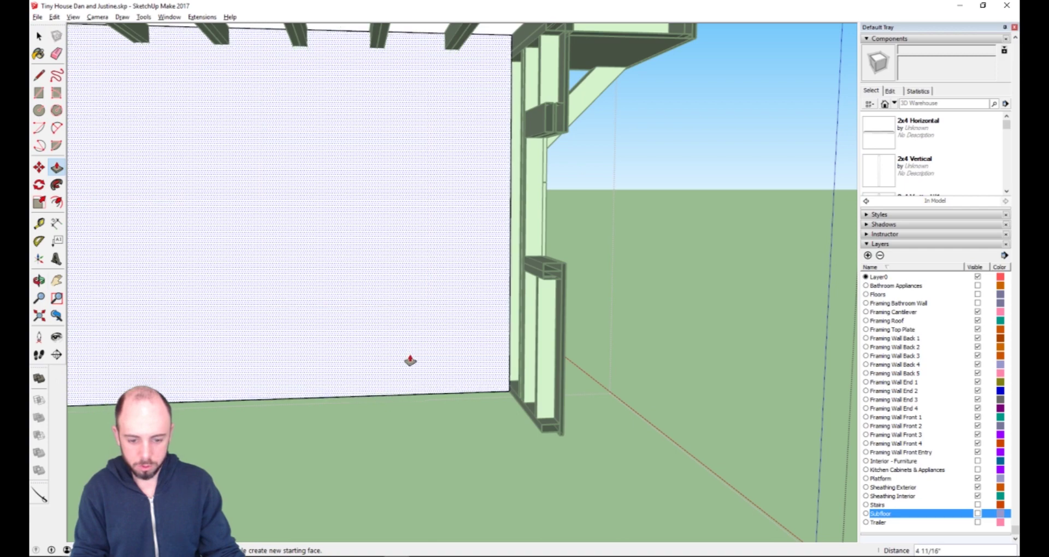
text(3/4)
key(Return)
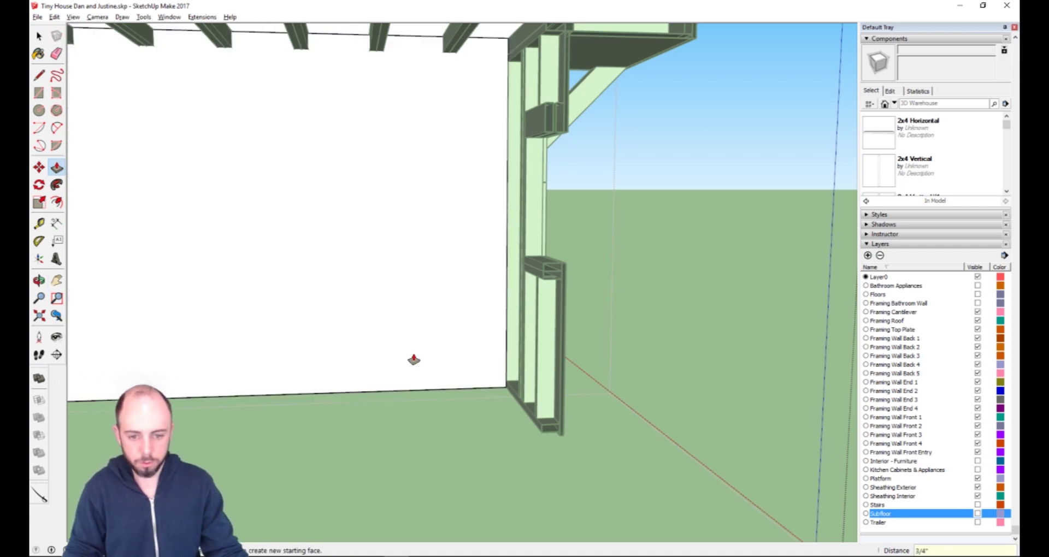
key(space)
click(411, 330)
right_click(411, 330)
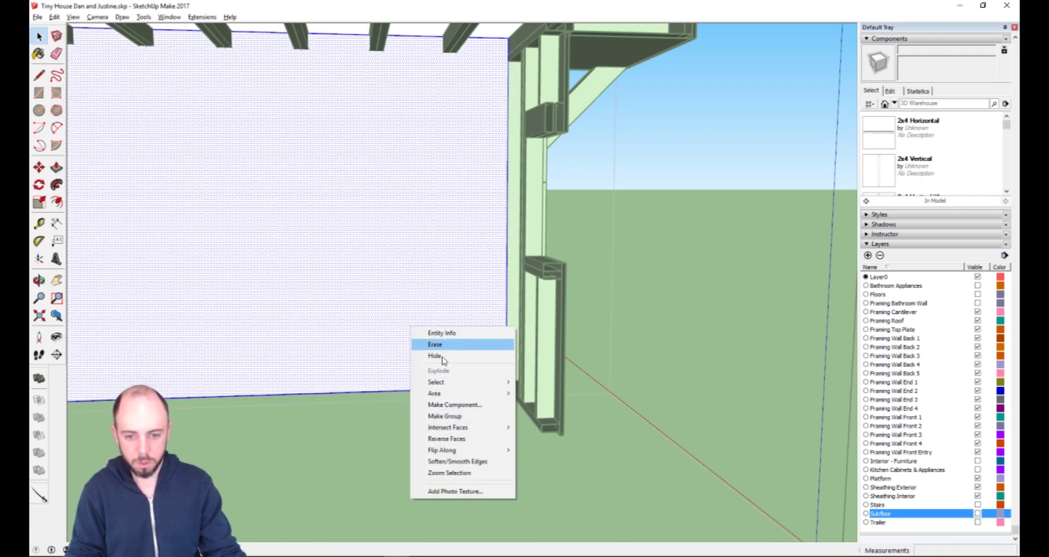
click(458, 398)
click(699, 438)
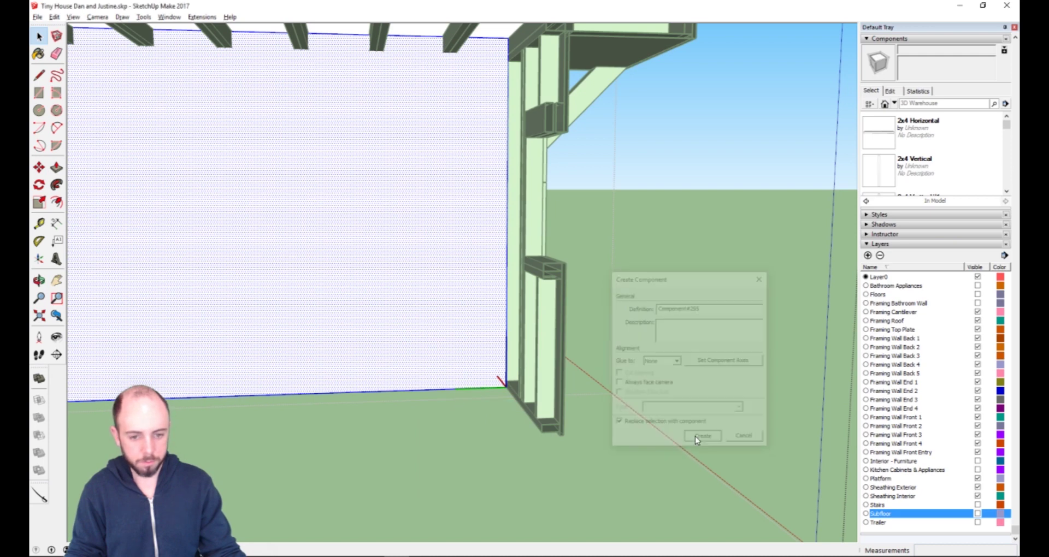
Hide the sheathing component and window wall, then unhide all hidden walls.
right_click(440, 316)
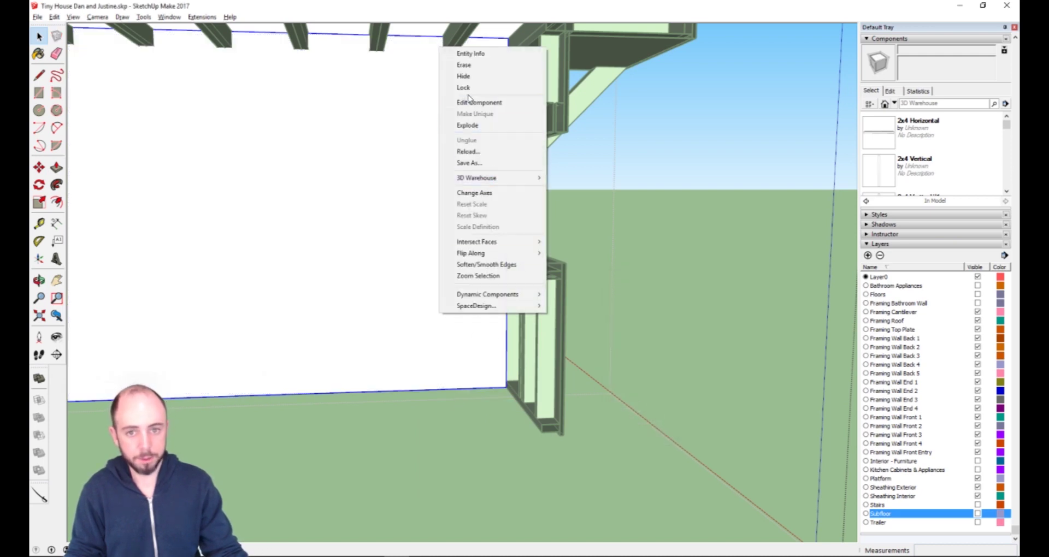
click(464, 77)
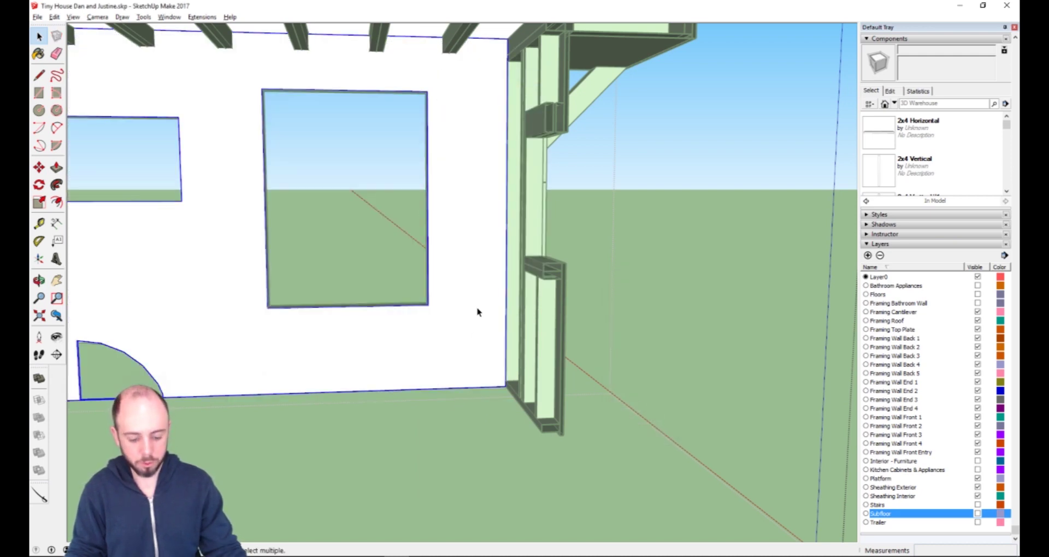
key(Delete)
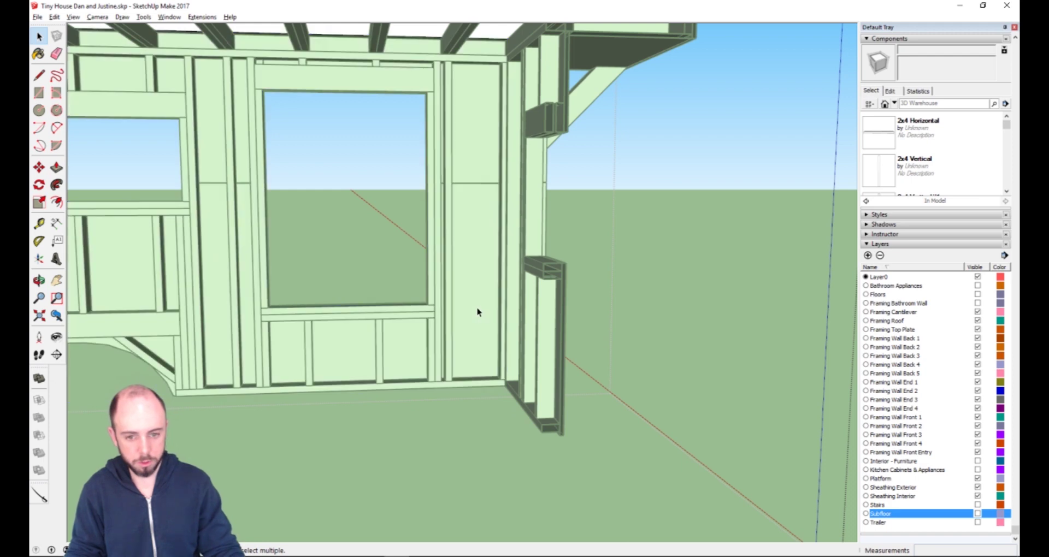
click(54, 17)
mouse_move(95, 163)
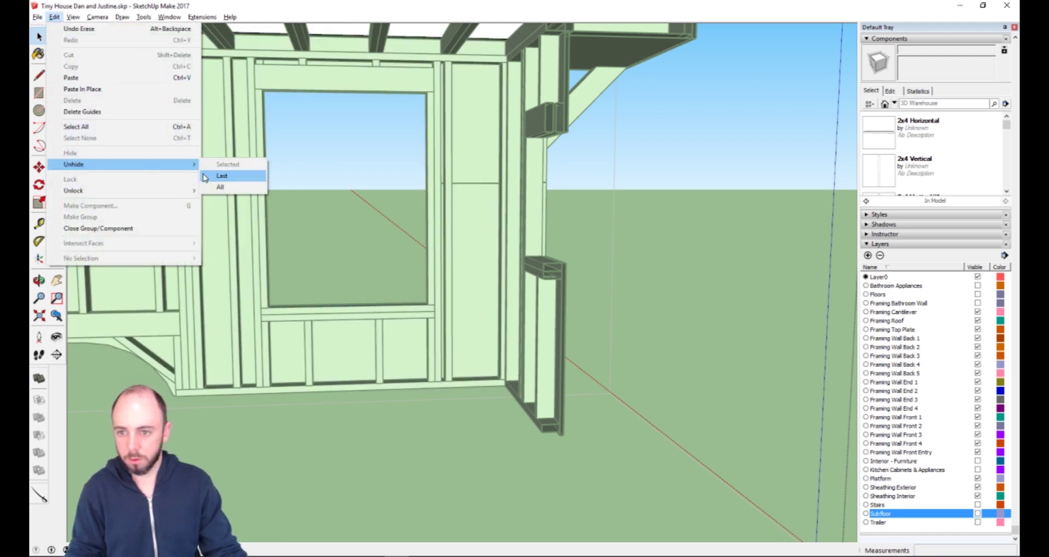
click(218, 186)
Move the sheathing panel 0.75 inch outward from the framing.
click(440, 229)
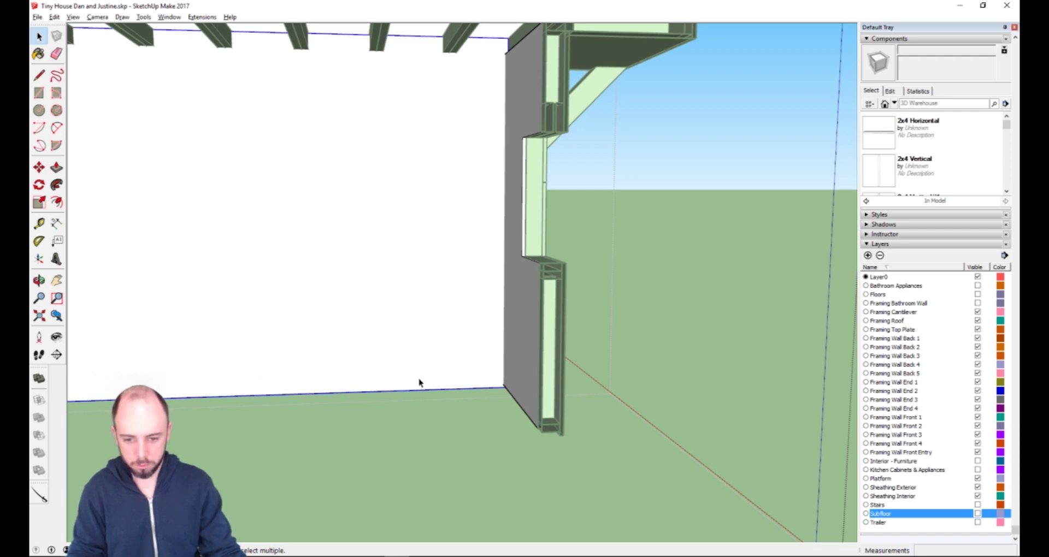
key(m)
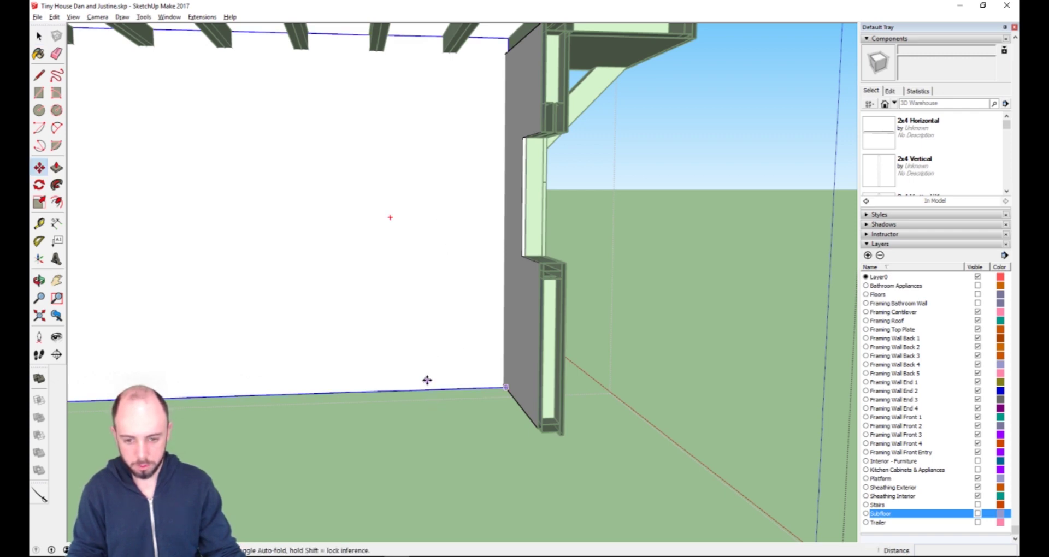
click(426, 379)
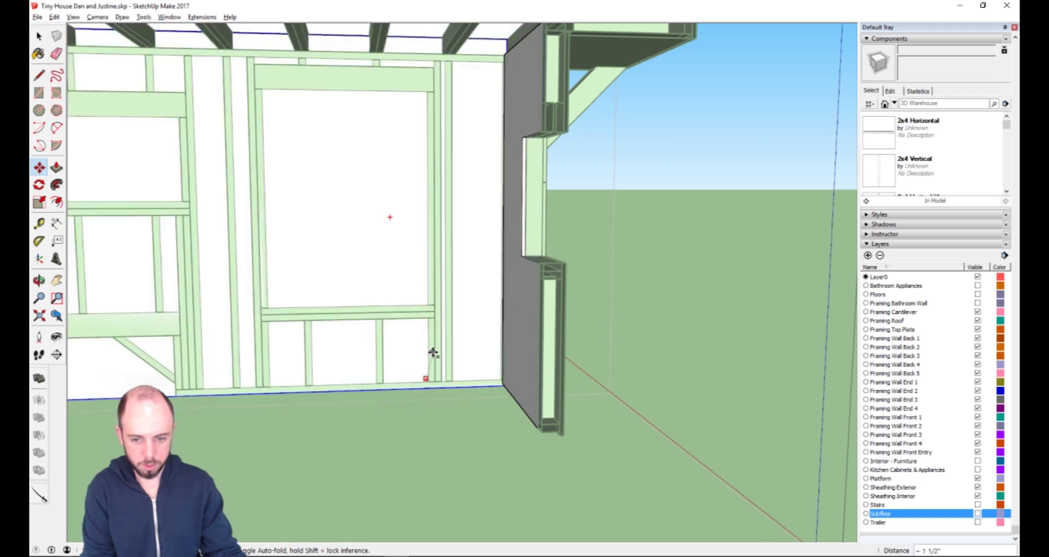
text(.75)
key(Return)
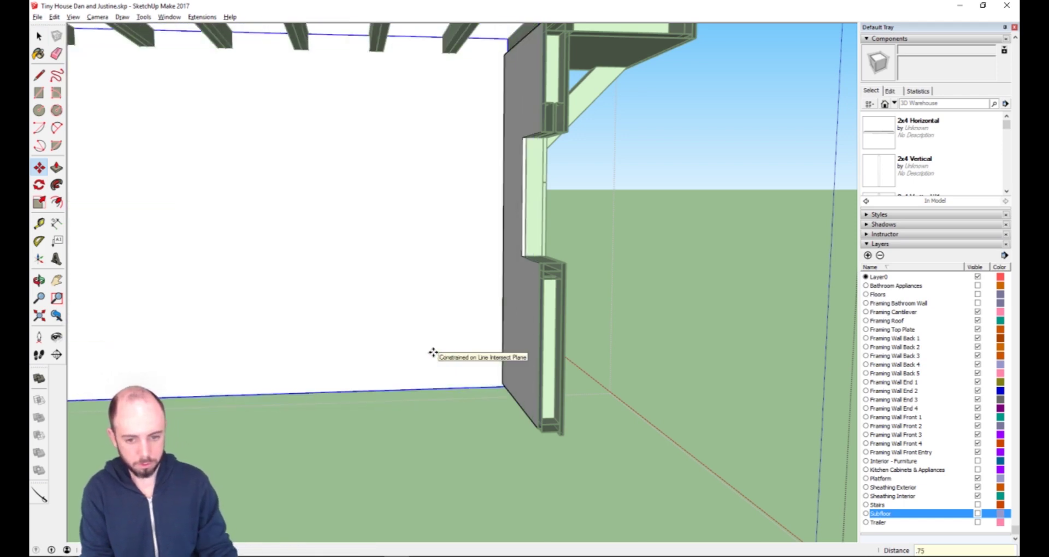
scroll(437, 363, down, 2)
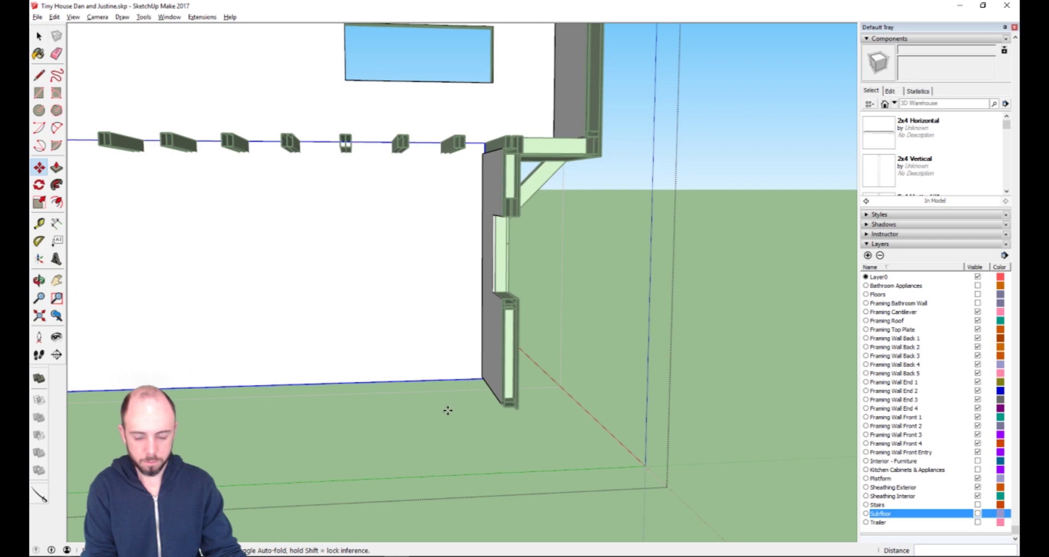
key(o)
drag(438, 442, 118, 312)
key(h)
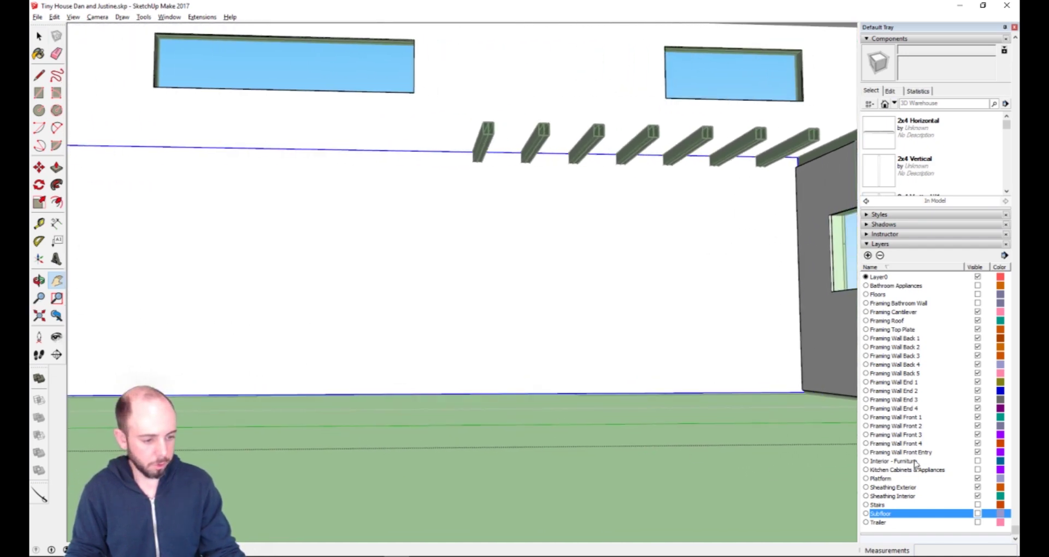
Show the Trailer layer and trace the fender's edges onto the sheathing with lines.
click(978, 523)
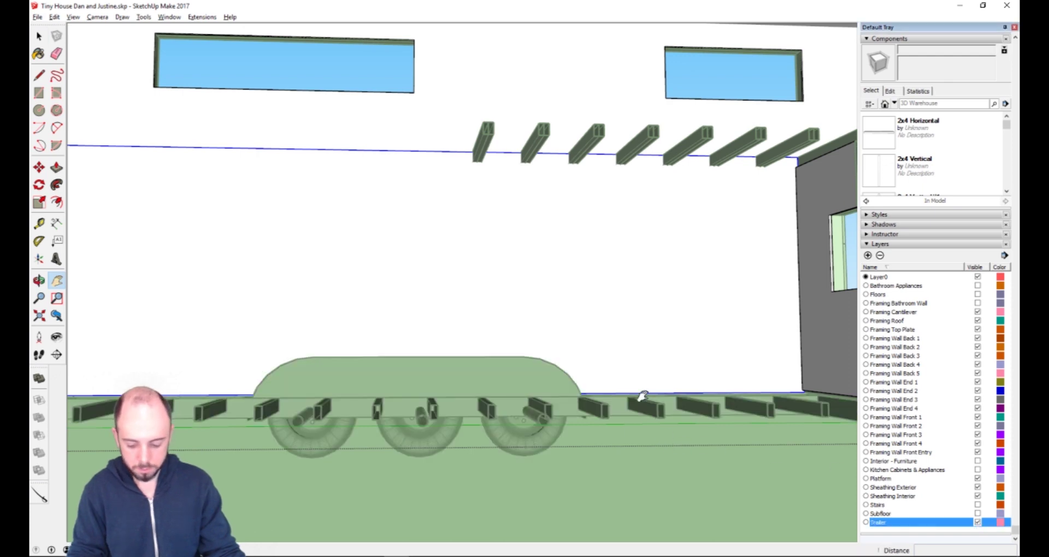
middle_drag(613, 375, 541, 422)
scroll(541, 422, up, 6)
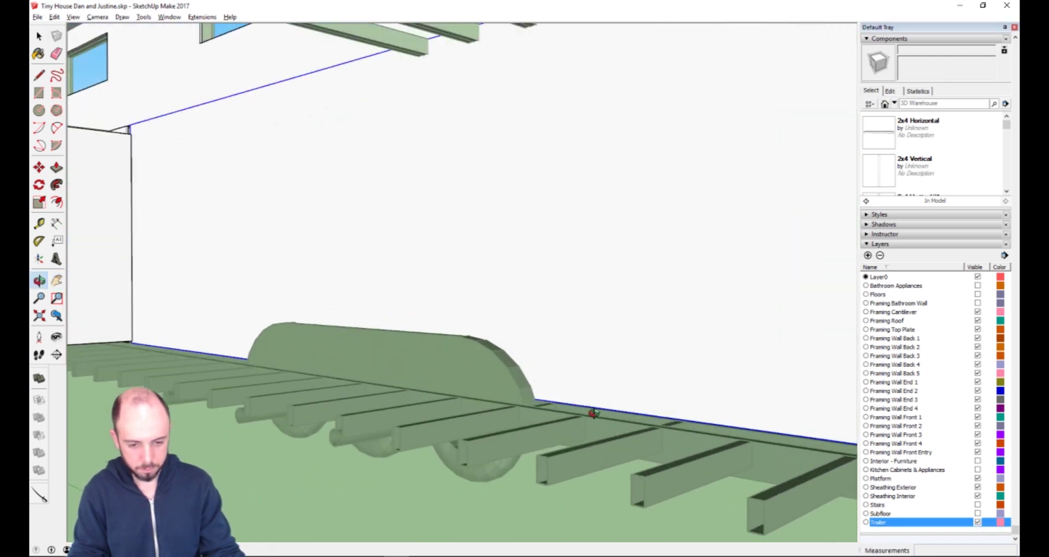
scroll(526, 404, up, 2)
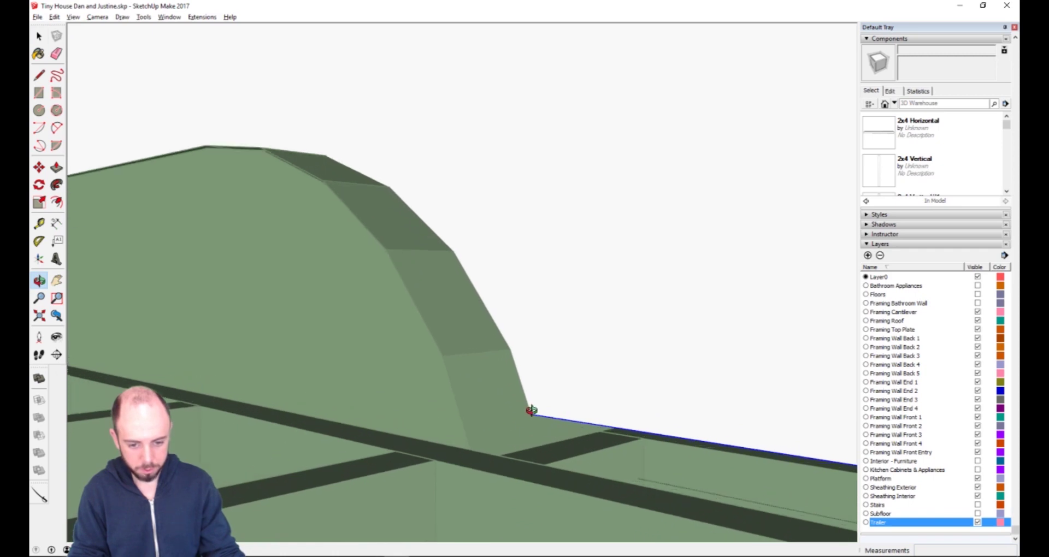
key(space)
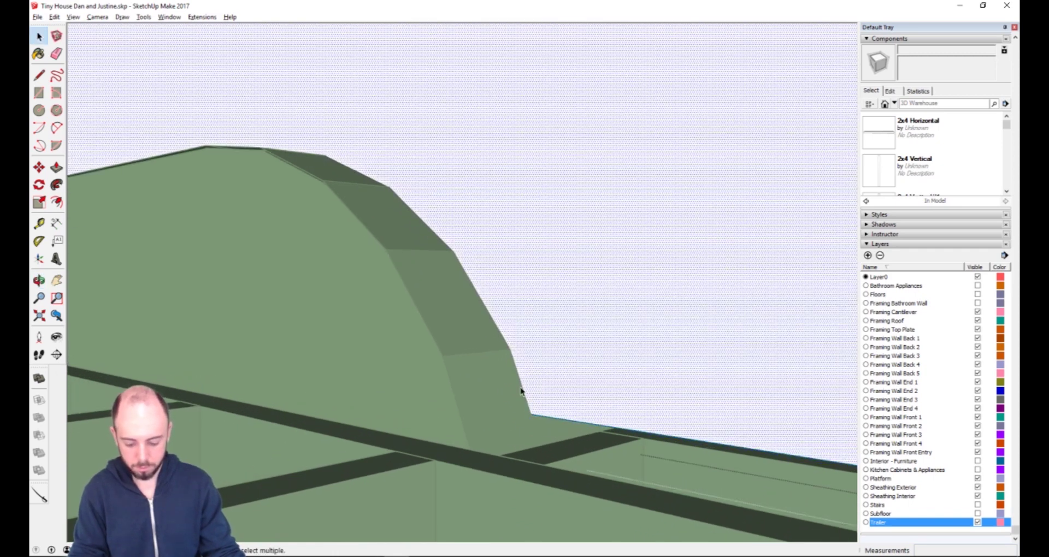
scroll(522, 404, up, 4)
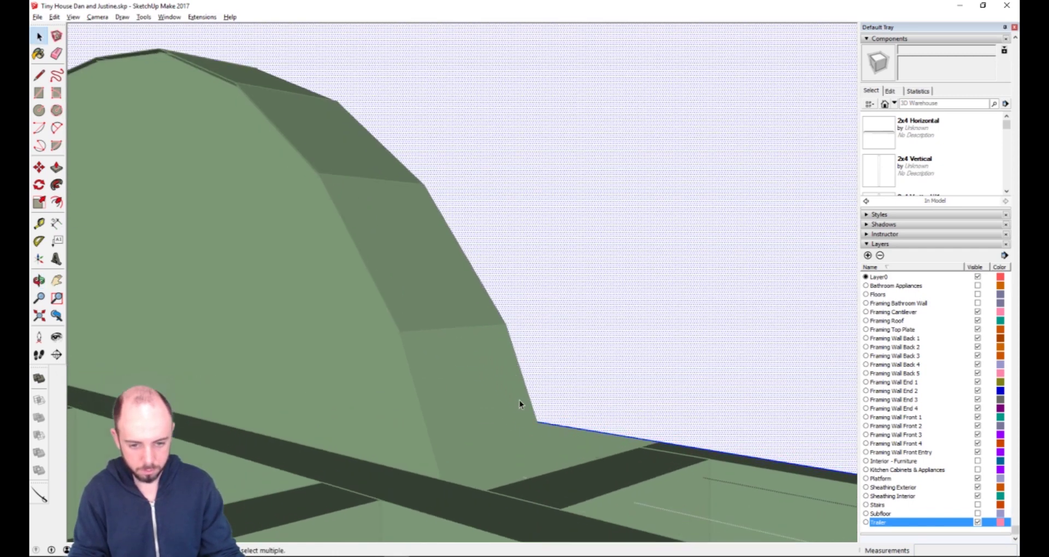
key(l)
click(540, 427)
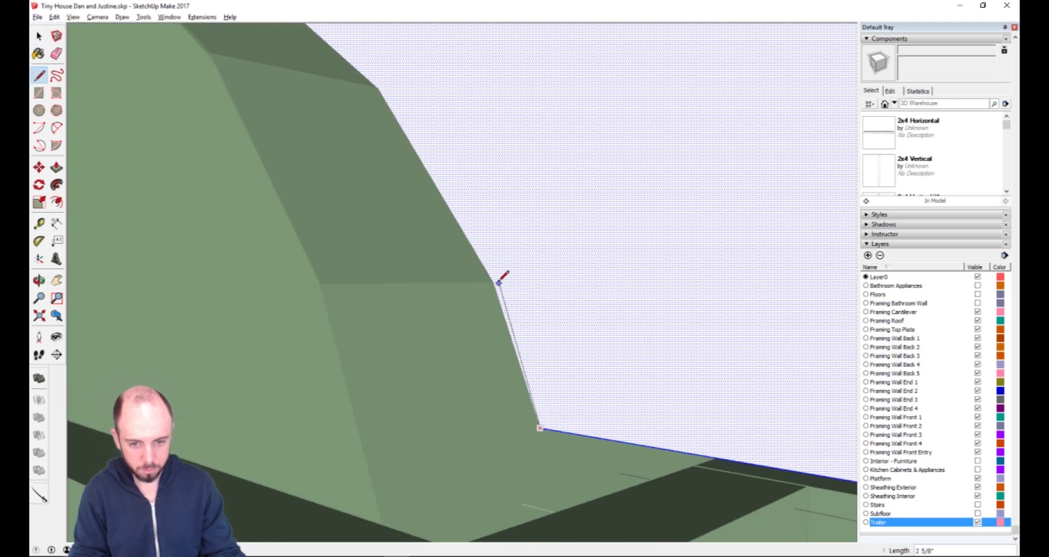
click(378, 88)
mouse_move(387, 87)
shift+middle_down()
mouse_move(362, 101)
mouse_move(645, 433)
mouse_move(686, 550)
mouse_move(663, 516)
shift+middle_up()
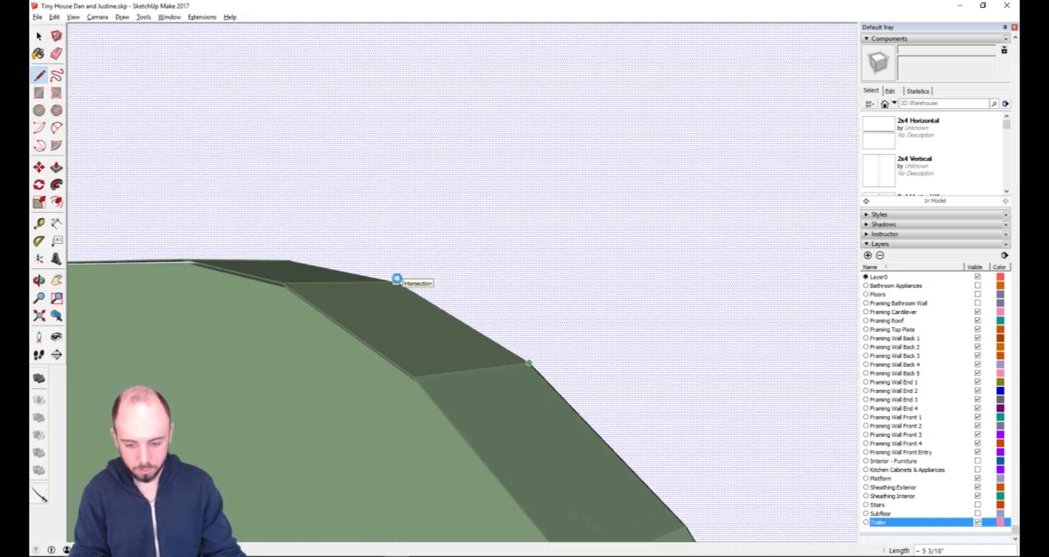
middle_drag(398, 280, 517, 412)
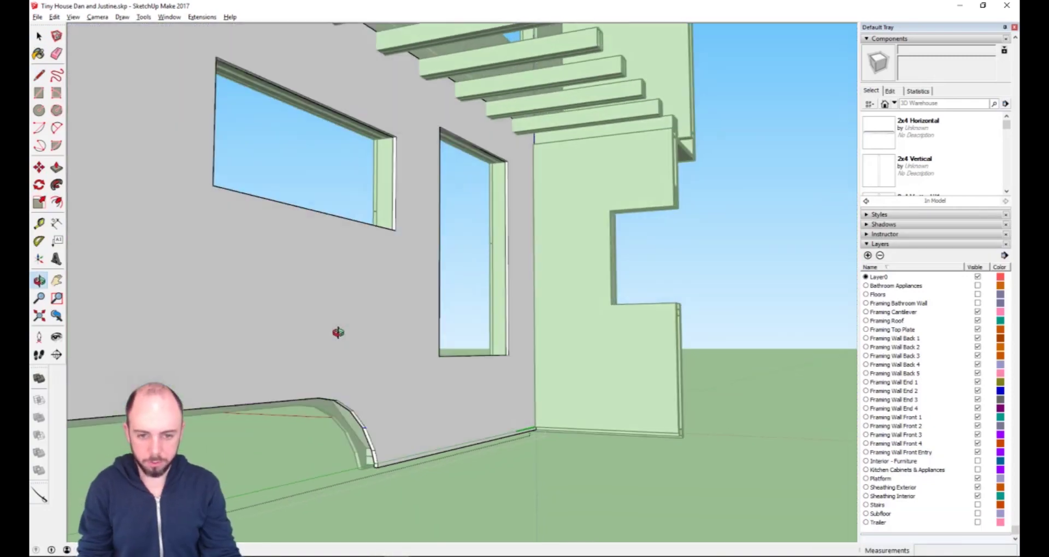
Toggle the Trailer layer on and off to inspect the trimmed arched wall.
middle_drag(338, 333, 206, 387)
shift+middle_drag(235, 435, 506, 335)
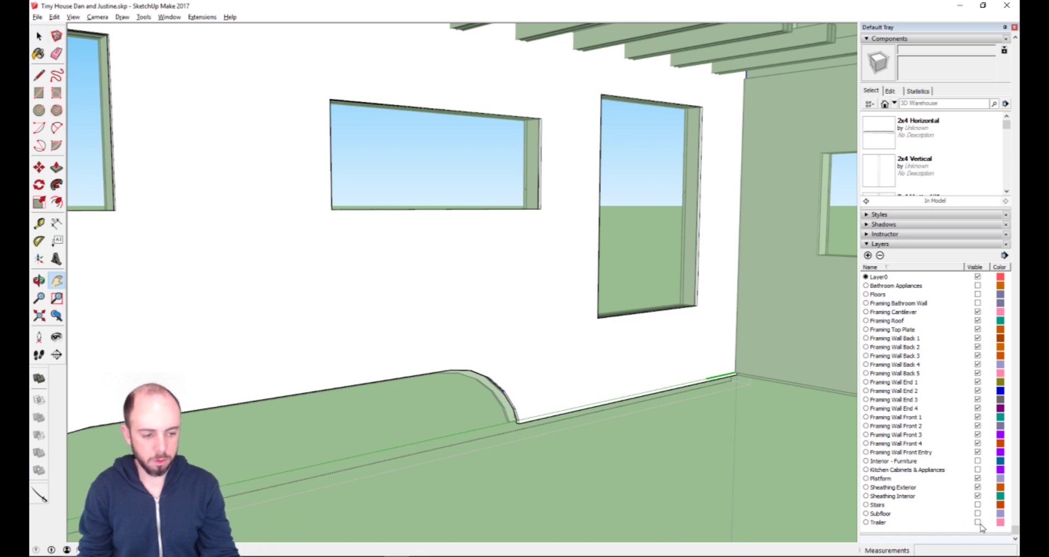
click(978, 523)
middle_drag(531, 419, 339, 375)
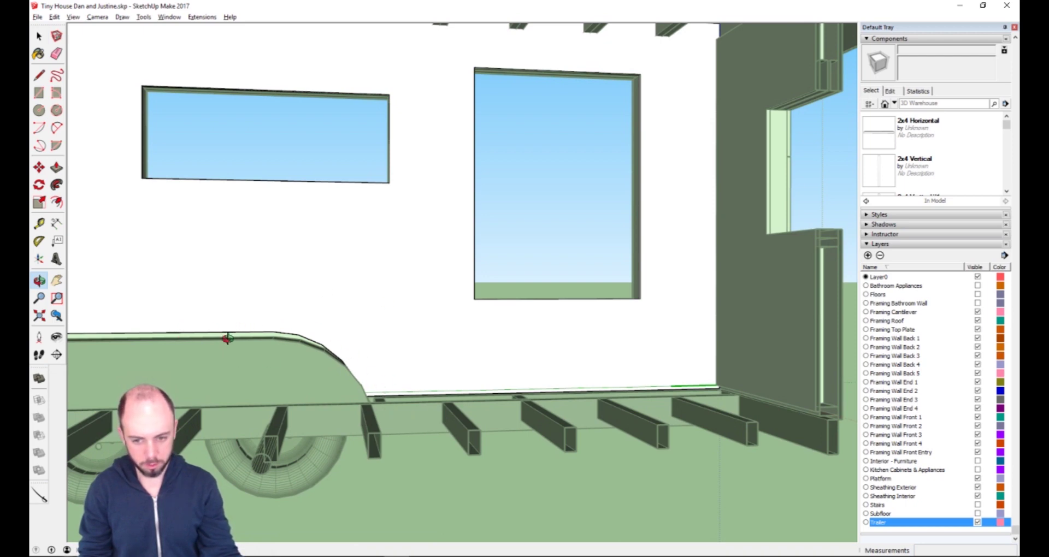
click(978, 523)
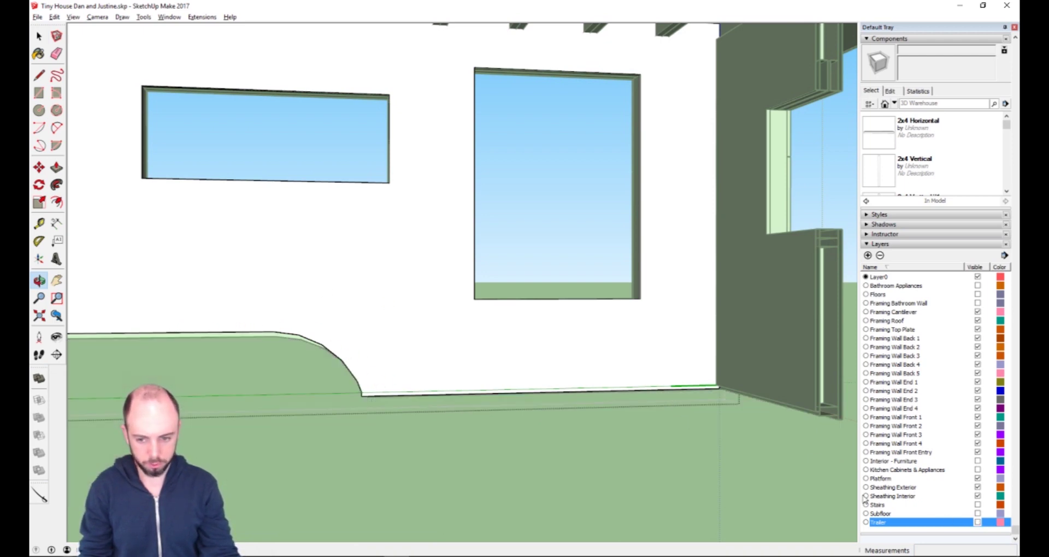
middle_drag(258, 386, 466, 358)
scroll(466, 355, up, 3)
Delete the short dividing edges on the curved strip, undoing the one that merged into the wall.
key(space)
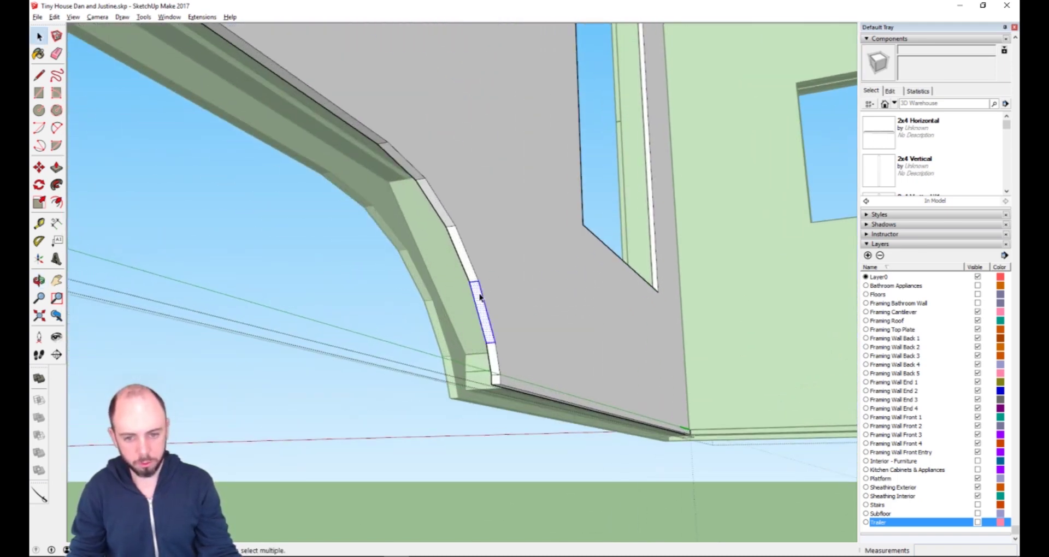
click(475, 288)
click(475, 285)
key(Delete)
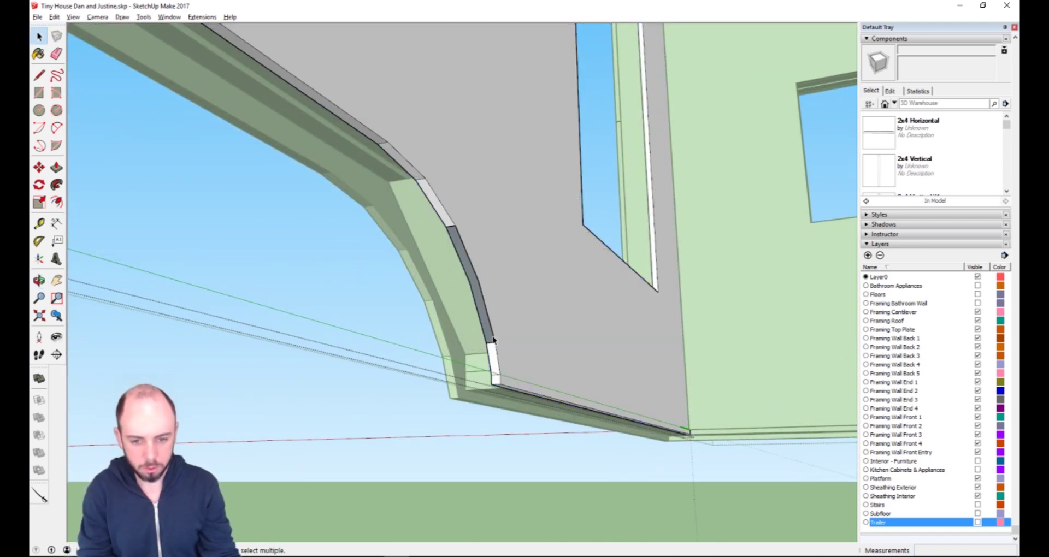
click(494, 347)
key(Delete)
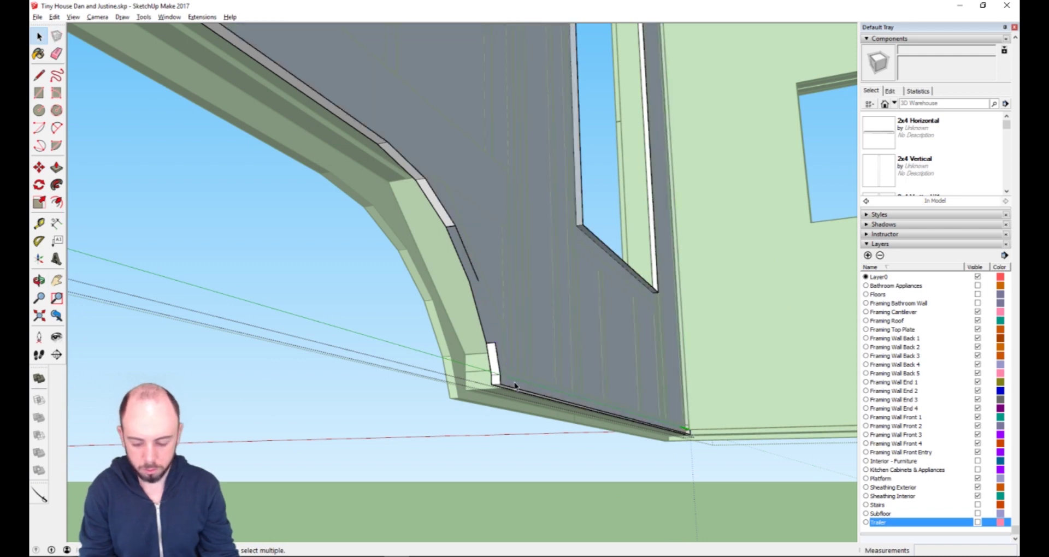
key(ctrl+z)
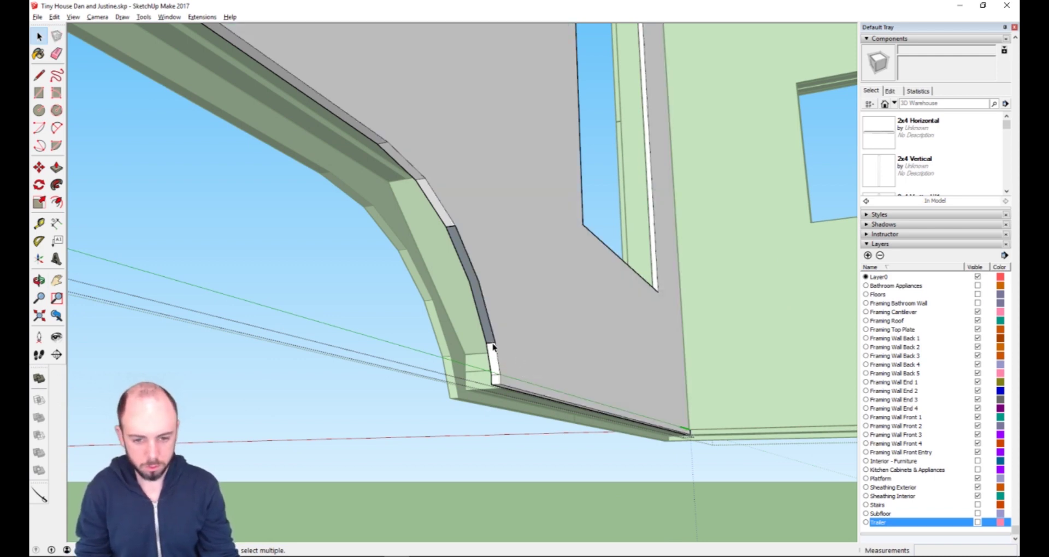
key(Delete)
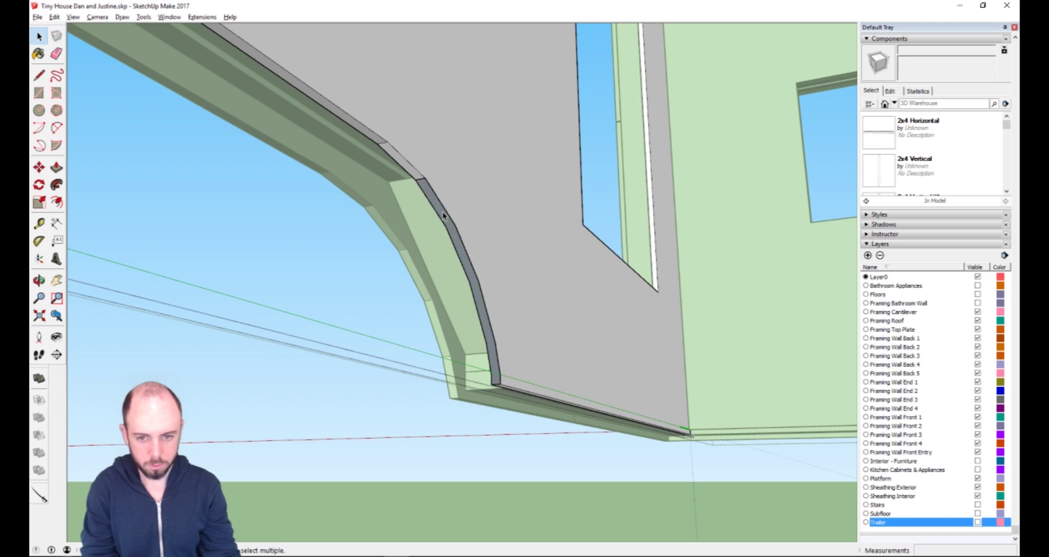
click(419, 178)
key(Delete)
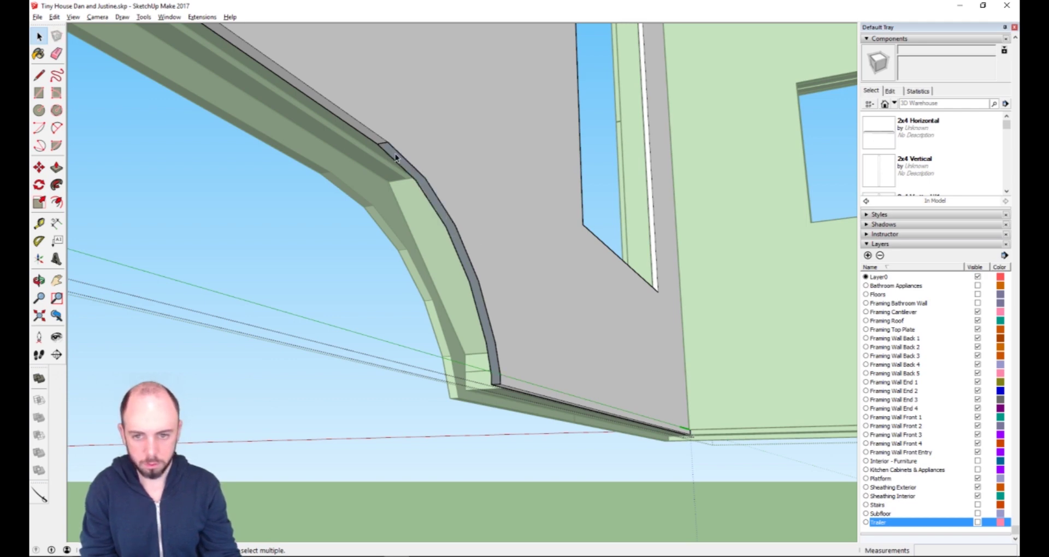
key(Delete)
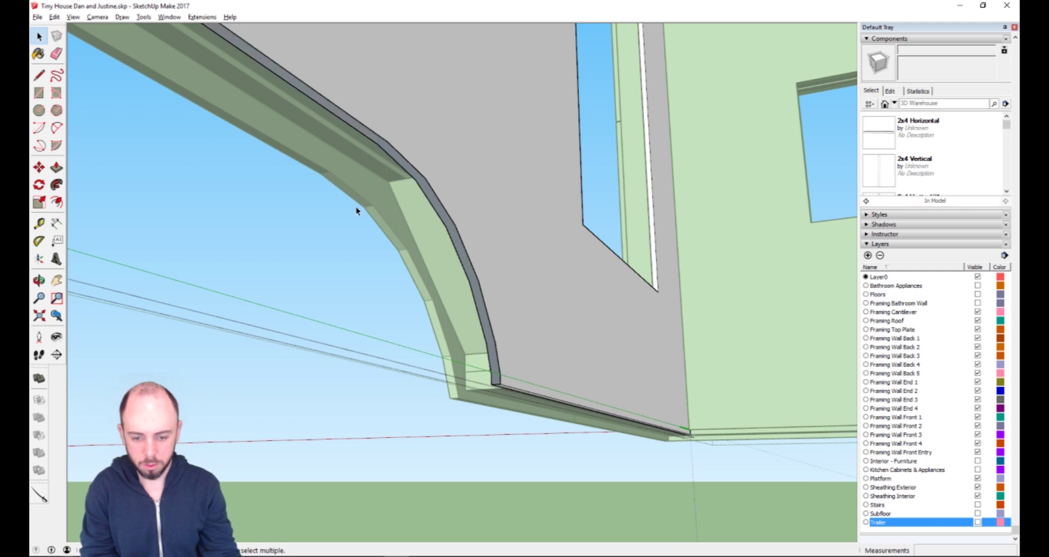
Select the beam's top-face strip segments along the curved edge.
key(h)
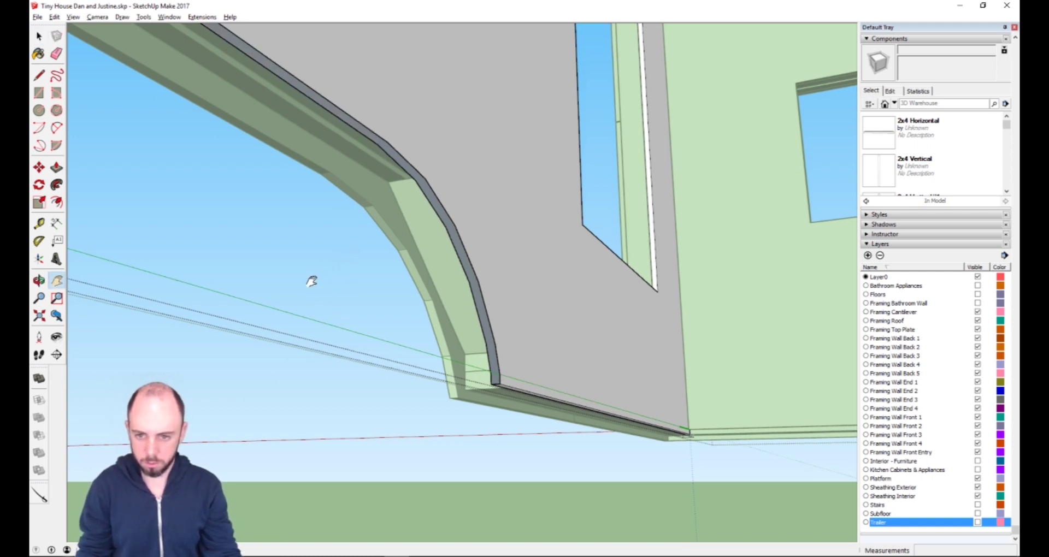
drag(311, 281, 449, 195)
scroll(426, 211, down, 3)
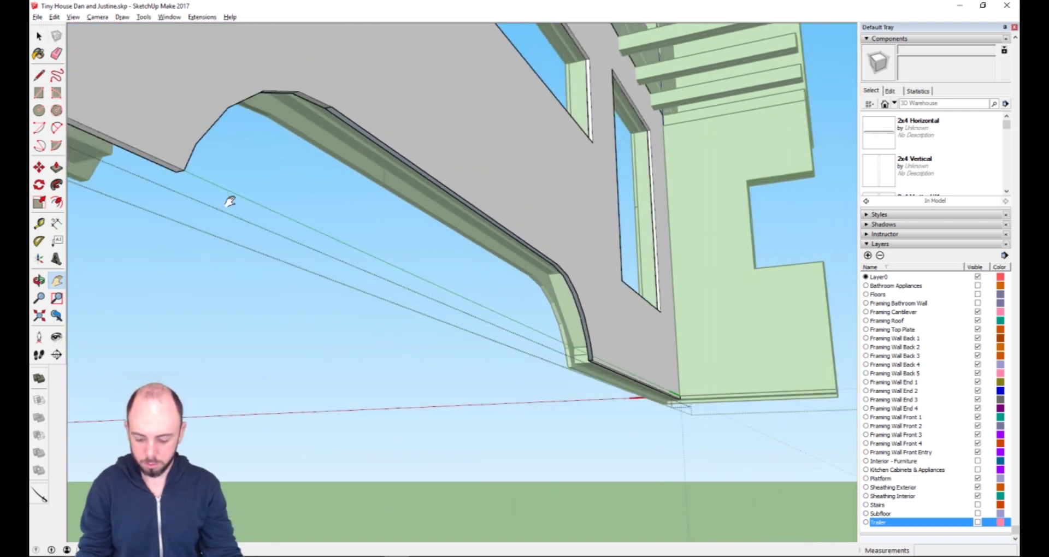
key(o)
scroll(163, 93, up, 3)
drag(122, 86, 273, 208)
key(space)
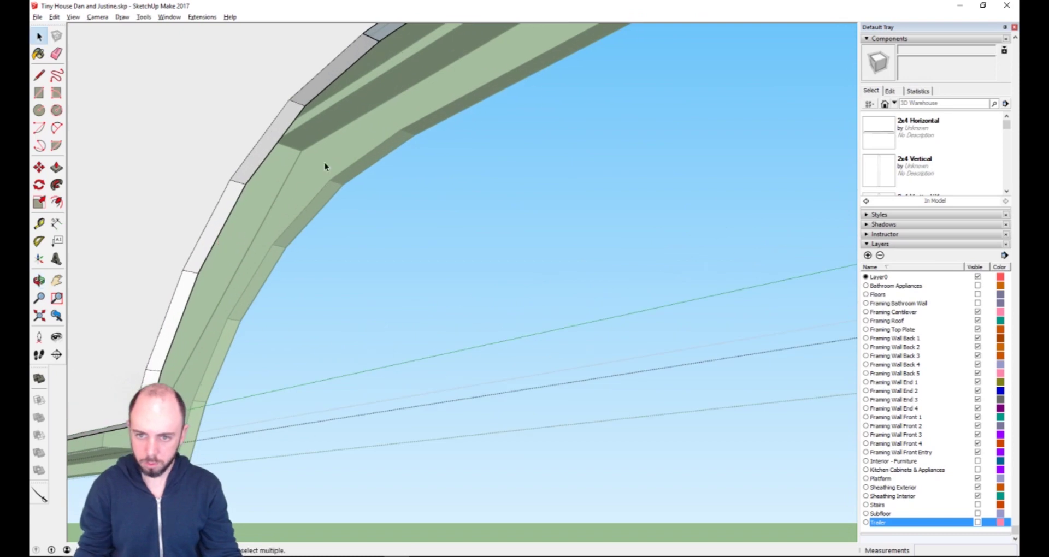
click(371, 40)
click(342, 60)
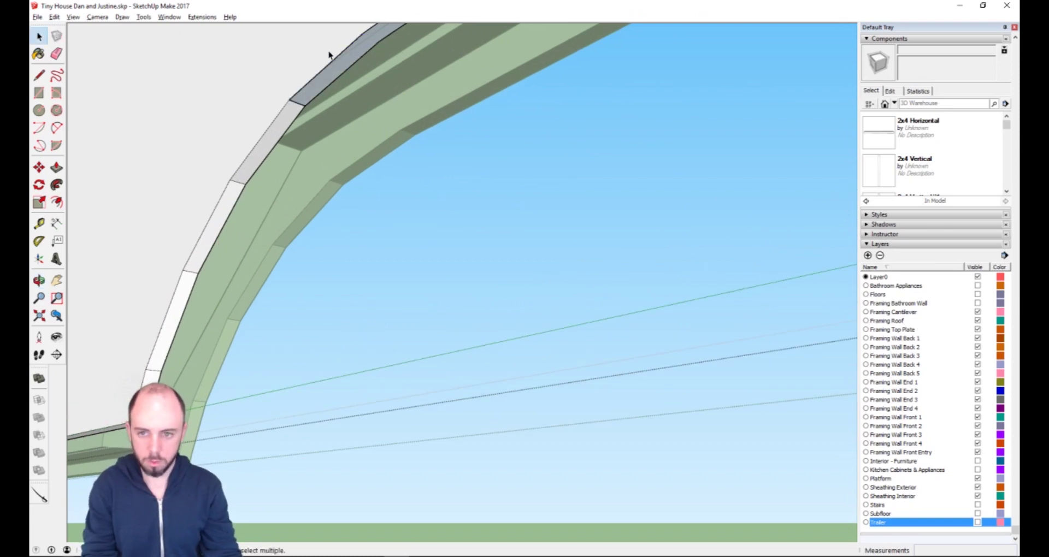
shift+click(279, 133)
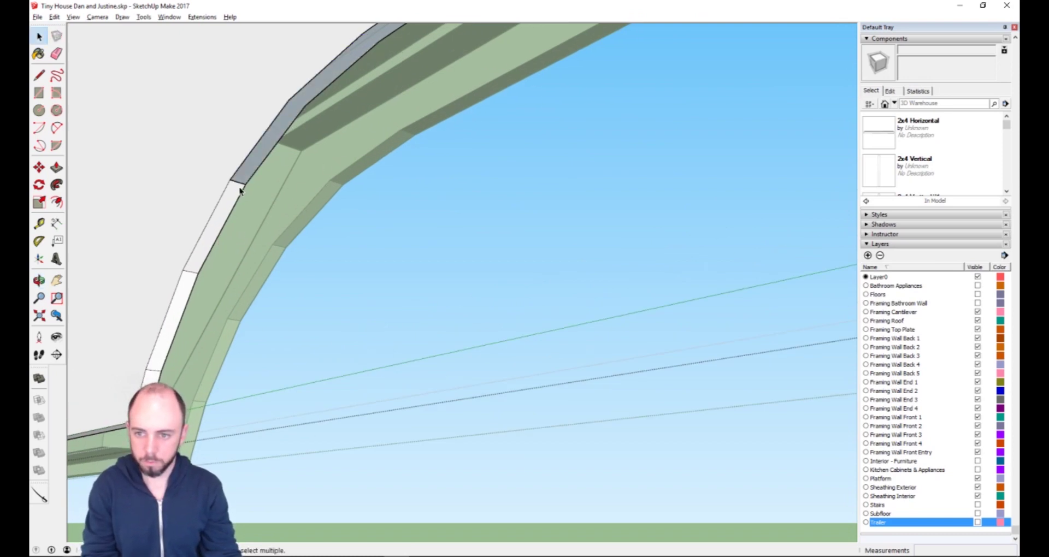
shift+click(226, 211)
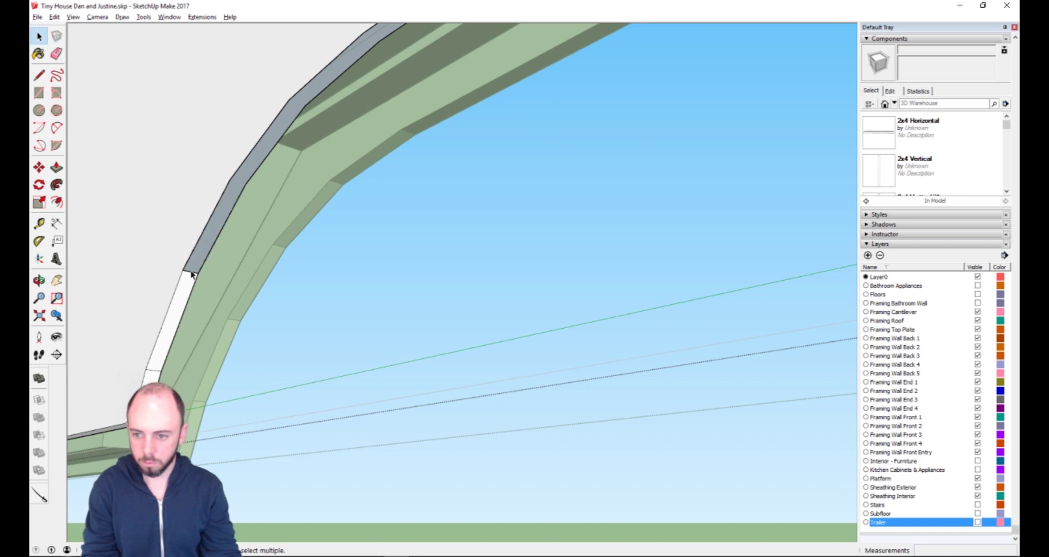
shift+click(190, 279)
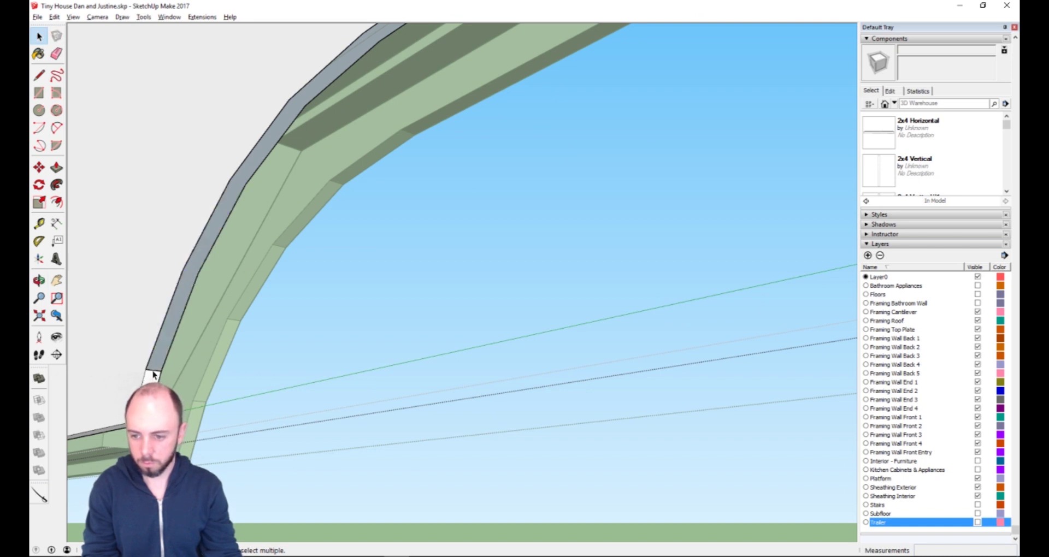
scroll(224, 353, down, 4)
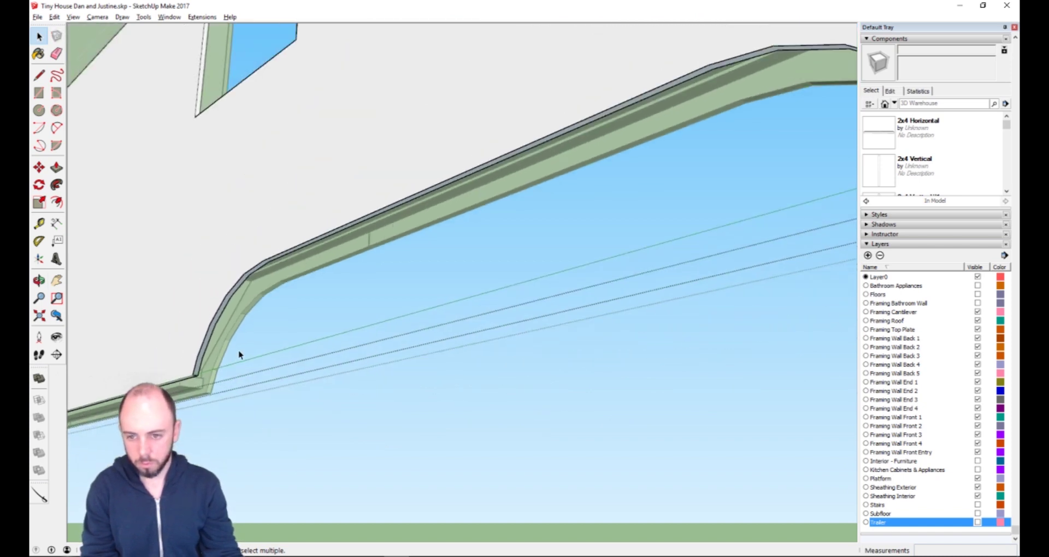
Push the beam's top strip face in 1/8 inch, cancelling the extra extrusion.
shift+click(347, 227)
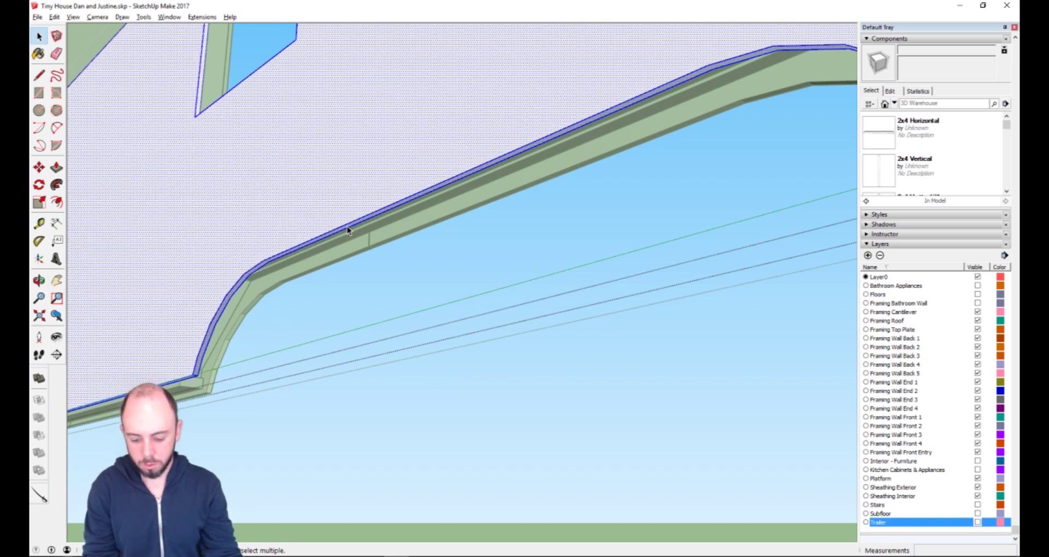
key(p)
click(342, 235)
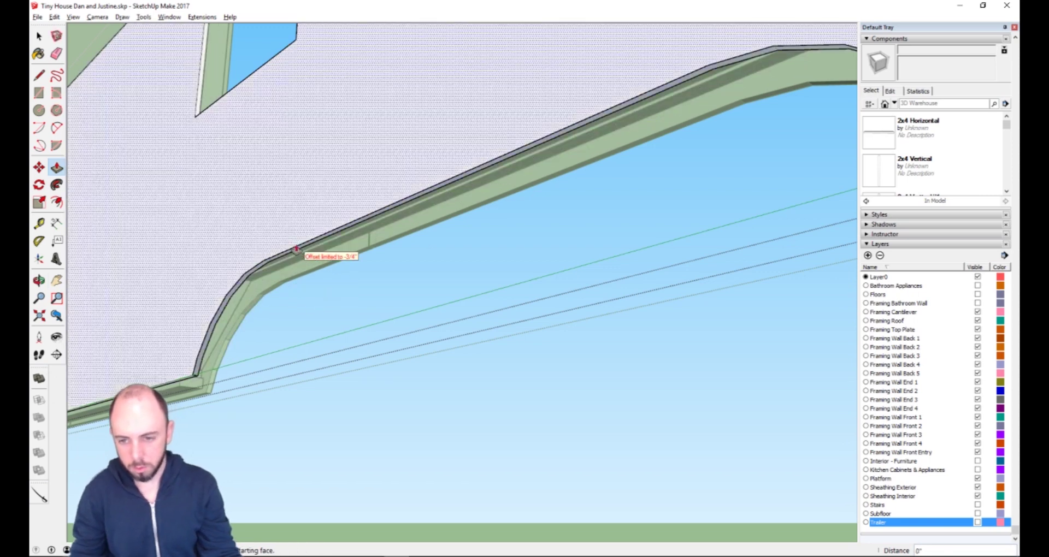
click(296, 261)
click(295, 261)
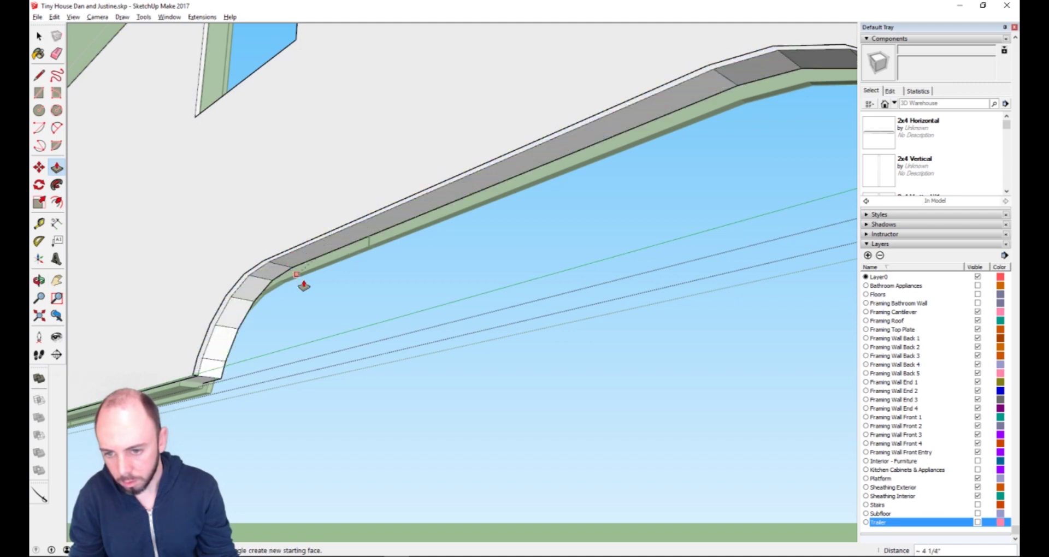
key(Escape)
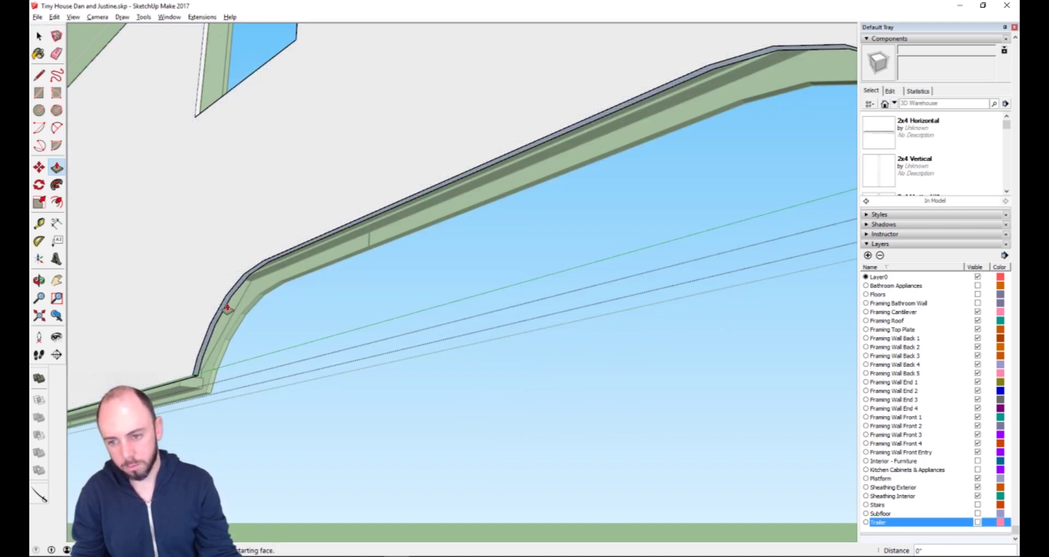
key(space)
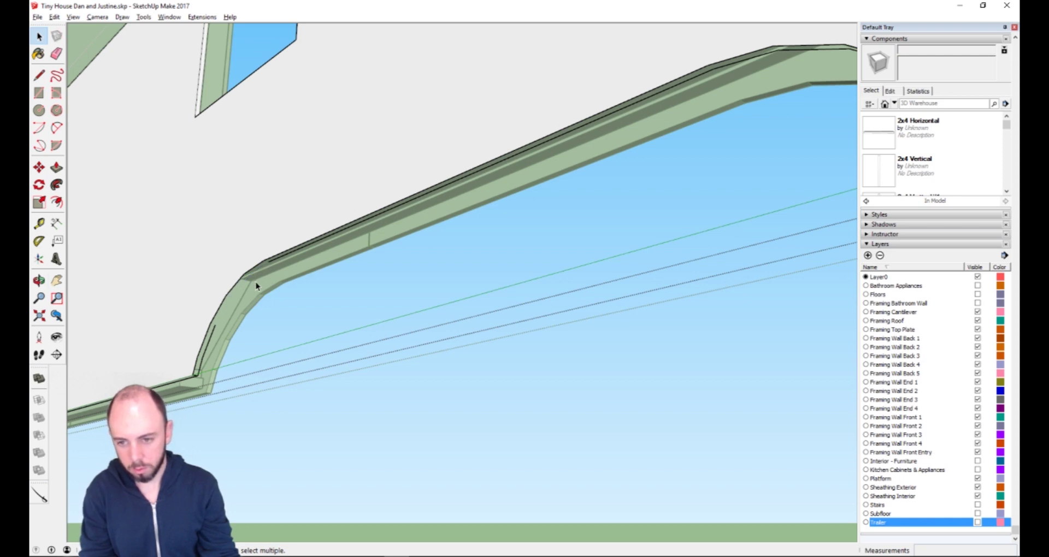
shift+click(276, 258)
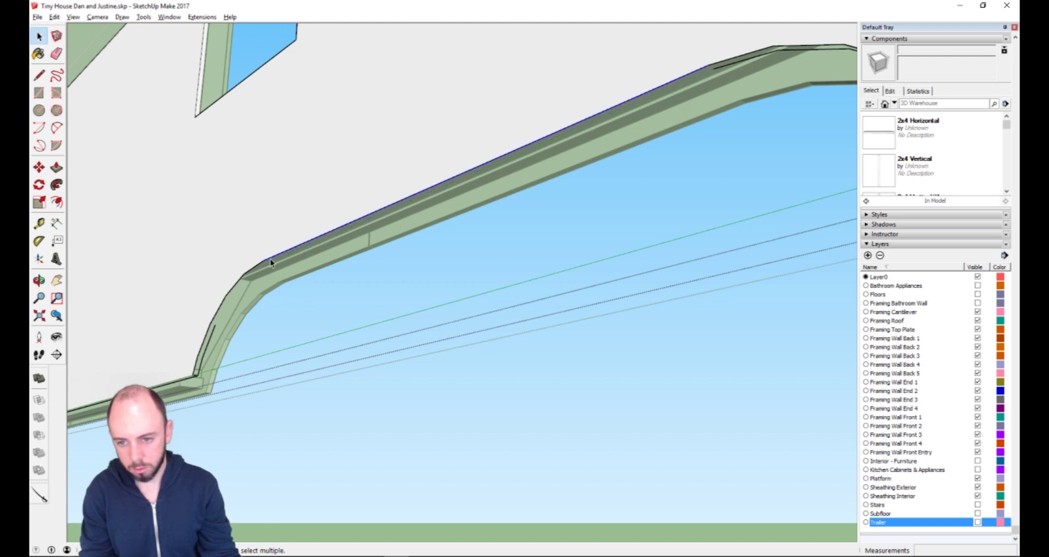
Delete the stray curved edges on the brace.
click(269, 258)
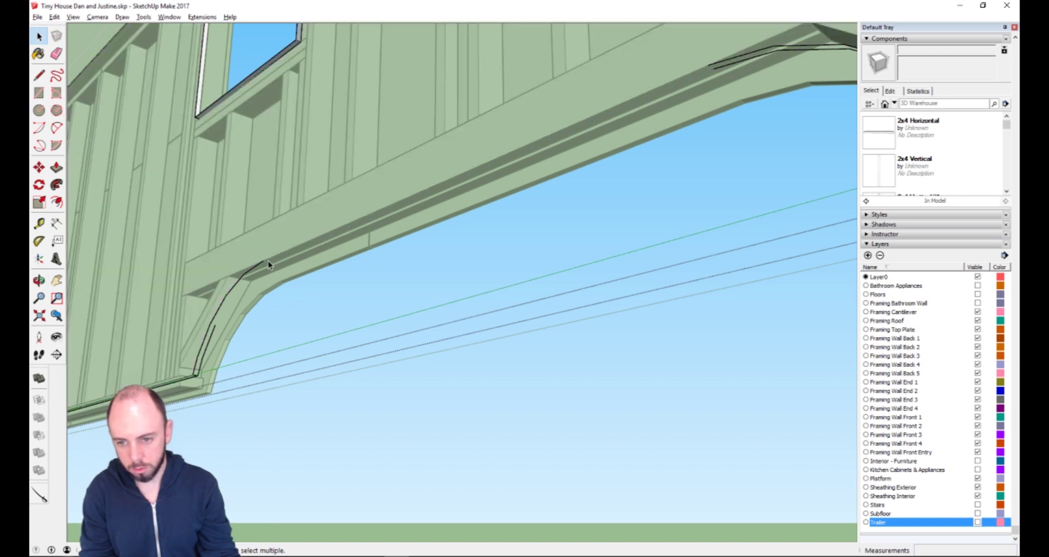
click(236, 286)
click(221, 312)
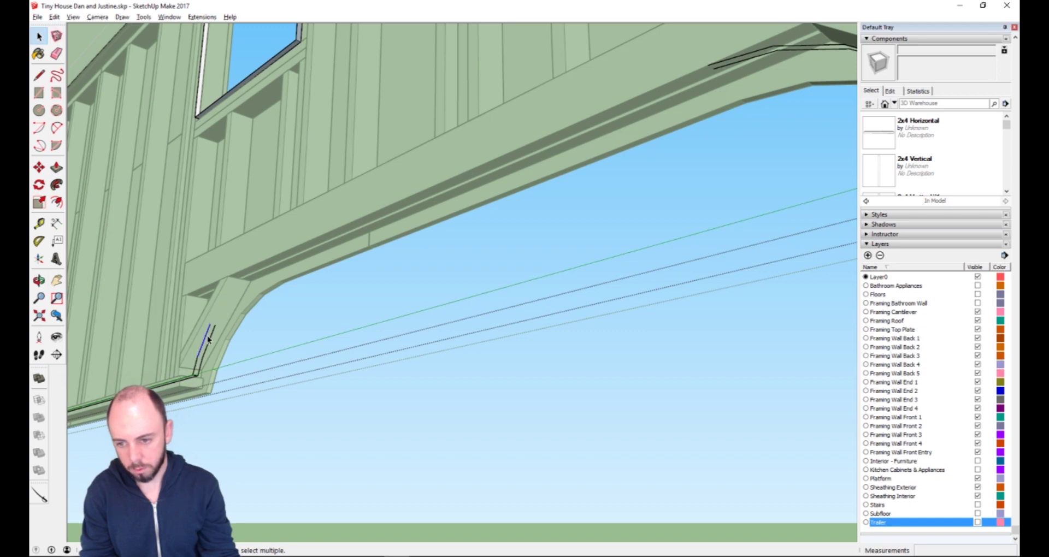
key(Delete)
click(198, 368)
key(Delete)
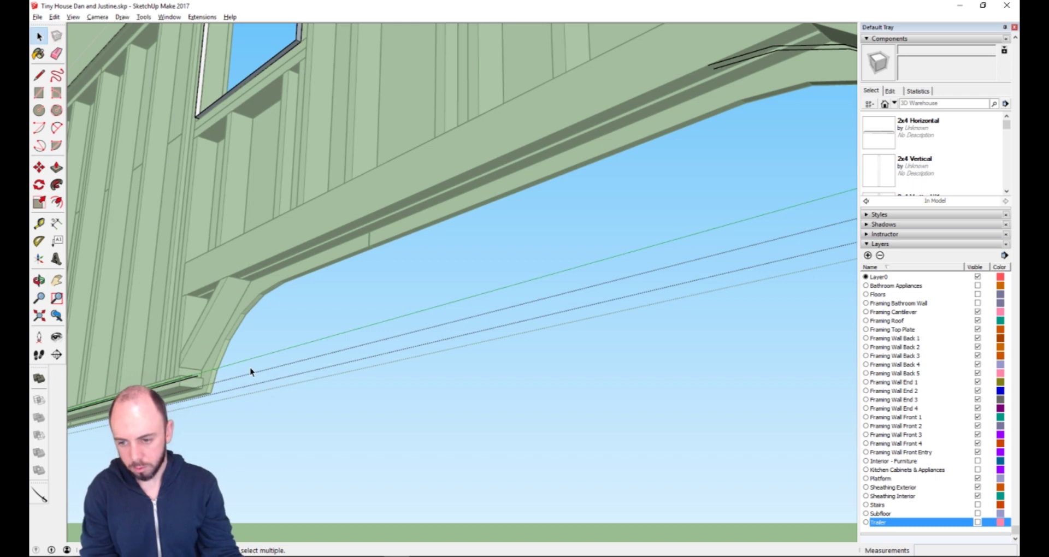
Orbit to a level view along the floor and clear the junction edge selections.
key(o)
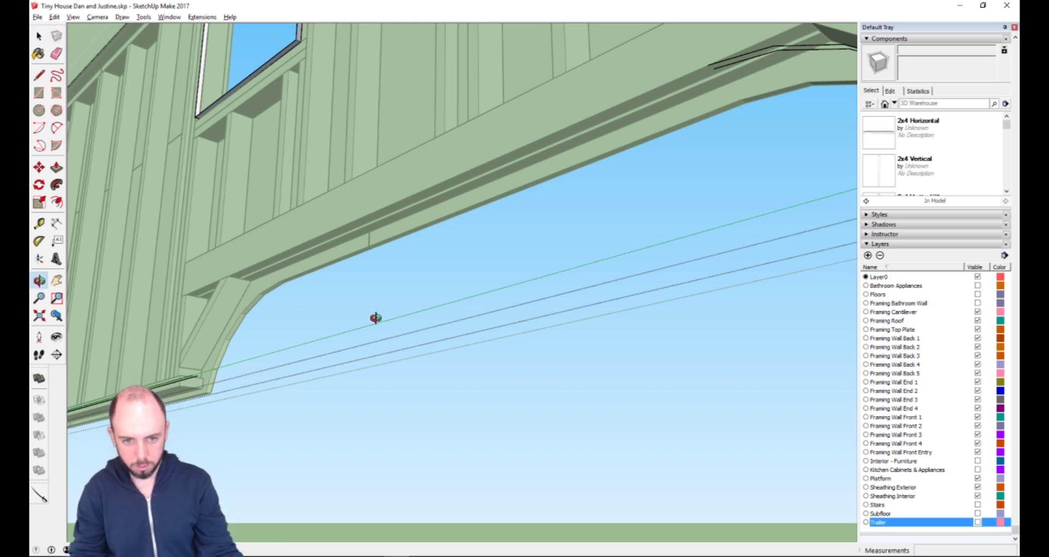
drag(688, 118, 932, 71)
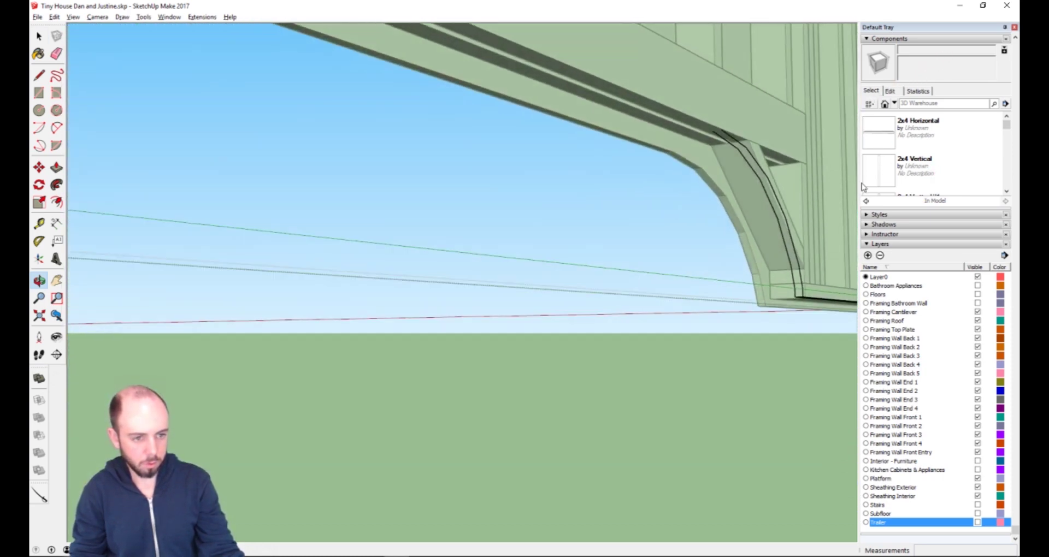
key(space)
scroll(809, 265, up, 5)
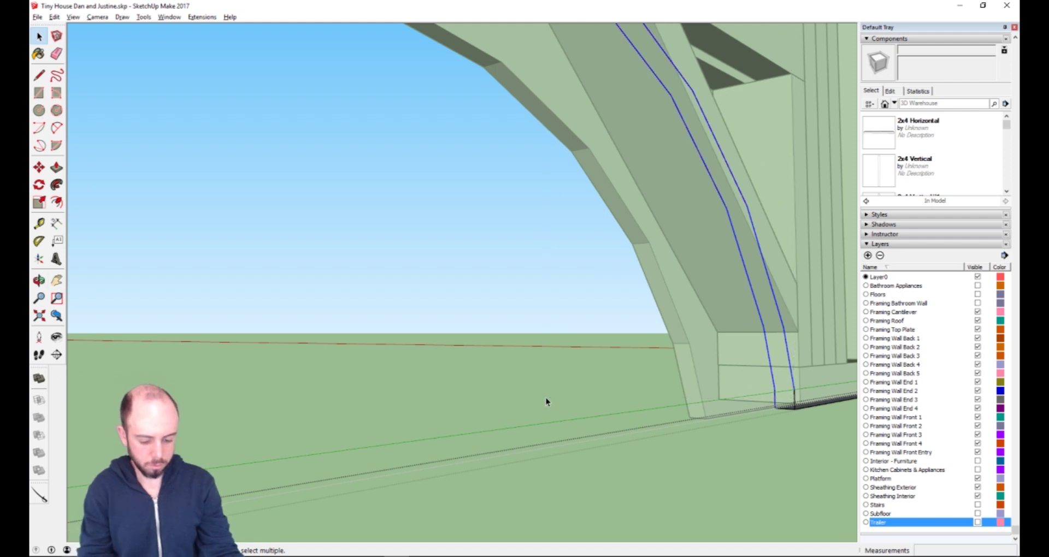
click(772, 424)
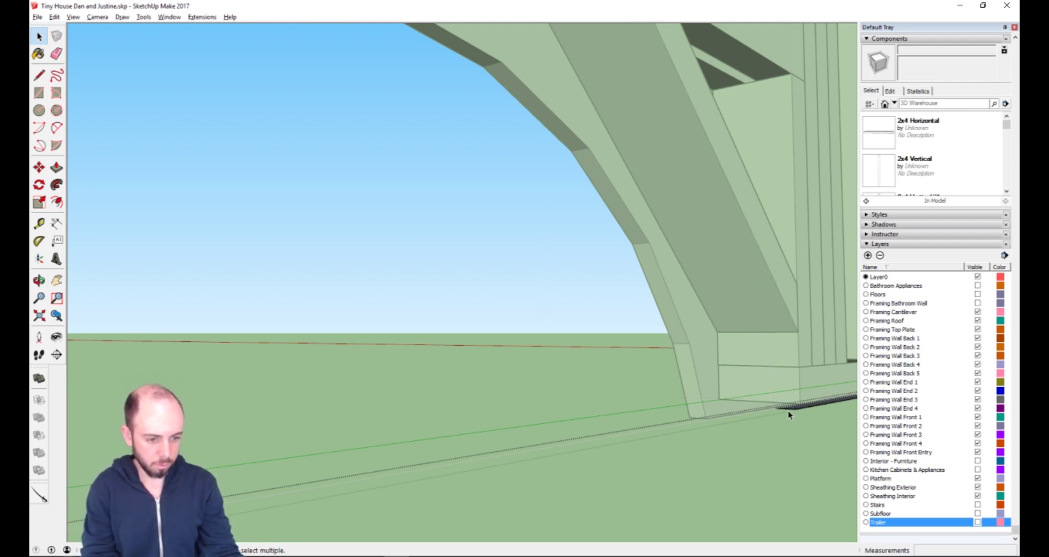
click(788, 411)
click(784, 416)
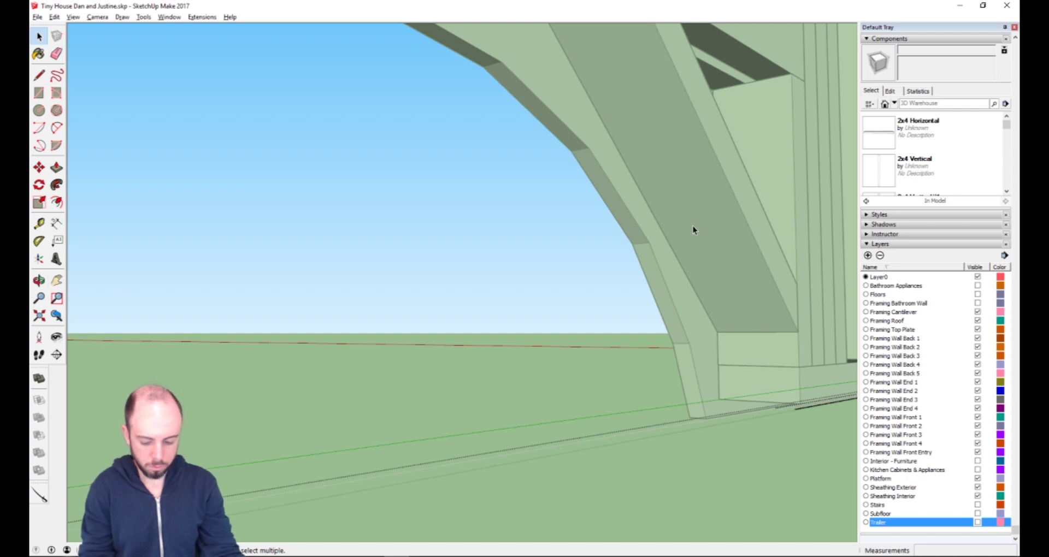
shift+middle_drag(637, 227, 676, 334)
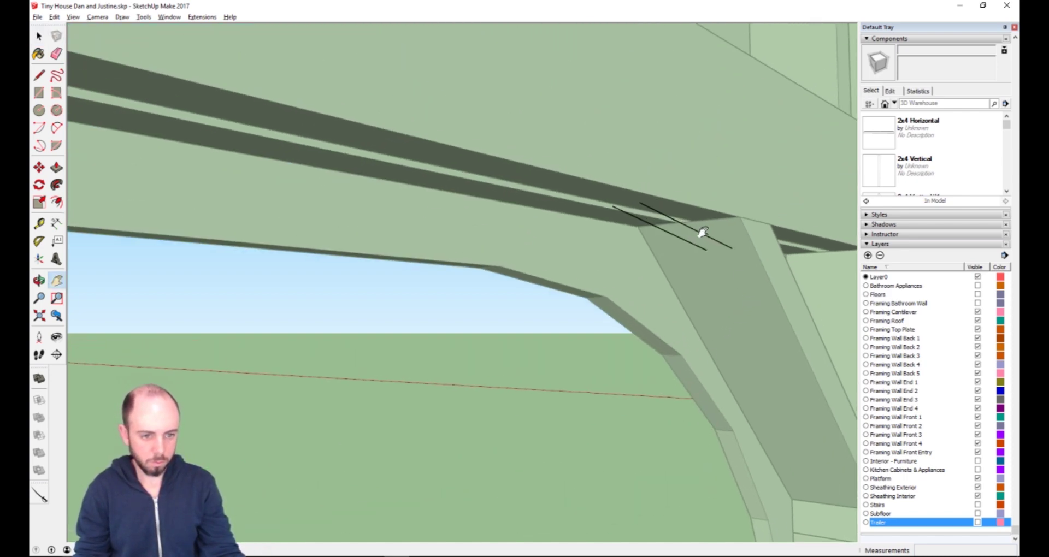
key(space)
click(645, 373)
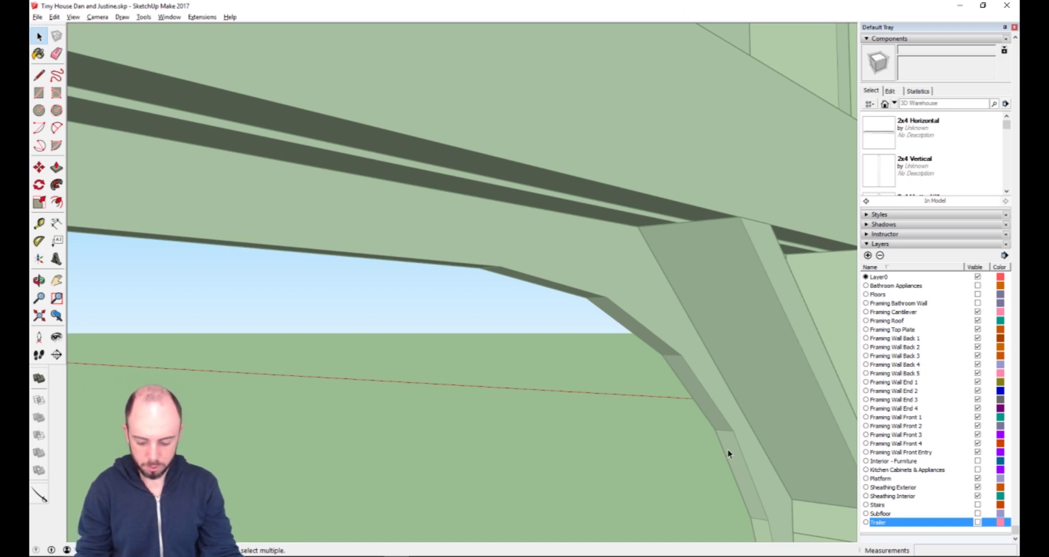
Frame the wall framing above the wheel cutout in the Left standard view.
key(h)
drag(693, 409, 730, 293)
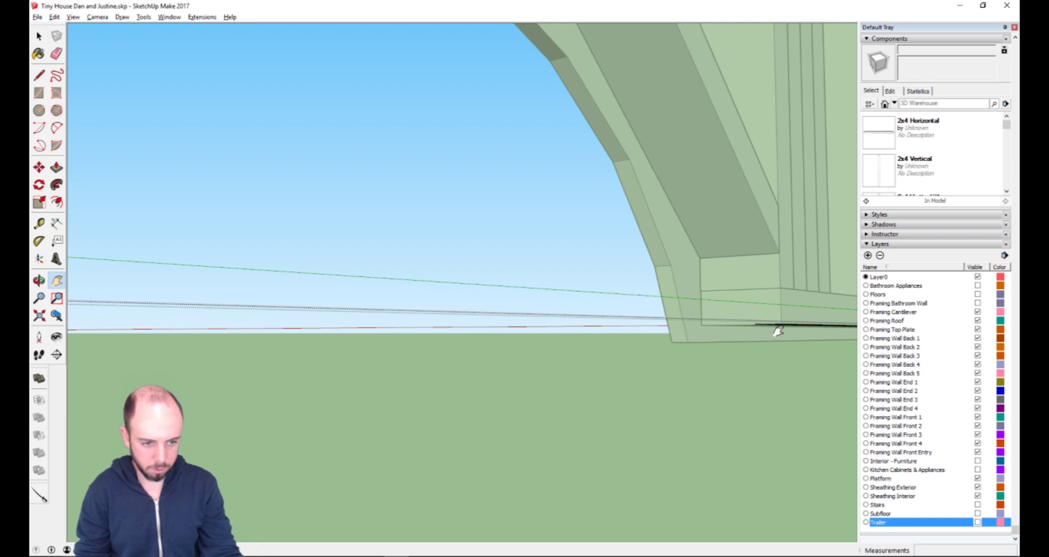
key(l)
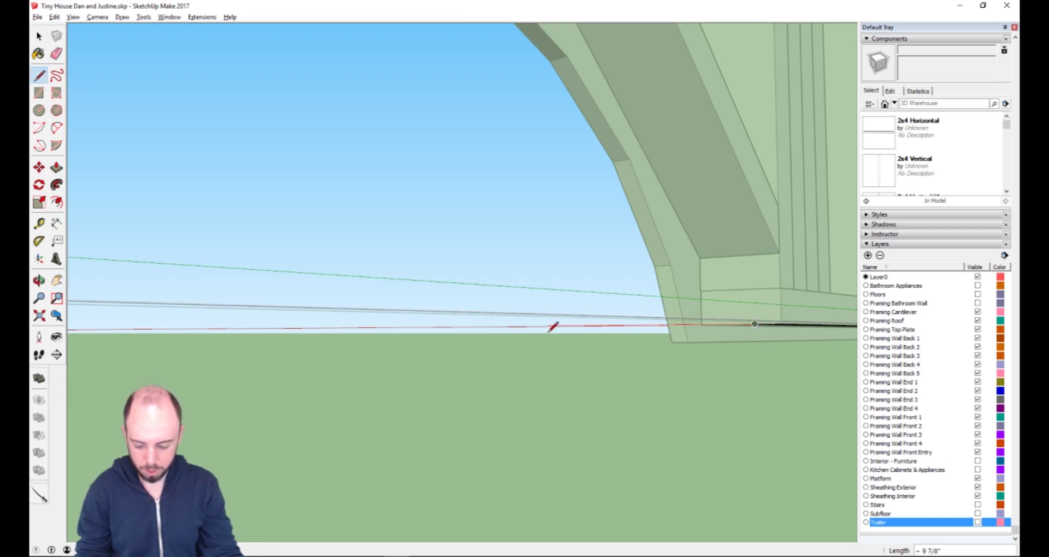
key(h)
drag(492, 319, 785, 424)
key(o)
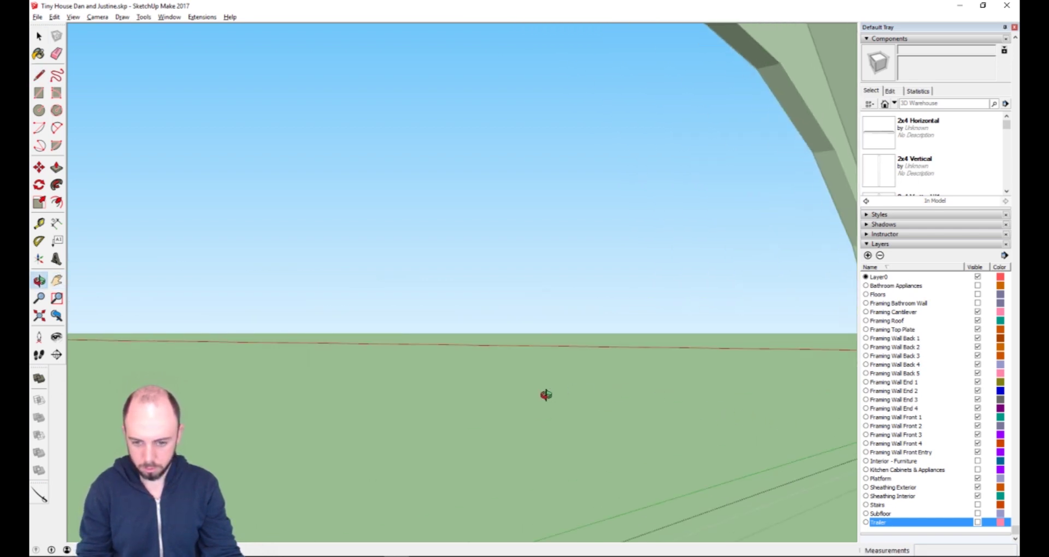
drag(545, 398, 375, 410)
key(h)
scroll(273, 385, down, 2)
drag(267, 390, 709, 434)
key(o)
key(h)
scroll(274, 398, up, 3)
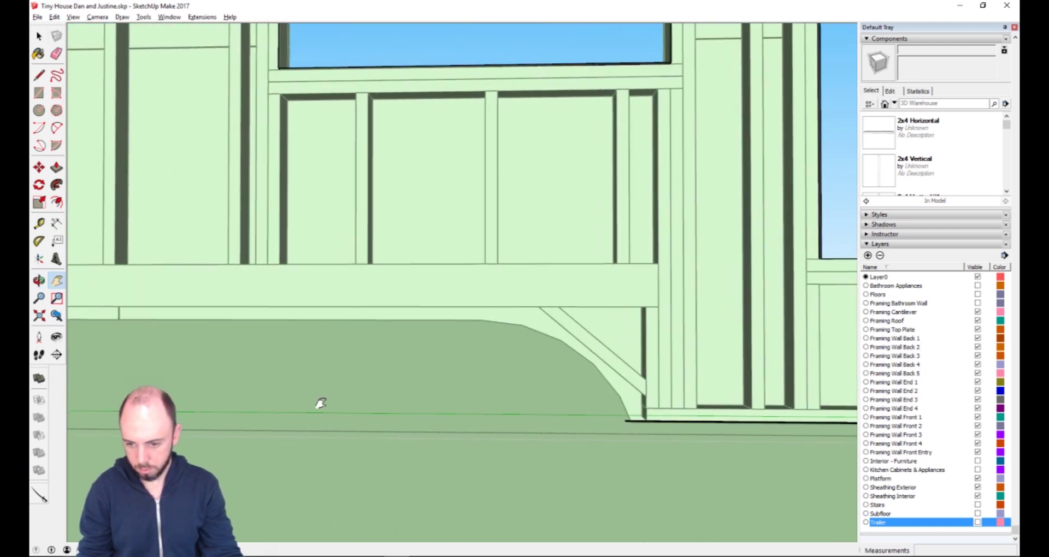
Draw an edge from the brace base to close the wall's bottom edge.
drag(319, 405, 510, 317)
scroll(510, 316, up, 3)
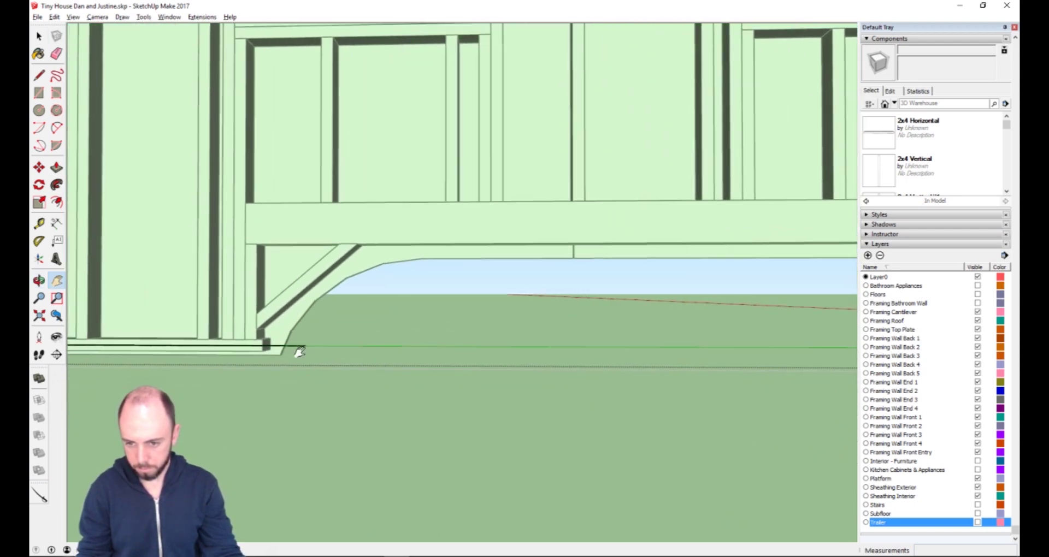
key(o)
scroll(351, 319, up, 3)
scroll(271, 341, down, 5)
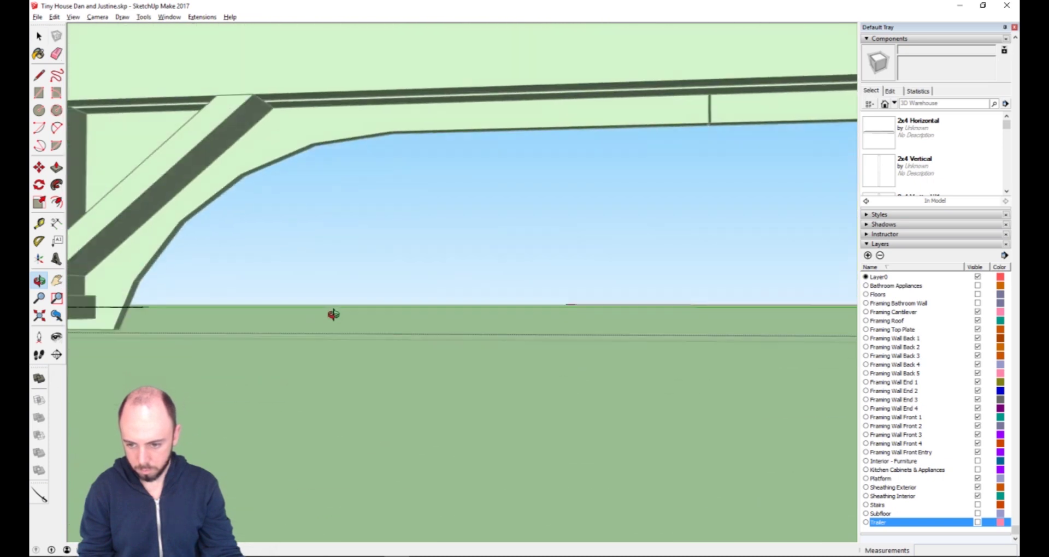
scroll(183, 204, up, 4)
scroll(243, 290, up, 6)
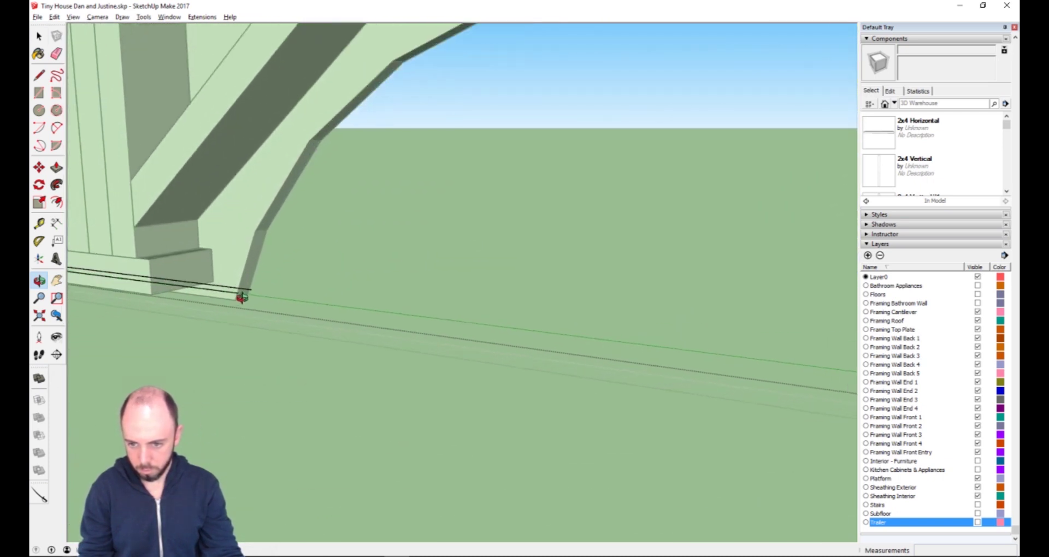
key(l)
click(290, 259)
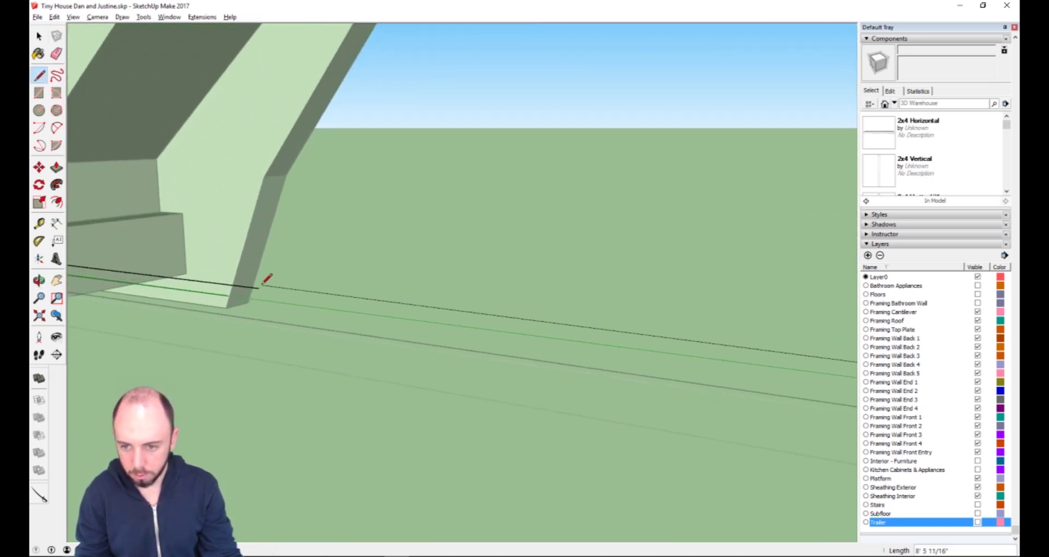
click(265, 282)
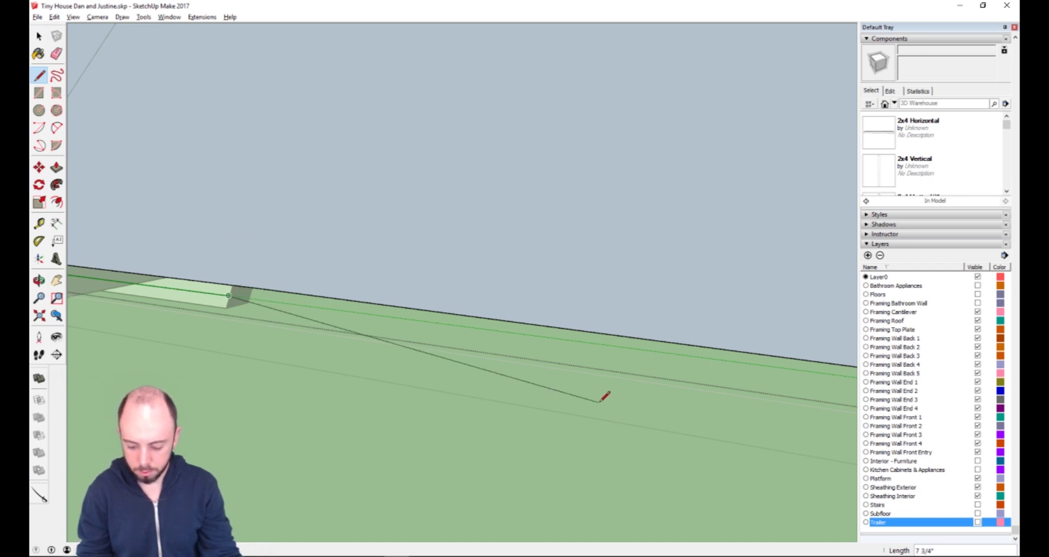
Trace a further edge along the sheathing's bottom toward the wall corner.
key(o)
drag(663, 306, 606, 352)
key(h)
drag(835, 316, 684, 292)
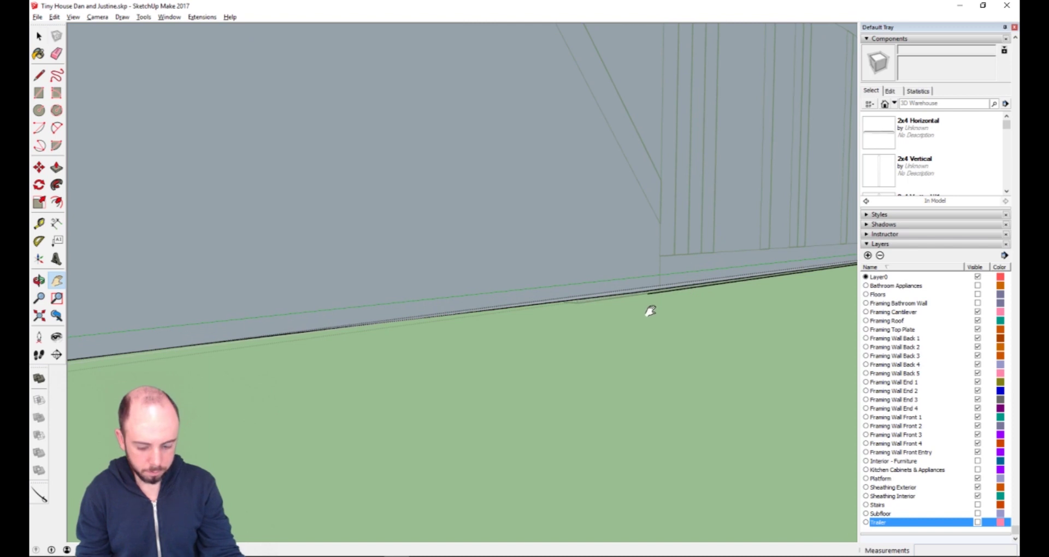
key(l)
click(655, 290)
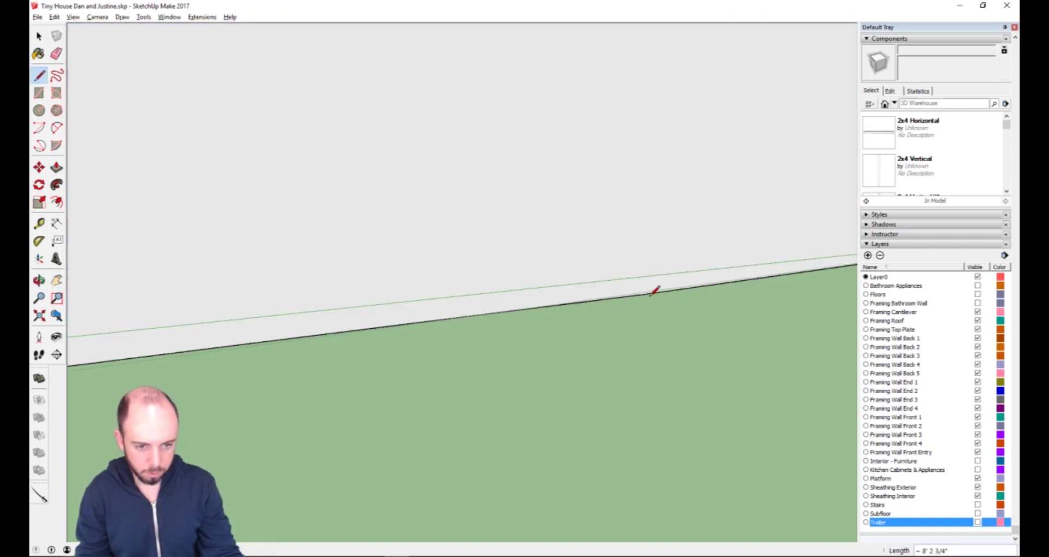
scroll(563, 260, down, 4)
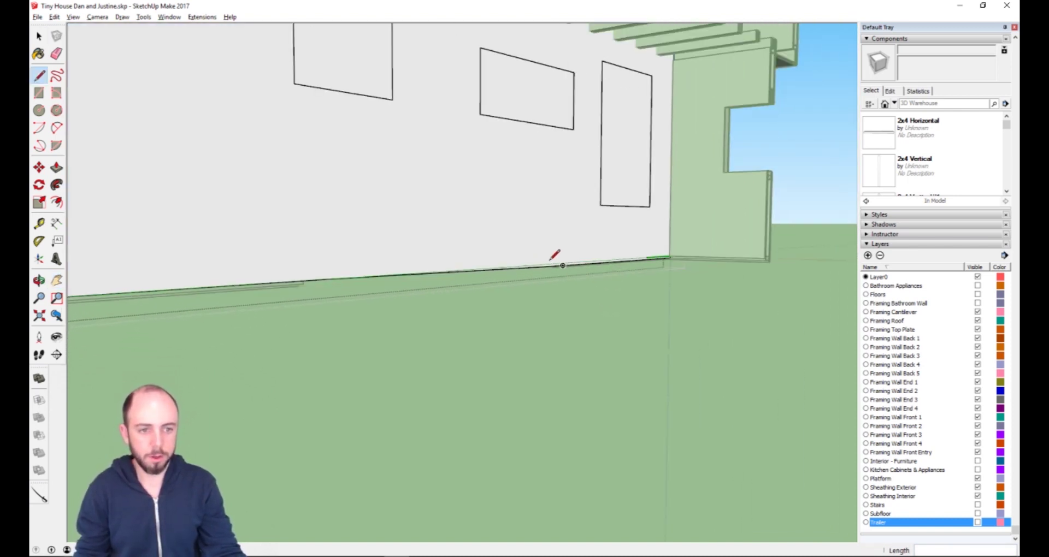
Draw the last bottom edge so one sheathing face fills the wall, then select that face.
scroll(550, 260, down, 5)
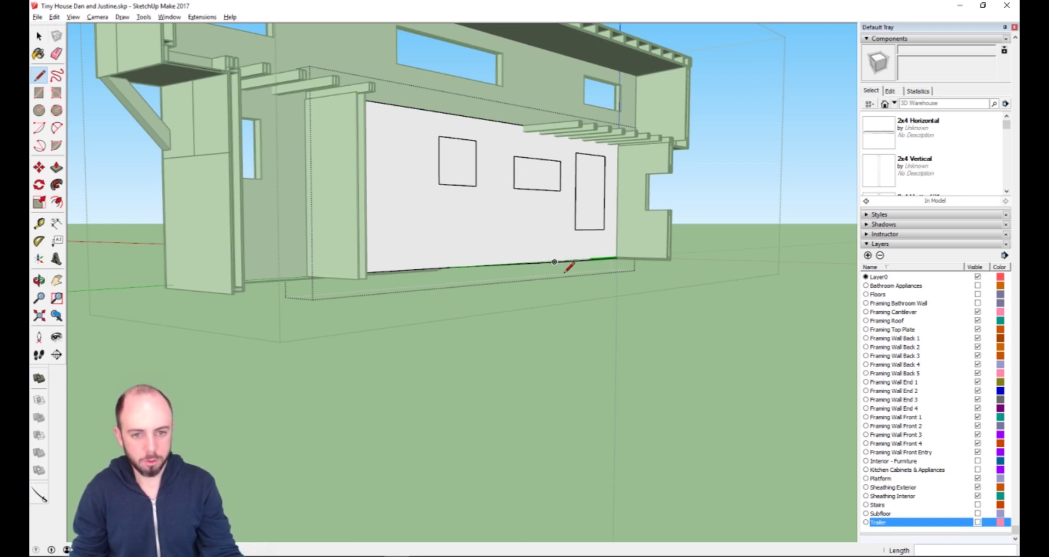
click(569, 266)
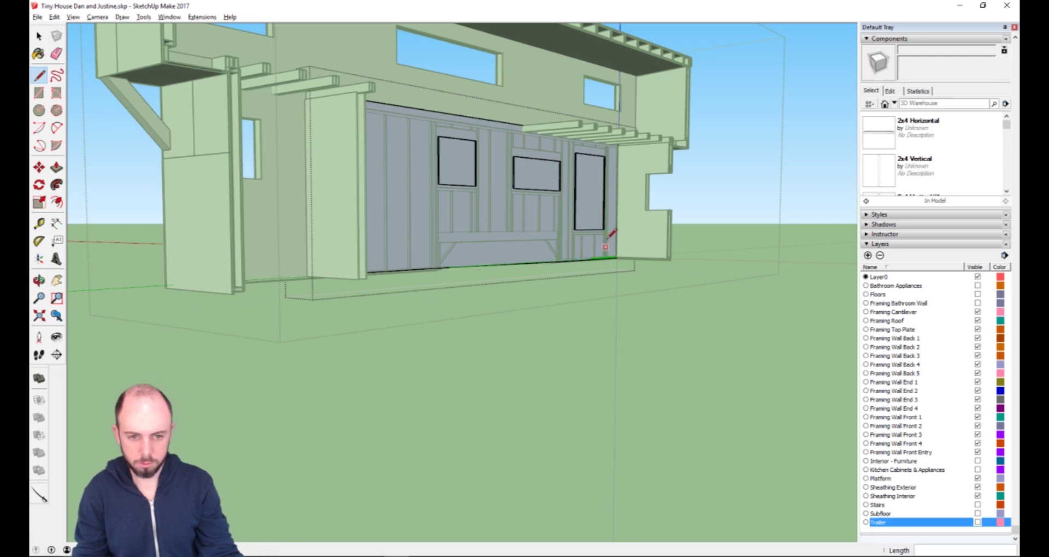
click(569, 209)
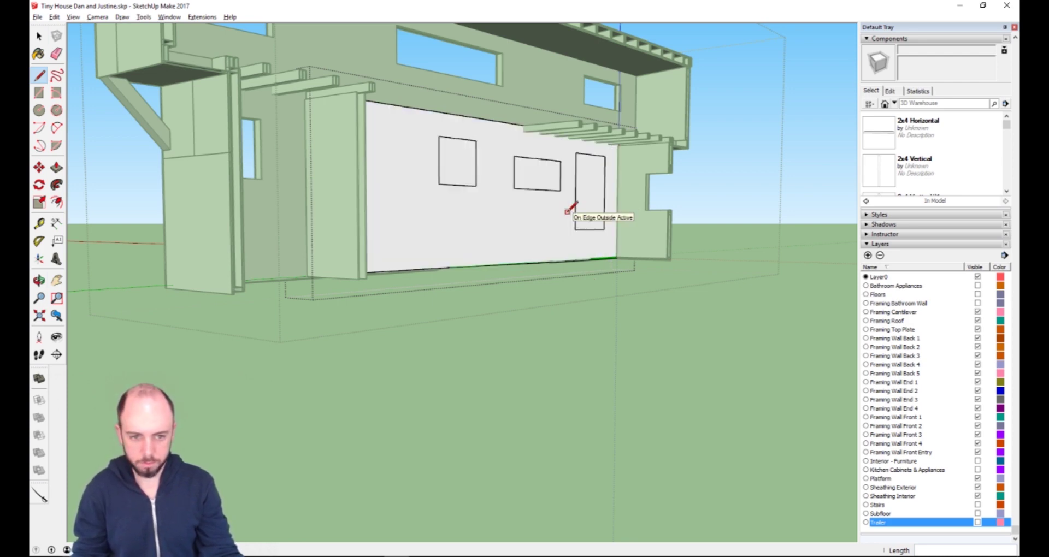
key(space)
click(594, 208)
scroll(593, 216, up, 5)
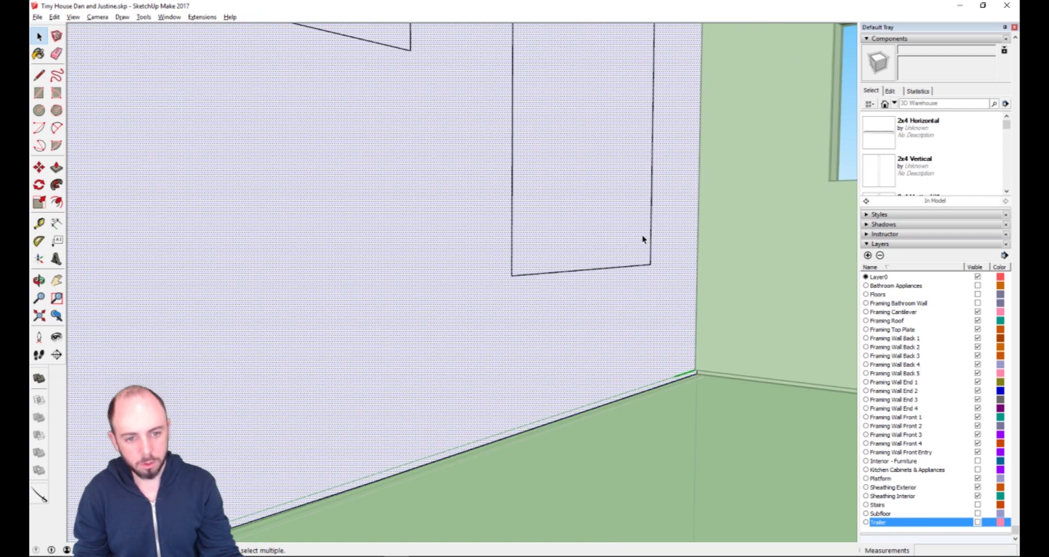
Delete the door outline's bottom edge and reopen the wall group for editing.
click(610, 271)
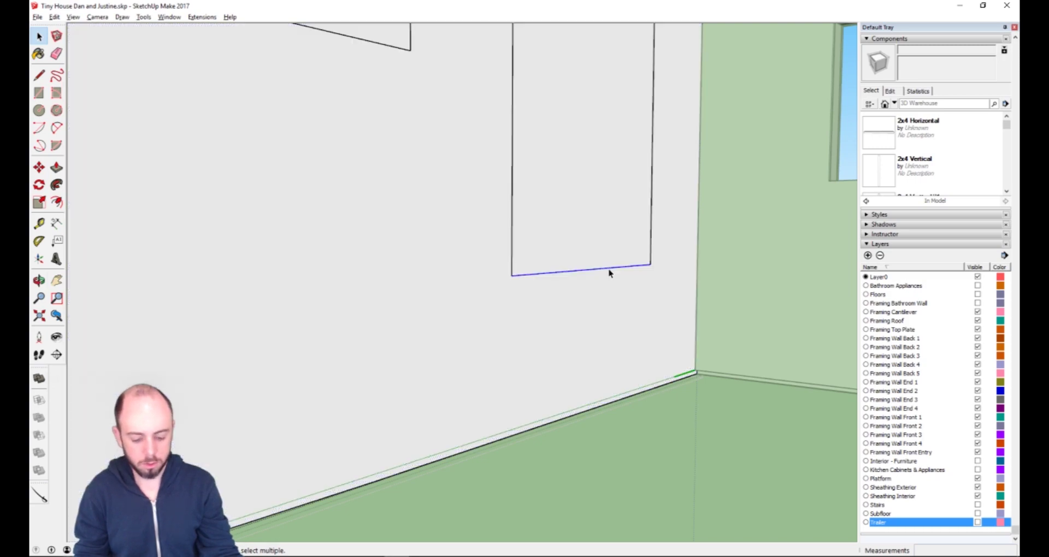
scroll(562, 310, down, 6)
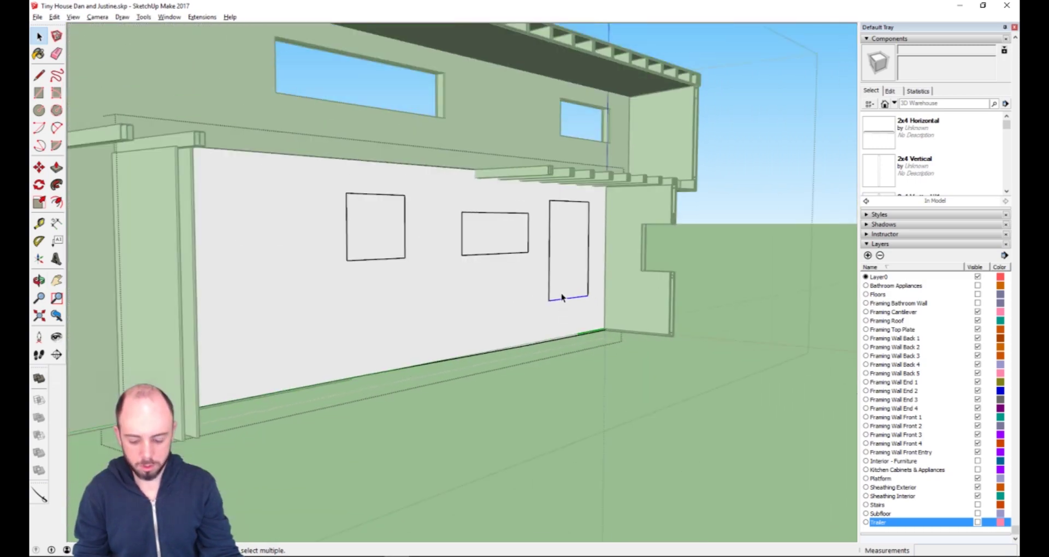
key(o)
drag(568, 256, 749, 222)
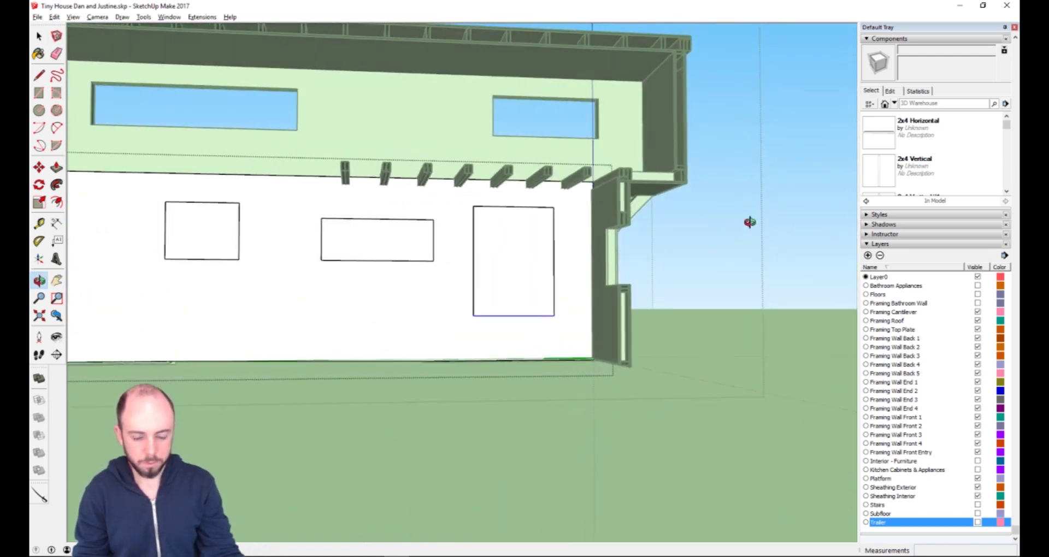
key(Delete)
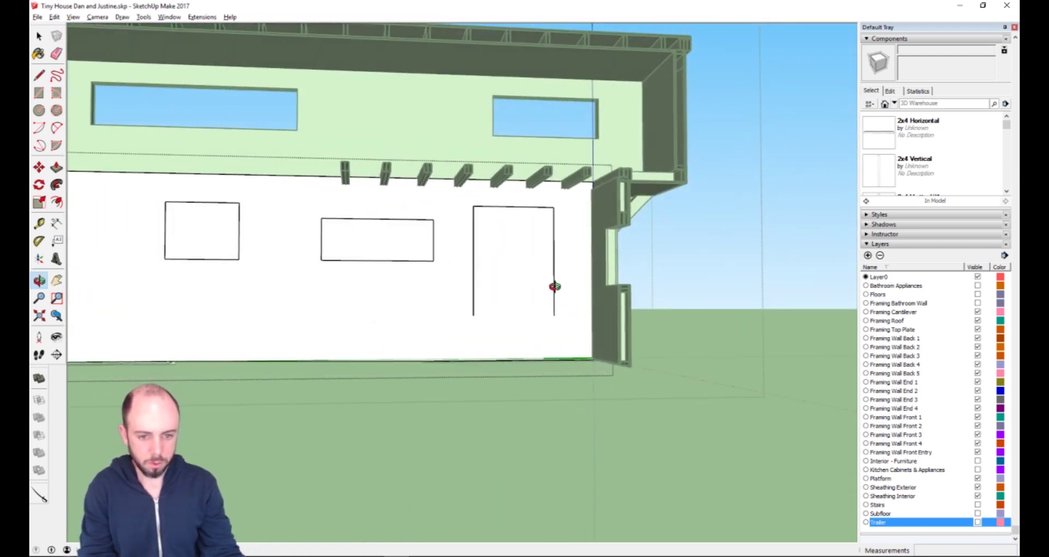
key(space)
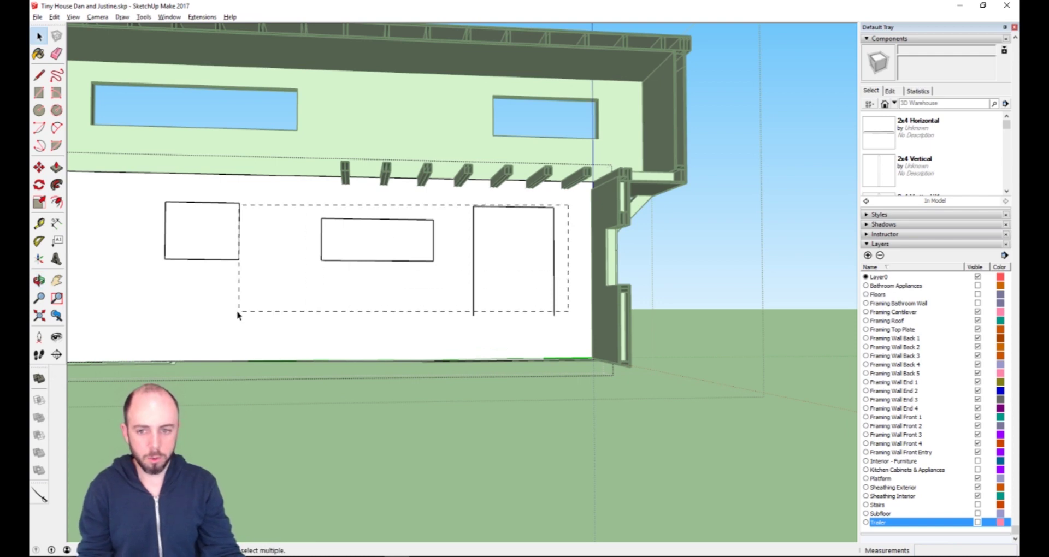
drag(237, 315, 131, 312)
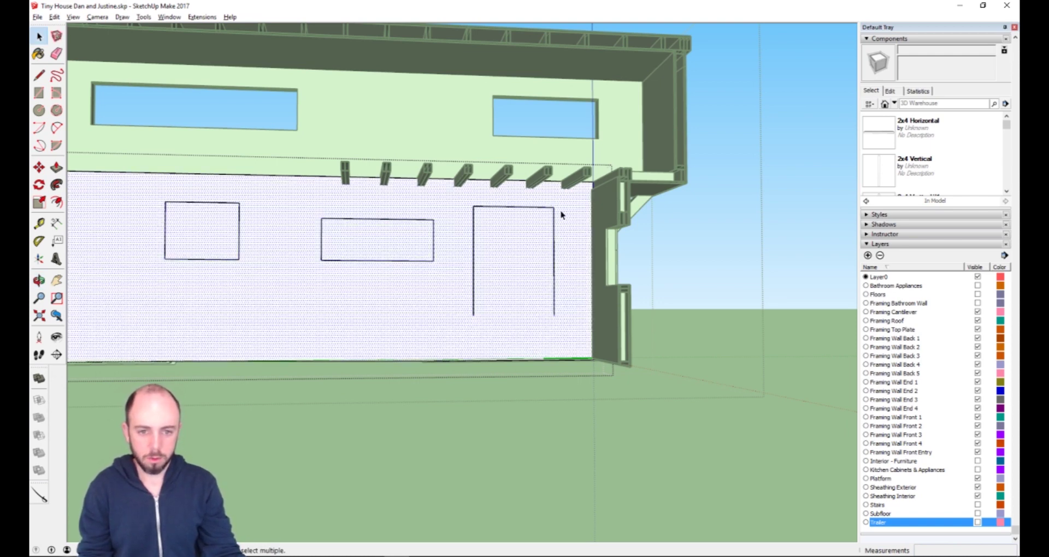
click(770, 279)
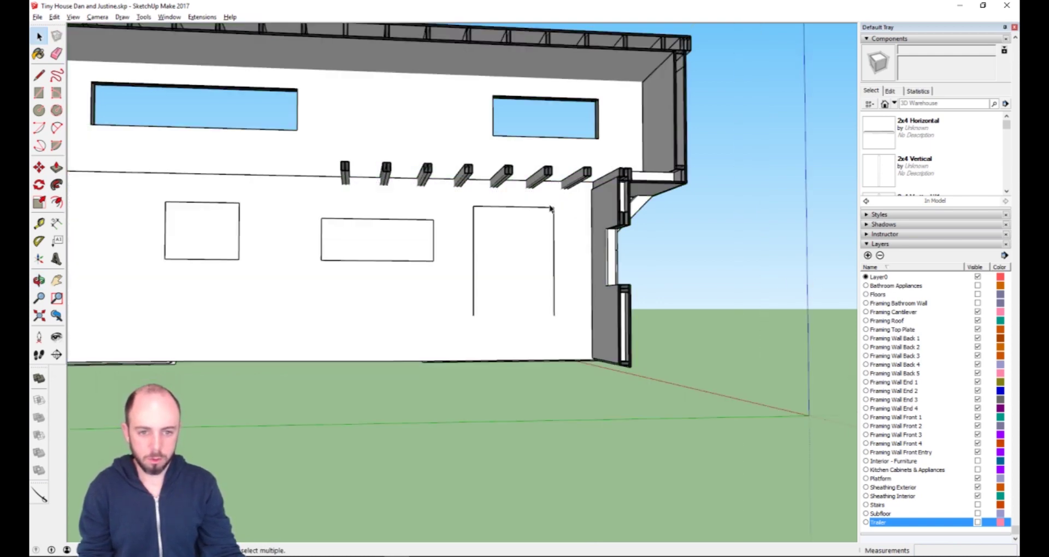
click(401, 261)
double_click(527, 267)
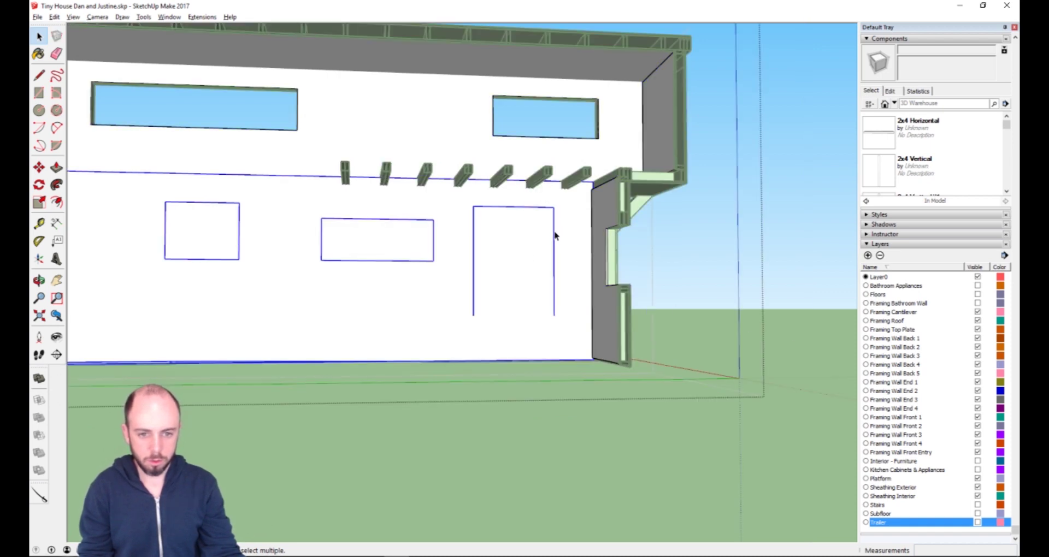
double_click(517, 243)
Erase the door's remaining edges and both window outlines from the wall face.
click(516, 243)
click(554, 239)
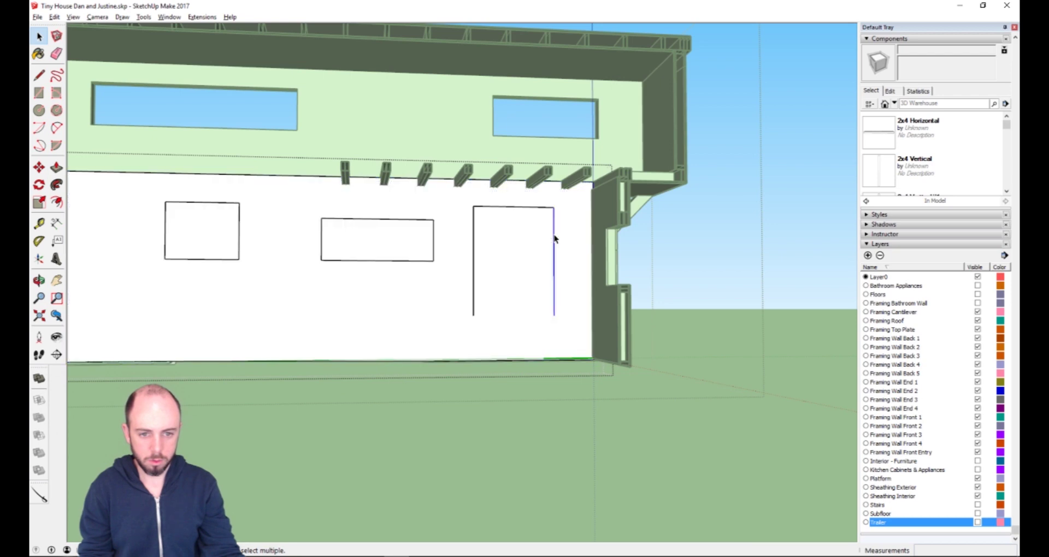
key(Delete)
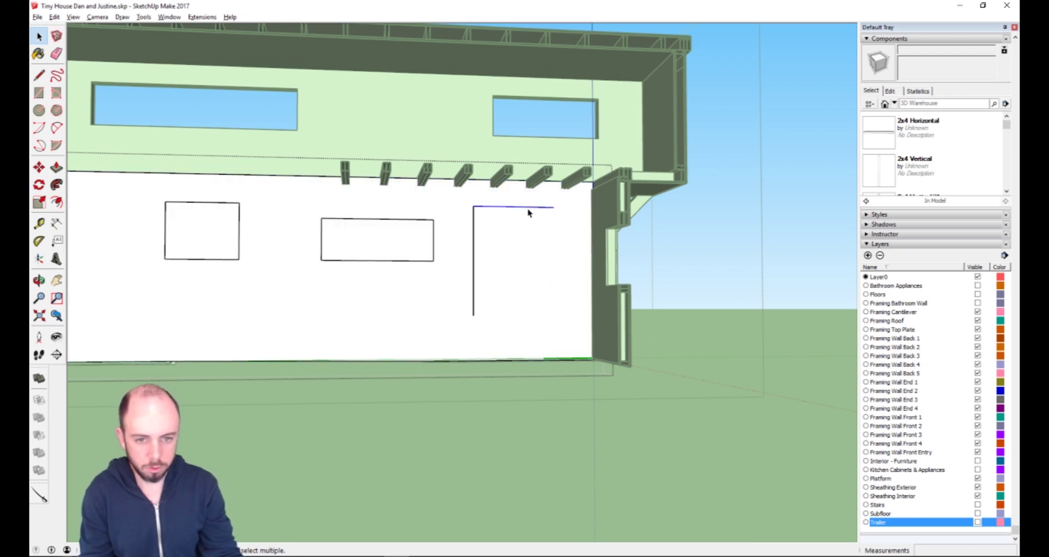
key(Delete)
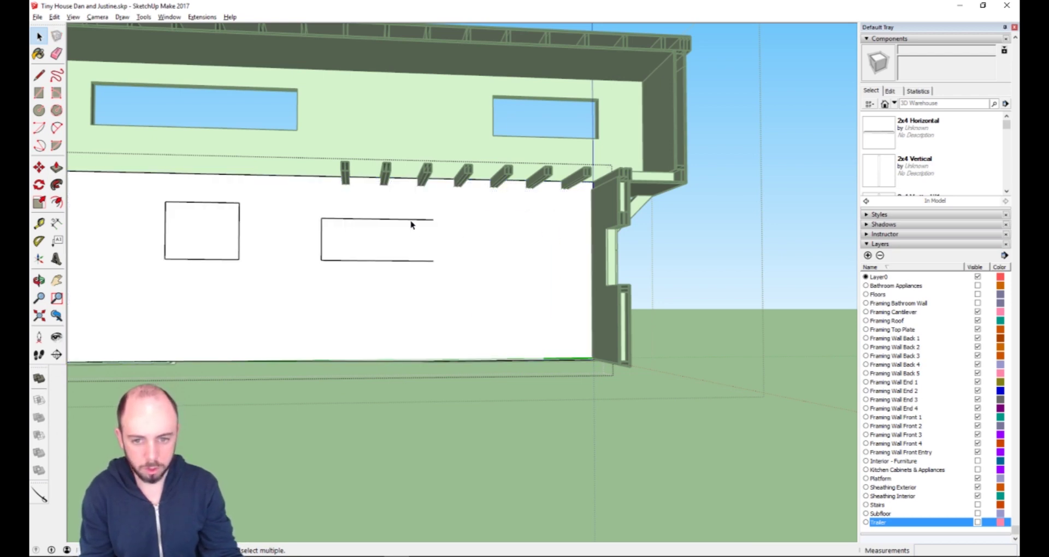
key(Delete)
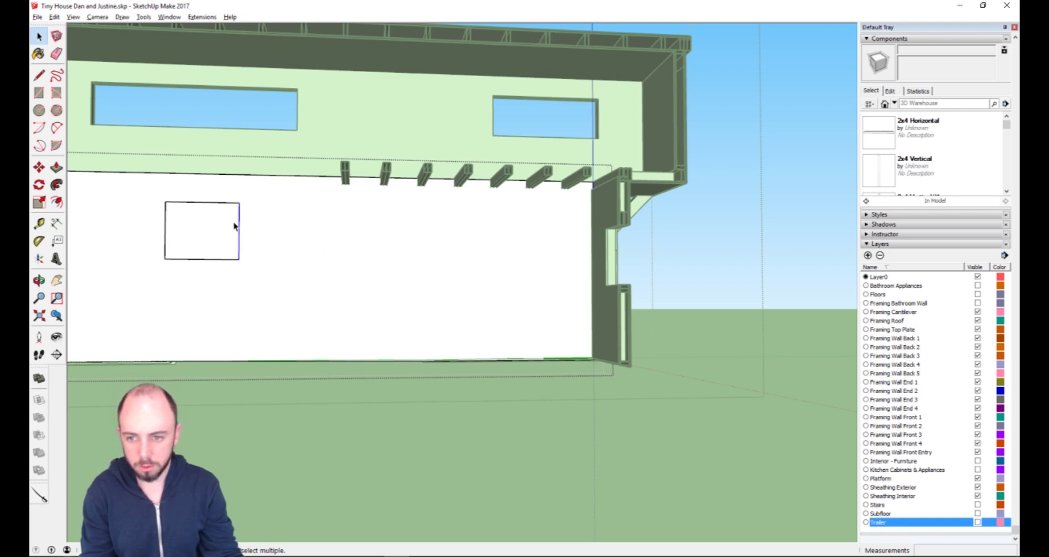
key(Delete)
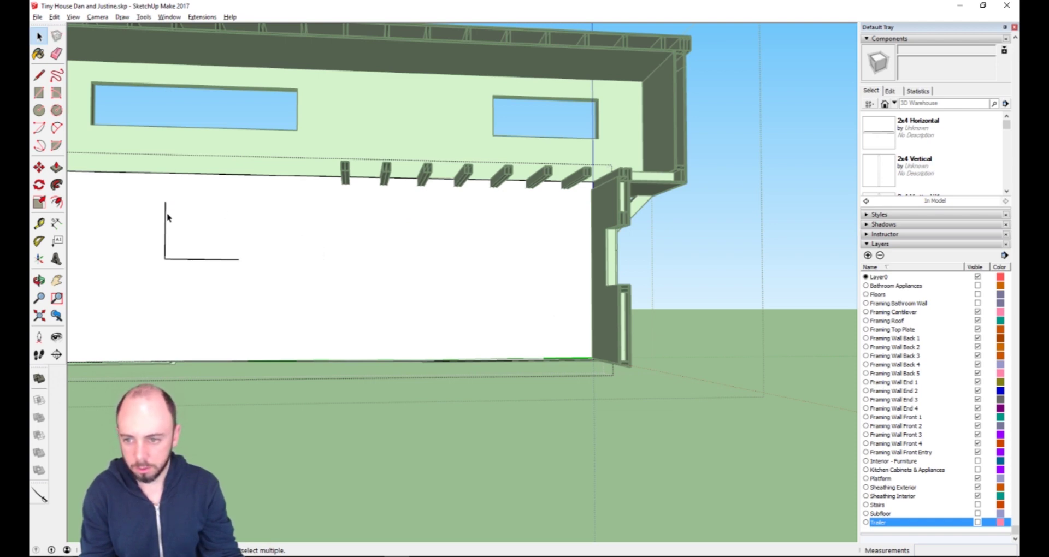
click(167, 217)
click(165, 221)
key(Delete)
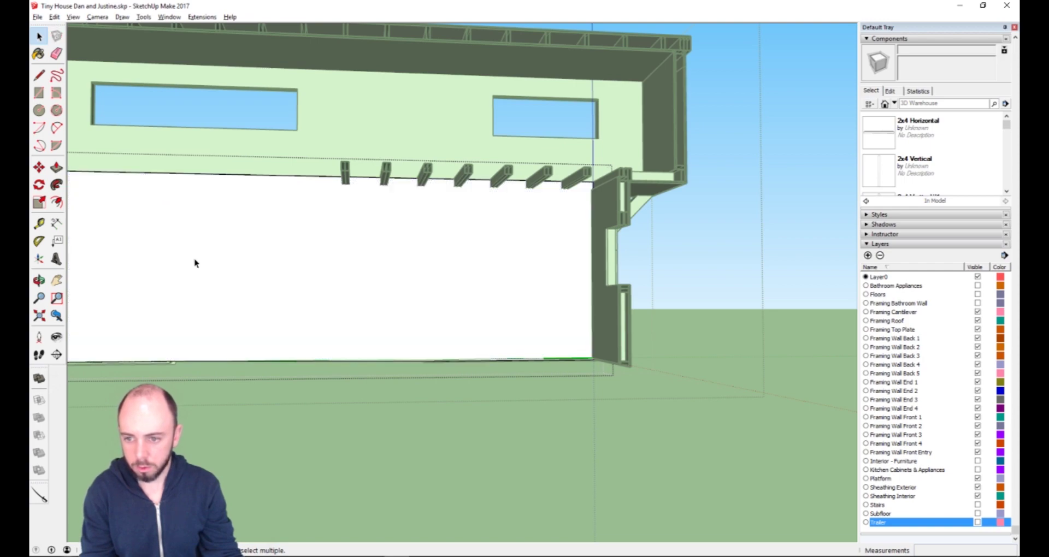
key(o)
drag(479, 313, 465, 329)
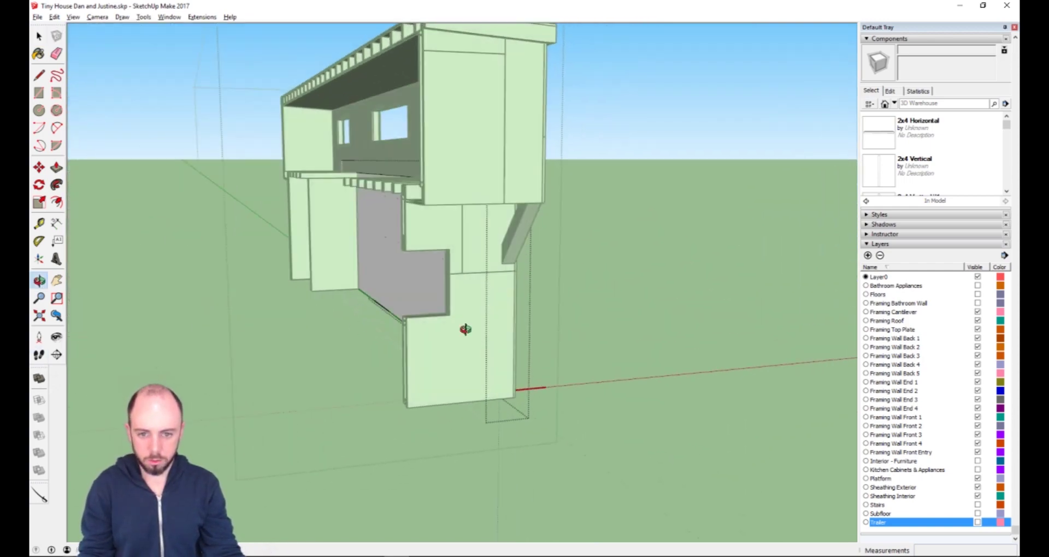
Zoom to the left window's corner, select its face and begin a line there.
drag(500, 275, 294, 244)
scroll(215, 237, up, 6)
key(h)
scroll(306, 211, up, 4)
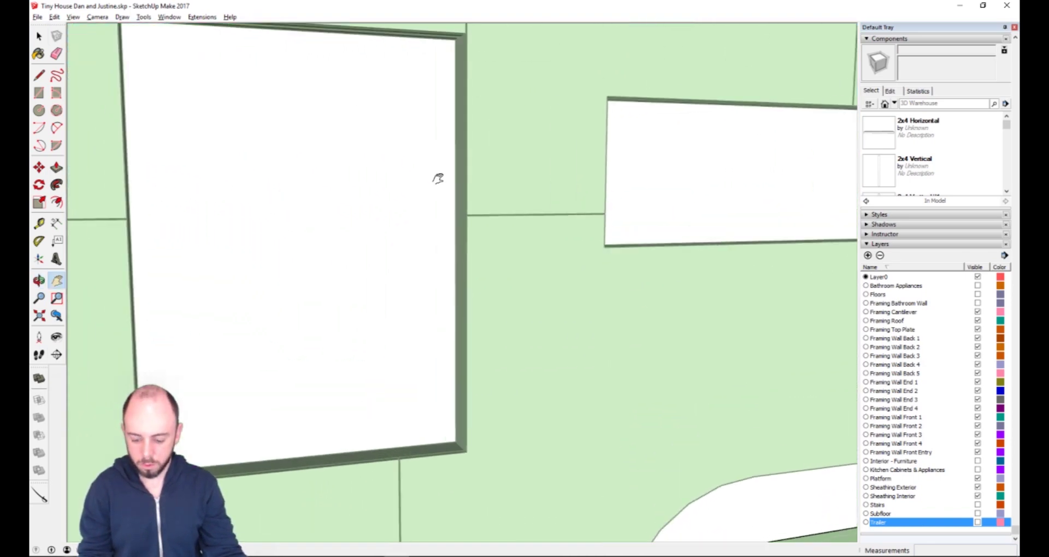
drag(423, 168, 367, 229)
scroll(374, 133, up, 5)
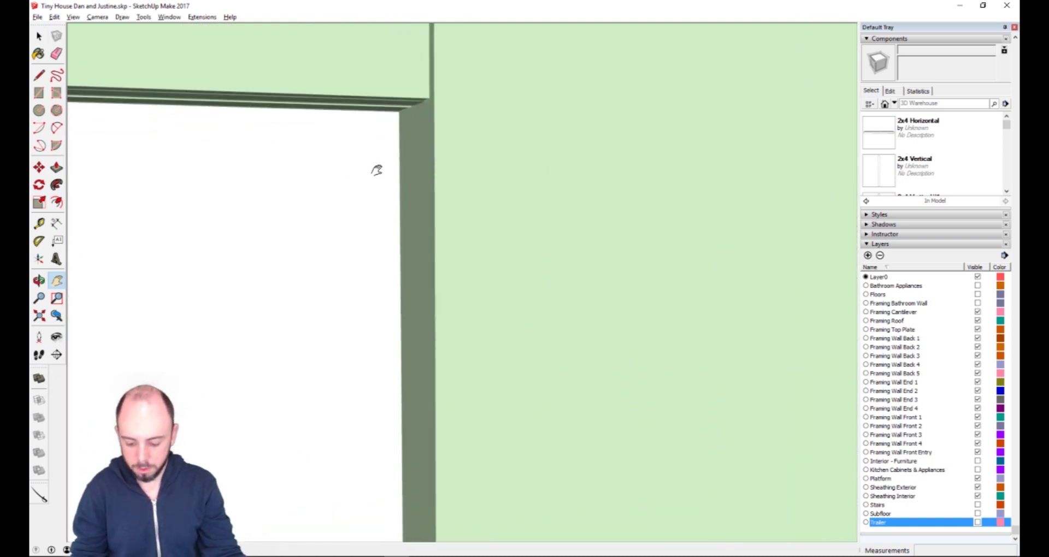
key(space)
click(341, 175)
key(l)
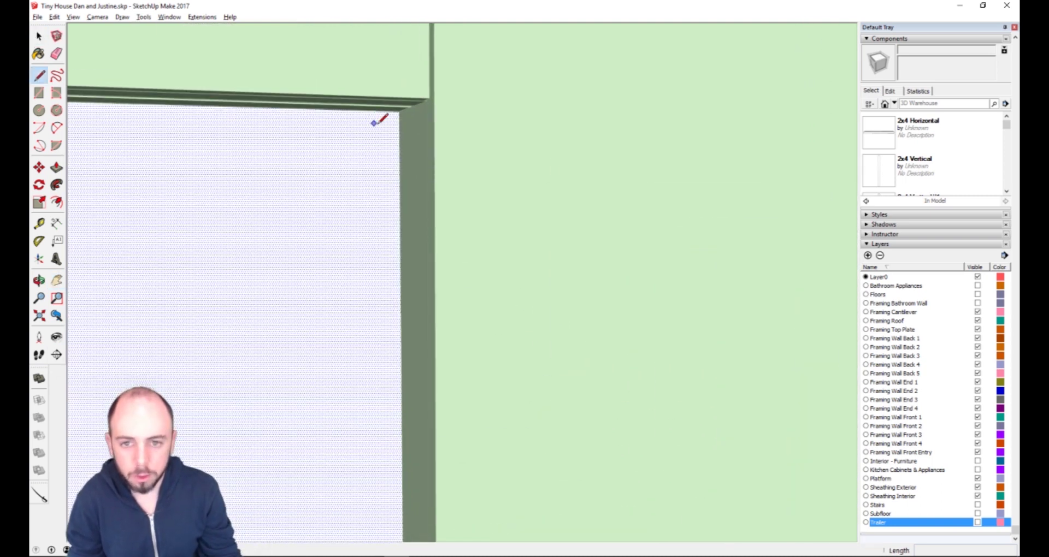
click(399, 109)
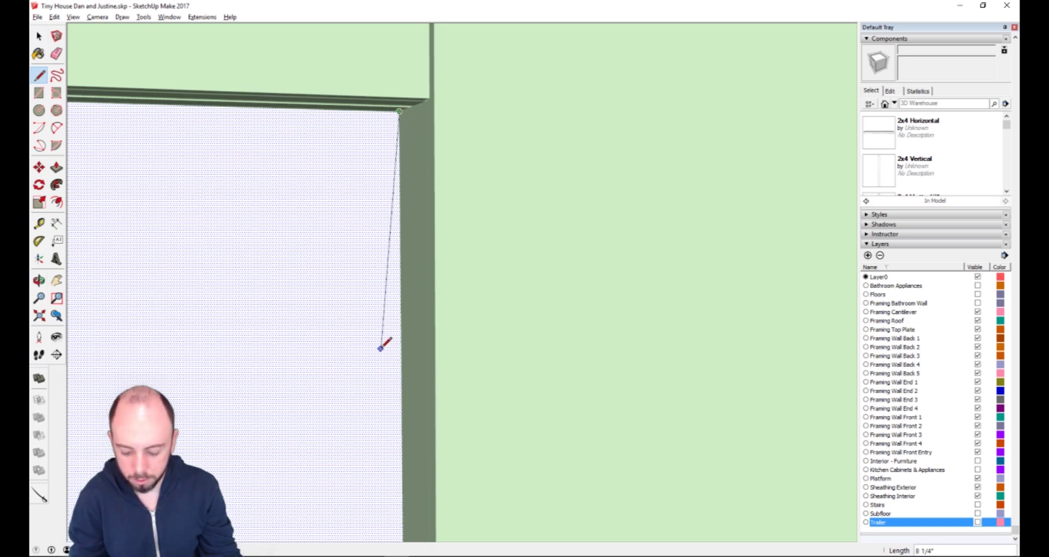
key(h)
mouse_move(384, 370)
mouse_down()
mouse_move(377, 440)
mouse_move(375, 246)
mouse_move(363, 211)
mouse_move(424, 382)
mouse_move(379, 266)
mouse_move(370, 351)
mouse_move(382, 361)
mouse_up()
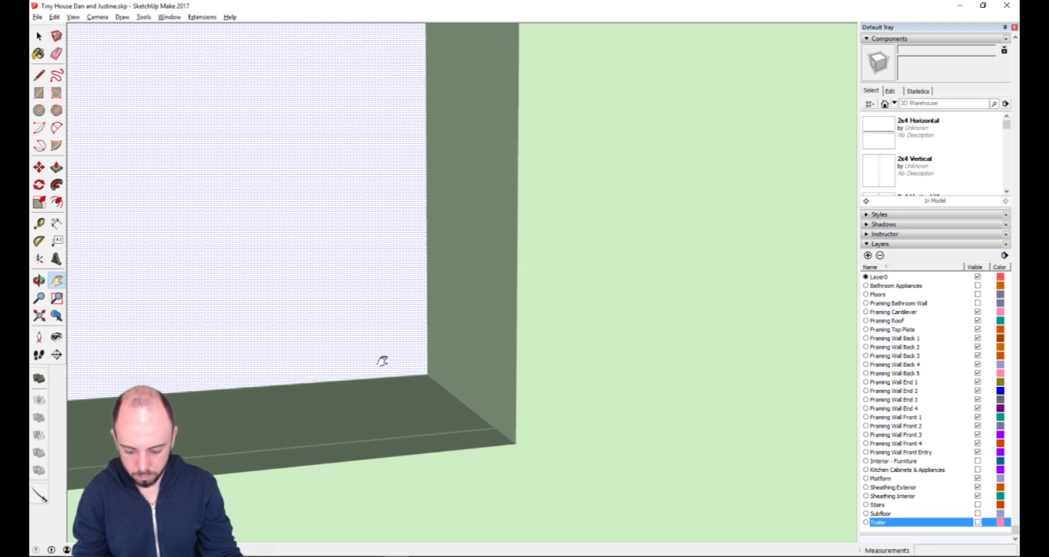
key(l)
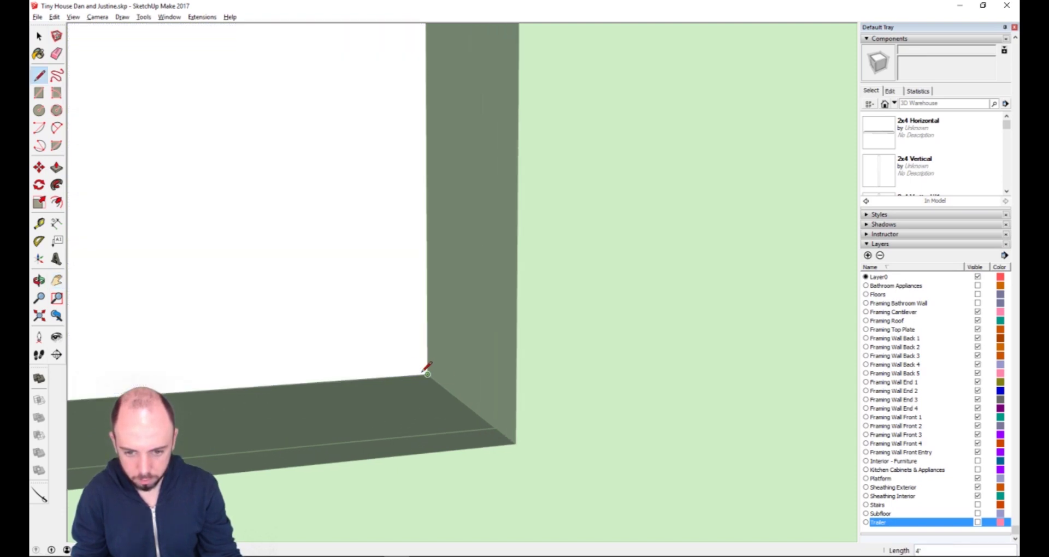
Pan to the long wall's end corner and start, then cancel, a line there.
key(h)
drag(206, 376, 752, 253)
drag(407, 223, 468, 290)
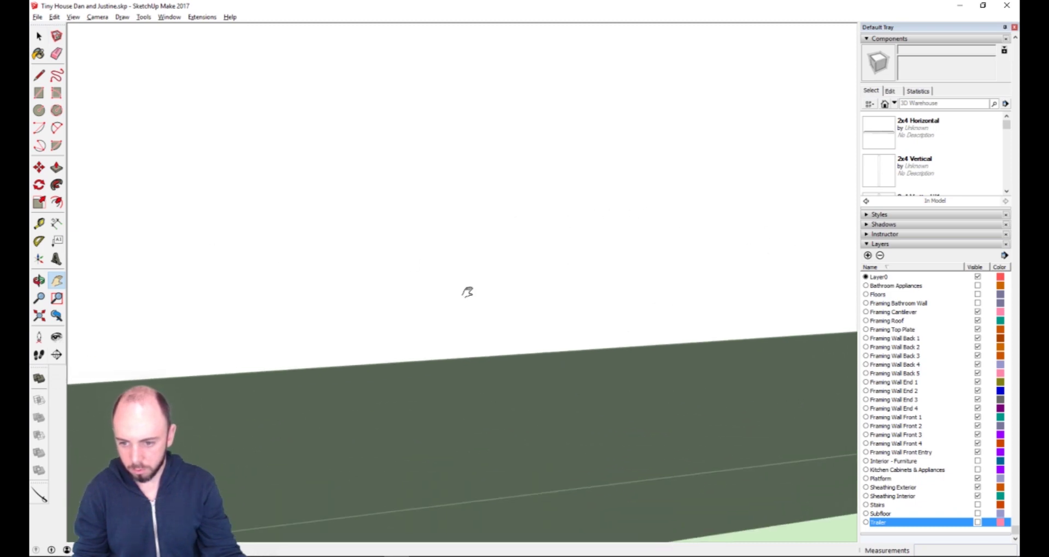
drag(248, 316, 661, 273)
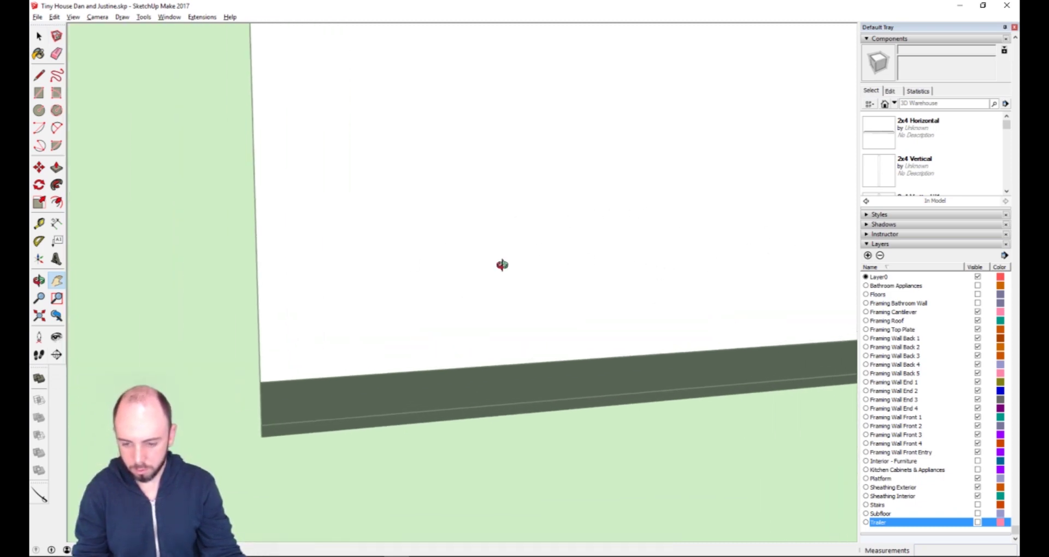
middle_drag(502, 265, 257, 297)
key(l)
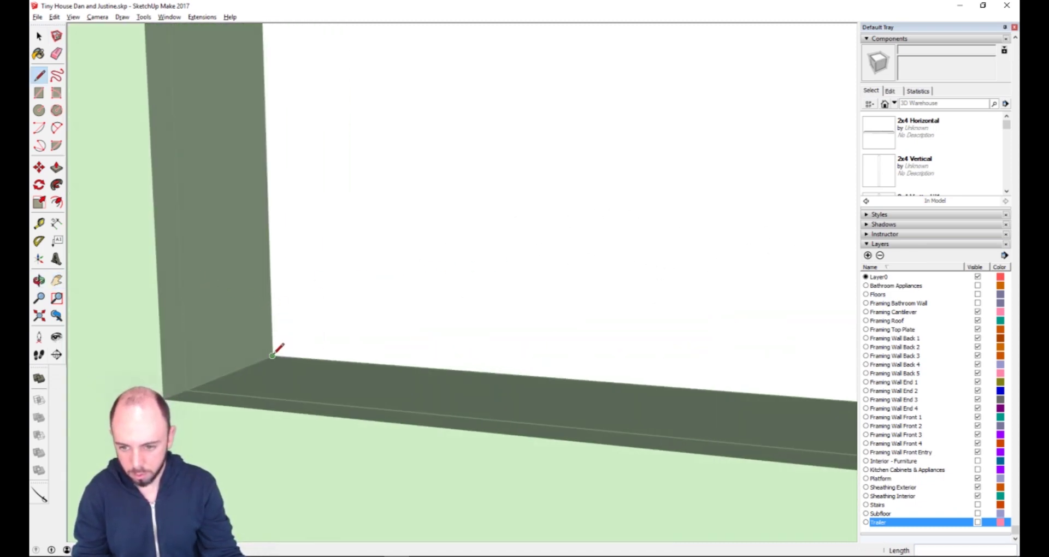
click(272, 356)
key(Escape)
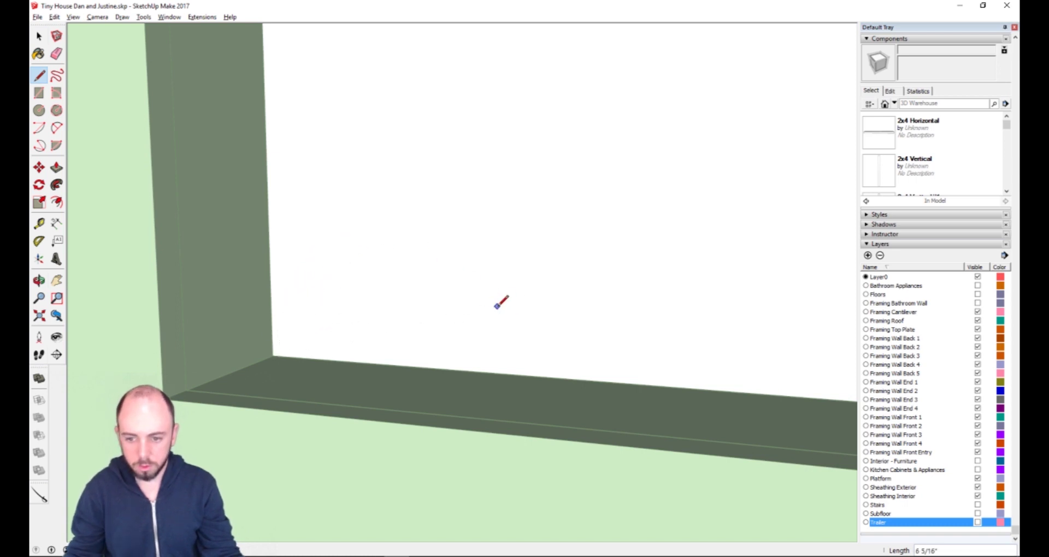
scroll(524, 303, down, 2)
scroll(652, 352, down, 4)
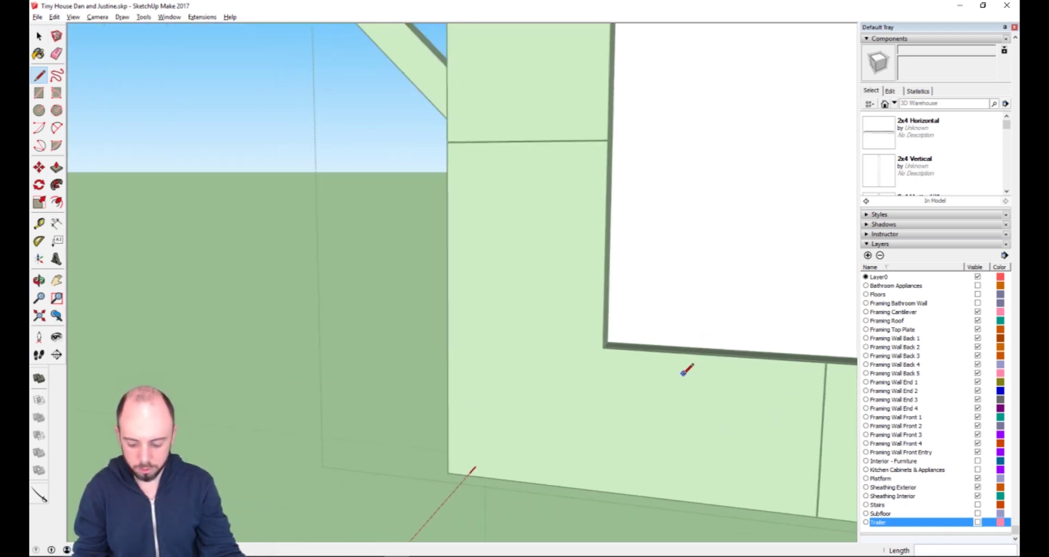
Inspect the sheathing around the window opening from several angles, then switch to OBS.
shift+middle_drag(666, 423, 497, 372)
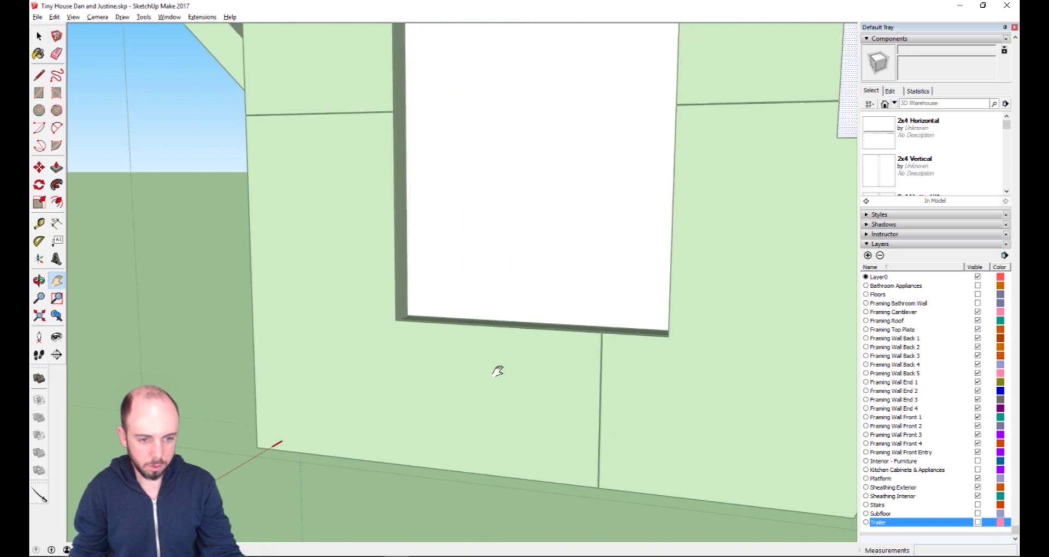
middle_drag(557, 359, 790, 287)
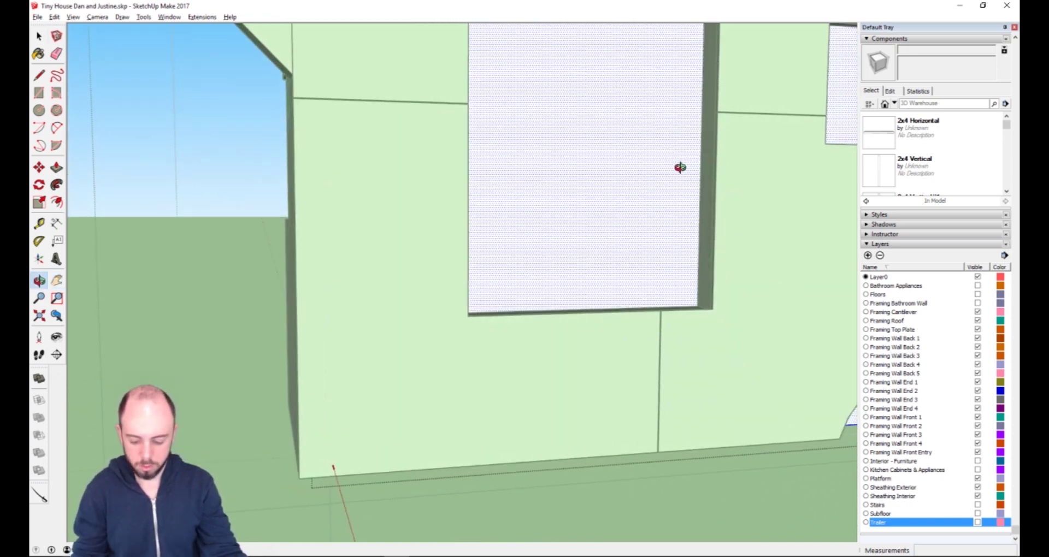
middle_drag(681, 167, 622, 309)
scroll(621, 233, up, 3)
shift+middle_drag(620, 233, 593, 209)
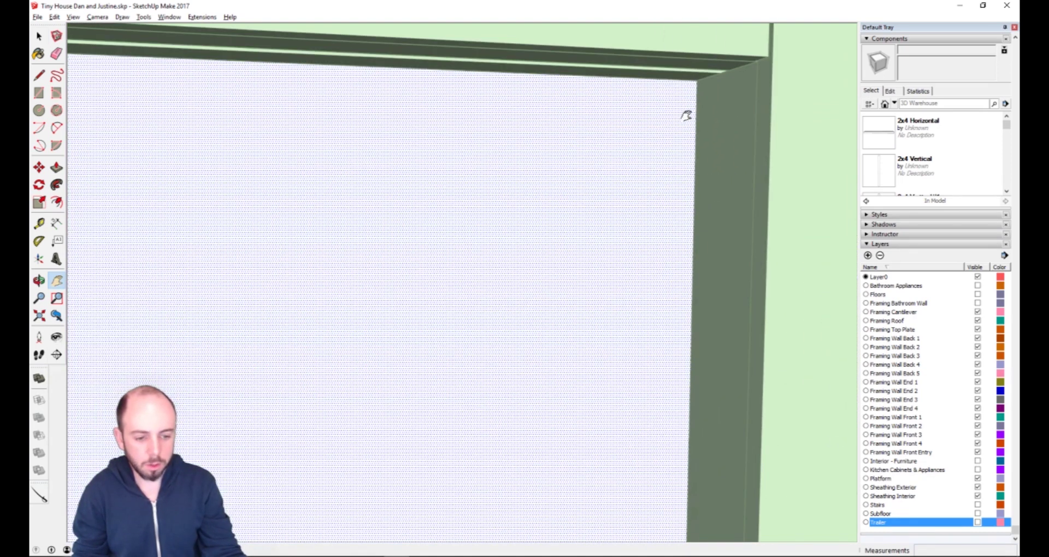
middle_drag(652, 212, 821, 172)
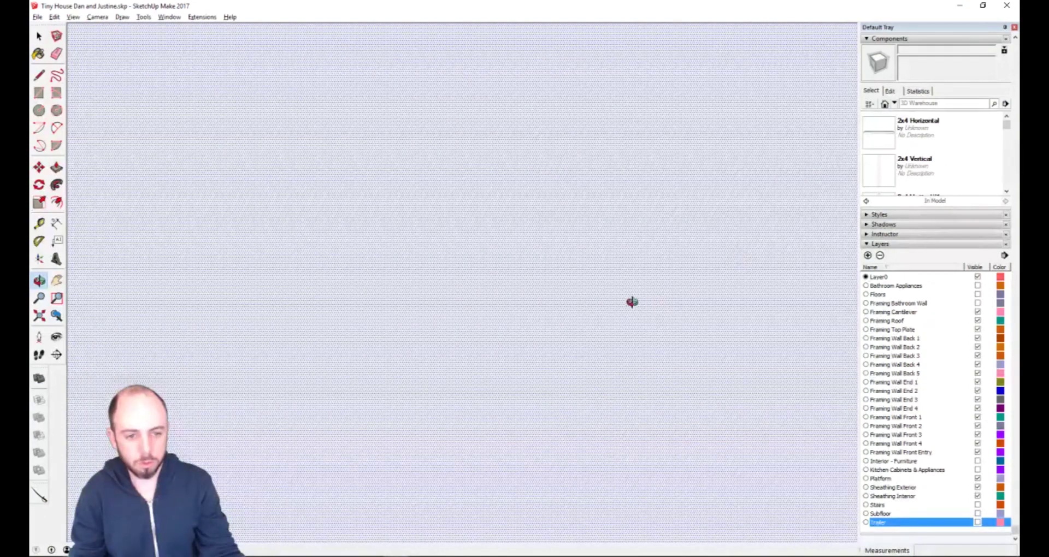
scroll(604, 337, down, 10)
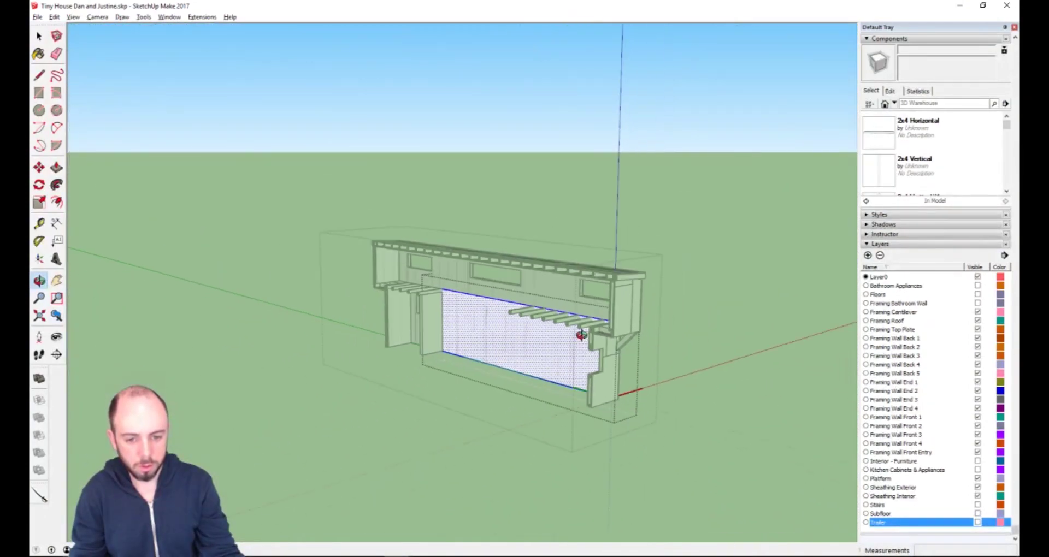
scroll(512, 390, up, 8)
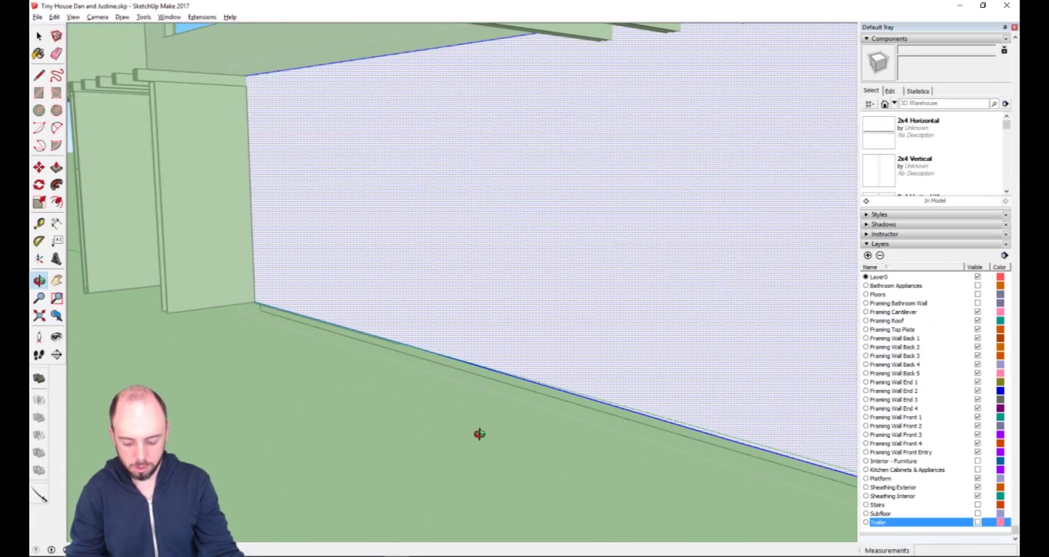
middle_drag(496, 410, 652, 351)
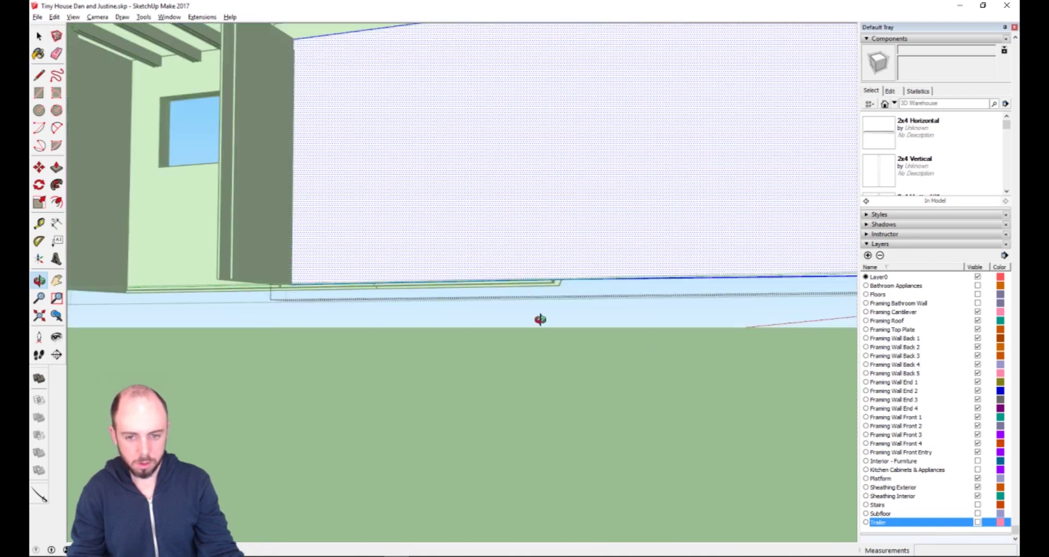
middle_drag(540, 320, 631, 249)
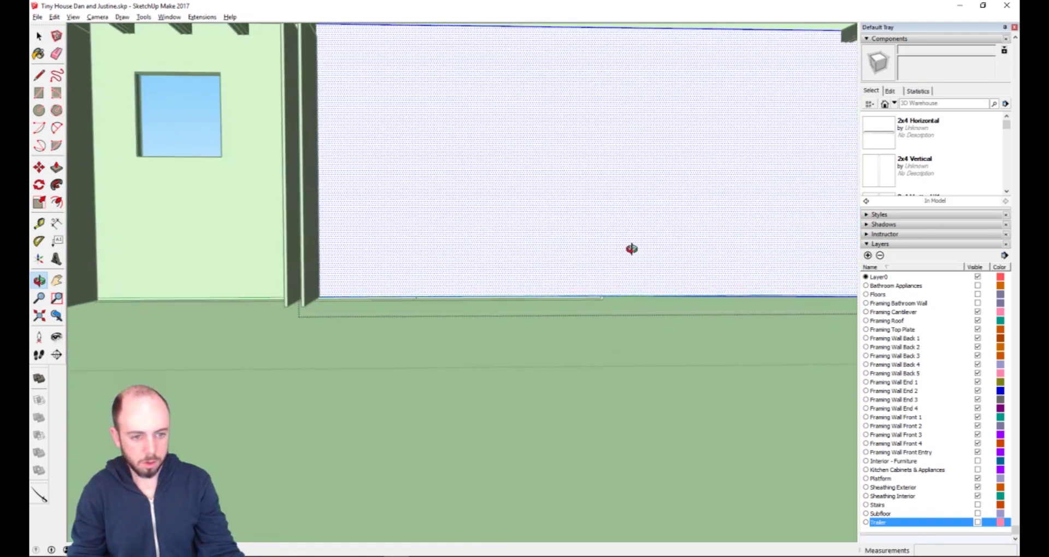
scroll(632, 249, down, 10)
scroll(721, 295, up, 3)
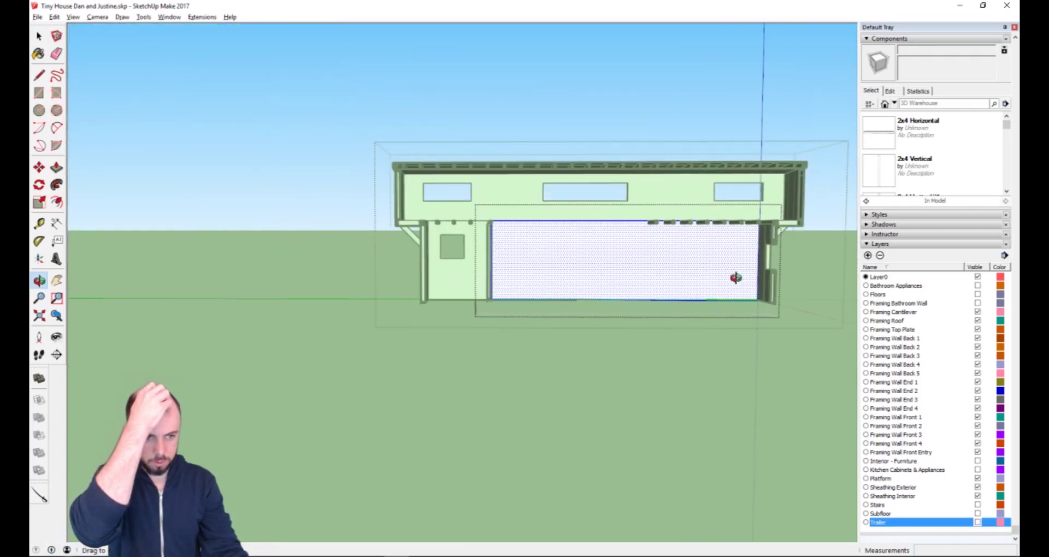
scroll(736, 277, up, 4)
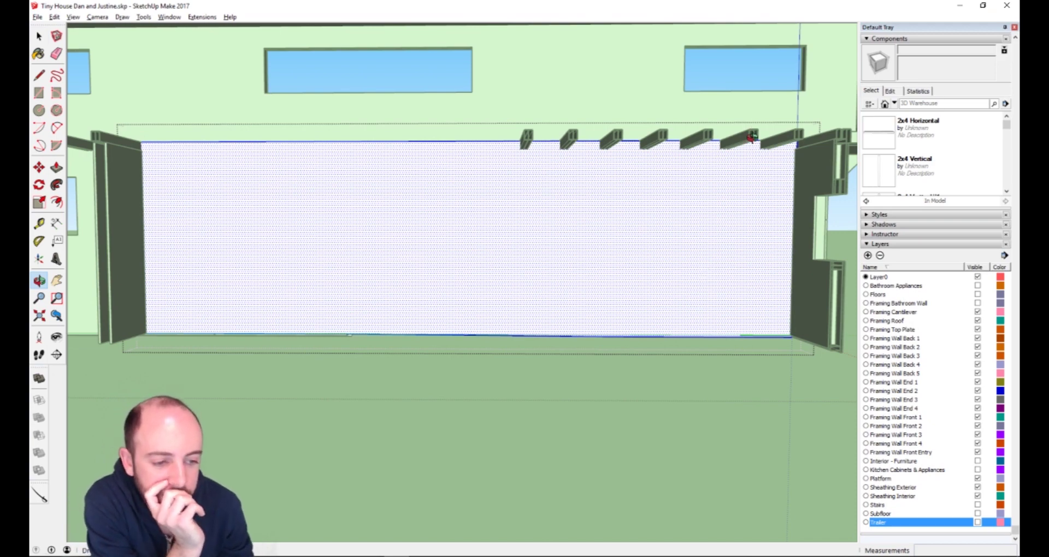
mouse_move(878, 549)
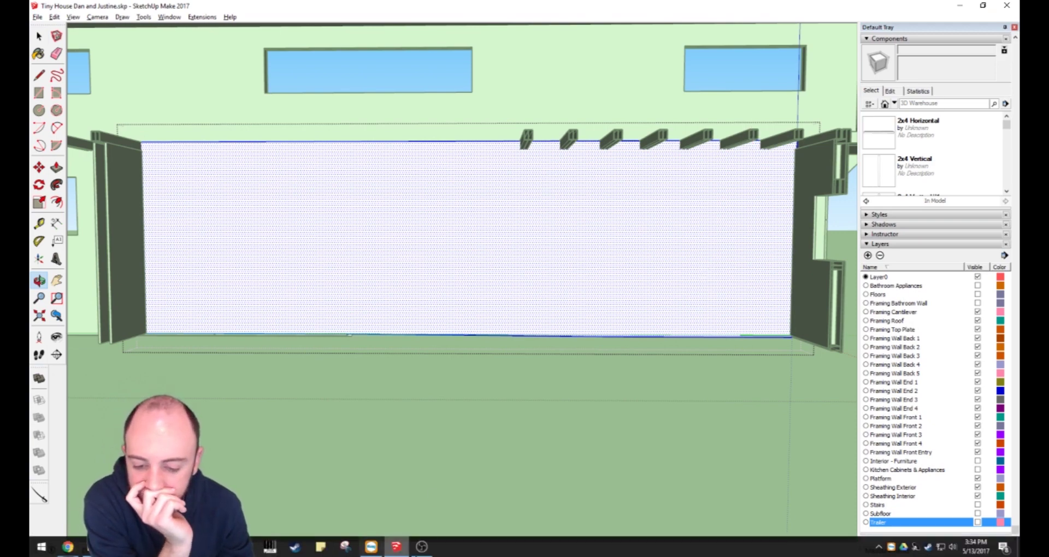
click(421, 546)
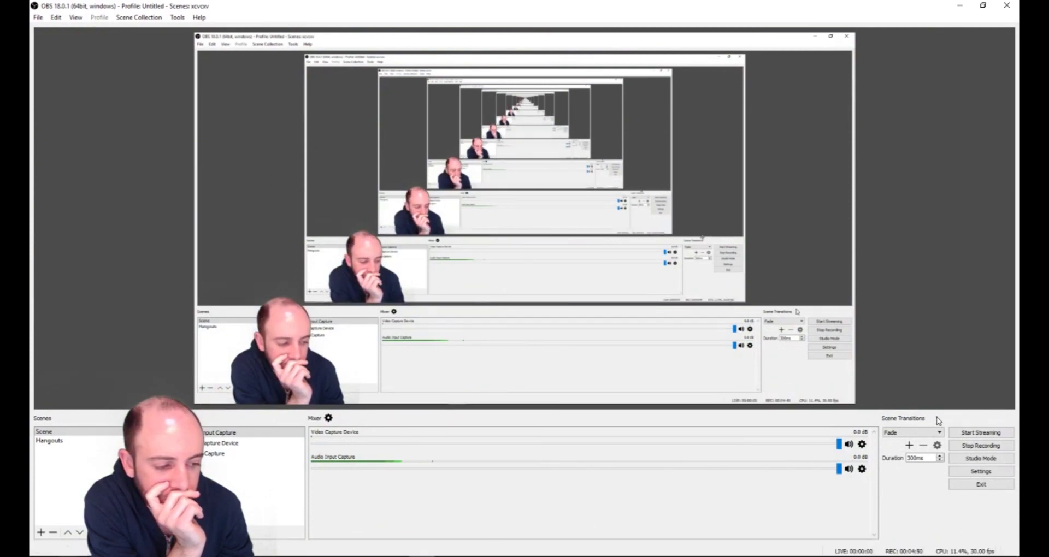
Stop the recording and start a line on the sheathing above the wheel arc.
click(973, 445)
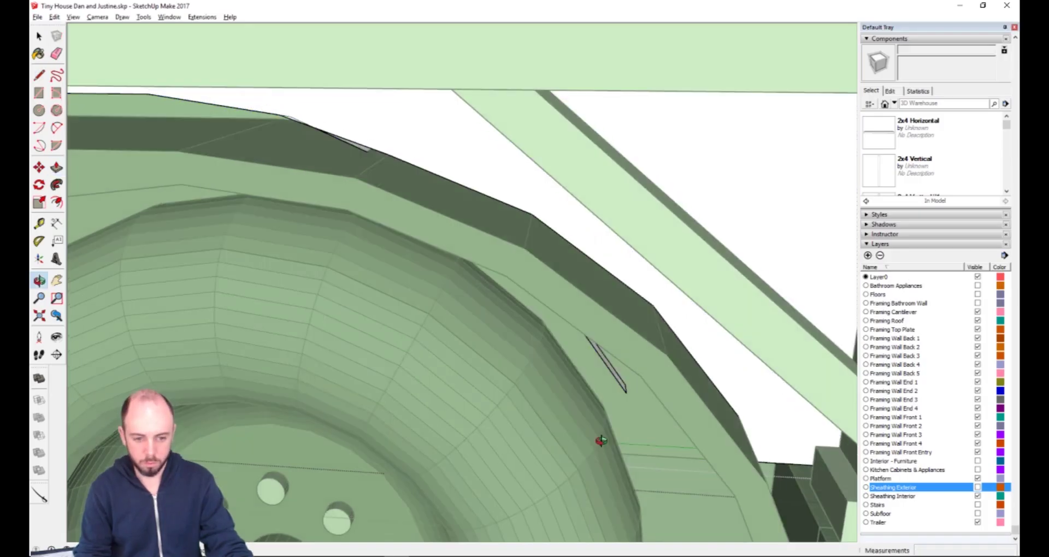
drag(601, 441, 625, 307)
drag(403, 257, 750, 354)
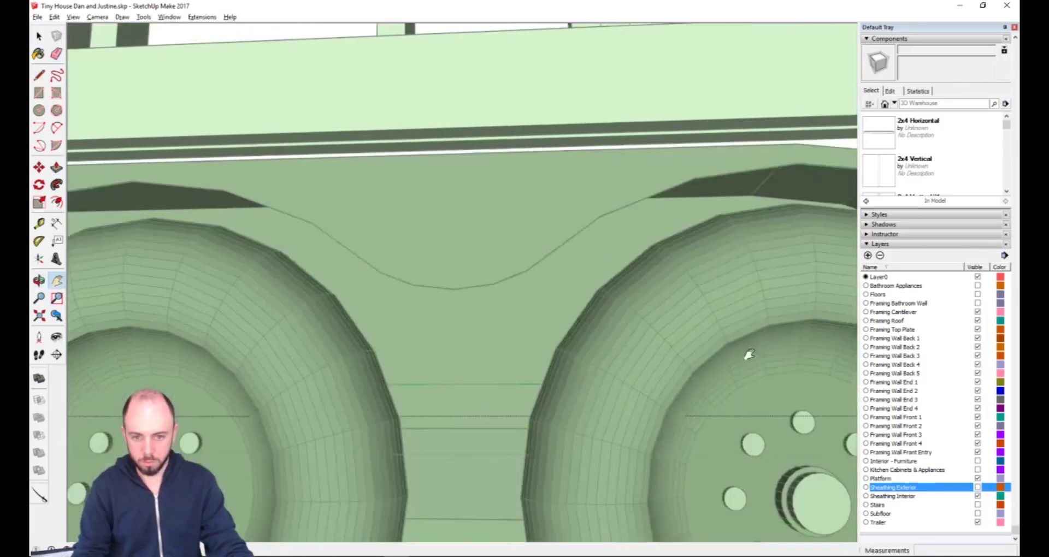
middle_drag(749, 355, 547, 285)
scroll(544, 284, up, 3)
key(l)
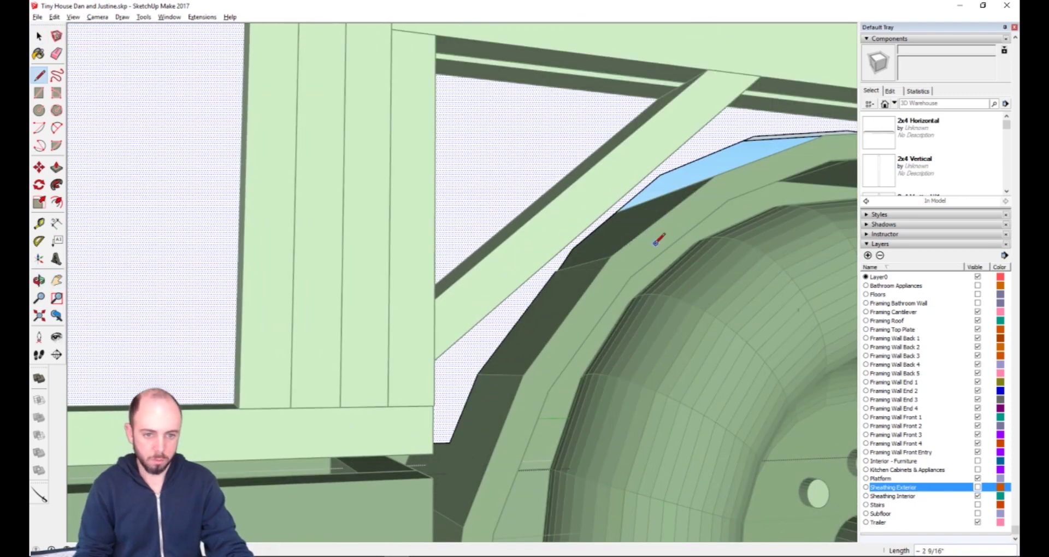
middle_drag(659, 240, 714, 424)
scroll(452, 405, up, 3)
click(482, 354)
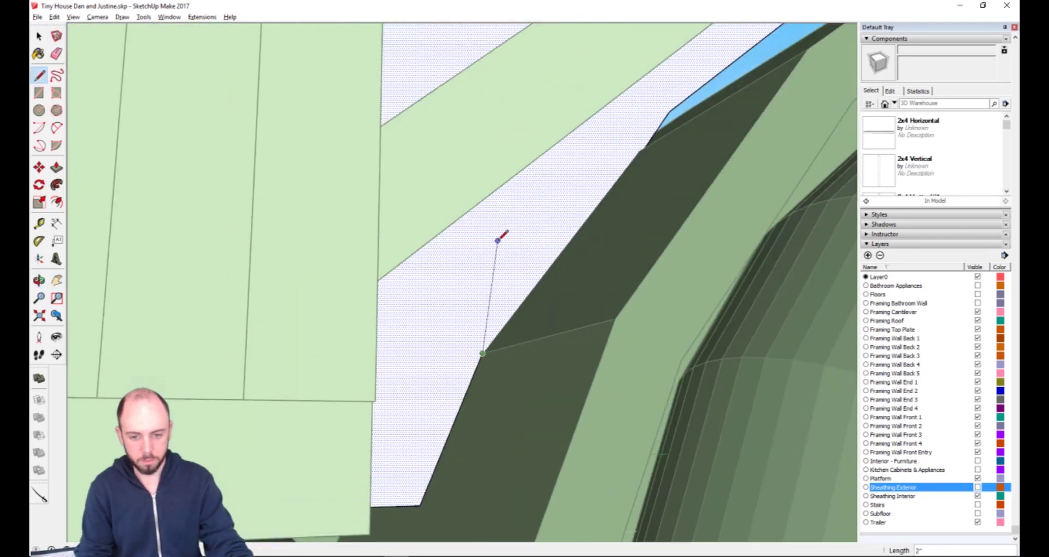
scroll(642, 138, up, 3)
scroll(628, 157, up, 3)
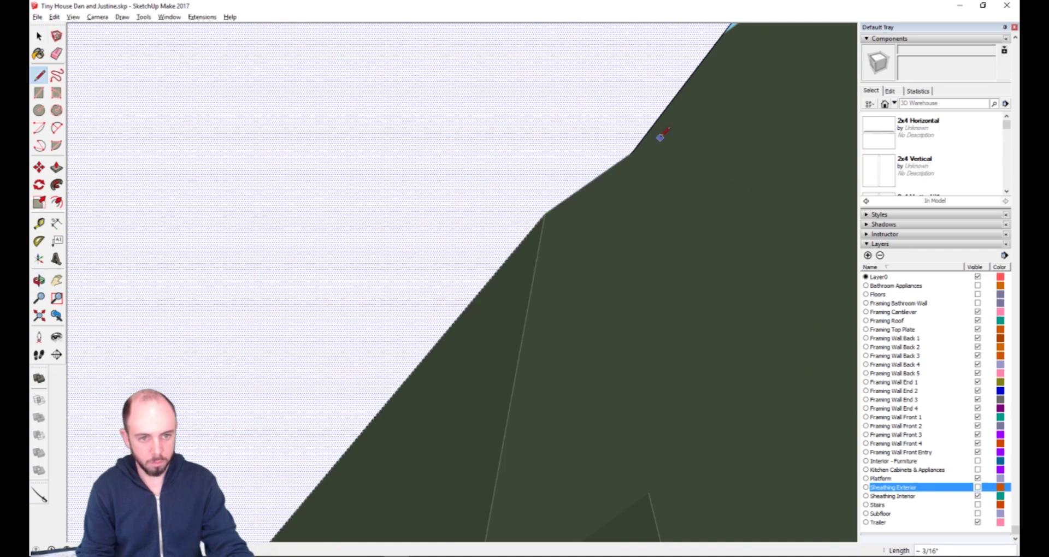
scroll(660, 137, down, 6)
Take the Eraser and orbit the trailer side to a close-up of the wheel-well arc.
key(e)
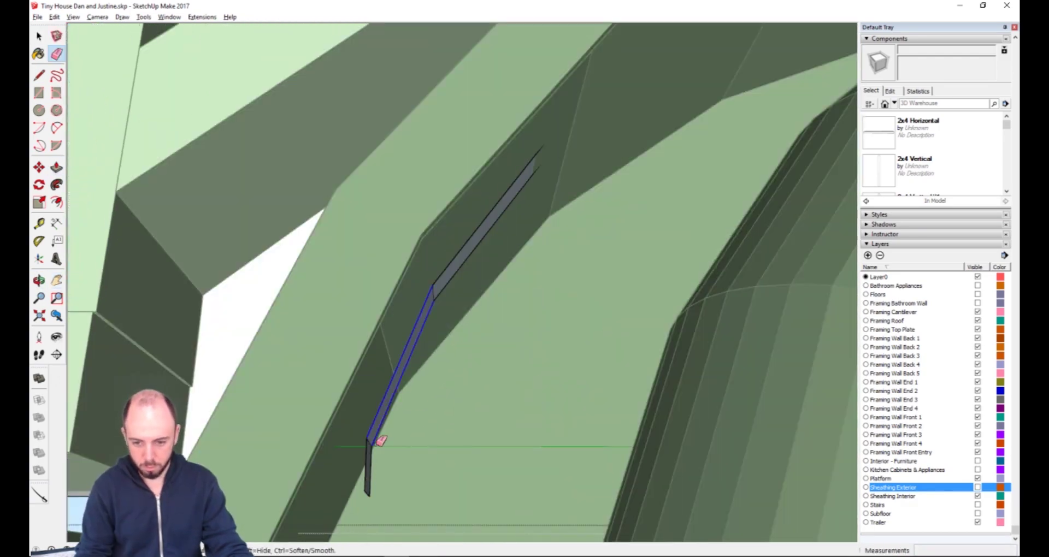
scroll(451, 281, down, 10)
middle_drag(555, 464, 577, 273)
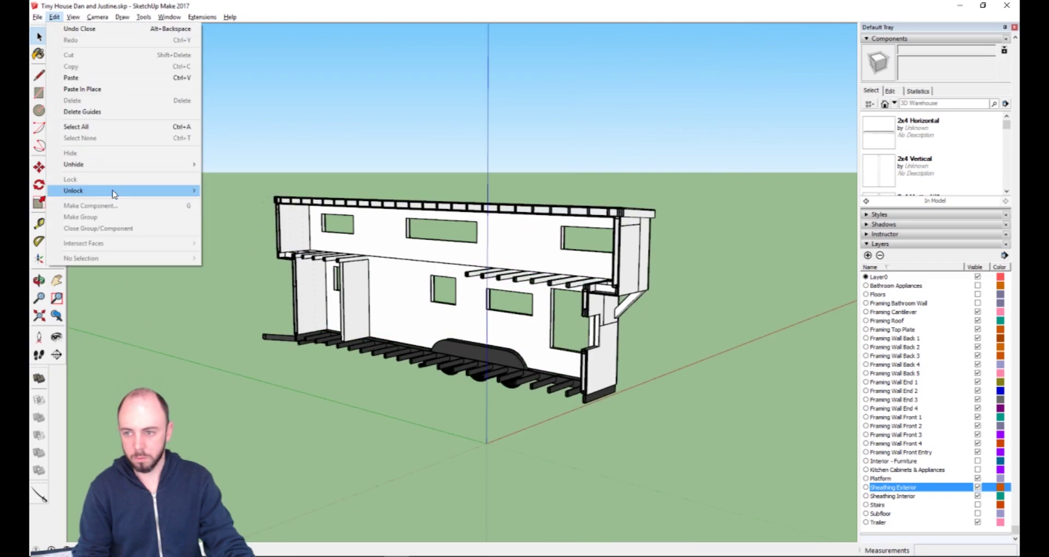
click(113, 195)
middle_drag(665, 475, 262, 229)
scroll(465, 328, up, 15)
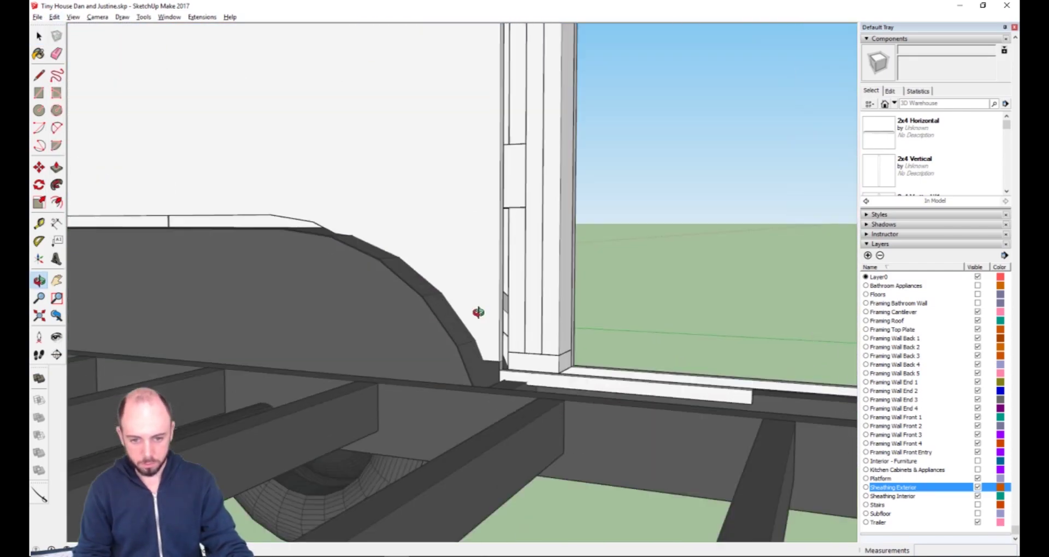
key(space)
scroll(498, 370, down, 5)
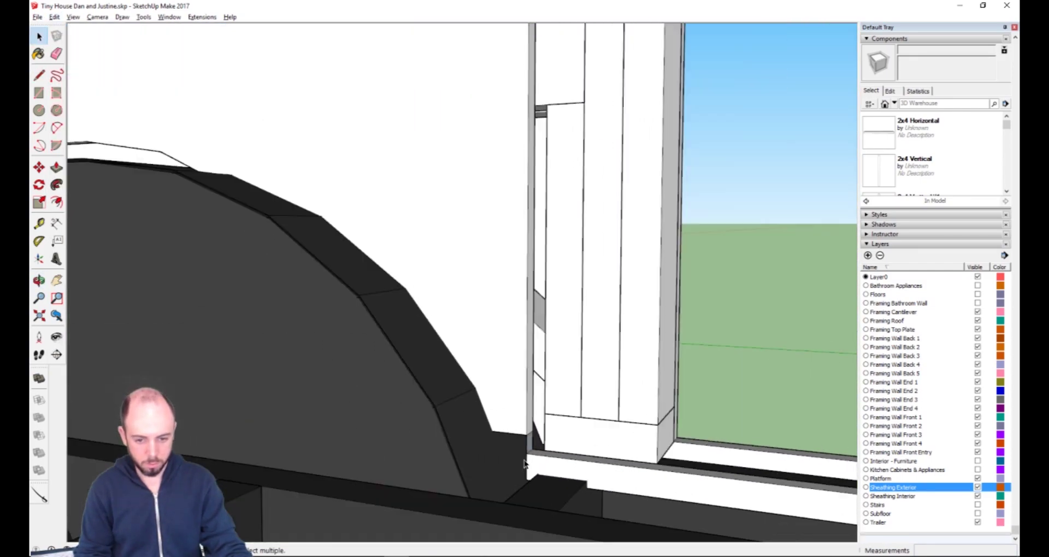
key(o)
middle_drag(435, 465, 411, 365)
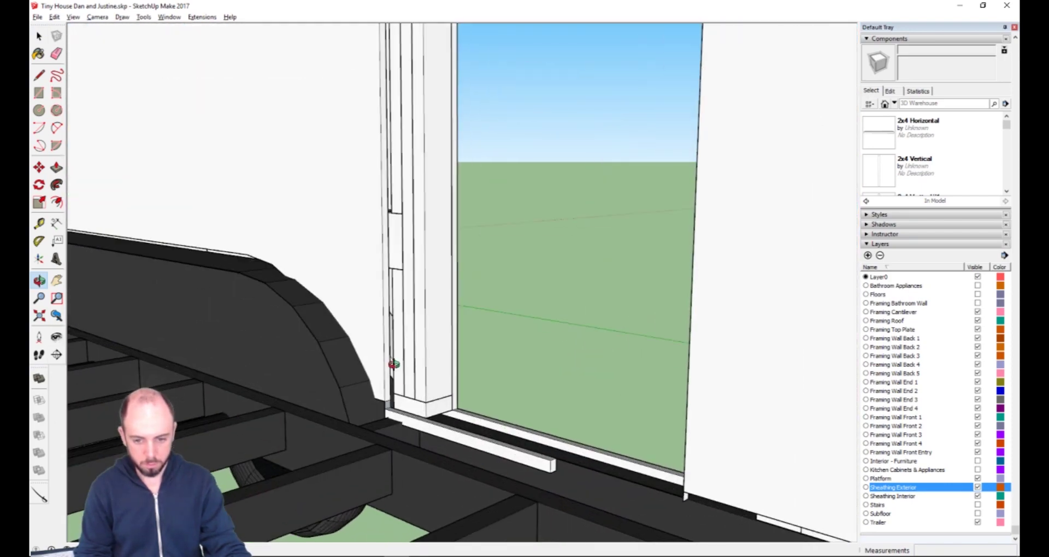
key(p)
middle_drag(427, 418, 534, 479)
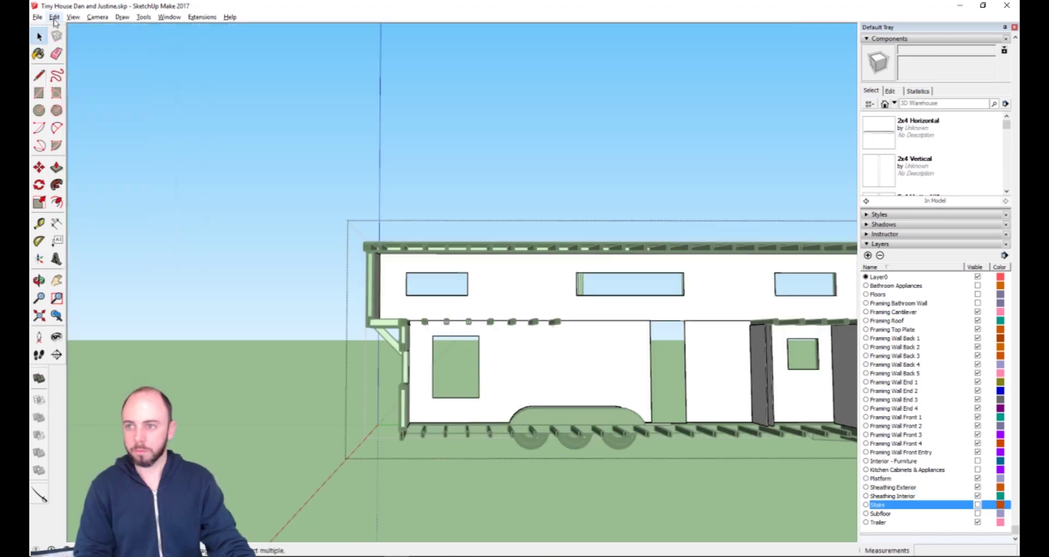
Turn on the Floors layer and view the house from below.
scroll(211, 367, down, 2)
scroll(315, 465, up, 1)
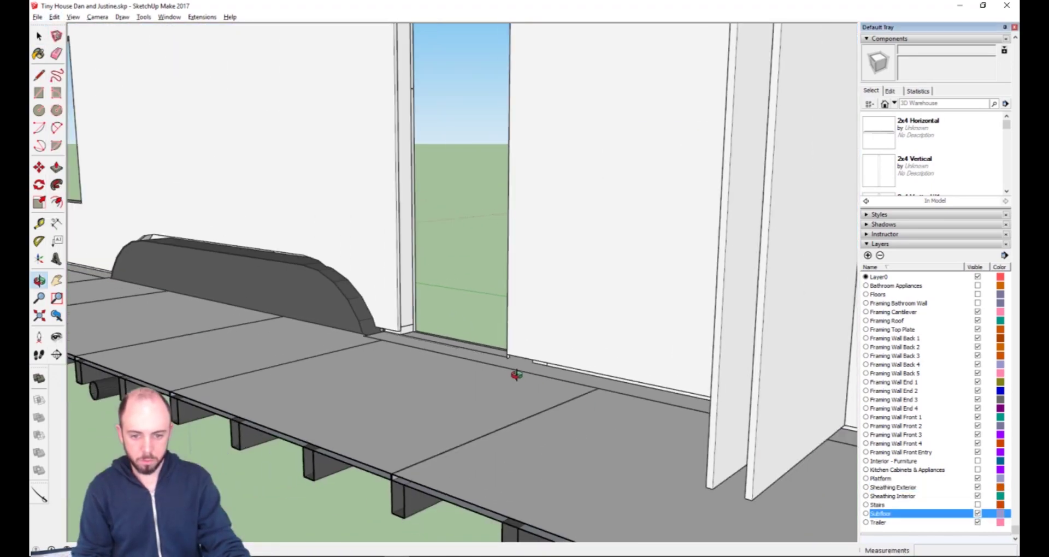
click(977, 294)
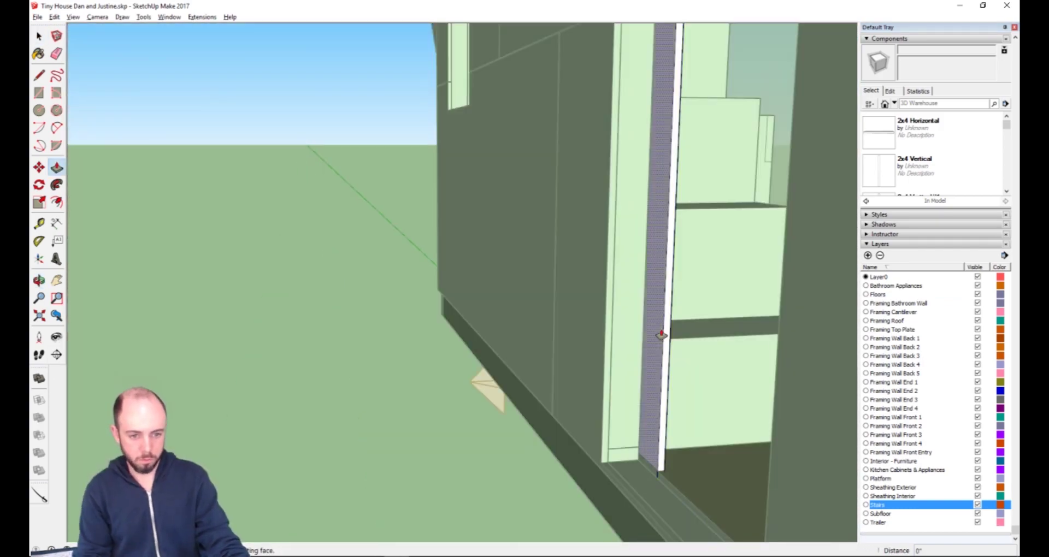
scroll(597, 496, down, 5)
middle_drag(597, 496, 370, 156)
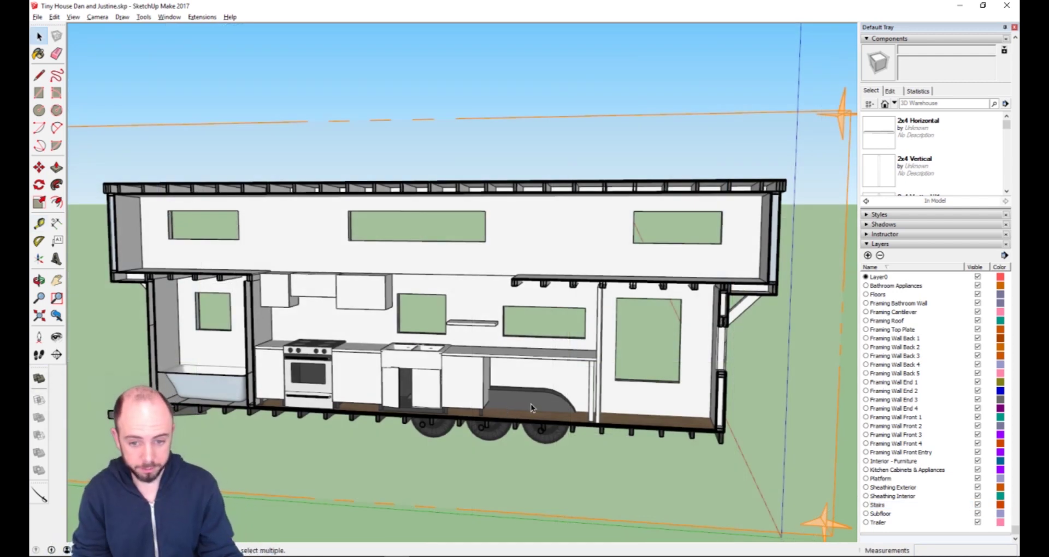
scroll(500, 408, down, 3)
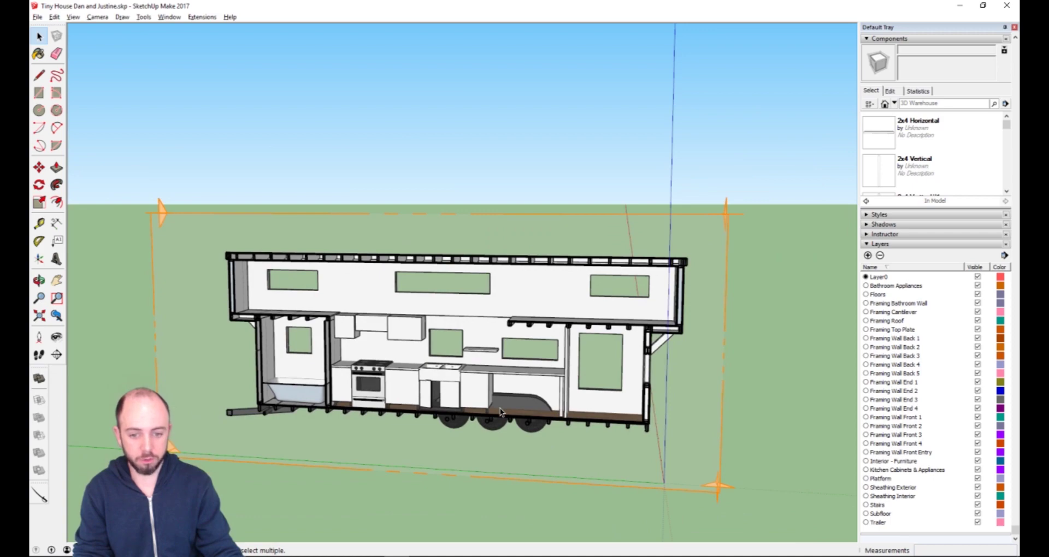
scroll(501, 411, up, 5)
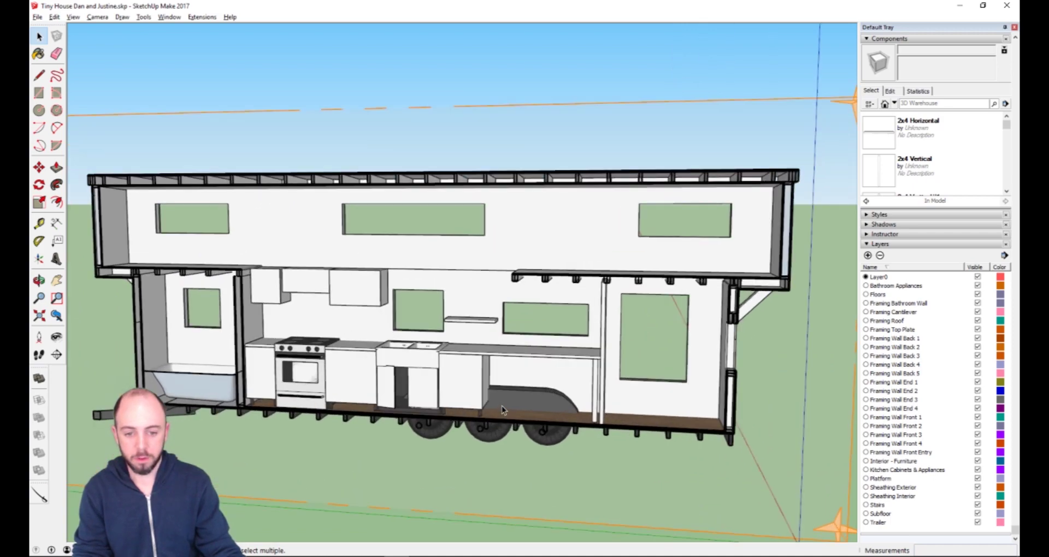
Orbit around the kitchen cabinets and wheel well, then select the section plane.
middle_drag(579, 438, 371, 384)
scroll(546, 408, up, 5)
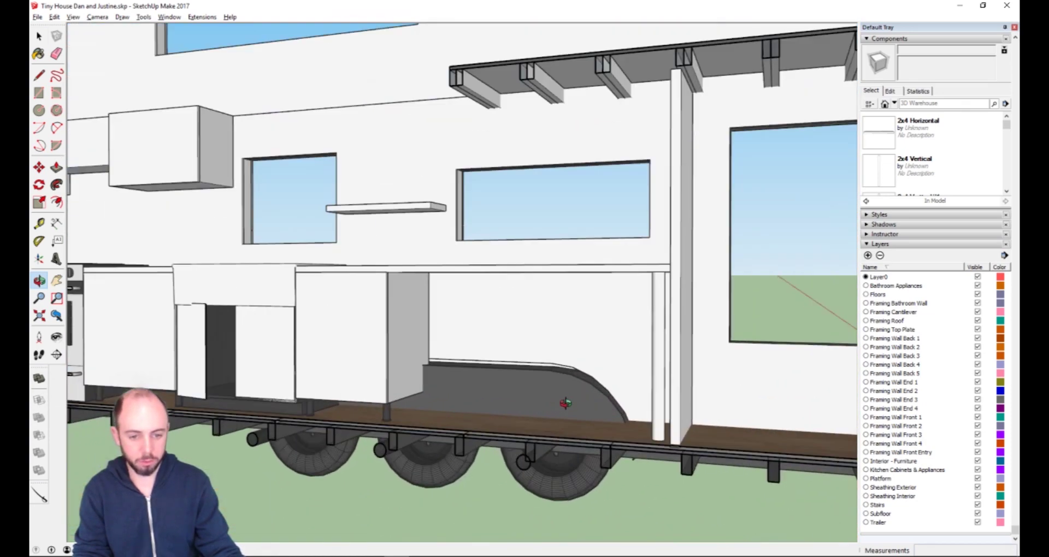
middle_drag(565, 403, 569, 431)
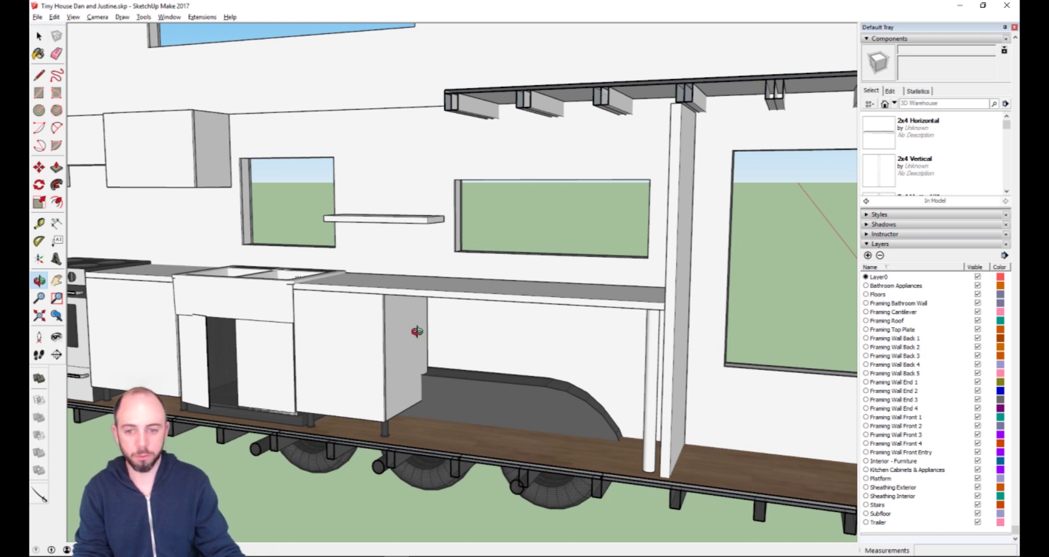
drag(373, 368, 409, 363)
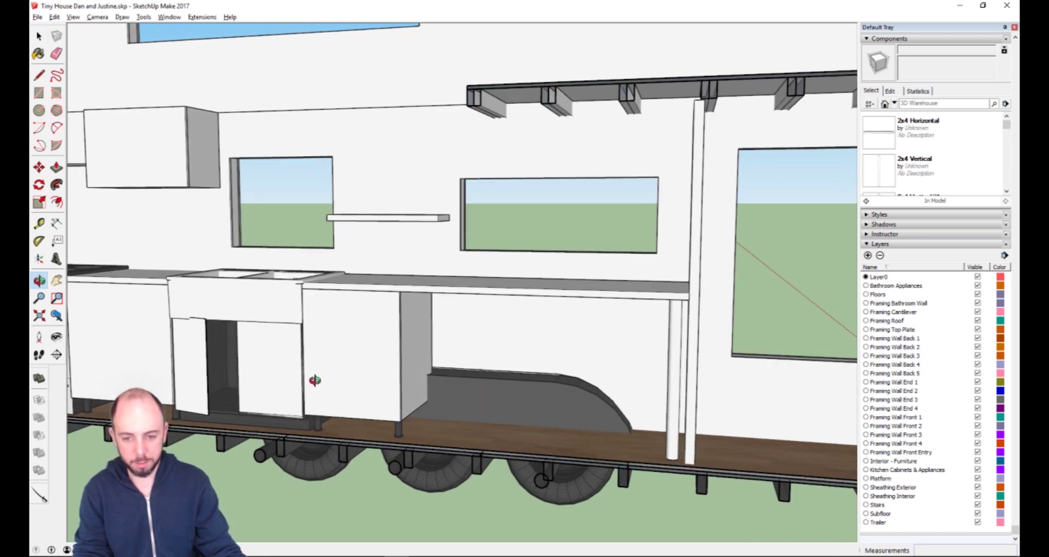
drag(313, 379, 446, 363)
drag(273, 398, 256, 396)
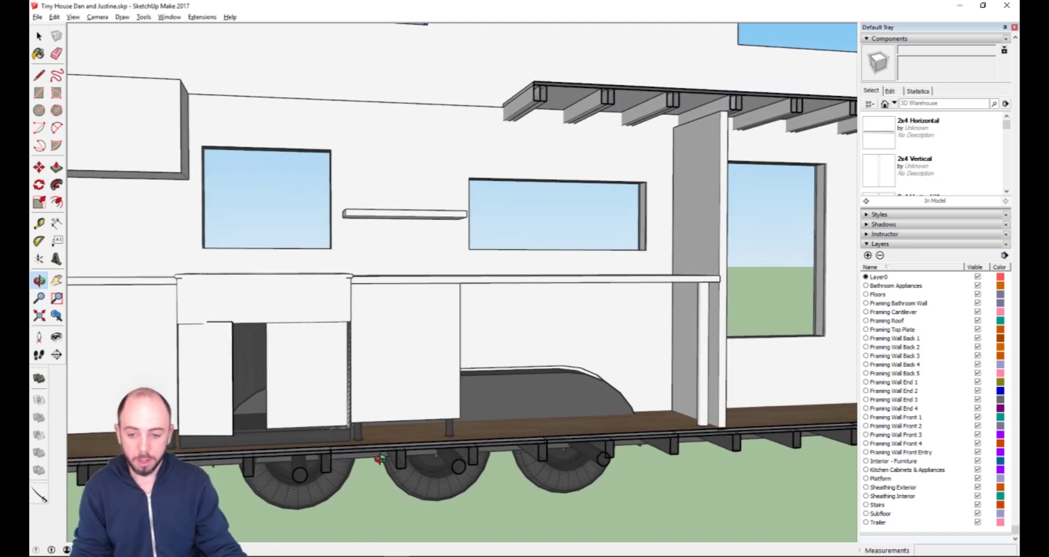
scroll(381, 461, down, 8)
key(space)
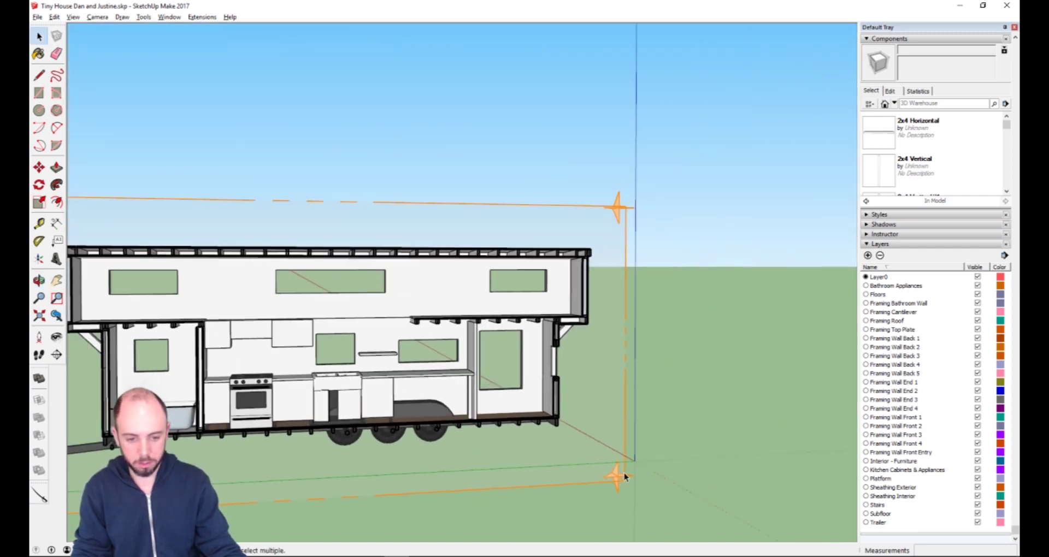
click(618, 483)
Delete the old section plane and place a new section cut on the stairs side.
key(Delete)
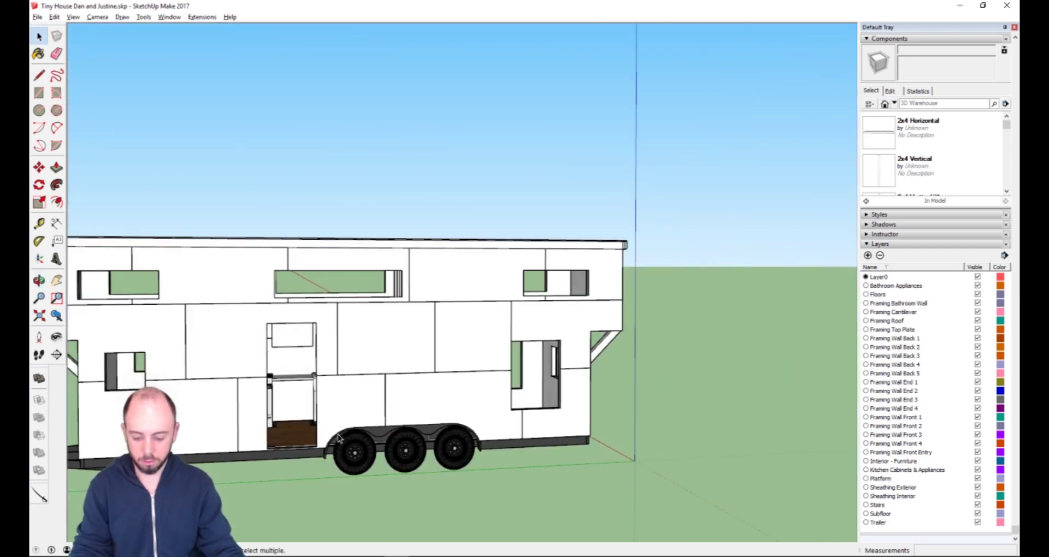
key(o)
drag(171, 333, 611, 437)
click(57, 355)
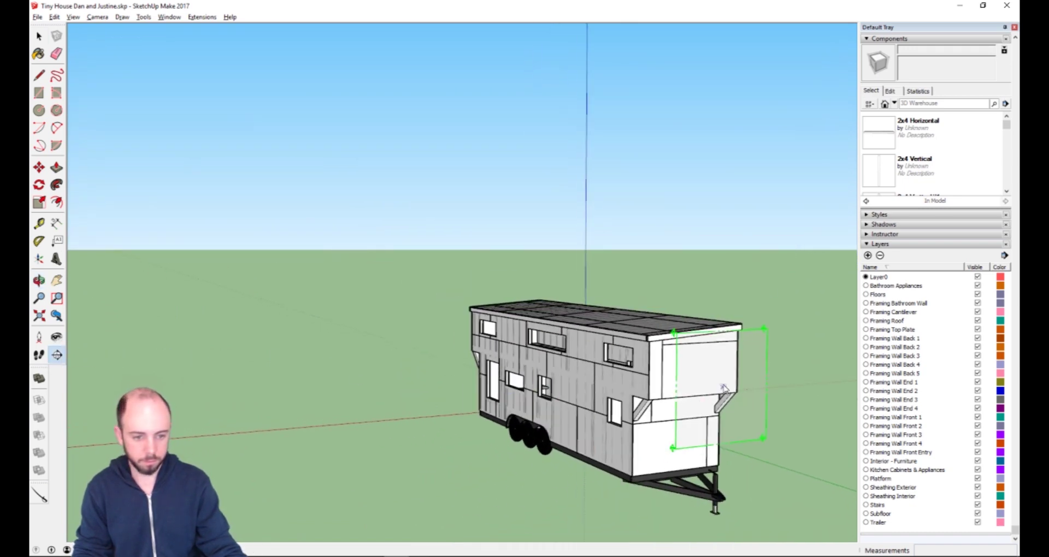
click(715, 377)
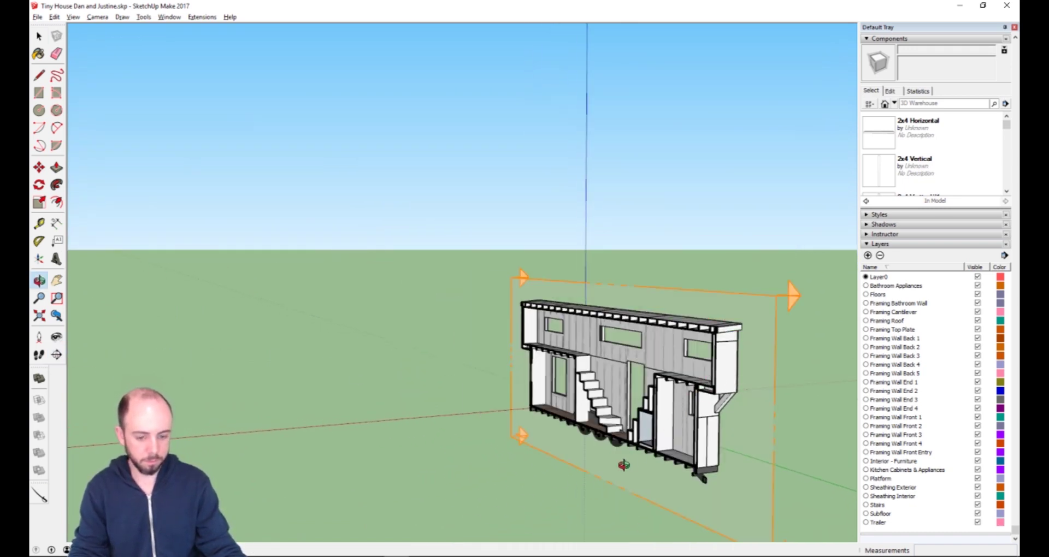
Frame both exposed staircases in the new section view.
drag(584, 483, 480, 438)
scroll(480, 439, up, 8)
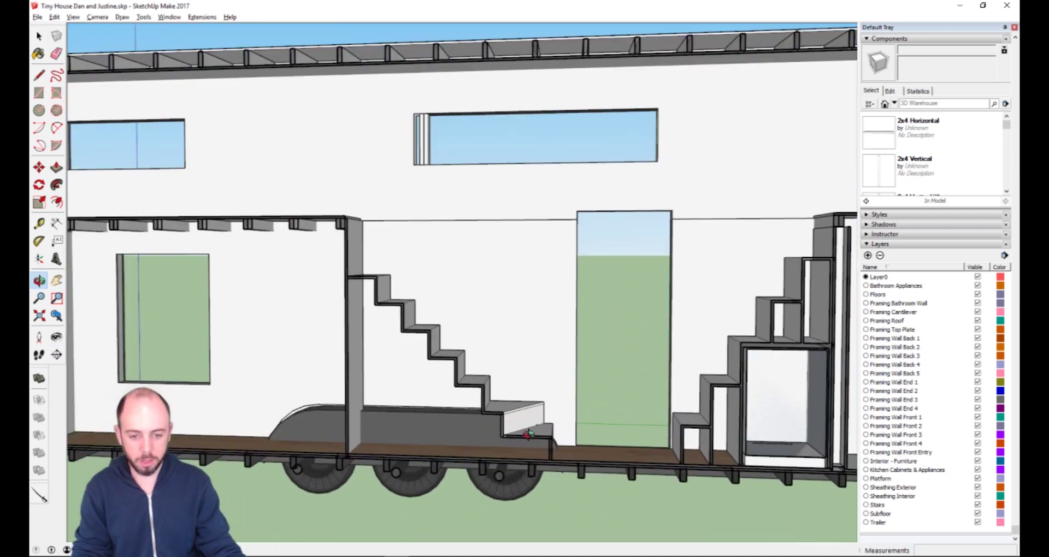
key(h)
drag(585, 474, 477, 379)
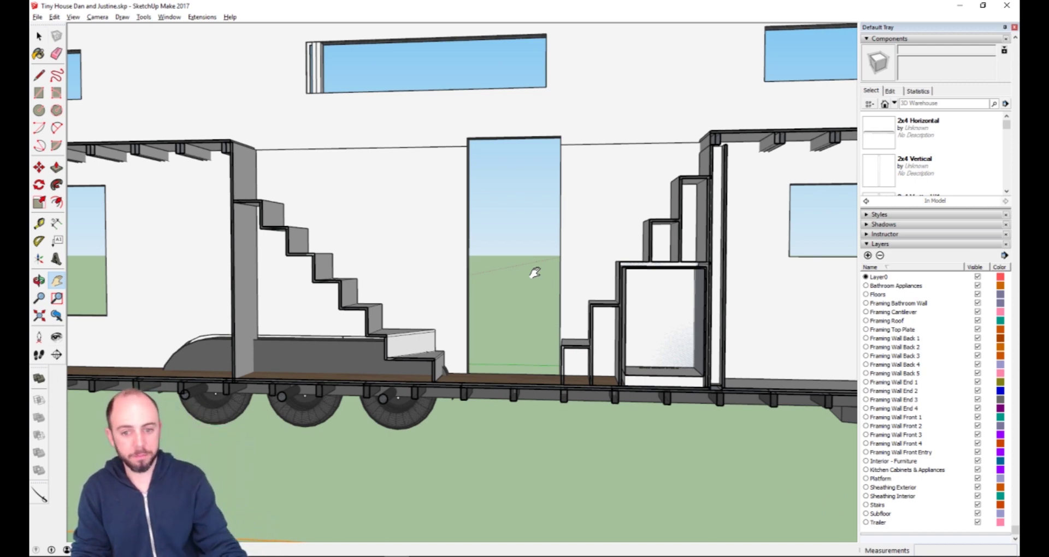
scroll(437, 347, up, 2)
scroll(436, 347, down, 2)
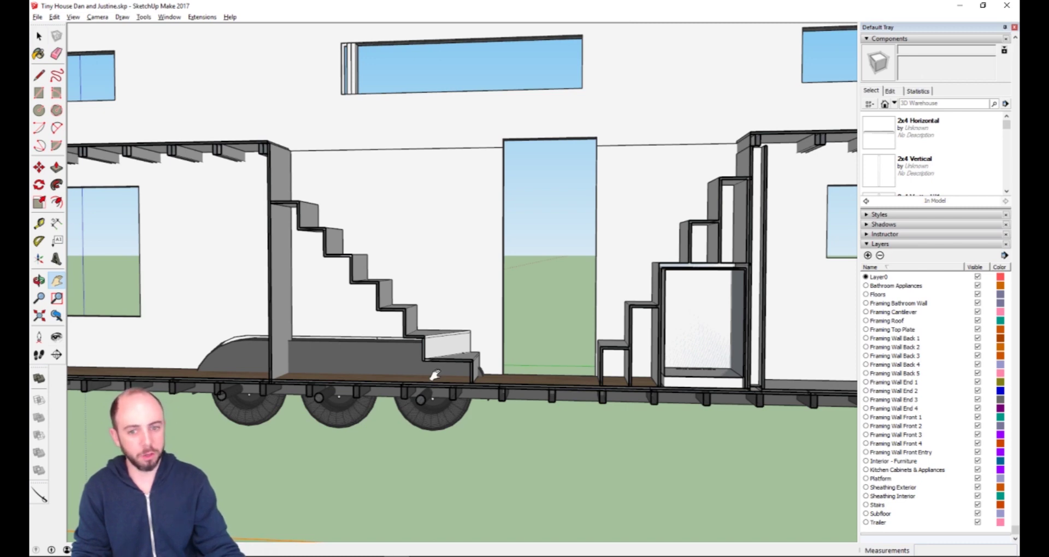
drag(462, 361, 436, 371)
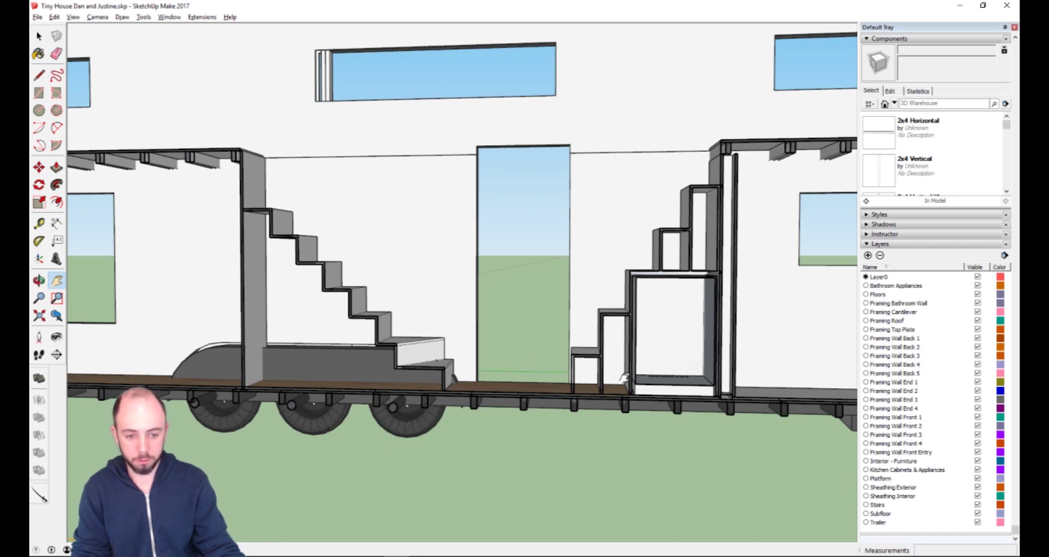
drag(624, 377, 552, 373)
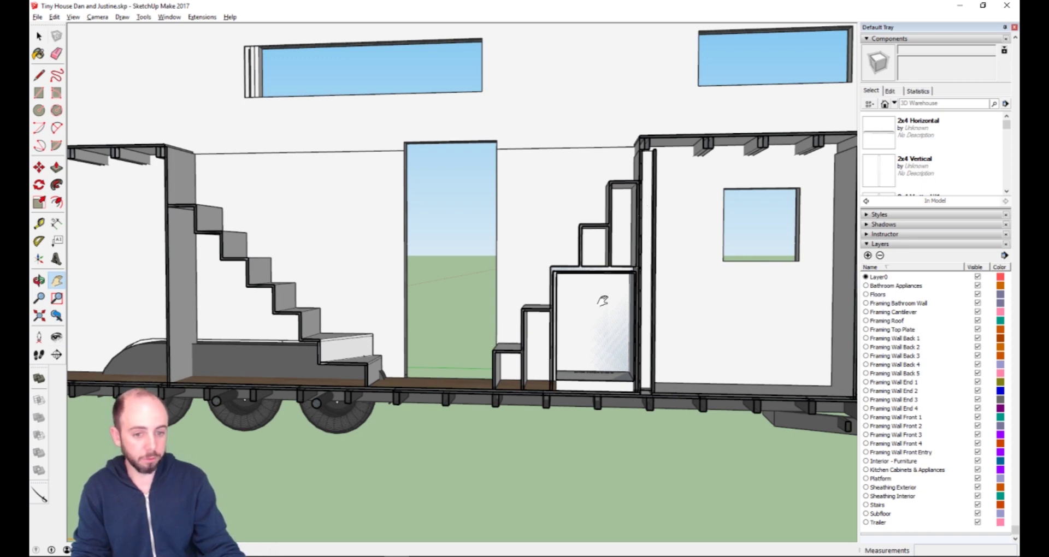
drag(602, 300, 569, 296)
middle_drag(568, 296, 768, 312)
key(space)
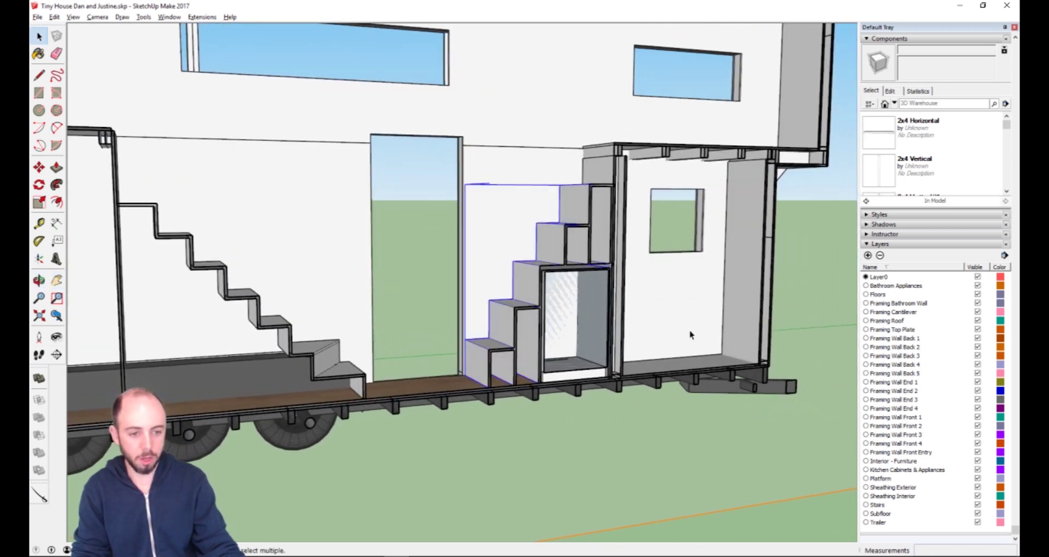
Move the section plane 2' 1 7/16" to expose the washer under the stairs, then orbit around it.
click(747, 507)
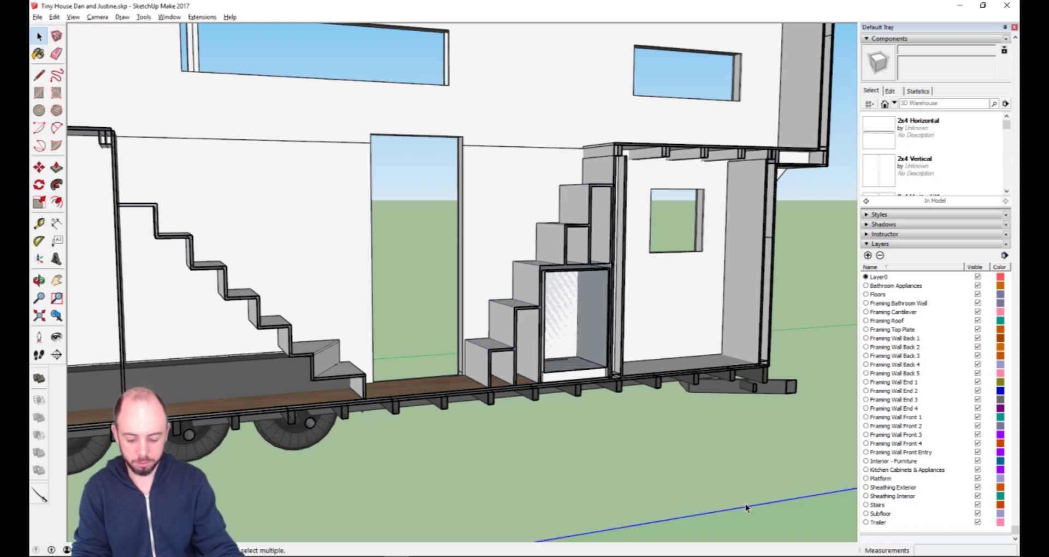
key(m)
click(746, 507)
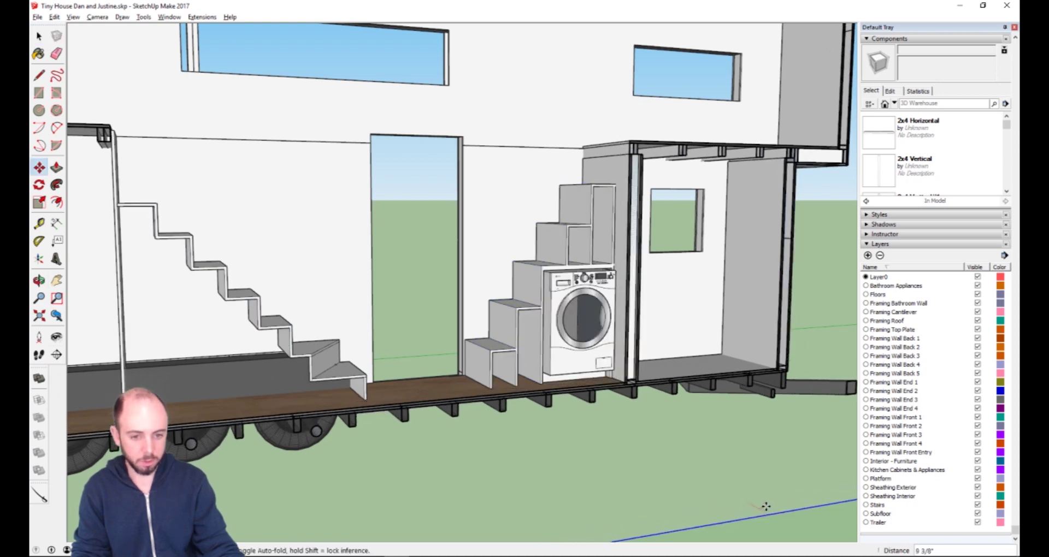
click(803, 516)
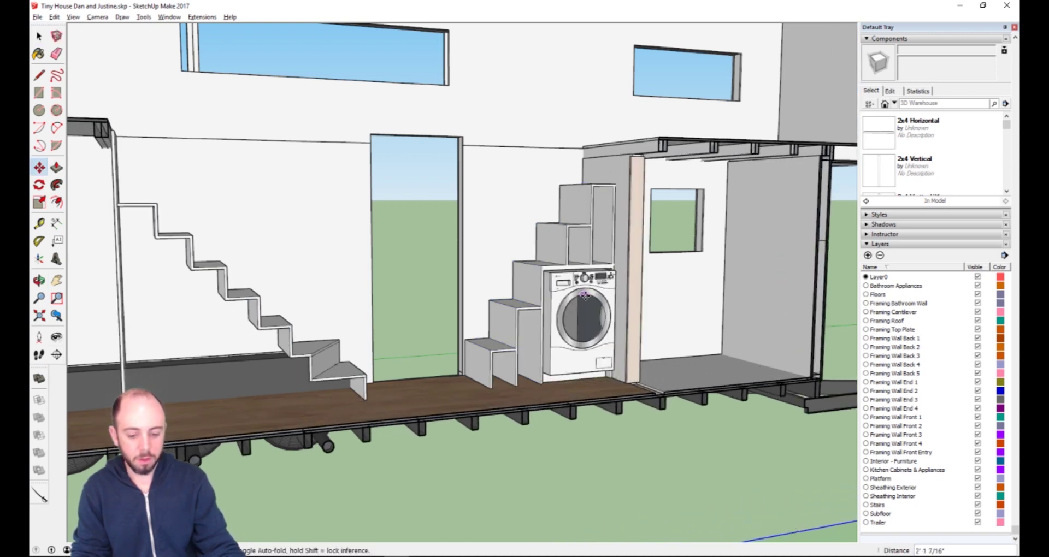
middle_drag(585, 295, 441, 326)
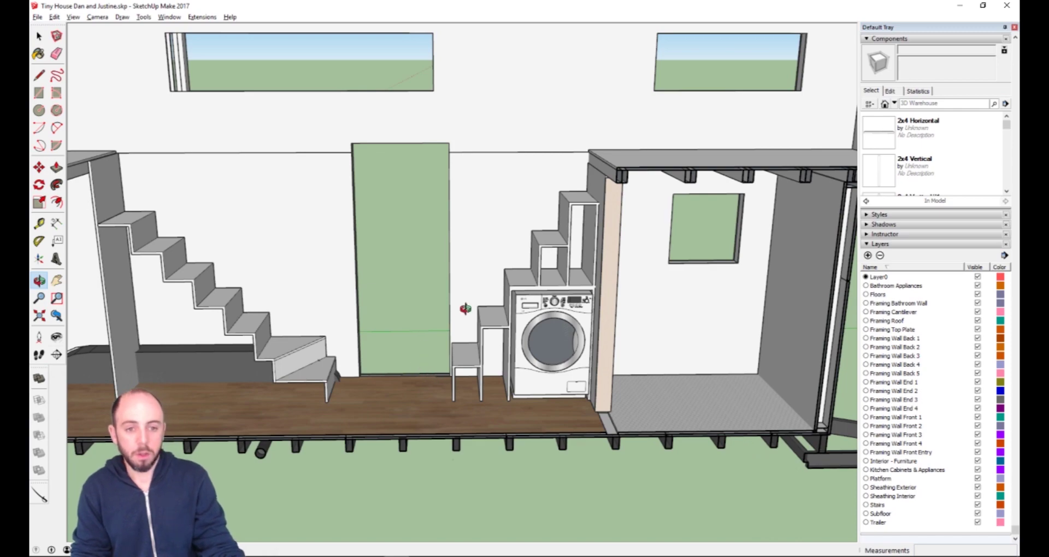
scroll(467, 309, down, 6)
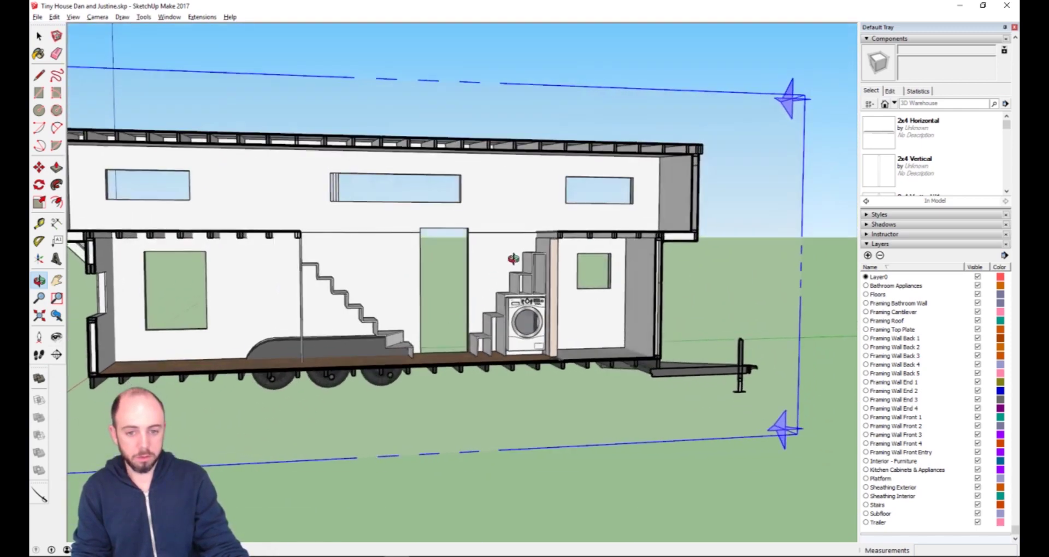
Orbit to a side-on view of the sectioned house, then switch to OBS Studio.
drag(513, 259, 508, 297)
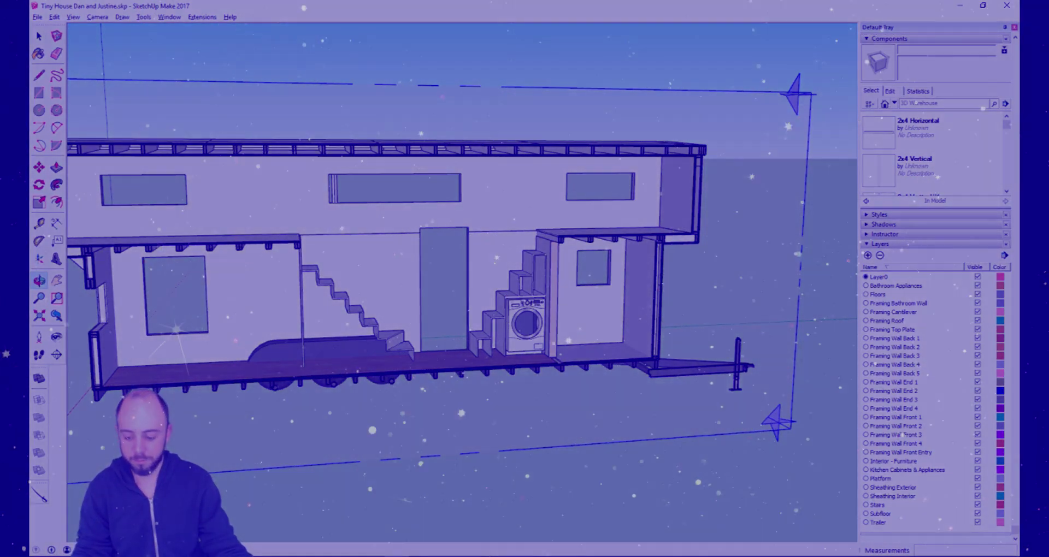
key(super)
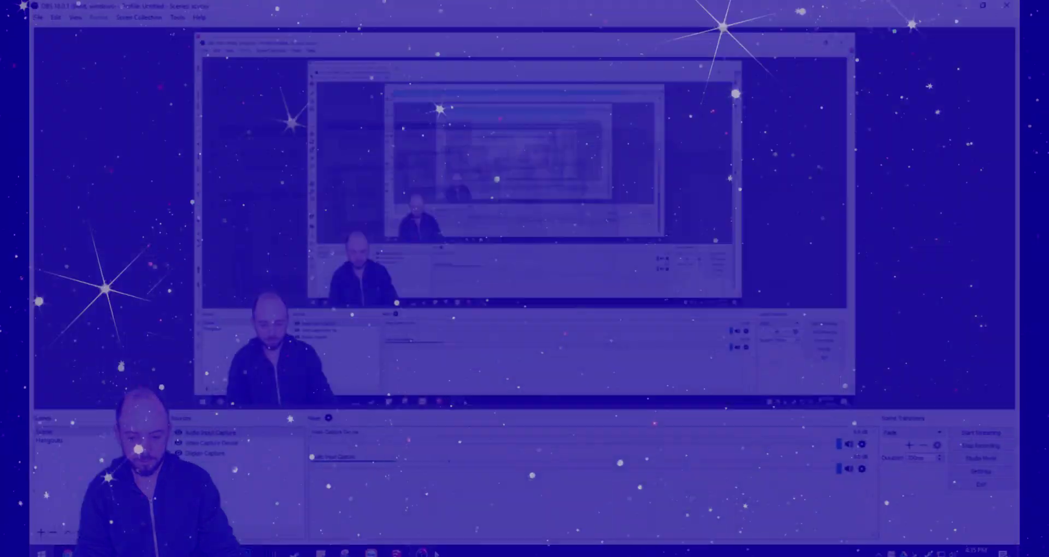